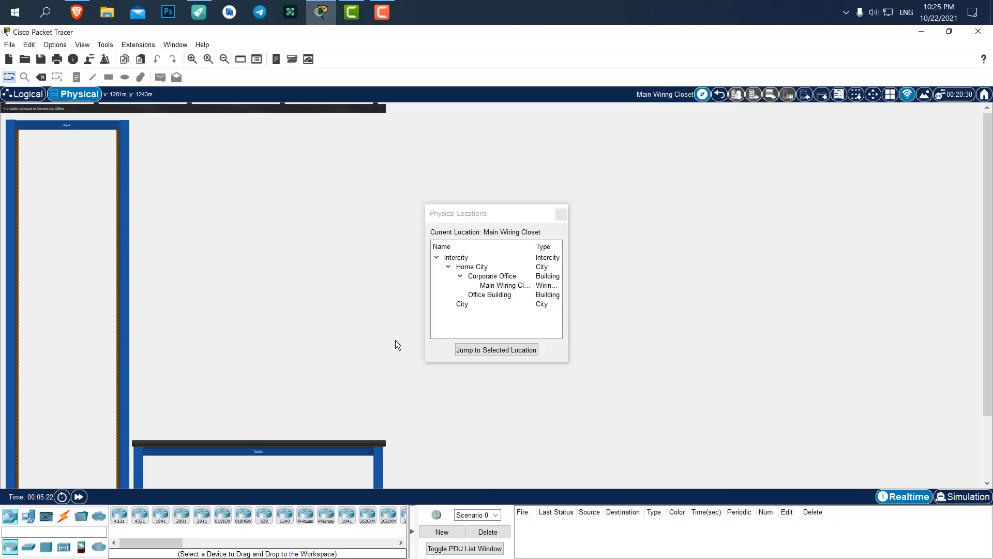
Move aside and close the Physical Locations list, then switch to the Logical workspace.
drag(463, 212, 491, 211)
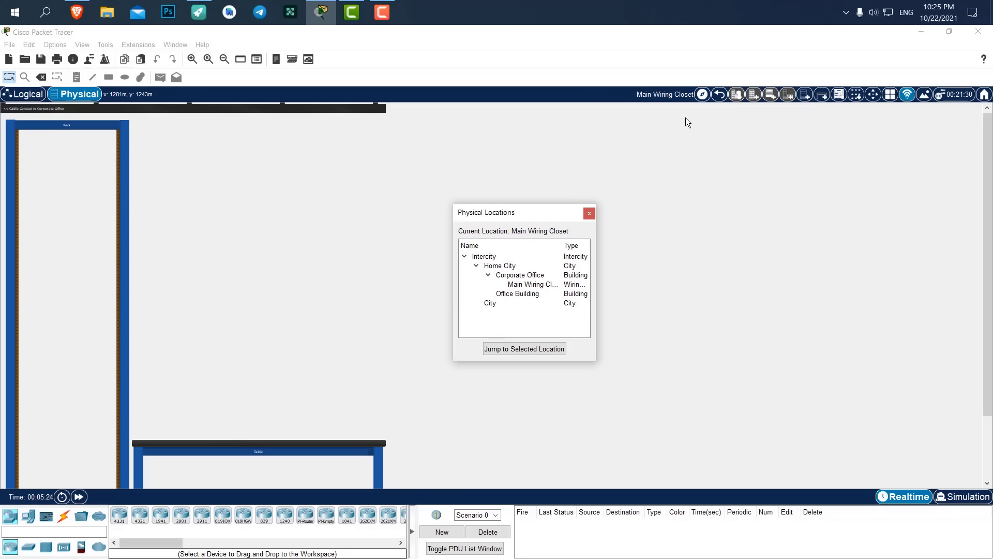
click(589, 214)
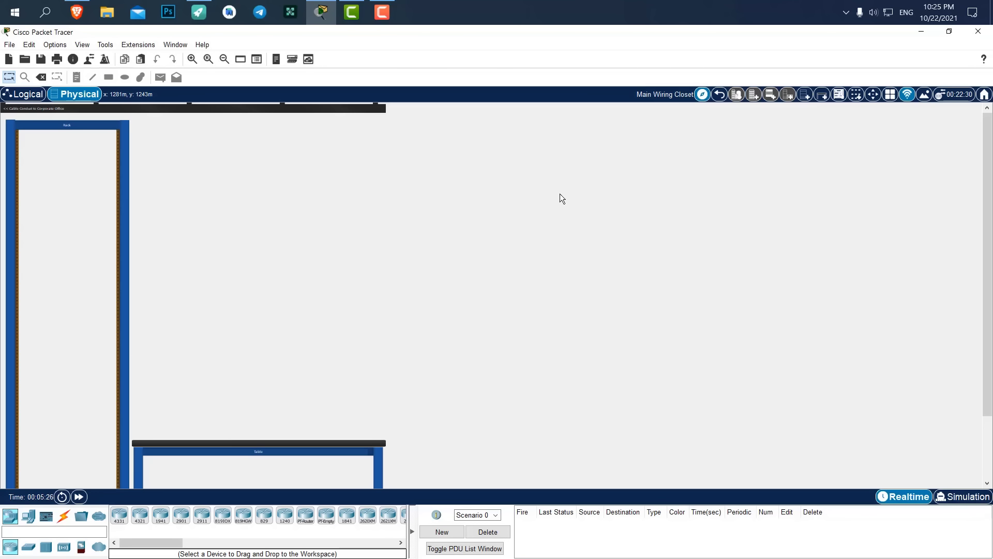
click(28, 94)
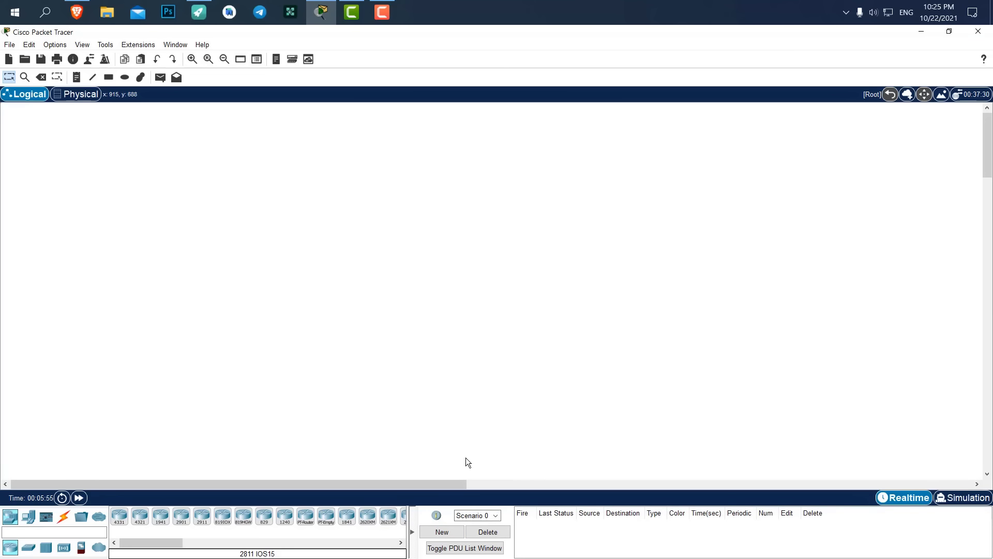
Widen the device list, collapse the PDU panel, and toggle Simulation back to Realtime.
drag(413, 511, 619, 532)
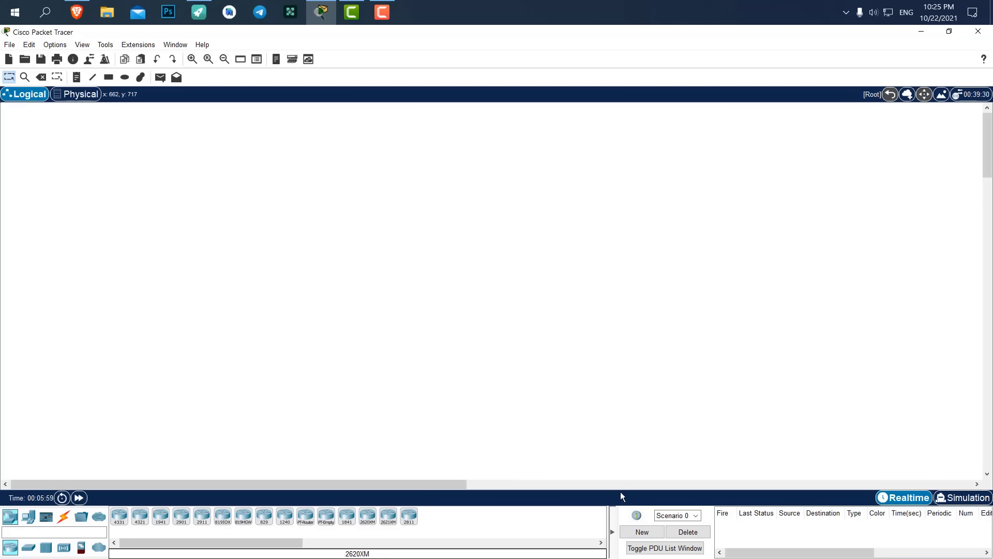
click(612, 531)
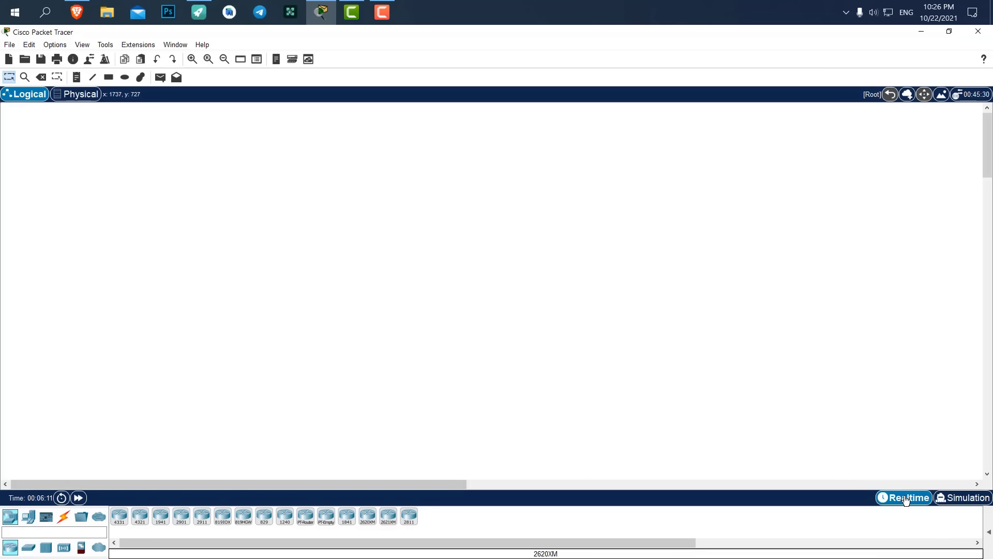
click(965, 499)
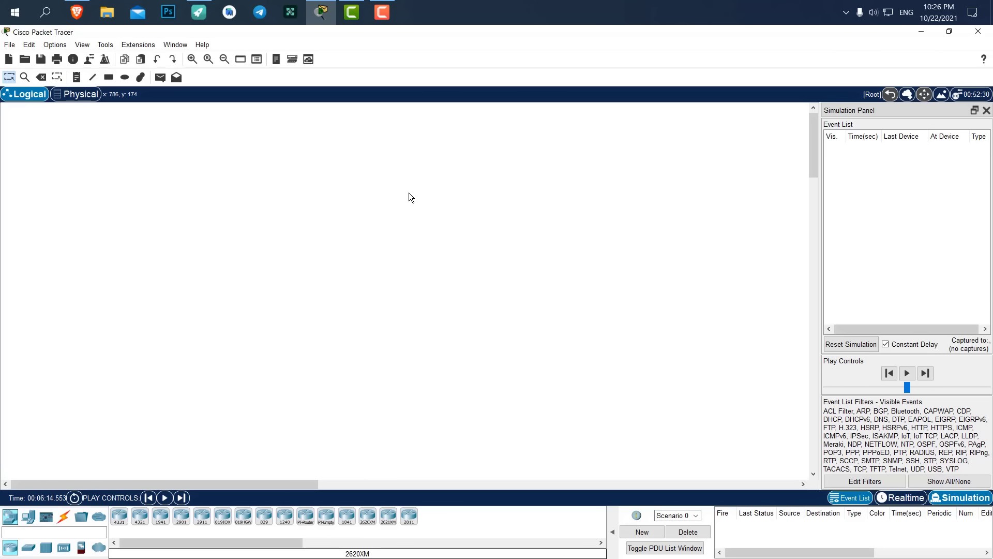
click(902, 497)
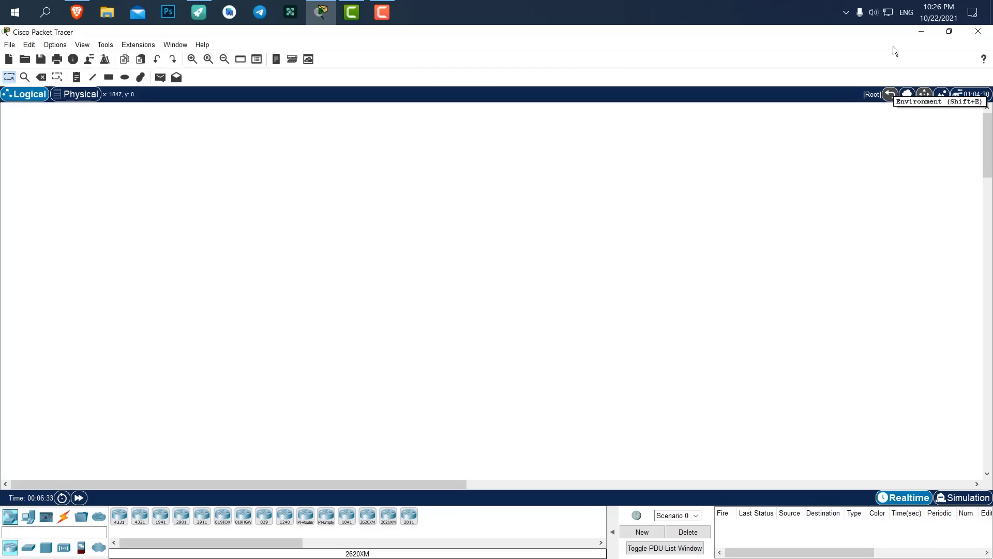
click(979, 99)
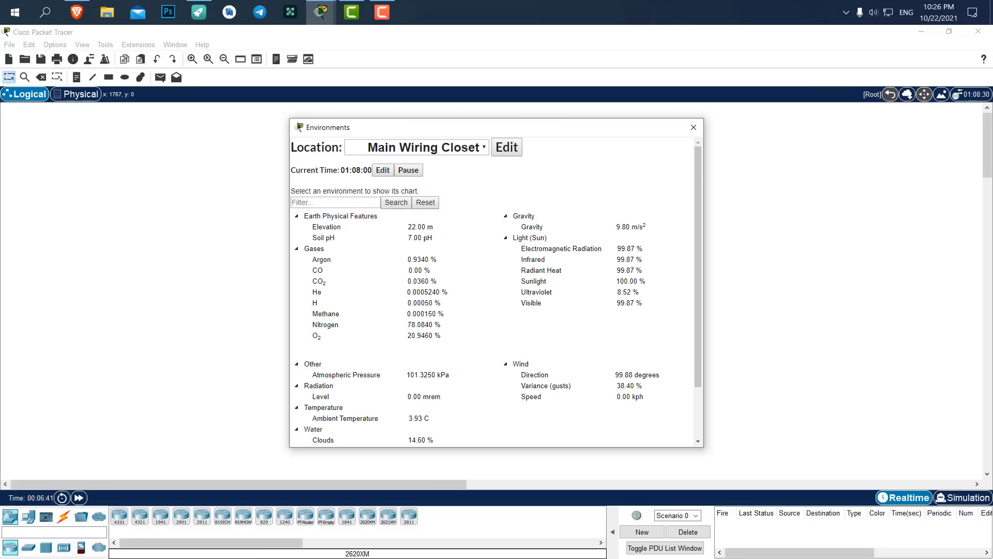
click(508, 148)
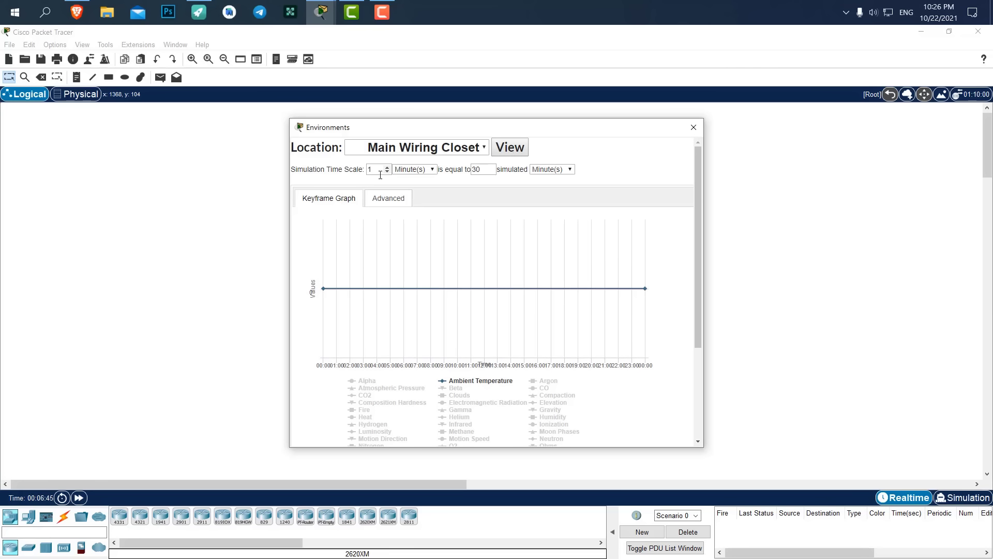
drag(378, 172, 360, 173)
click(381, 173)
click(689, 128)
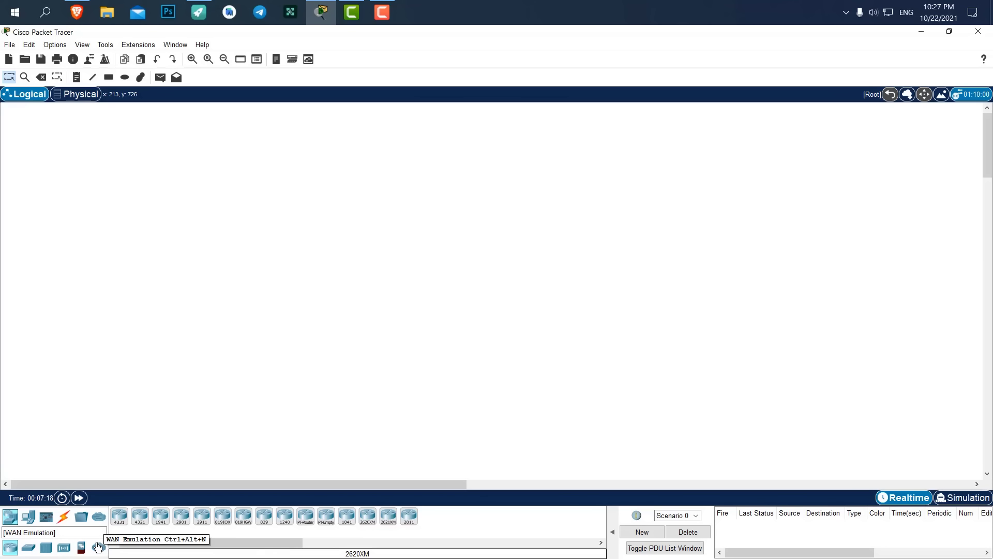
Browse the End Devices, IoT and Connections categories, then pick the PC-PT model.
click(29, 518)
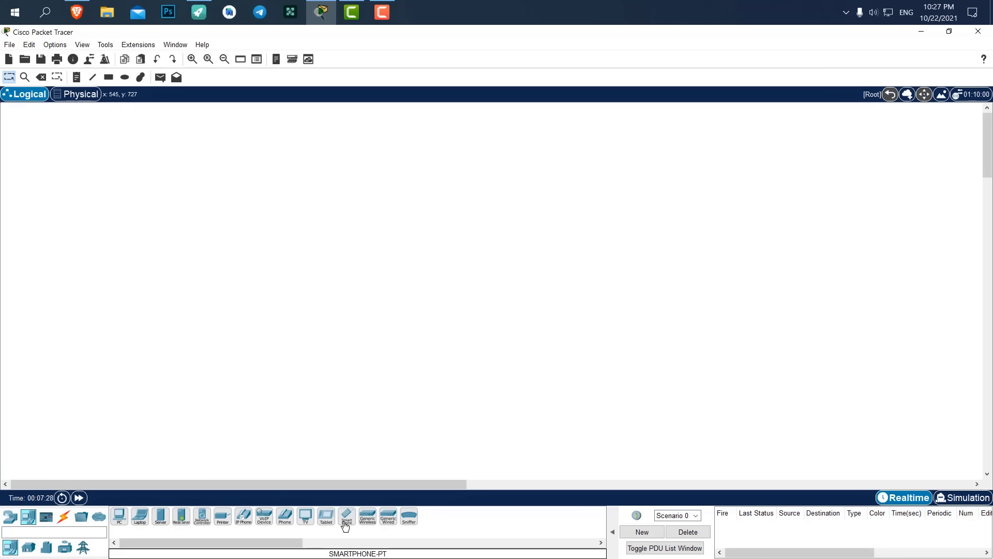
drag(346, 519, 346, 518)
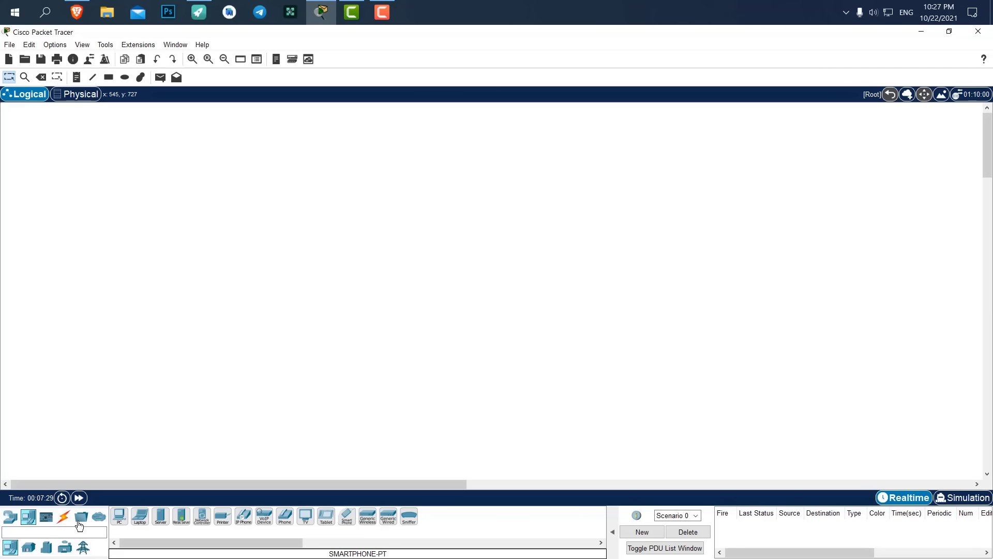
click(29, 548)
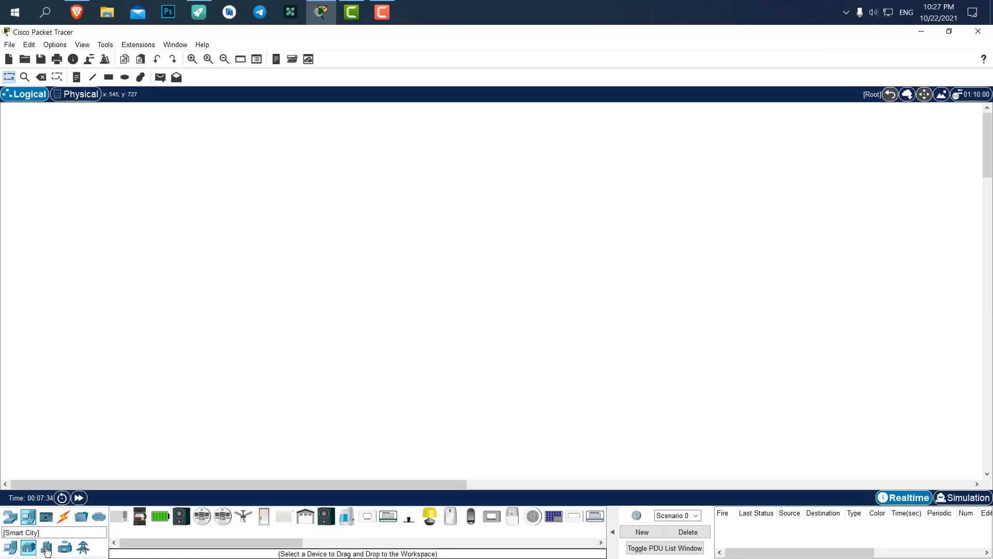
click(46, 548)
click(31, 551)
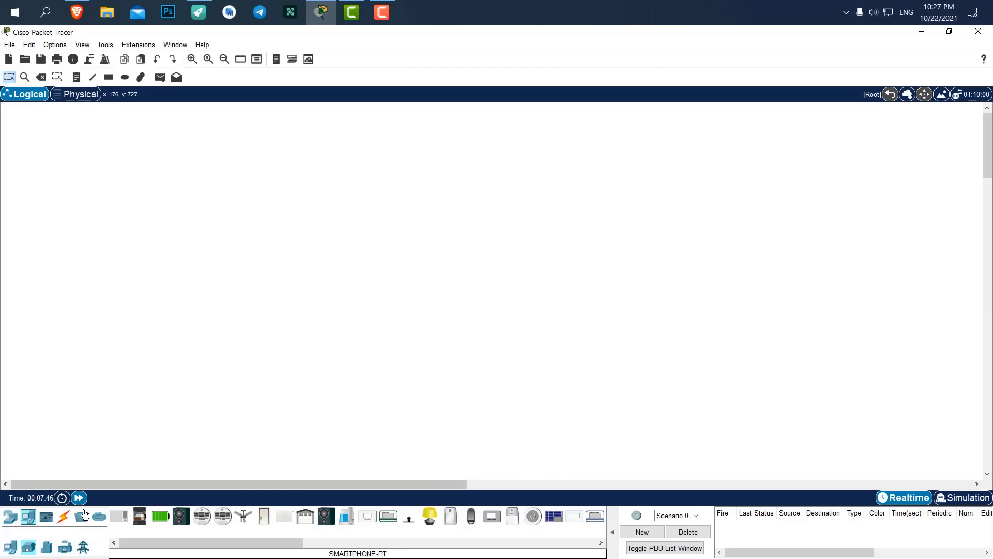
click(67, 516)
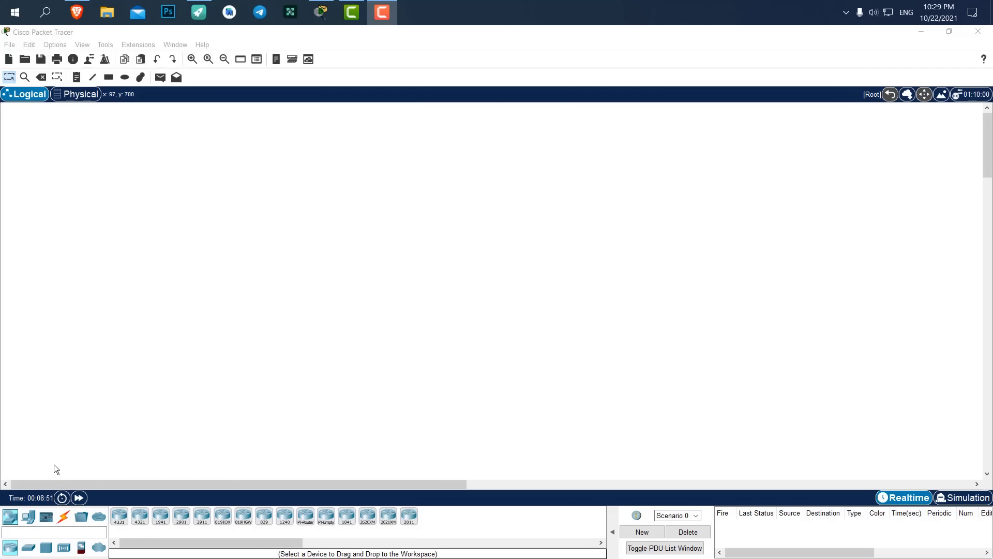
click(29, 515)
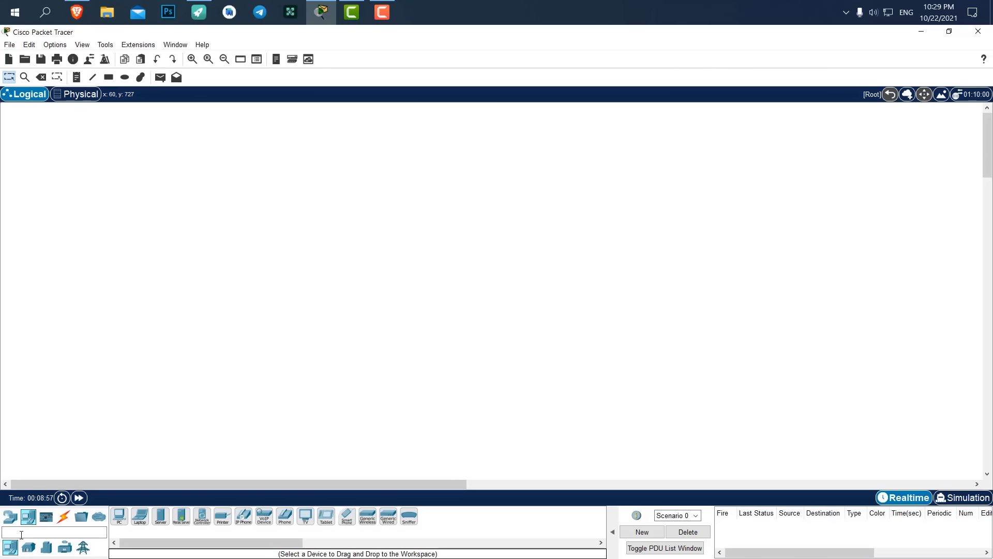
click(119, 516)
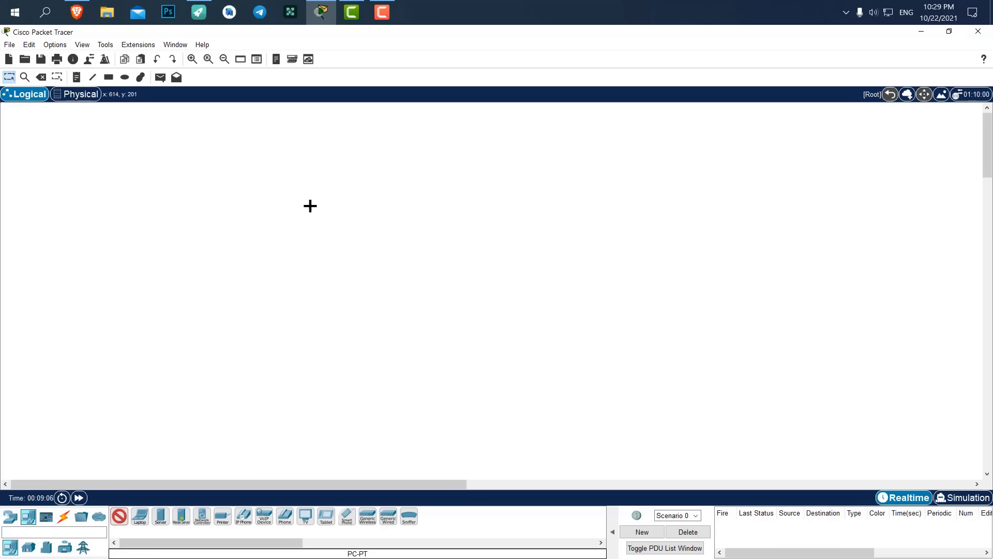
Drop generic PCs PC0–PC7 across the canvas, then marquee-select PC1, PC2, PC3 and PC7.
click(308, 202)
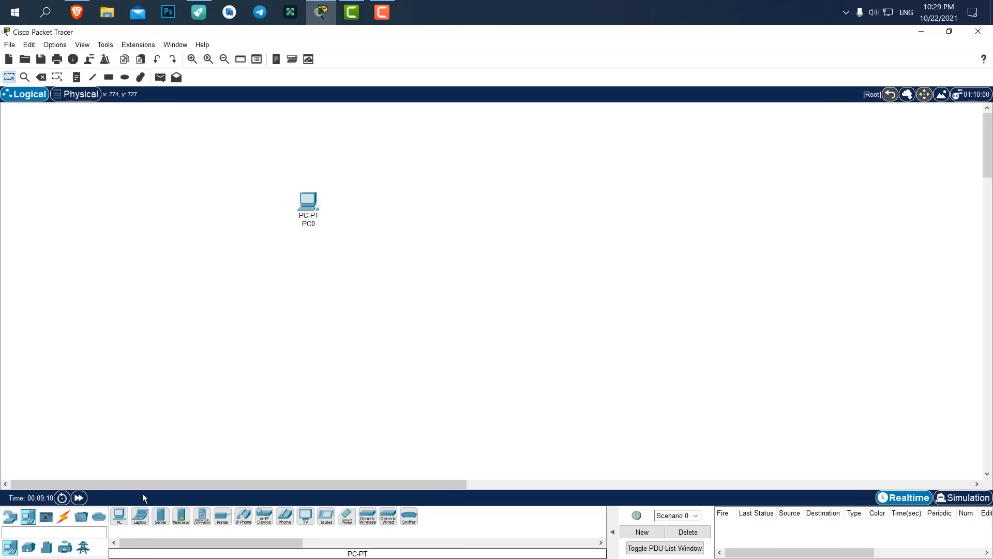
click(119, 516)
click(354, 353)
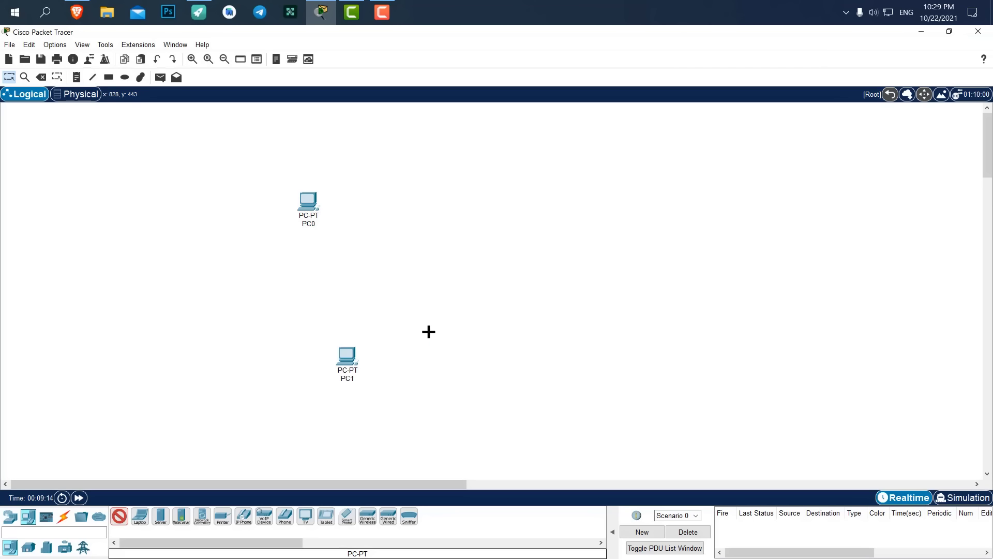
click(429, 332)
click(512, 279)
click(525, 221)
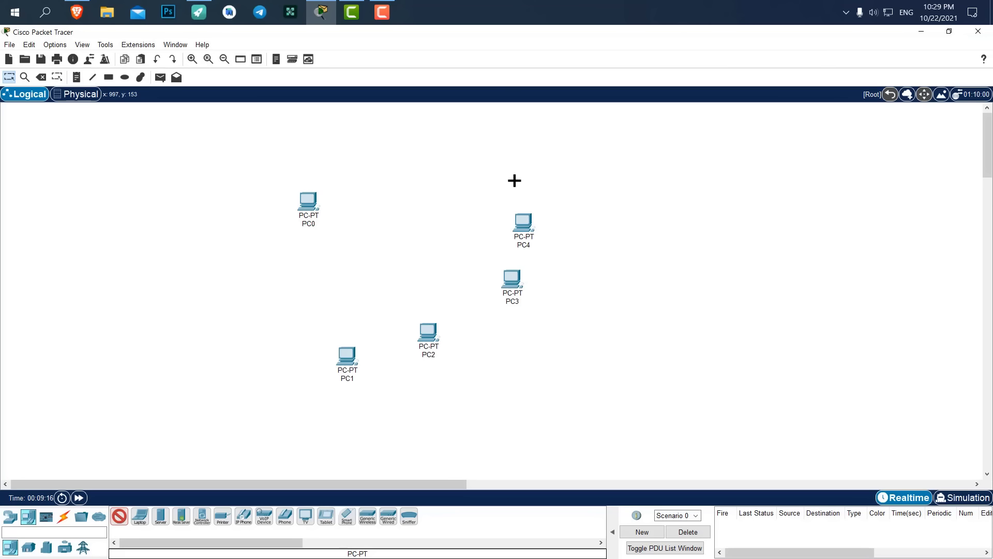
click(497, 165)
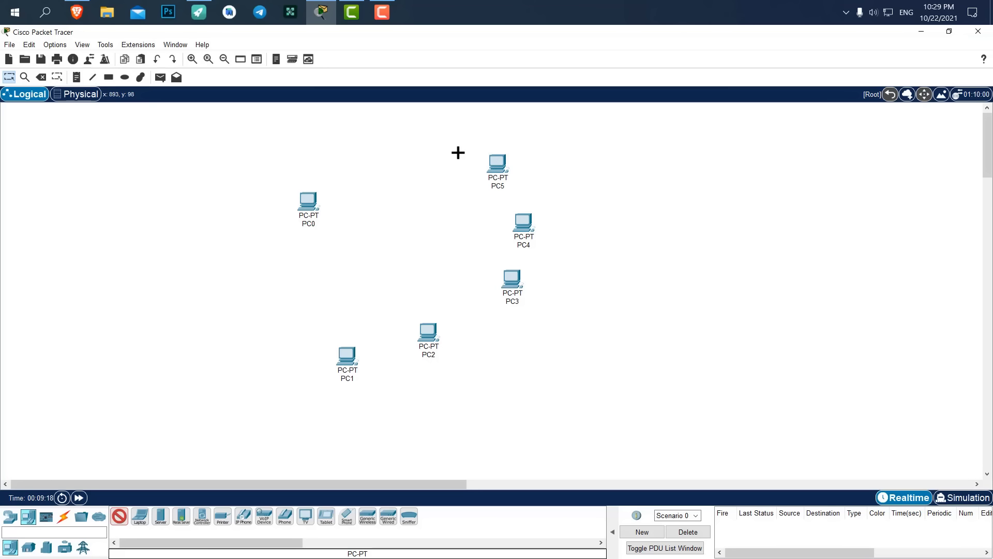
click(399, 140)
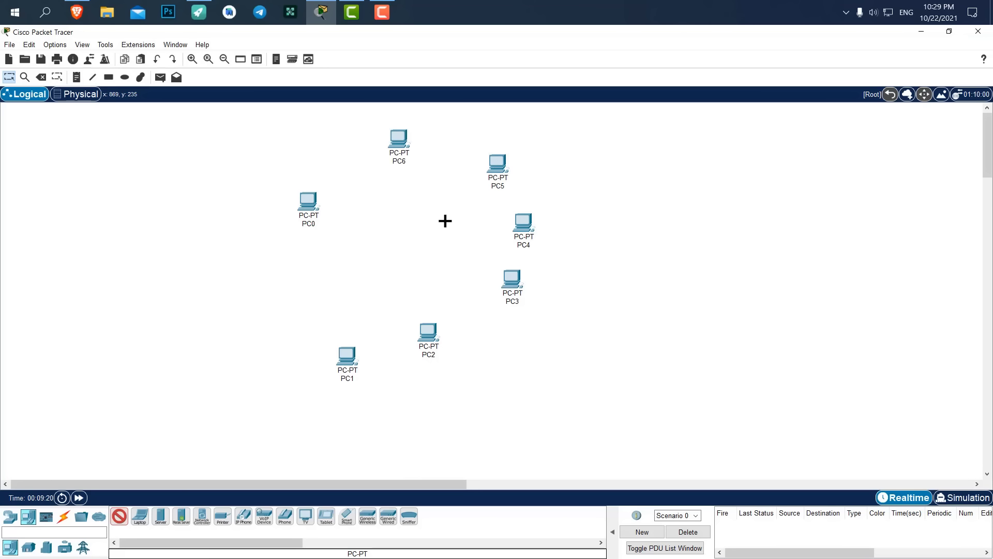
click(336, 343)
click(119, 516)
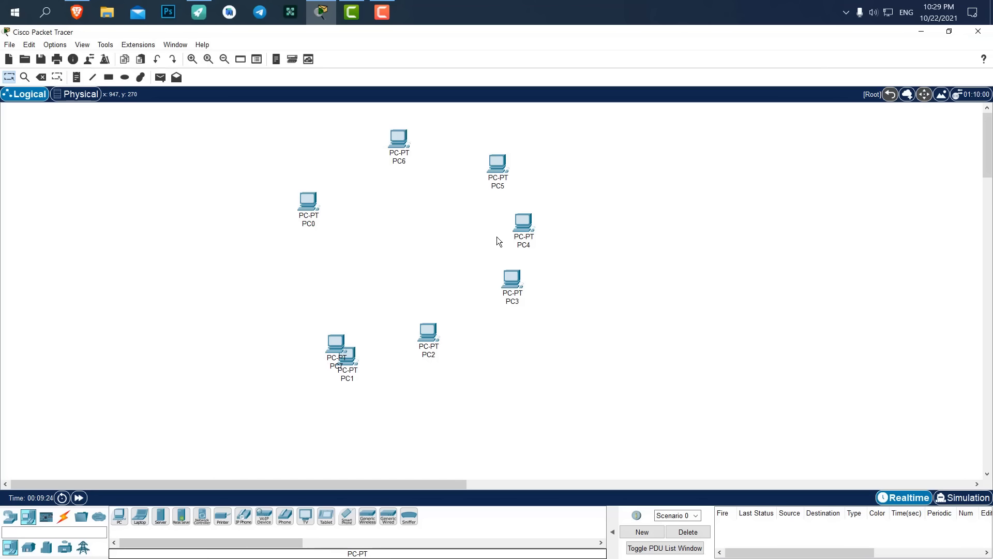
drag(624, 120, 672, 170)
drag(317, 469, 589, 248)
Delete PC1, PC2, PC3, PC7, PC6 and PC5, leaving only PC0 and PC4.
key(Delete)
click(526, 318)
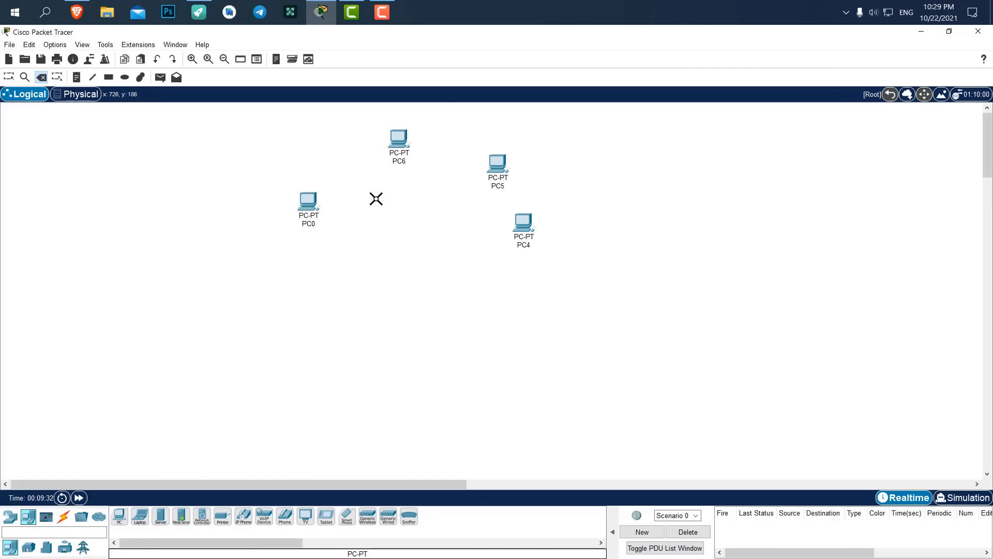
click(396, 144)
click(481, 313)
click(504, 167)
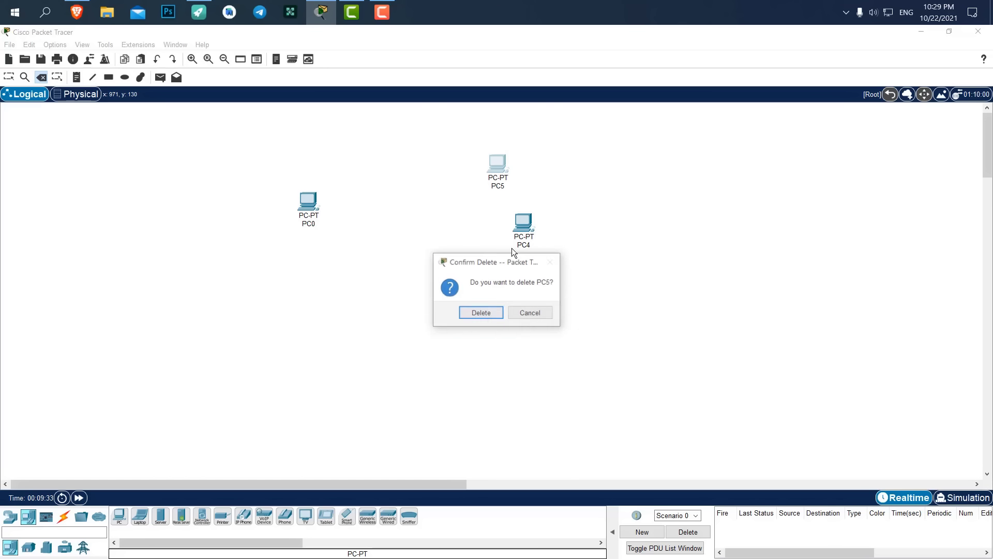
click(480, 313)
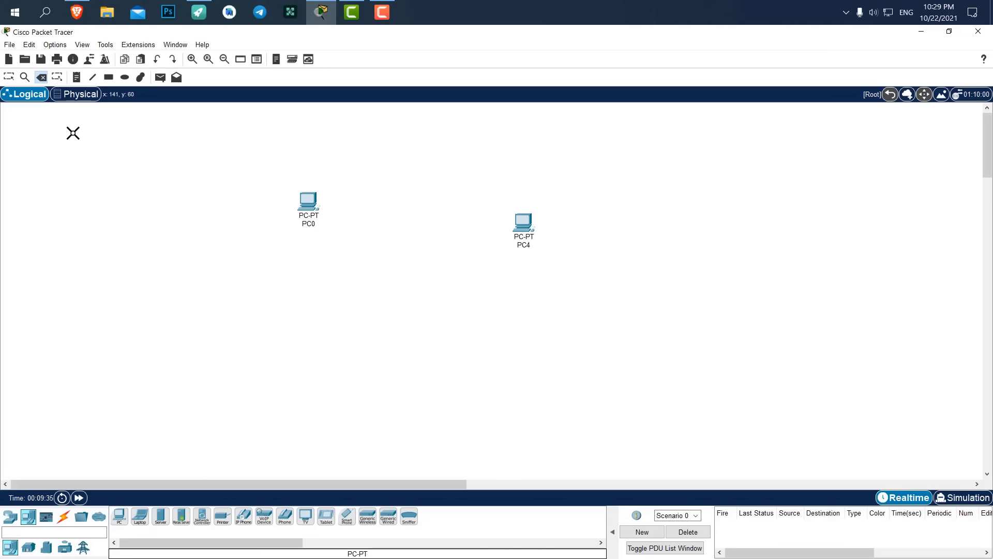
click(9, 79)
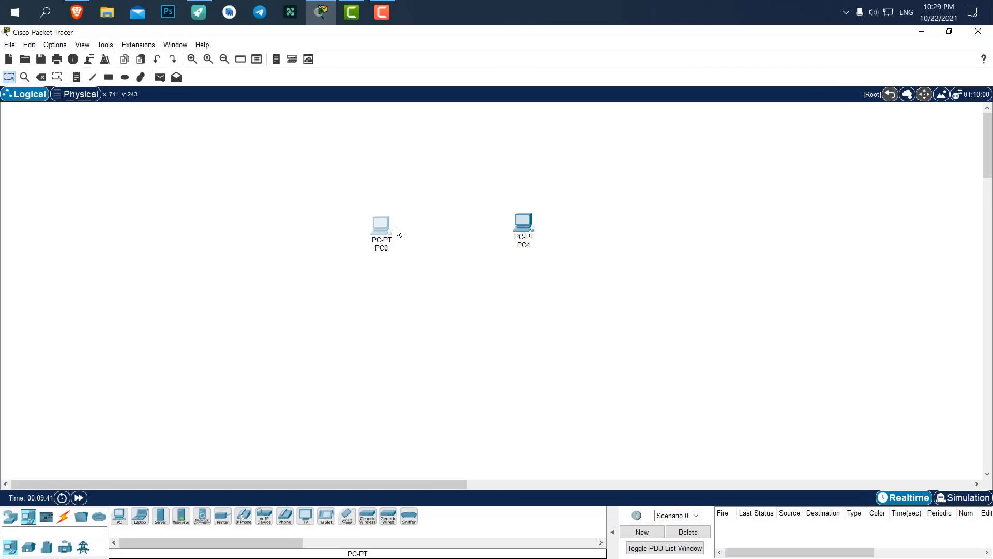
Move PC0 and PC4 level, side by side near the centre, with cable types shown.
drag(583, 187, 333, 290)
drag(525, 204, 484, 287)
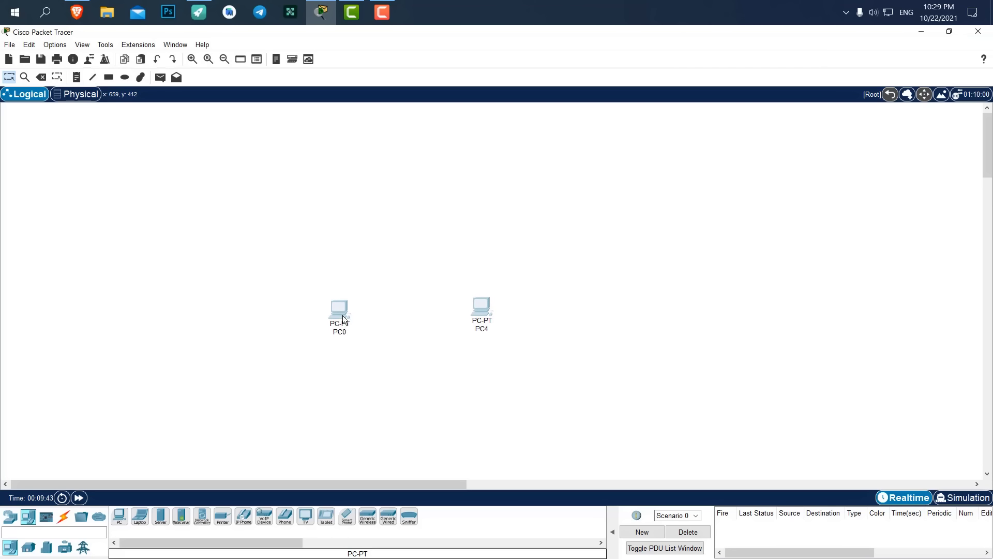
drag(341, 322, 341, 320)
click(64, 516)
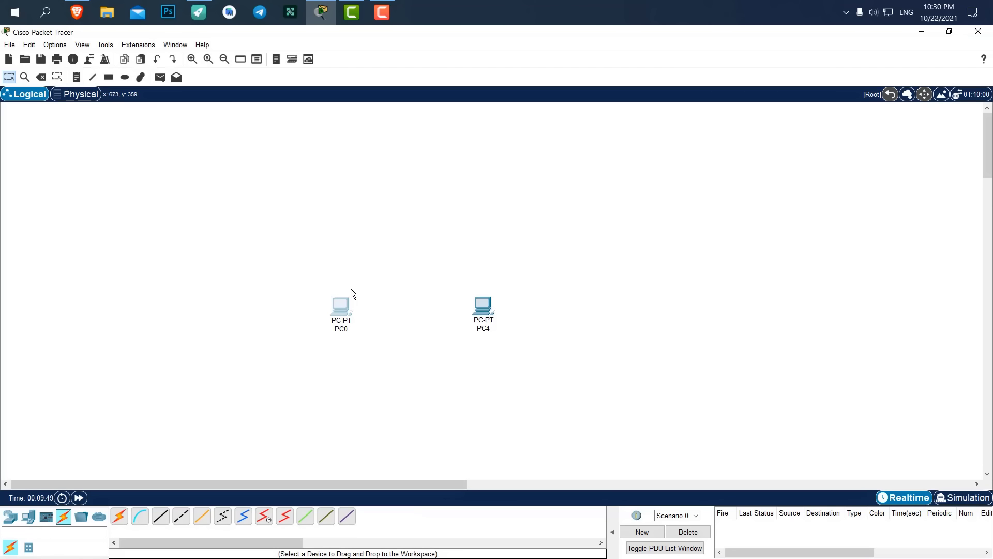
click(183, 517)
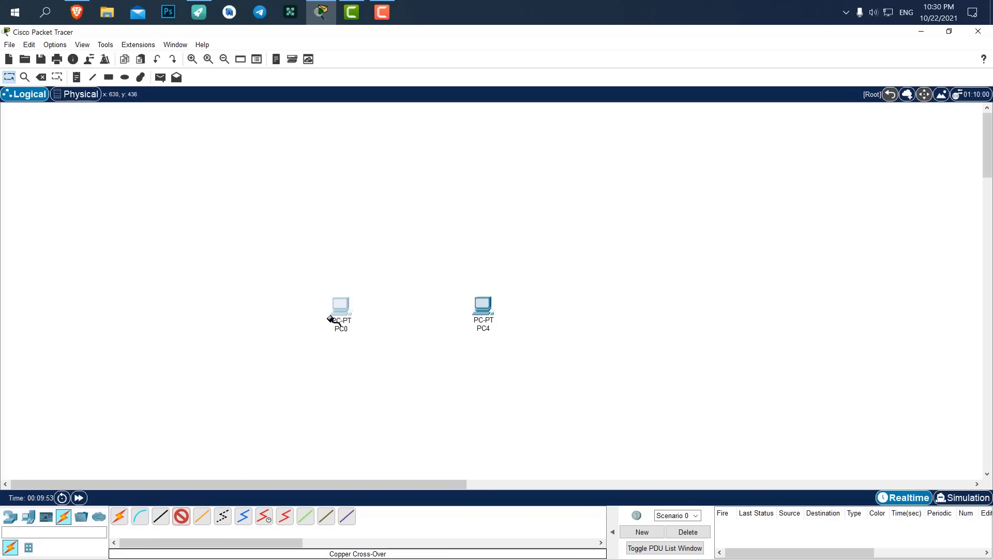
click(340, 306)
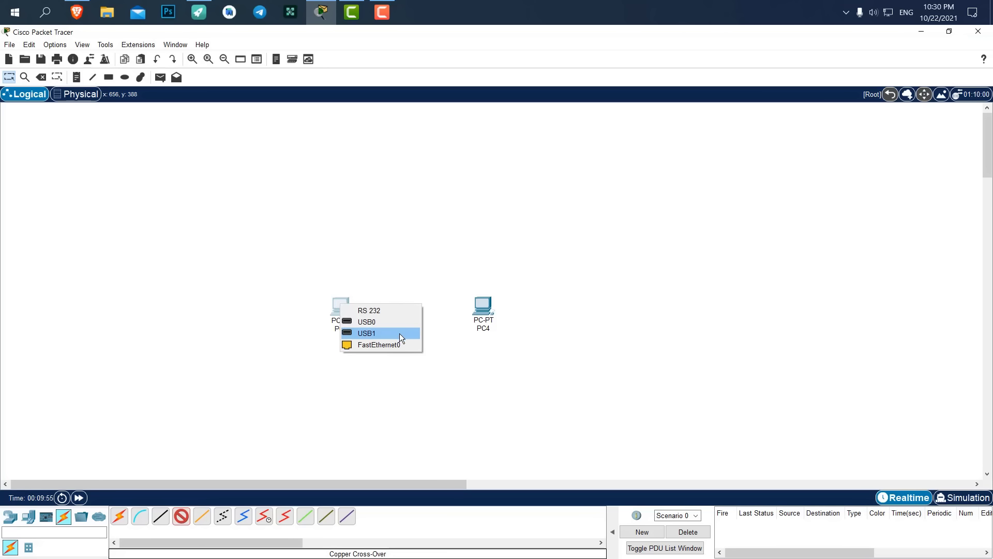
click(373, 347)
click(477, 309)
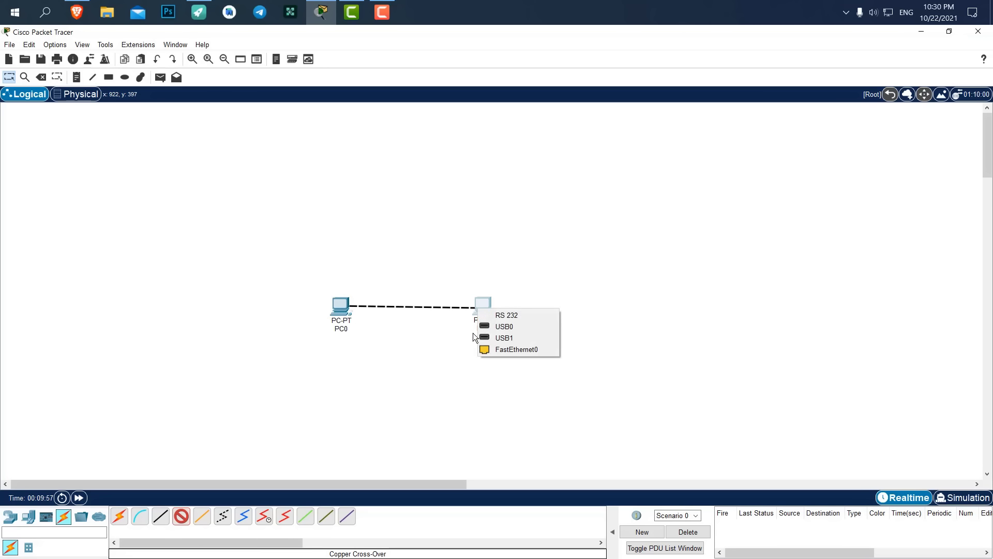
click(494, 349)
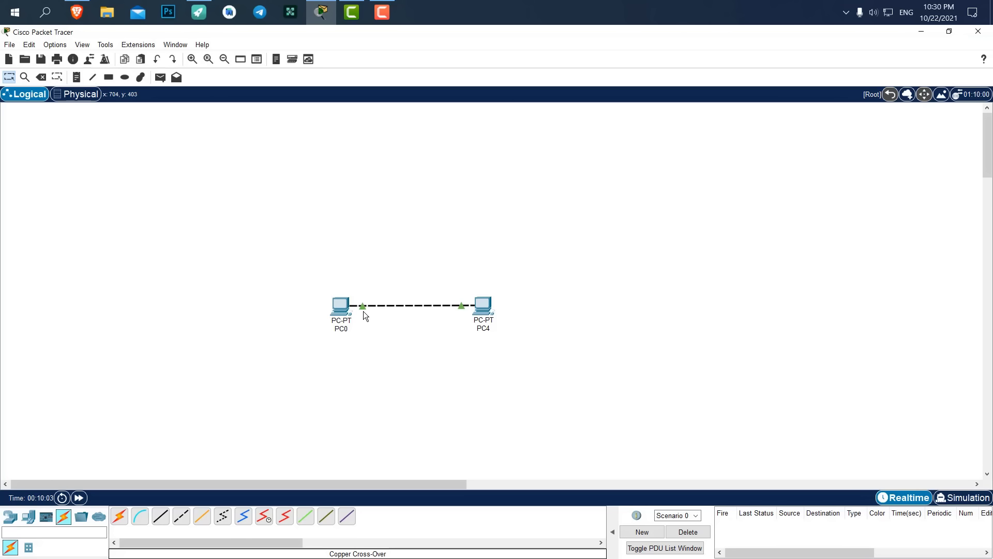
drag(601, 233, 552, 247)
click(275, 195)
click(44, 76)
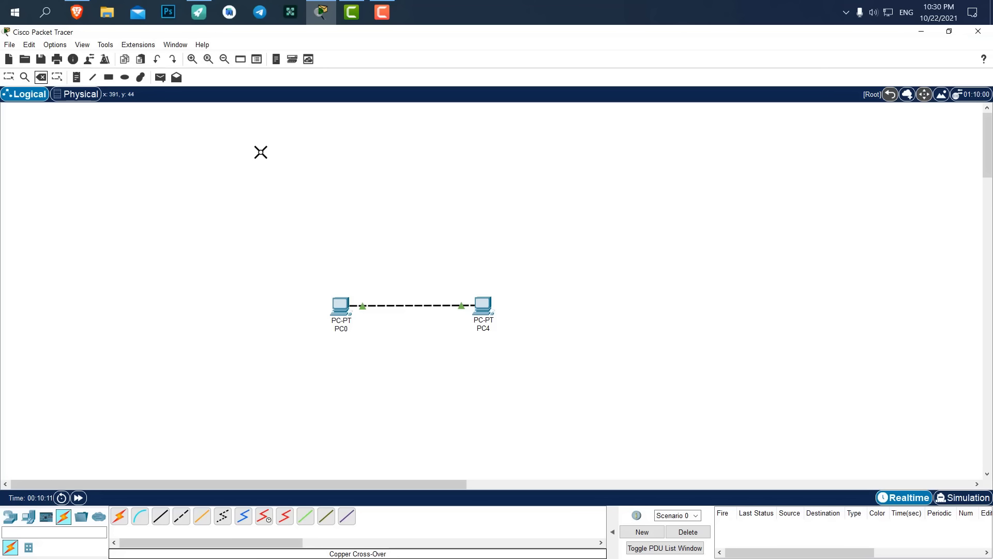
click(404, 304)
click(8, 77)
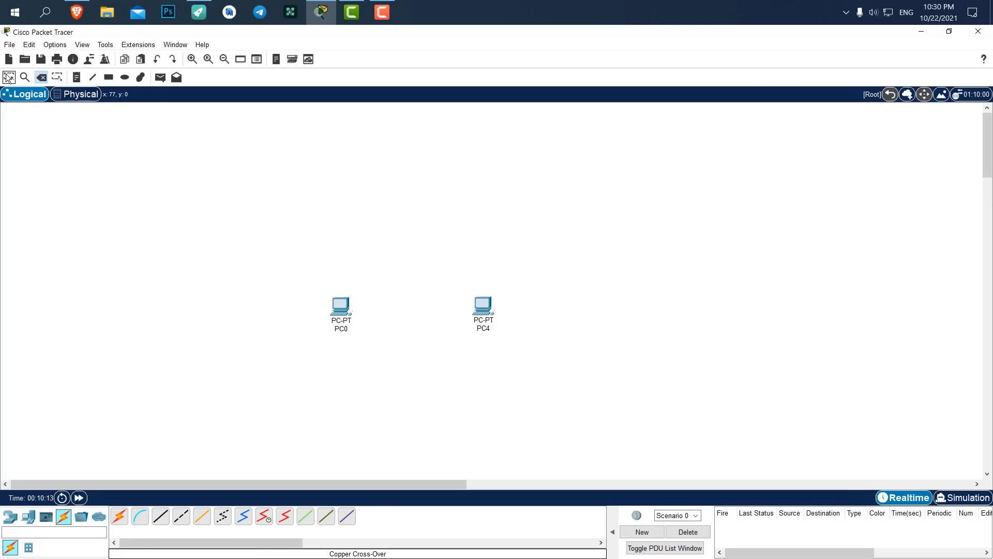
Link PC0 to PC4 using the Automatically Choose Connection Type cable.
click(119, 515)
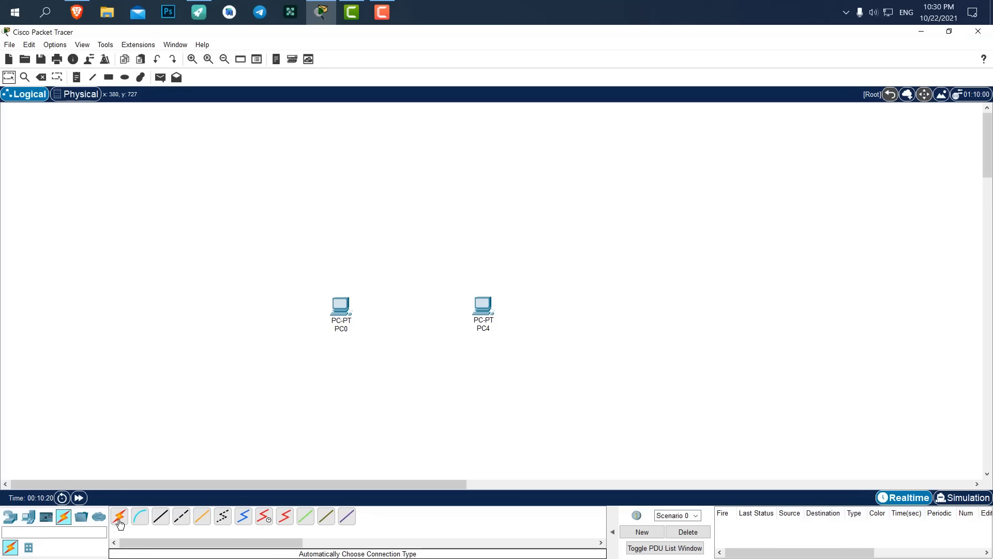
click(343, 307)
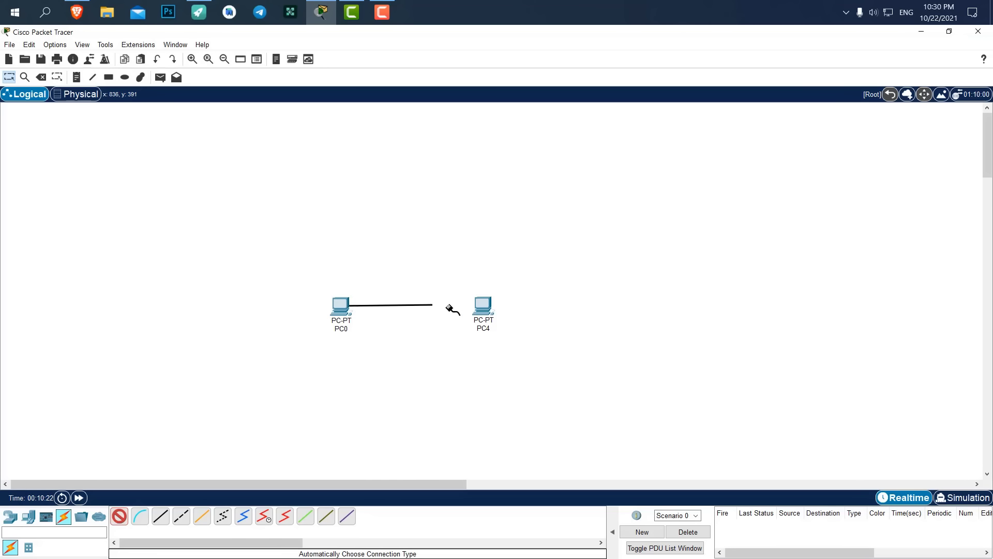
click(482, 306)
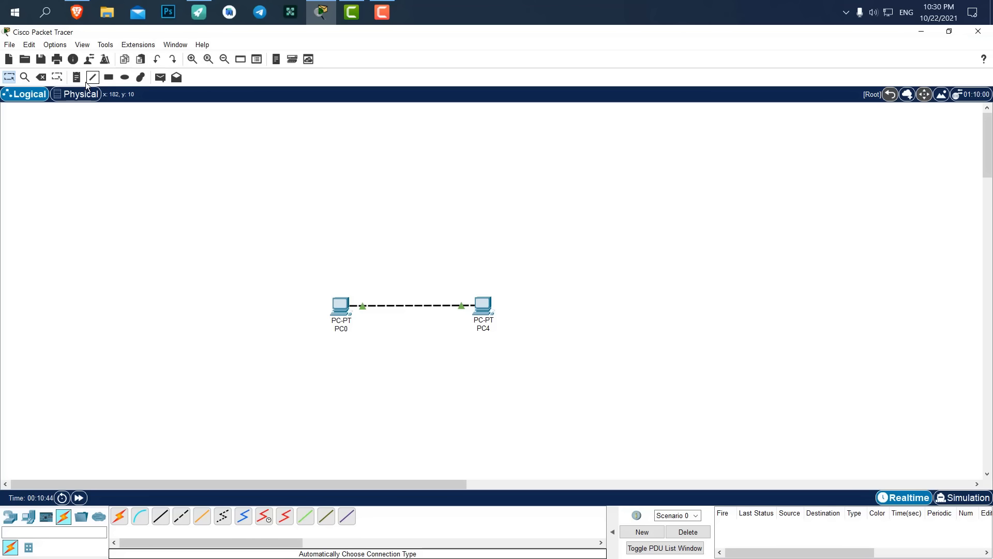
Shift PC0 and PC4 together up and to the right.
drag(560, 240, 274, 362)
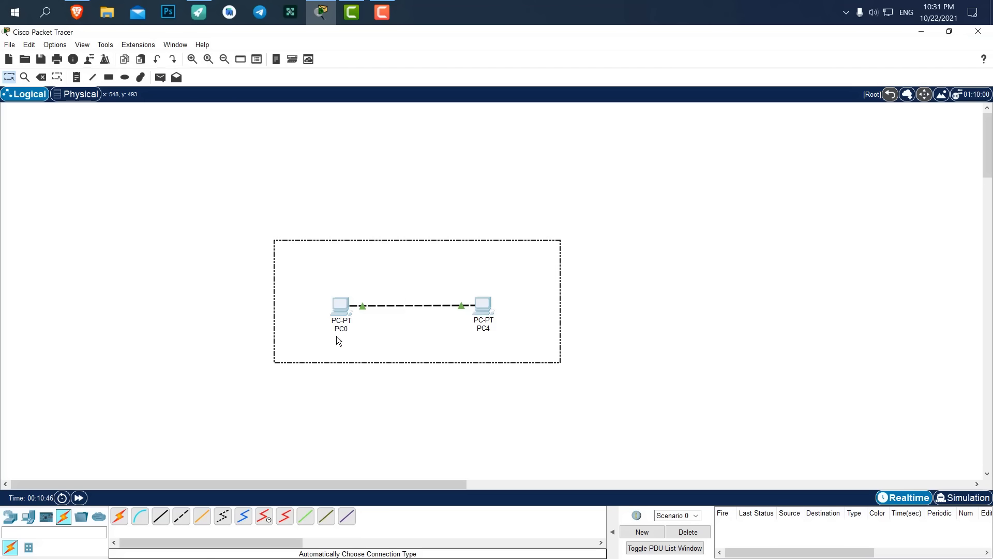
drag(339, 310, 360, 277)
click(385, 253)
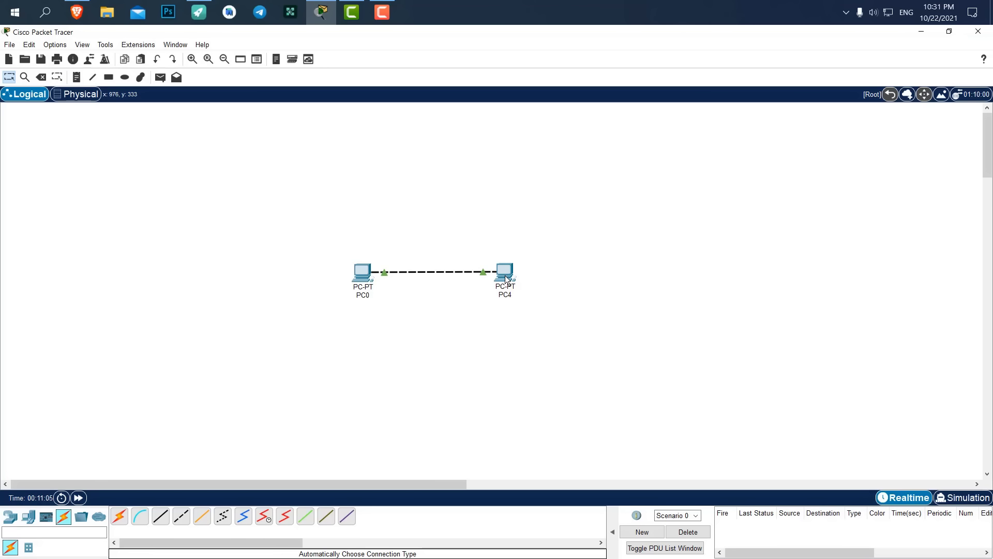
mouse_move(506, 279)
Open PC0's window, enlarging and moving it right so PC4 stays visible.
click(360, 277)
drag(409, 124, 599, 126)
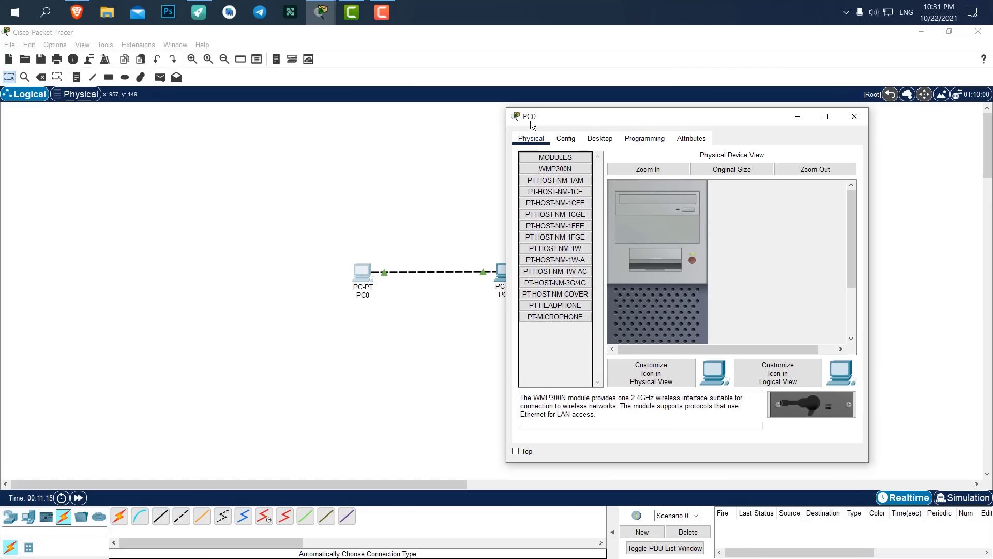
drag(644, 115, 676, 116)
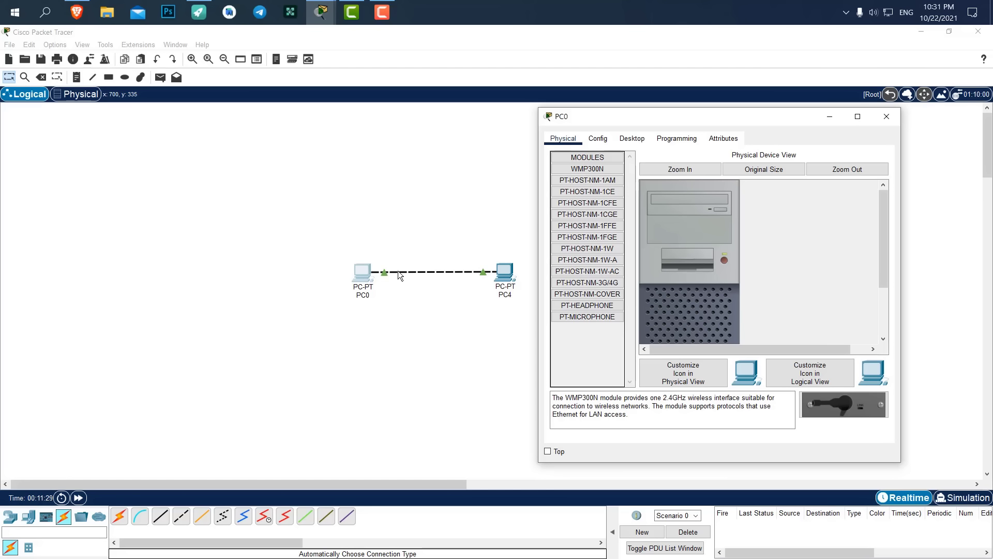
scroll(793, 241, down, 3)
scroll(793, 240, up, 3)
drag(540, 462, 446, 543)
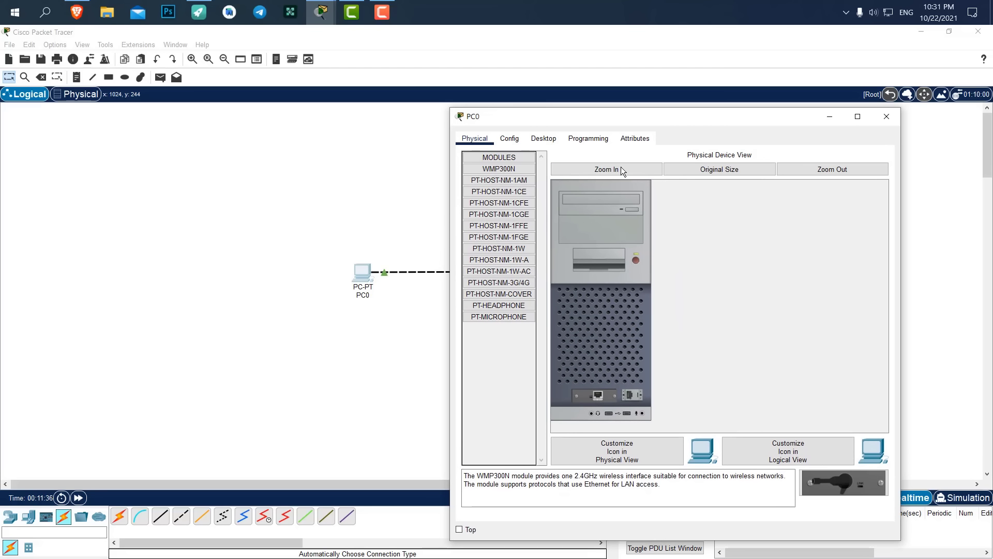
drag(602, 116, 664, 116)
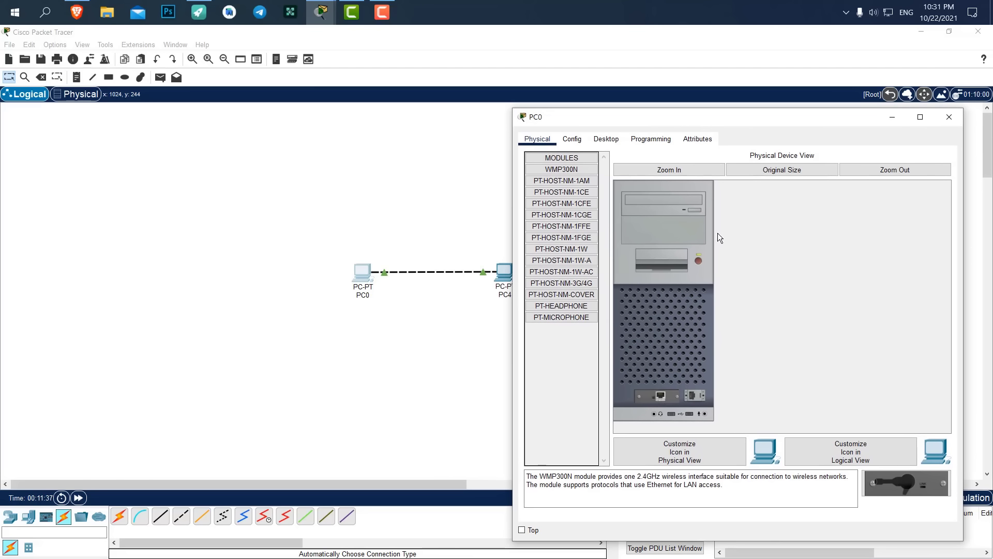
Power PC0 off and on in Physical Device View and inspect the PT-HEADPHONE module.
click(699, 262)
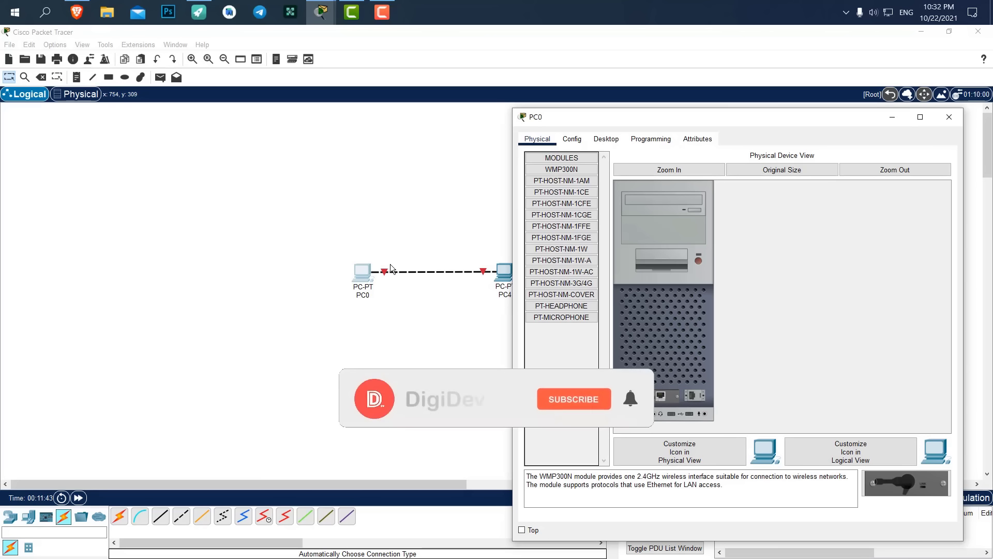
click(699, 262)
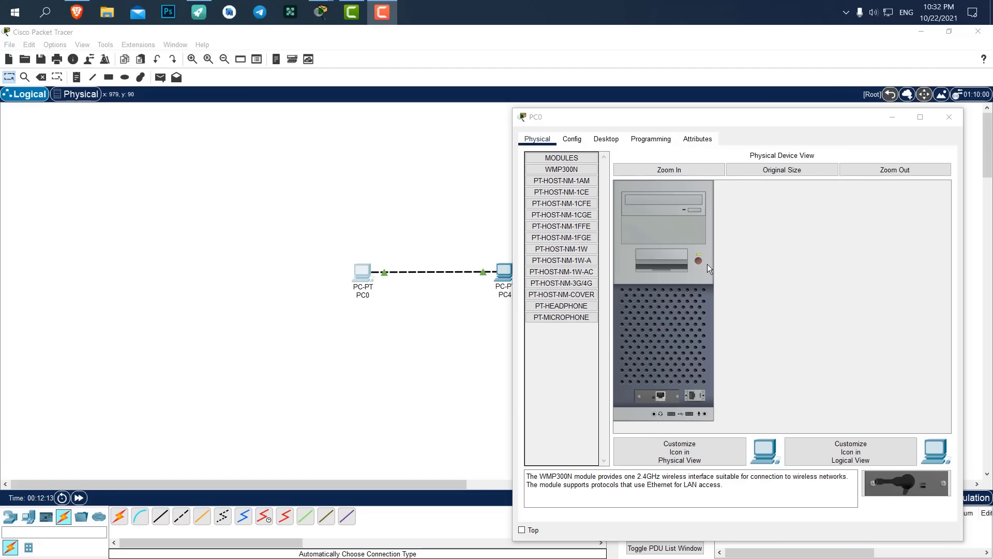
click(590, 306)
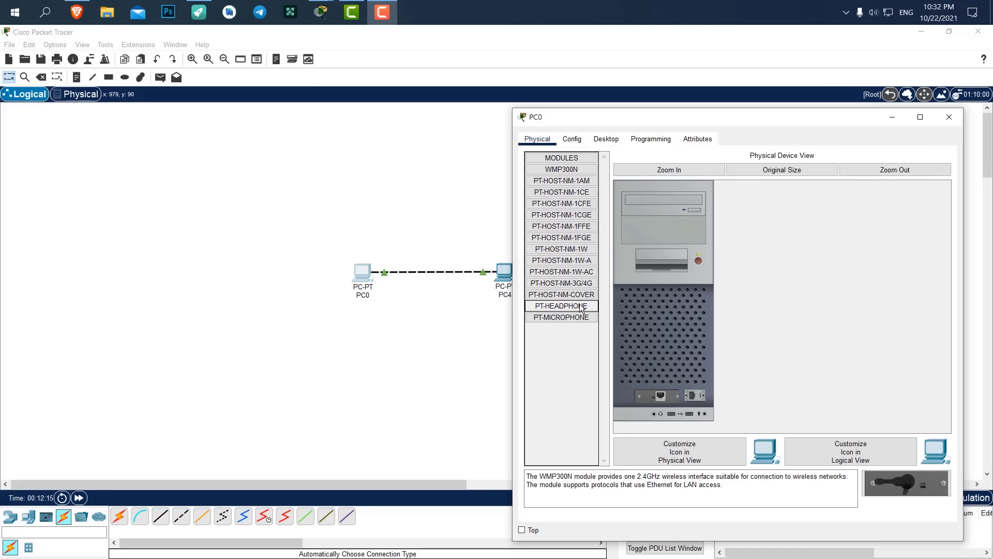
click(541, 317)
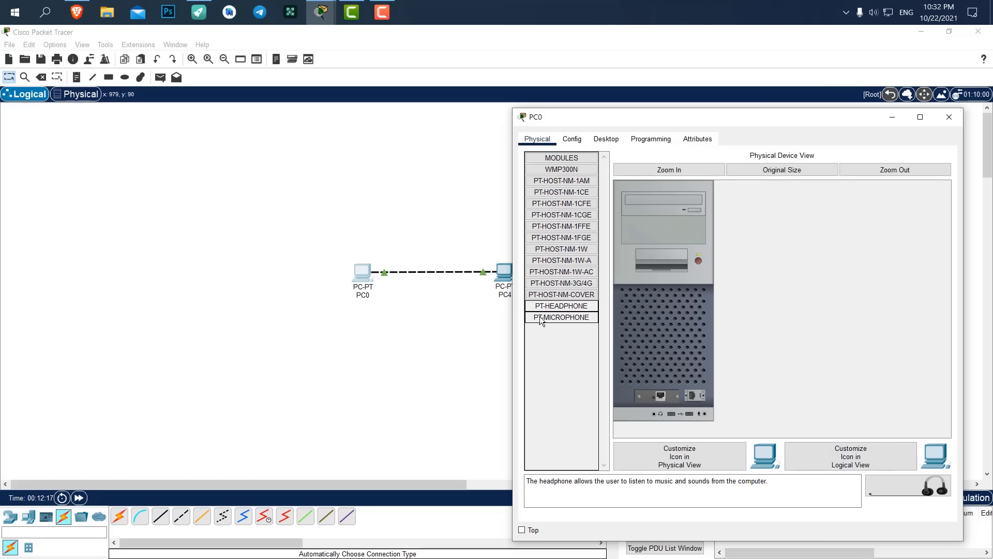
mouse_move(905, 483)
mouse_down()
mouse_move(766, 397)
mouse_move(669, 388)
mouse_move(828, 362)
mouse_move(815, 395)
mouse_move(755, 355)
mouse_move(827, 387)
mouse_move(903, 489)
mouse_up()
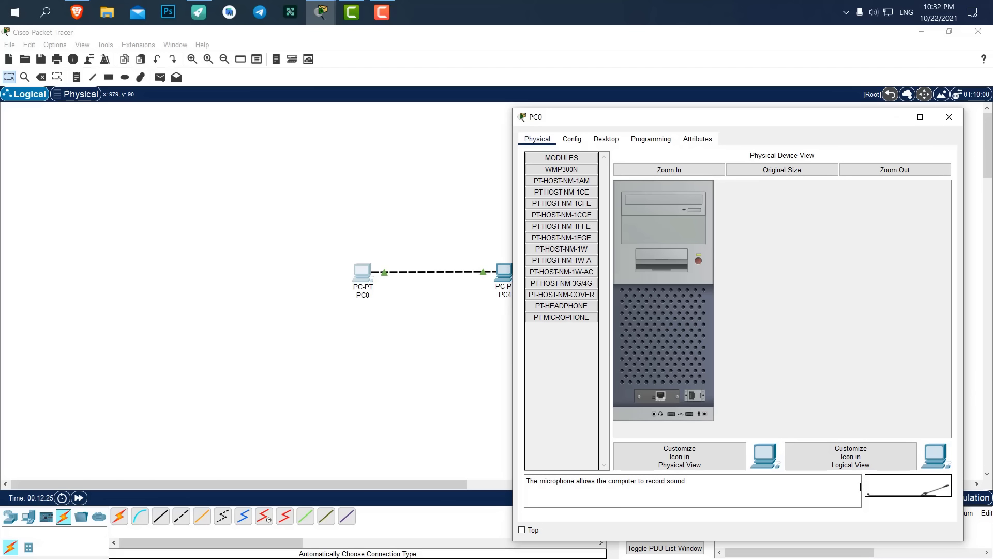
drag(893, 486, 703, 410)
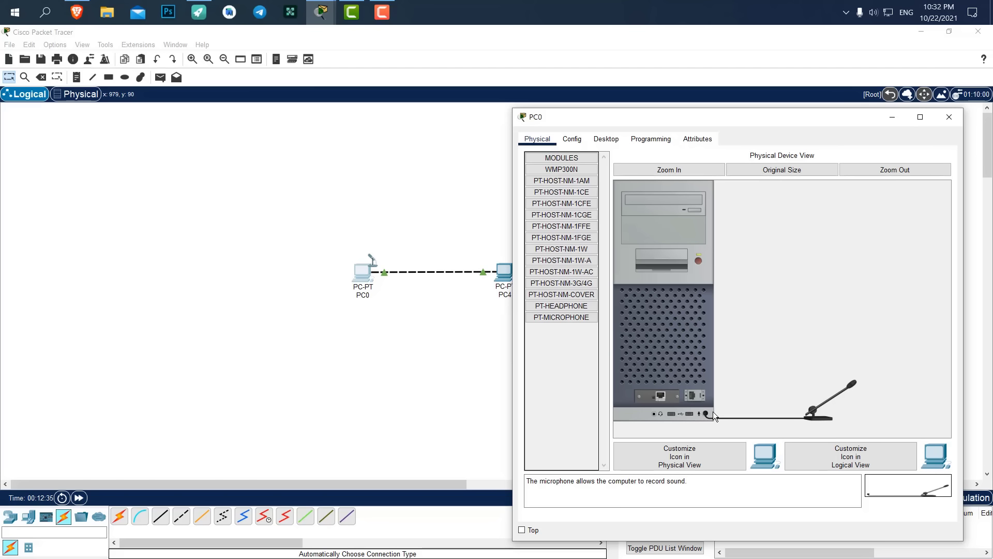
click(564, 306)
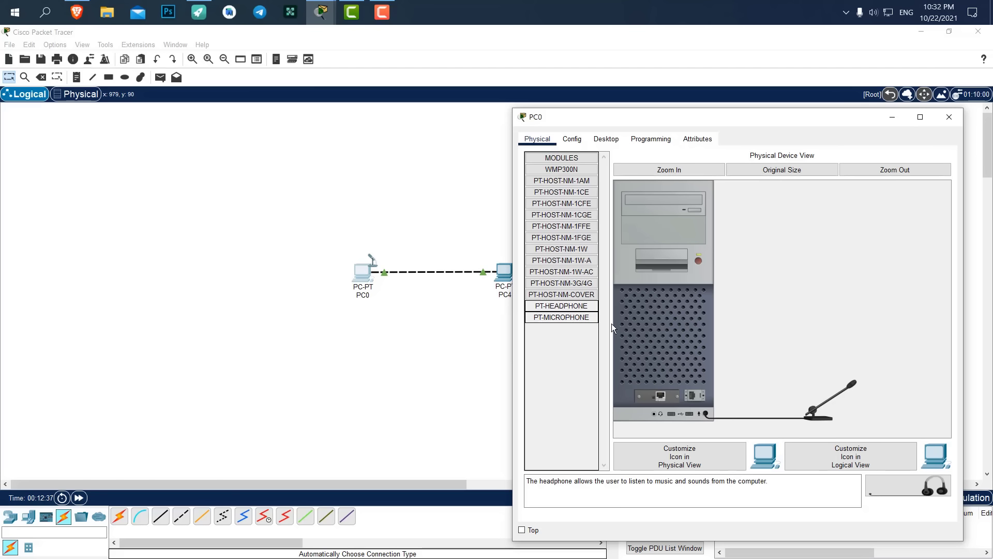
drag(906, 484, 707, 336)
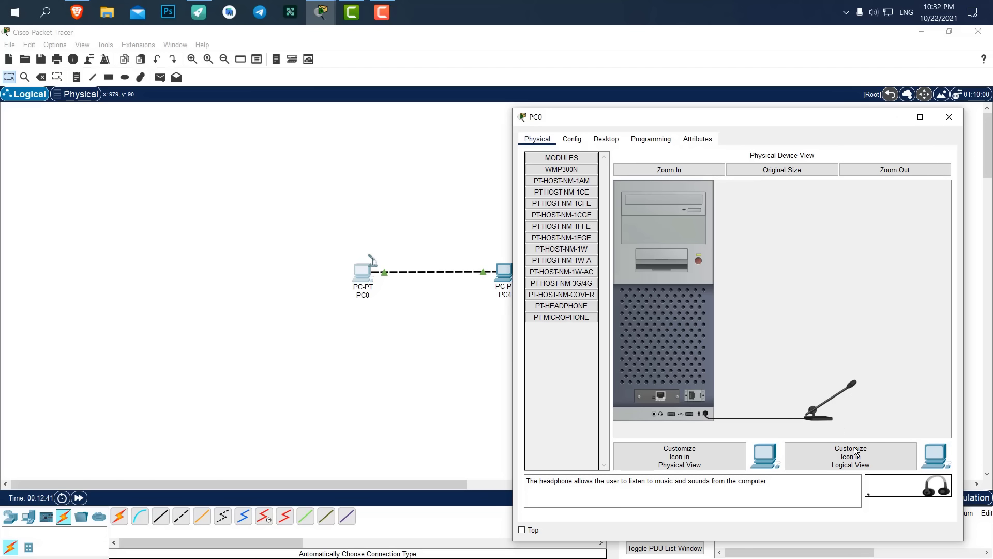
drag(936, 487, 653, 412)
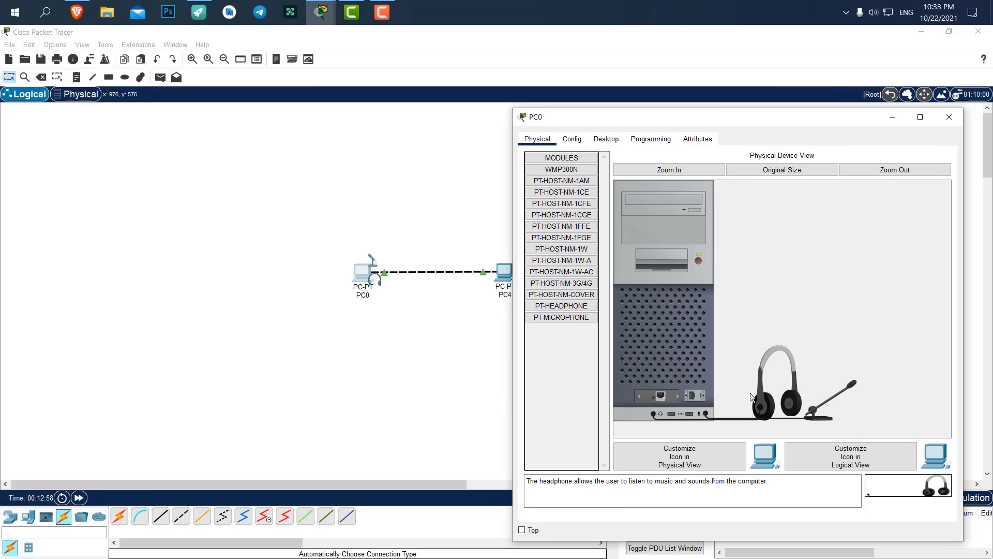
drag(765, 396, 722, 352)
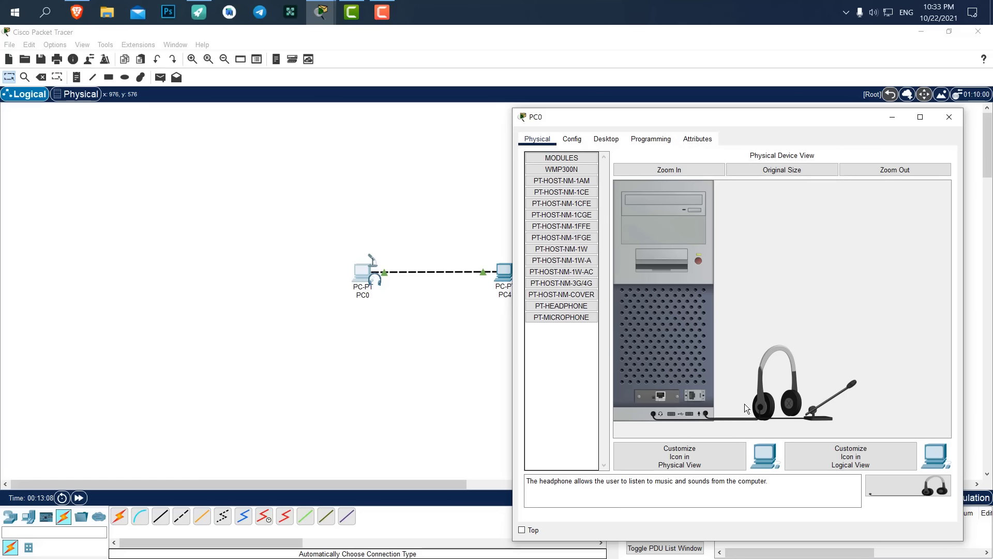
drag(765, 406, 538, 389)
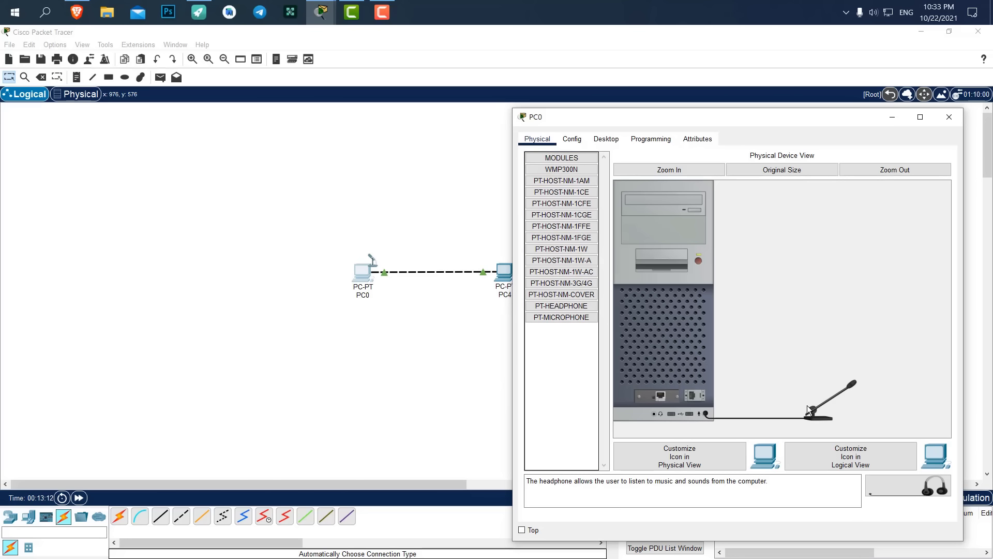
drag(807, 405, 577, 356)
Show PC0's Config FastEthernet0 settings, focus the IPv4 Address field, and move the window aside.
click(572, 140)
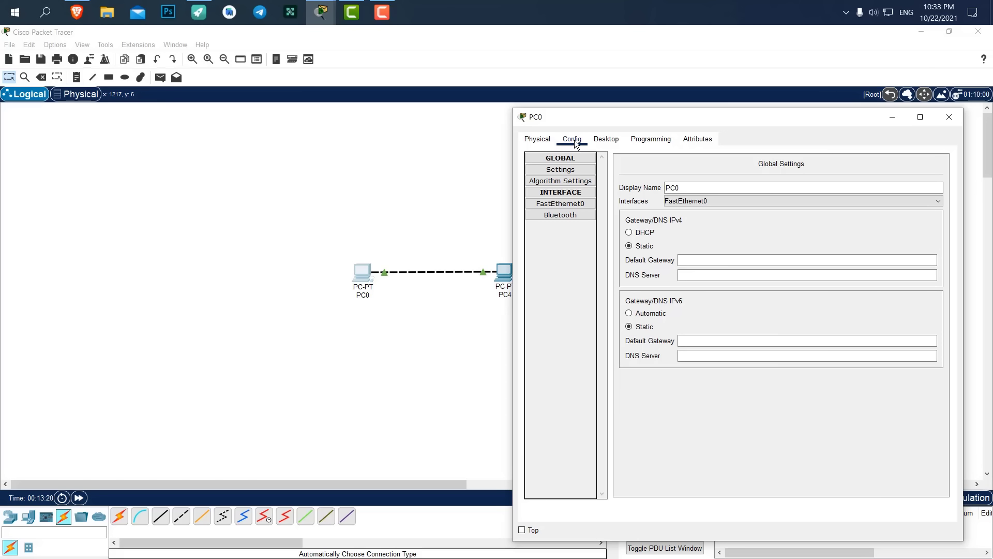
click(541, 145)
click(567, 204)
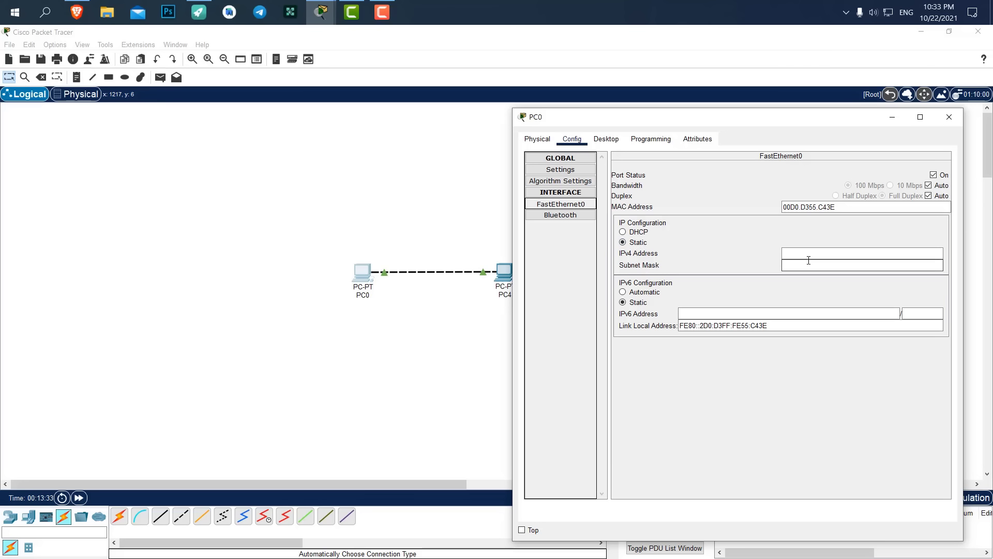
click(787, 253)
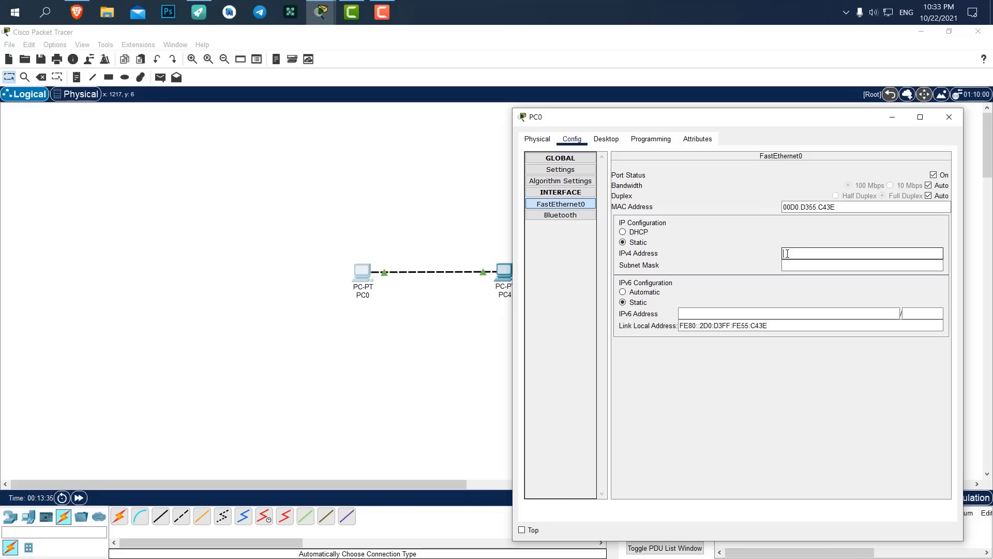
drag(694, 123, 711, 89)
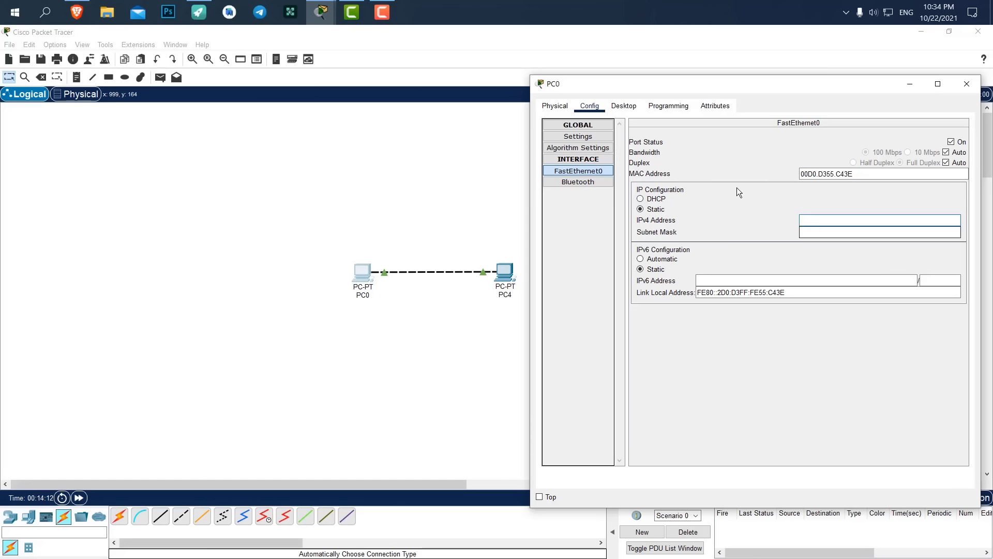
On PC0's Desktop, dismiss the PC Wireless error and open IP Configuration.
click(621, 108)
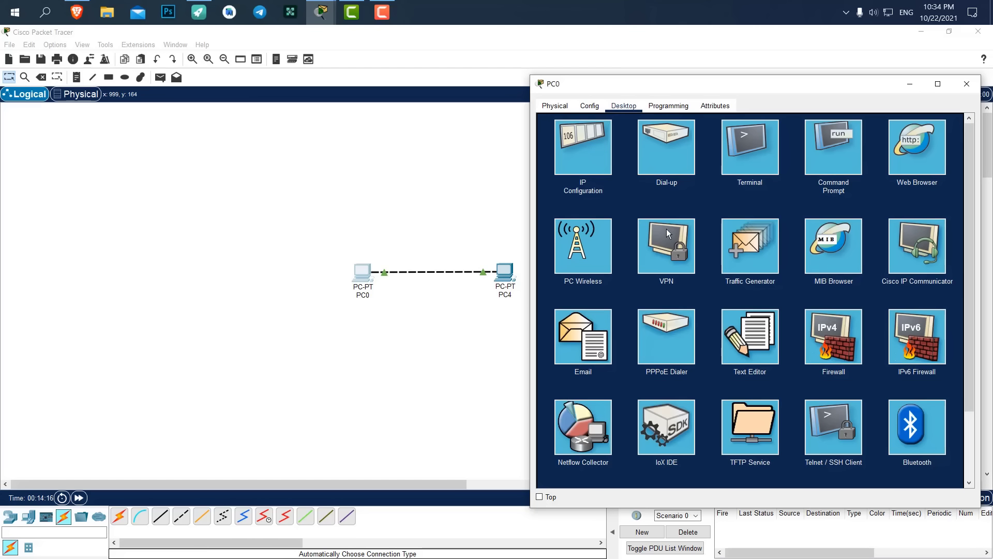
scroll(673, 232, down, 3)
scroll(757, 246, up, 3)
click(597, 235)
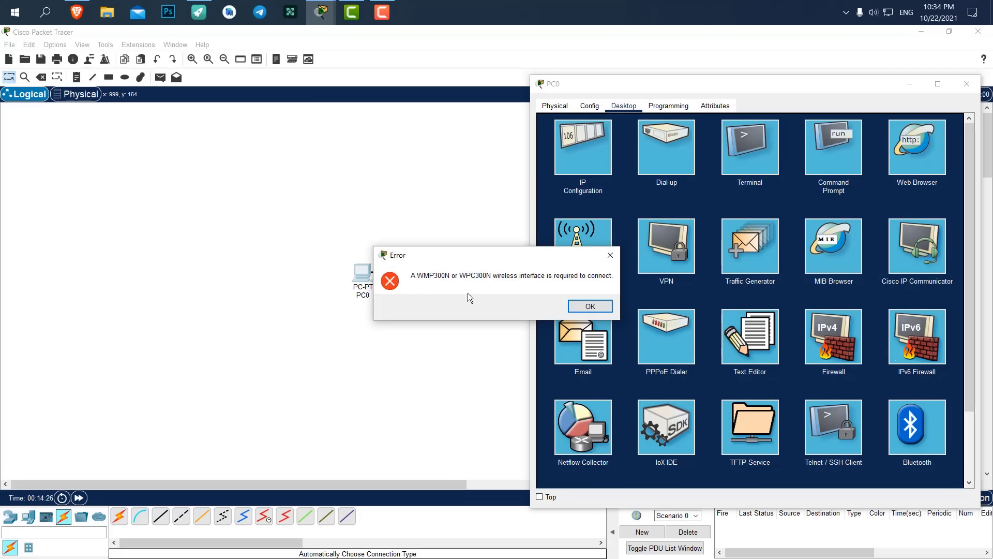
click(590, 306)
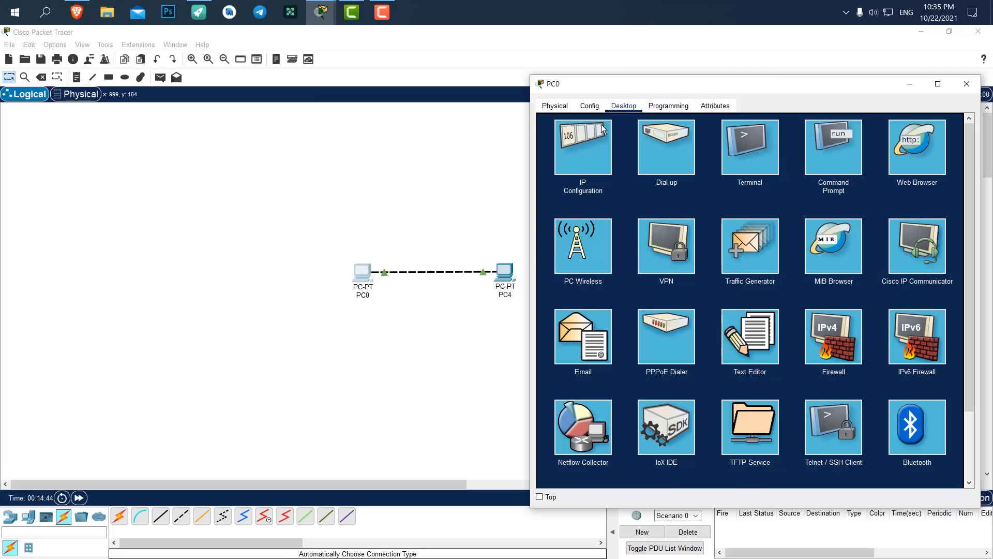
click(590, 142)
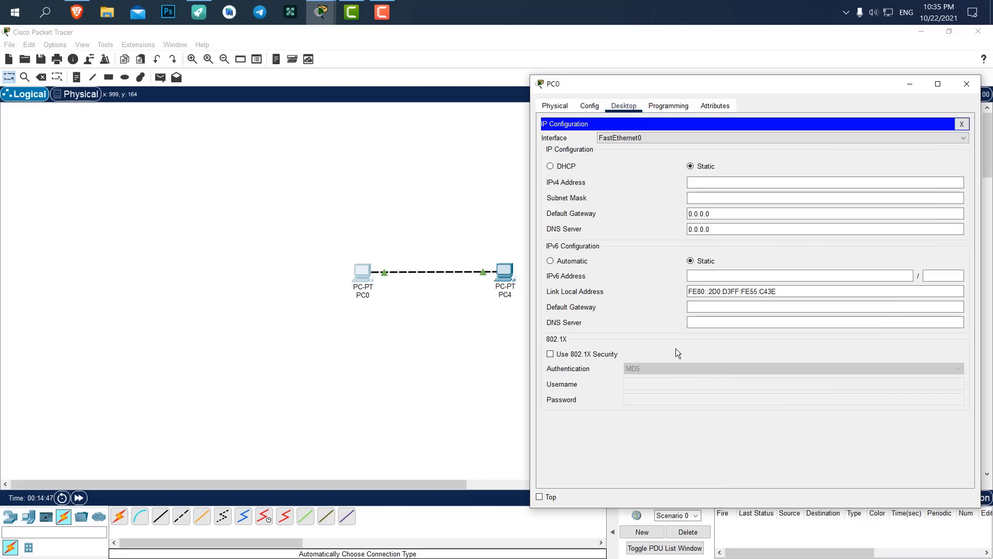
Set PC0's IPv4 address to 192.168.1.10 with mask 255.255.255.0 and close its window.
click(730, 182)
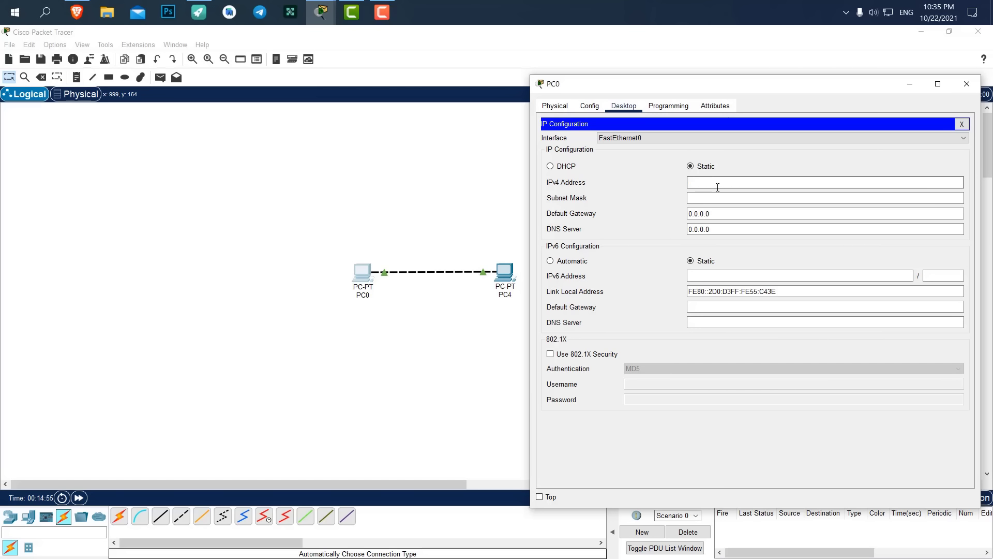
text(192.168.1.10)
key(Return)
drag(747, 197, 688, 183)
click(784, 183)
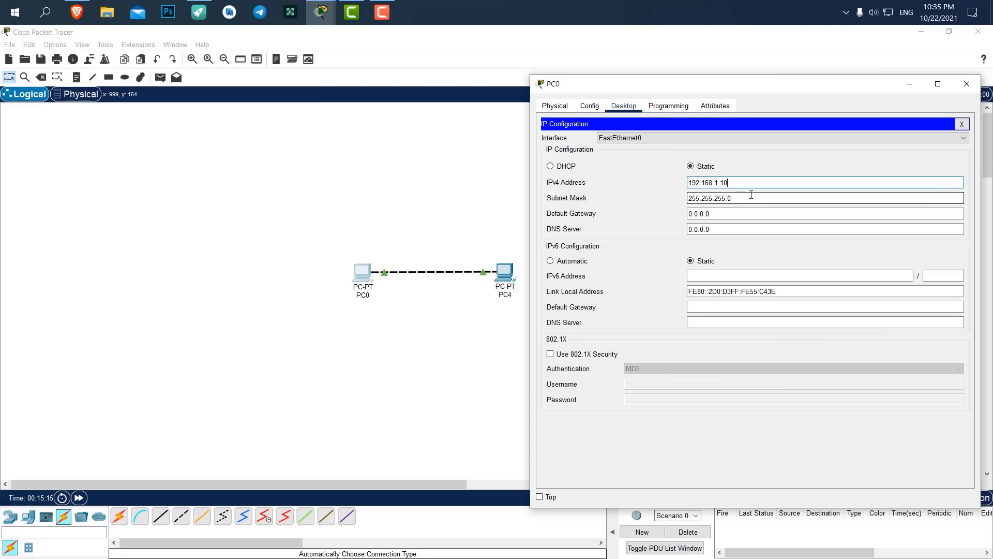
key(Tab)
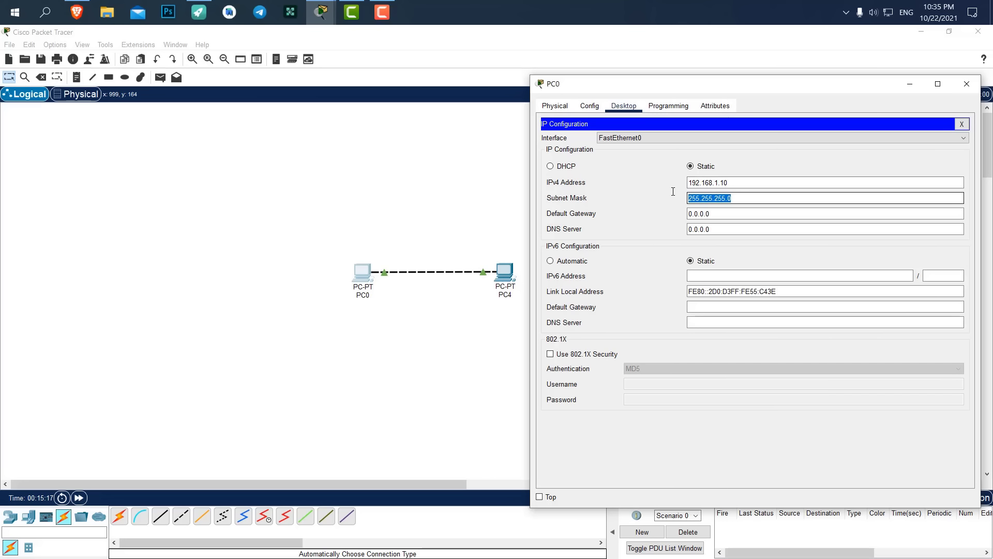
click(746, 181)
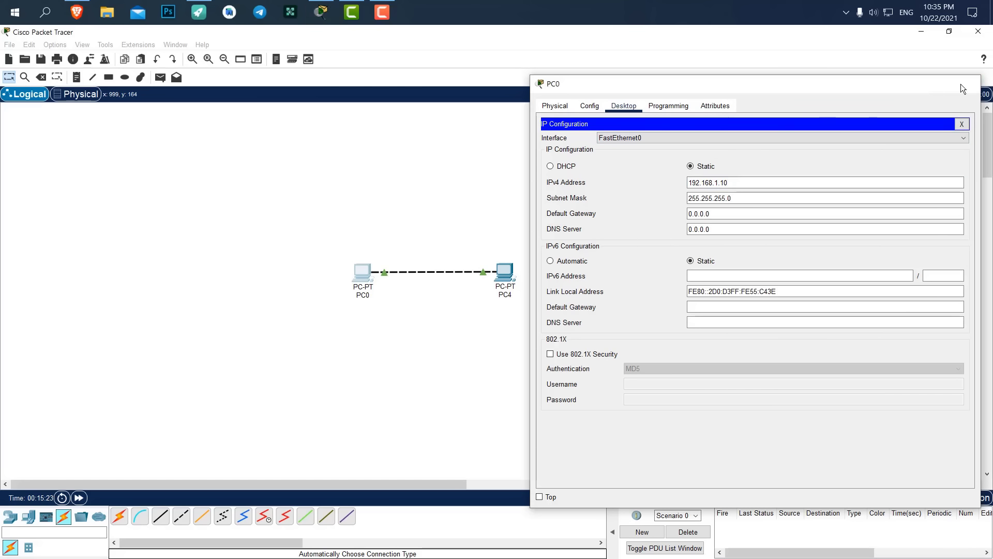
click(962, 84)
Give PC4 the static IPv4 address 192.168.1.11 with mask 255.255.255.0, then close its window.
click(504, 272)
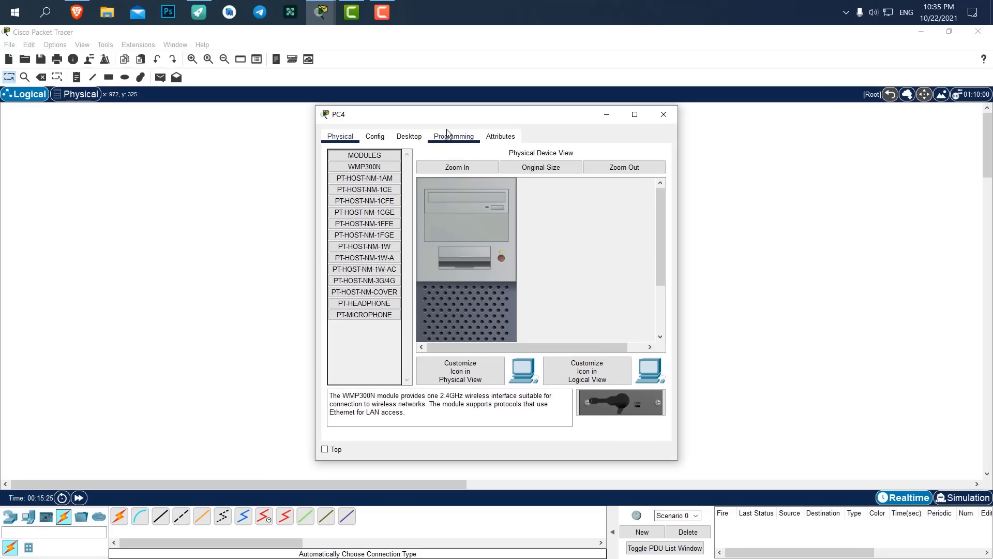
drag(446, 111, 694, 107)
click(651, 132)
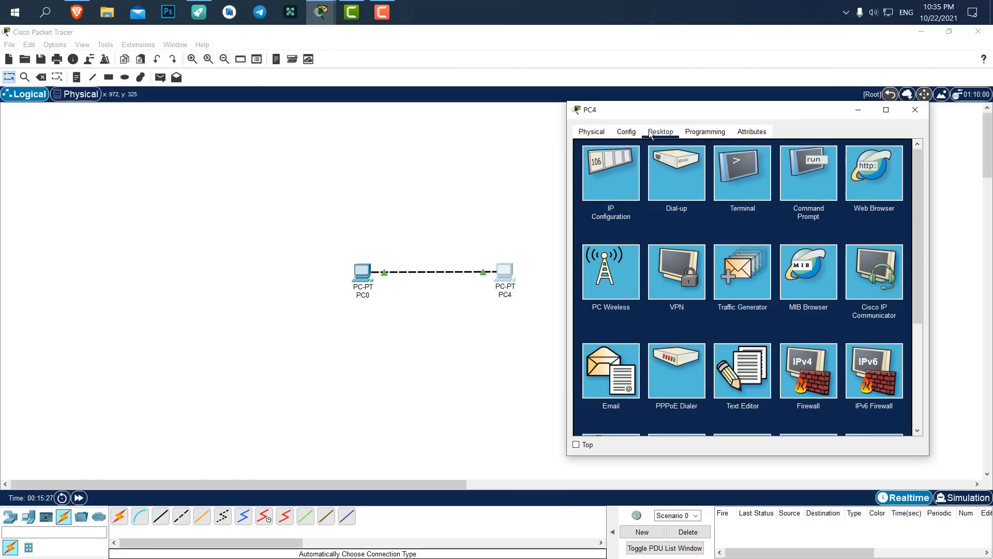
click(605, 161)
click(704, 205)
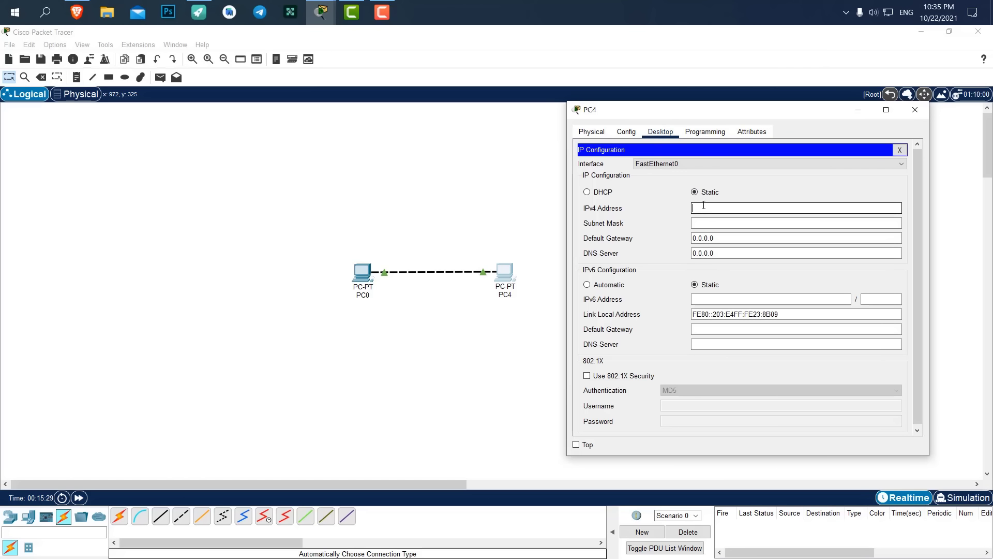
text(192.168.1.11)
key(Tab)
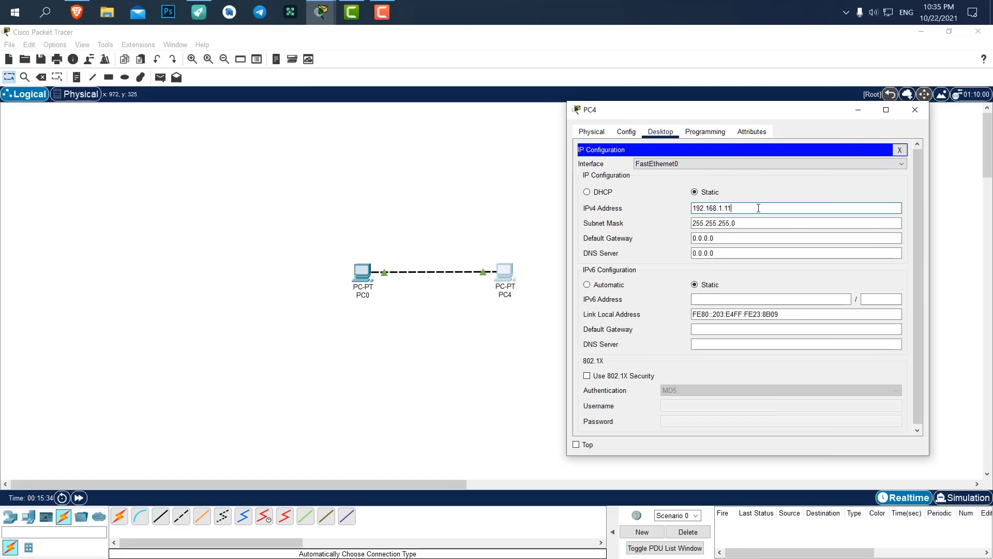
click(918, 109)
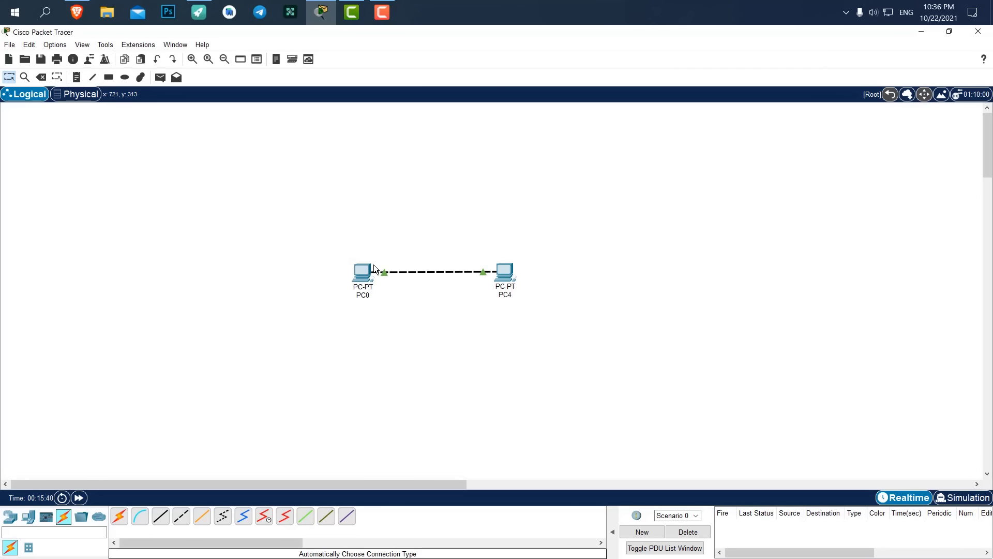
Ping PC4 from PC0's command prompt and get four replies with 0% loss.
click(357, 272)
drag(462, 123, 717, 106)
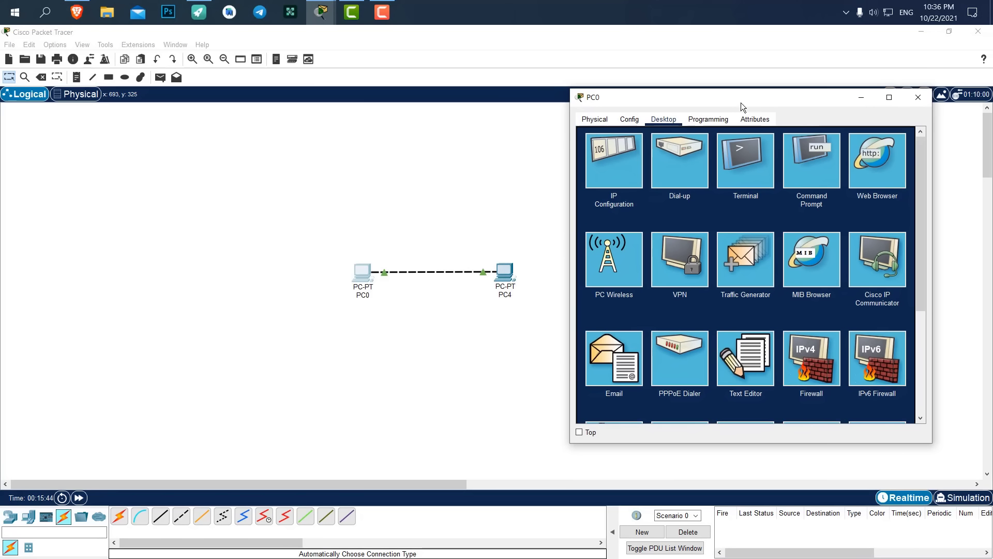
click(818, 153)
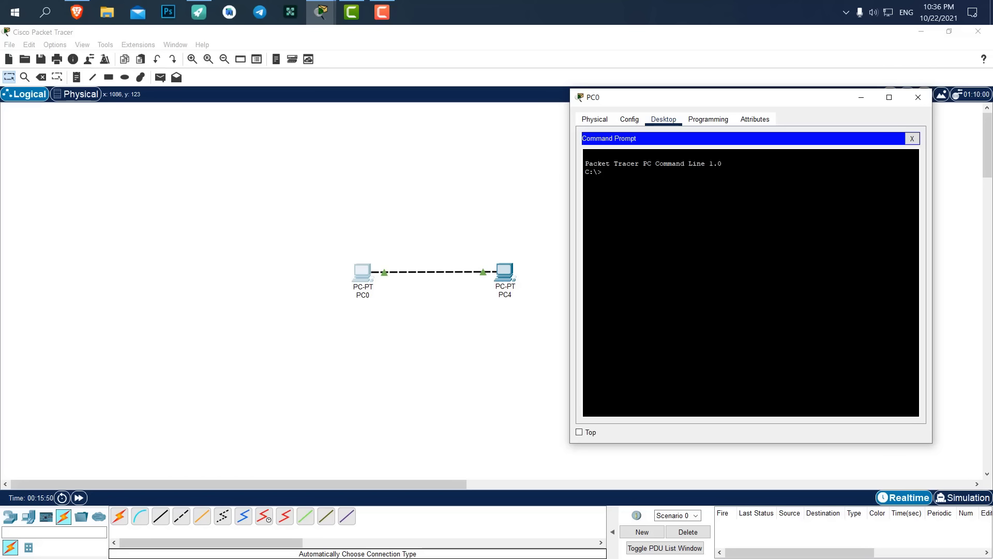
text(pin)
text(g)
text( 192.168.1)
text(.10)
key(Return)
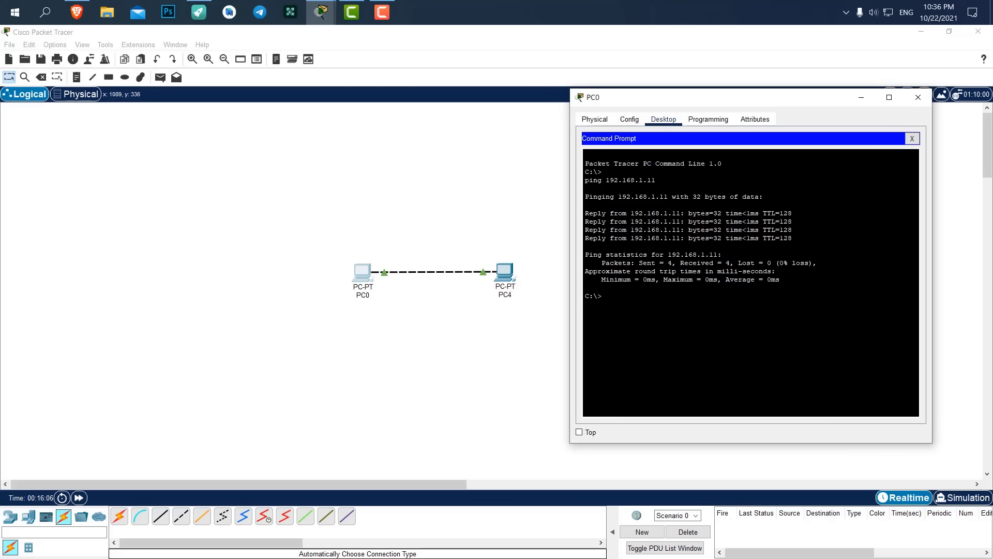
Close PC0's window and send a simple ICMP PDU from PC0 to PC4.
click(917, 97)
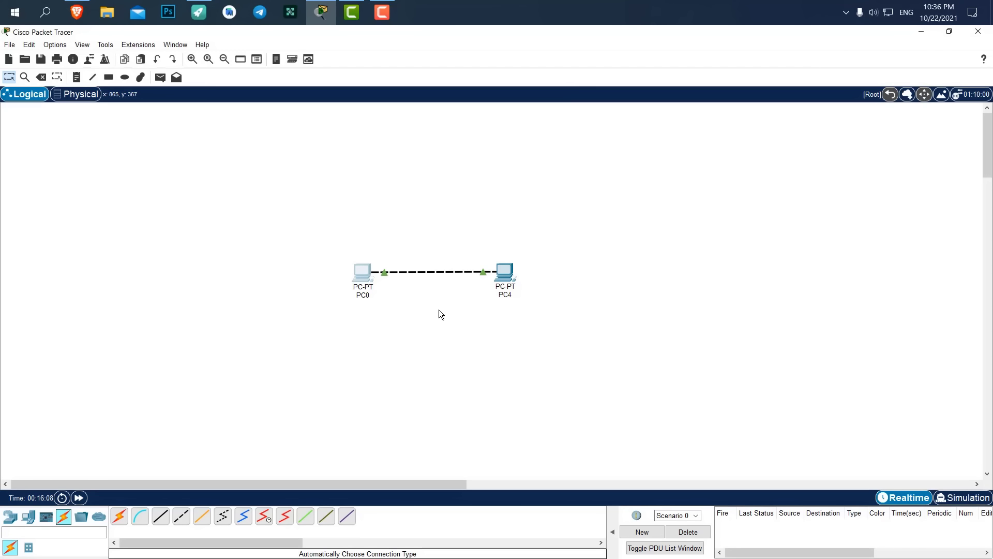
drag(660, 187, 315, 331)
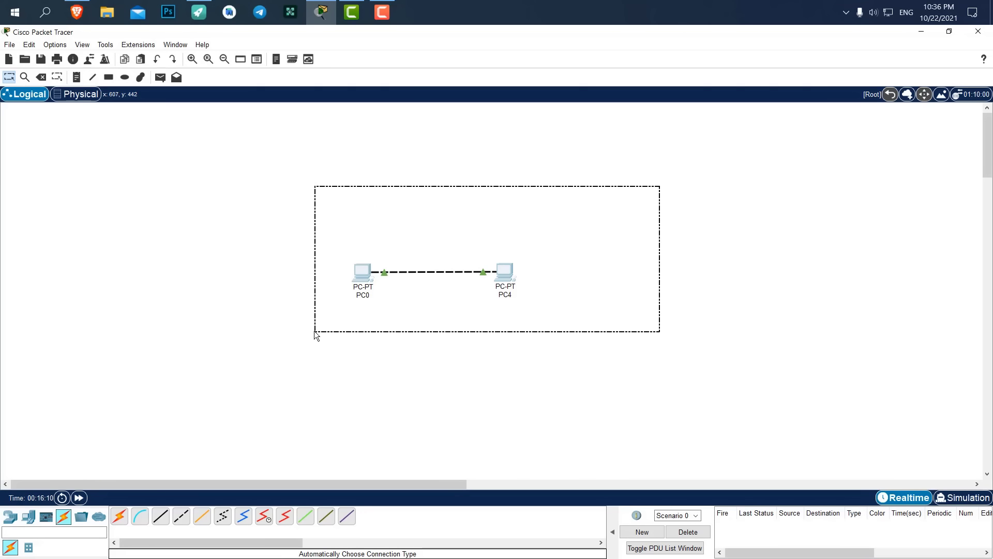
click(667, 249)
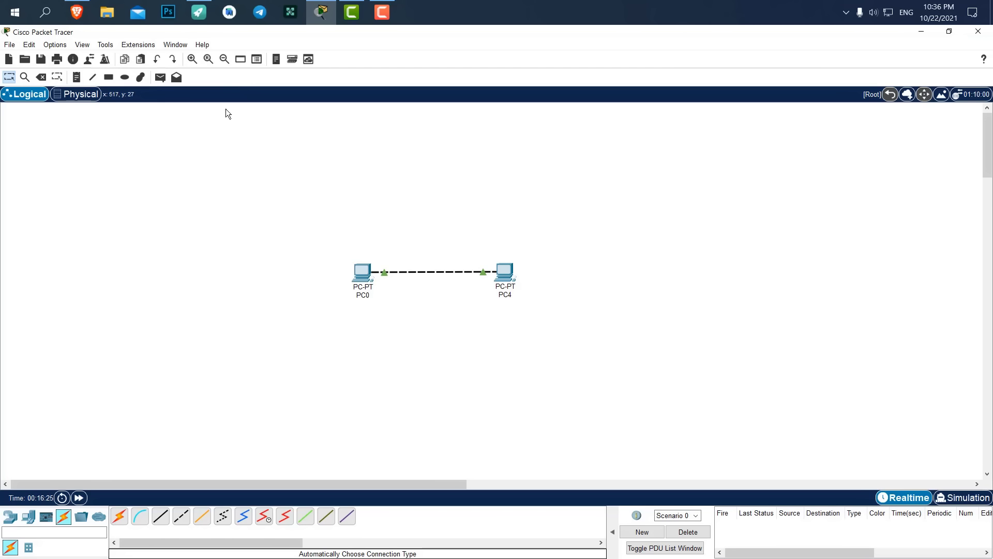
click(160, 76)
click(364, 270)
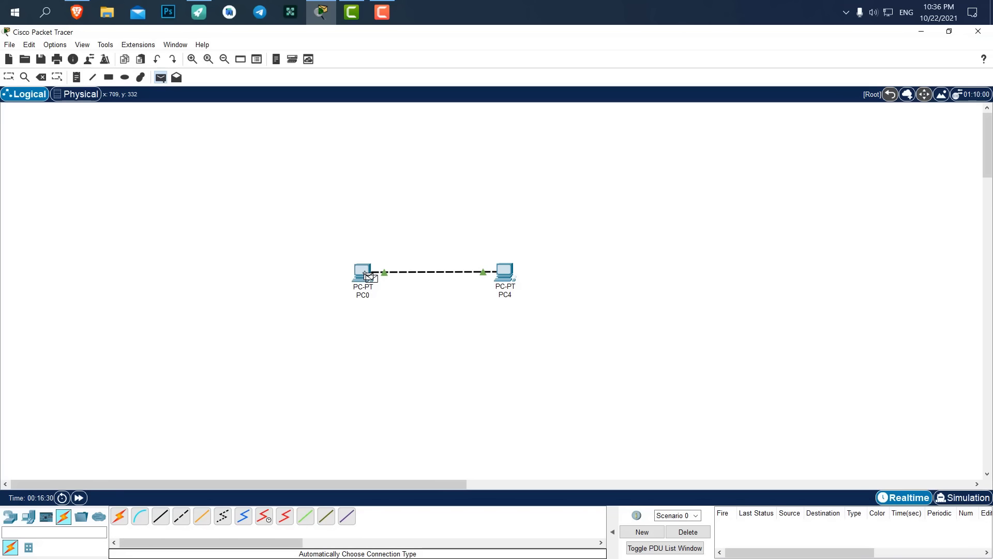
click(508, 273)
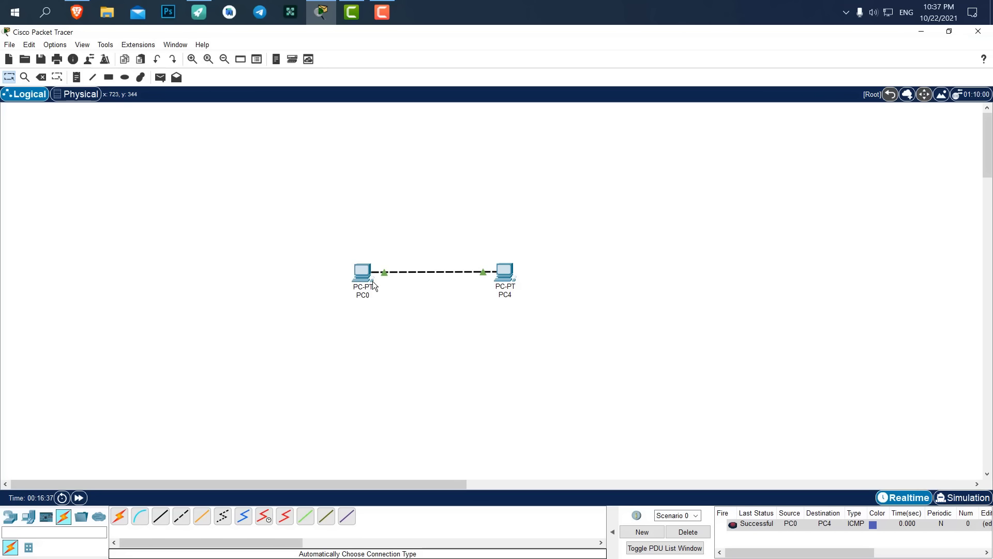
mouse_move(371, 285)
Toggle simulation and back to realtime, then widen the PDU list to show the Successful entry.
click(963, 497)
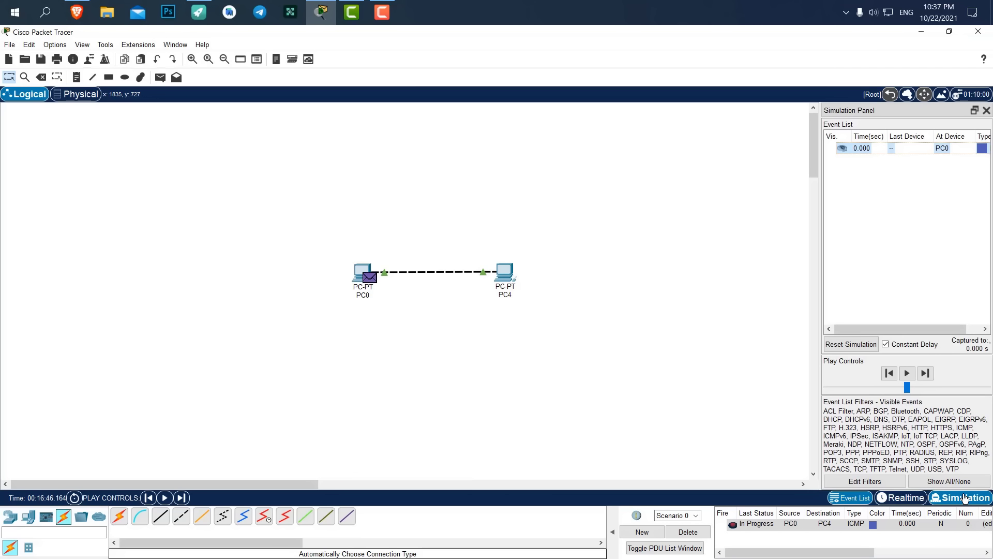
click(924, 498)
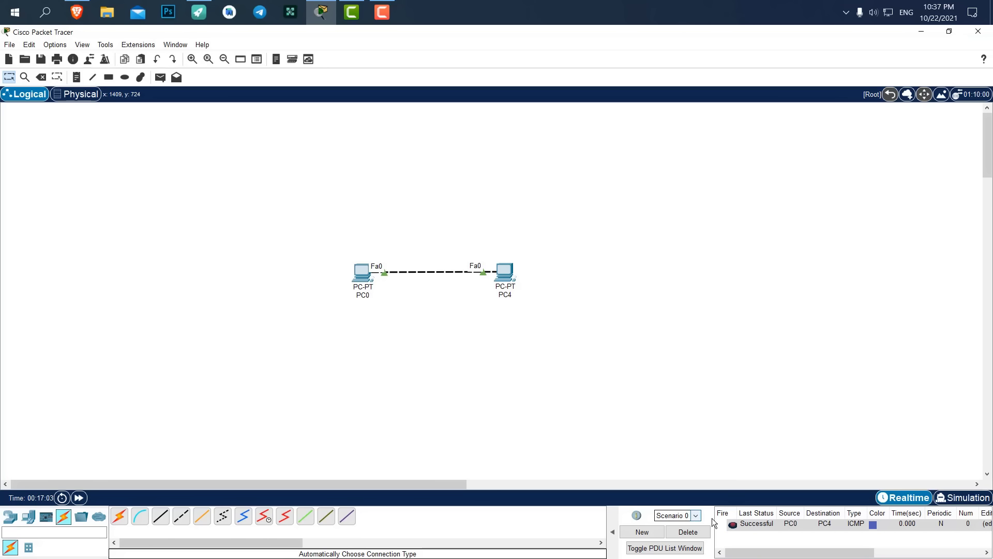
drag(610, 517, 527, 517)
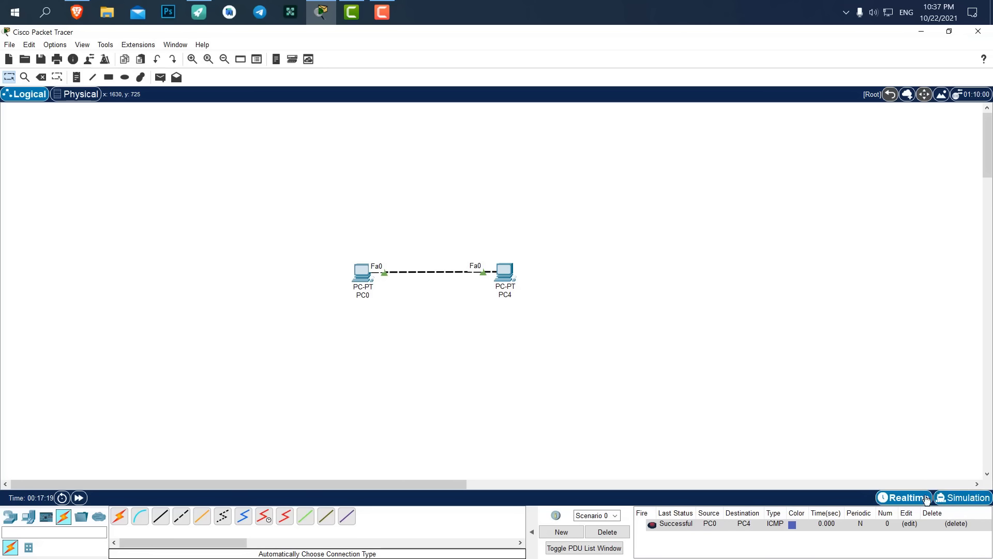
click(971, 499)
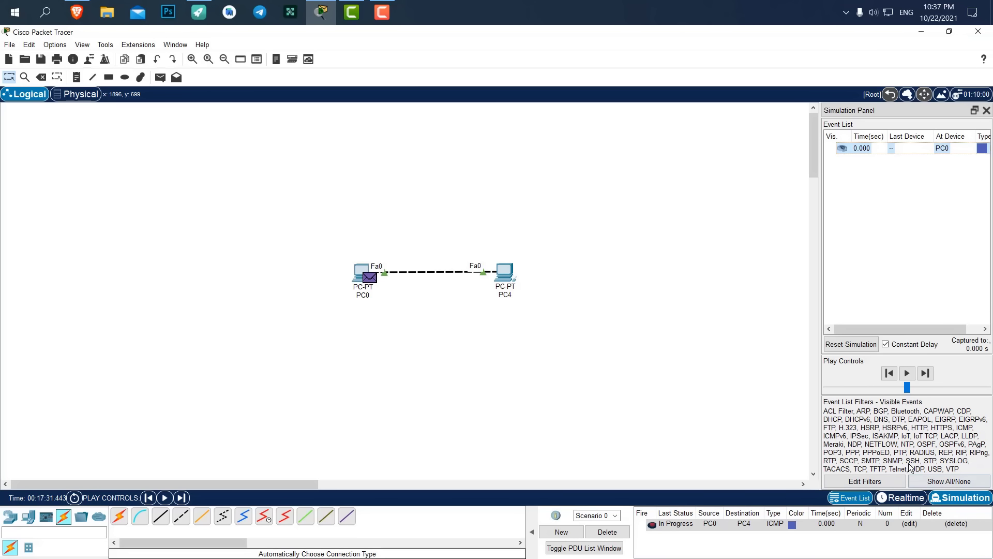
click(908, 373)
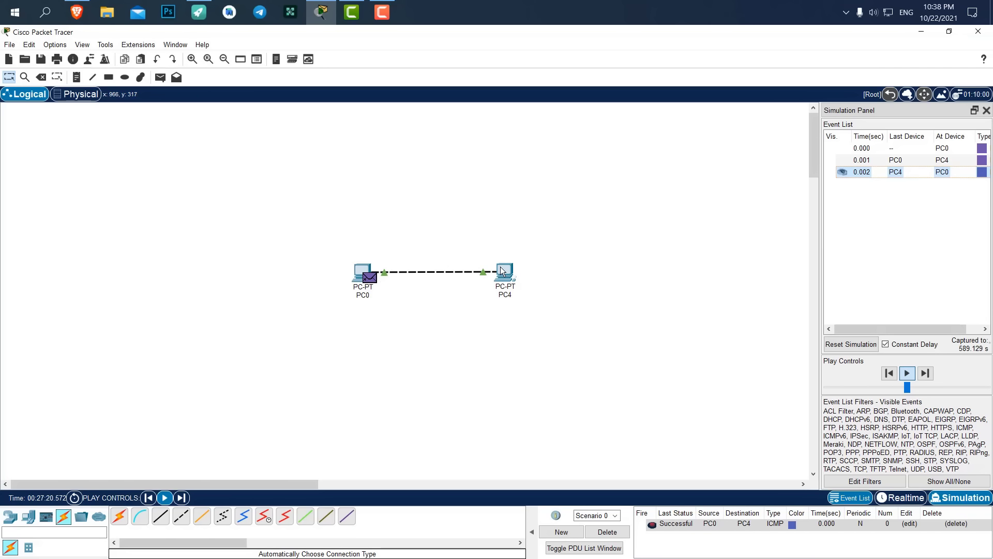
click(987, 111)
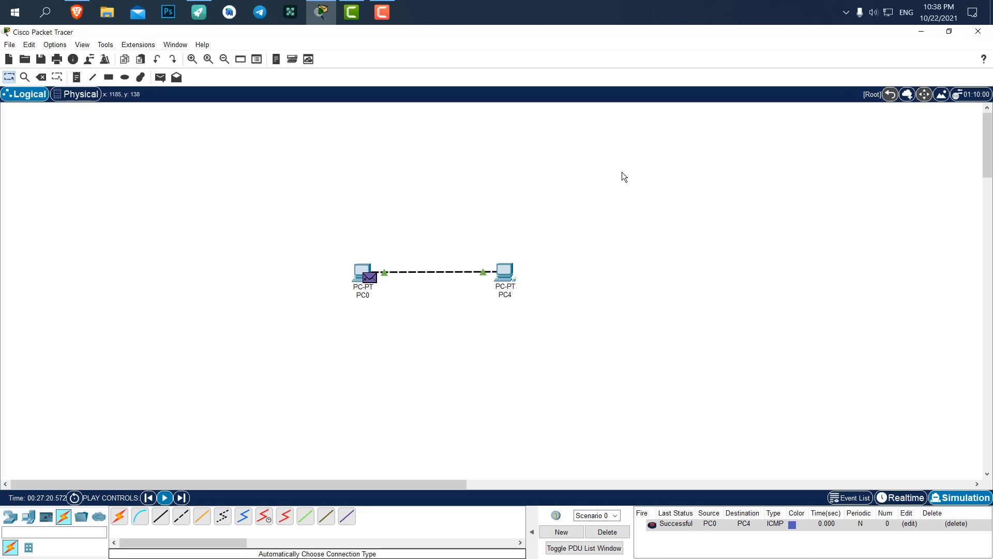
click(607, 532)
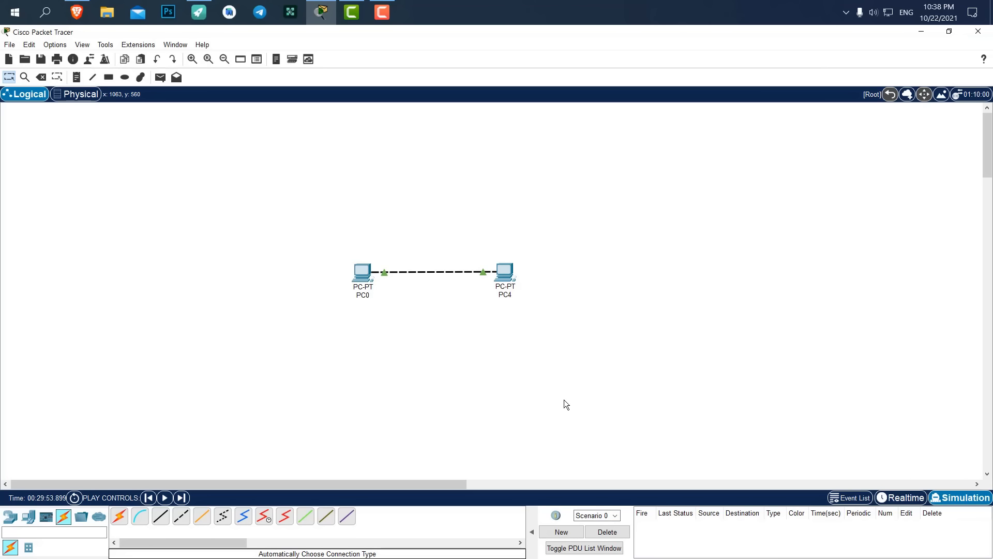
drag(629, 212, 310, 346)
Shift the linked PC0 and PC4 pair slightly to the right.
drag(374, 278, 400, 275)
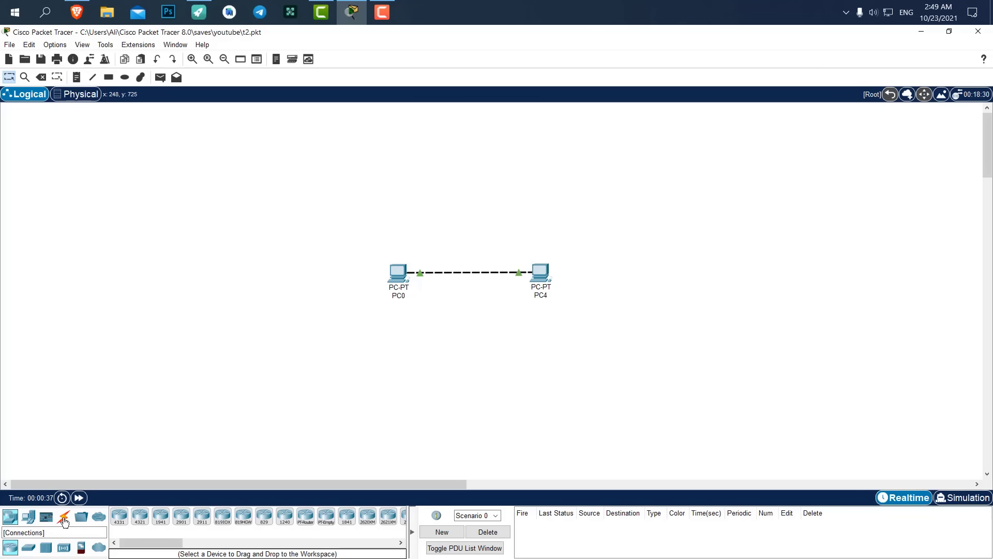
Move the PCs lower and place a 2960 switch, Switch0, above them.
drag(609, 219, 376, 311)
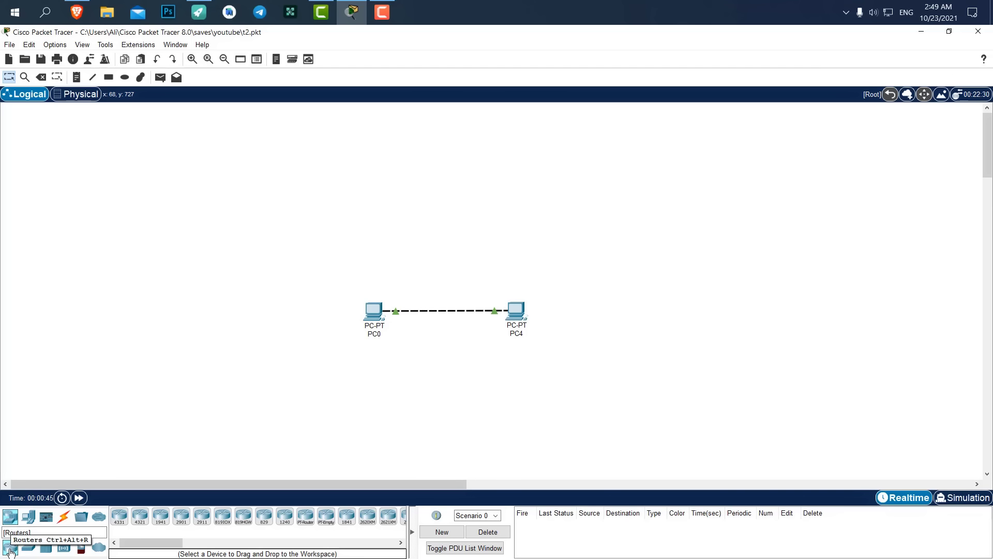
click(30, 547)
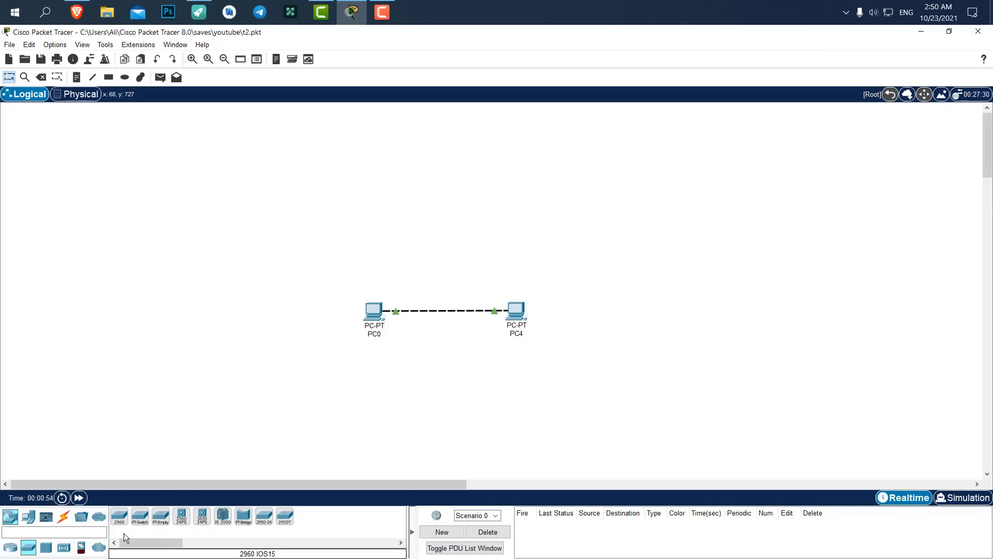
click(120, 520)
click(449, 187)
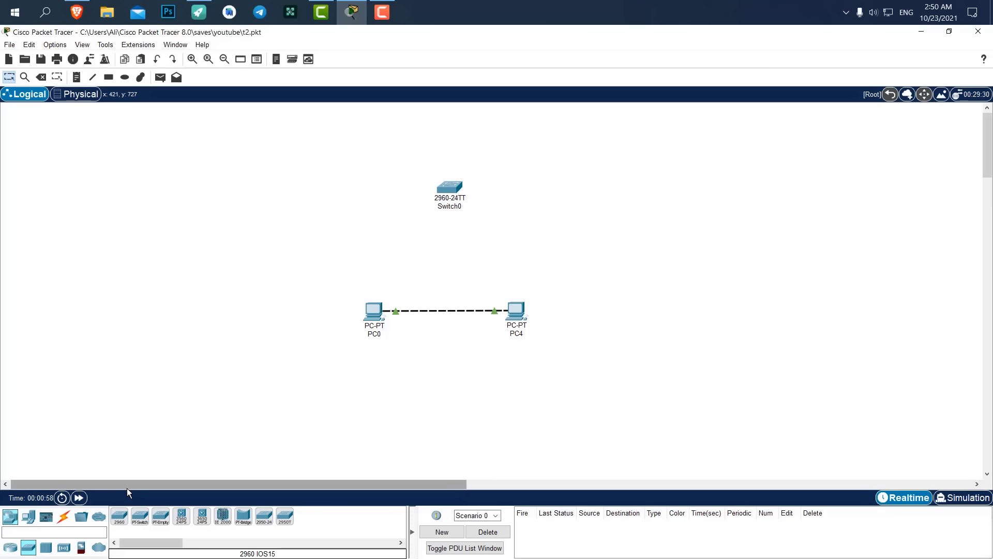
Add a generic PC1 between PC0 and PC4, and delete the PC0–PC4 cable.
click(29, 516)
click(119, 516)
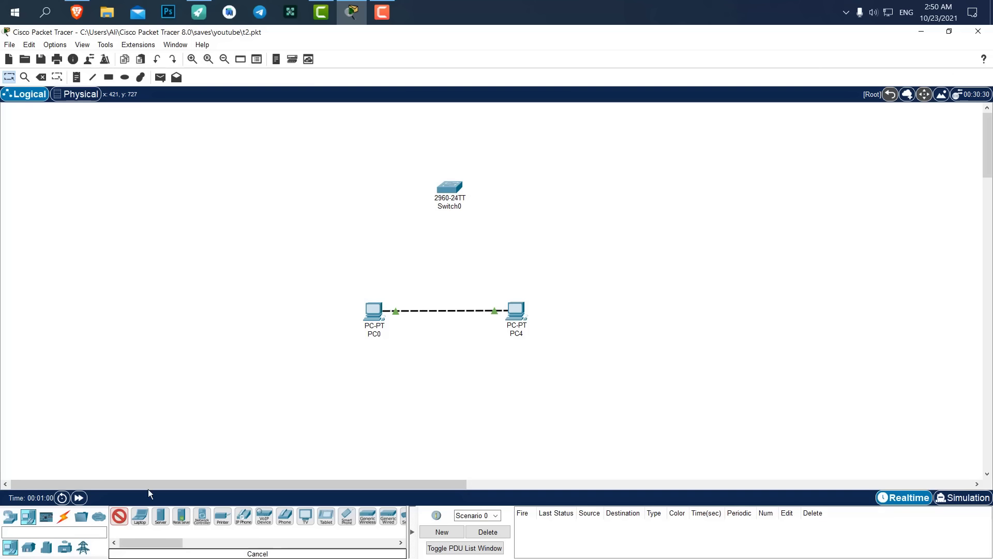
click(445, 300)
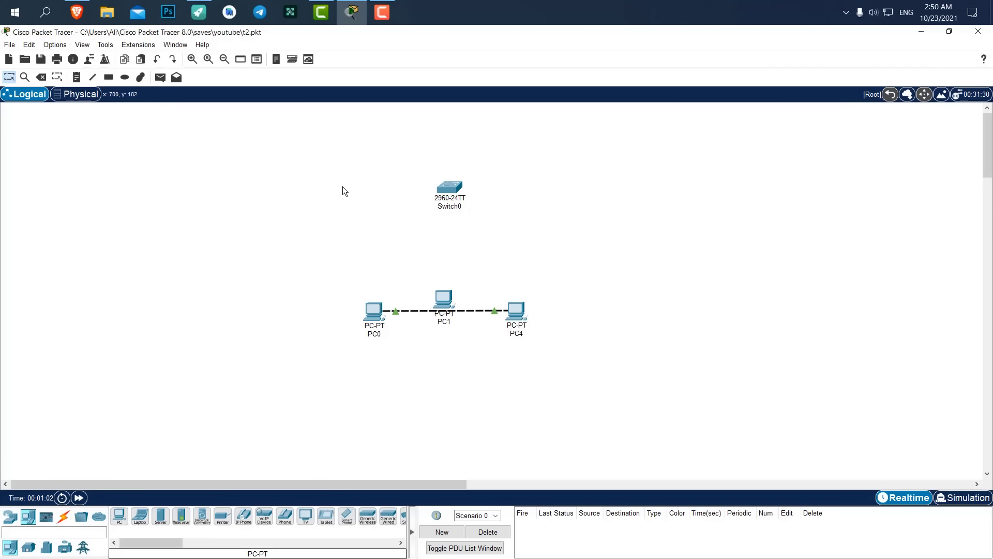
click(42, 77)
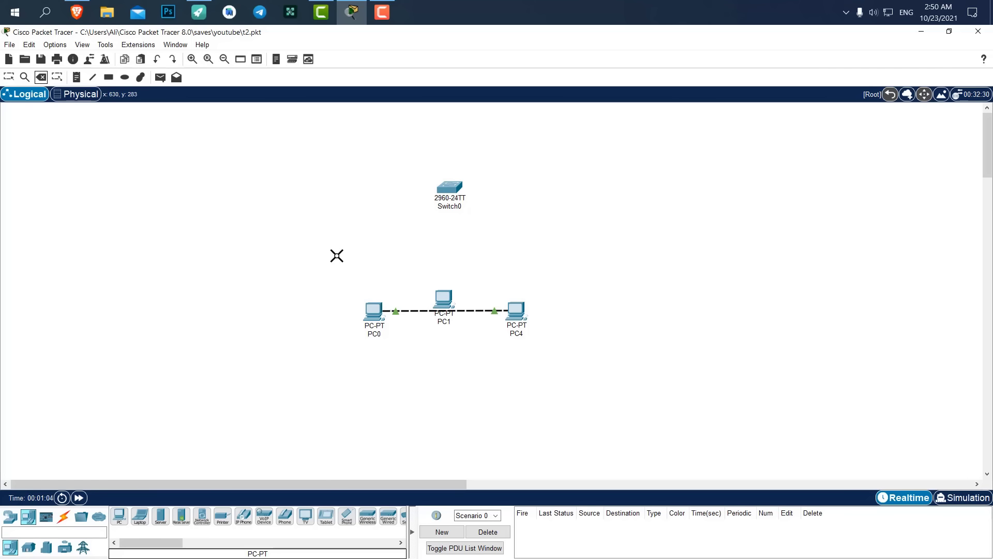
click(414, 309)
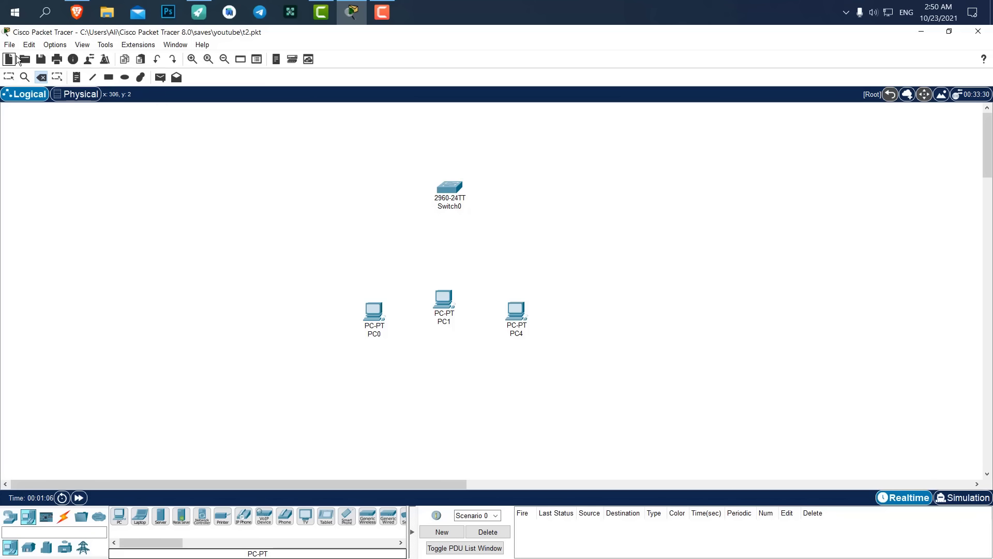
Line PC1 up with the other PCs and cable PC0, PC1 and PC4 to Switch0 with automatic cables.
click(10, 77)
drag(443, 302, 449, 321)
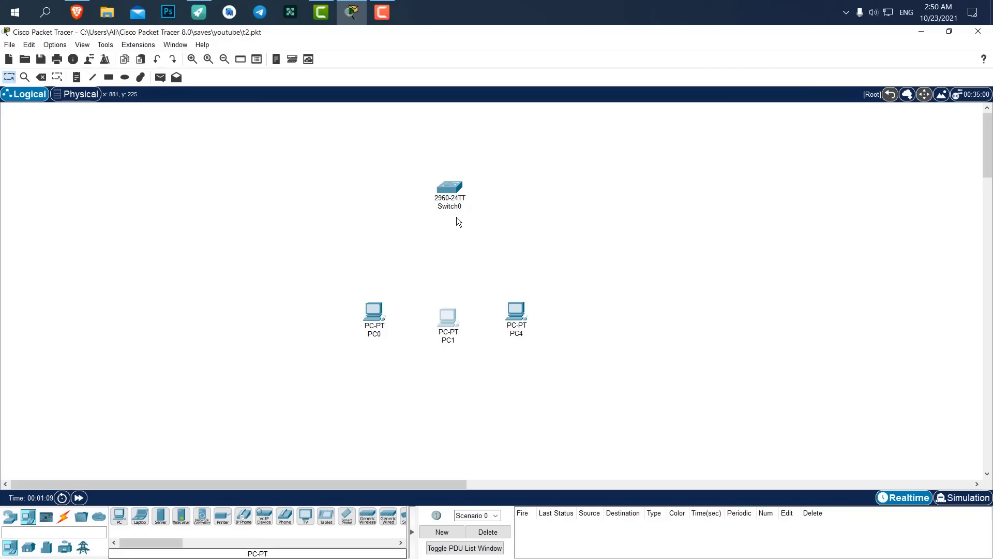
click(63, 516)
click(119, 516)
click(374, 311)
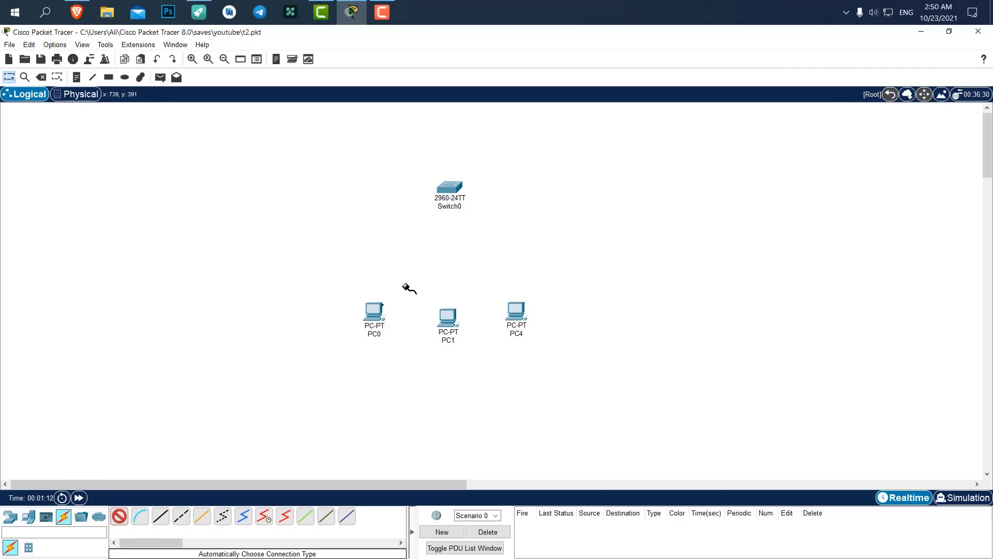
click(450, 186)
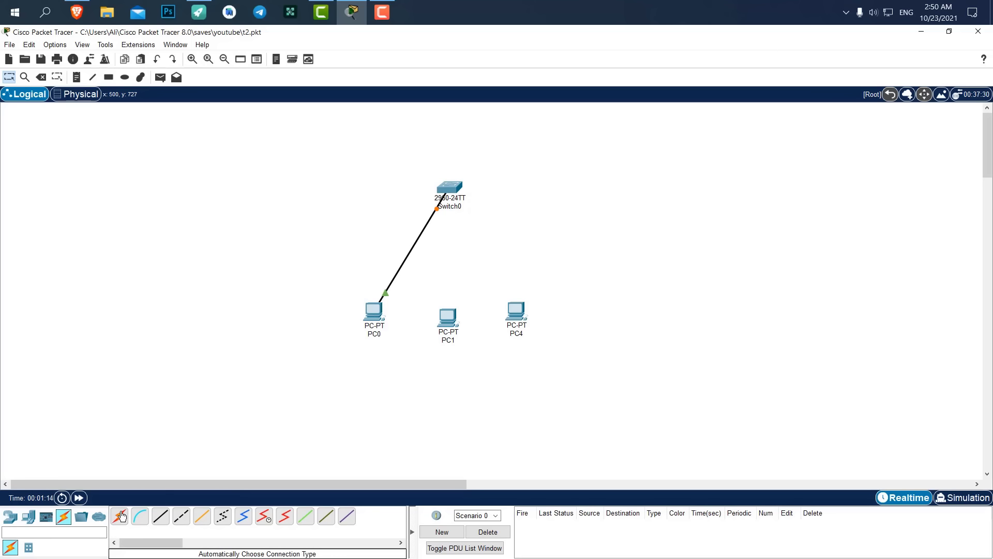
click(119, 516)
click(448, 317)
click(450, 187)
click(515, 310)
click(451, 187)
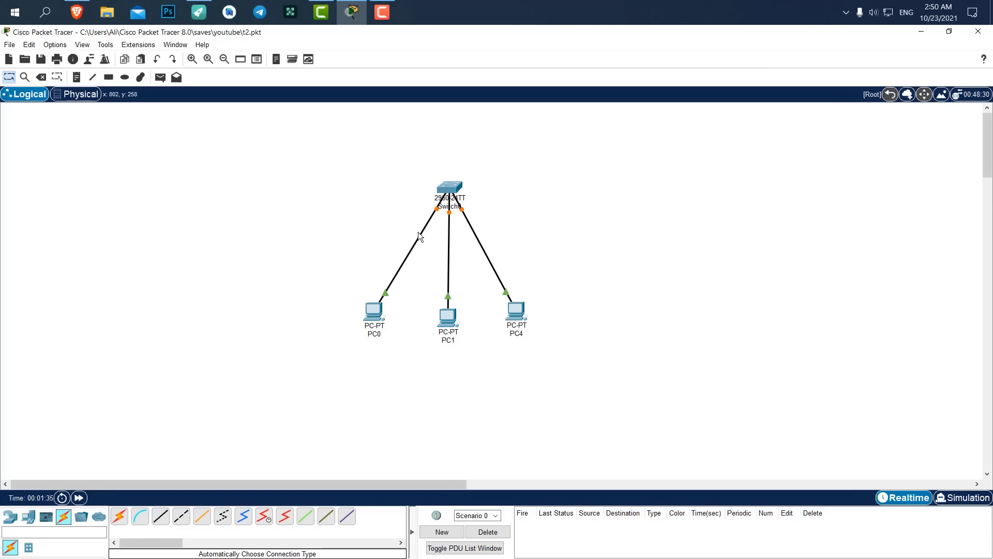
Check PC0's IP configuration shows 192.168.1.10, then close its window.
click(373, 312)
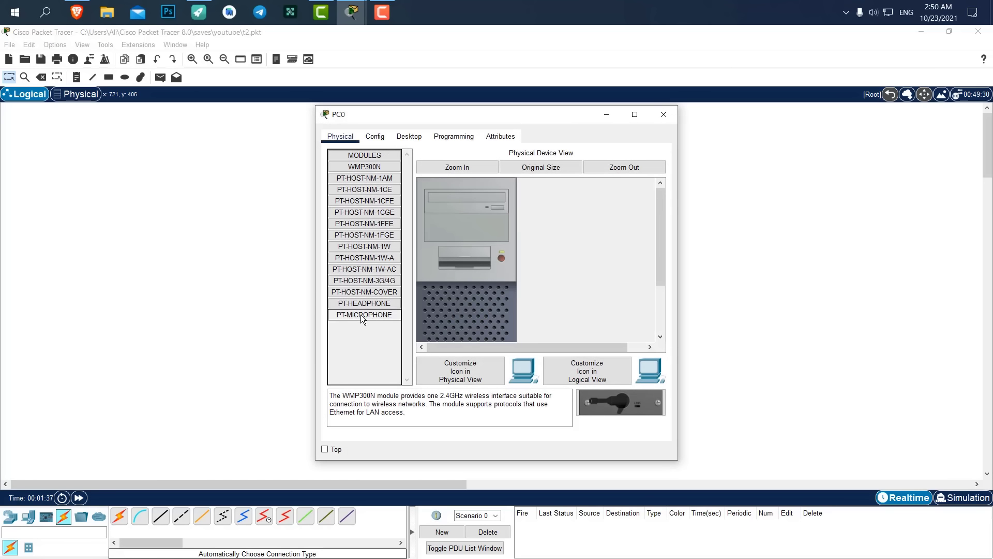
click(375, 136)
click(414, 136)
click(380, 175)
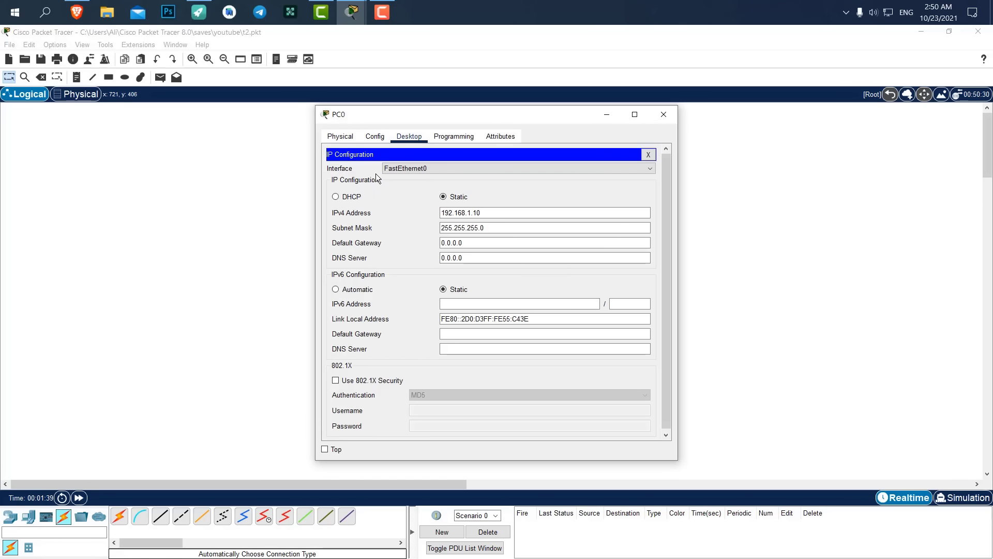
drag(457, 124, 703, 120)
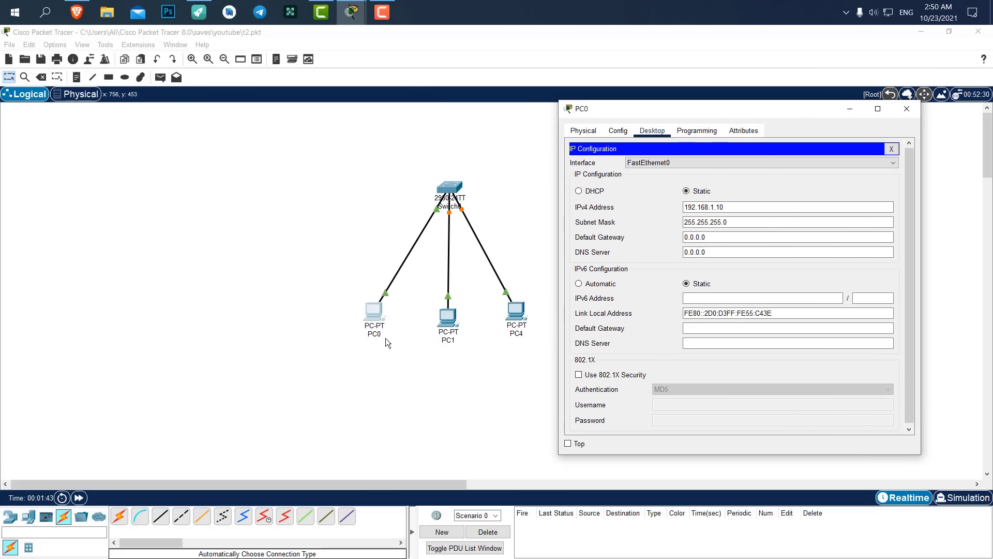
click(696, 211)
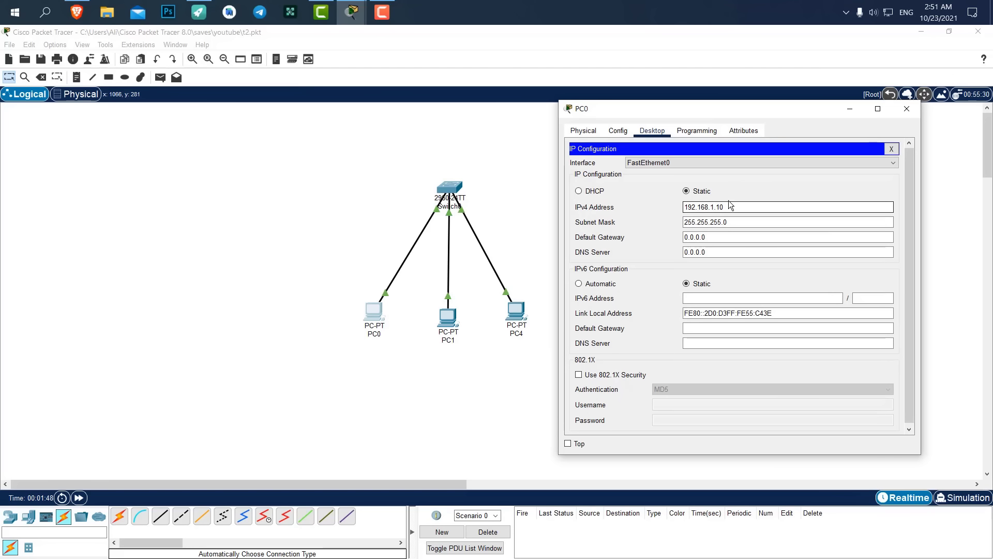
click(907, 109)
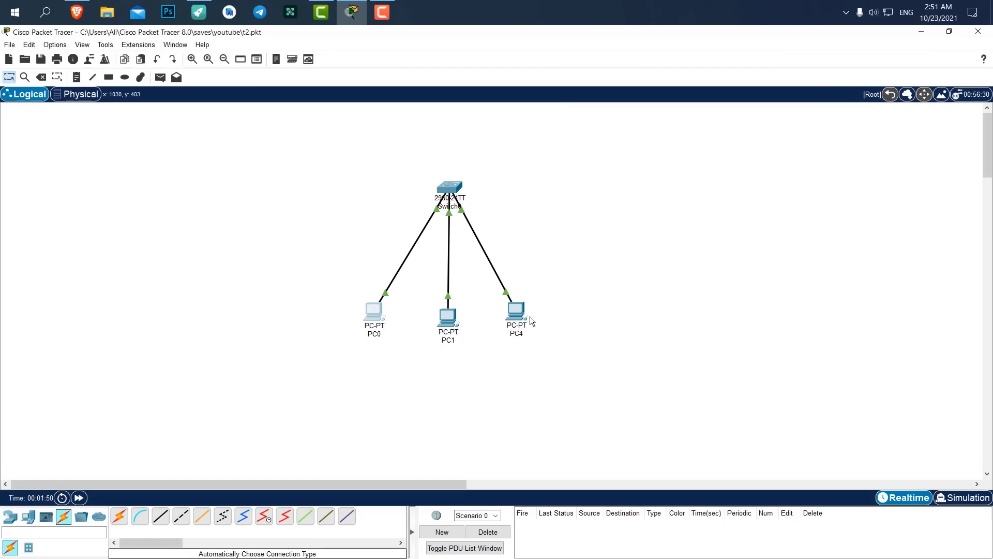
Give PC1 the static address 192.168.1.12 with mask 255.255.255.0 and close its window.
double_click(446, 318)
click(407, 137)
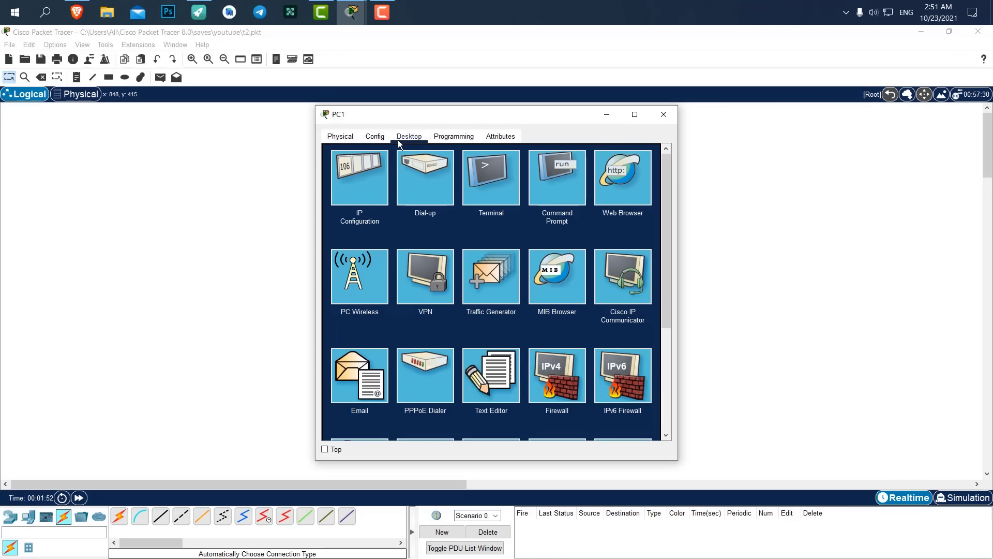
click(388, 164)
click(524, 213)
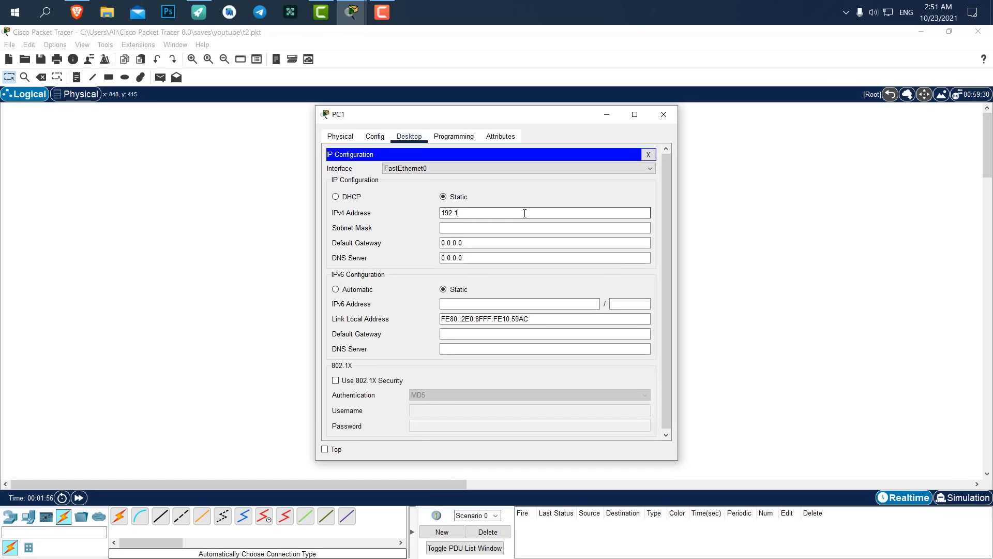
key(Return)
click(662, 114)
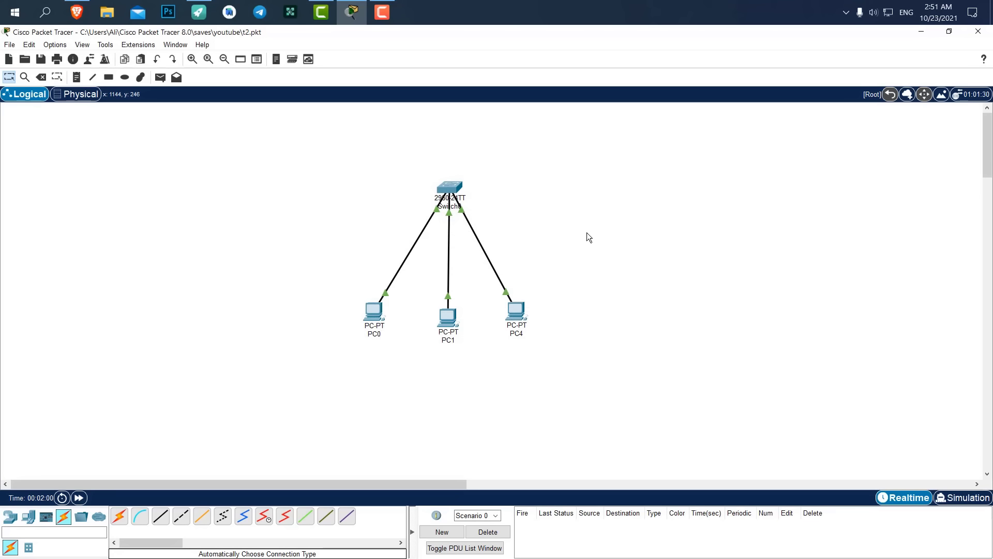
Ping PC1 at 192.168.1.12 from PC0's command prompt, getting 4 of 4 replies, then close PC0.
drag(433, 313, 465, 282)
drag(490, 206, 532, 208)
click(373, 311)
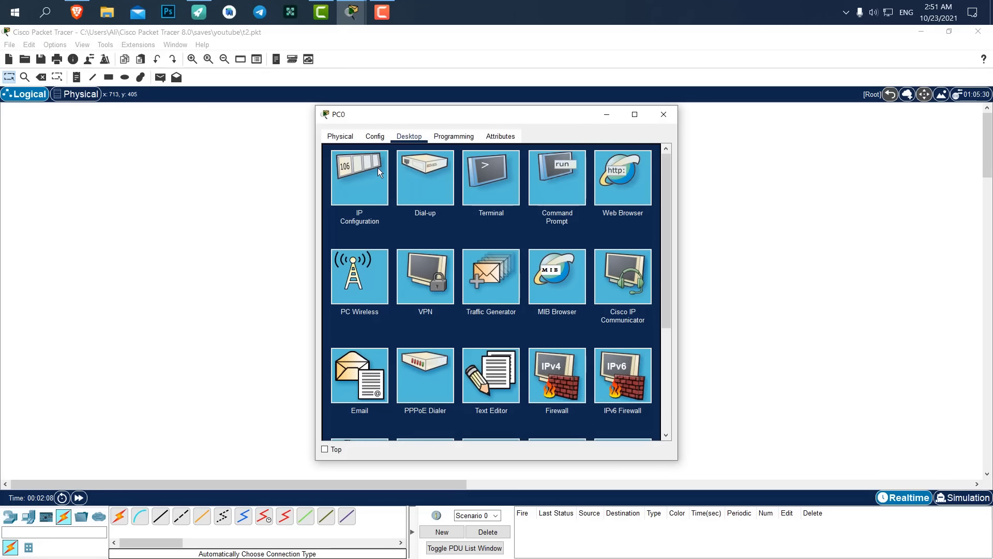
click(568, 181)
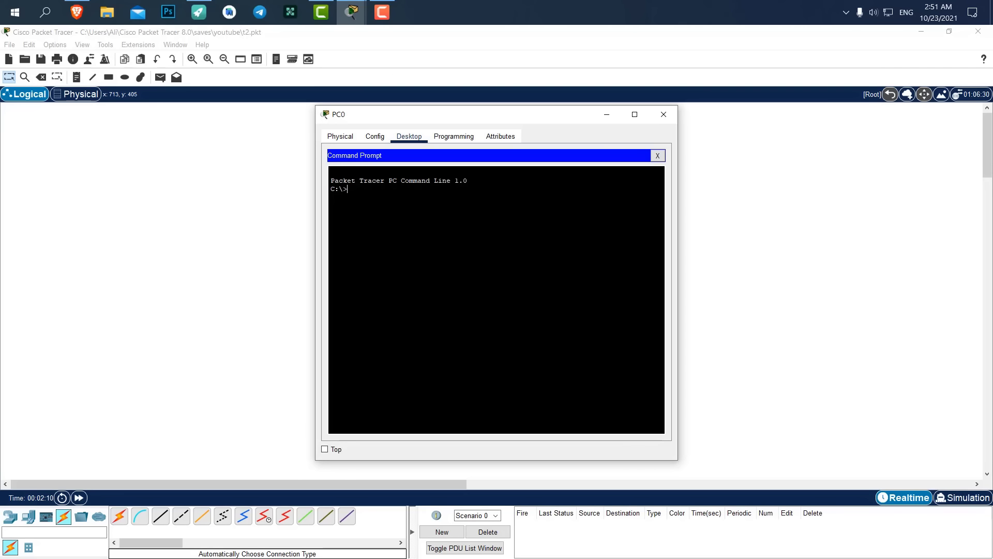
text(ping)
text(192.168.1.12)
key(Return)
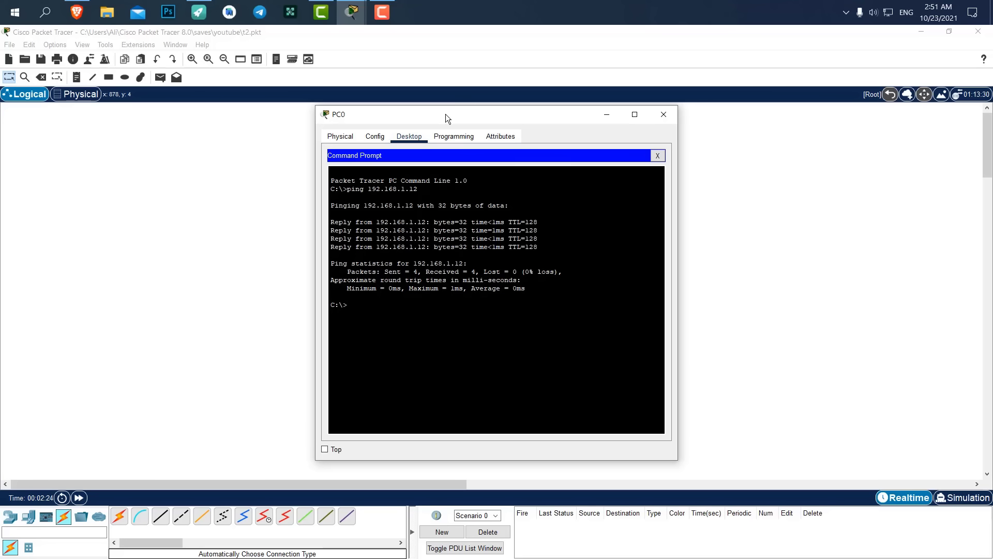
drag(445, 114, 690, 110)
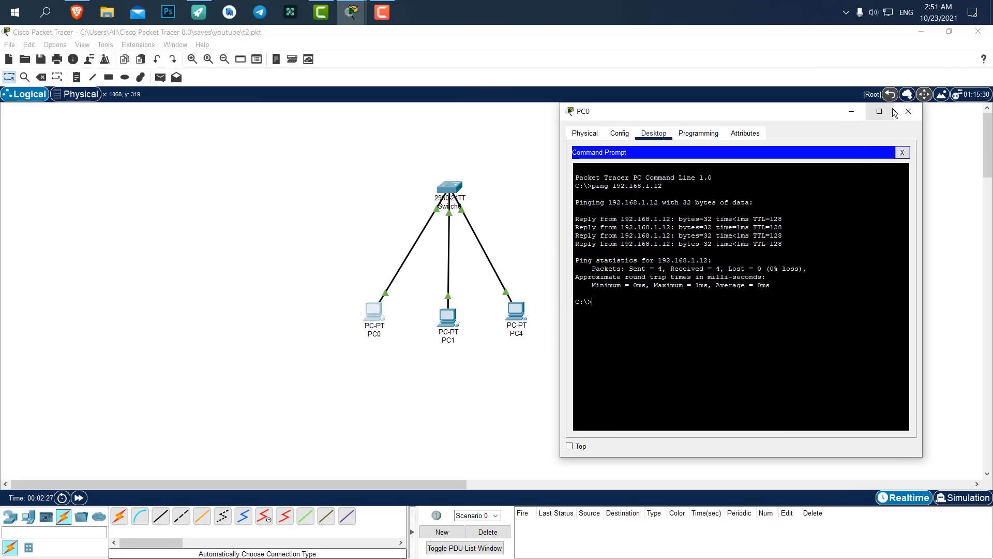
click(908, 111)
In simulation mode, send a simple PDU from PC0 to PC1, play it, then reset the simulation.
click(962, 496)
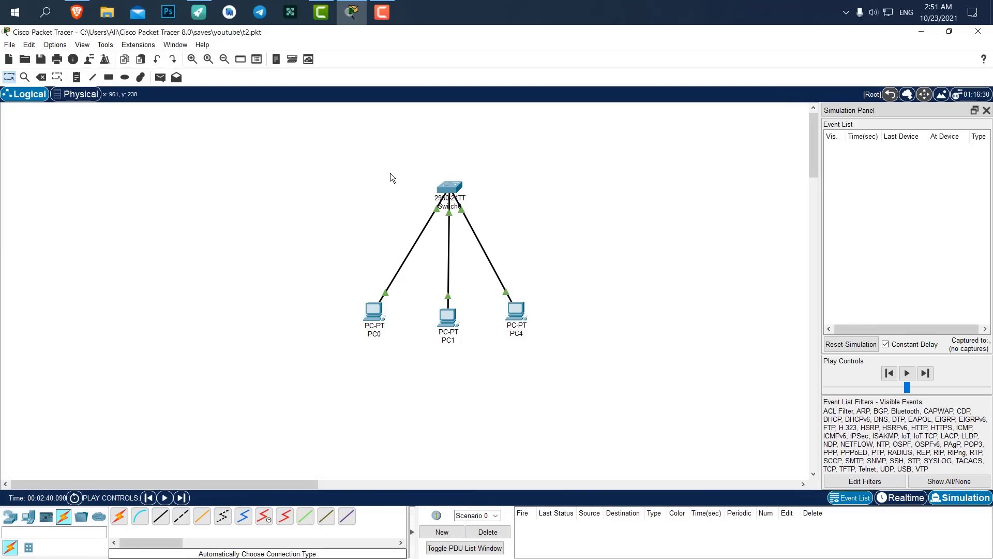
click(160, 77)
click(371, 315)
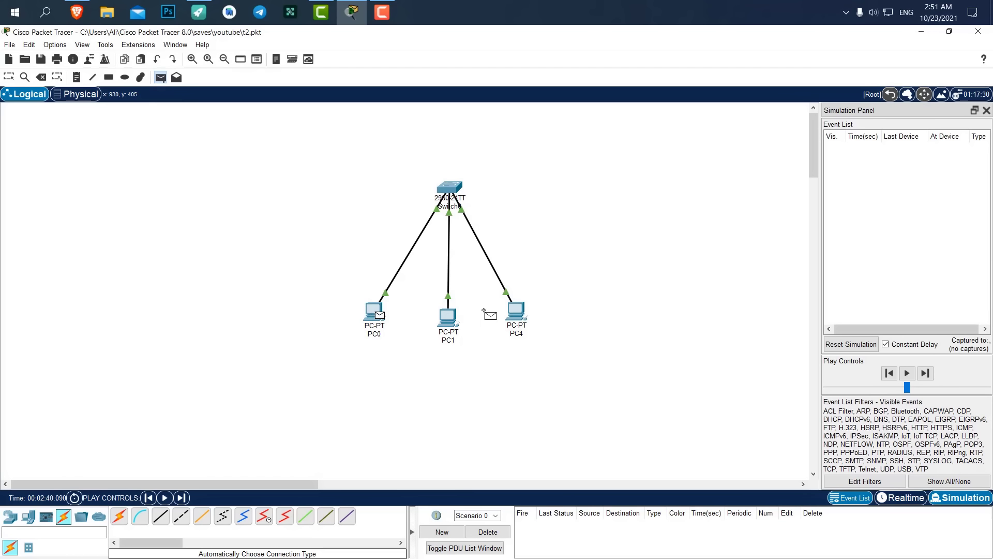
click(449, 316)
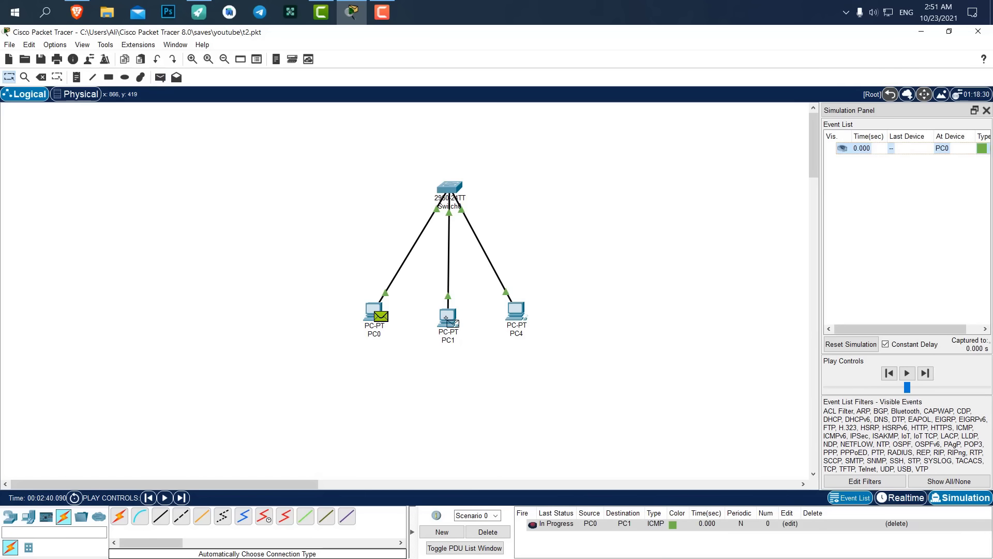
click(908, 366)
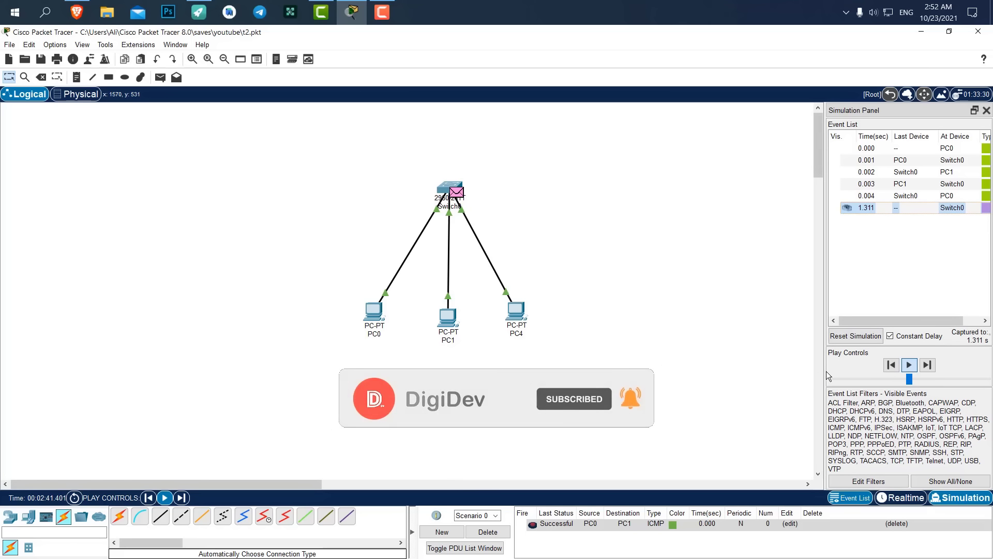
click(856, 335)
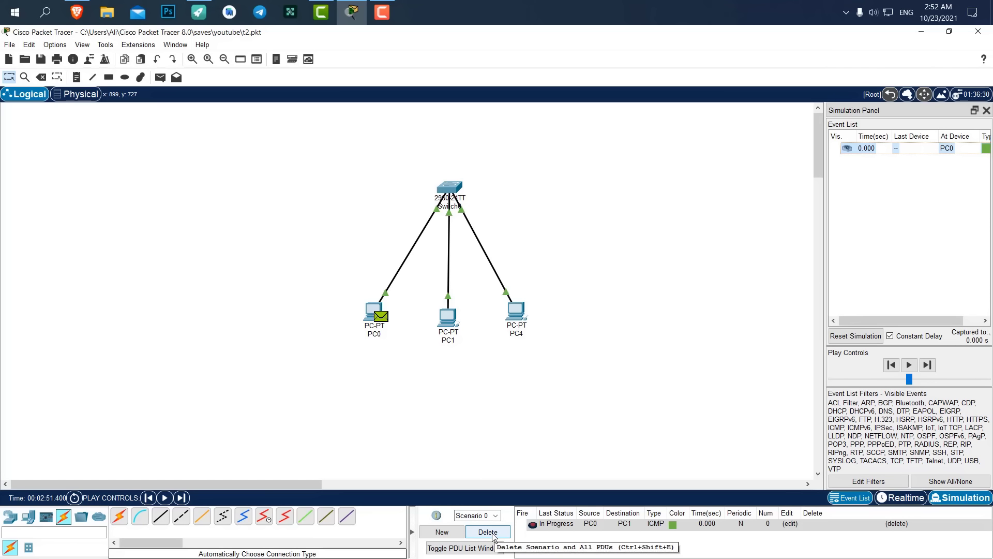
In a new scenario, send a simple PDU from PC4 to PC0 and advance it one step.
click(453, 533)
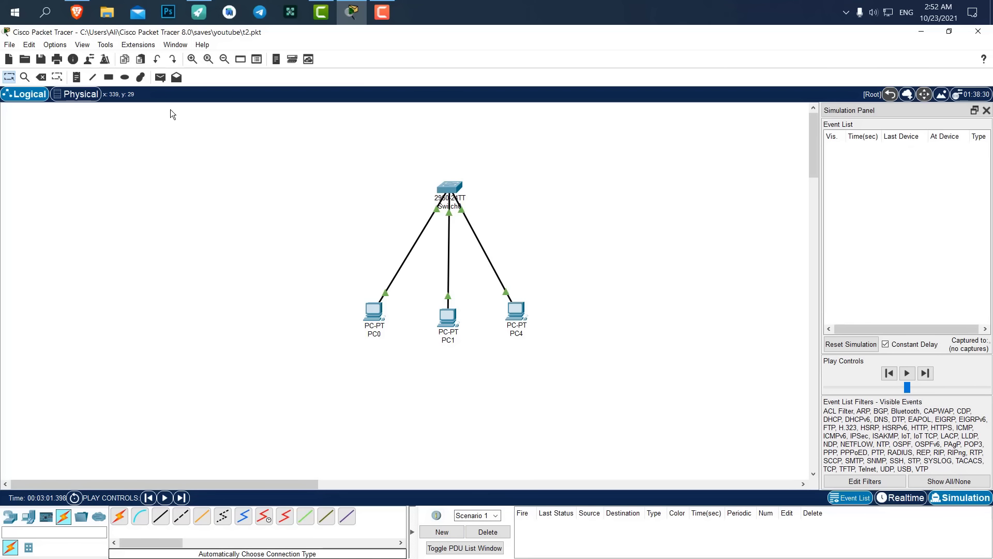
click(160, 77)
click(519, 317)
click(373, 313)
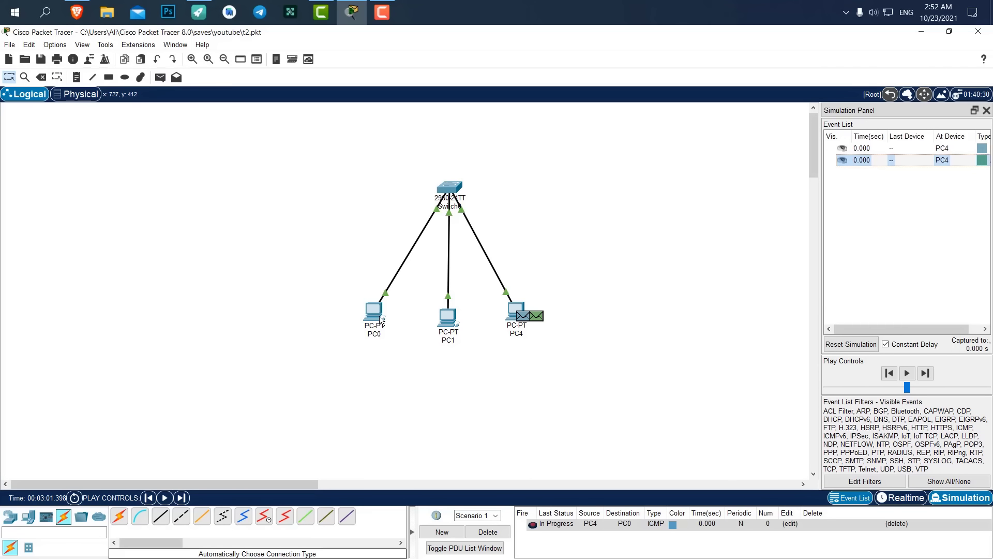
click(909, 365)
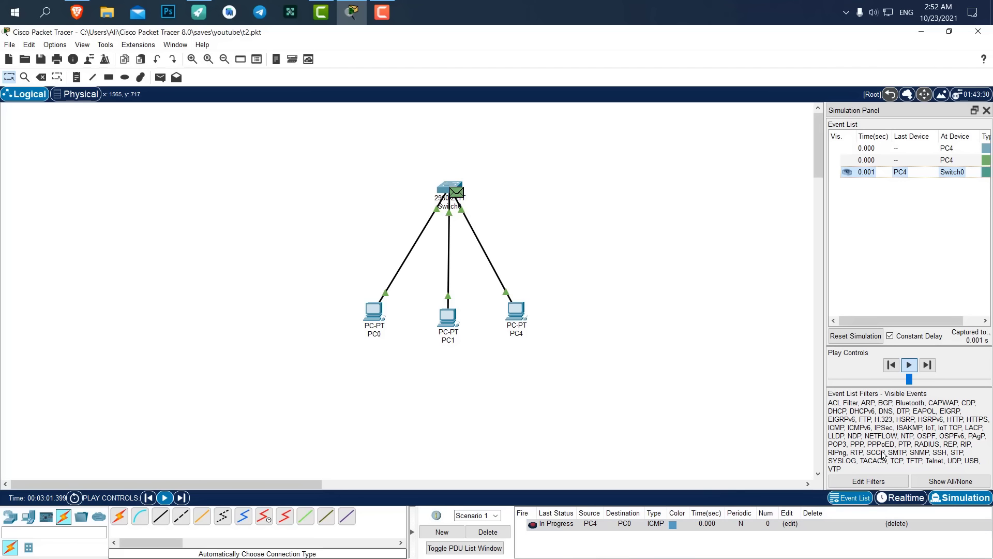
Reset the simulation, switch to Scenario 0 and delete its pending PDU.
click(856, 335)
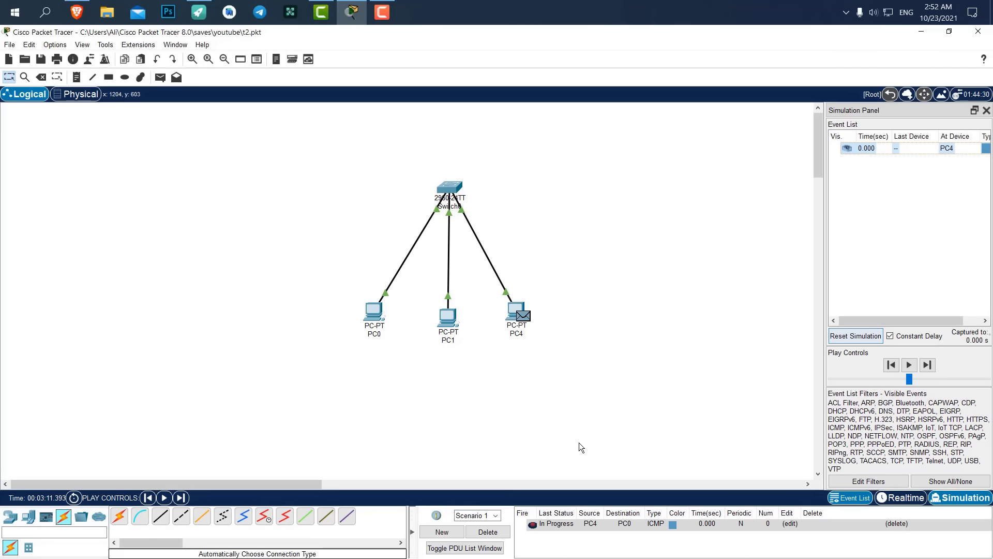
click(495, 515)
click(490, 531)
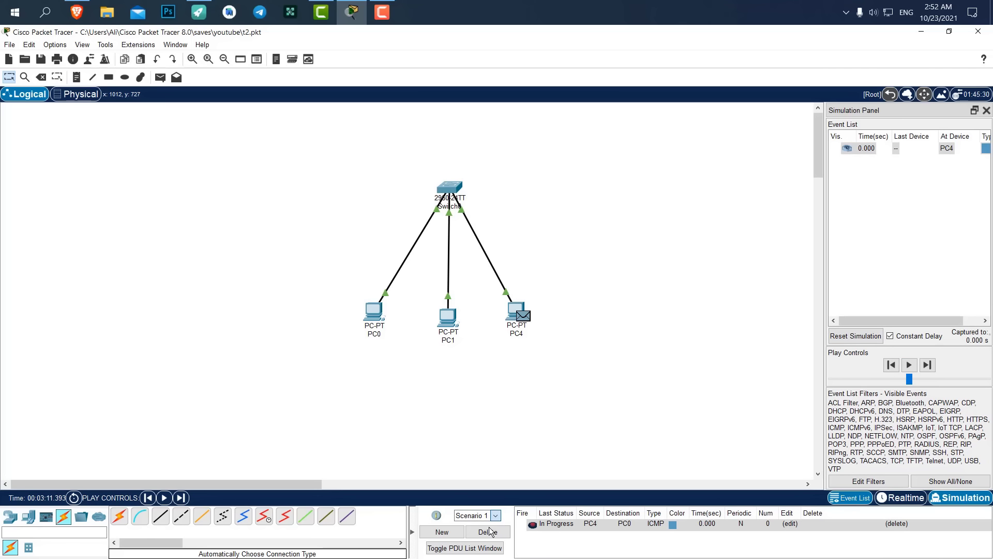
click(495, 516)
click(493, 530)
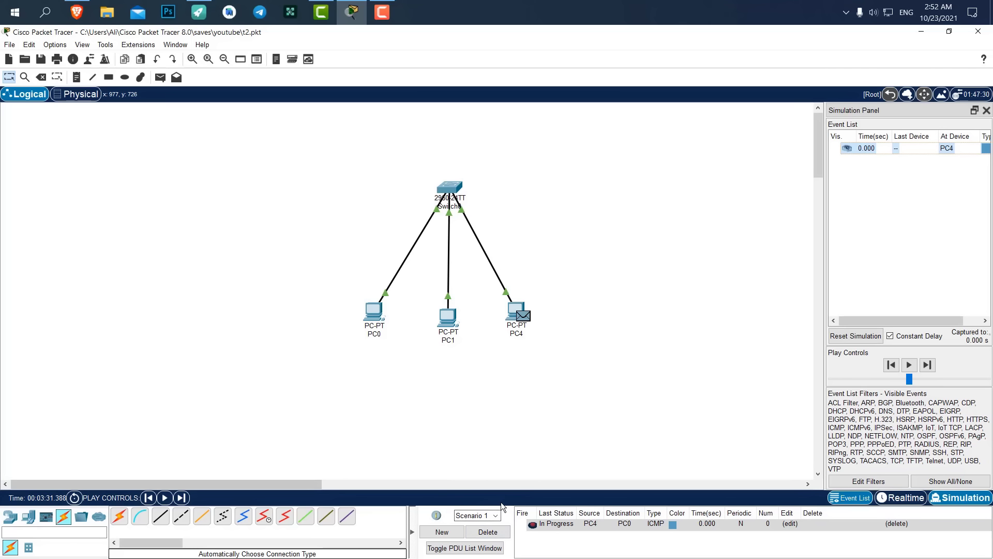
click(495, 515)
click(494, 529)
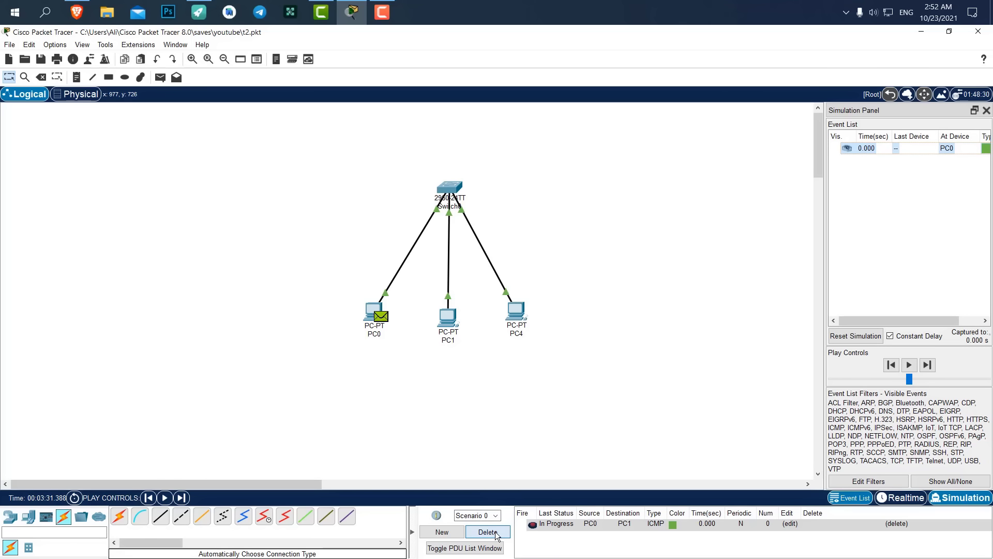
click(495, 533)
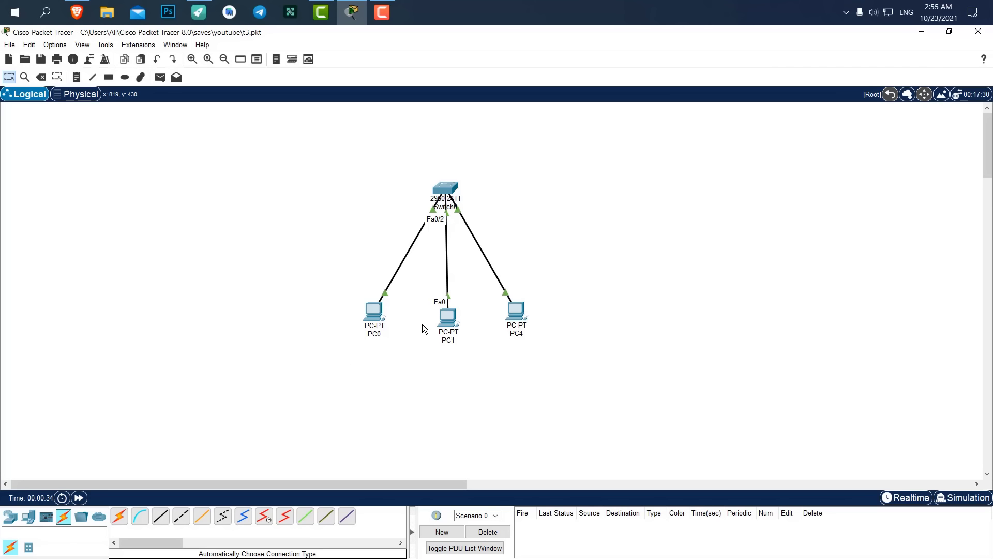
Shift the existing network left and place two generic PCs, PC2 and PC3, on the right.
drag(602, 169, 342, 409)
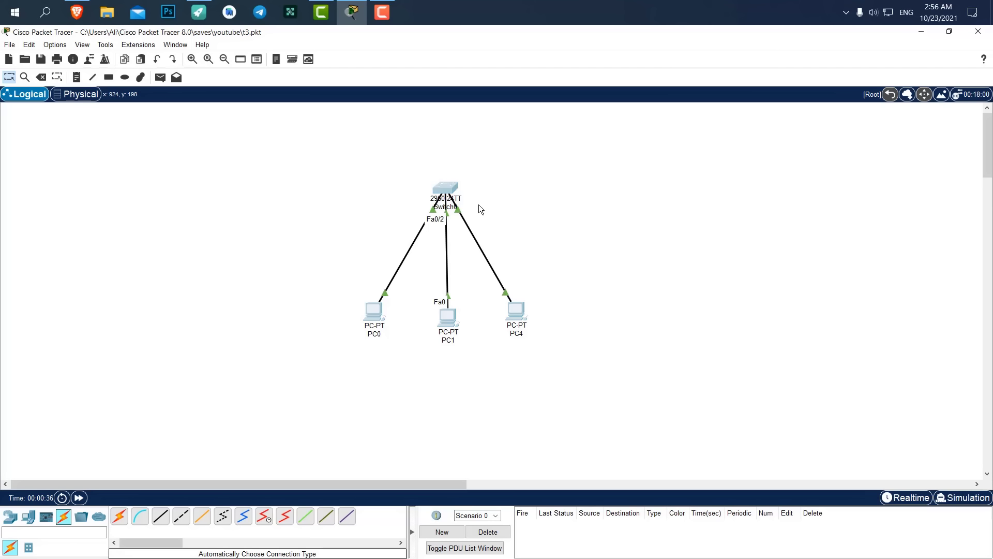
drag(448, 188, 343, 201)
click(397, 343)
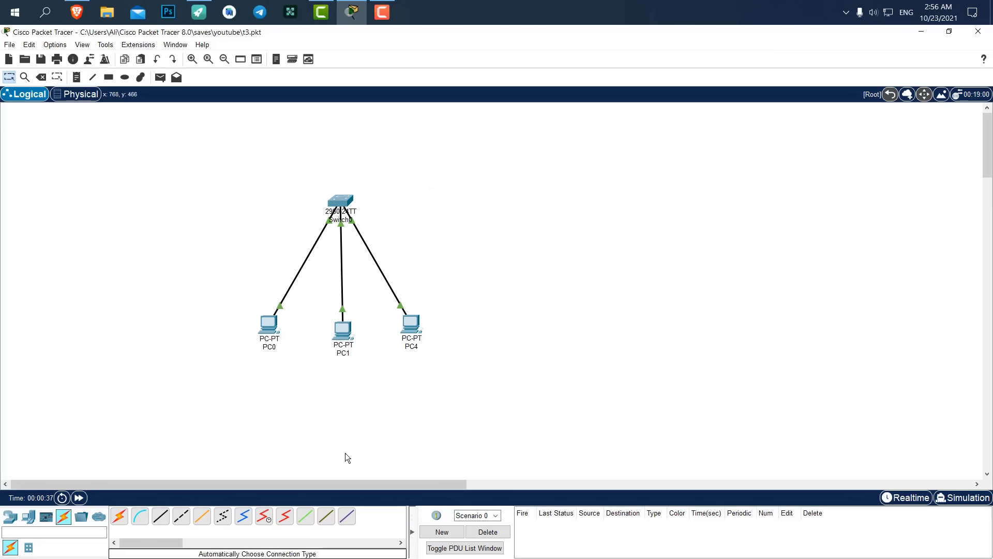
click(29, 516)
click(119, 516)
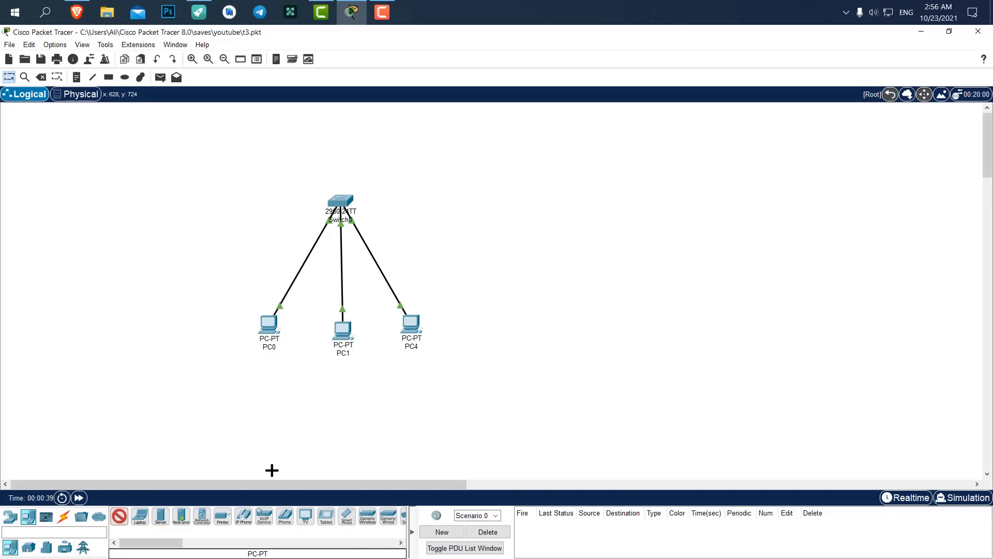
click(588, 327)
click(120, 515)
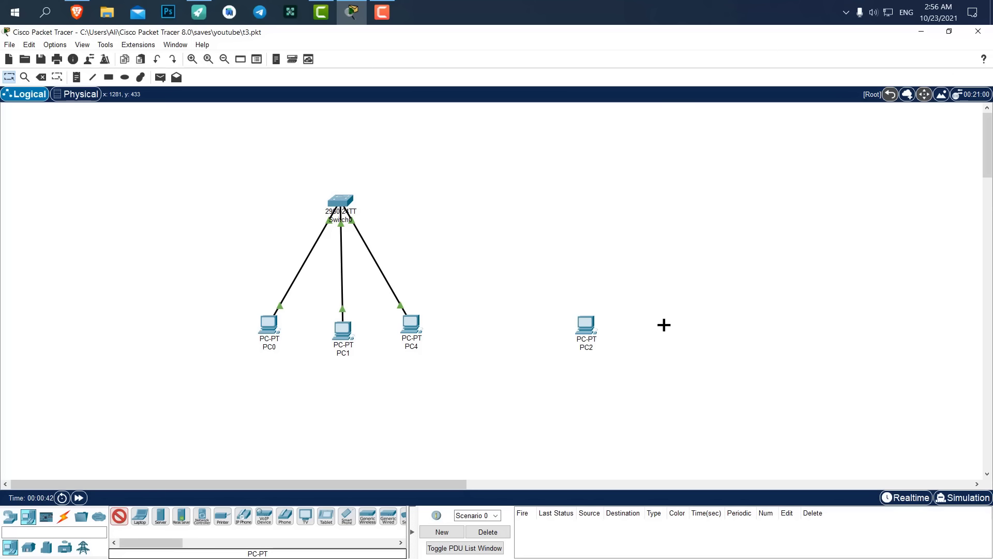
click(663, 325)
Place a 2960 switch, Switch1, above PC2 and PC3.
click(10, 516)
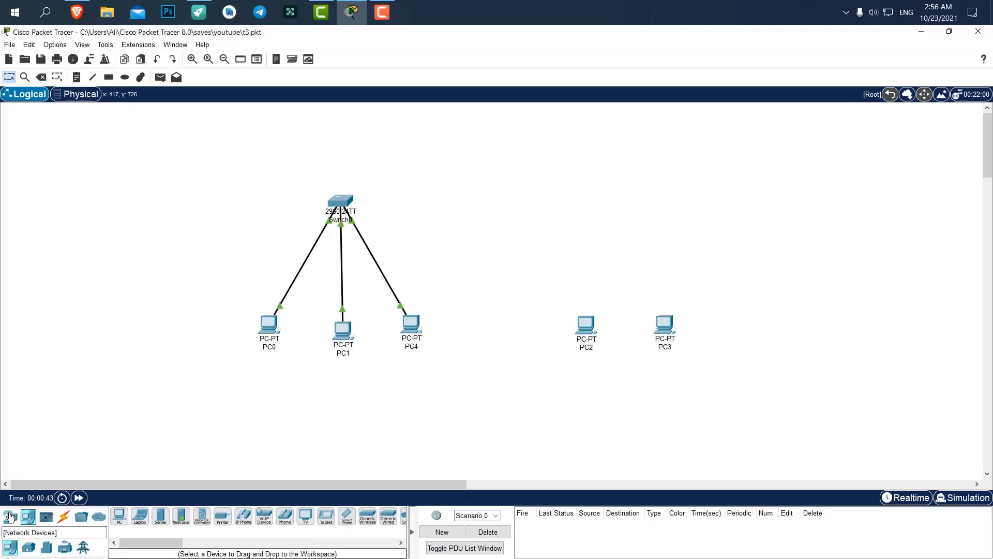
click(29, 547)
click(119, 515)
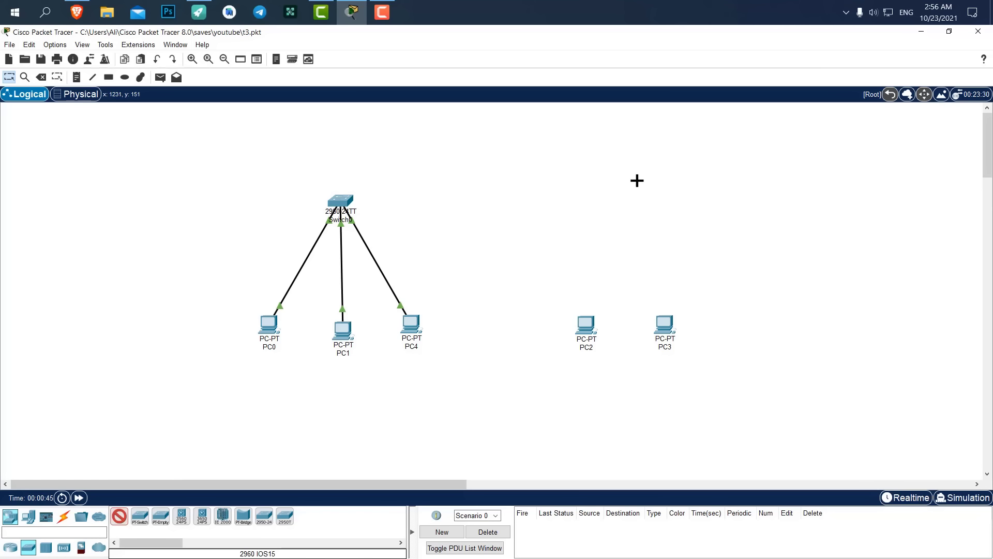
click(627, 197)
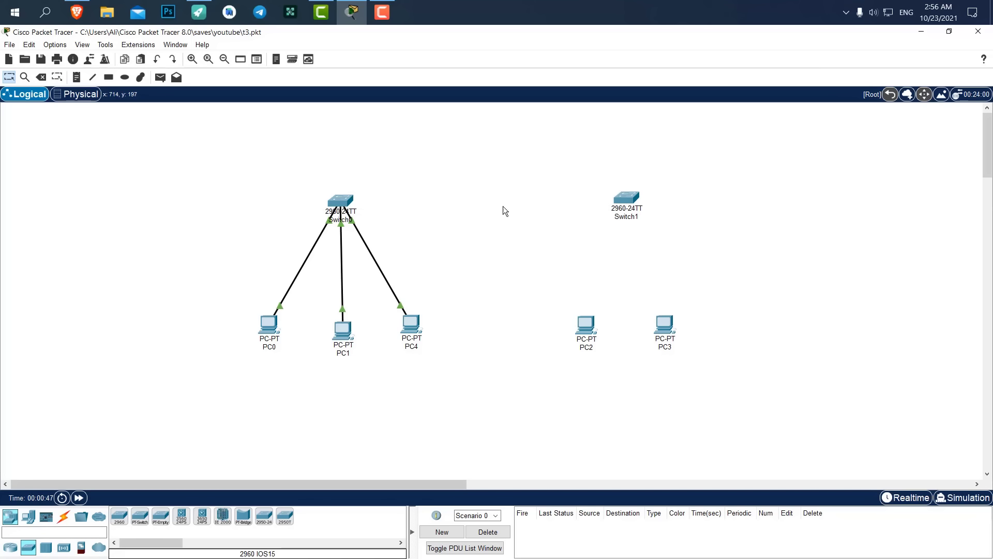
drag(698, 184, 614, 218)
click(474, 176)
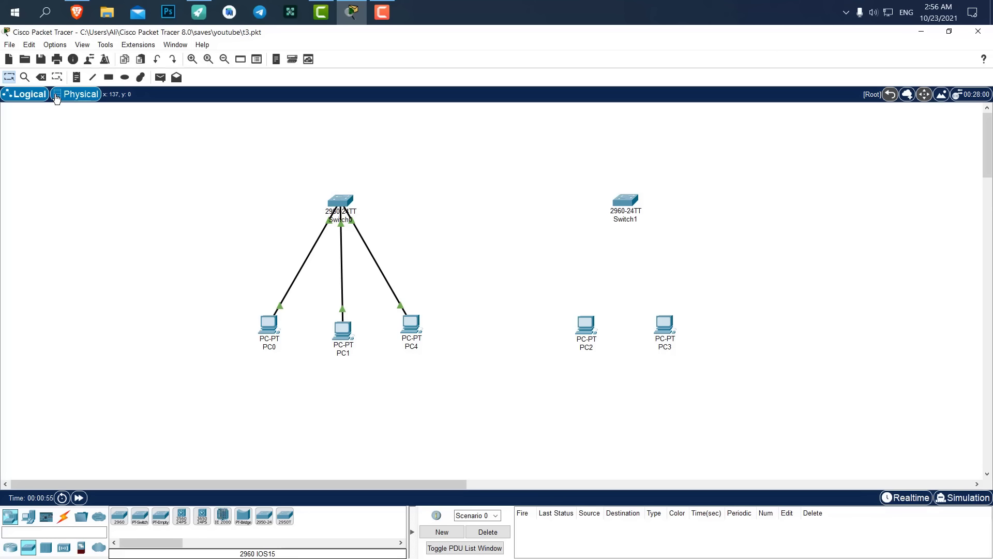
In the physical view, delete the City container while keeping its contents unclustered.
click(79, 96)
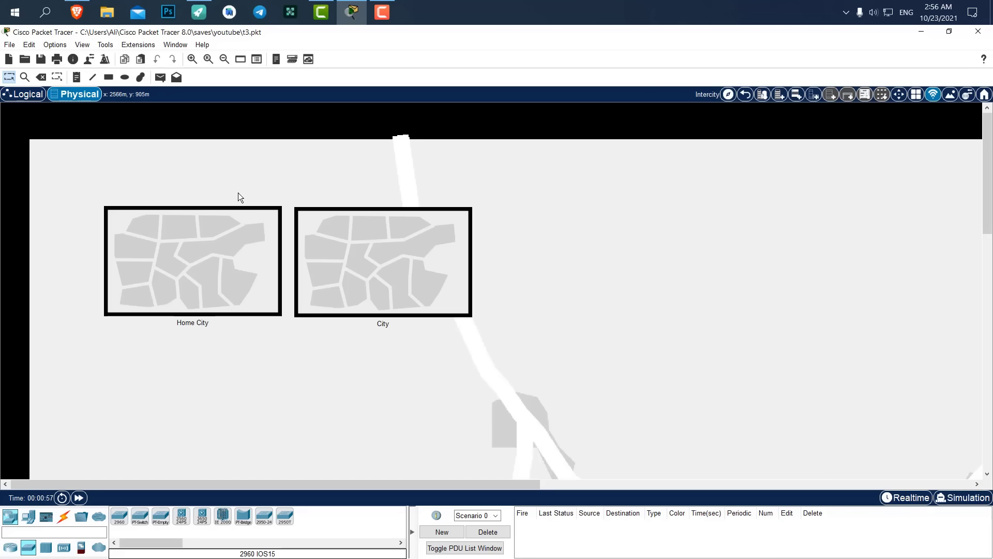
drag(388, 244, 424, 247)
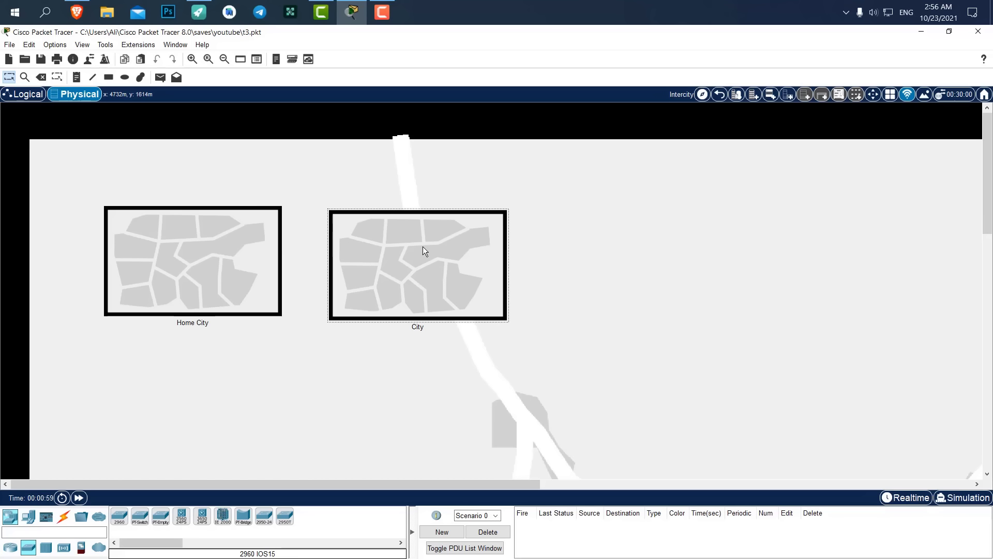
key(Delete)
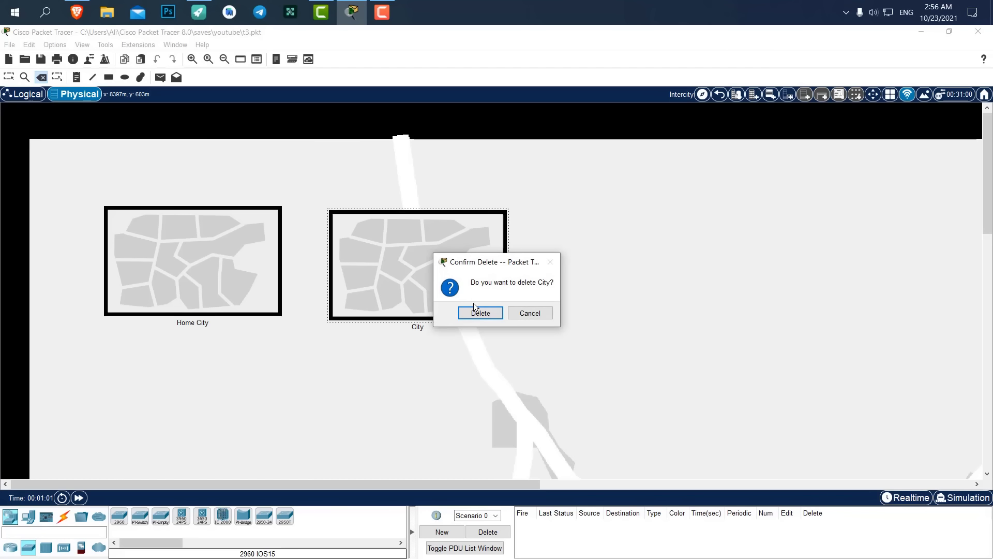
click(475, 311)
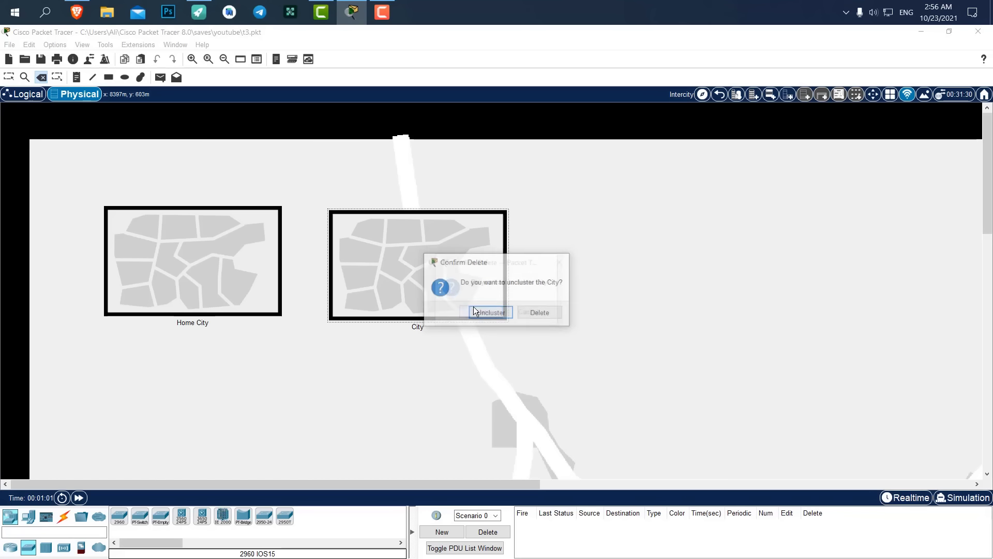
click(500, 316)
click(234, 231)
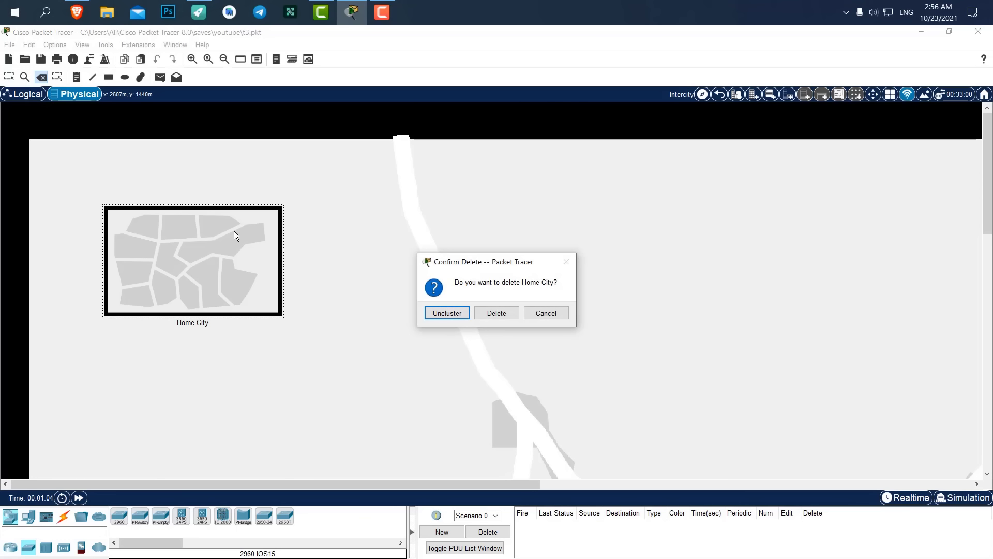
click(533, 313)
key(Escape)
double_click(199, 246)
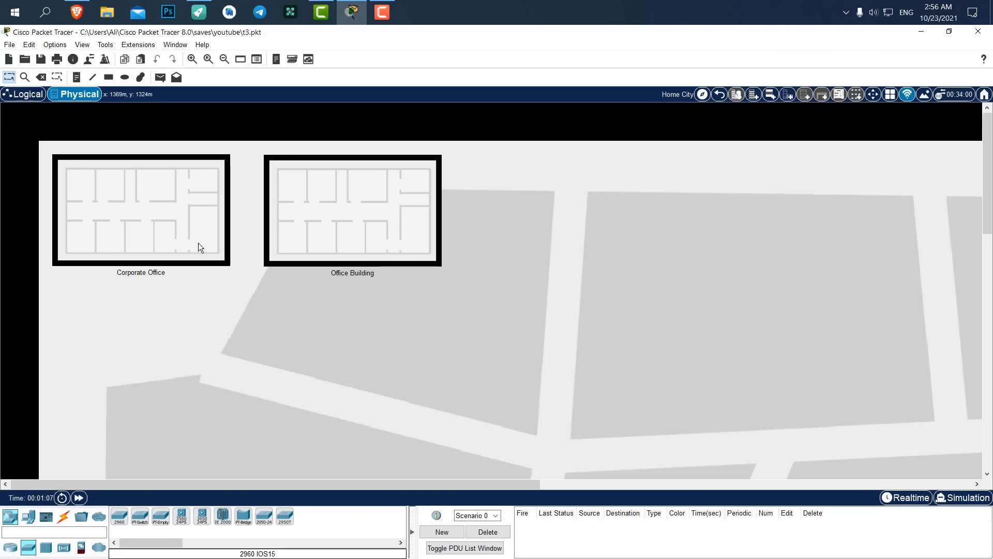
Delete the Office Building container, keeping its contents unclustered.
drag(432, 229, 456, 235)
key(Delete)
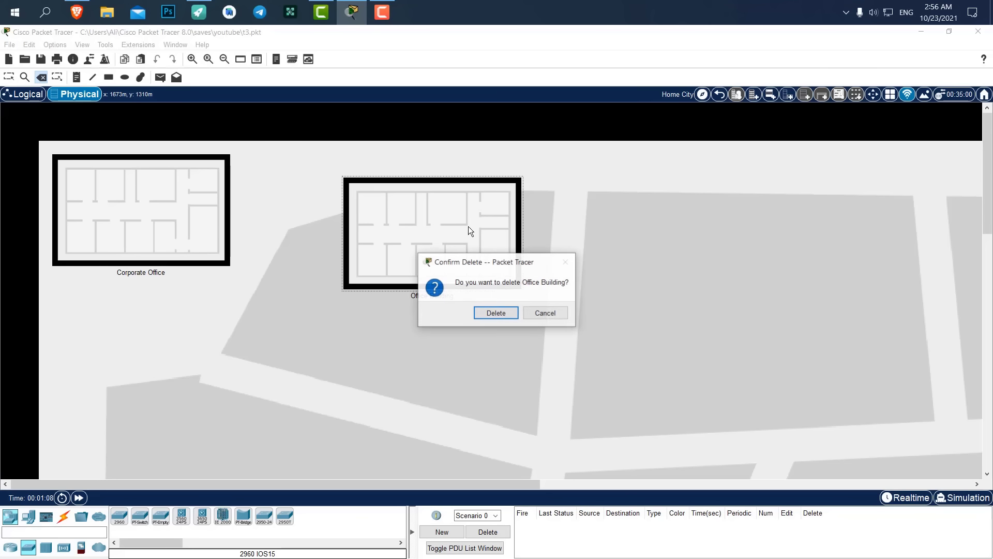
click(506, 314)
click(515, 314)
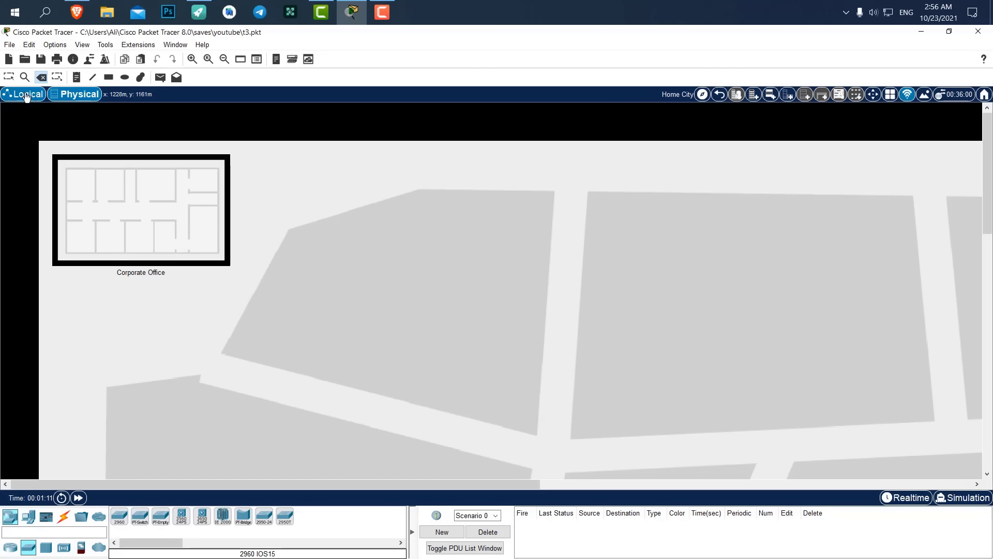
click(10, 78)
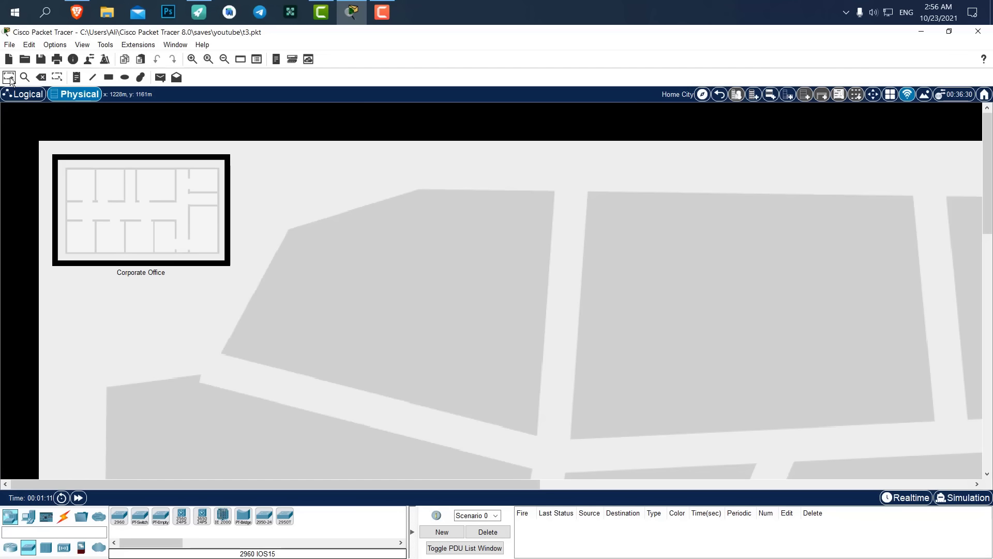
Move PC2 and PC3 to the Corporate Office's top right, then return to the logical view.
double_click(176, 196)
mouse_move(255, 154)
mouse_down()
mouse_move(76, 196)
mouse_move(834, 210)
mouse_up()
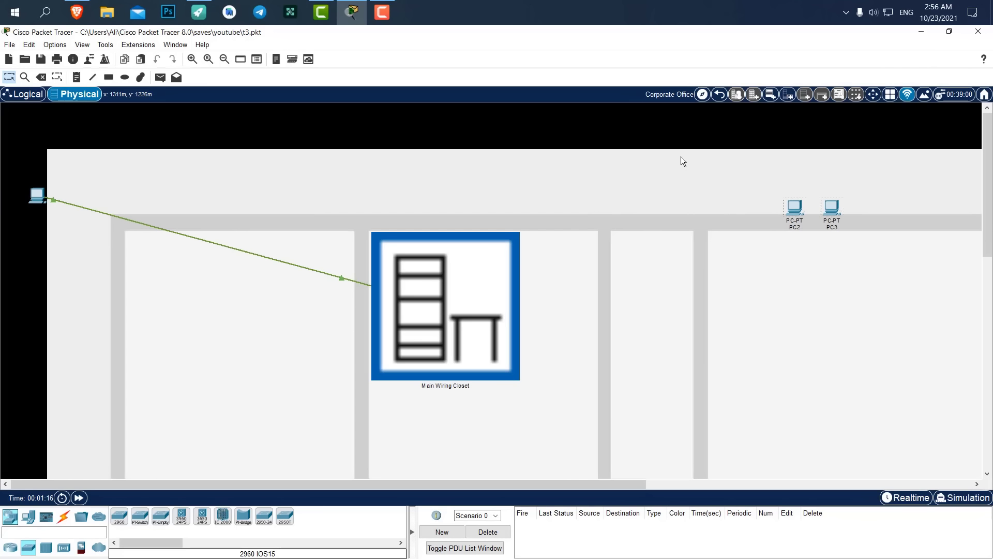
drag(39, 197, 284, 189)
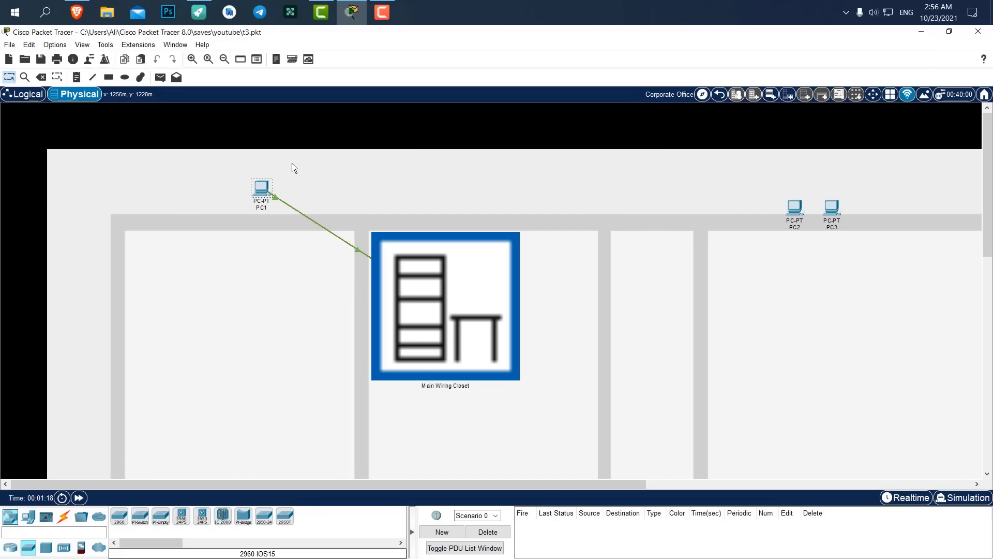
click(24, 95)
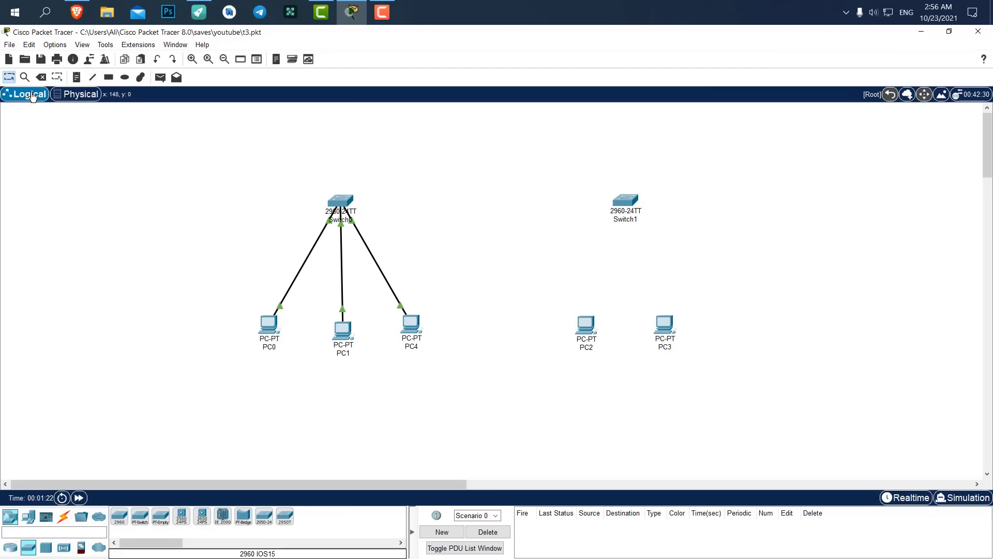
Inspect the Main Wiring Closet, then go back up to the Corporate Office floor plan.
click(78, 94)
click(486, 242)
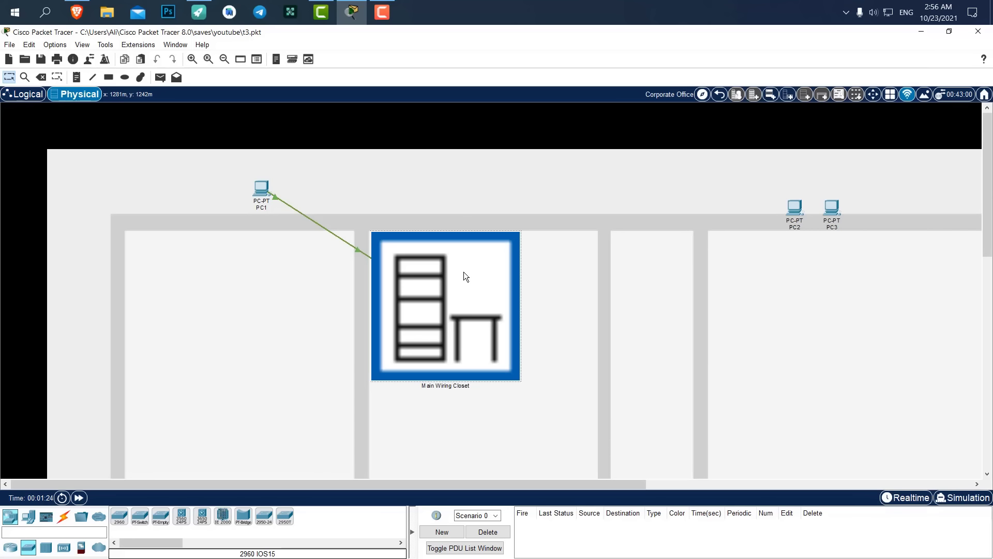
scroll(414, 270, down, 3)
scroll(203, 281, up, 3)
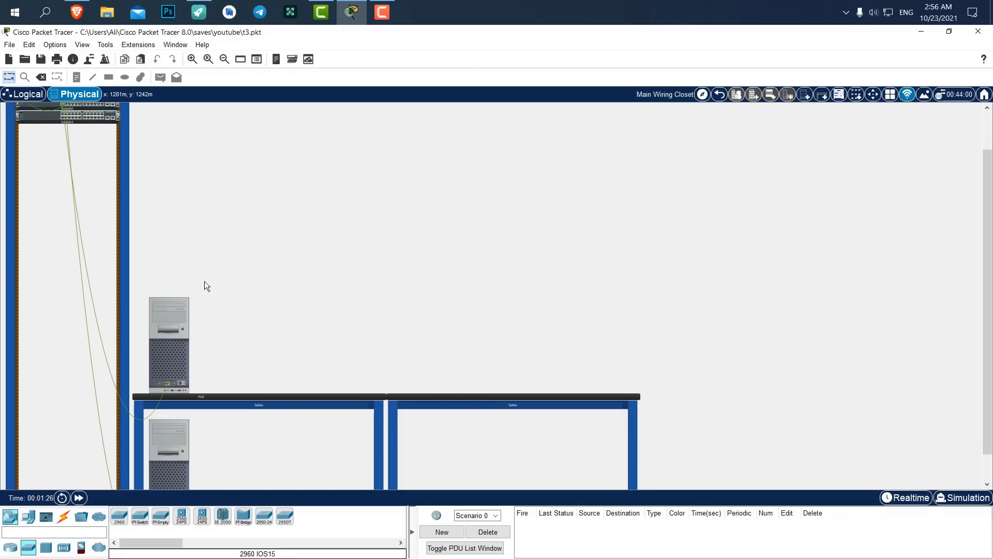
scroll(210, 256, down, 3)
scroll(259, 256, up, 3)
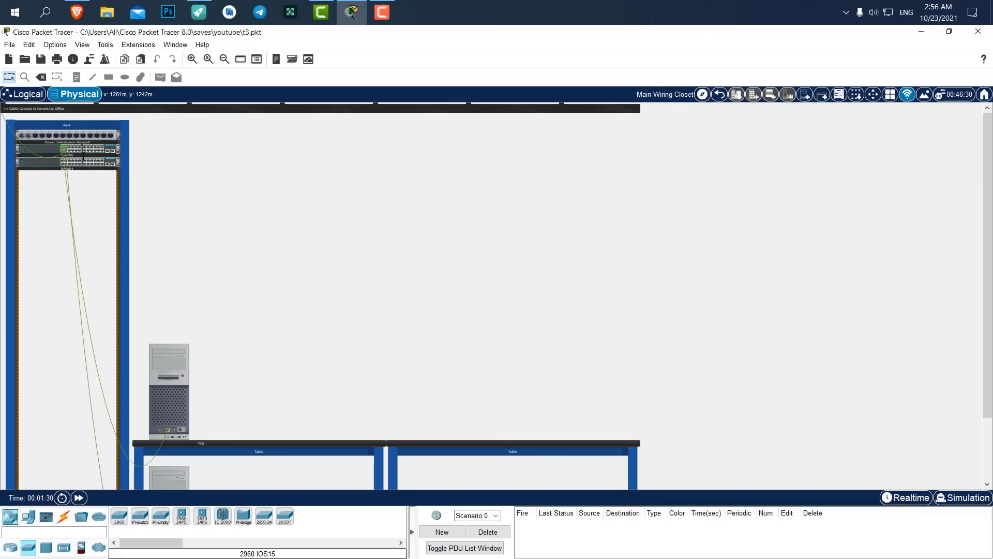
click(24, 99)
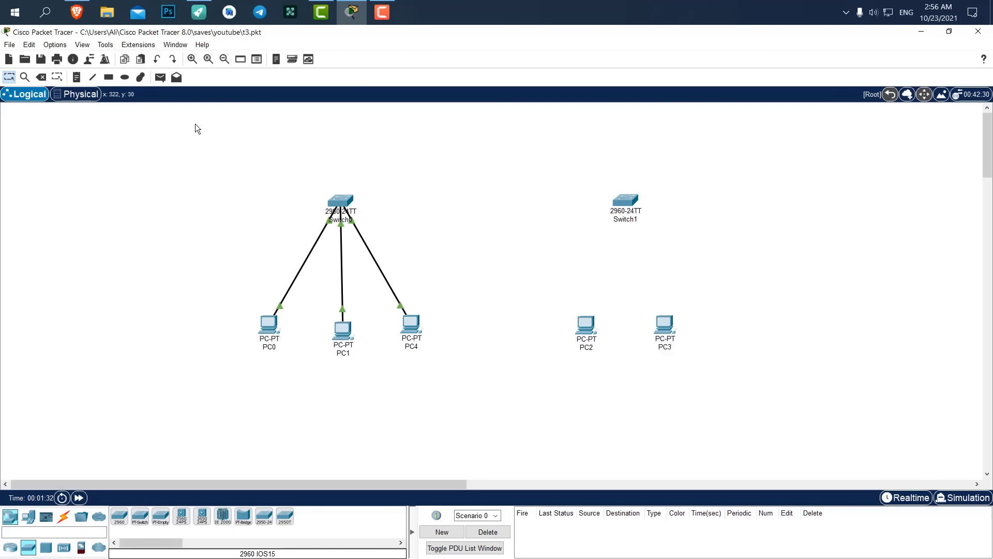
click(72, 94)
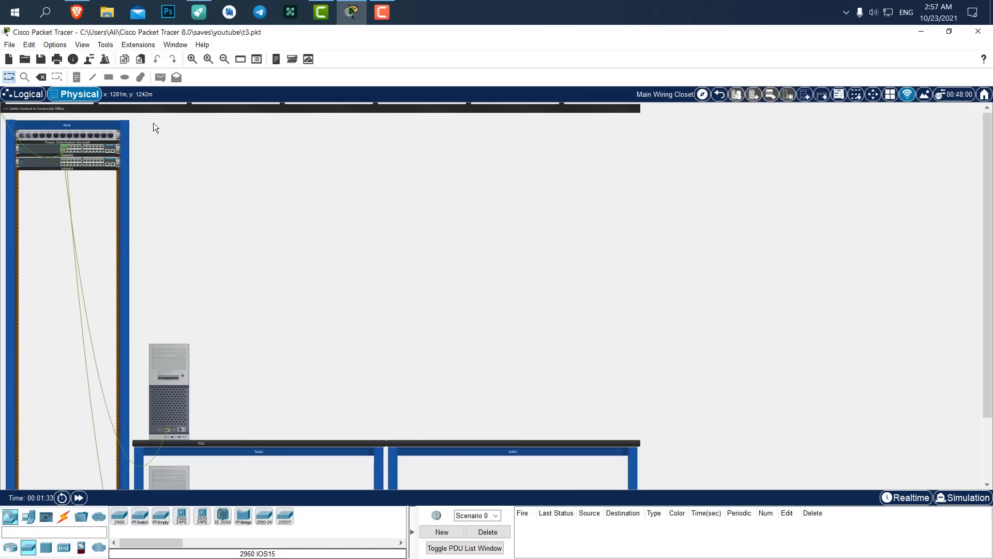
click(720, 97)
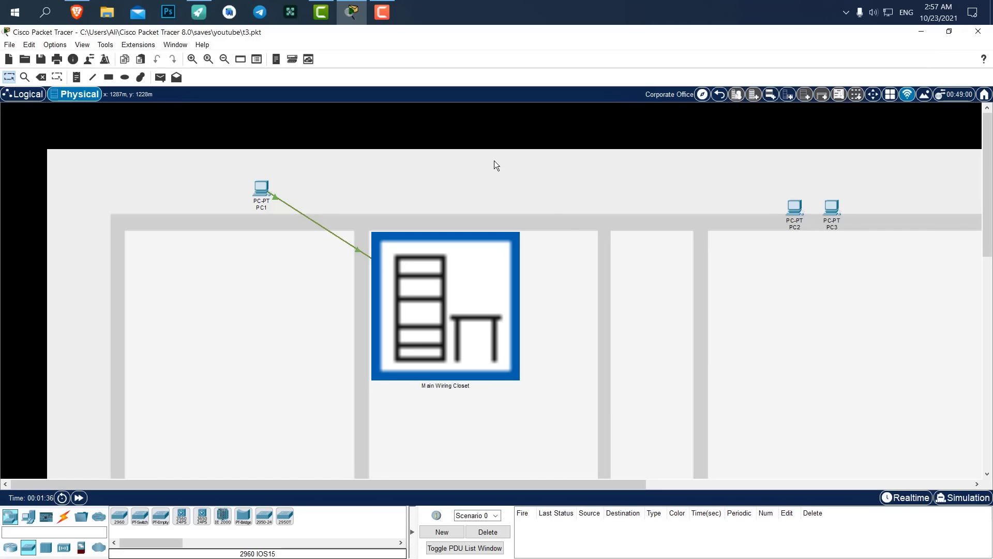
scroll(681, 247, down, 2)
scroll(682, 243, up, 1)
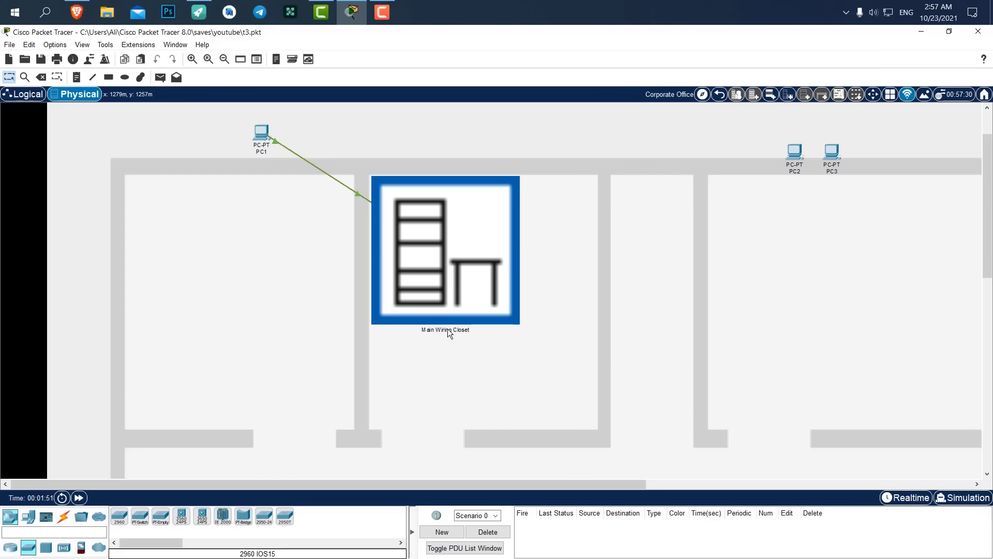
Add a new Wiring Closet left of the Main Wiring Closet and move PC2 and PC3 lower.
click(789, 96)
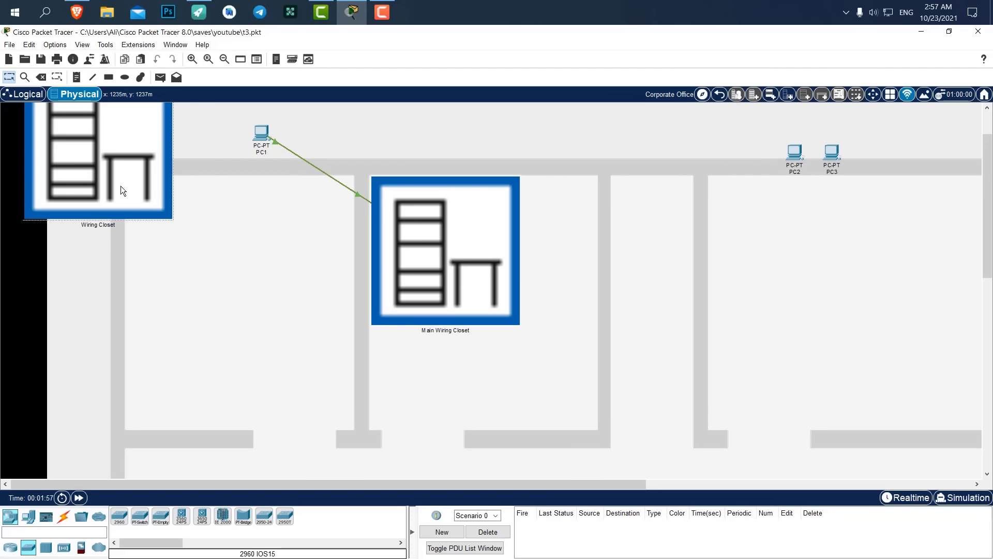
drag(120, 185, 222, 308)
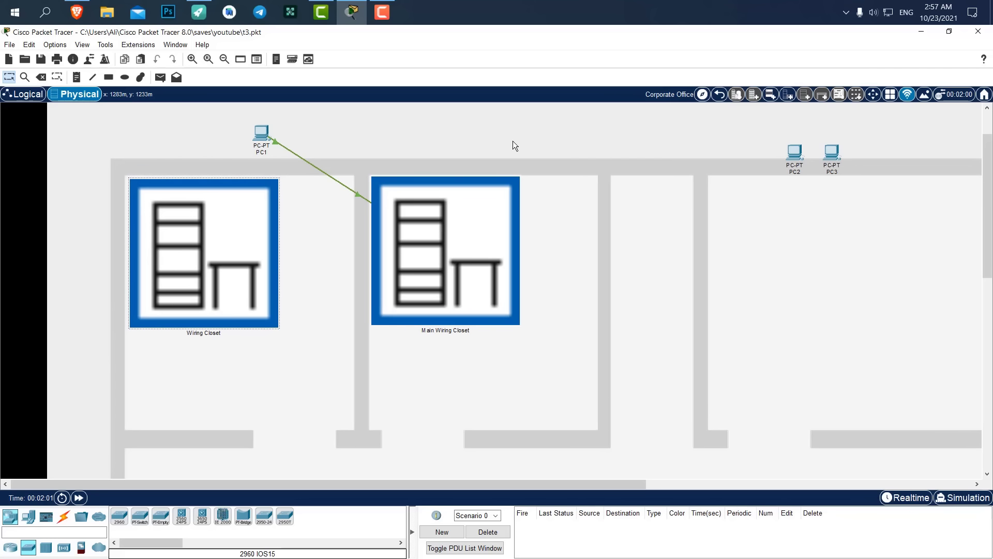
click(705, 117)
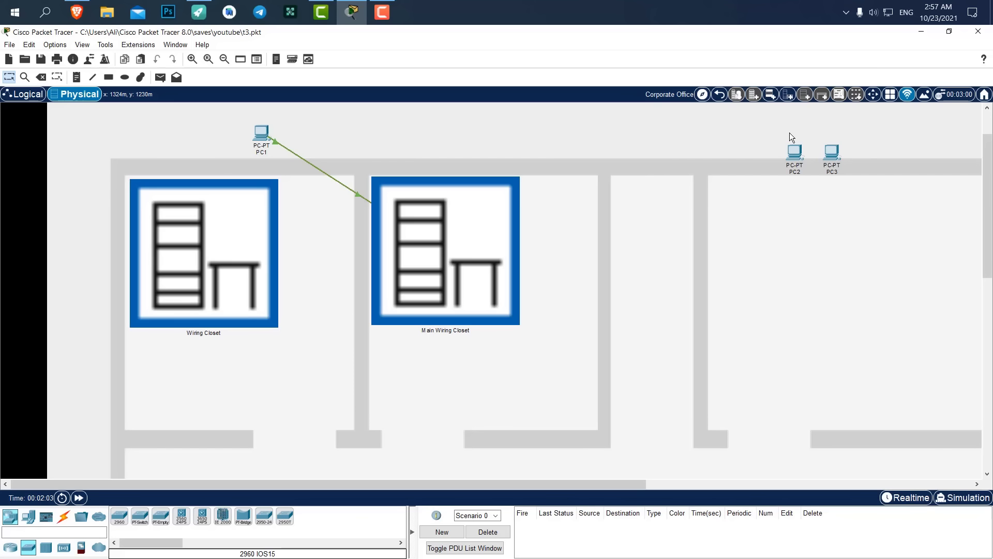
drag(878, 129, 747, 189)
drag(795, 153, 687, 236)
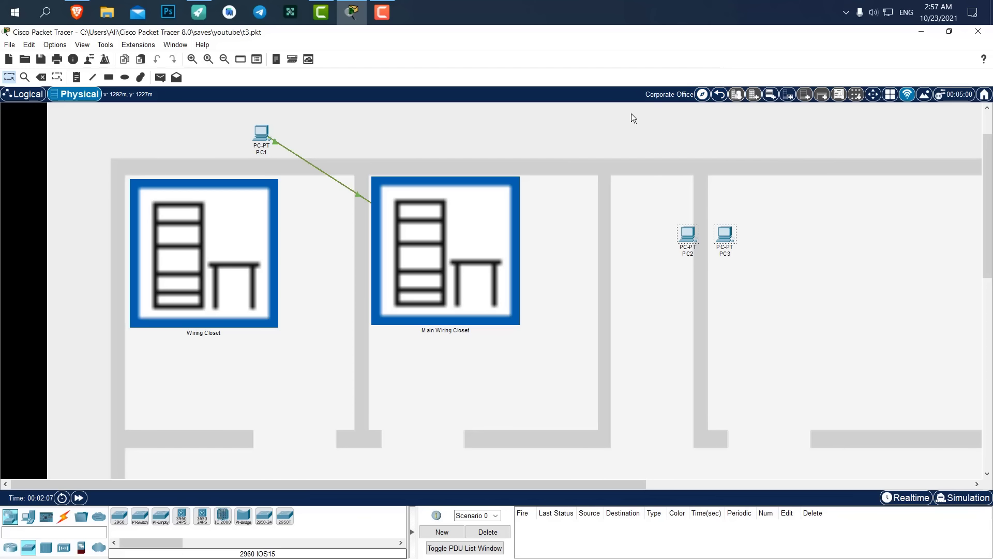
Use the Navigation Panel to move PC3 and Switch1 into the new Wiring Closet.
click(702, 94)
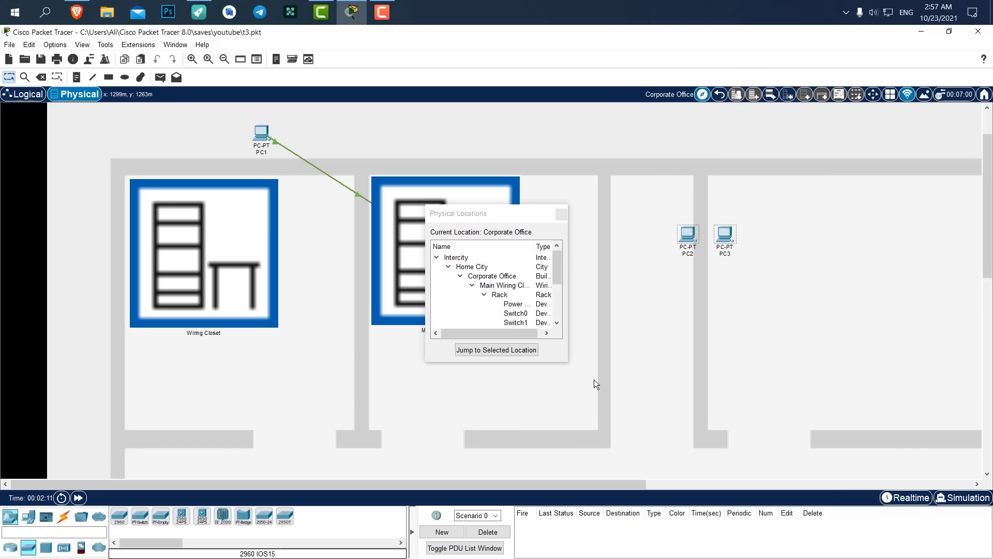
drag(567, 363, 654, 457)
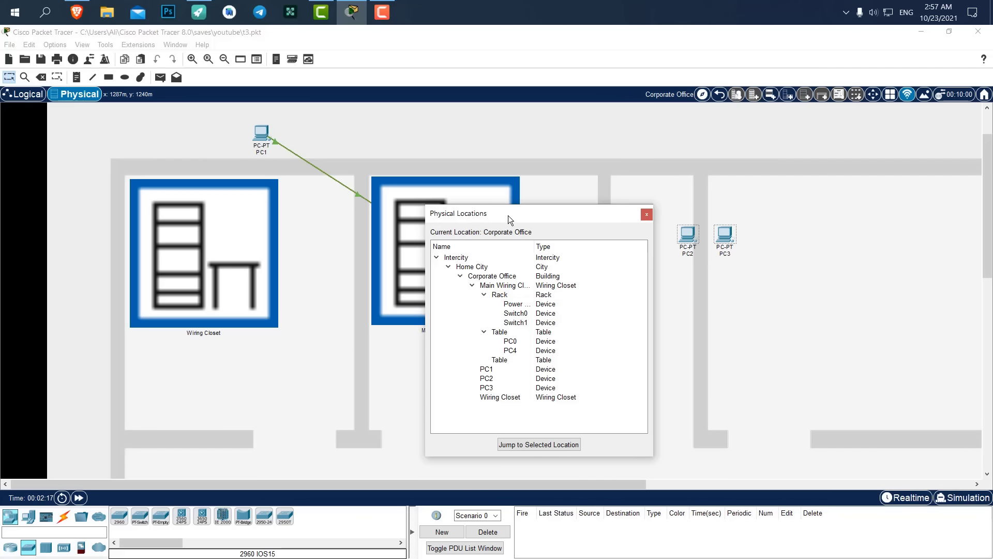
drag(508, 216, 500, 135)
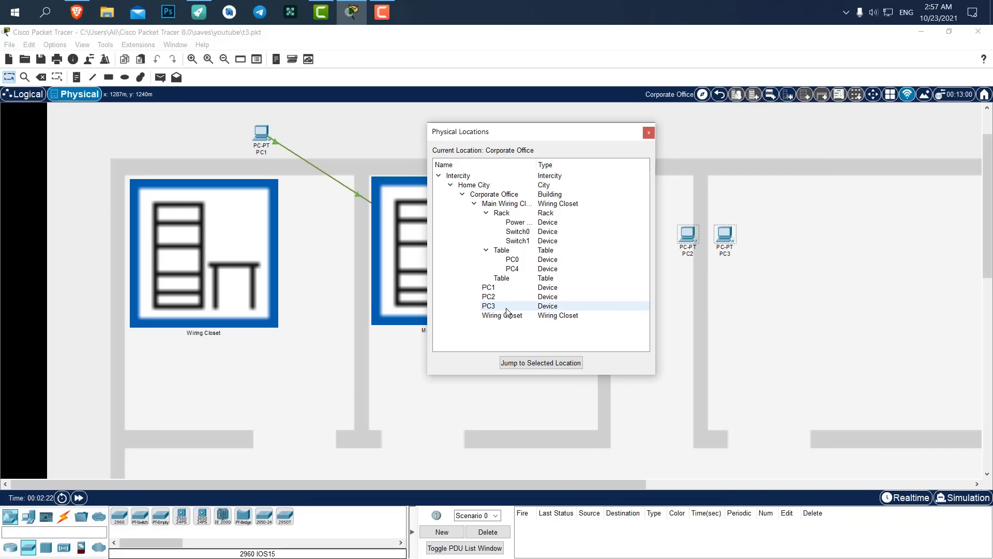
drag(501, 305, 499, 310)
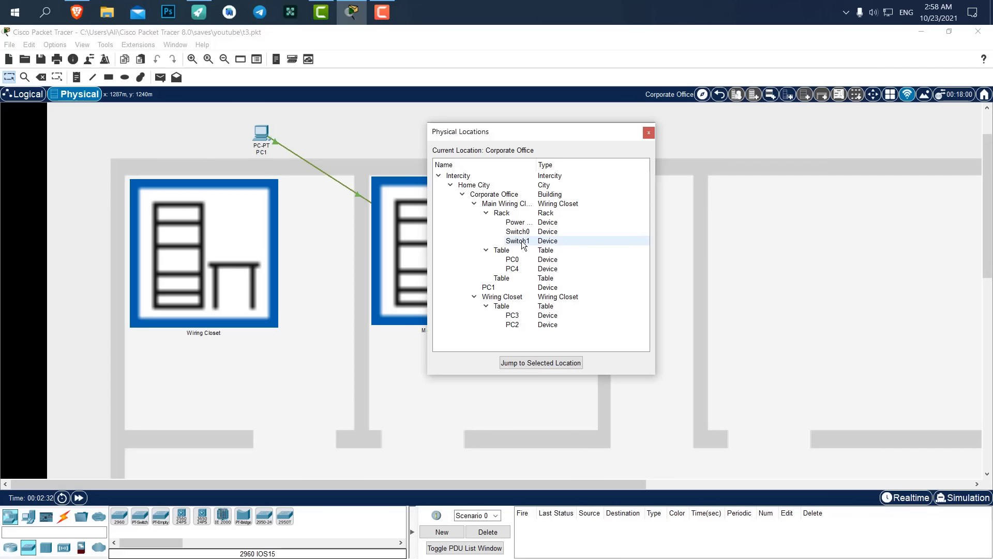
drag(517, 243, 511, 296)
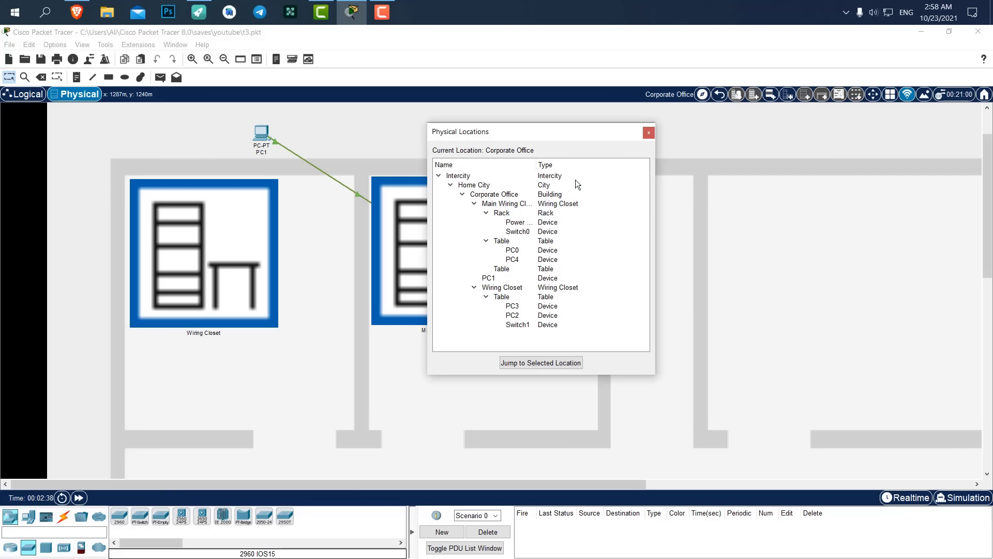
click(649, 132)
Create a rack in the Wiring Closet and mount Switch1 at its top.
click(202, 247)
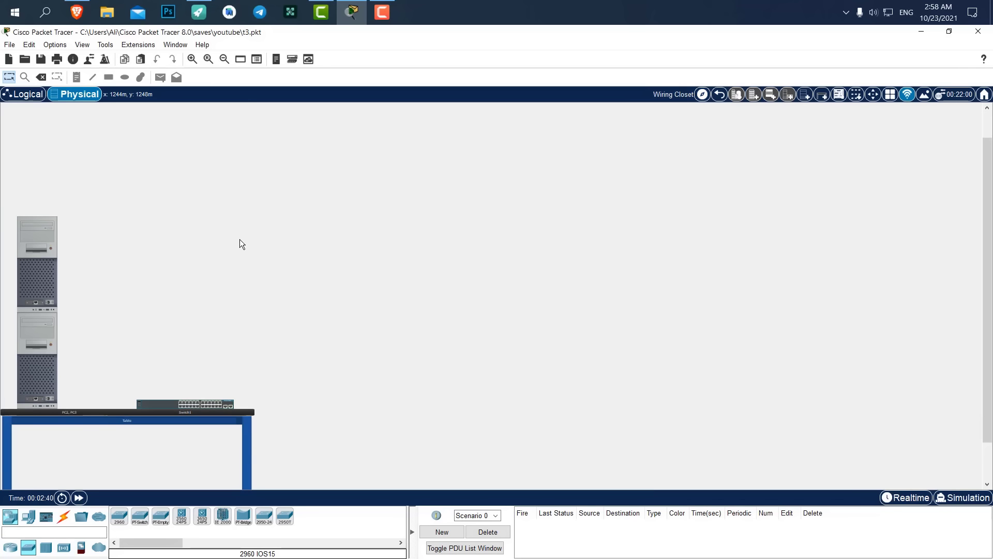
click(808, 95)
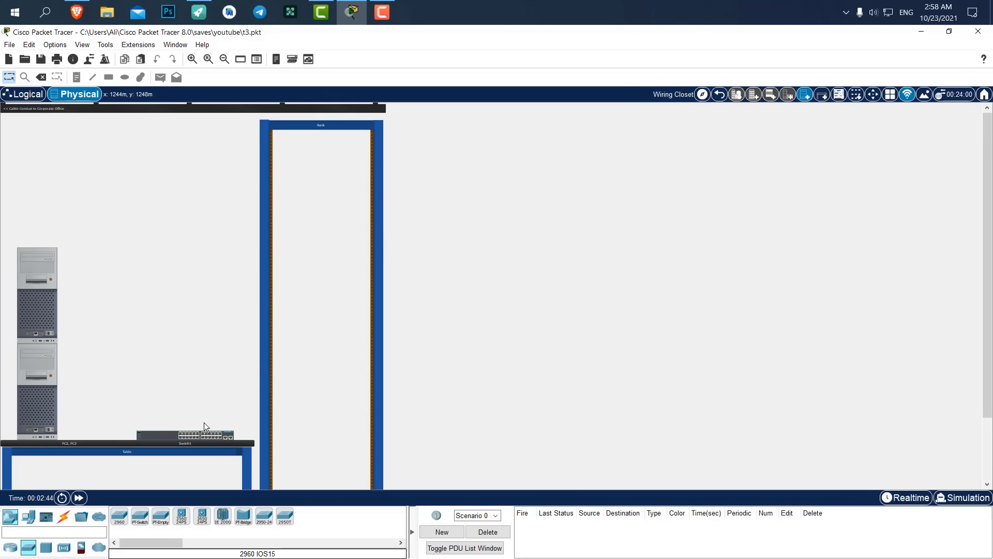
drag(197, 436, 331, 140)
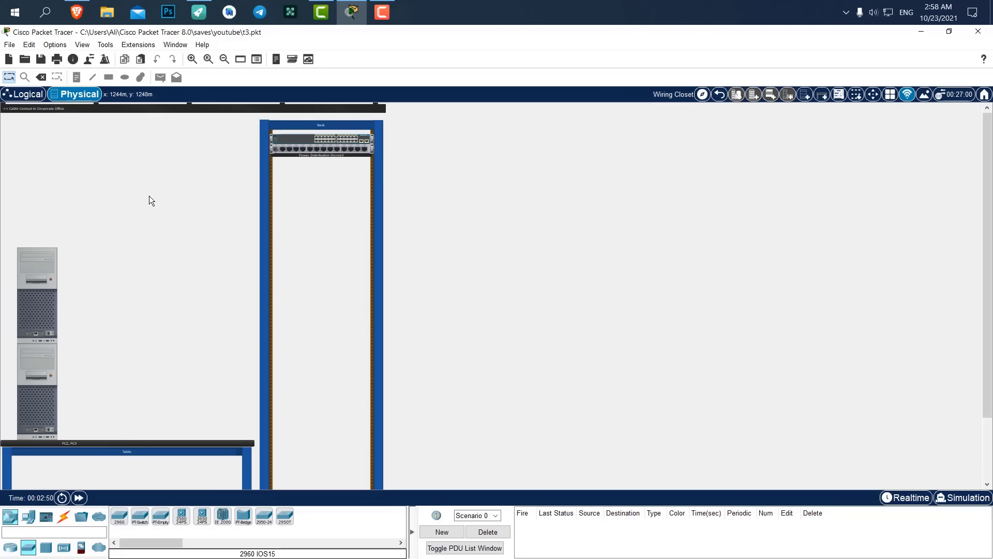
click(29, 96)
click(78, 93)
click(720, 93)
click(702, 93)
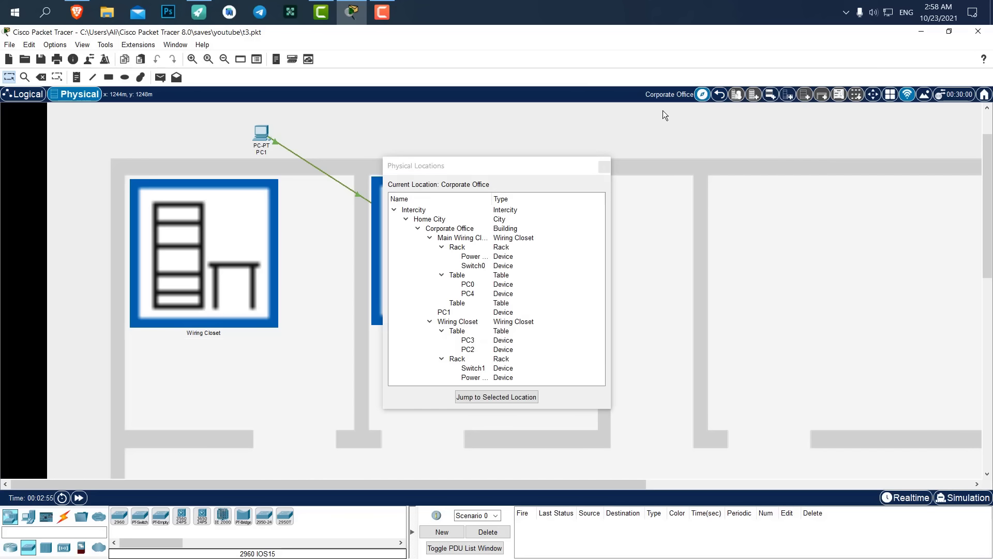
Move PC1 onto the Main Wiring Closet's table and realign the two closets.
click(455, 312)
drag(455, 313, 456, 239)
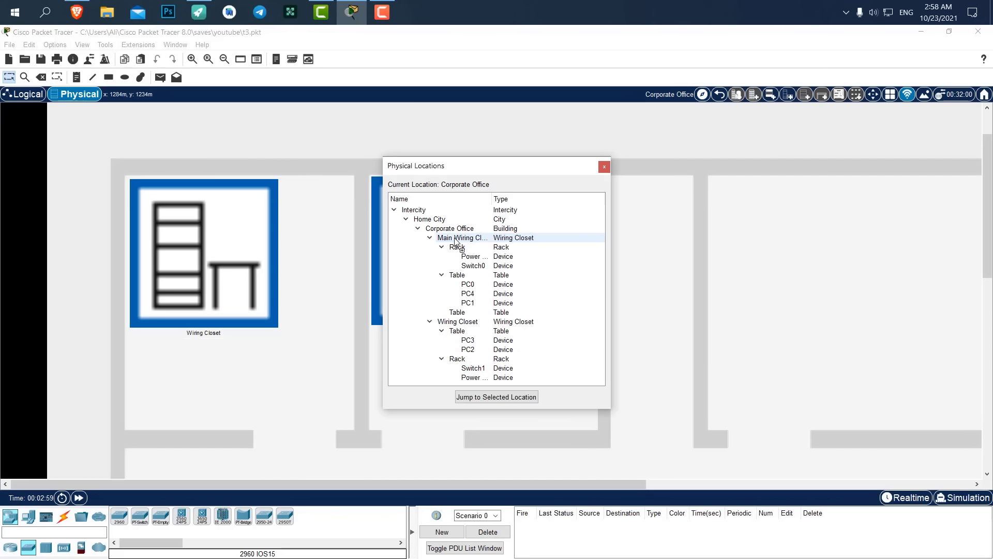
drag(500, 165, 676, 158)
click(781, 155)
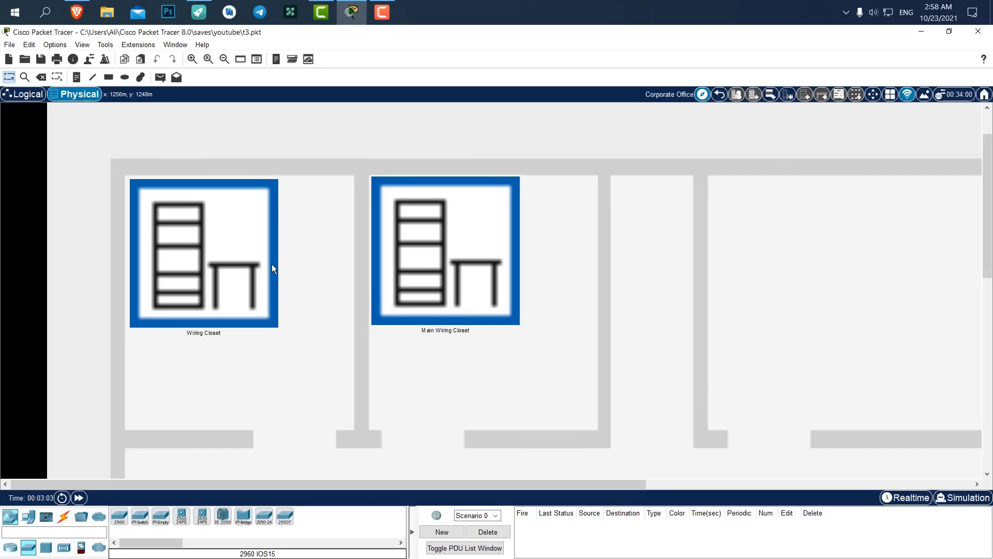
drag(245, 226, 243, 224)
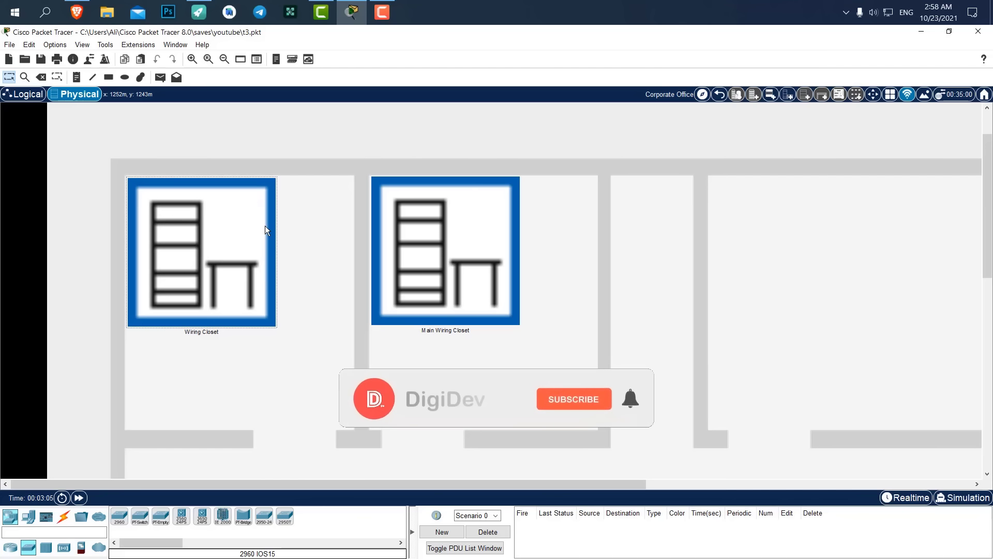
drag(489, 237, 483, 237)
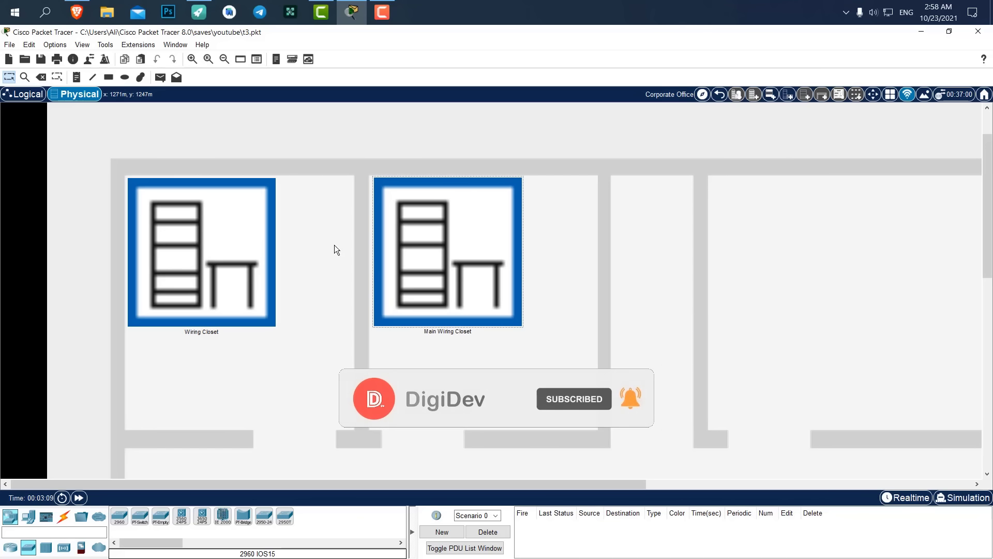
Compare the logical and physical views, finishing in the logical topology.
click(23, 94)
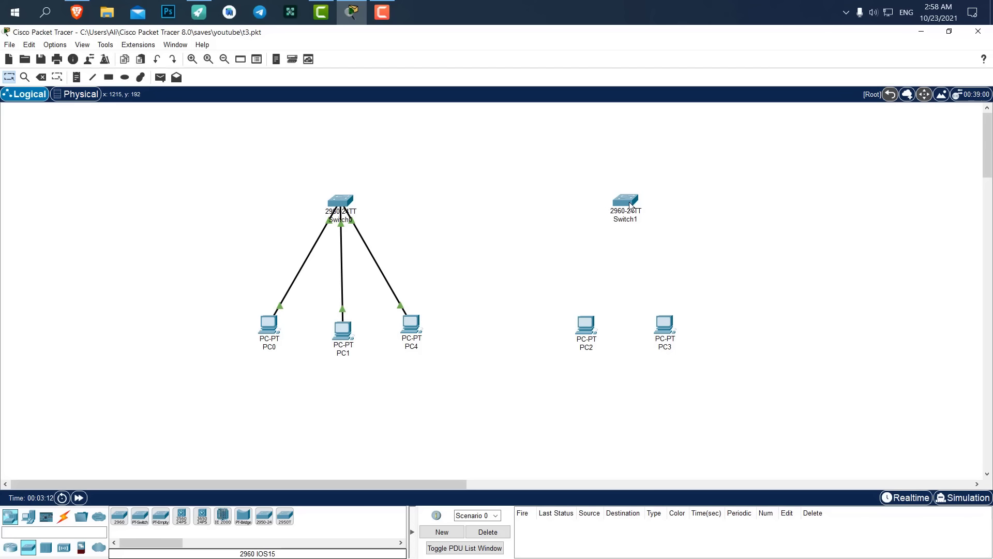
click(77, 94)
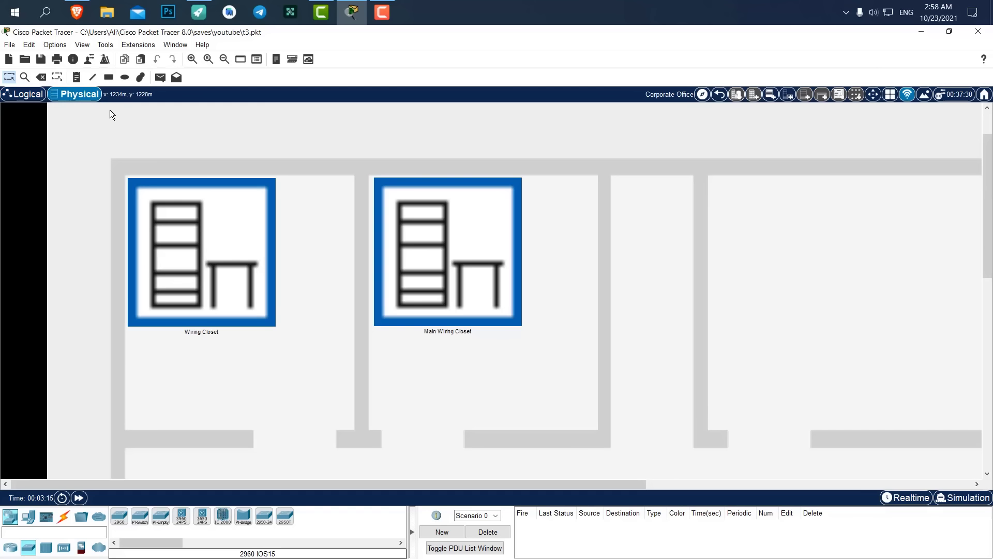
click(23, 94)
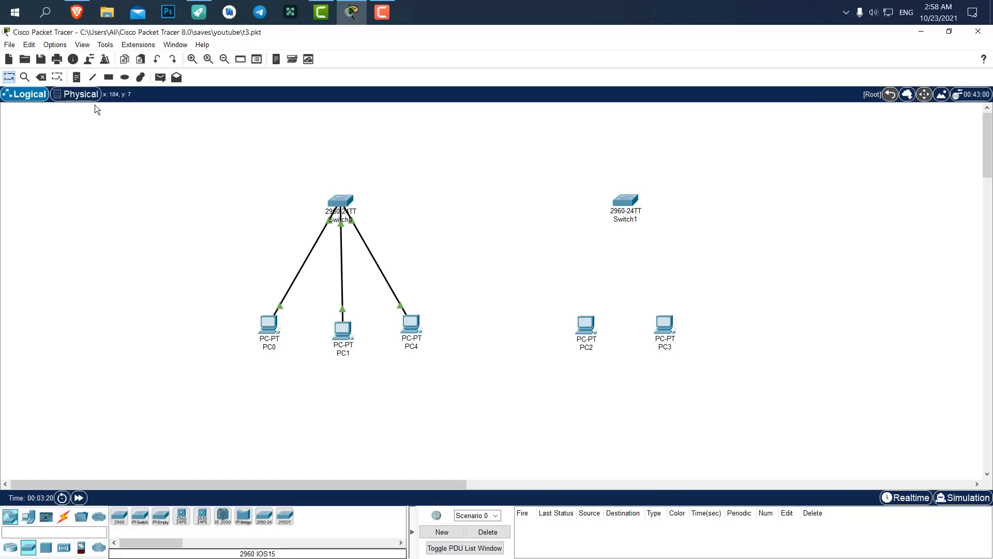
click(80, 95)
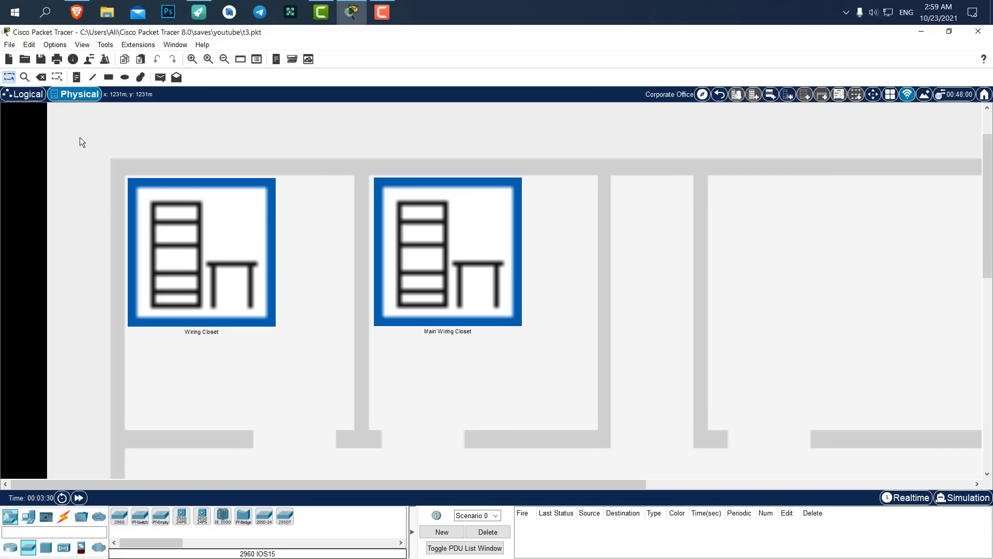
click(27, 96)
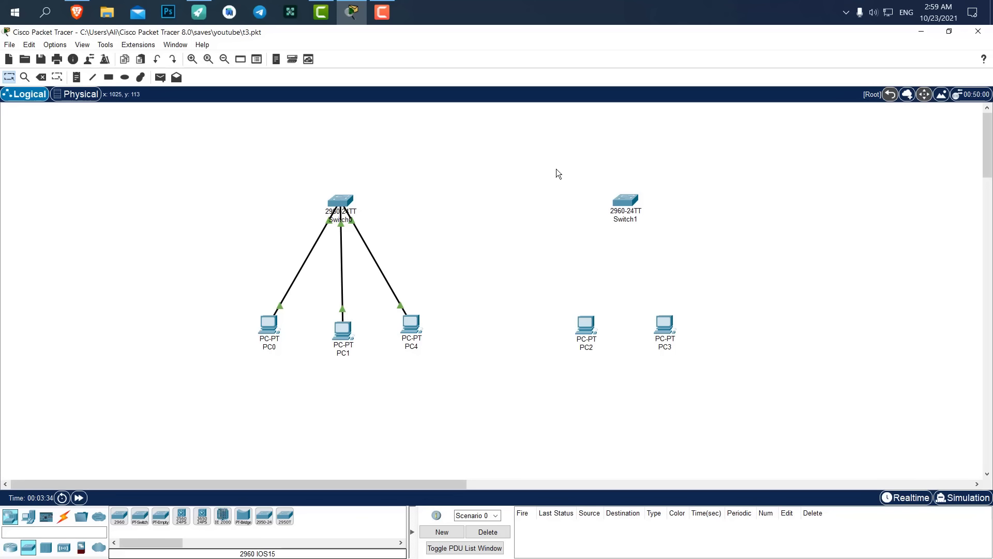
Cable PC2 and PC3 to Switch1 using automatic cable selection.
drag(627, 199, 626, 198)
click(63, 516)
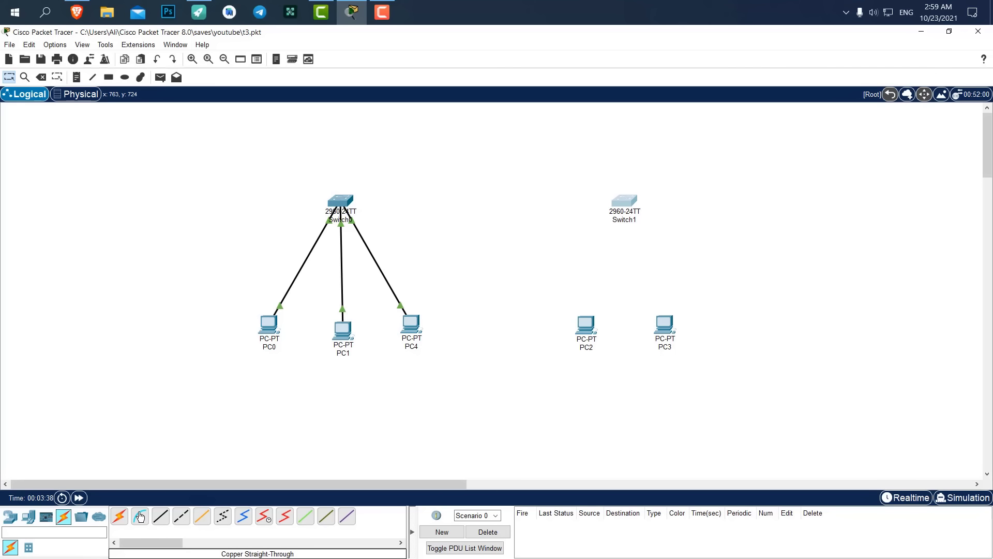
click(119, 517)
click(582, 322)
click(623, 202)
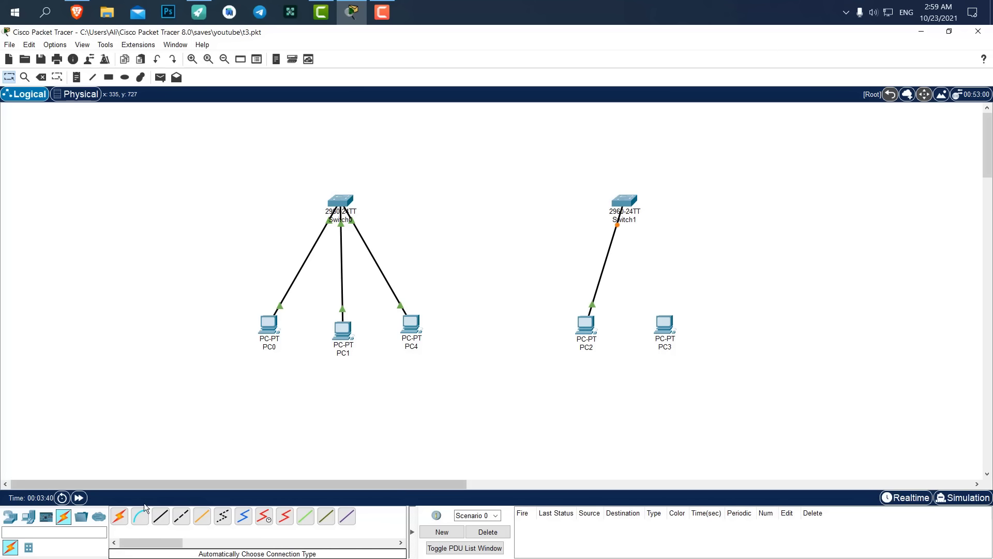
click(662, 325)
click(624, 201)
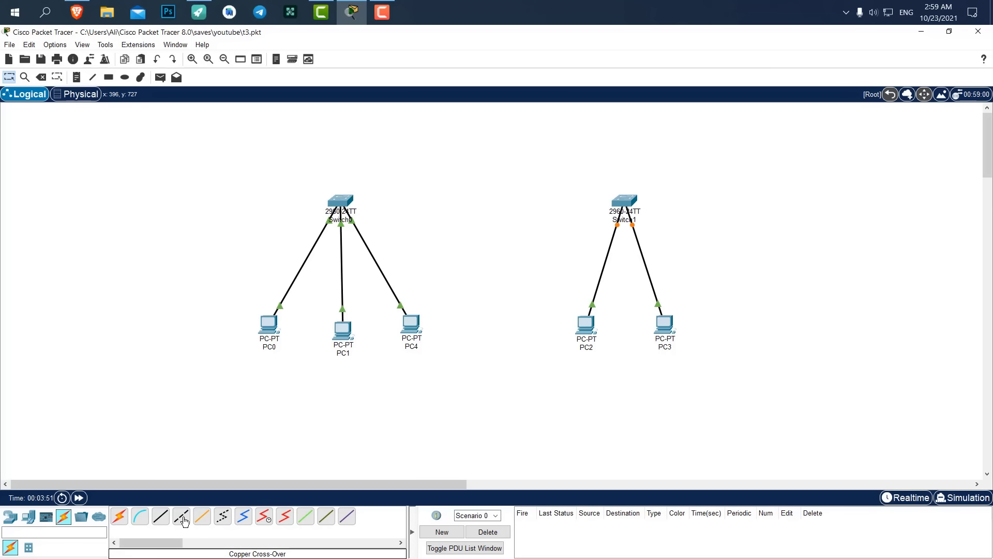
Link Switch0 to Switch1 with an automatically chosen cable.
click(121, 520)
click(340, 201)
click(629, 203)
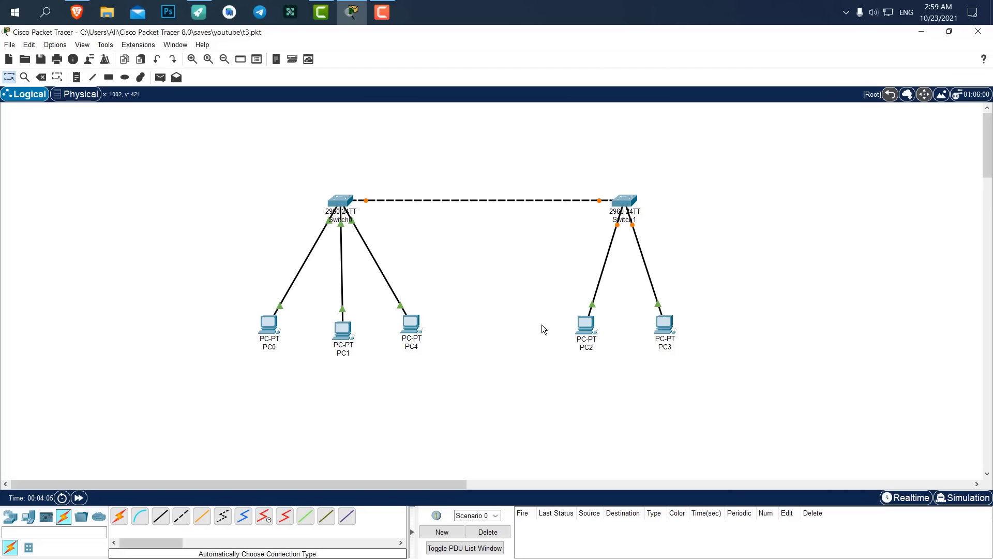
Give PC2 the static IPv4 address 192.168.1.20 with mask 255.255.255.0.
click(586, 326)
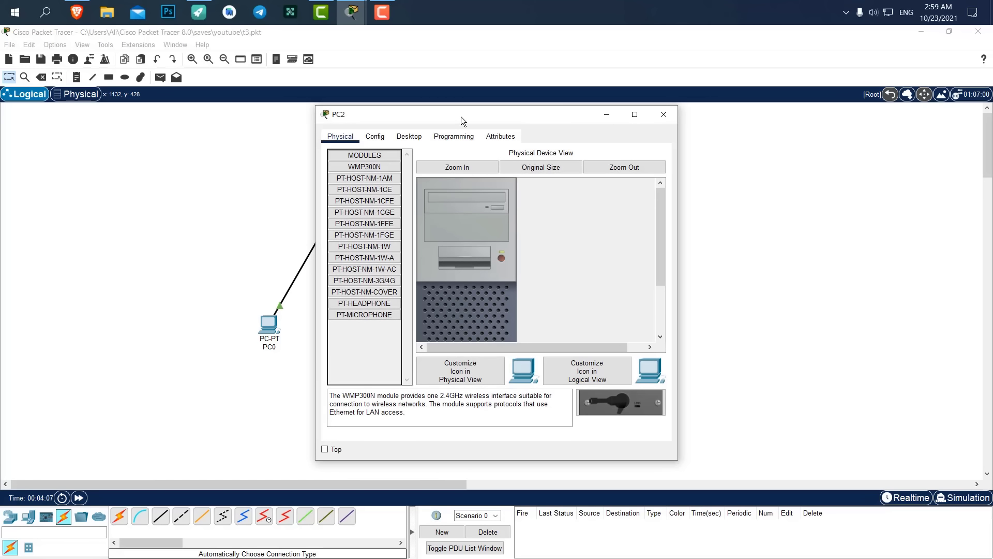
drag(461, 116, 300, 126)
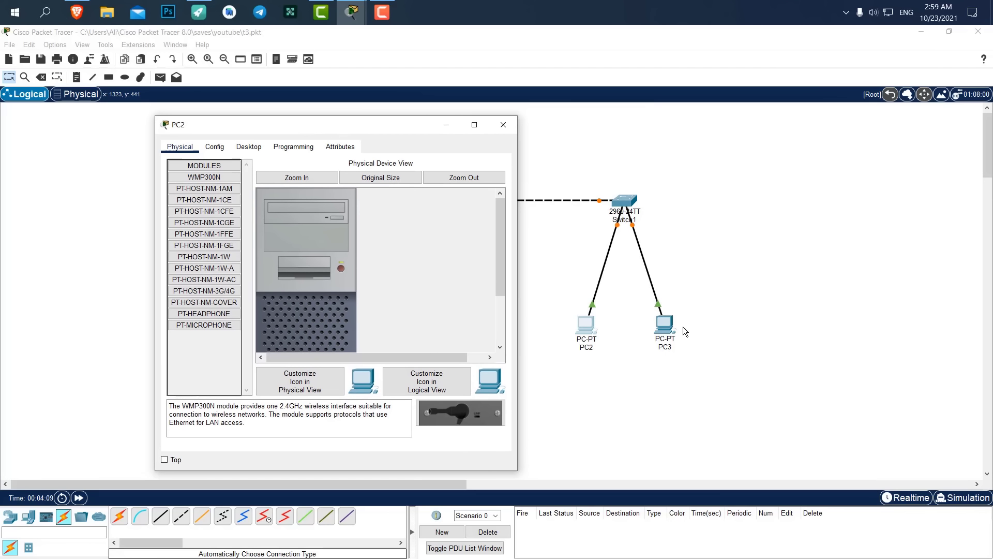
click(224, 147)
click(253, 147)
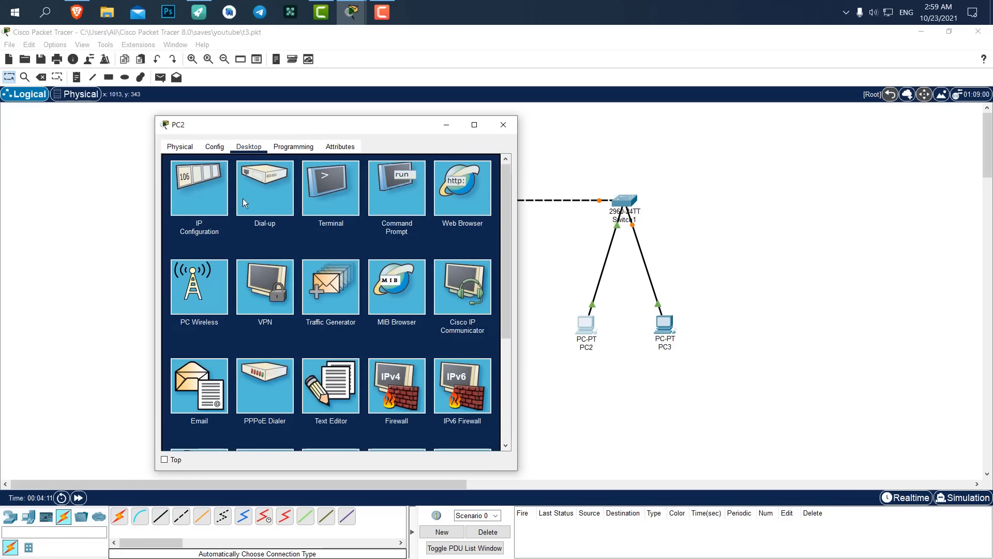
click(200, 188)
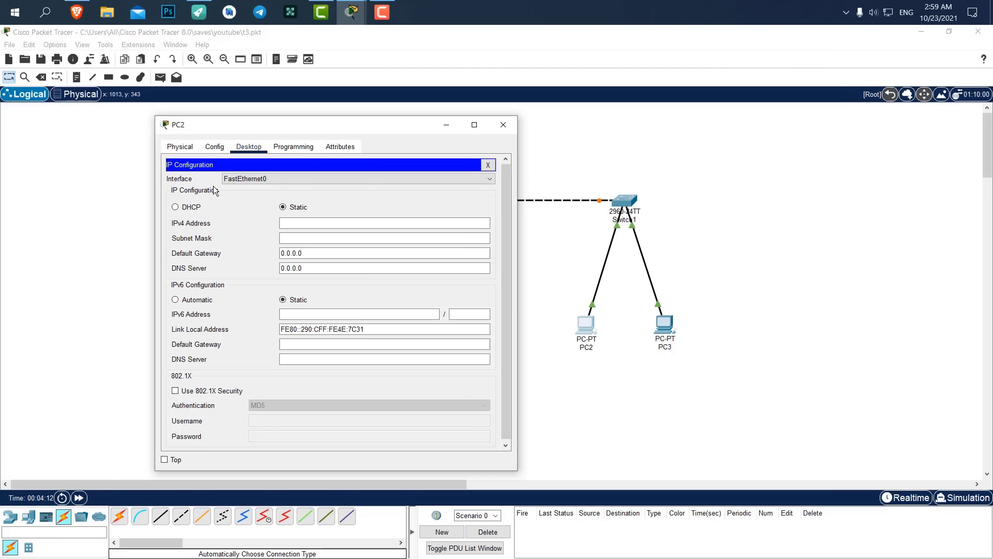
click(321, 224)
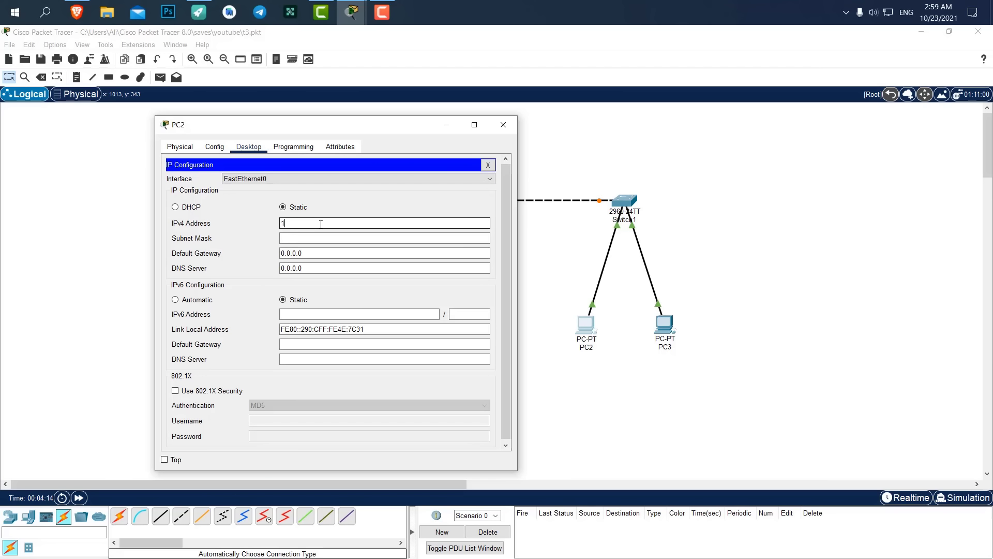
text(192.168.)
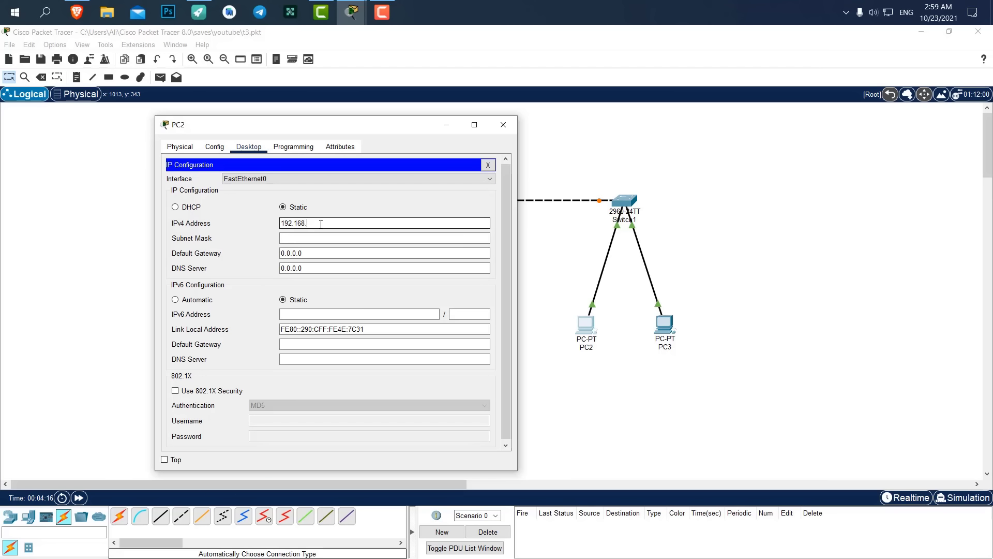
text(1.20)
key(Tab)
click(503, 125)
Give PC3 the static IPv4 address 192.168.1.21.
click(666, 326)
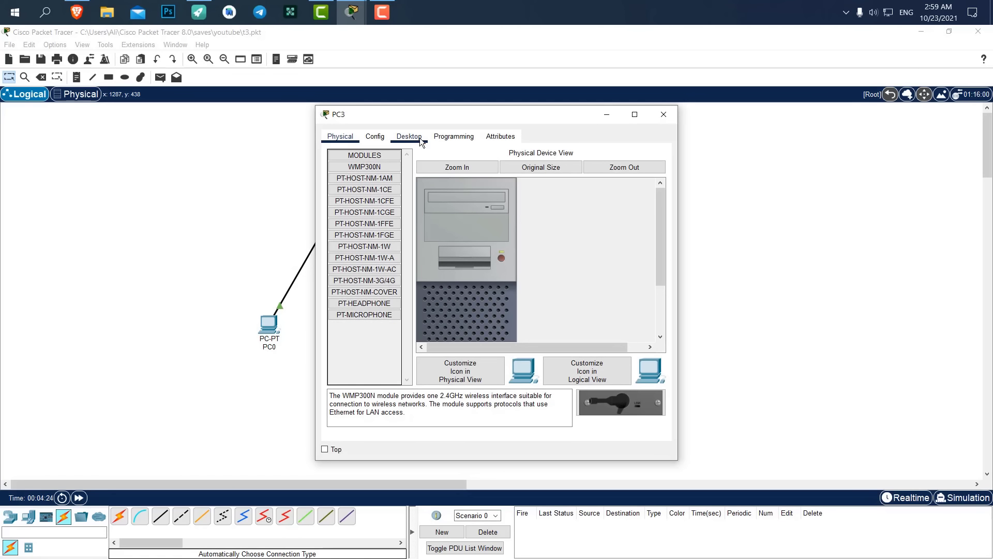
click(408, 136)
click(368, 187)
click(452, 214)
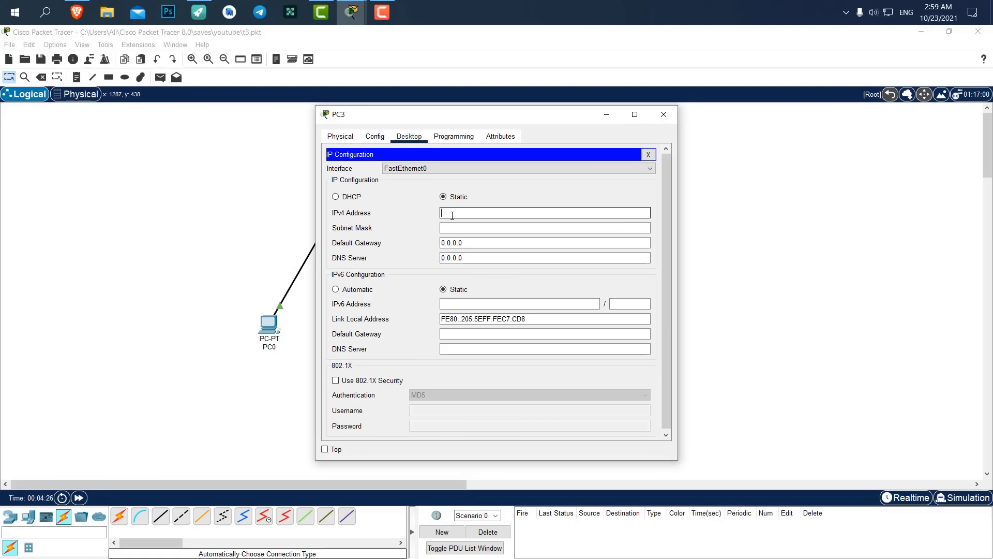
text(192.168.1.21)
click(664, 114)
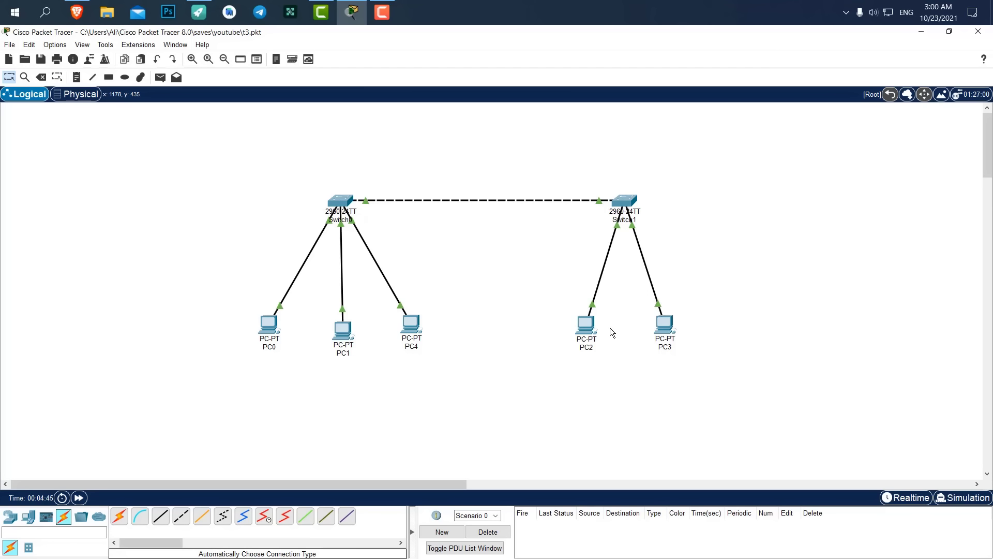
From PC2's command prompt, ping 192.168.1.10 and confirm 4 of 4 replies.
click(585, 321)
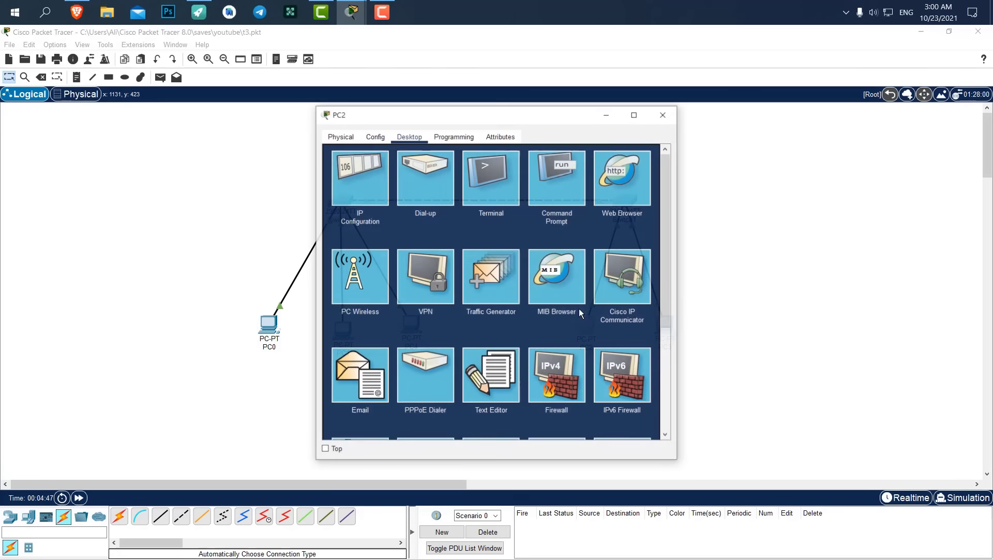
click(555, 157)
drag(517, 115, 718, 123)
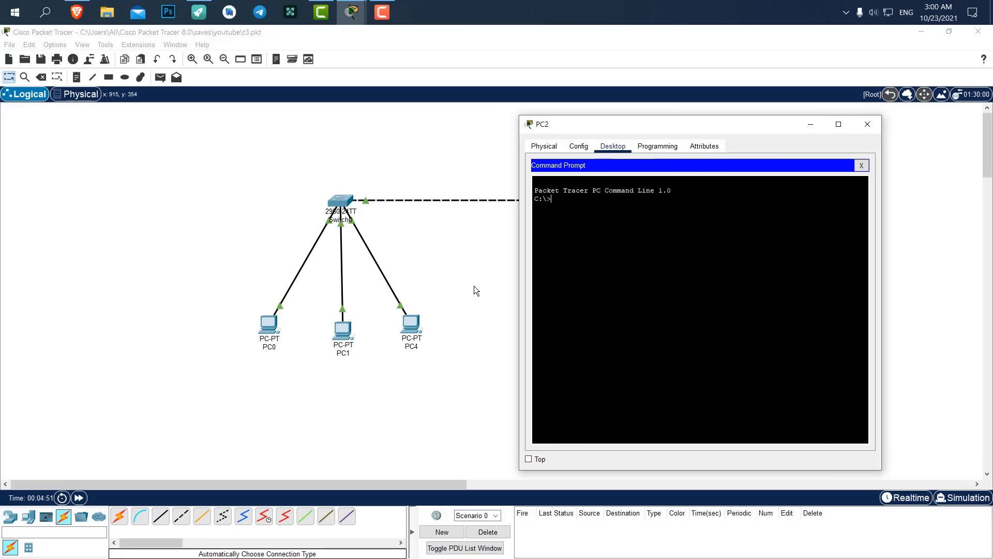
text(ping)
text( 192.168)
text(6.)
text(.1)
text(.10)
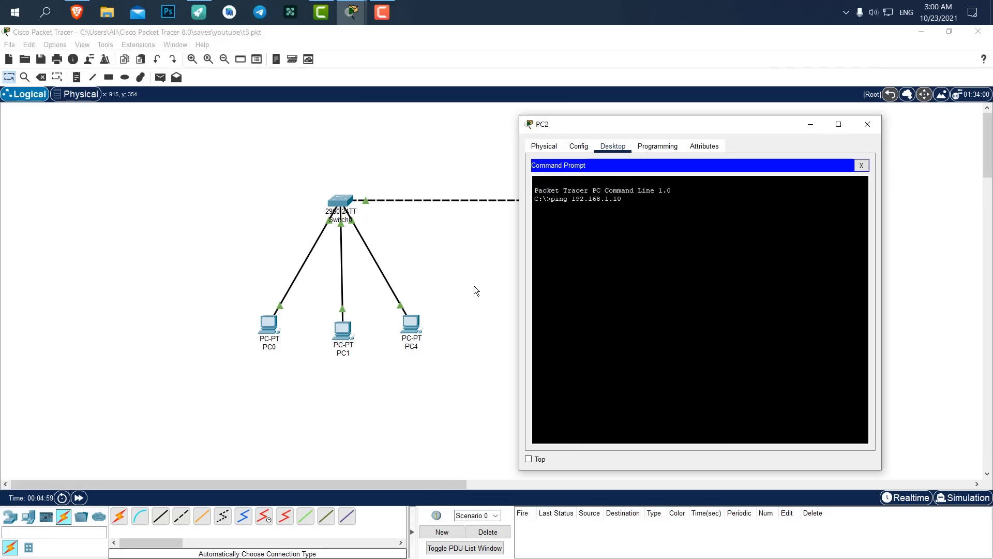
key(Return)
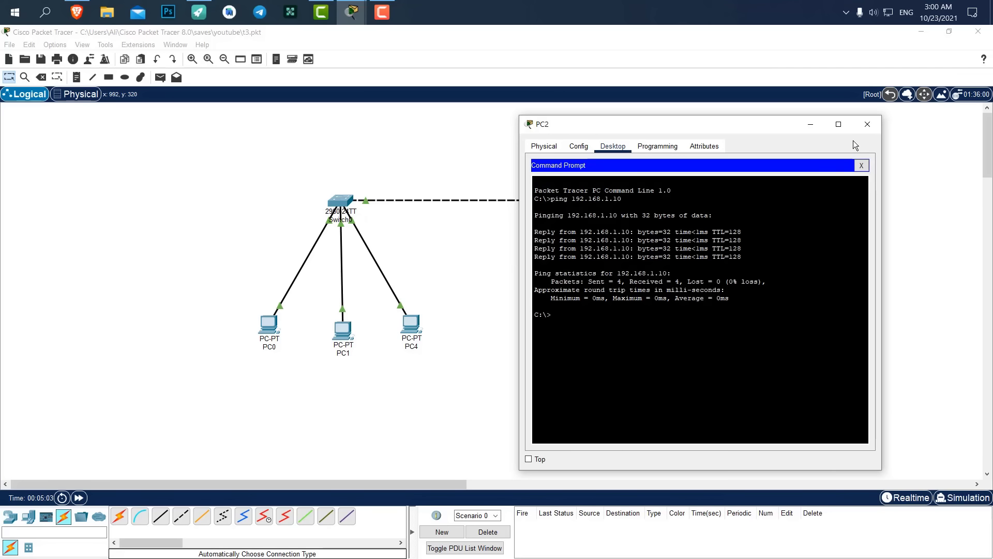
click(867, 125)
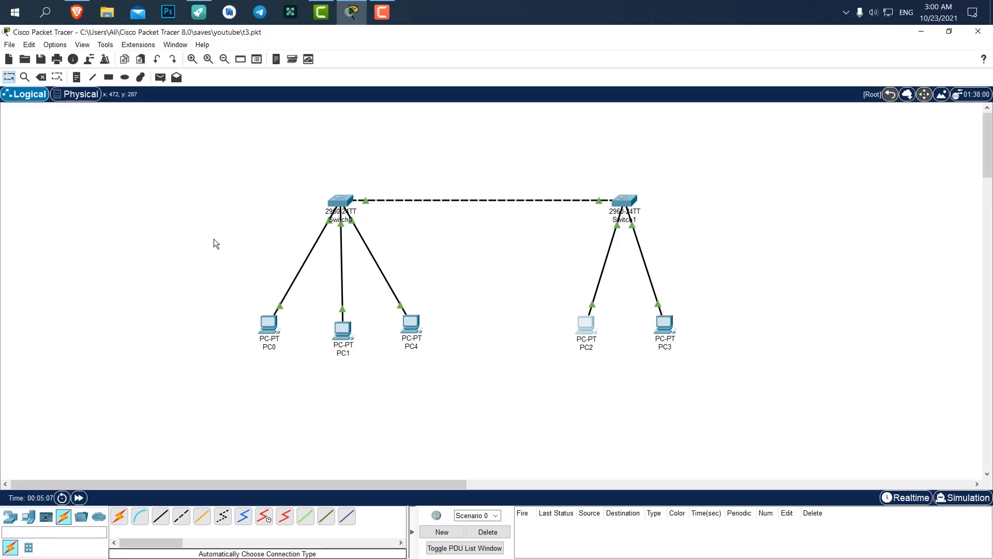
Send a simple PDU from PC3 to PC1 and play it in simulation mode.
click(160, 78)
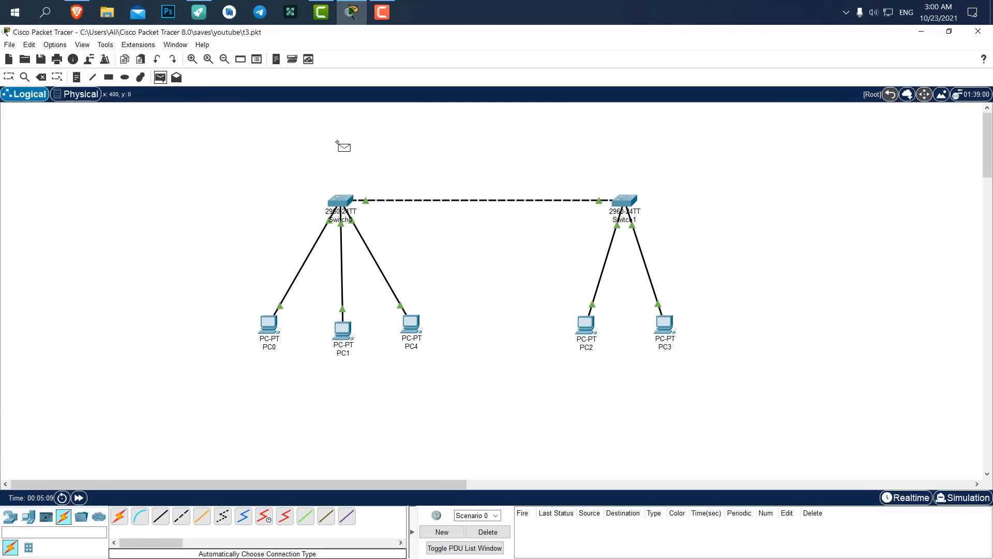
click(667, 321)
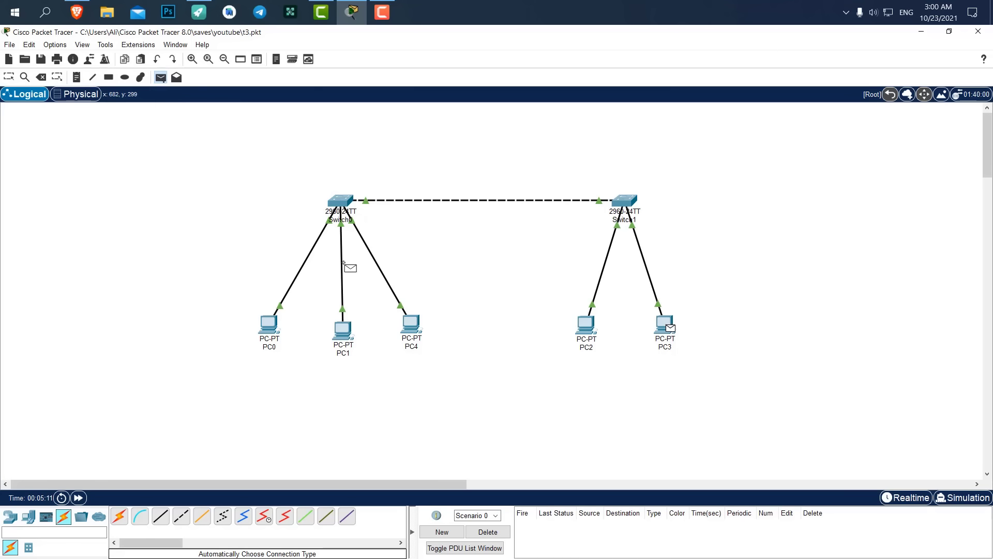
click(343, 328)
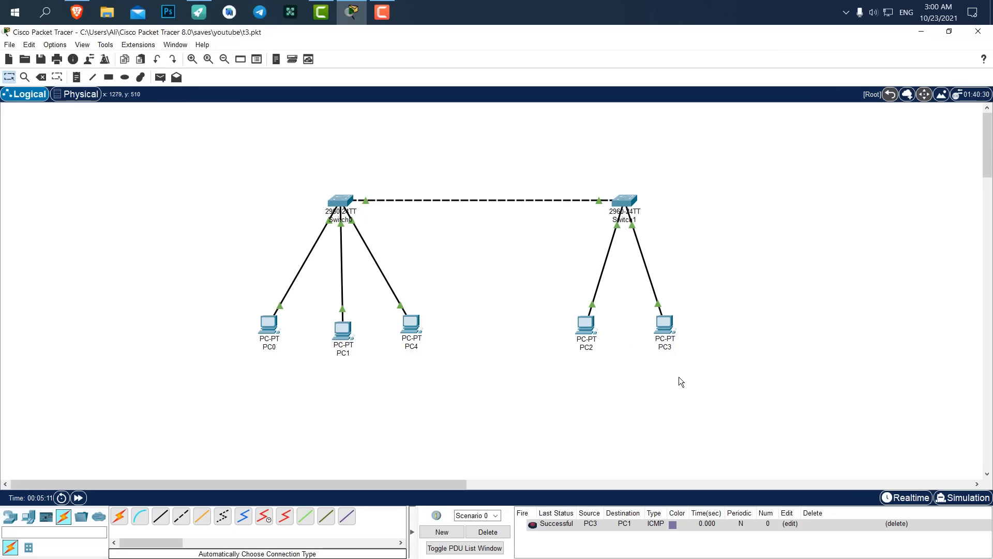
click(962, 498)
click(907, 373)
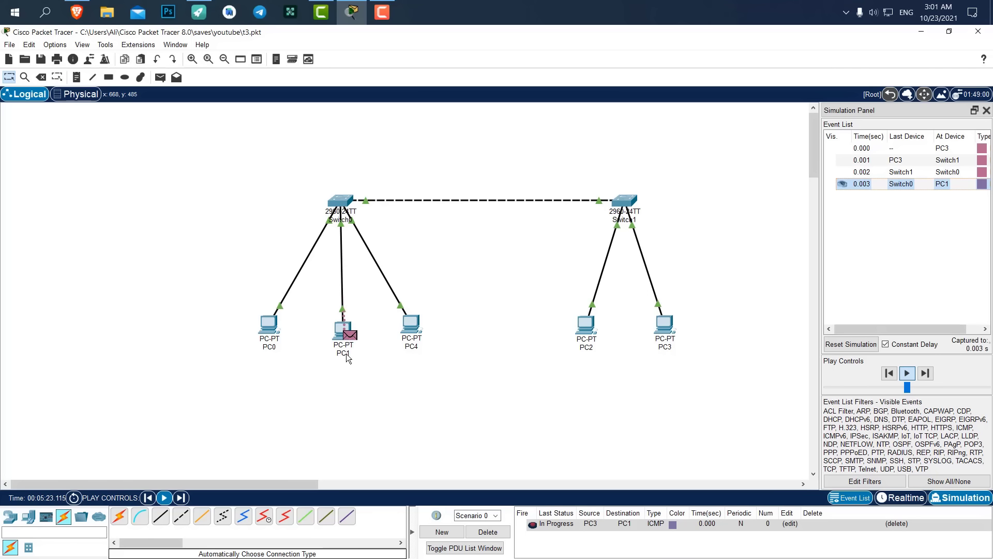
Reset the simulation, delete the test PDU and shift the whole topology left.
mouse_move(346, 358)
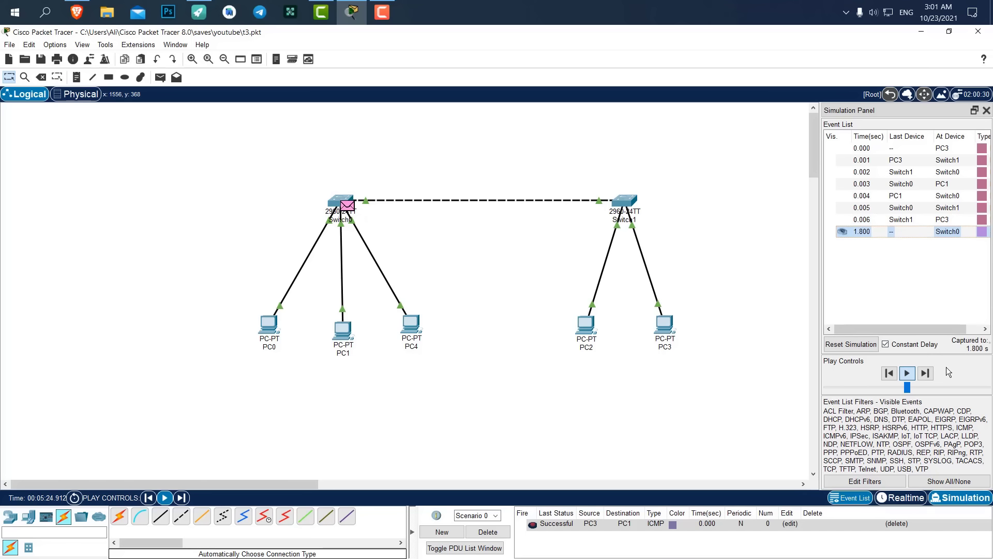
click(848, 343)
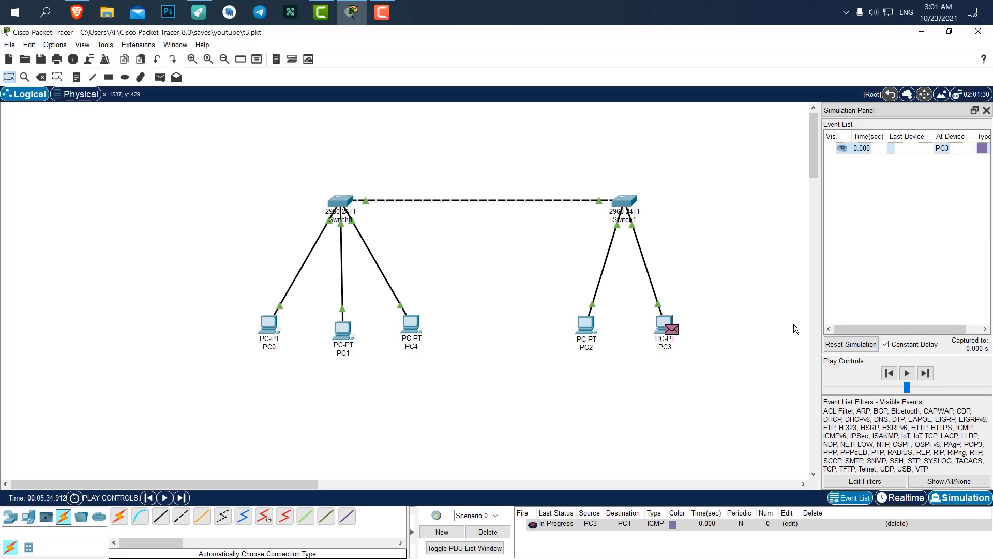
click(489, 532)
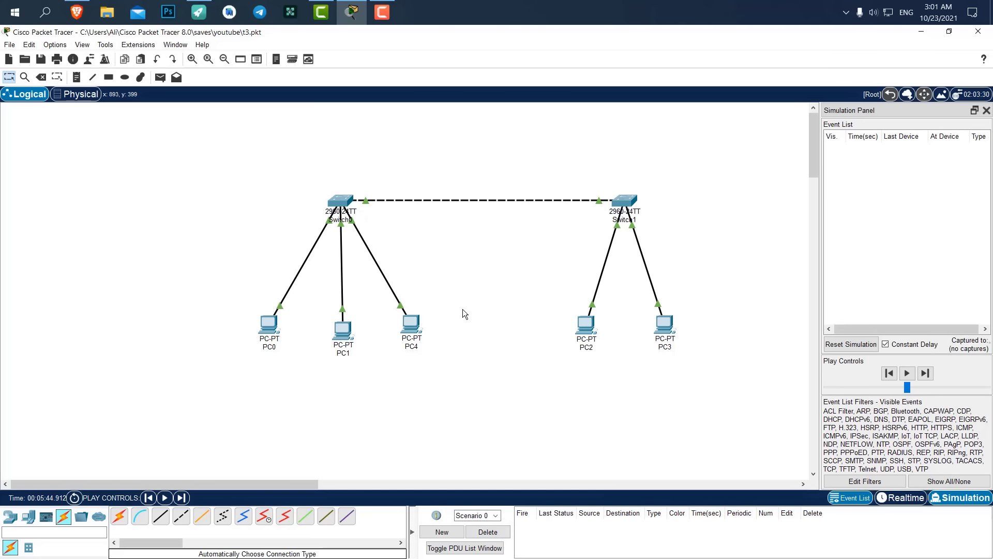
drag(718, 166, 229, 389)
drag(334, 200, 296, 211)
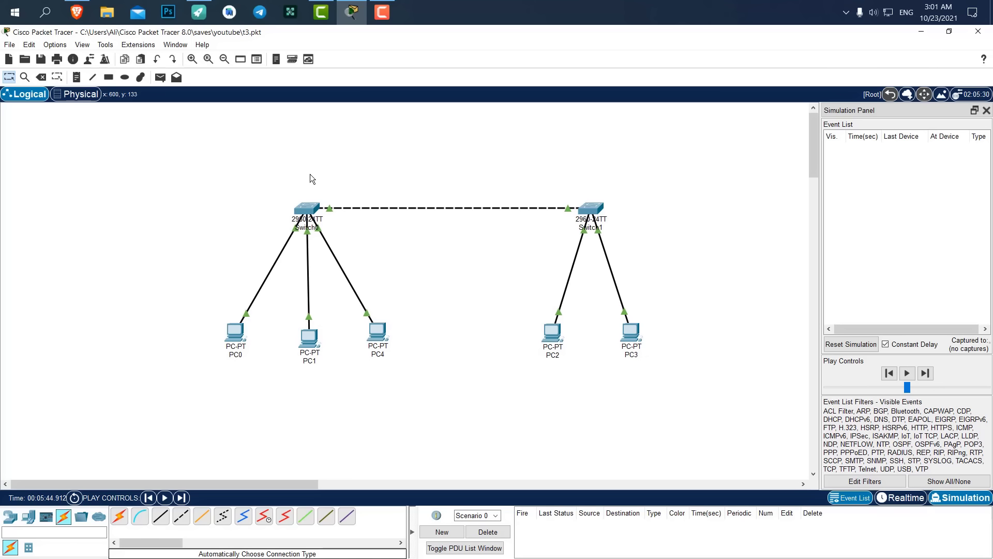
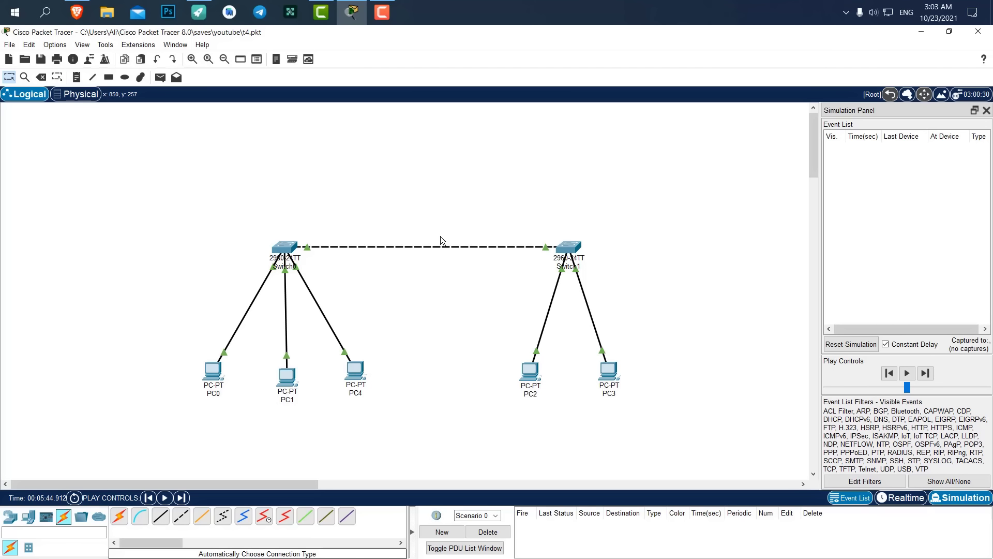
Place a 1941 router (Router0) above the switches and delete the Switch0–Switch1 link.
click(10, 518)
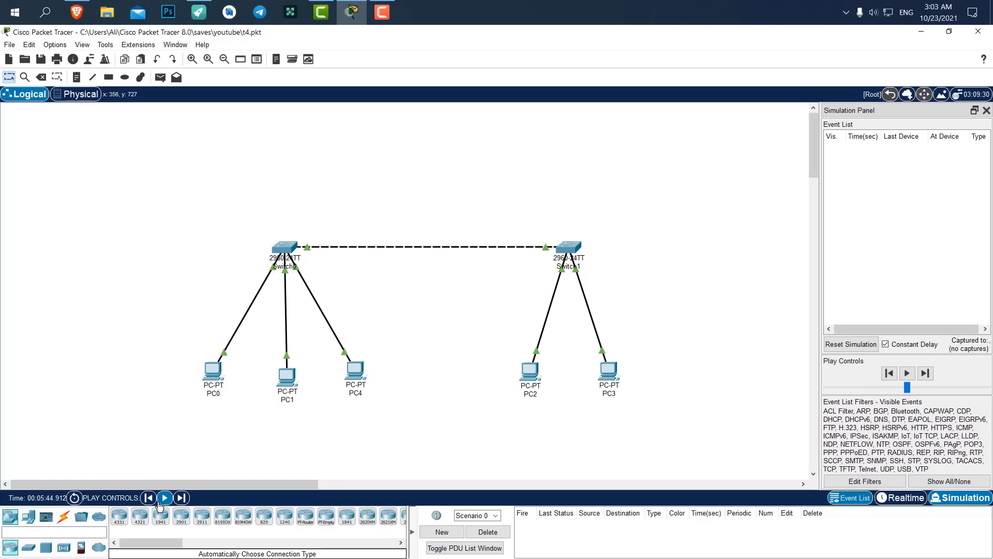
drag(158, 525, 159, 527)
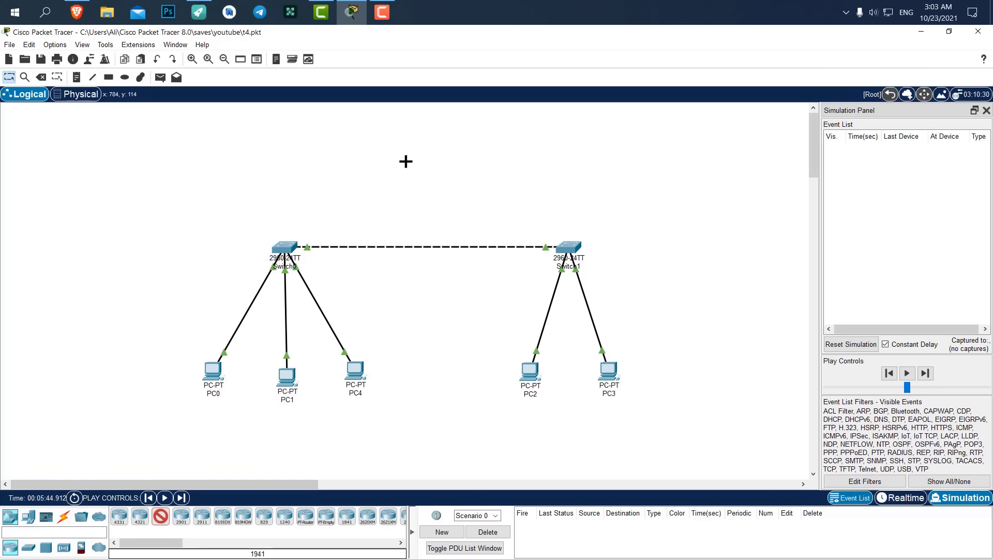
click(427, 154)
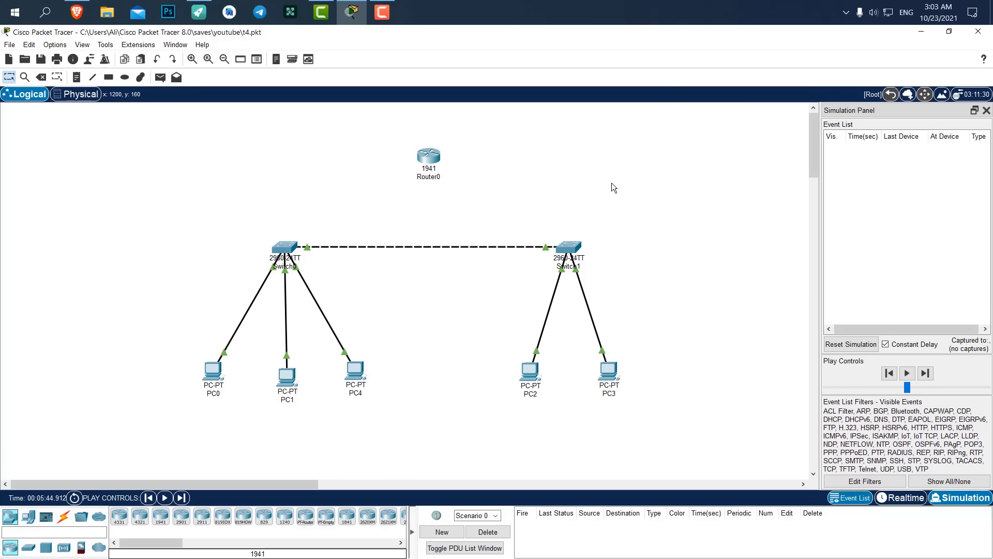
drag(436, 156, 434, 141)
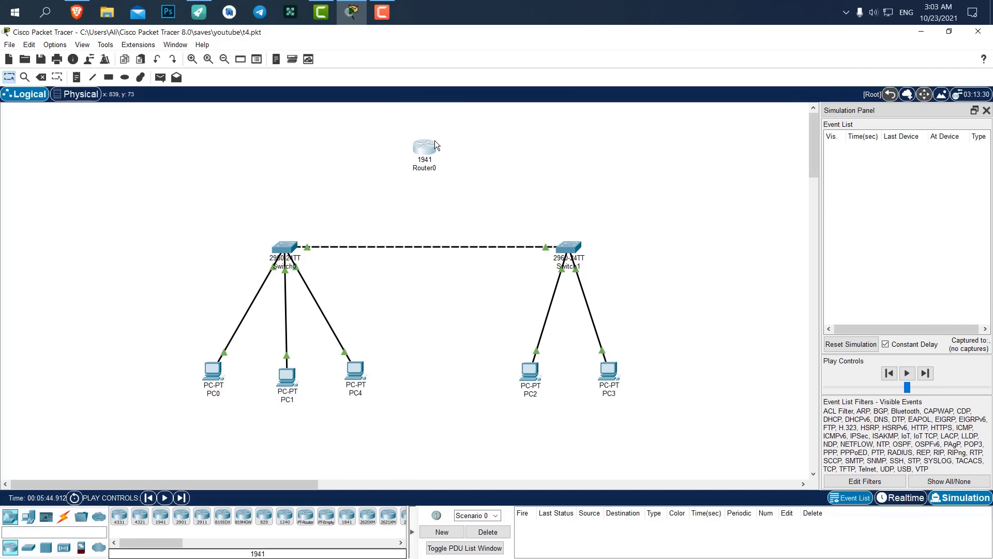
click(39, 77)
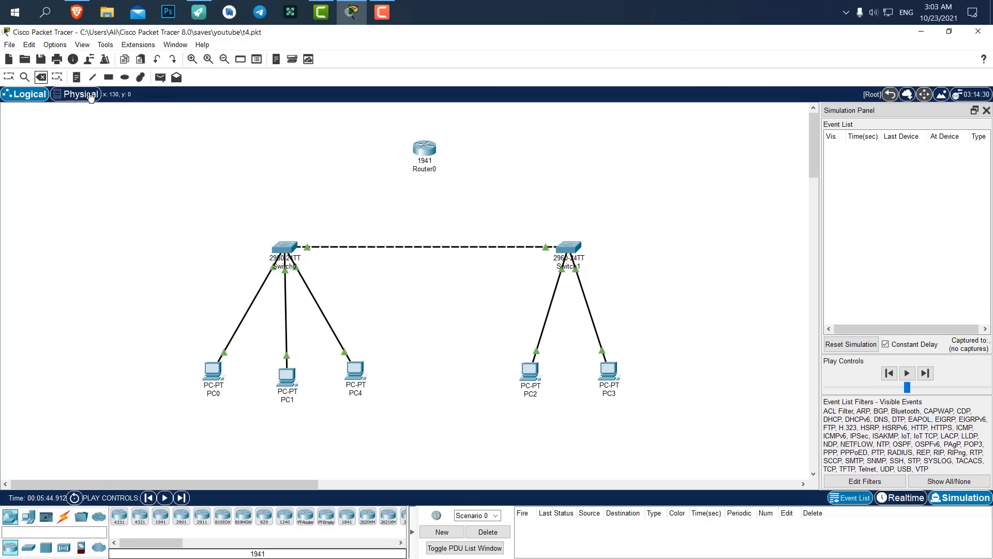
click(408, 247)
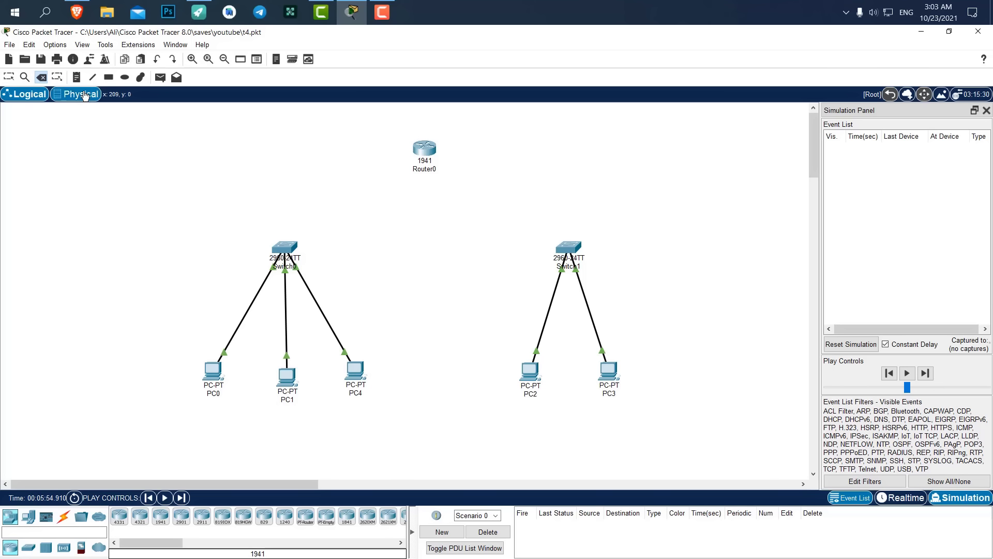
Connect Switch0 and Switch1 to Router0 using automatic cable selection.
click(62, 521)
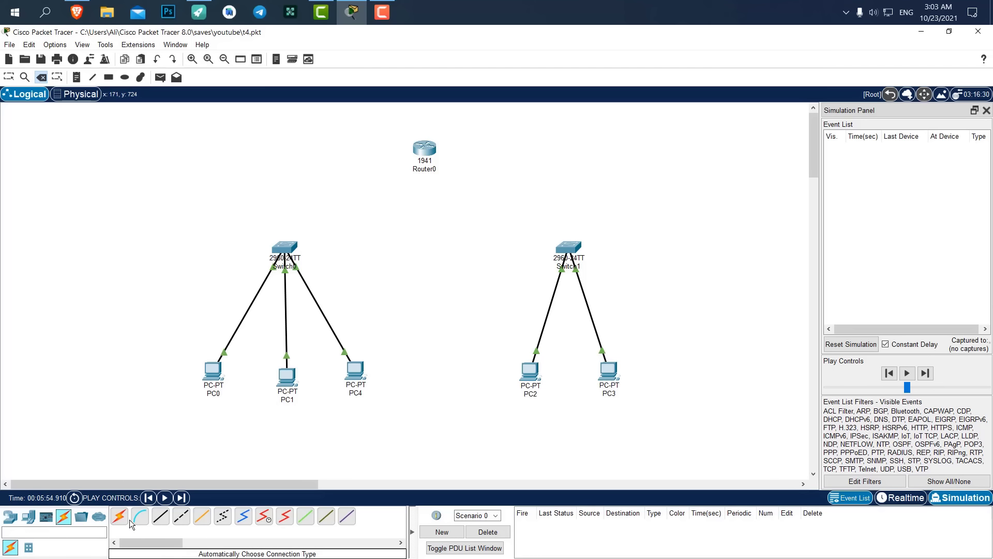
click(120, 516)
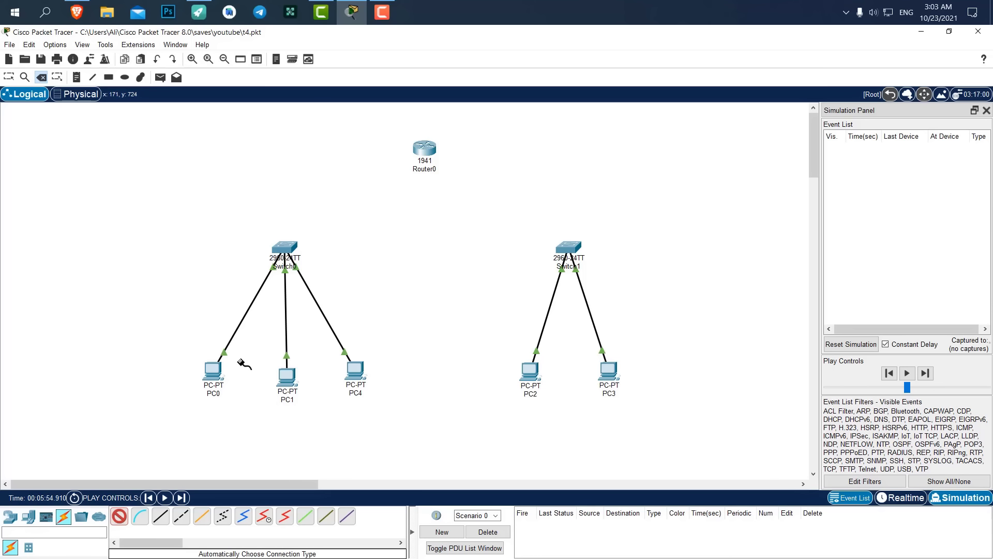
click(285, 247)
click(424, 152)
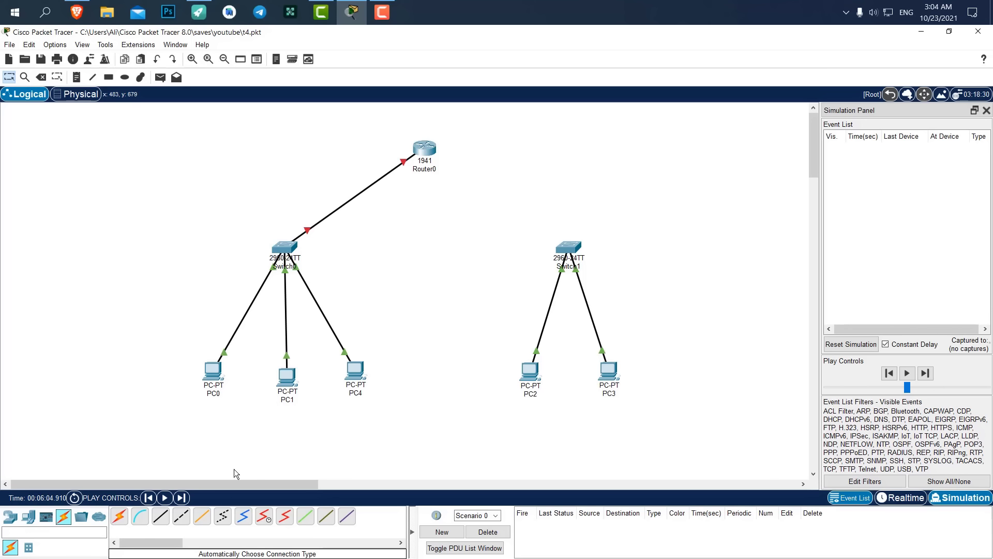
click(119, 516)
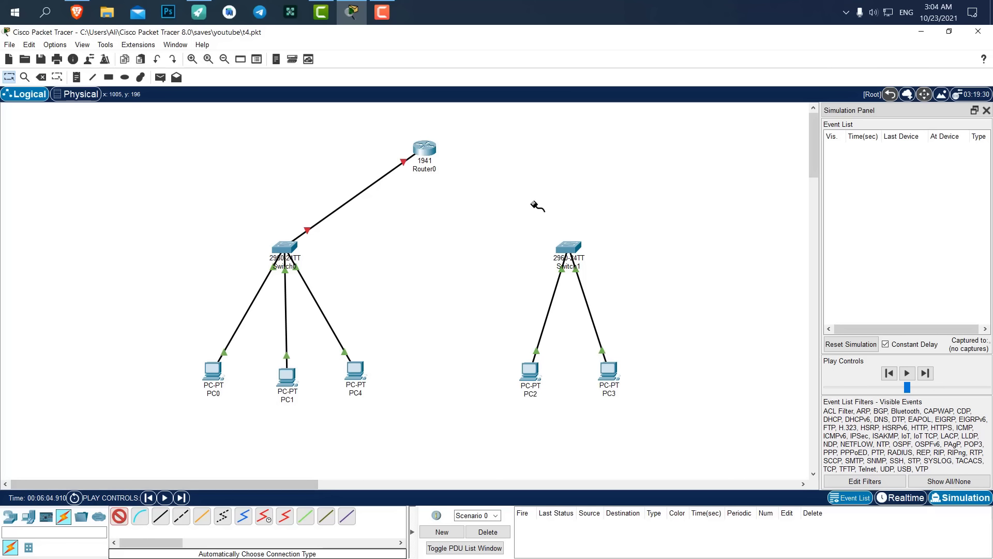
click(569, 246)
click(426, 150)
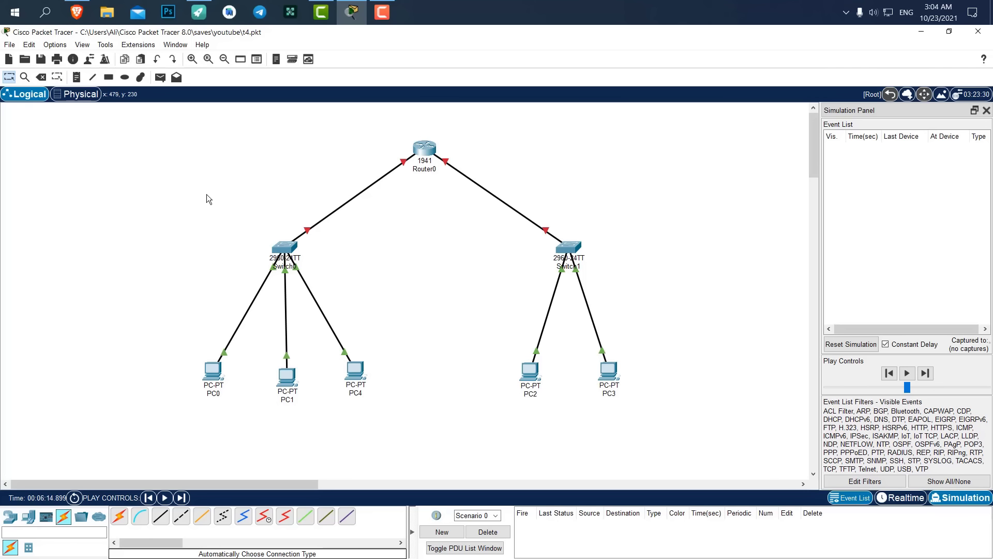
Redo the Switch0 link with a copper straight-through cable to Router0's GigabitEthernet0/0.
click(41, 78)
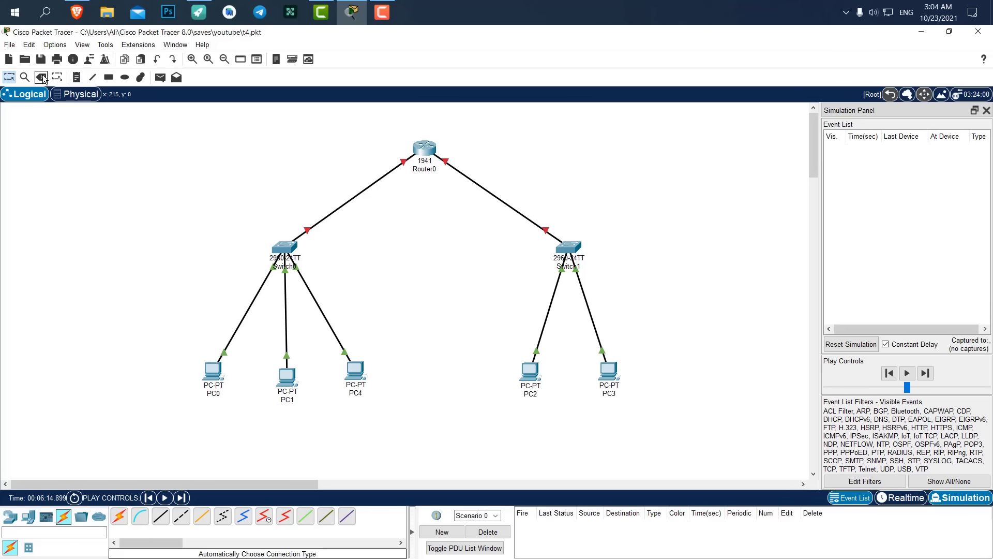
click(353, 195)
click(160, 516)
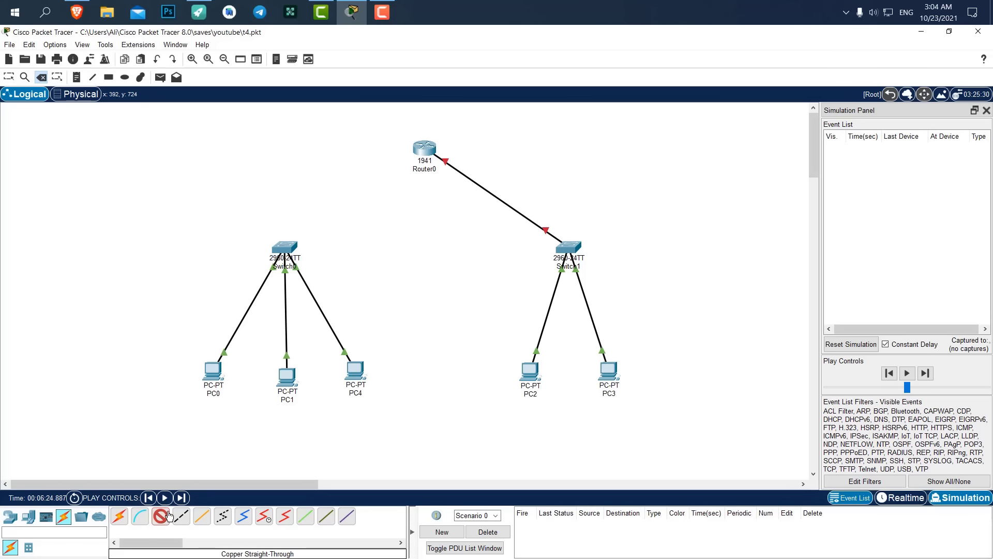
click(288, 247)
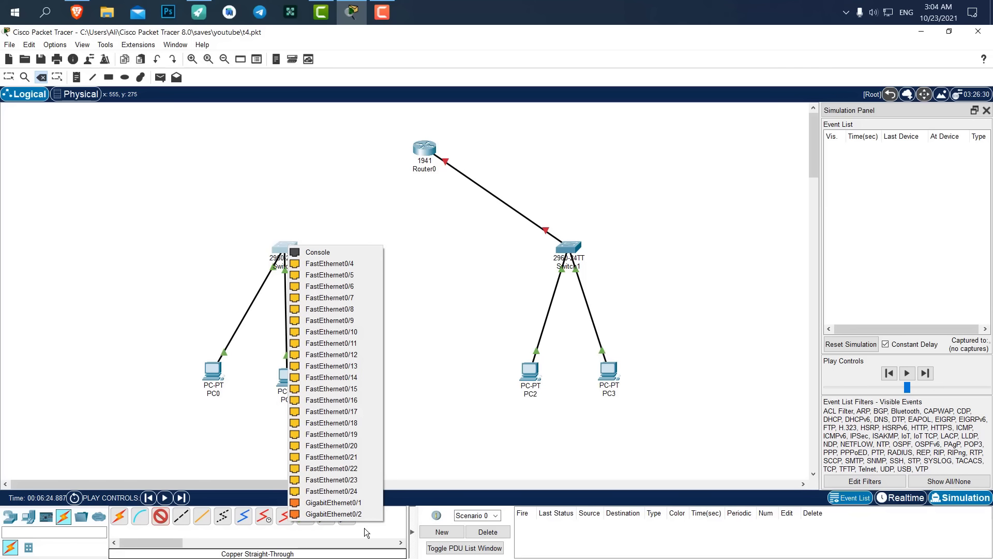
click(342, 503)
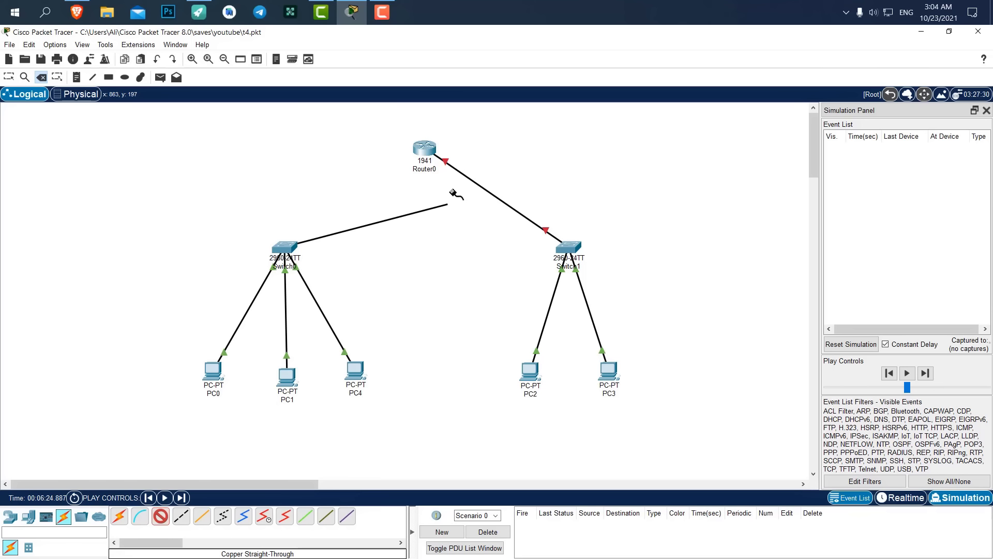
click(422, 149)
click(450, 180)
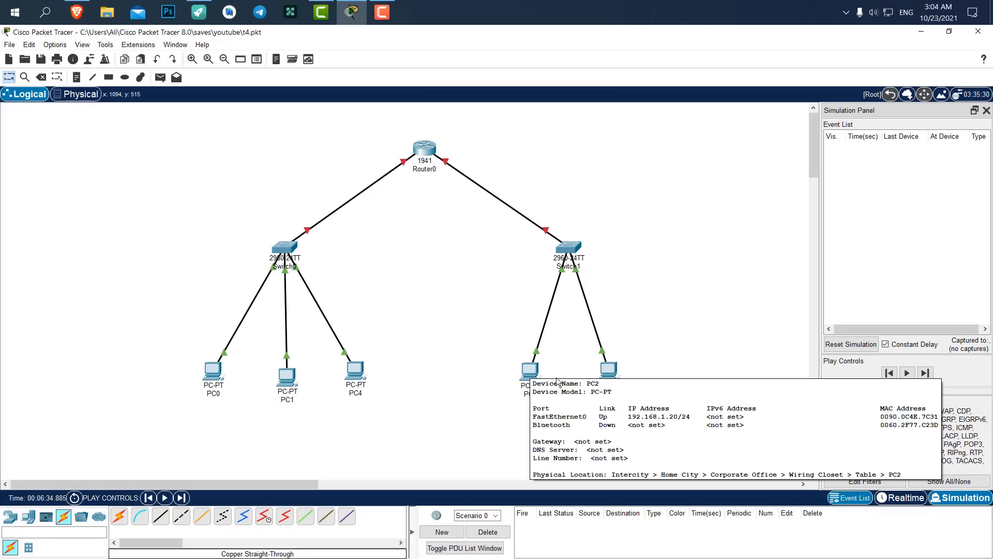
Set PC2's IPv4 address to 172.16.1.10 with mask 255.255.0.0.
click(529, 372)
click(360, 196)
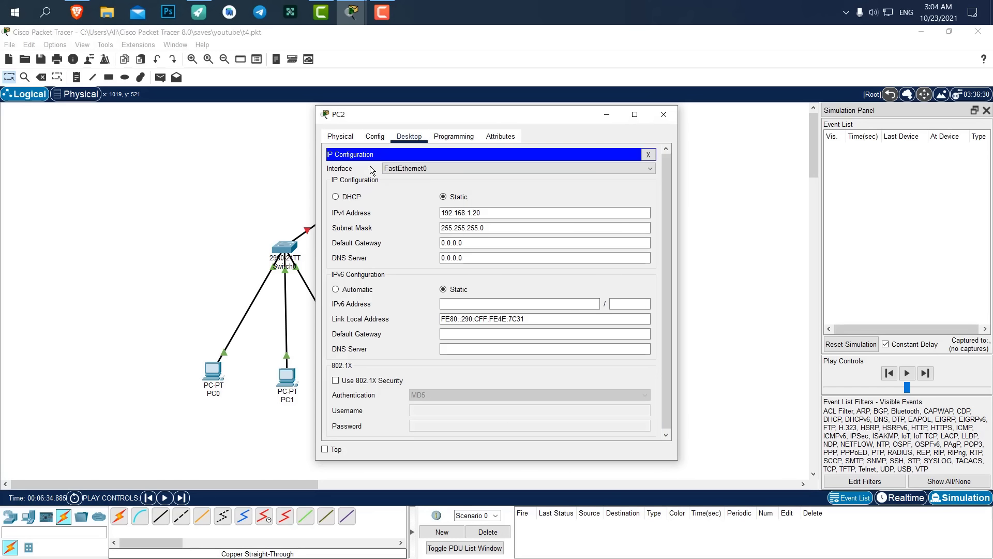
drag(500, 227, 346, 219)
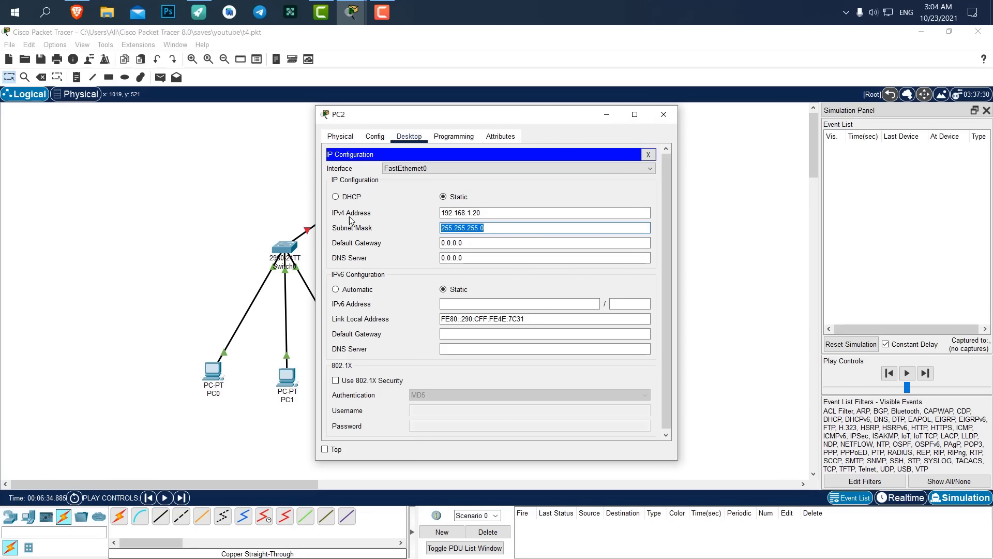
key(BackSpace)
drag(484, 213, 372, 212)
key(BackSpace)
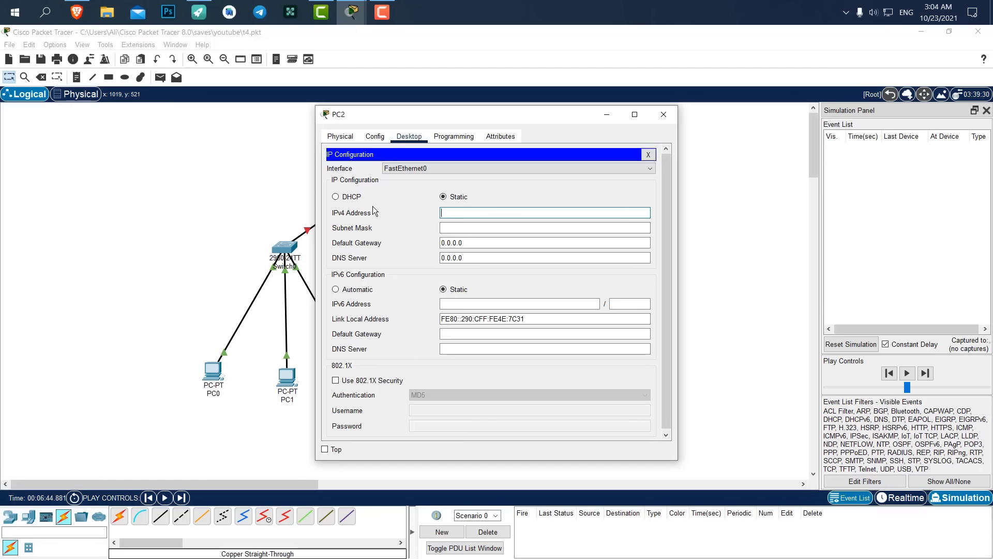
text(172.16.1.10)
key(Return)
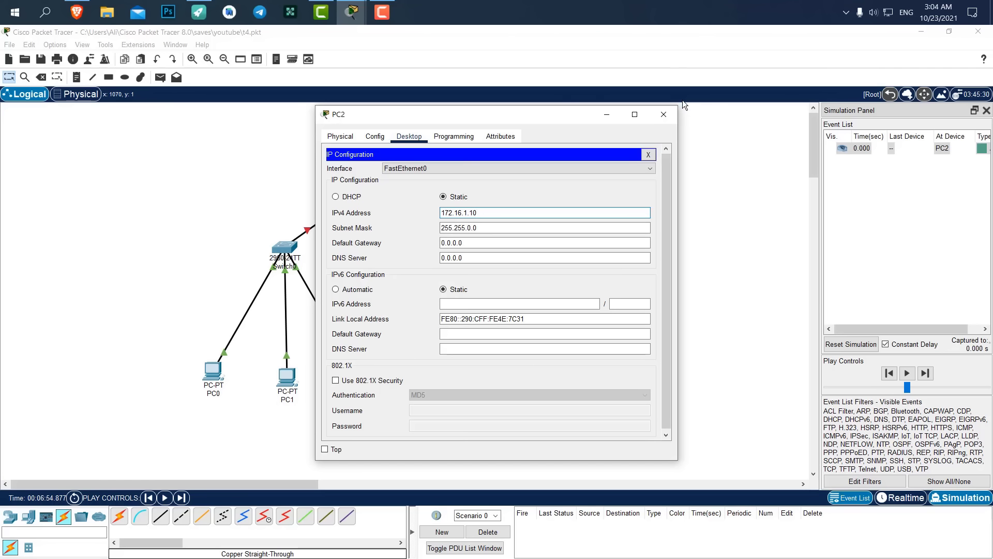
click(673, 111)
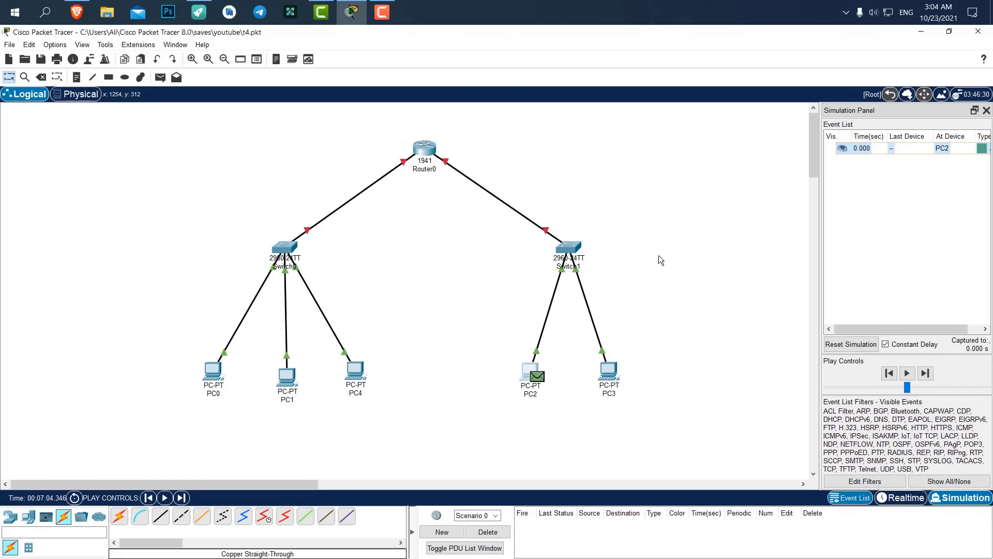
Return to realtime mode and set PC3 to 172.16.1.11 with mask 255.255.0.0.
click(903, 499)
click(606, 378)
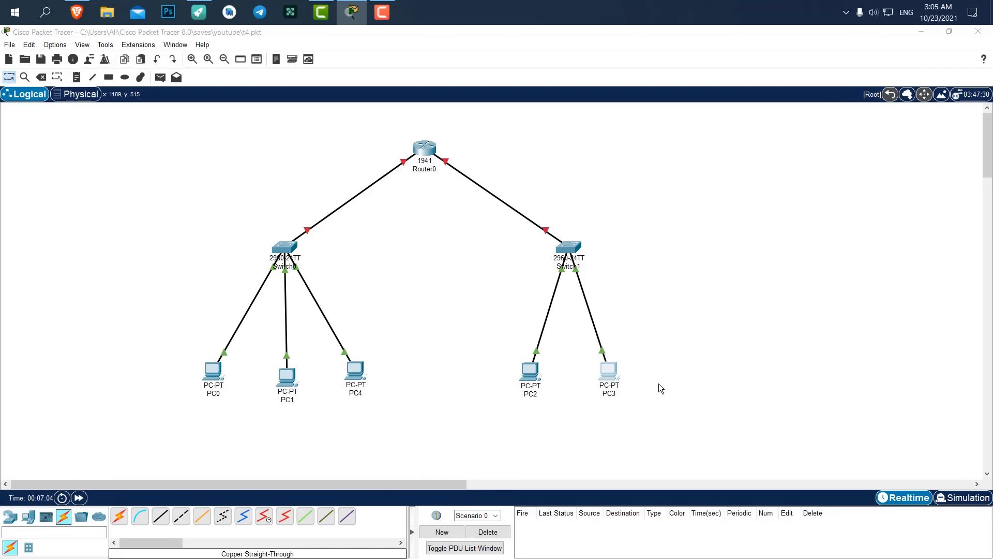
click(364, 190)
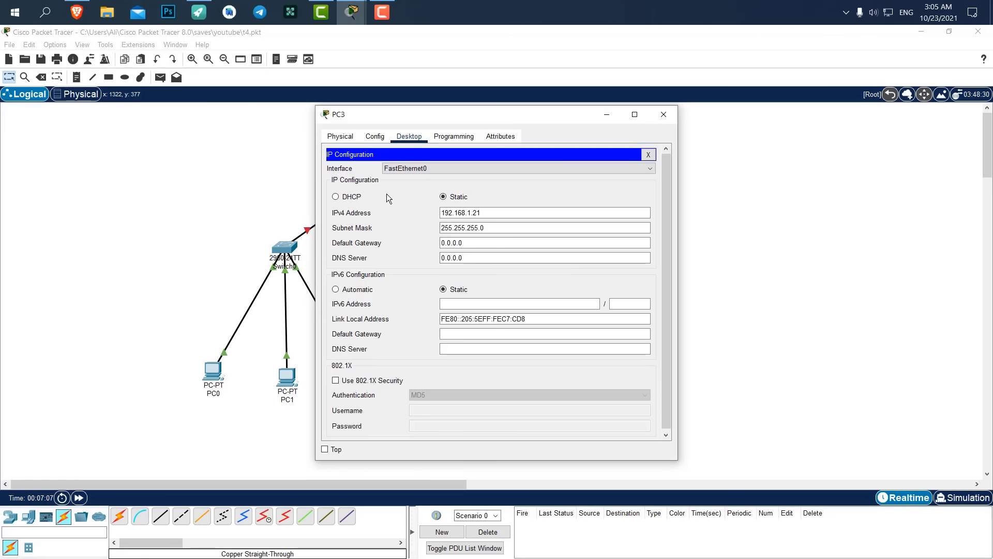
drag(500, 213, 331, 209)
text(172)
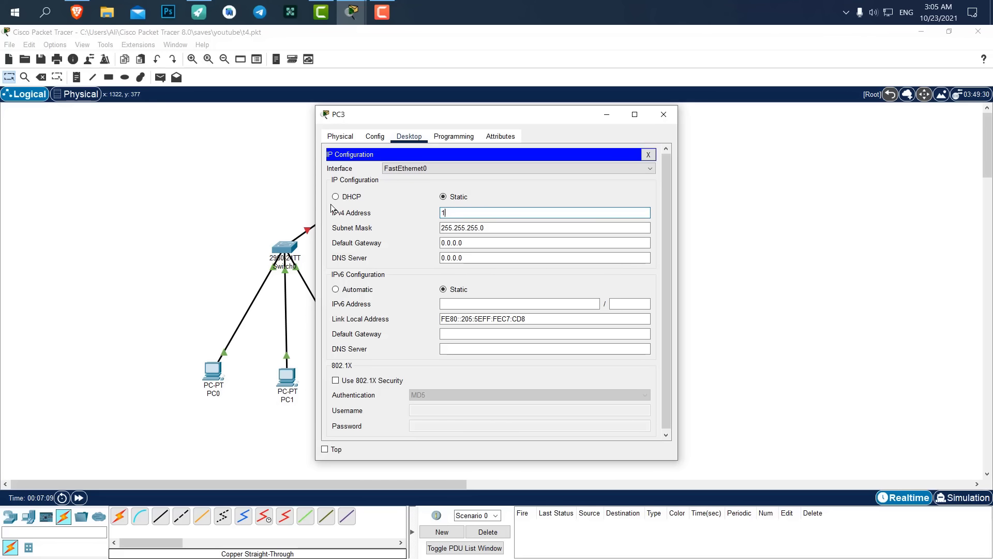
text(.16.1.11)
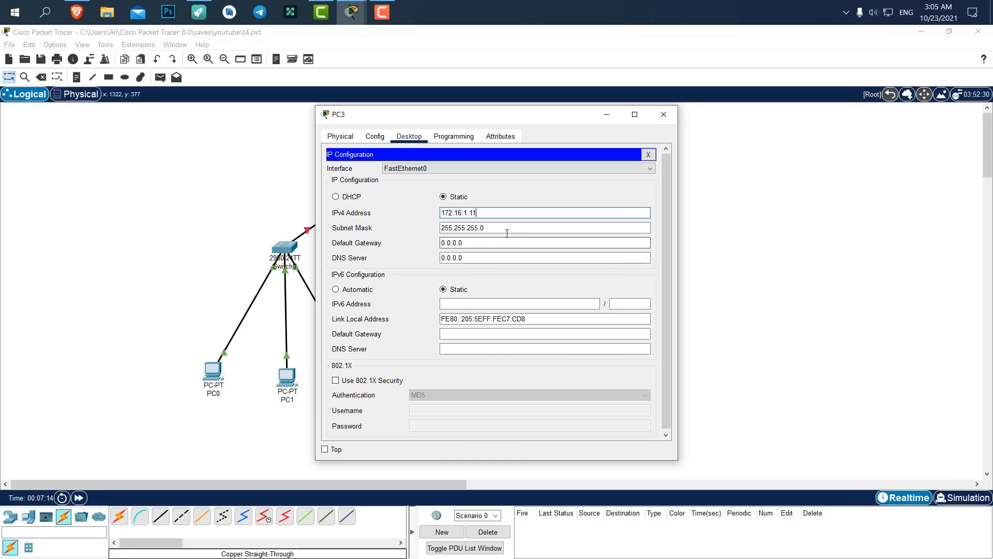
drag(492, 230, 408, 224)
key(BackSpace)
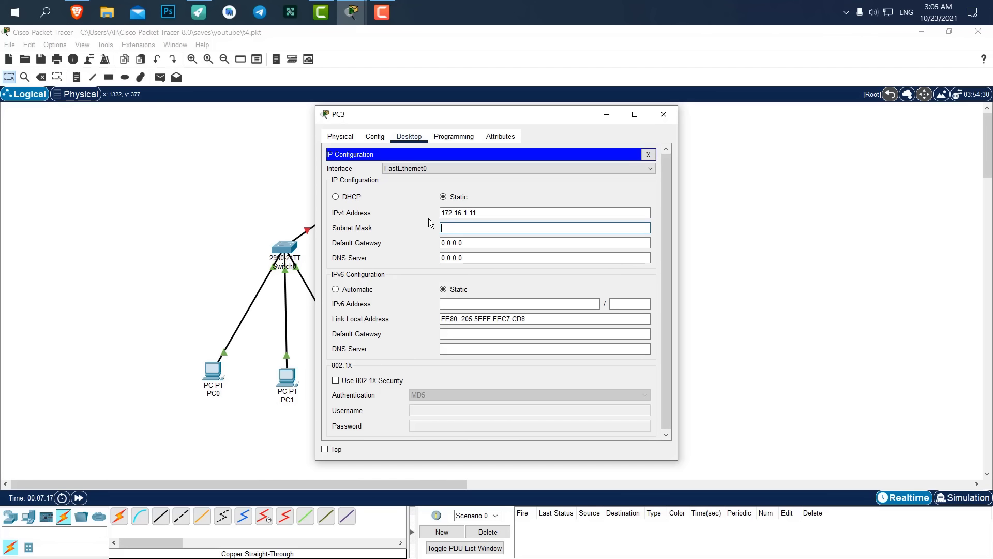
click(490, 210)
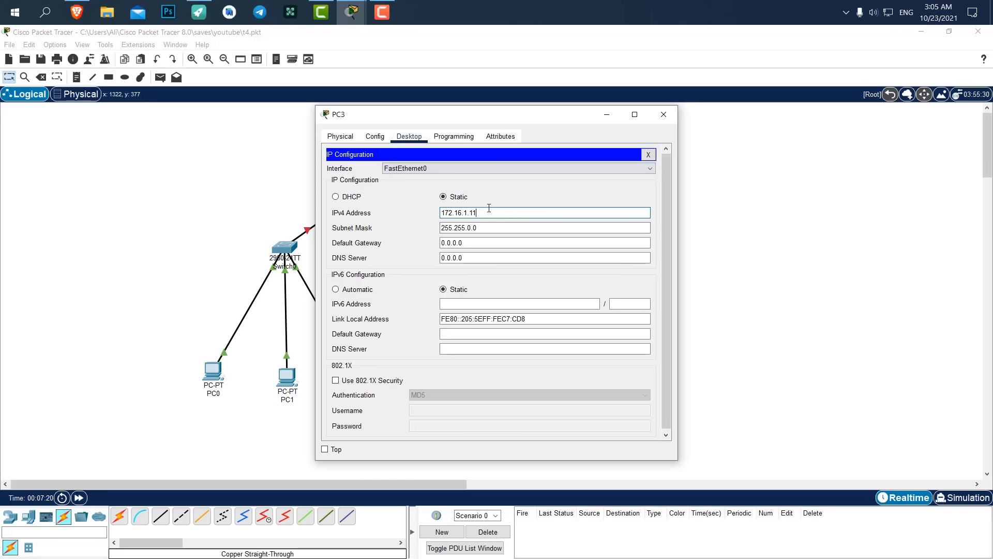
click(672, 111)
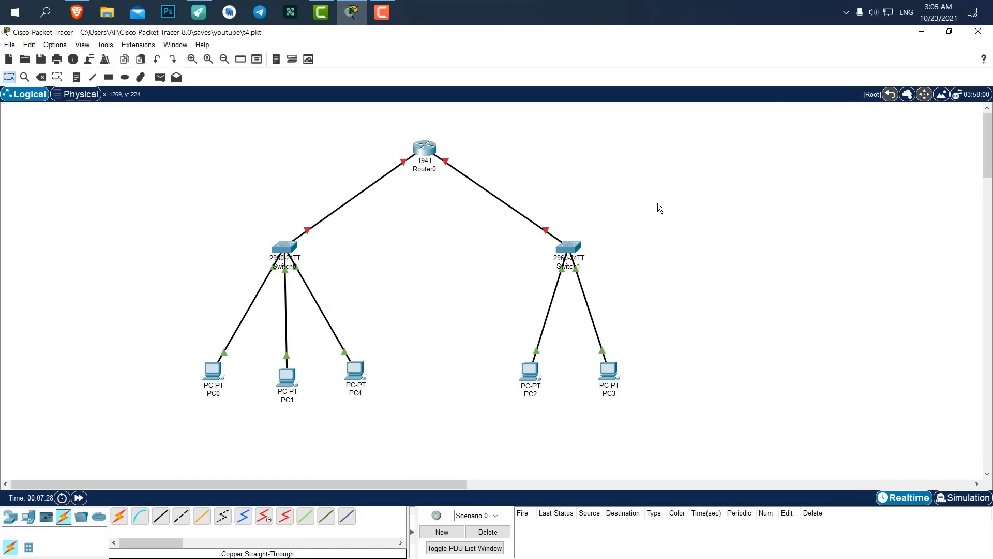
Open Router0's Config tab and display the GigabitEthernet0/0 interface settings.
drag(499, 125, 451, 138)
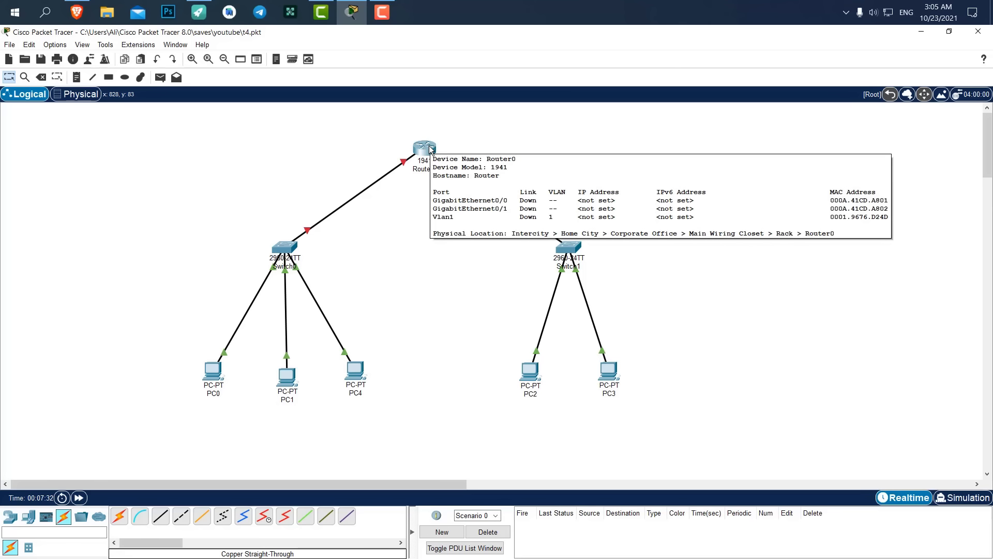
click(430, 149)
drag(455, 121, 675, 106)
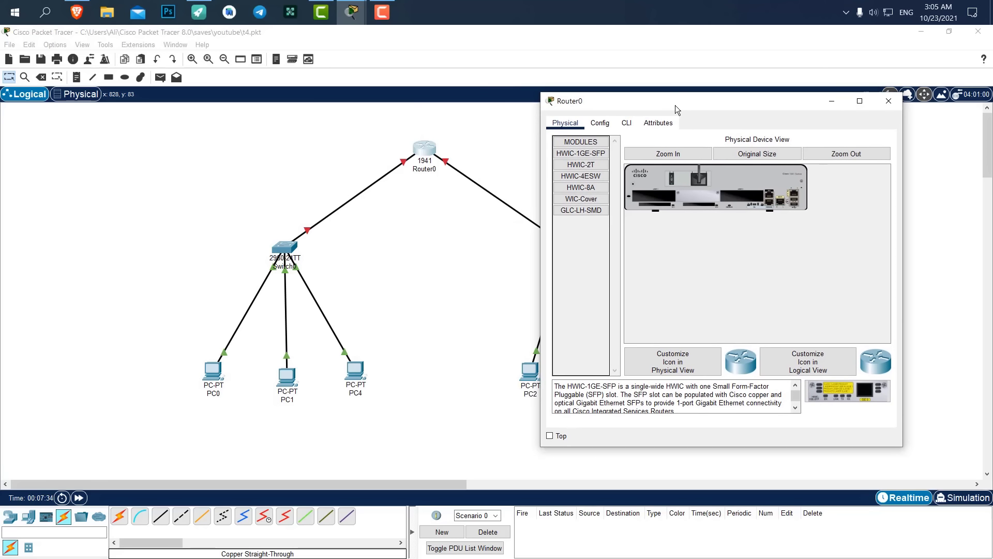
click(599, 124)
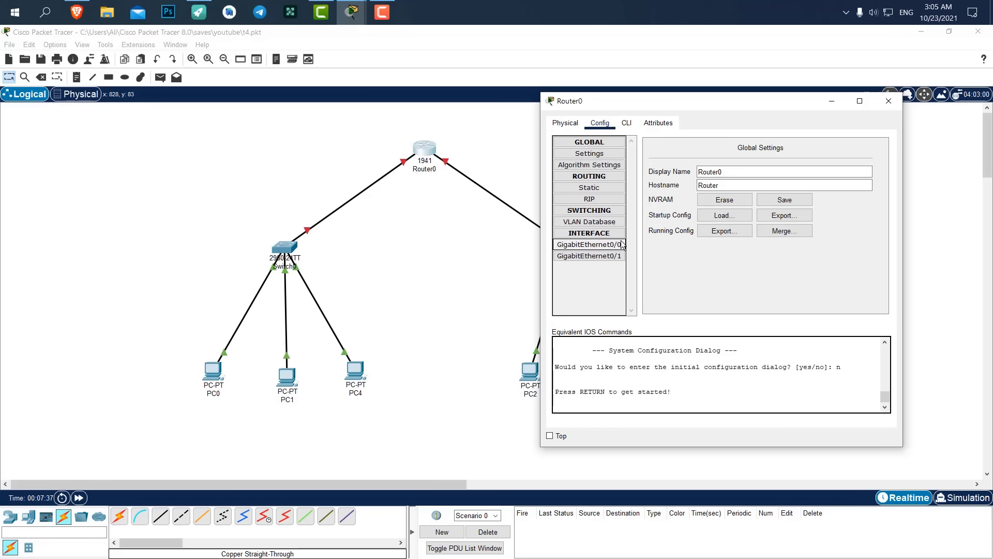
click(576, 246)
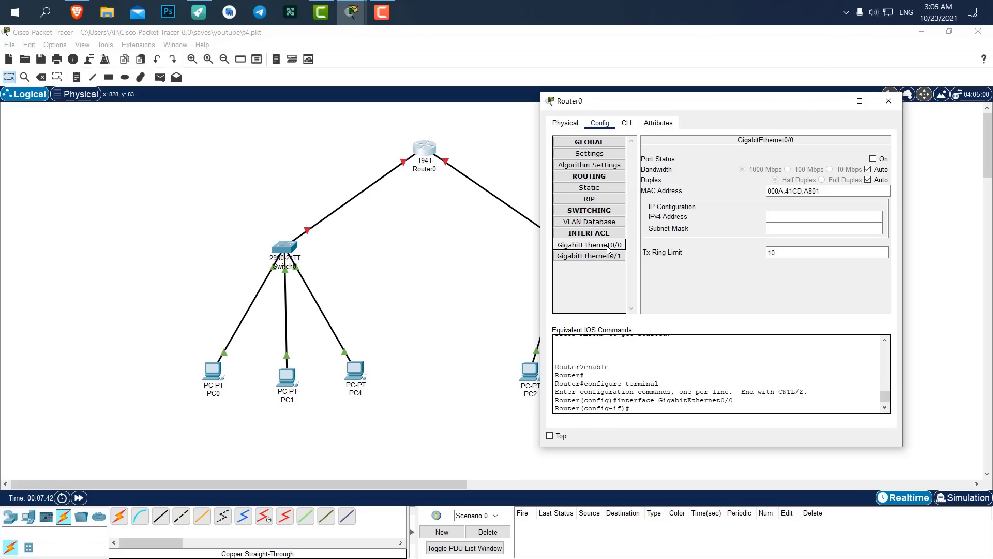
click(597, 256)
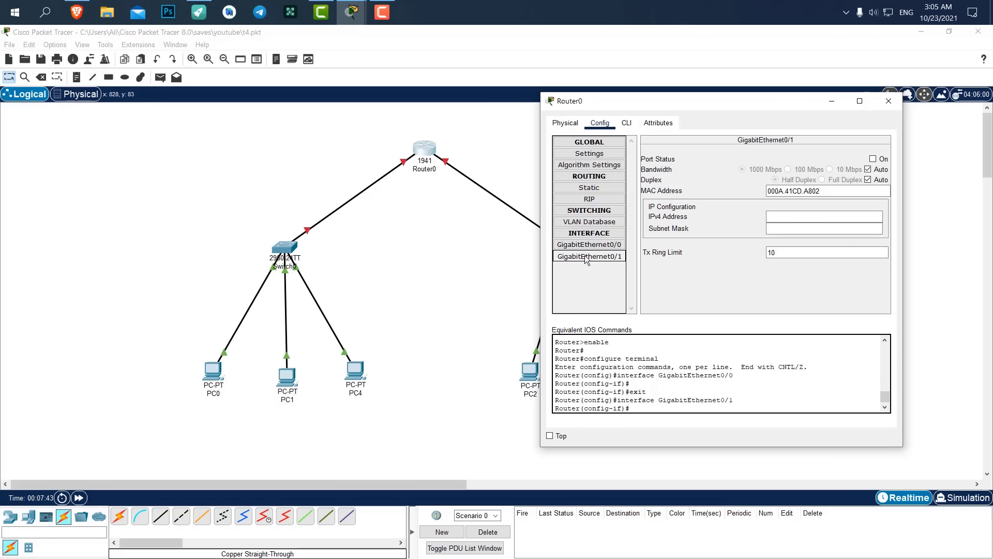
click(588, 247)
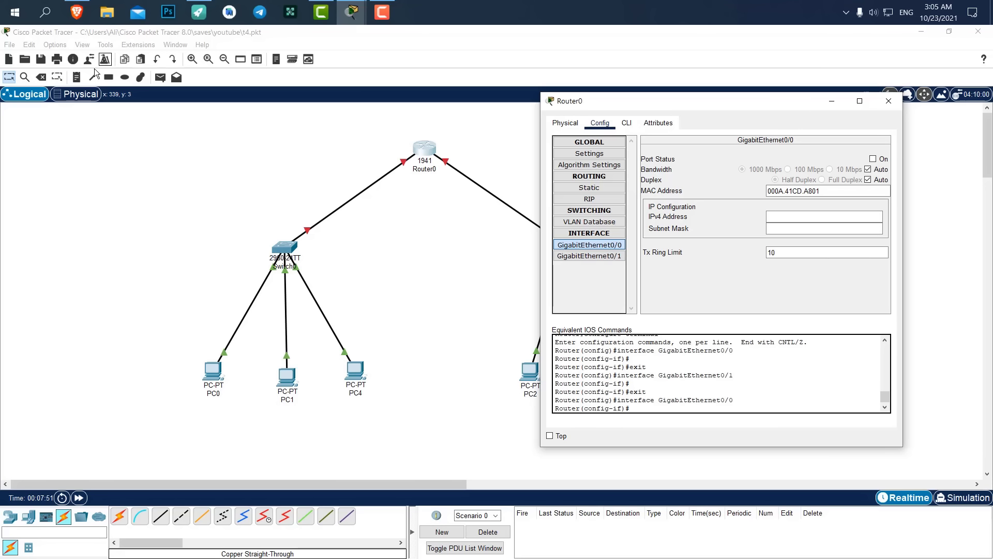
Add notes '192.168.1.1' left and '172.16.1.1' right of Router0, then position them.
click(76, 78)
click(234, 154)
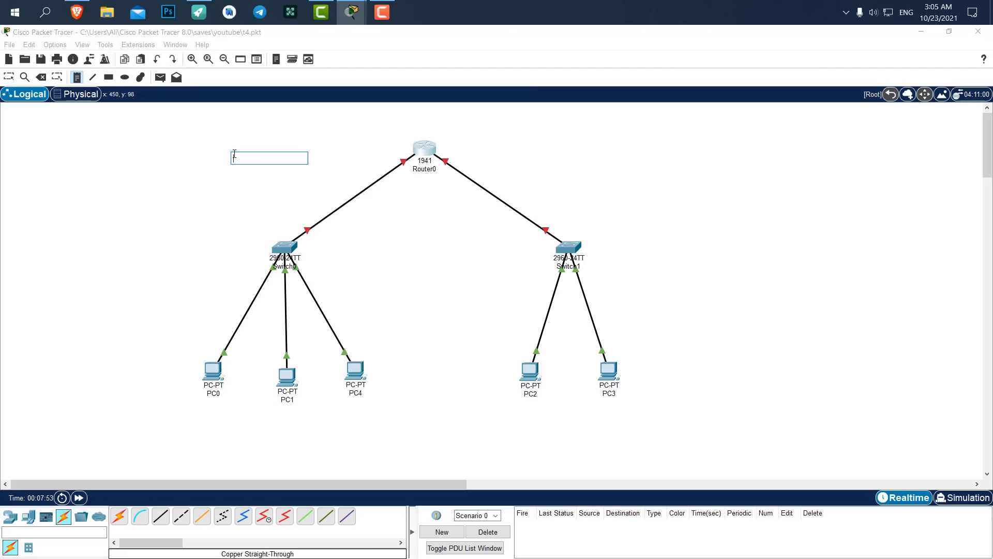
text(192.168.1.1)
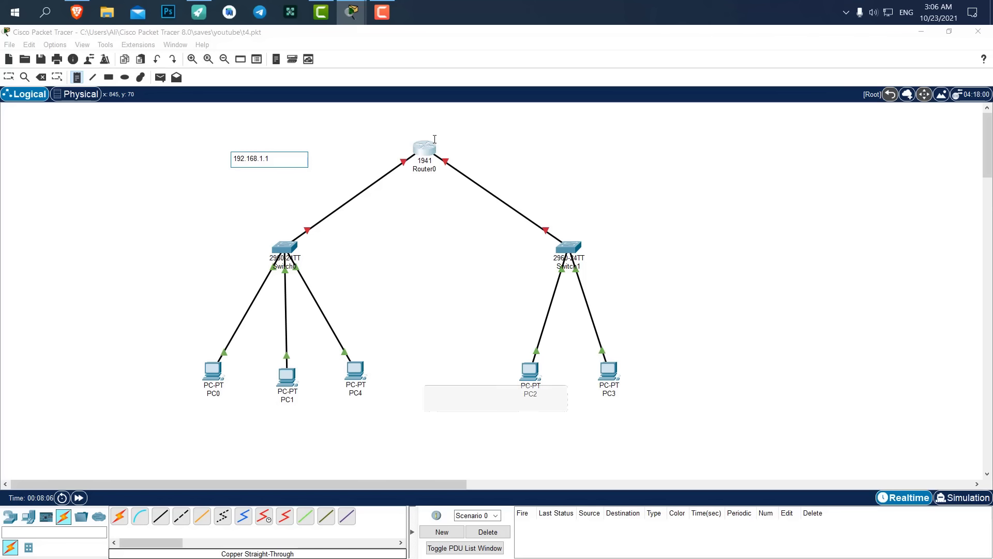
click(485, 150)
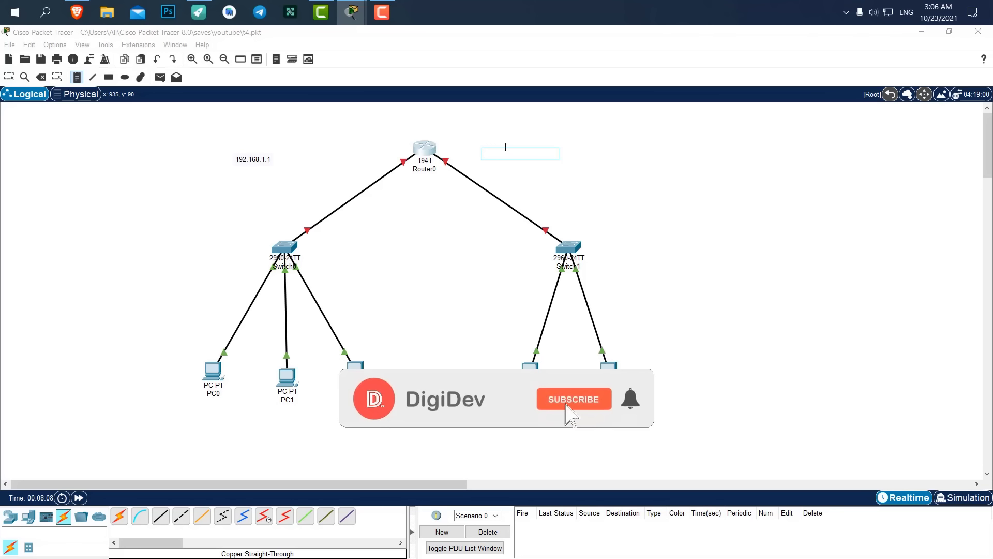
text(172.16.)
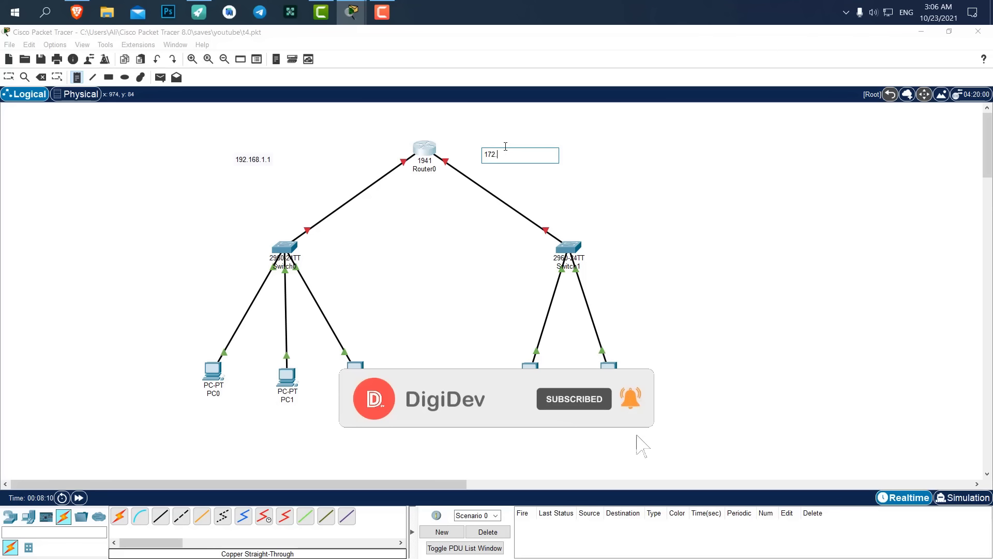
text(1)
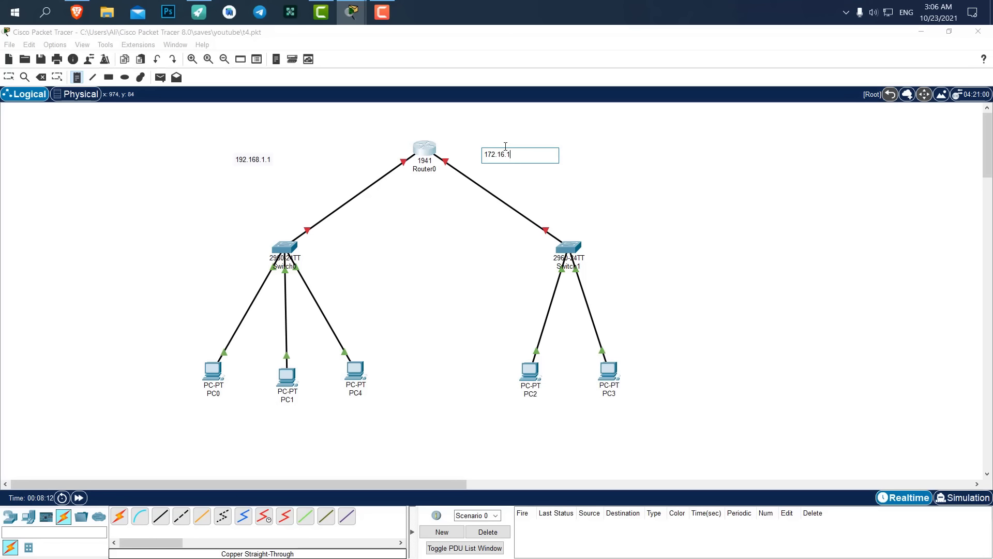
text(.1)
key(Return)
key(BackSpace)
click(11, 77)
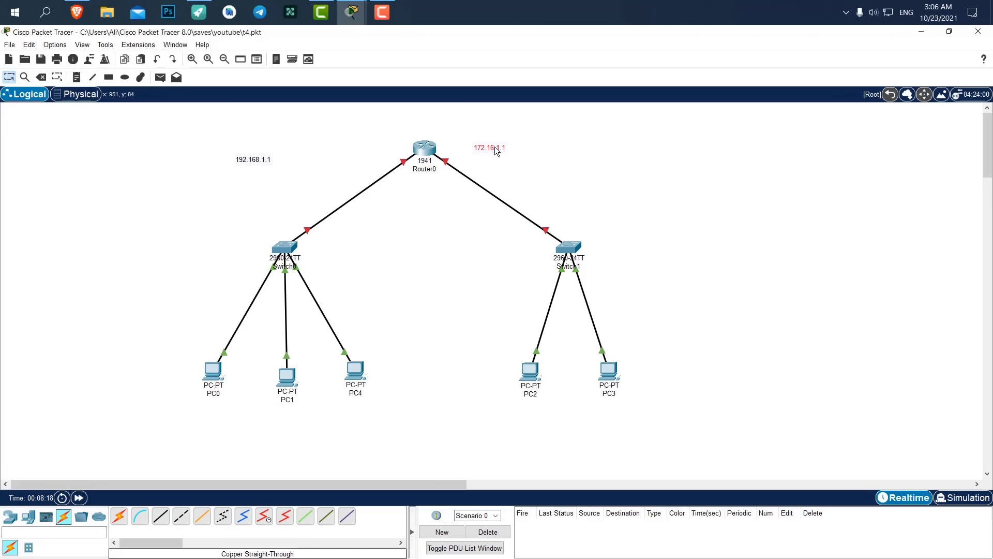
drag(256, 161, 366, 150)
Give Router0's GigabitEthernet0/0 192.168.1.1, mask 255.255.255.0, and turn the port on.
click(424, 147)
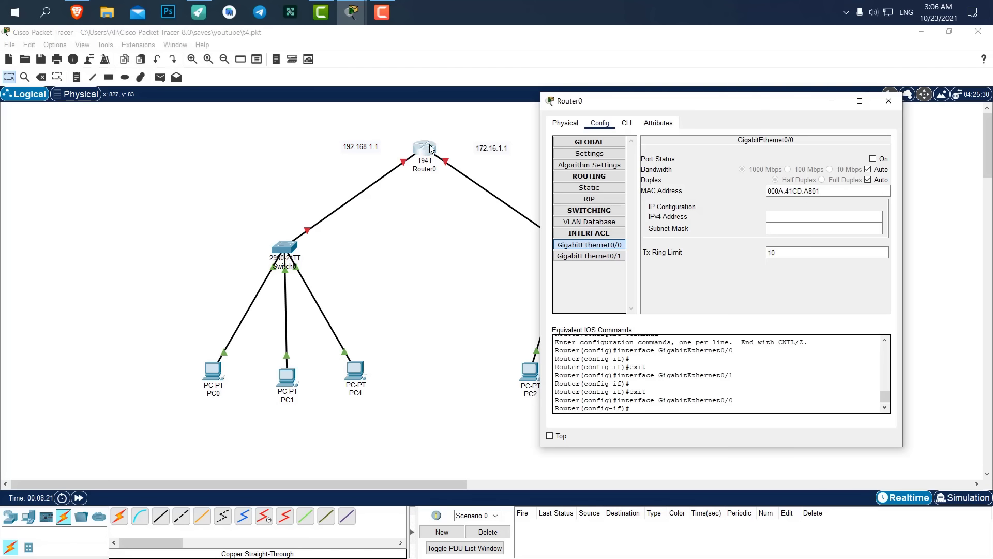
click(593, 249)
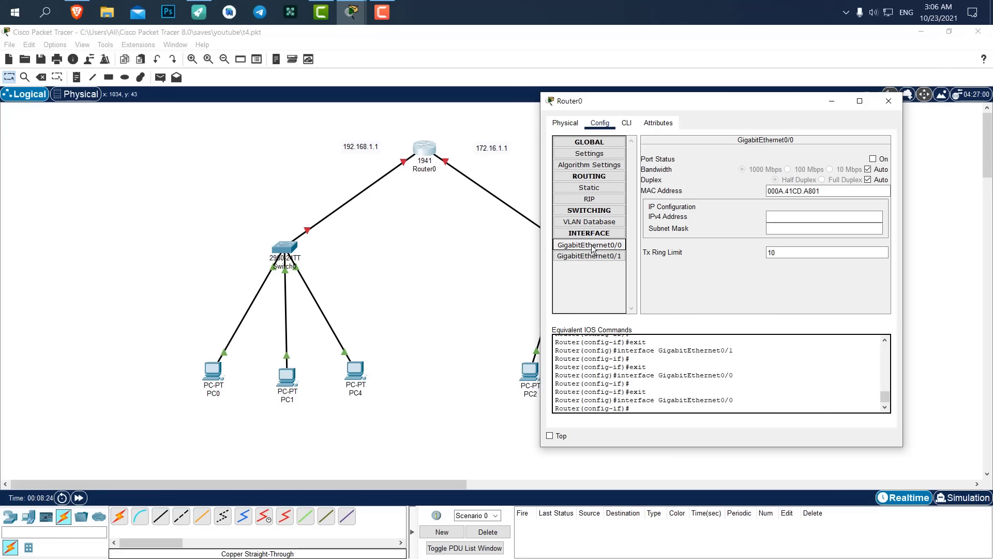
click(800, 218)
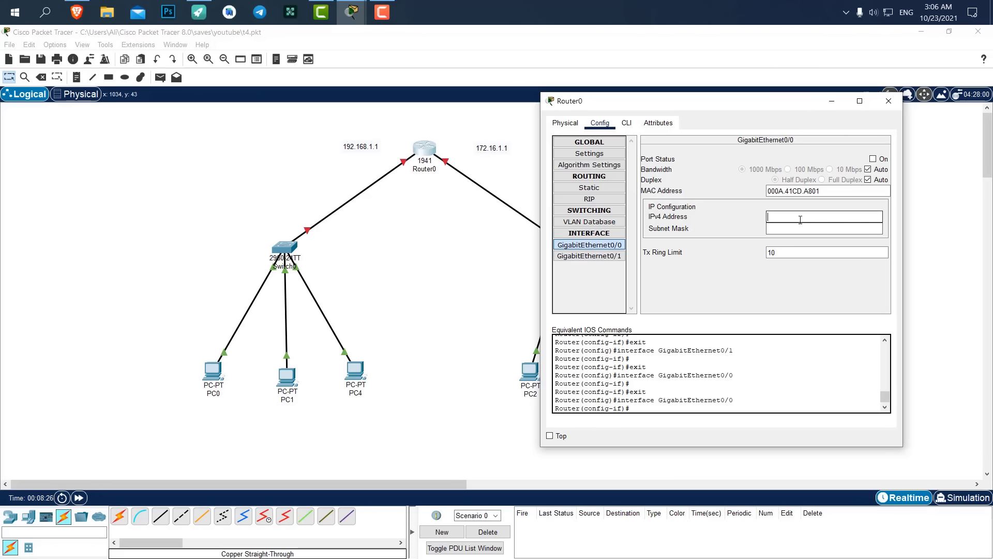
text(192.168.1.1)
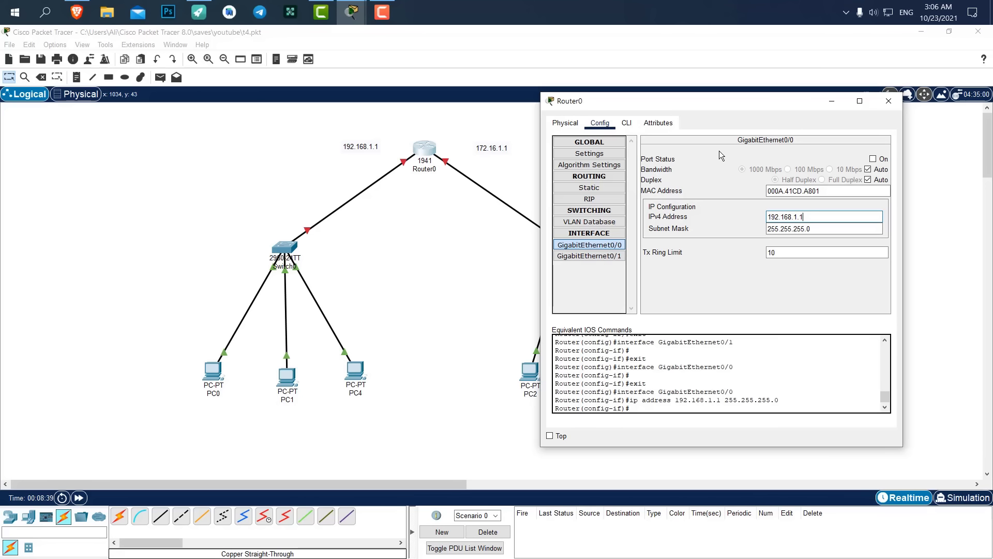
click(873, 158)
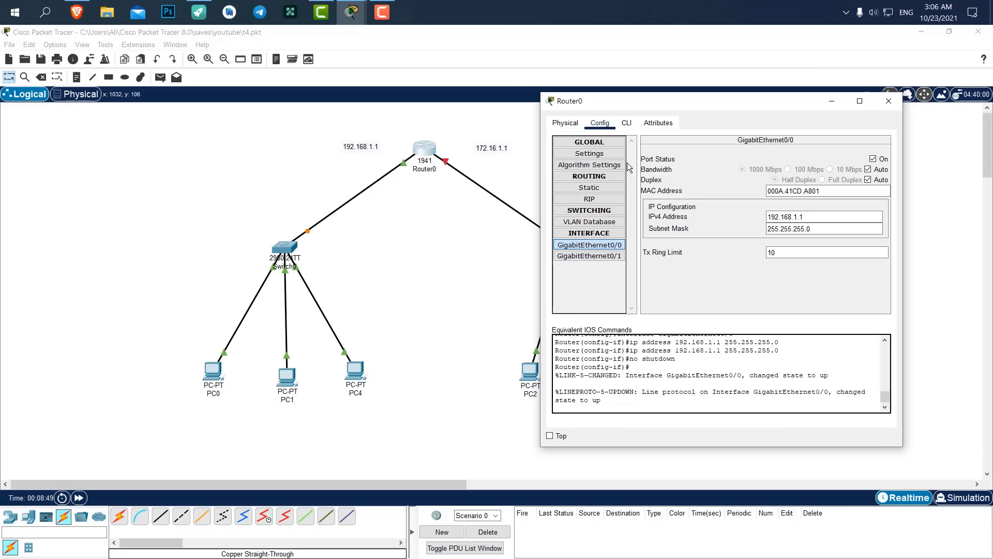
click(600, 257)
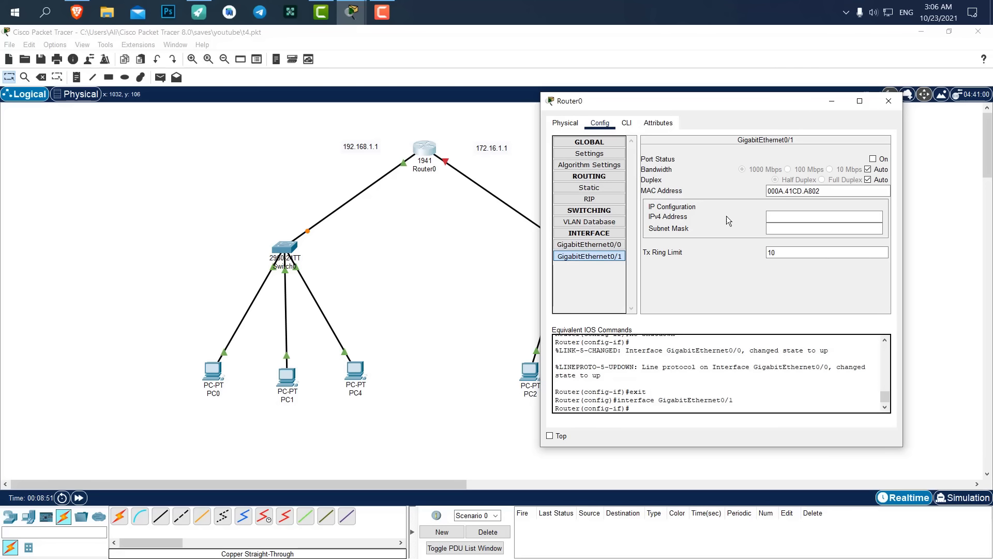
Give GigabitEthernet0/1 172.16.1.1 with mask 255.255.0.0, turn it on, and close Router0.
click(773, 217)
drag(650, 109, 683, 101)
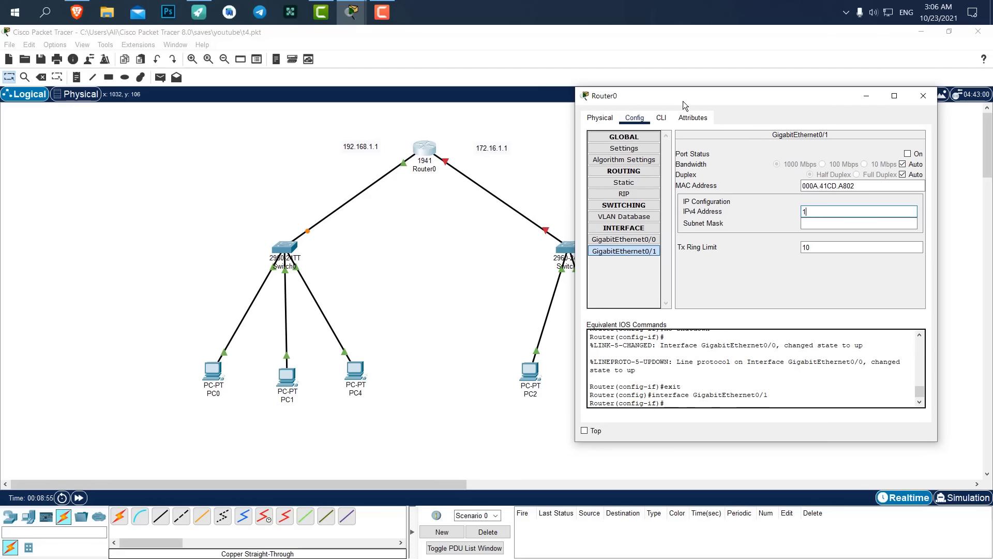
text(172.16.)
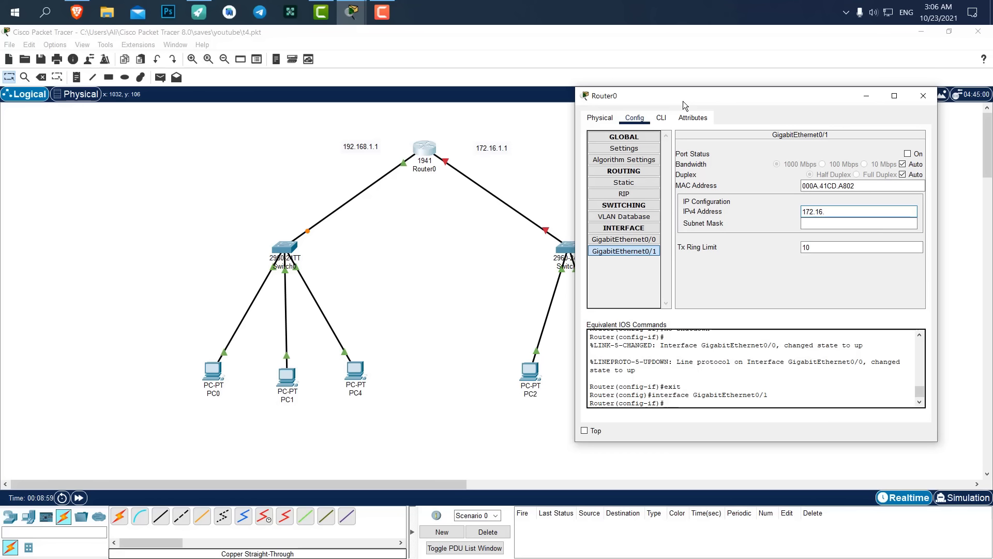
text(1.1)
key(Return)
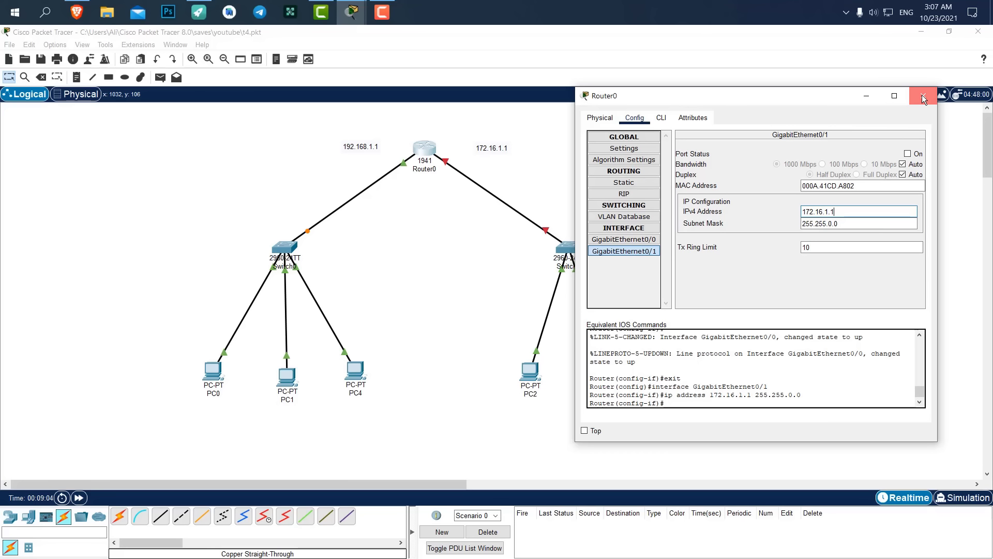
click(907, 154)
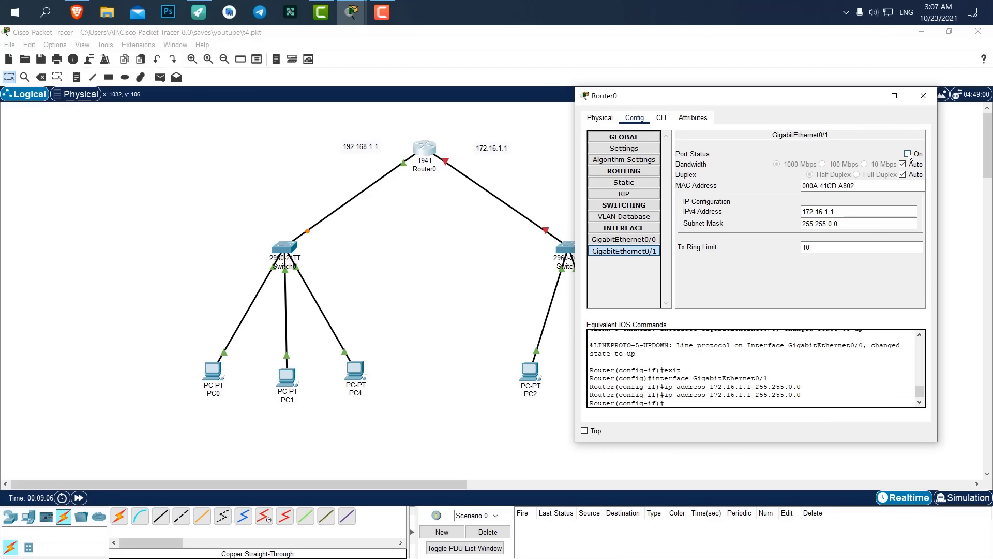
click(926, 96)
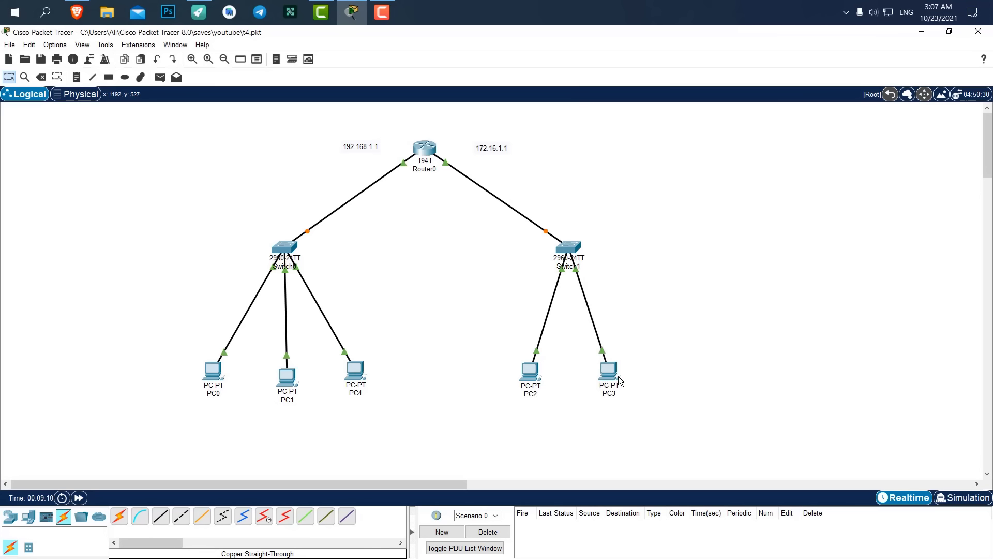
Change PC2's default gateway from 0.0.0.0 to 192.168.1.1.
click(533, 371)
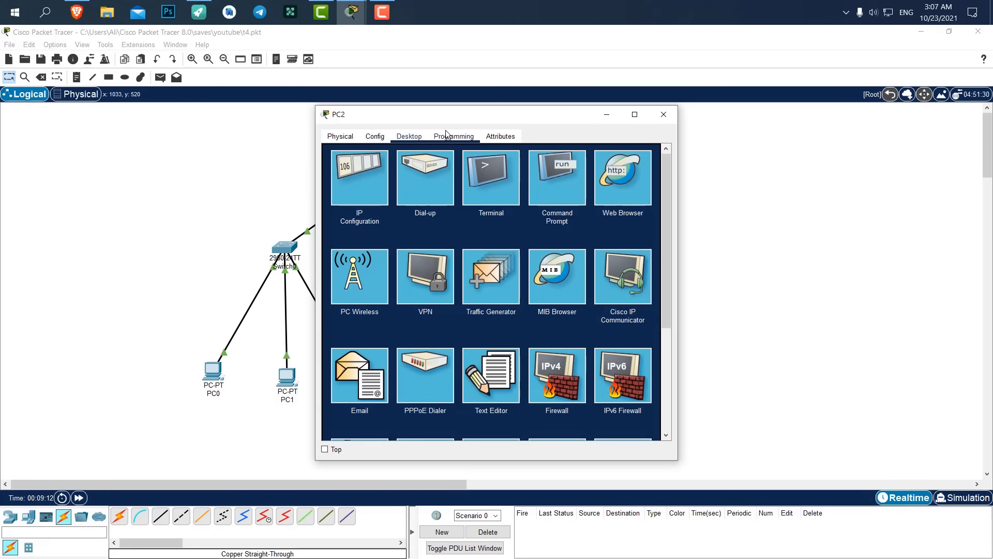
click(357, 166)
drag(409, 119, 716, 101)
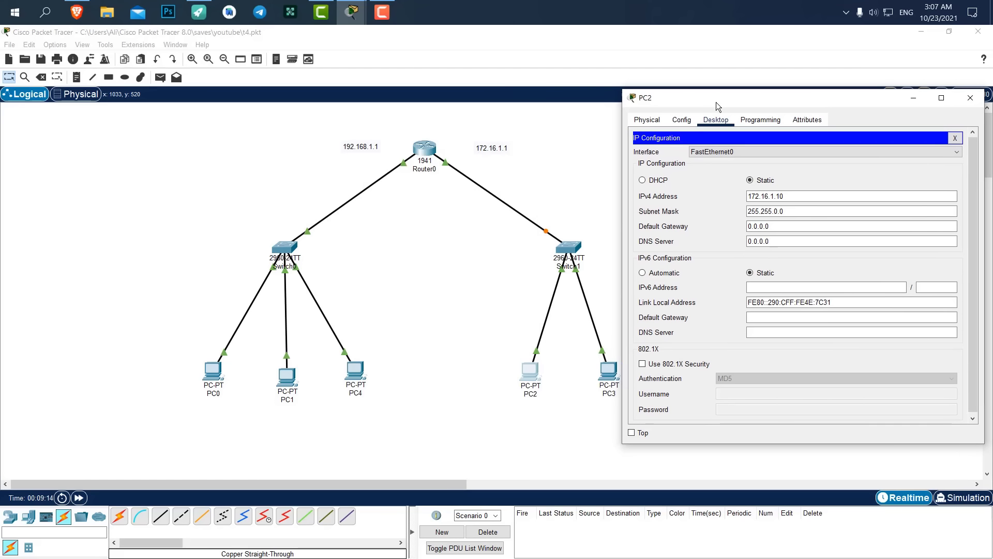
drag(773, 226, 738, 226)
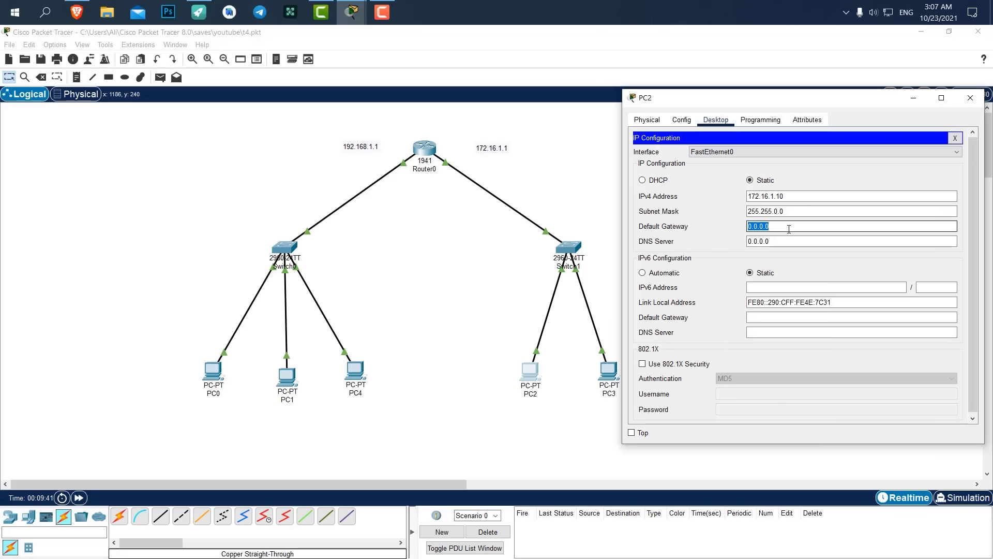
text(192.168.1.1)
Replace PC3's default gateway with a new router address.
click(606, 359)
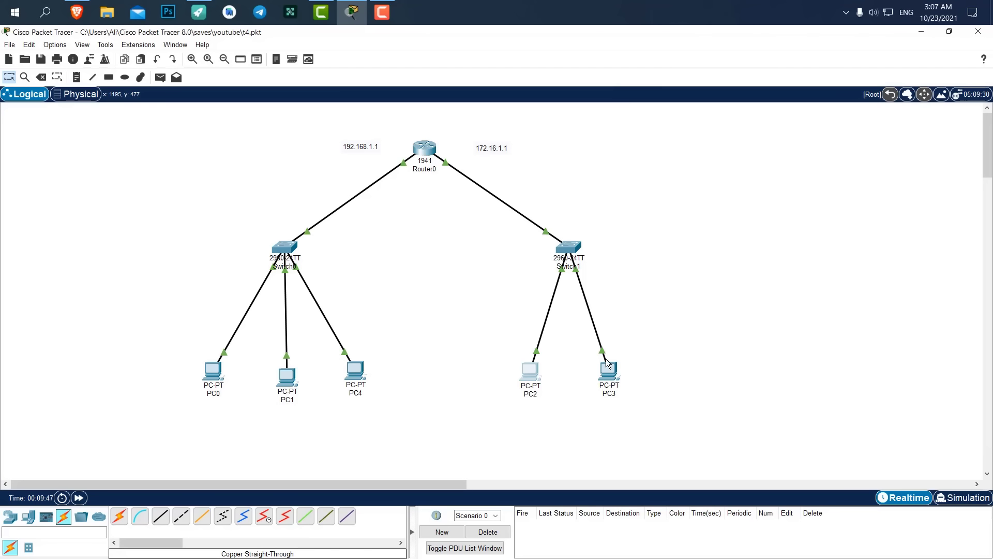
click(607, 359)
click(345, 178)
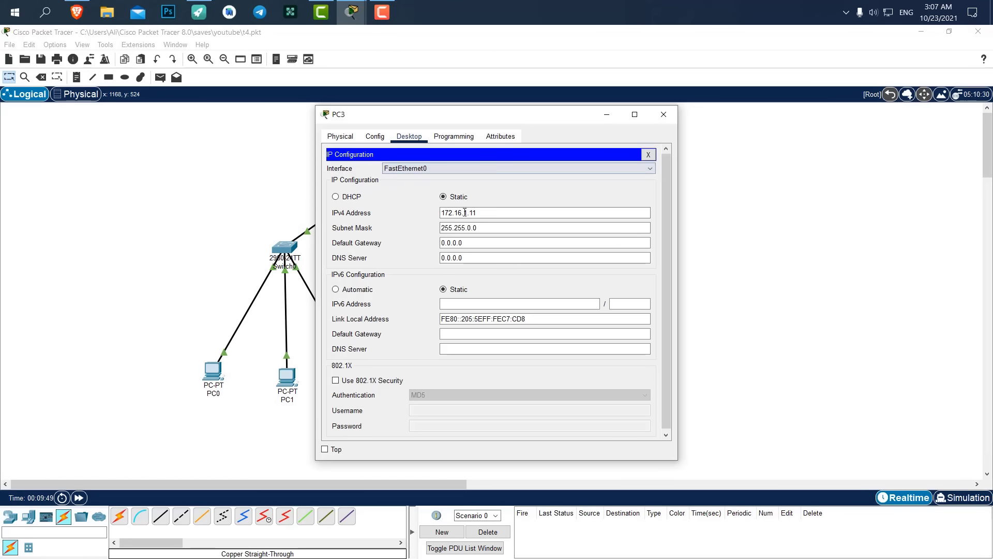
click(479, 239)
drag(470, 241, 410, 239)
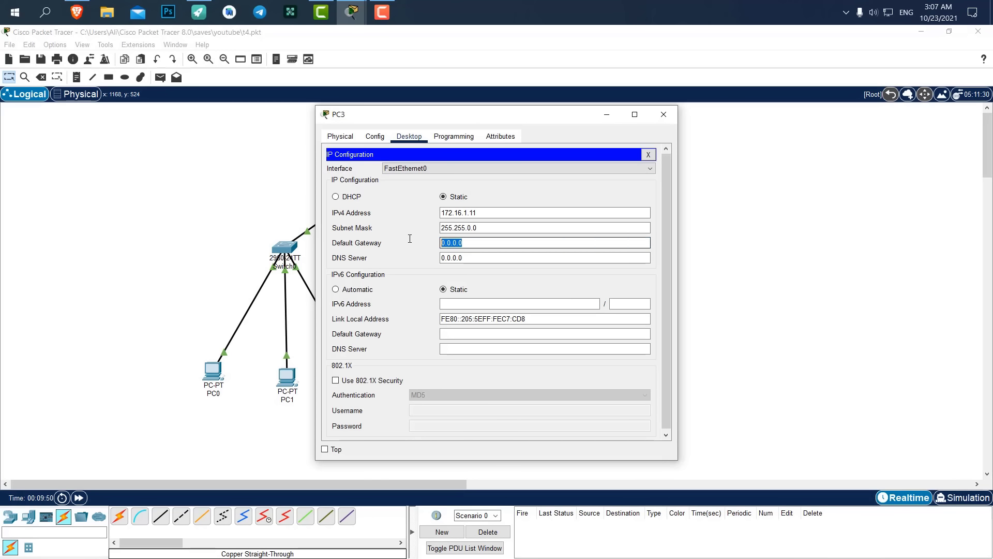
text(192.)
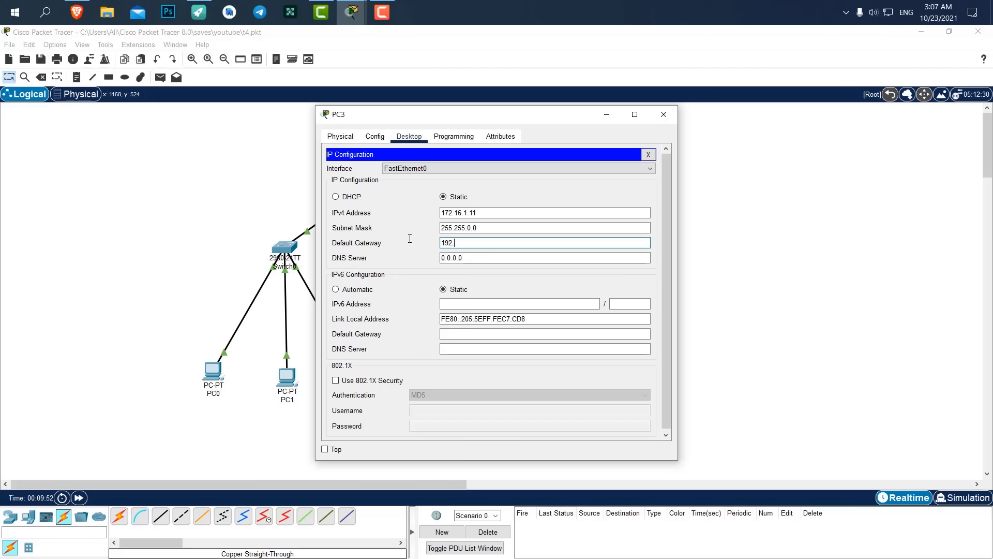
text(168.1.1)
click(664, 114)
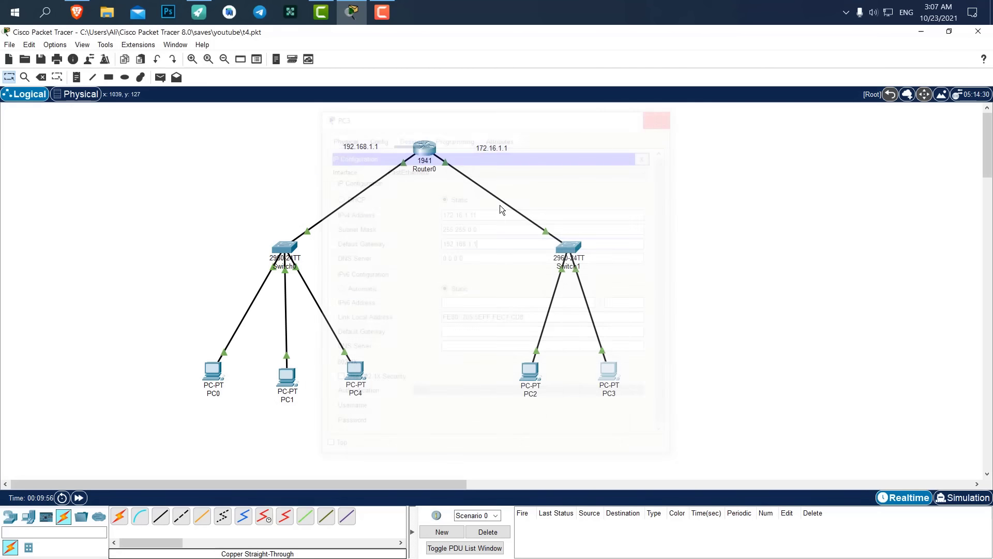
Set PC4's default gateway to 172.16.1.1 and copy the address.
click(355, 370)
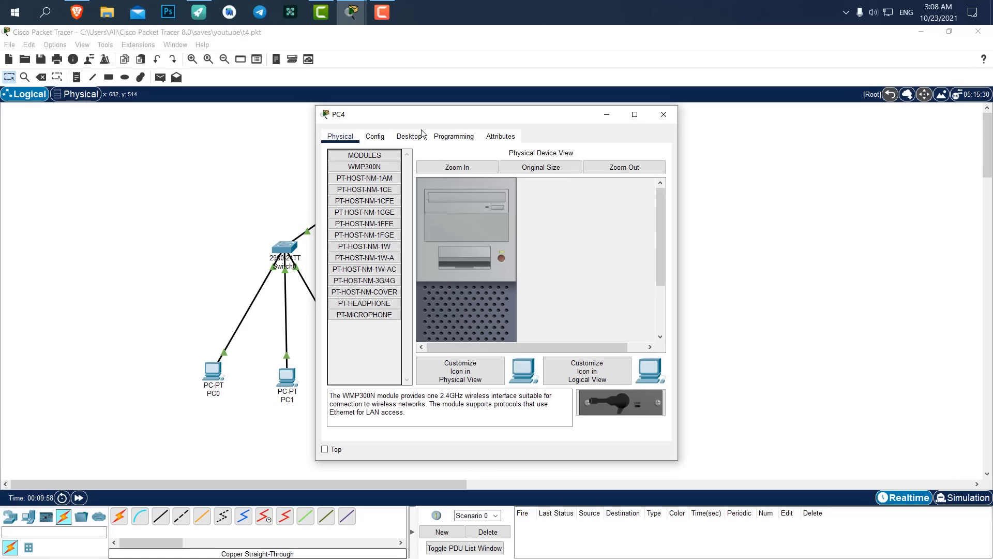
click(402, 138)
click(360, 171)
click(473, 213)
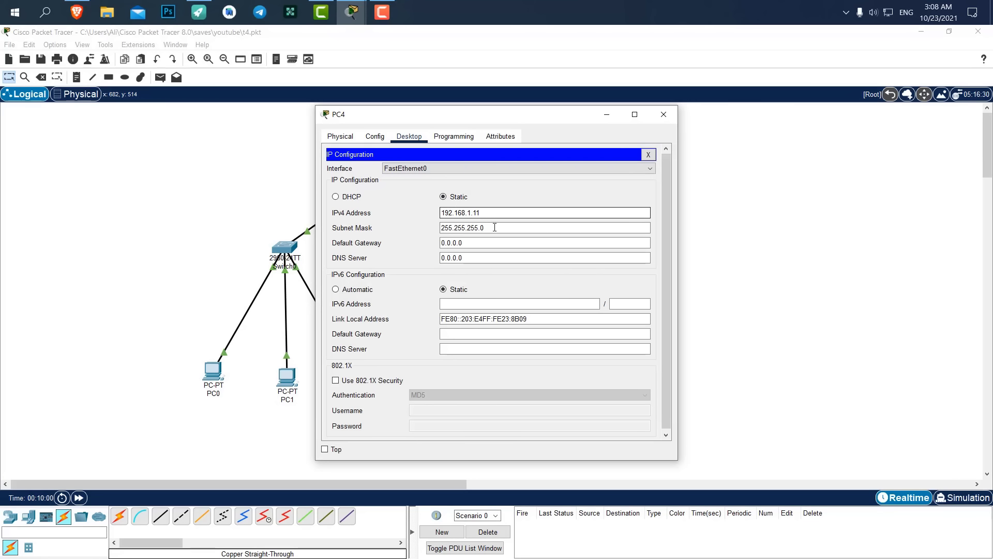
click(472, 228)
click(471, 243)
drag(471, 243, 382, 244)
text(17)
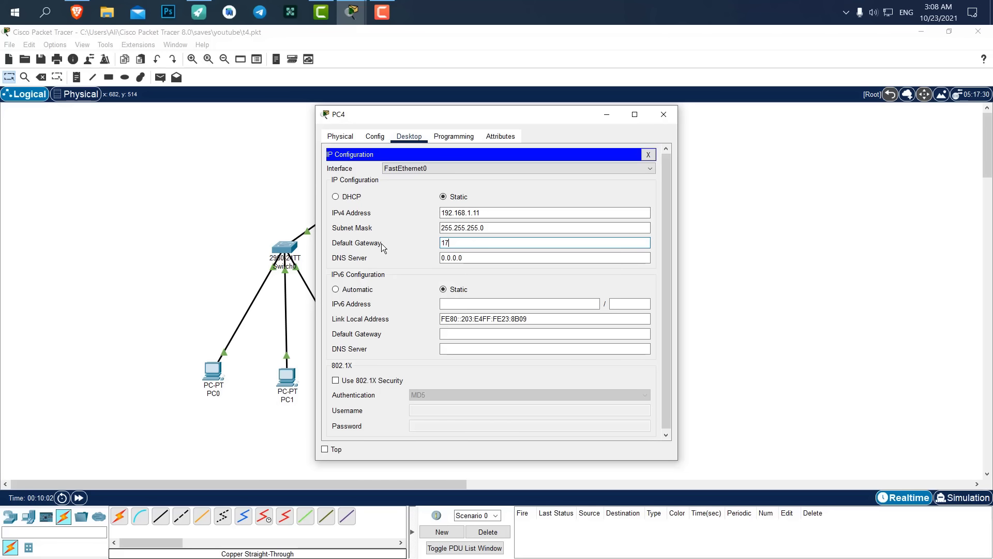
text(2.16.1)
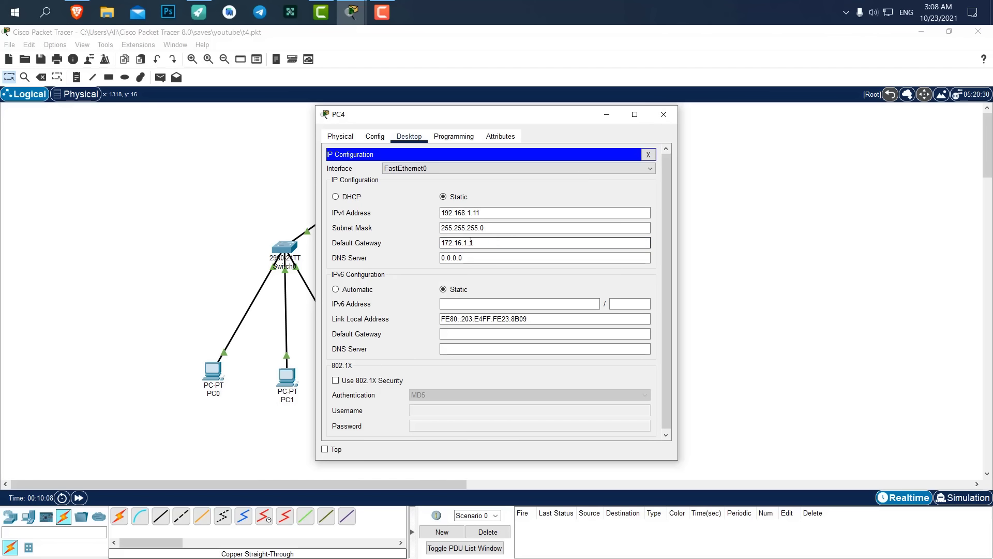
drag(488, 244, 405, 235)
key(ctrl+c)
click(657, 123)
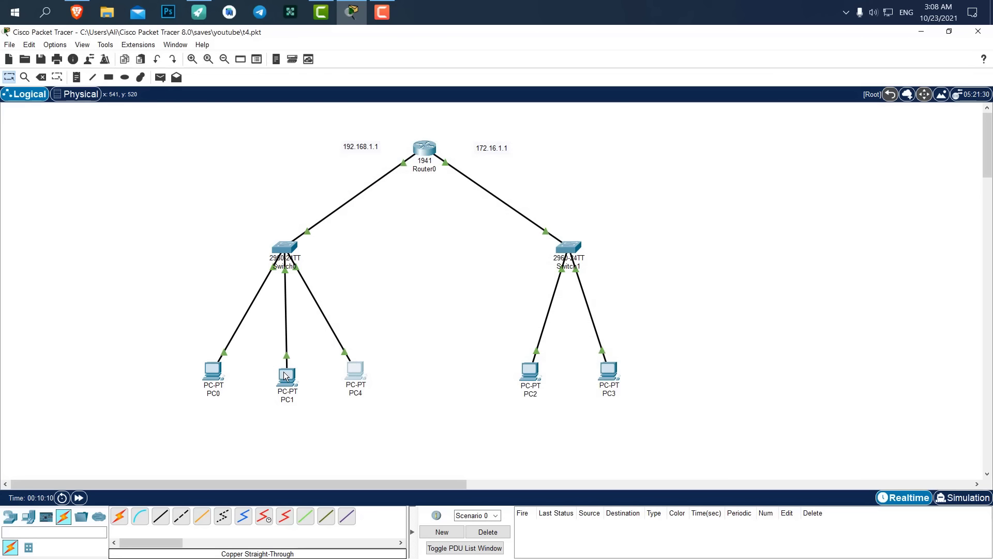
Paste gateway 172.16.1.1 into the Default Gateway of PC1 and PC0.
click(287, 377)
click(409, 136)
click(365, 175)
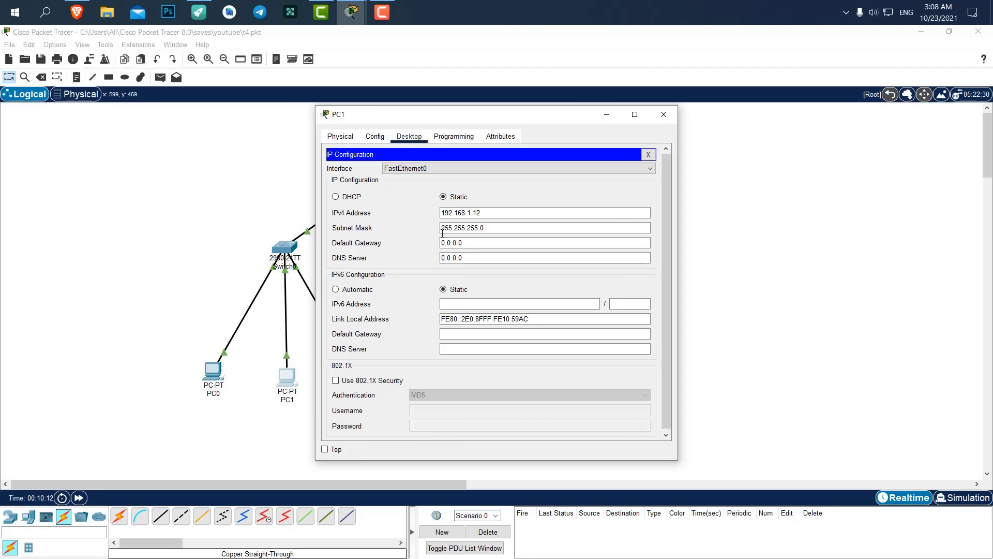
double_click(451, 243)
key(ctrl+v)
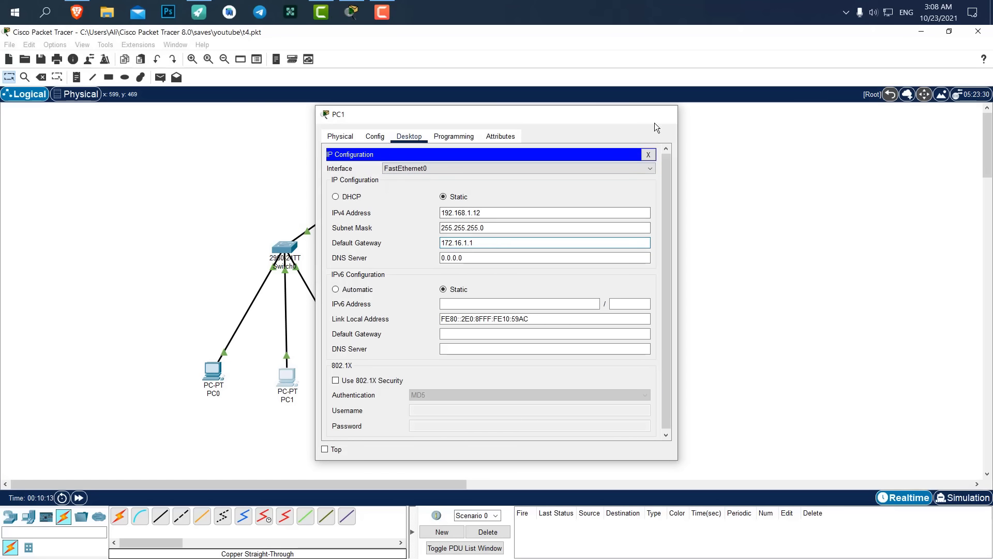
click(664, 114)
click(212, 367)
click(417, 137)
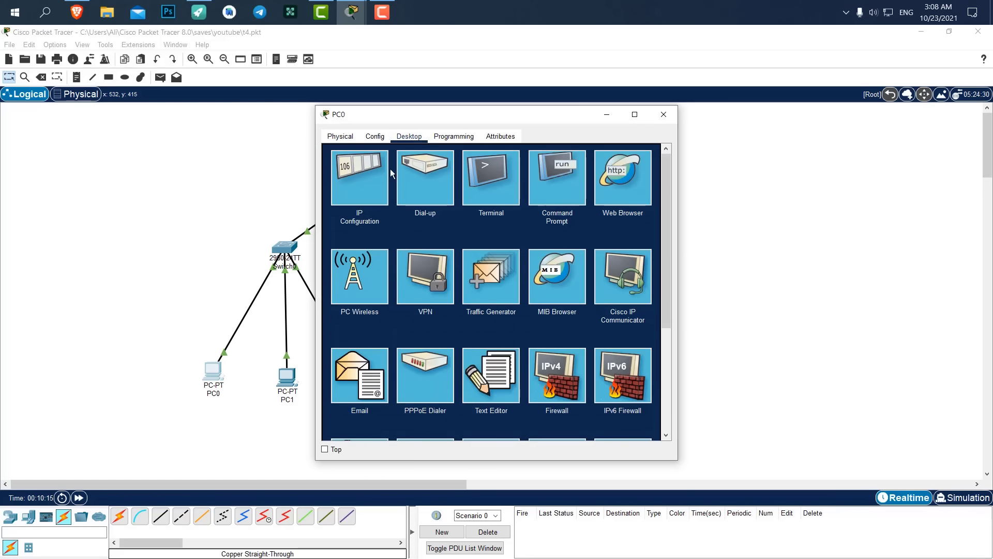
click(372, 173)
double_click(478, 242)
text(192.168.1.1)
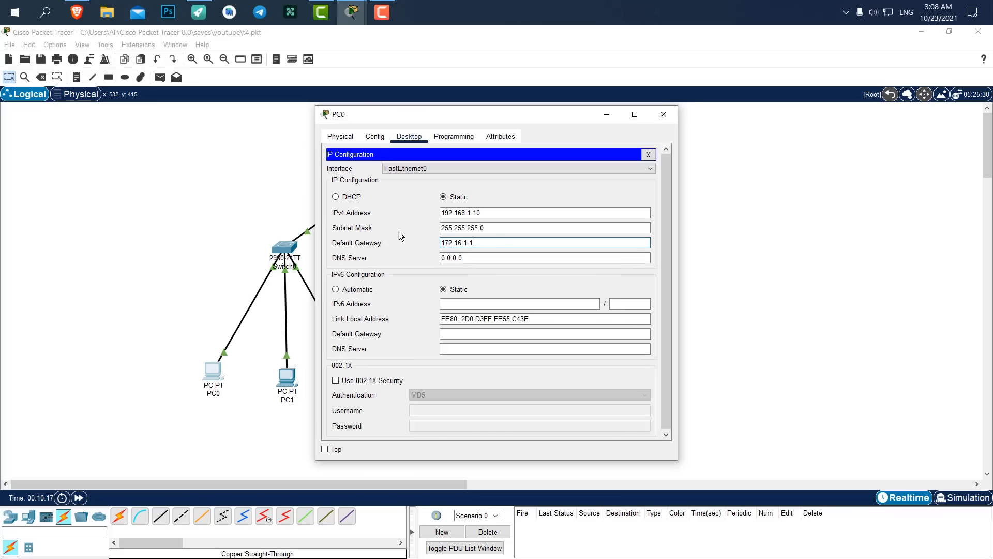
click(666, 118)
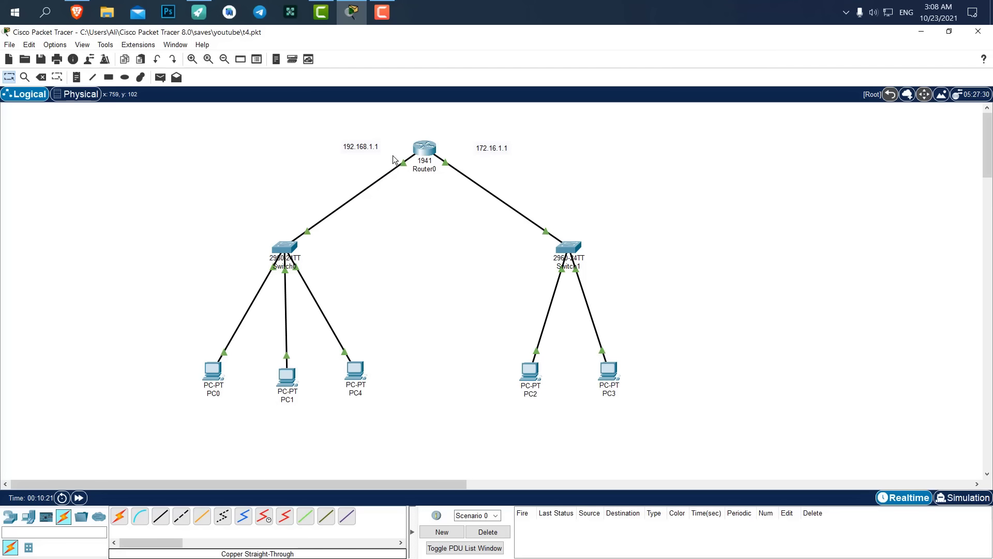
From PC3's command prompt, ping 192.168.1.10 and get 3 of 4 replies.
click(614, 376)
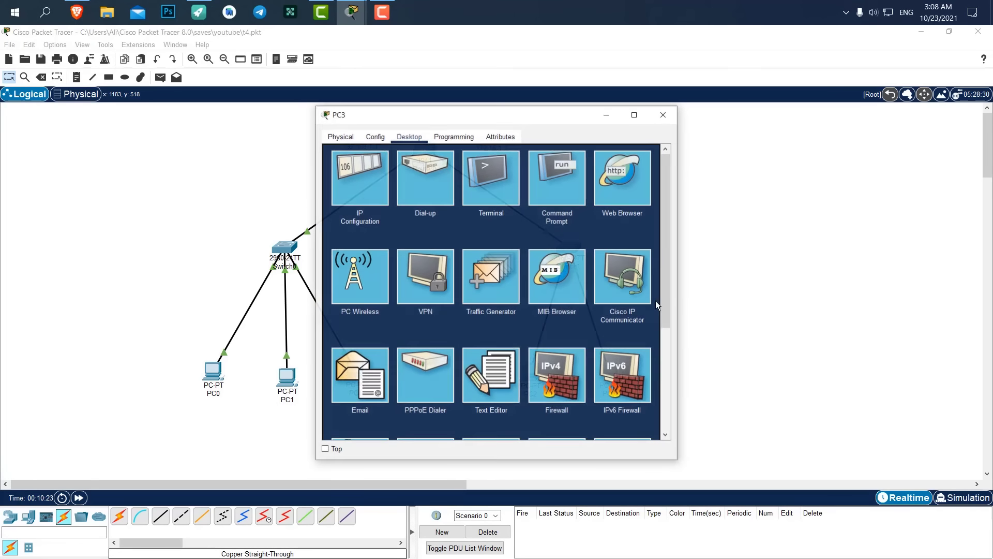
click(560, 184)
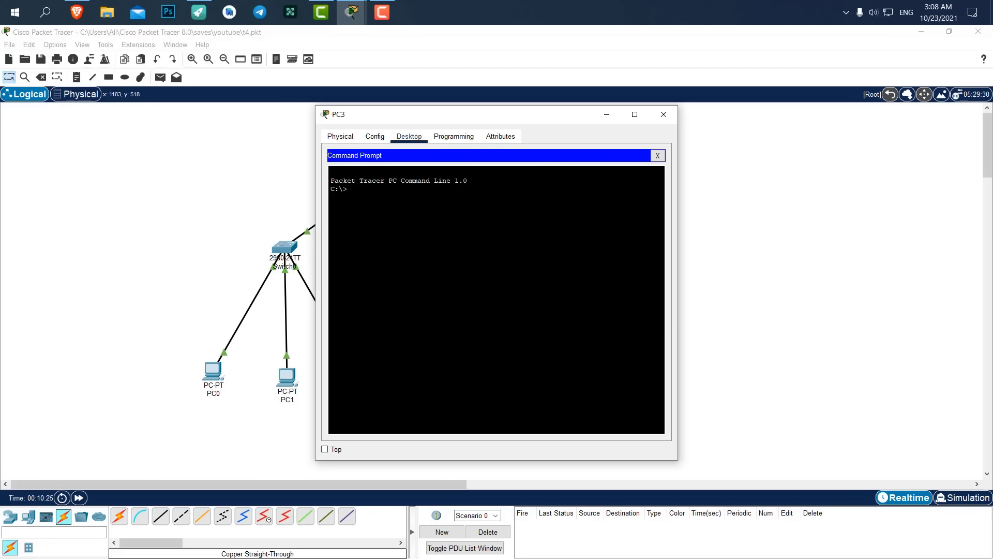
text(ping 192.168.1.10)
key(Return)
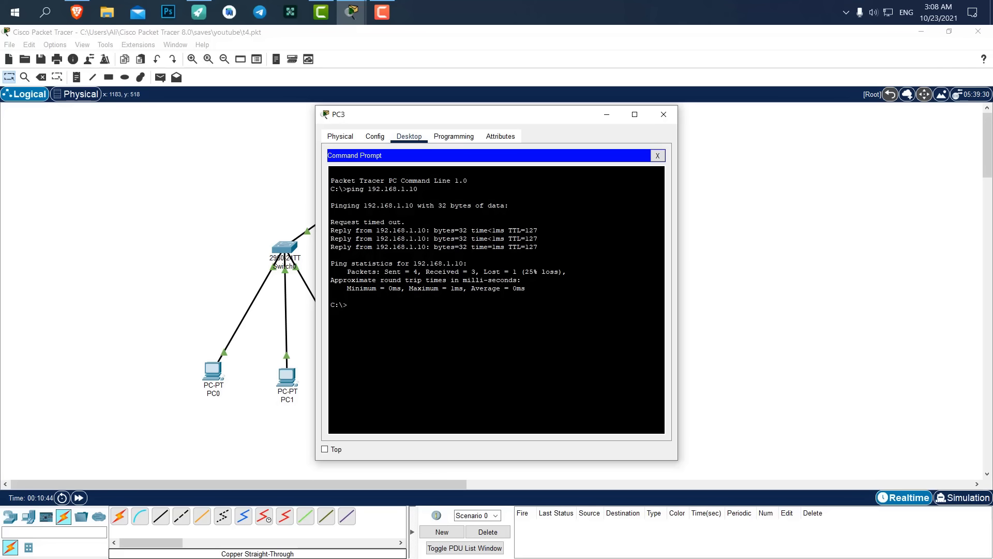
drag(438, 120, 720, 115)
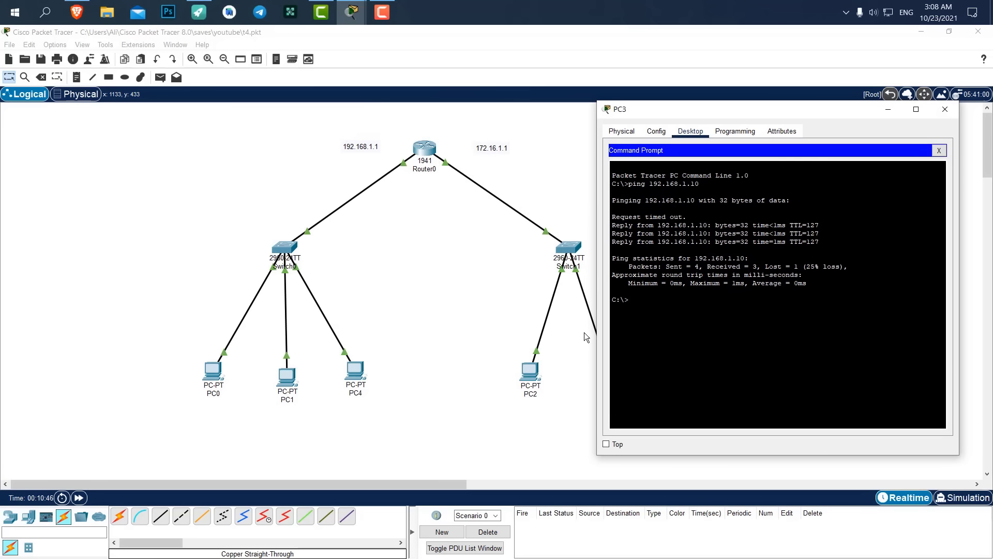
click(945, 109)
click(530, 370)
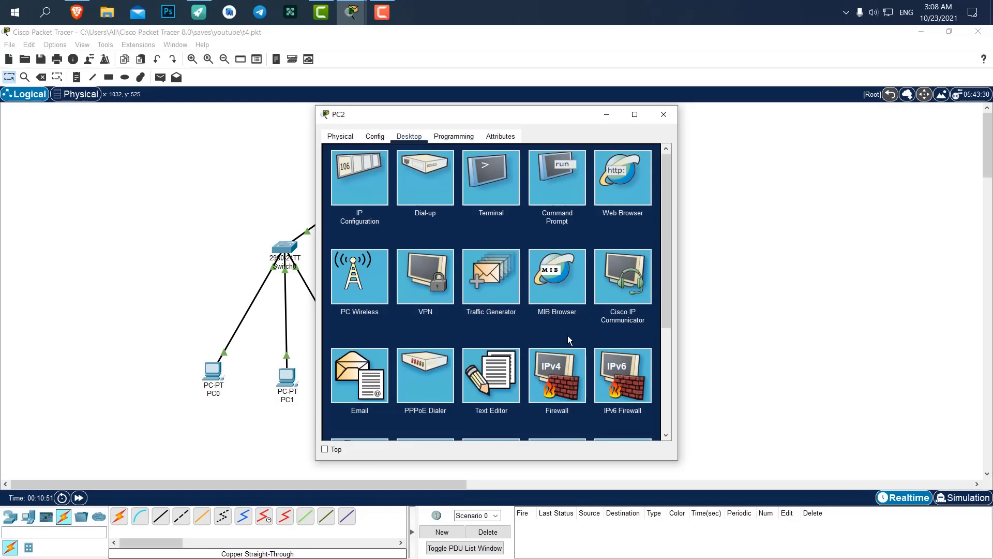
click(671, 113)
In Simulation mode, send a simple PDU from PC1 to PC3, play it, then reset.
click(968, 499)
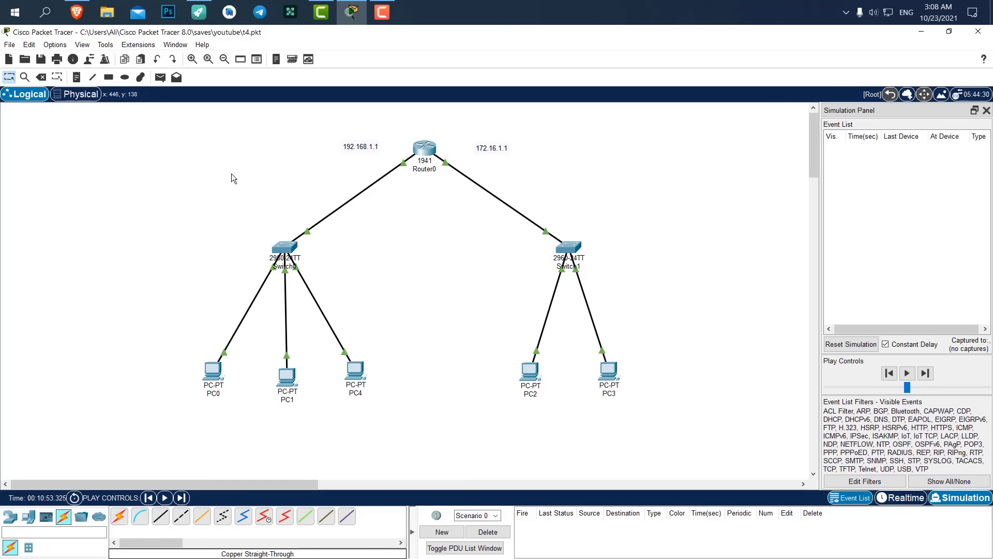
click(160, 77)
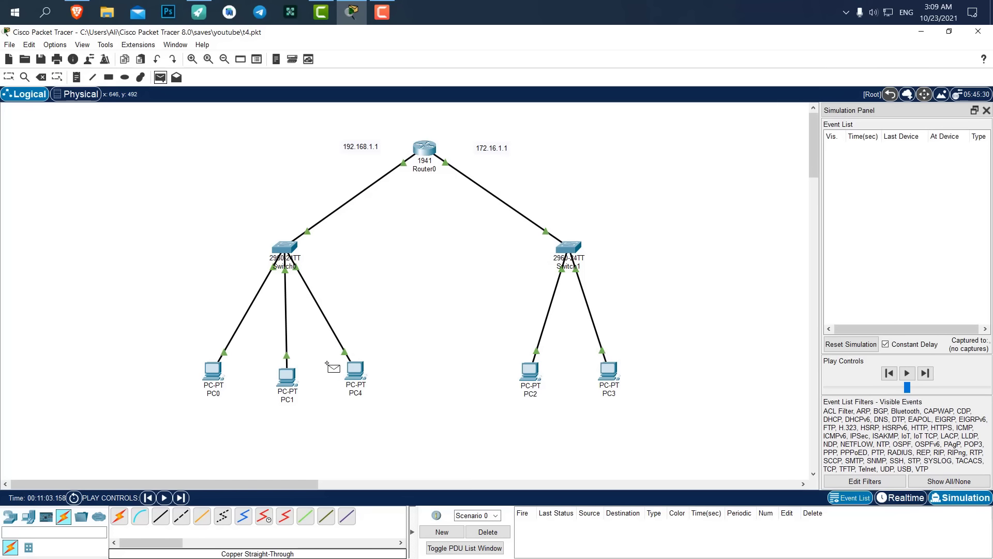
click(285, 376)
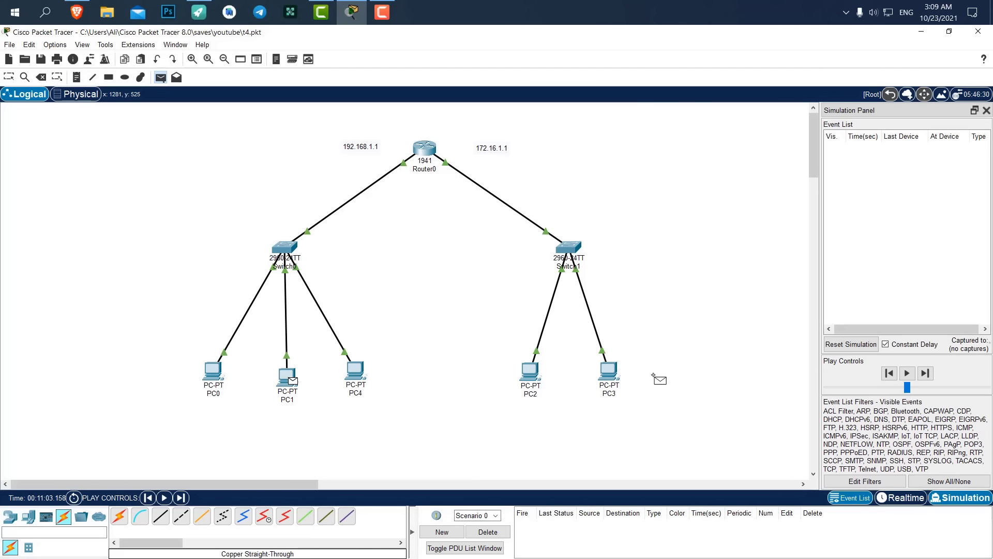
click(614, 375)
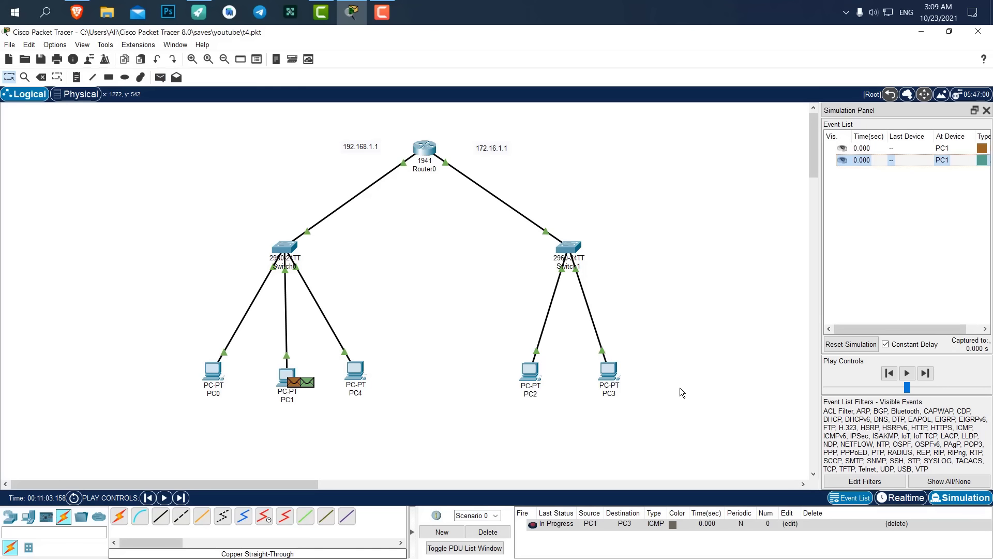
click(907, 373)
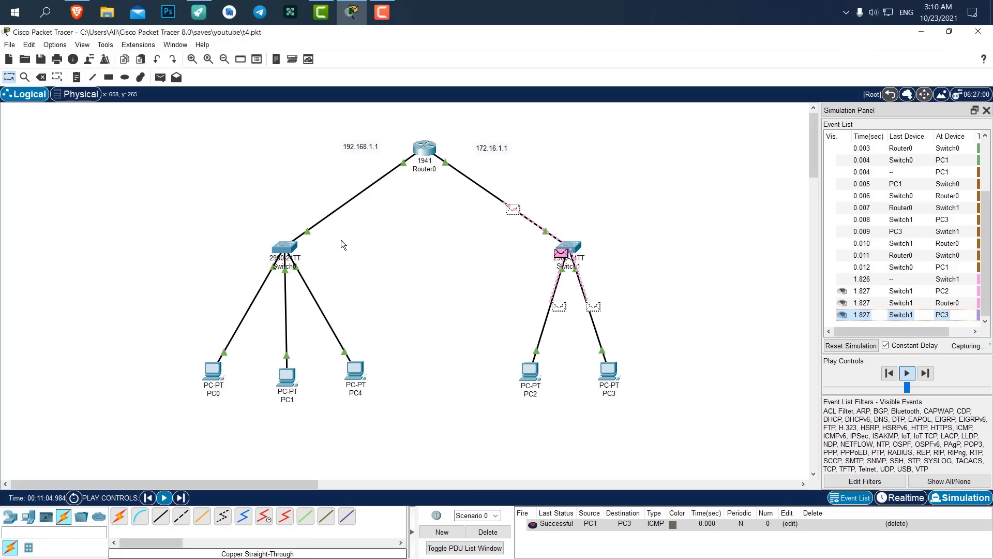
mouse_move(572, 255)
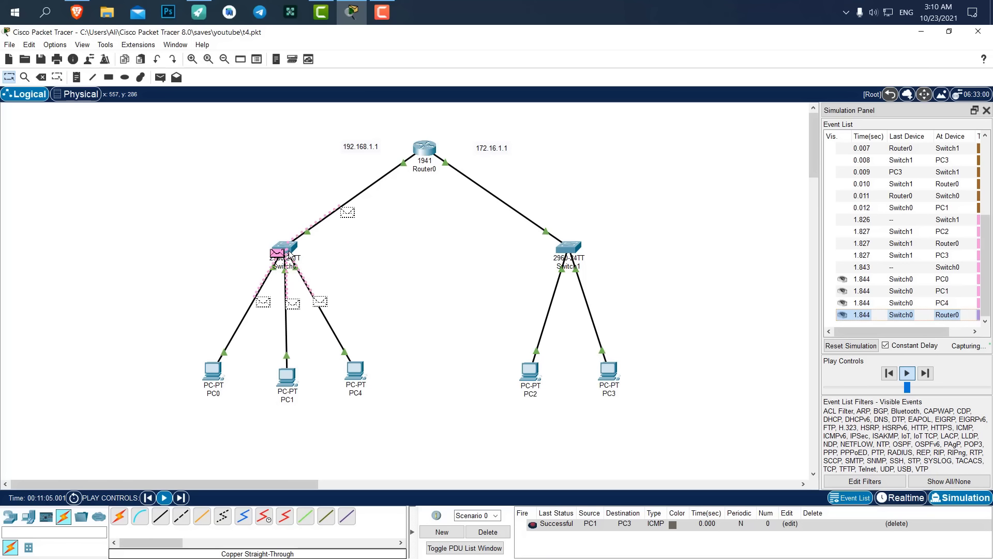
click(851, 344)
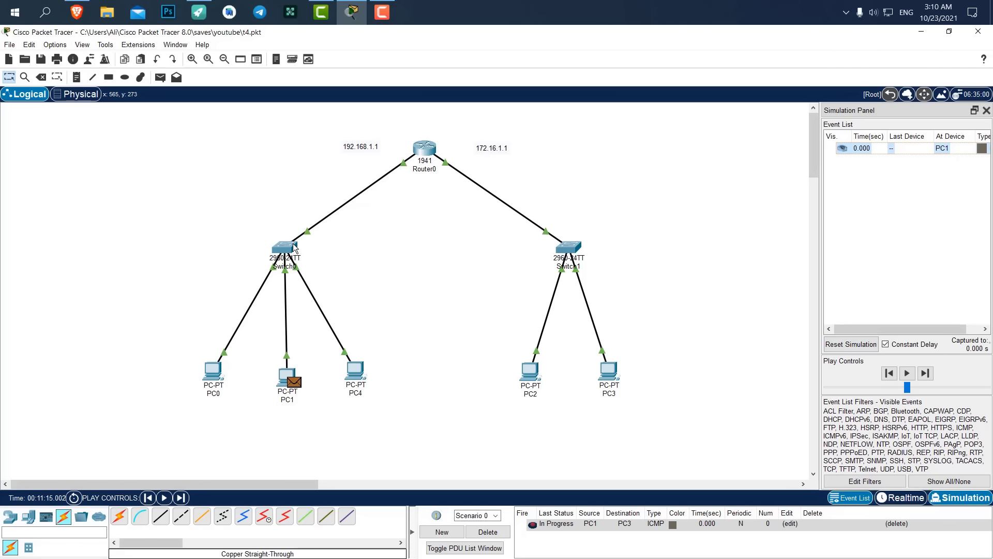
mouse_move(293, 244)
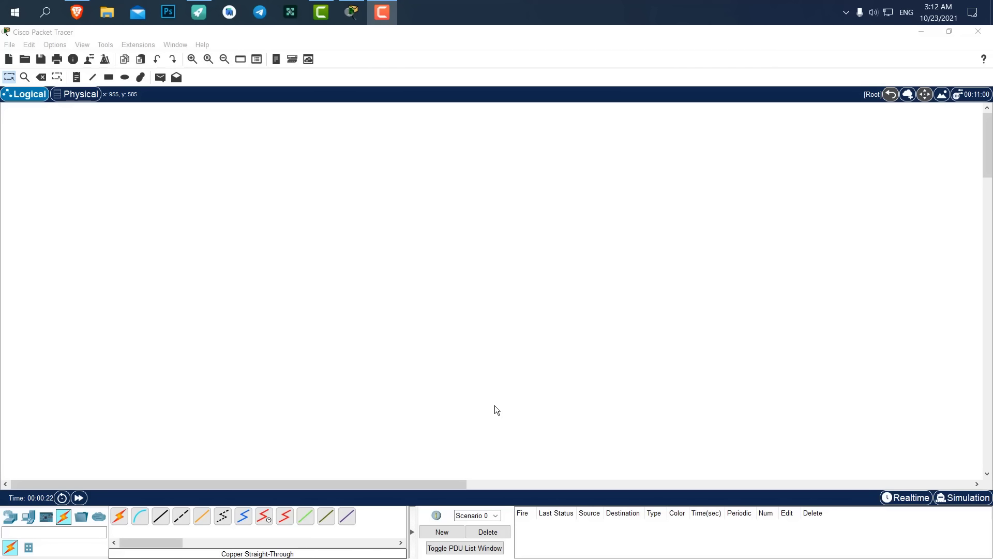
Place an AccessPoint-PT from Wireless Devices near the top of the canvas.
click(16, 519)
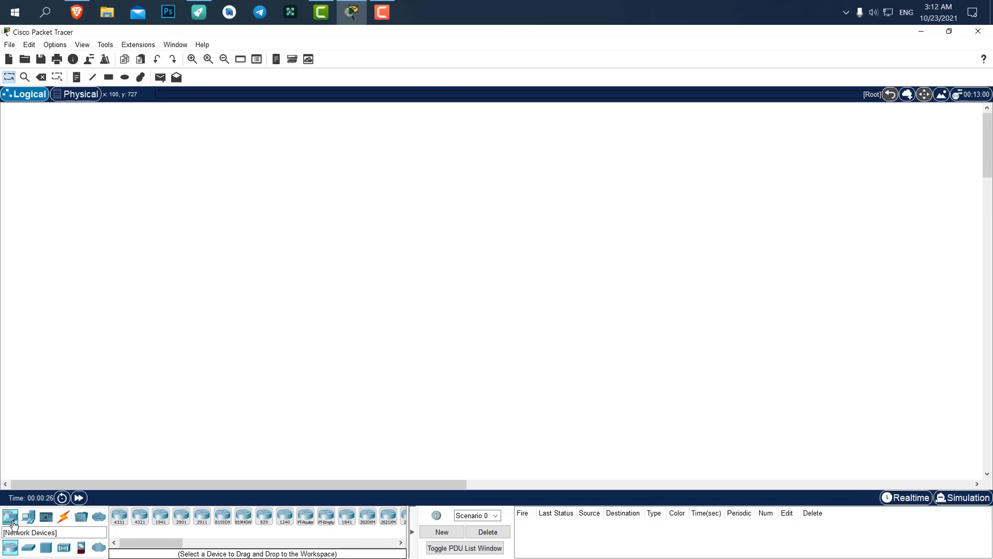
click(65, 549)
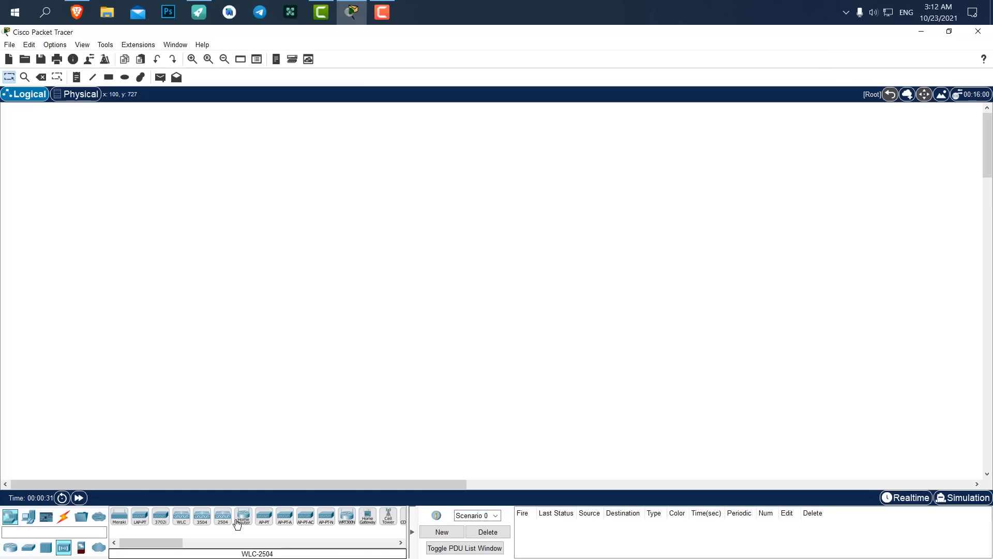
click(266, 520)
click(401, 255)
drag(401, 253, 455, 169)
click(29, 517)
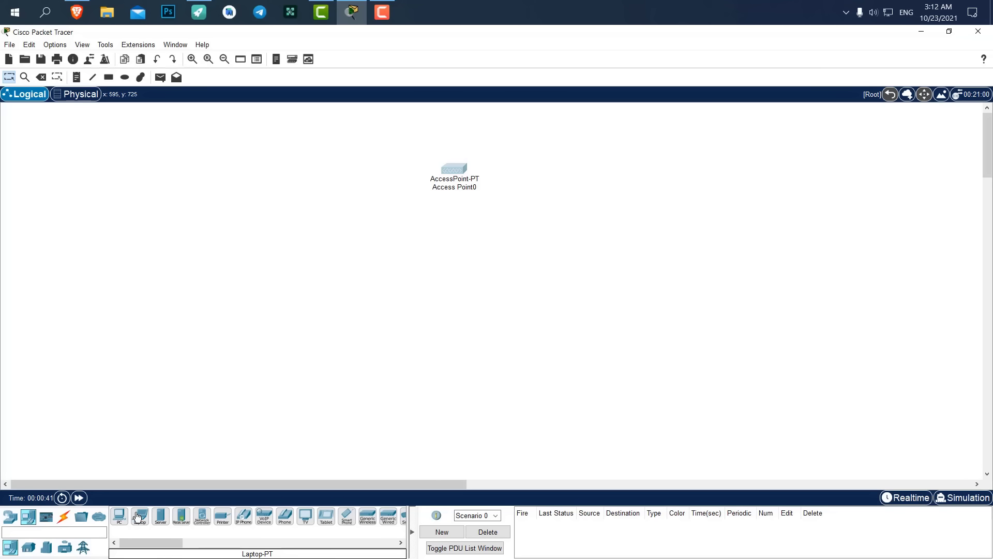
drag(456, 170, 369, 176)
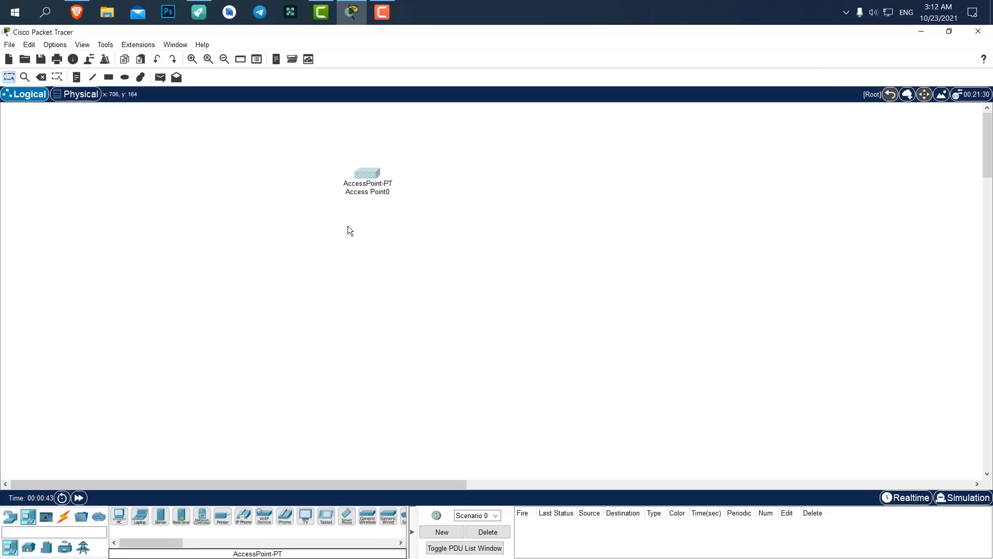
Add PC0 and Laptop0 below the access point and Smartphone0 to its right.
click(119, 516)
click(379, 322)
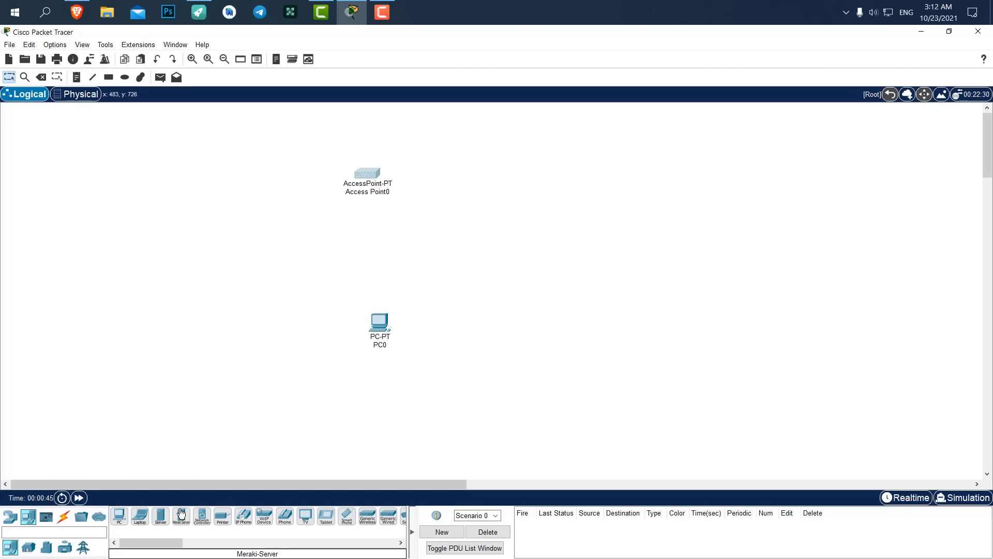
click(139, 516)
click(453, 300)
click(347, 516)
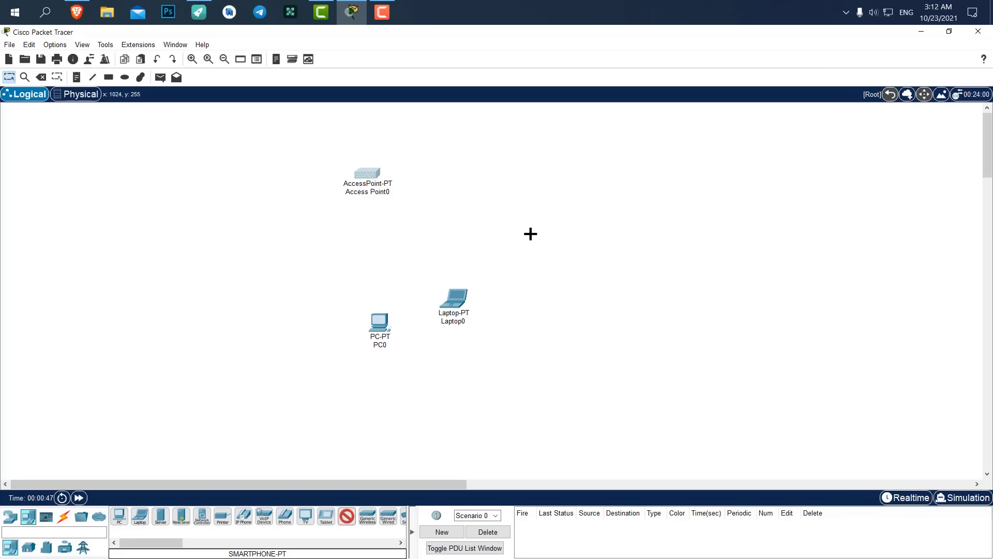
click(529, 227)
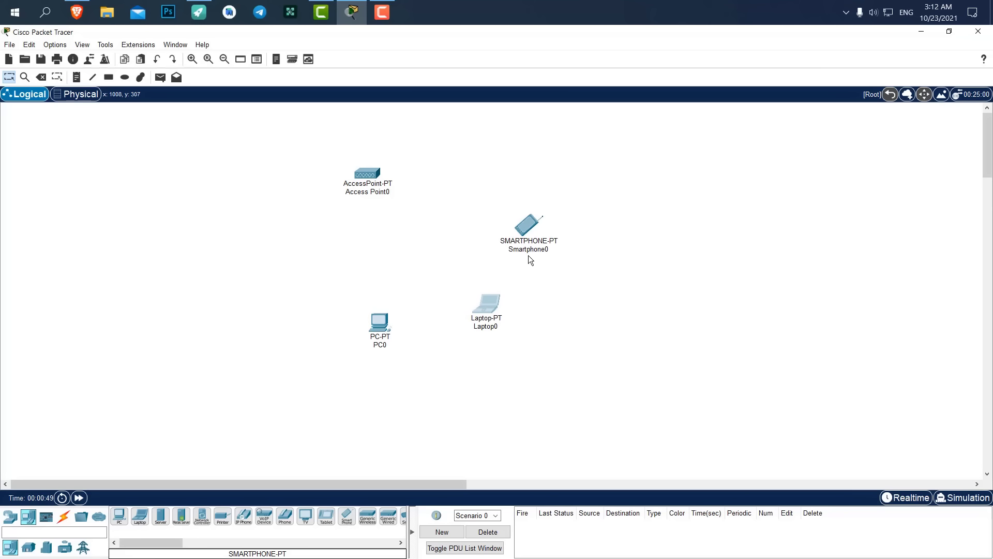
Fine-tune the positions of Laptop0, Access Point0, Smartphone0 and PC0.
drag(486, 311, 483, 321)
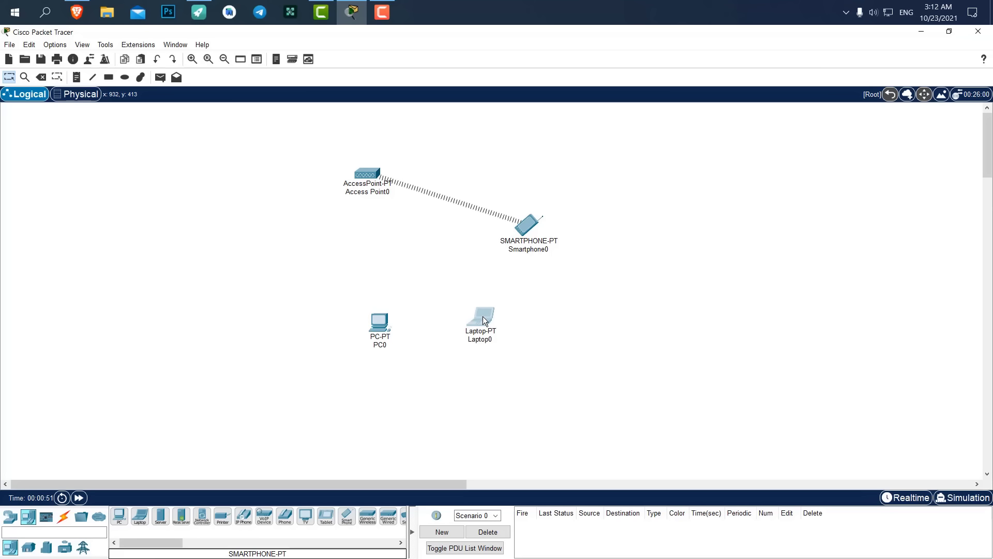
drag(368, 175, 371, 176)
drag(534, 226, 537, 226)
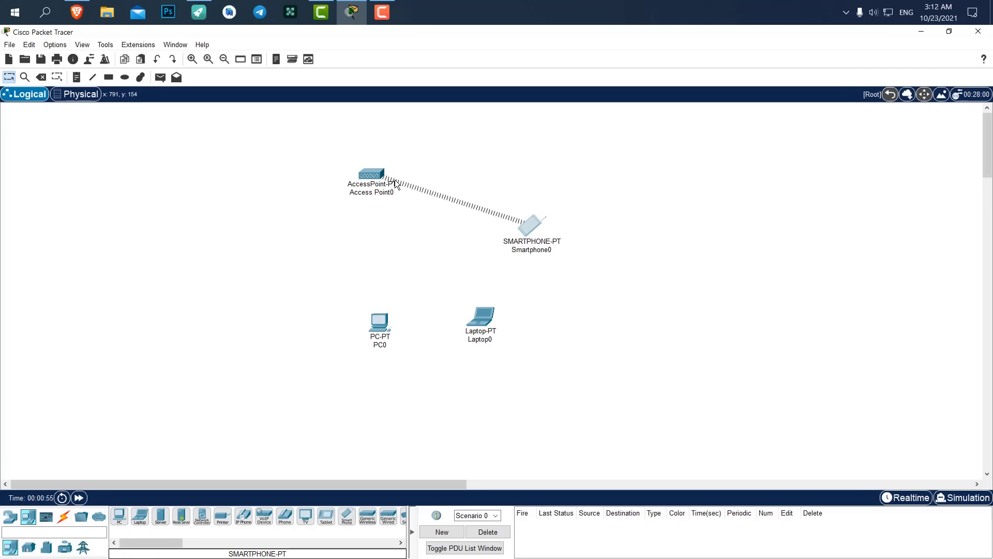
click(517, 169)
mouse_move(381, 172)
mouse_down()
mouse_move(401, 175)
mouse_move(377, 169)
mouse_move(389, 169)
mouse_up()
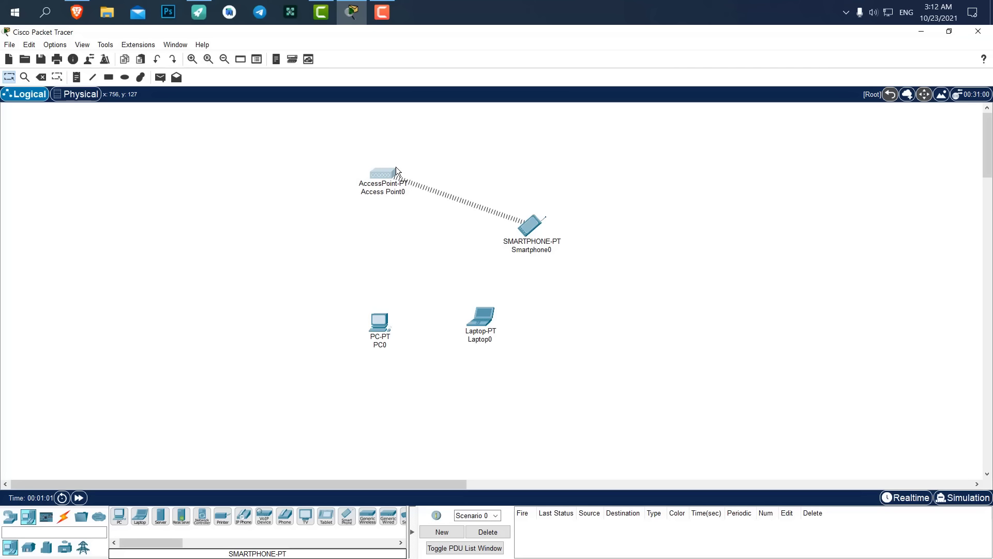
drag(380, 320, 373, 324)
drag(481, 320, 483, 324)
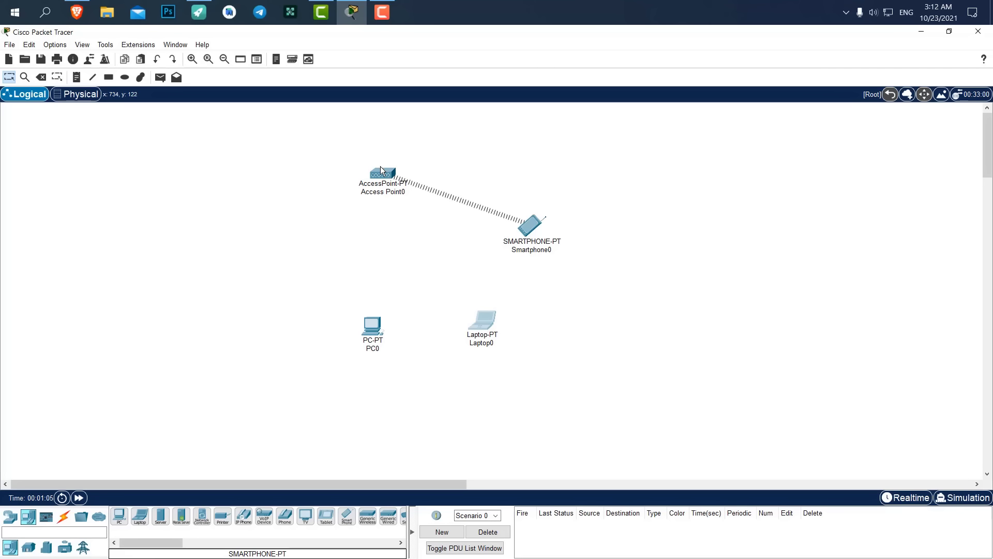
On Access Point0's Port 1, set SSID DigiDev with WPA2-PSK and its pass phrase.
click(384, 173)
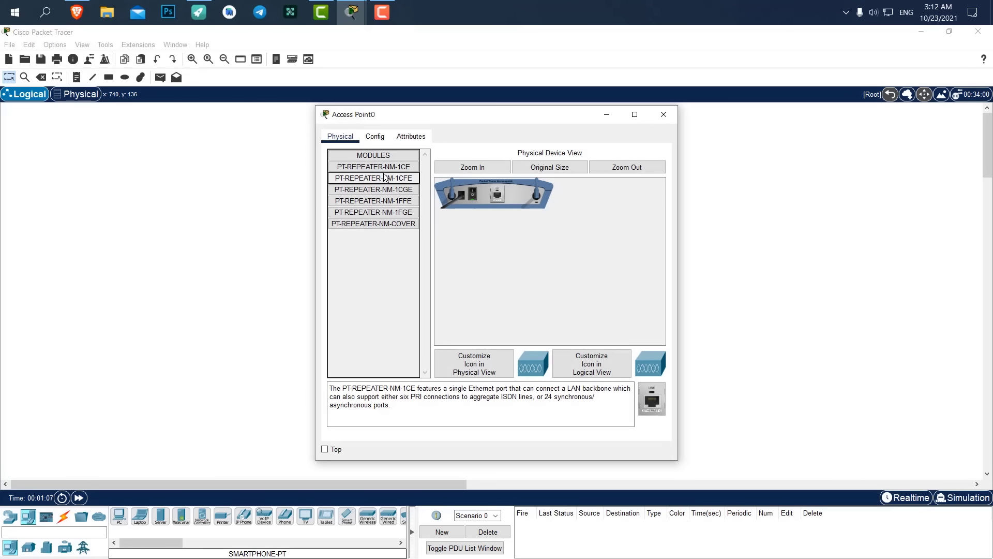
click(374, 137)
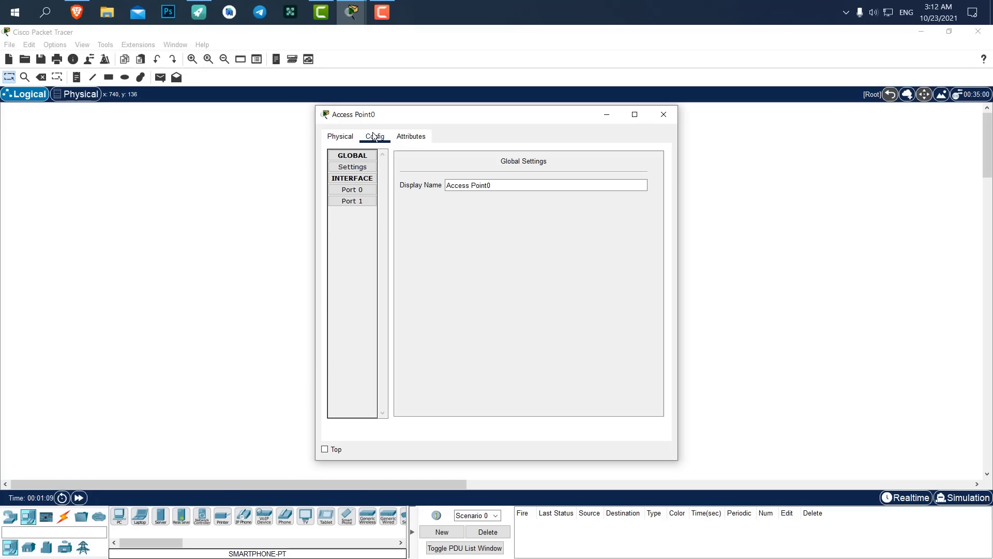
click(357, 201)
click(352, 189)
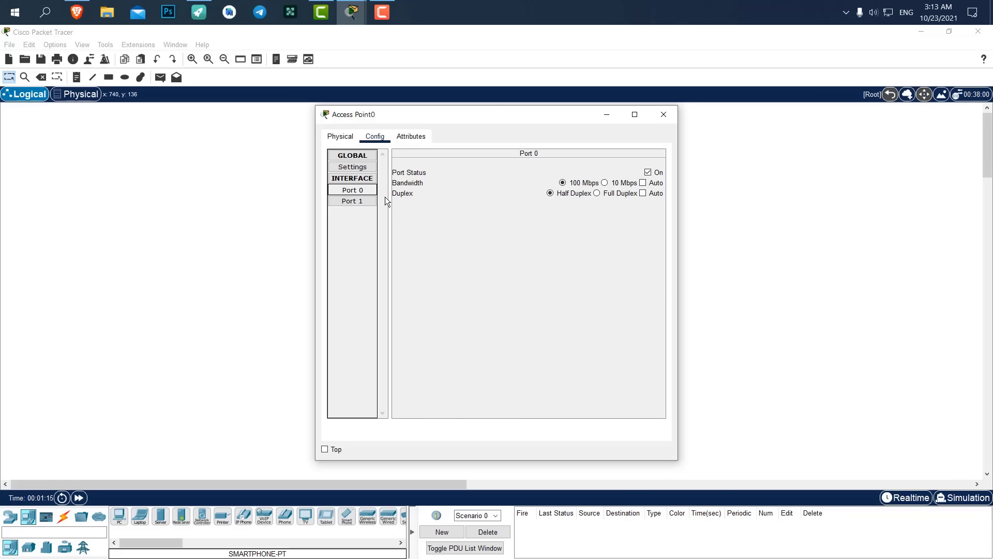
click(360, 203)
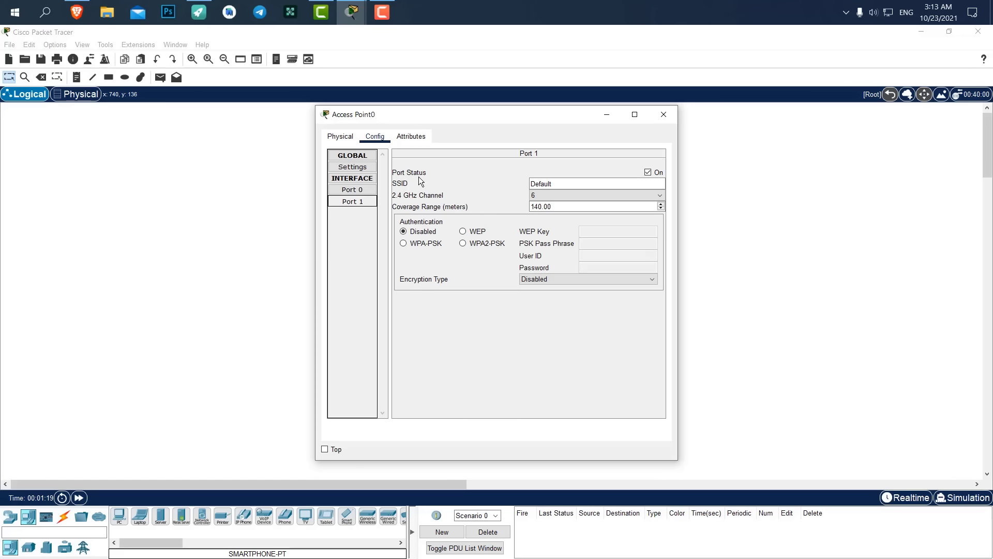
double_click(531, 184)
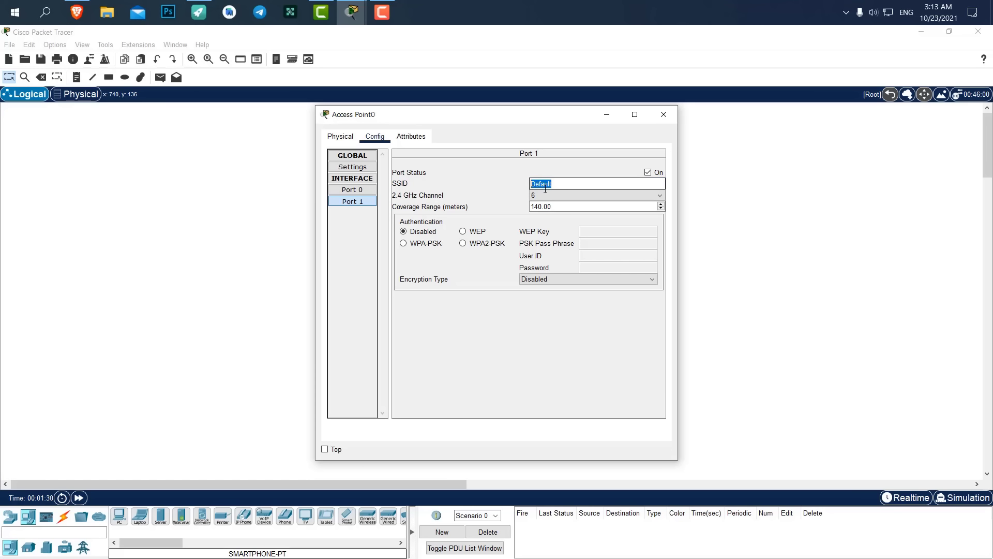
text(DigiDev)
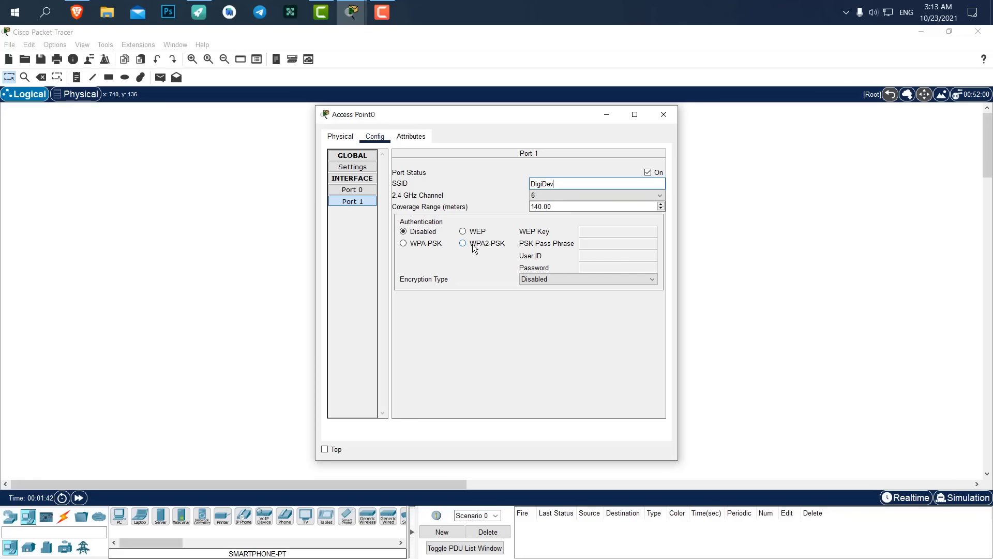
click(492, 248)
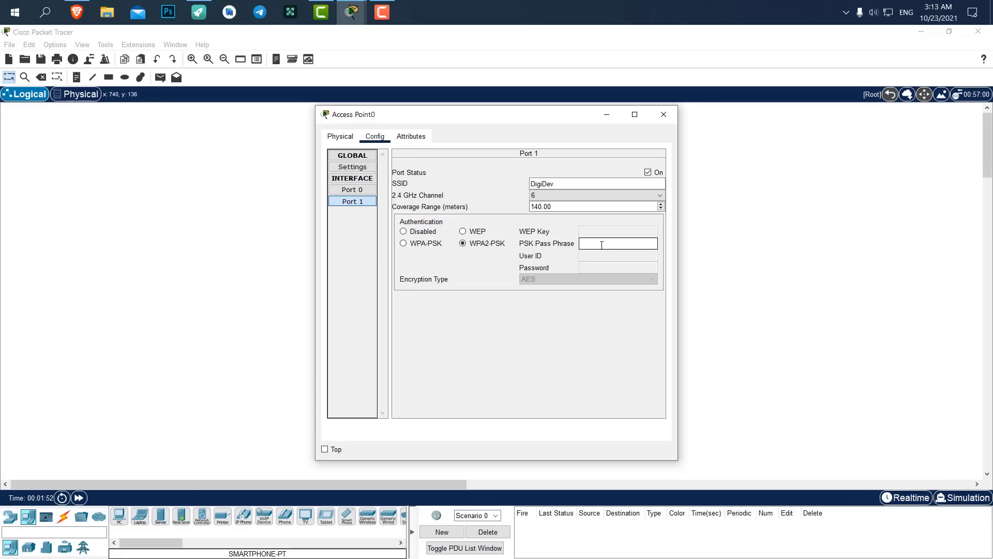
text(123456789)
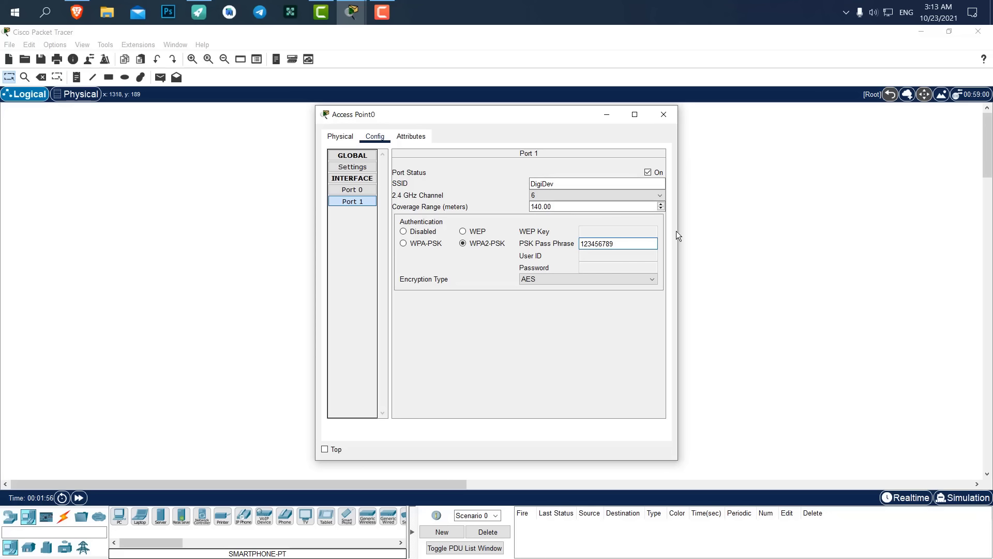
drag(563, 123, 818, 115)
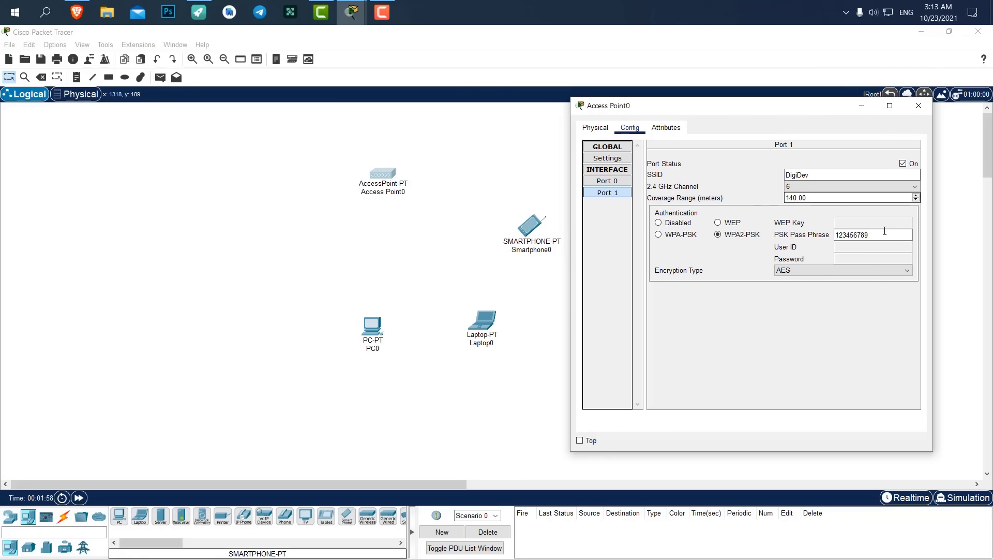
click(908, 105)
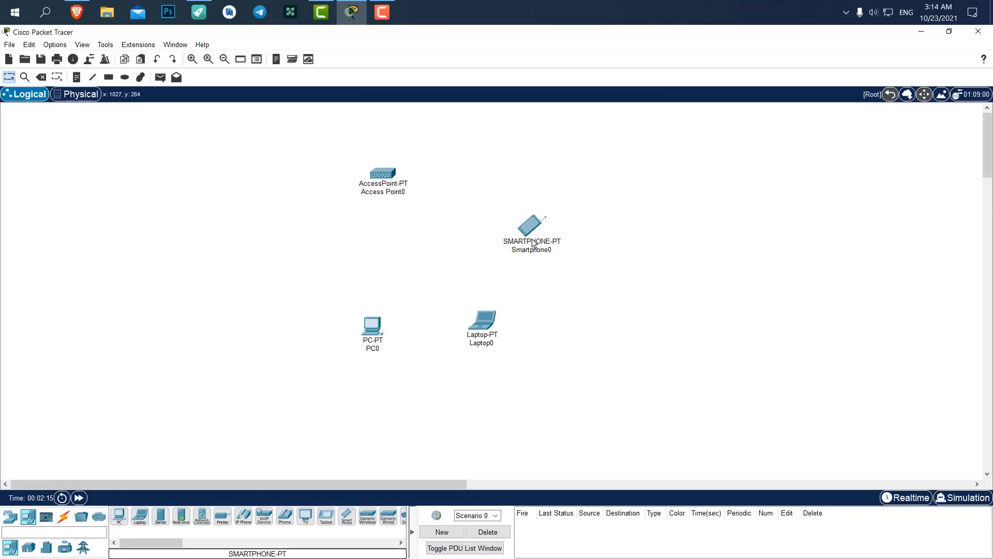
Replace PC0's wired Ethernet module with a WMP300N and power the PC back on.
click(375, 324)
drag(384, 115, 643, 104)
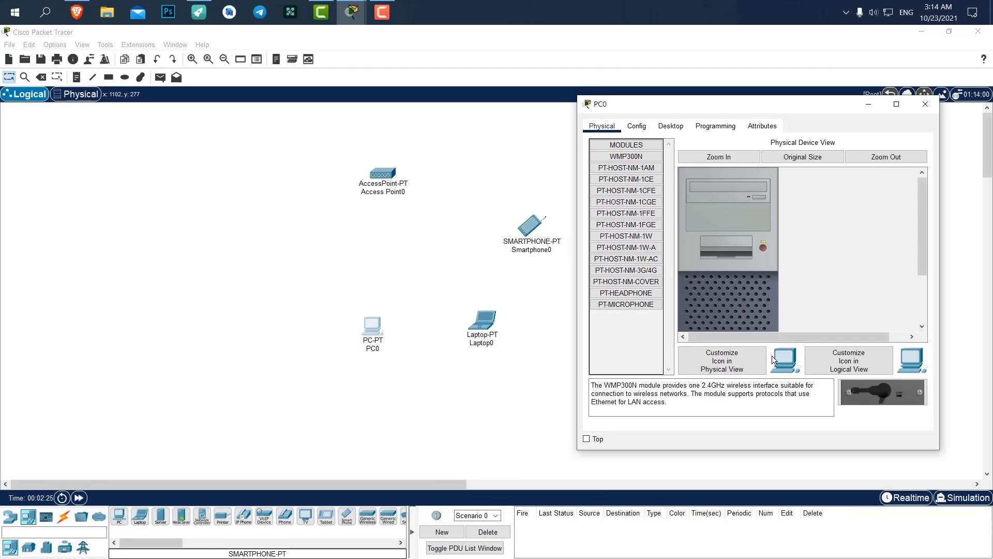
drag(577, 450, 486, 524)
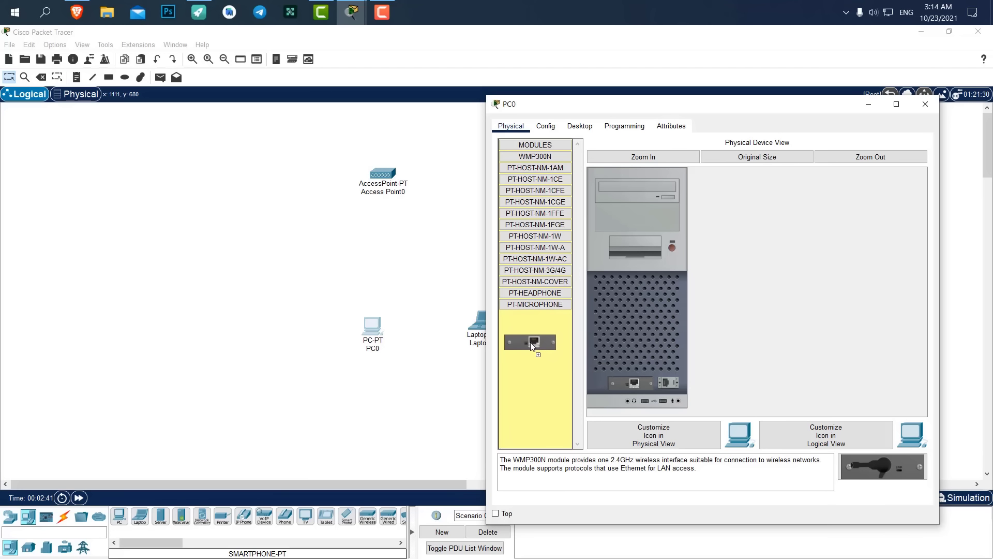
drag(599, 335, 549, 350)
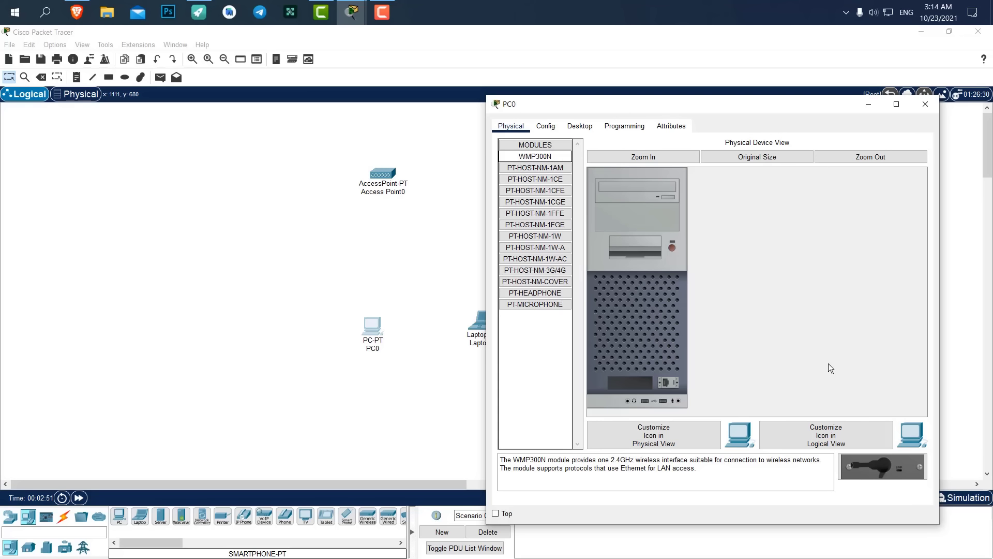
drag(886, 468, 633, 381)
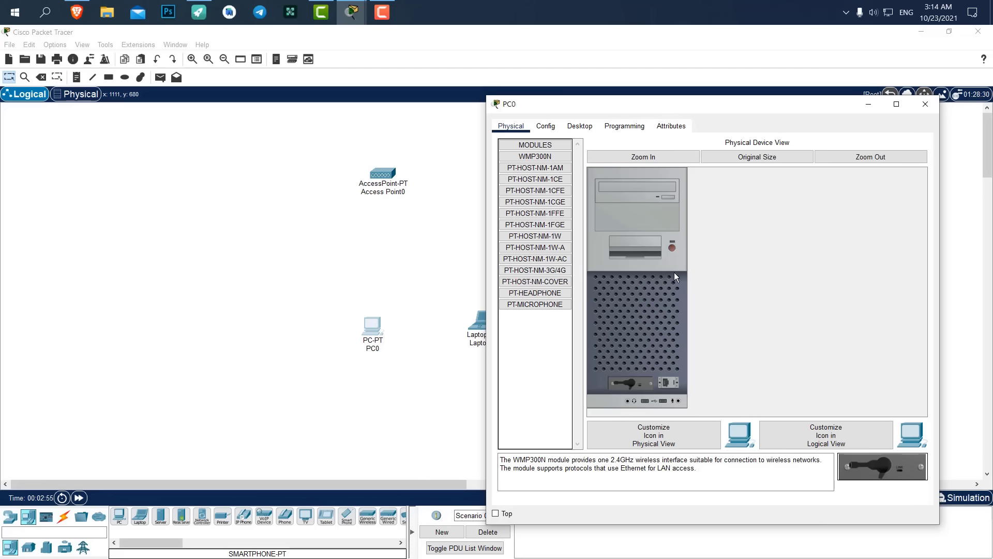
click(673, 248)
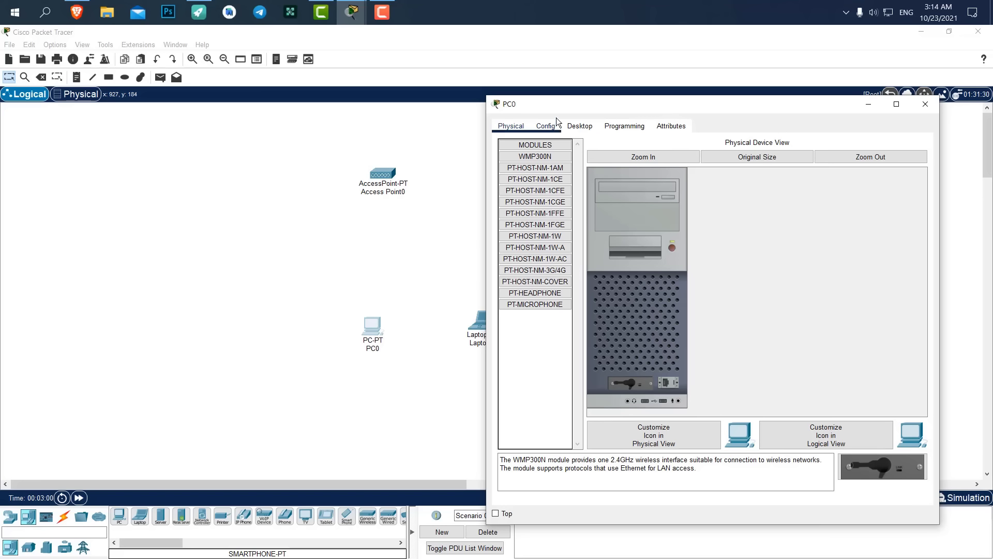
click(576, 126)
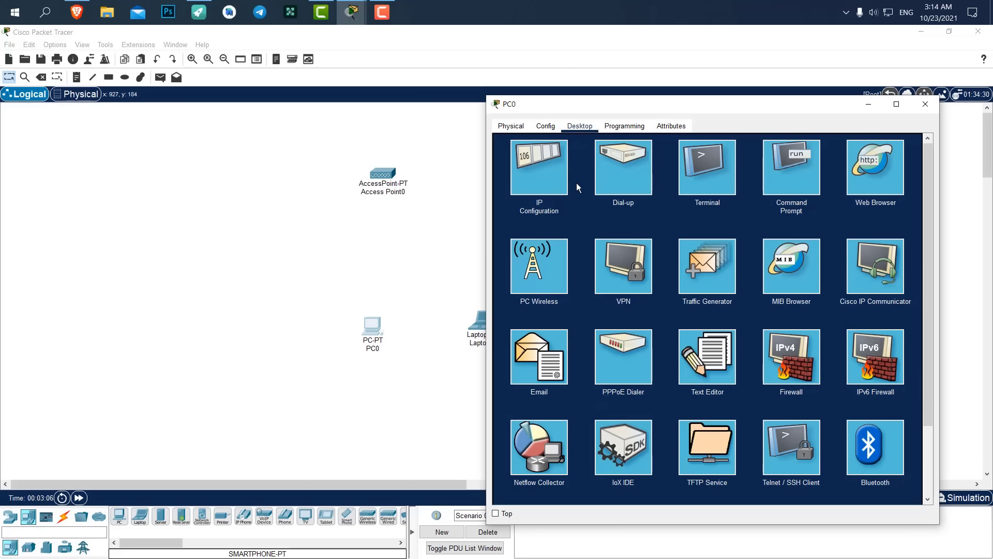
Check PC0's Wireless0 SSID, then list networks in PC Wireless, showing DigiDev with WPA2-PSK.
click(552, 261)
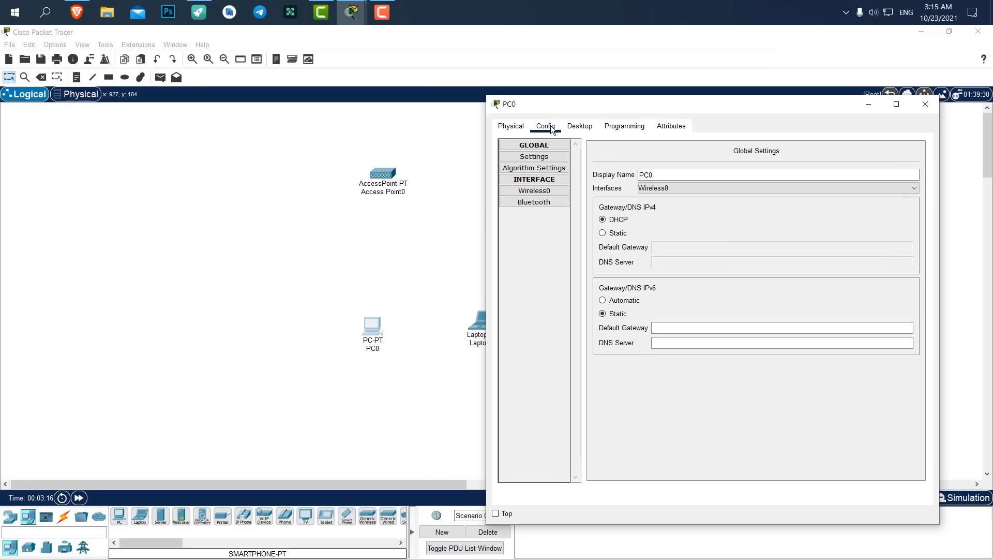
click(554, 191)
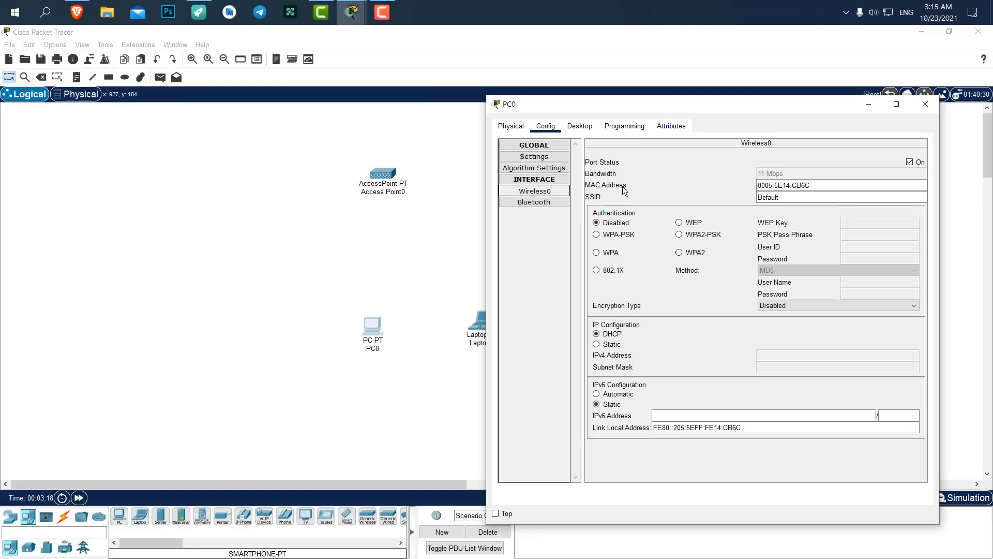
drag(849, 197, 729, 206)
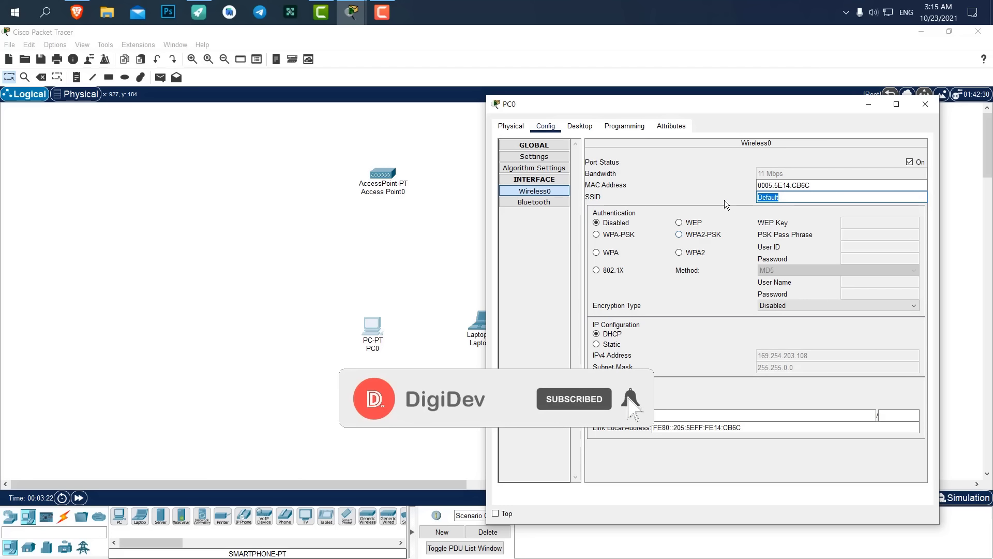
click(581, 126)
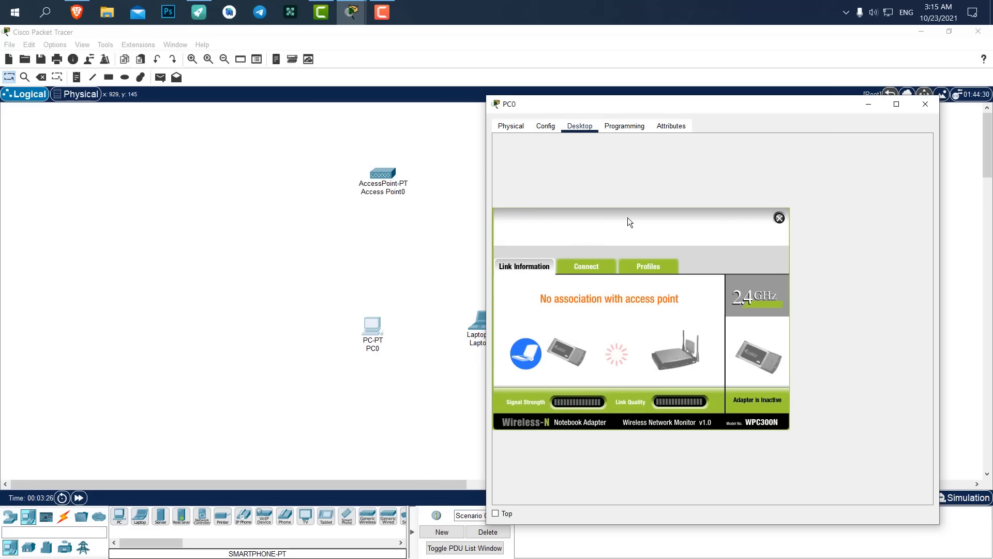
click(600, 268)
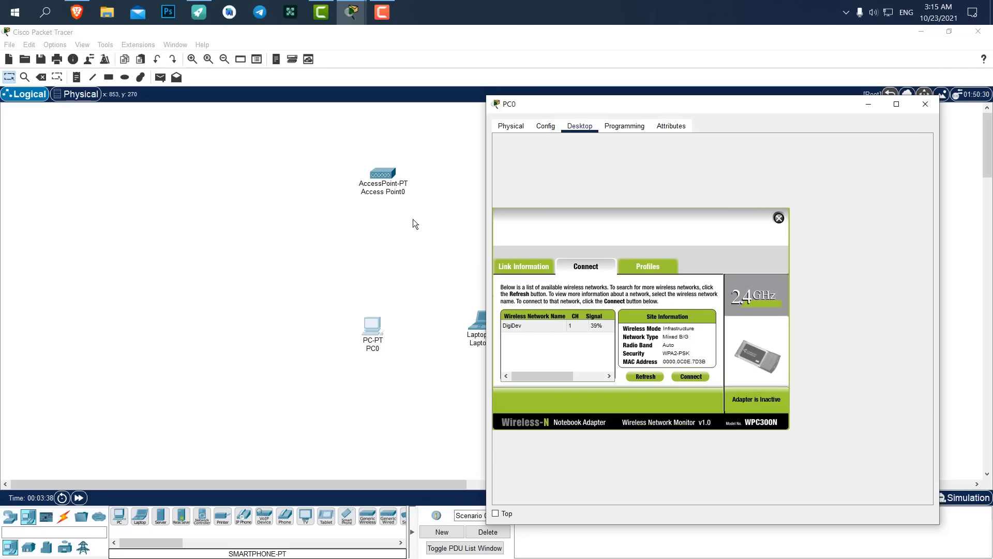
In Home City's Corporate Office, move PC0, Laptop0 and Smartphone0 onto the Main Wiring Closet table.
click(78, 94)
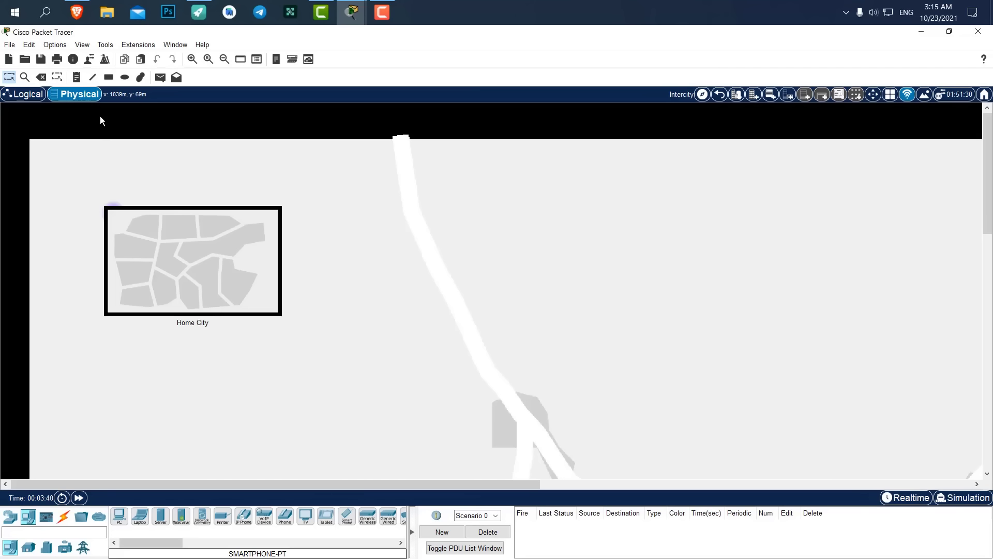
click(176, 258)
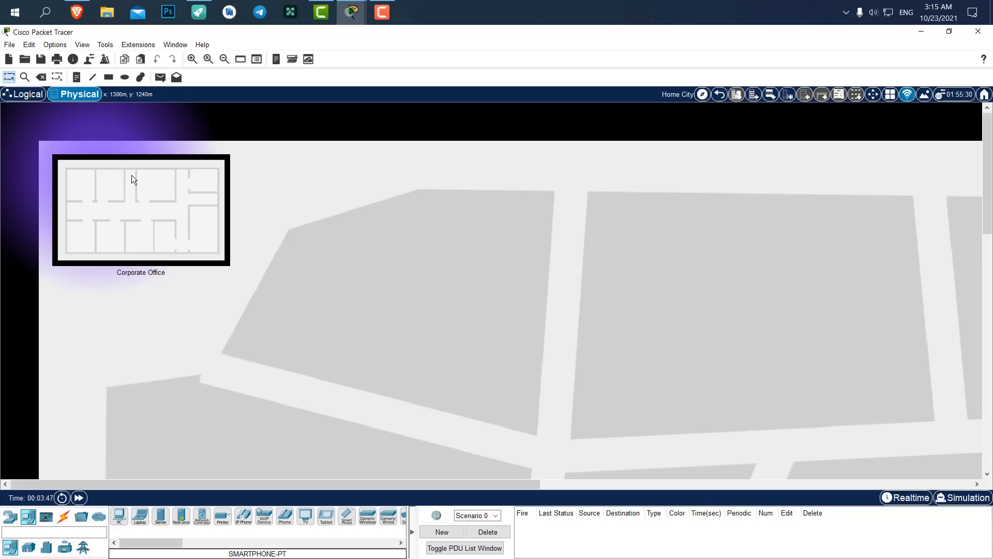
click(173, 201)
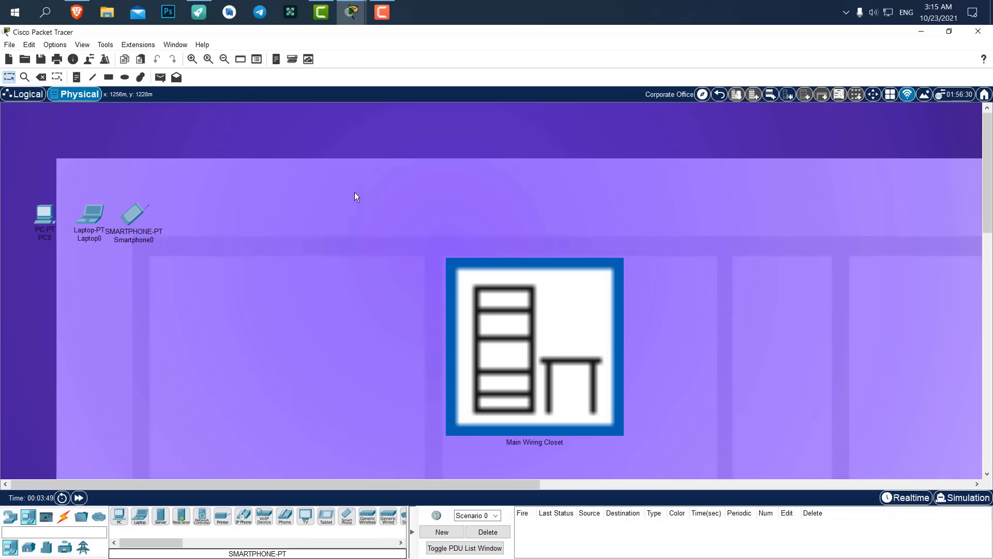
scroll(363, 198, down, 1)
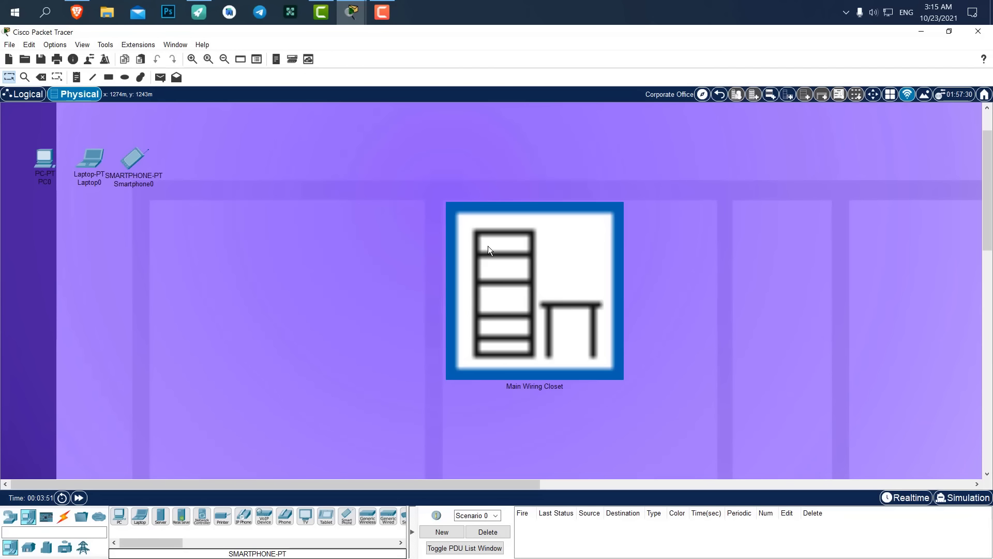
click(702, 94)
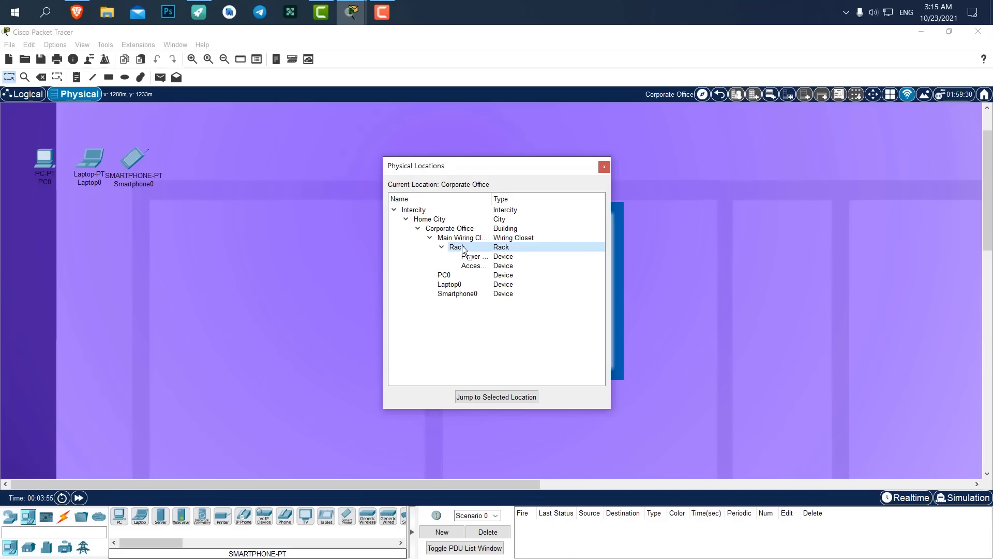
drag(463, 250, 465, 243)
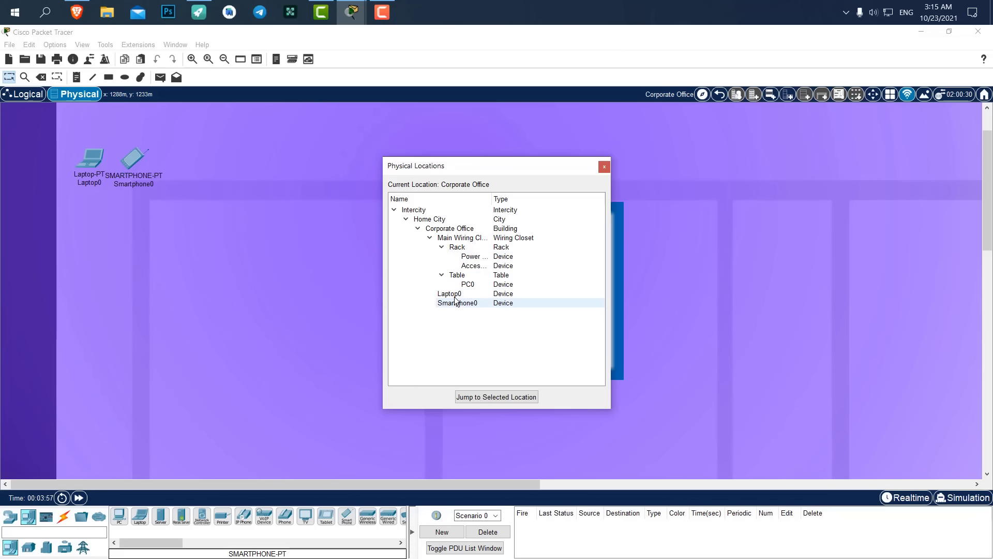
drag(457, 278, 458, 241)
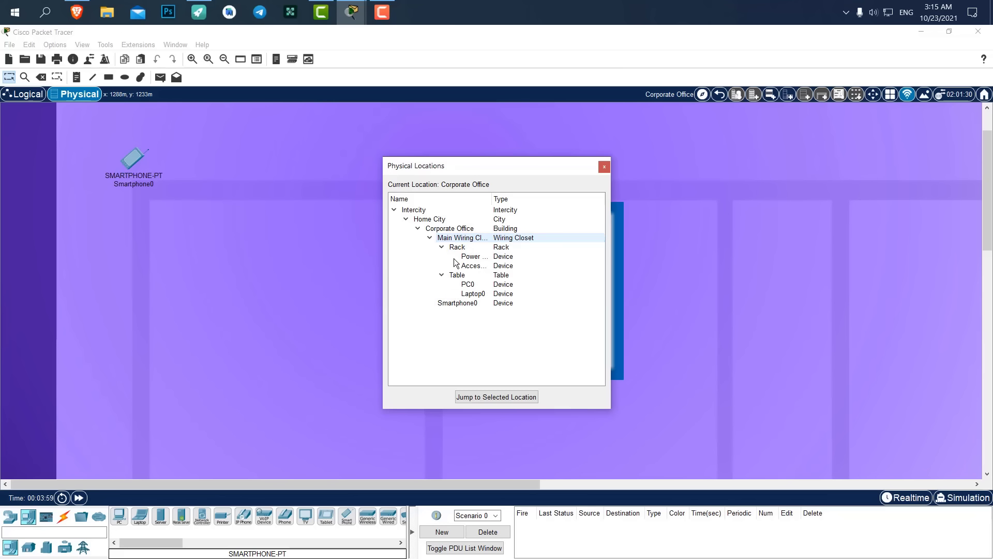
drag(457, 303, 456, 231)
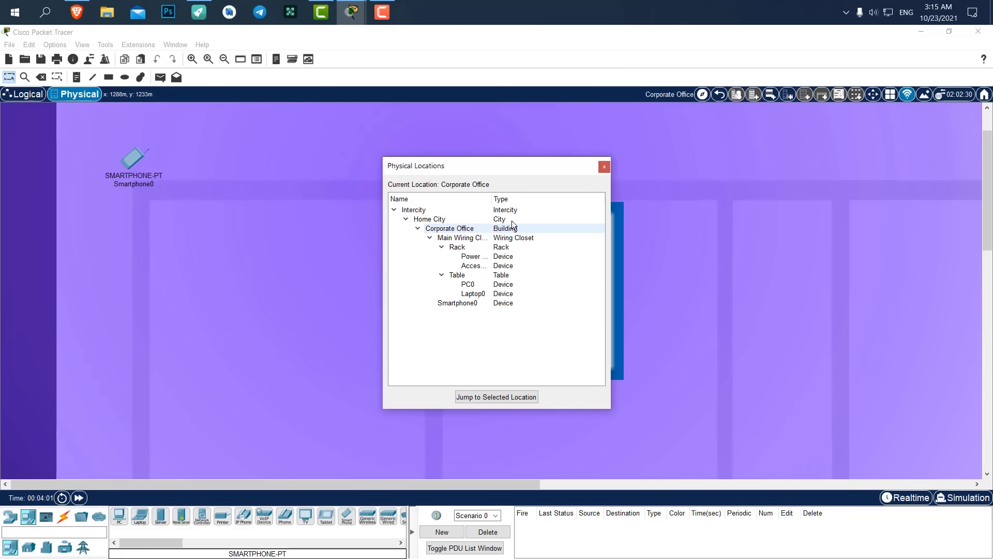
drag(466, 300, 456, 239)
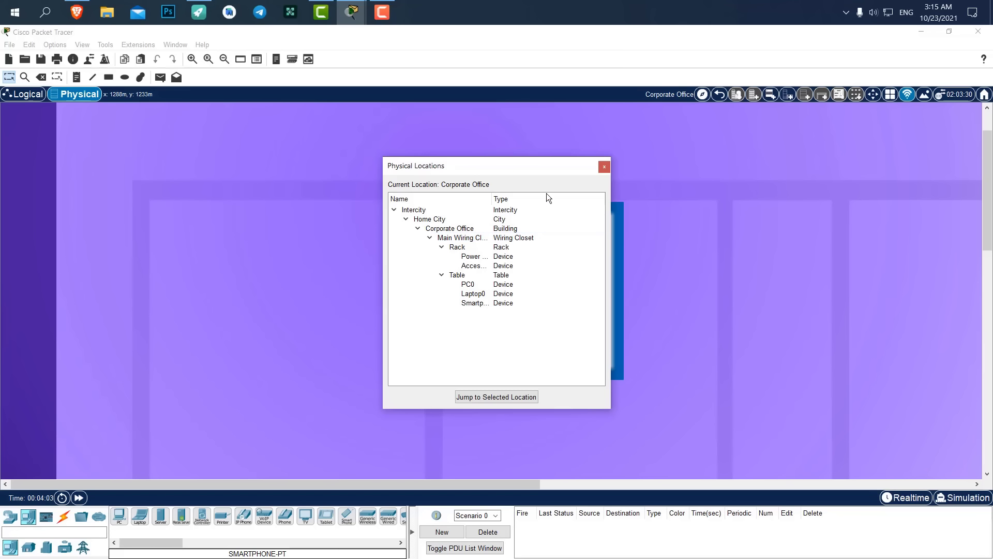
click(604, 167)
Refresh PC0's network list, pick DigiDev and connect with the WPA2 pre-shared key.
click(24, 95)
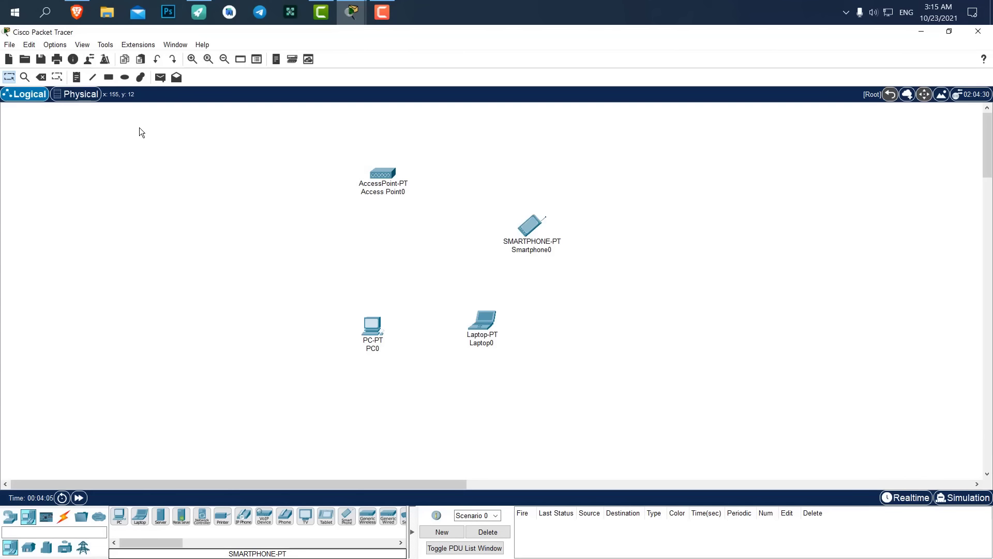
click(375, 326)
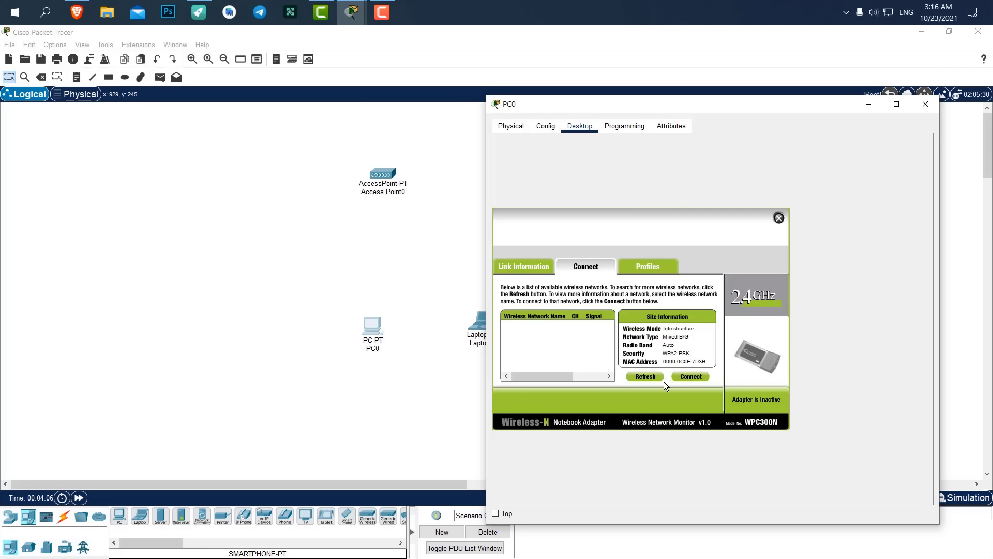
click(647, 377)
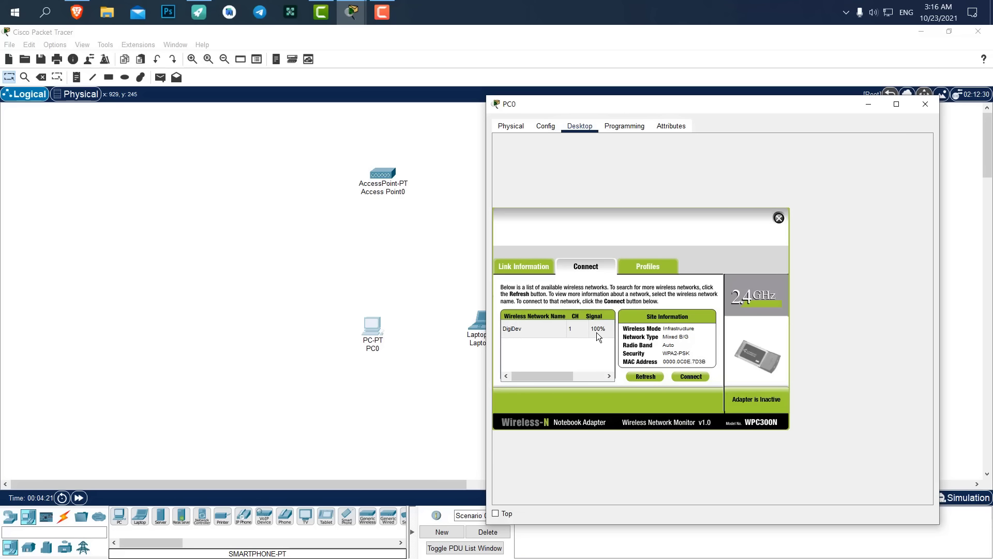
click(525, 330)
click(699, 374)
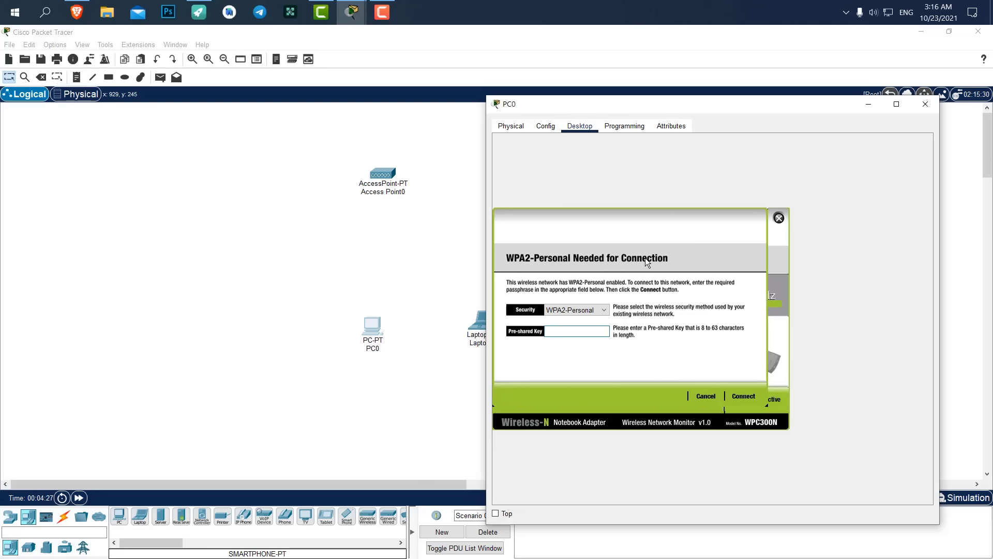
text(123456789)
click(744, 397)
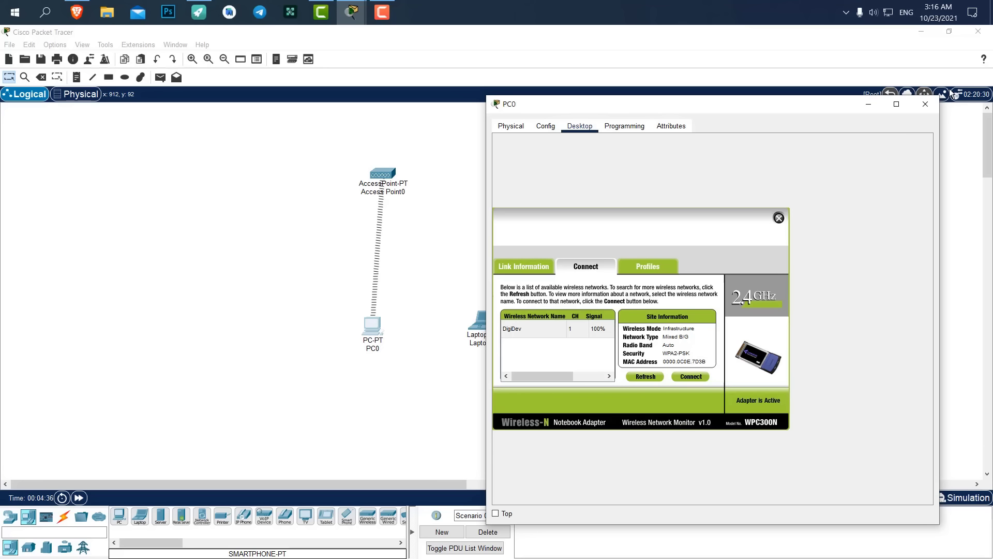
click(932, 104)
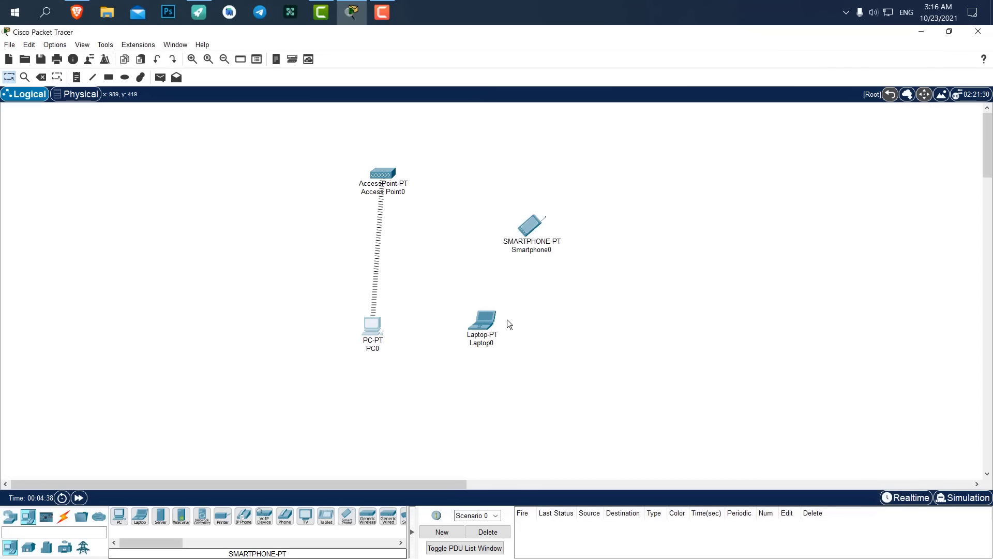
Pull Laptop0's WPC300N module out and reinsert it, then show the laptop's Desktop tab.
double_click(490, 321)
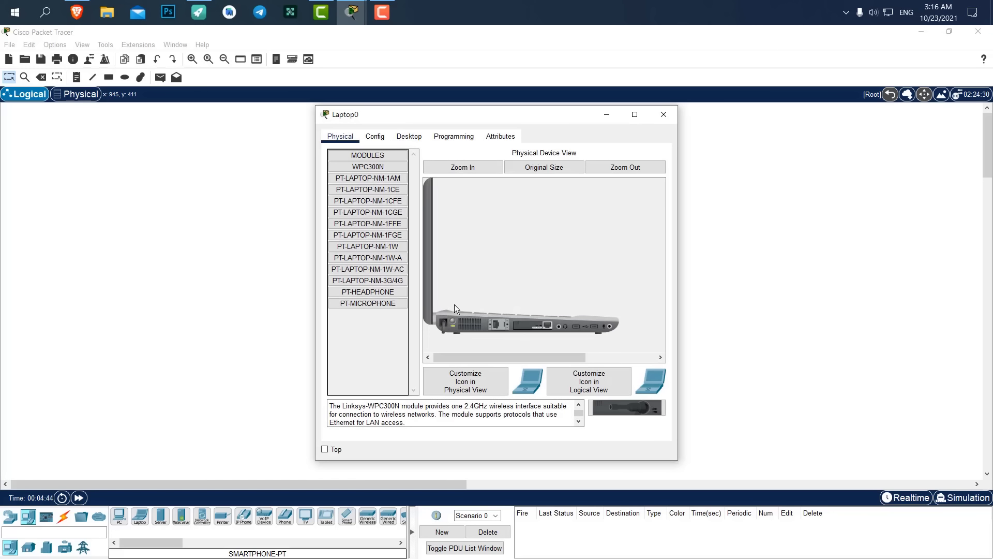
drag(384, 119, 667, 118)
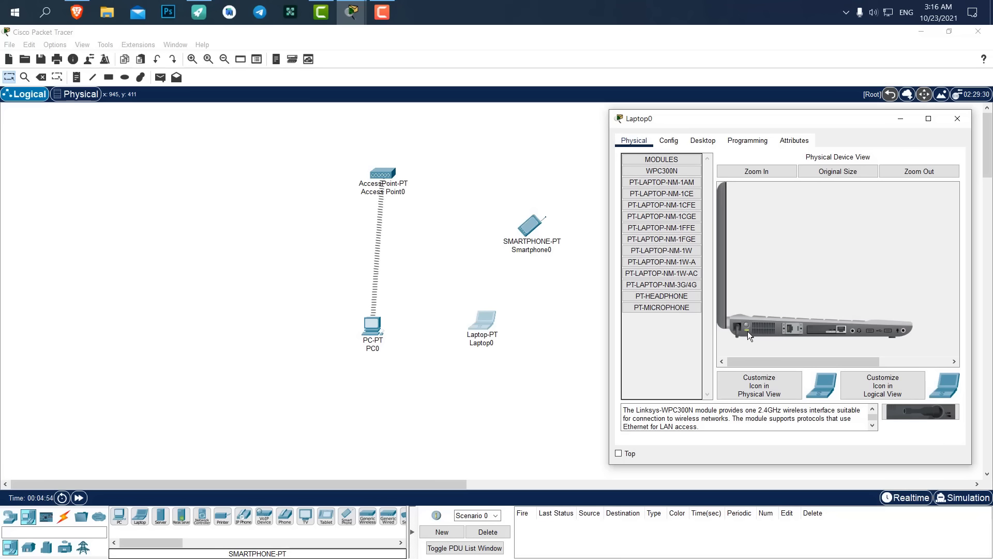
drag(820, 334, 668, 347)
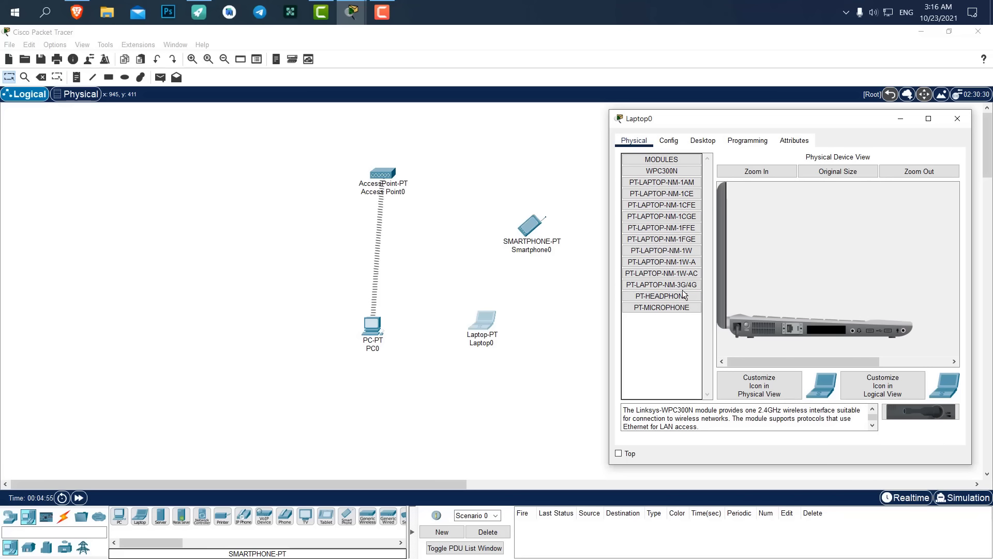
click(662, 171)
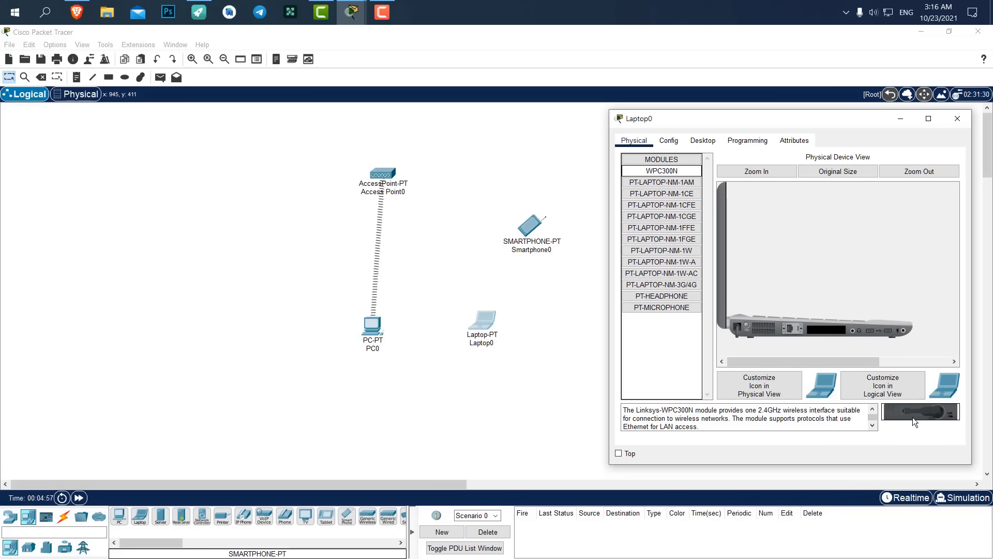
drag(913, 417, 828, 334)
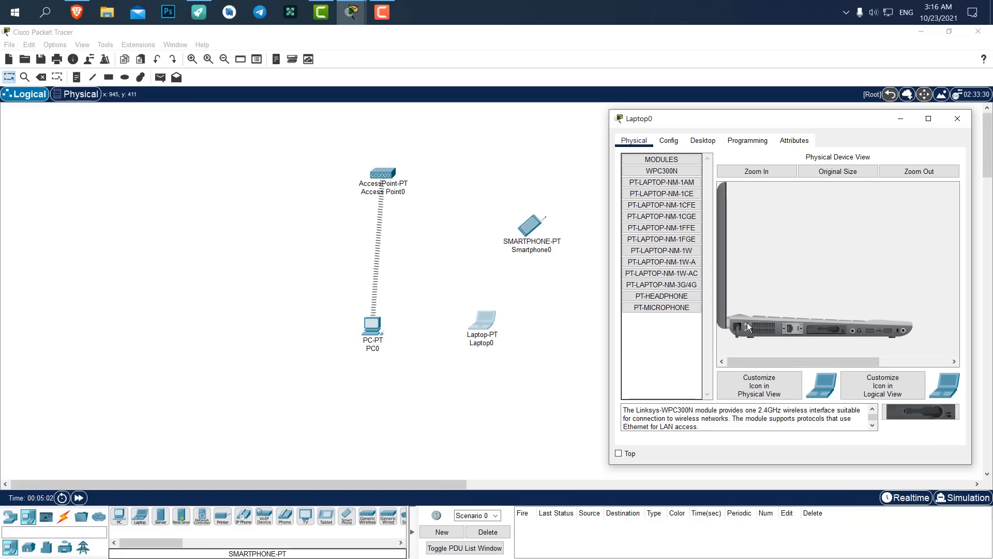
click(706, 141)
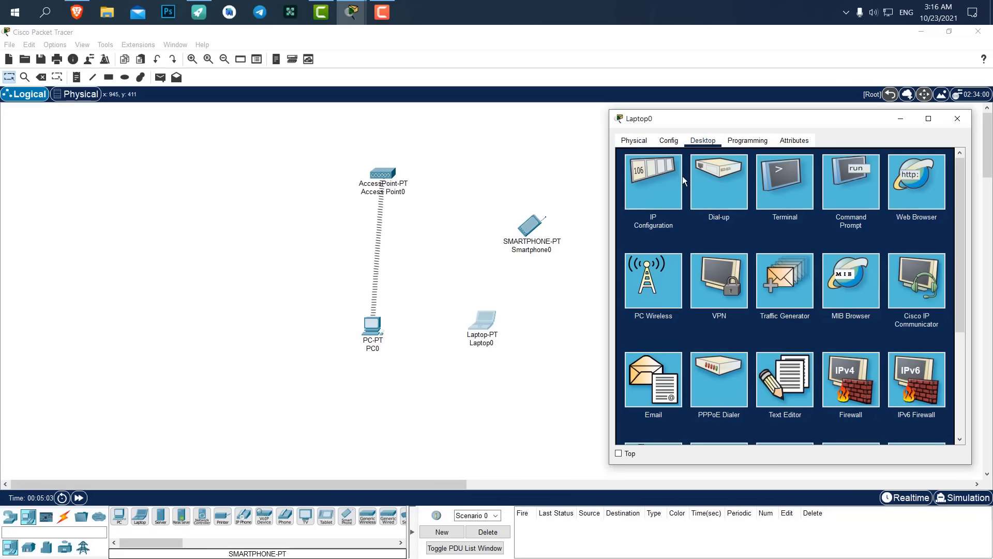
Launch PC Wireless on Laptop0 and refresh its Connect tab network list.
click(645, 290)
click(712, 243)
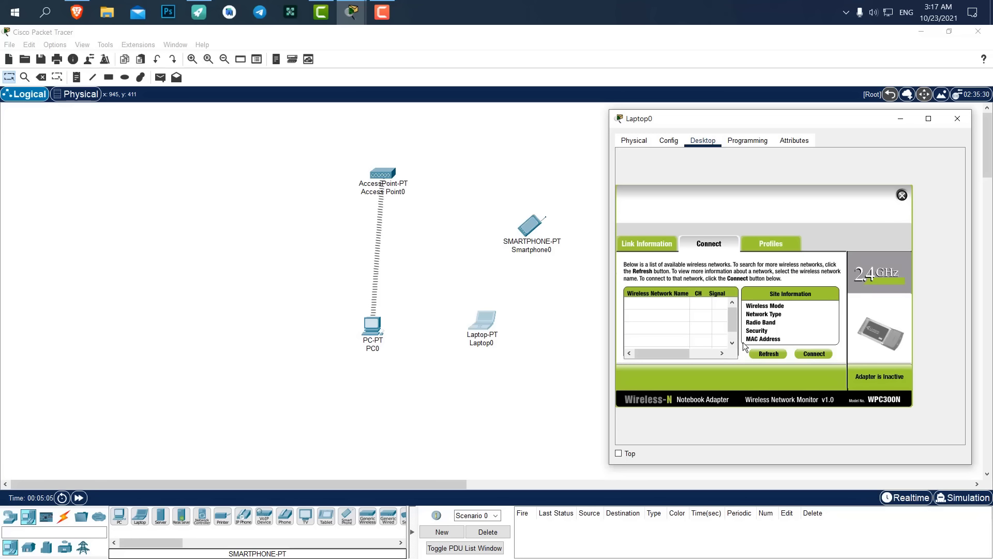
click(773, 355)
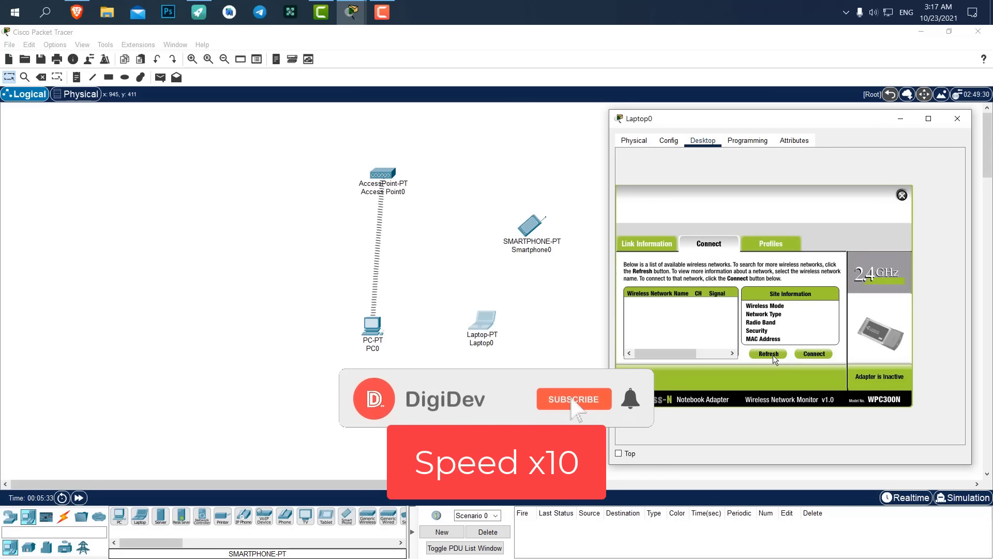
Rescan networks, then set Laptop0 and Smartphone0 on the Main Wiring Closet table.
drag(481, 320, 490, 306)
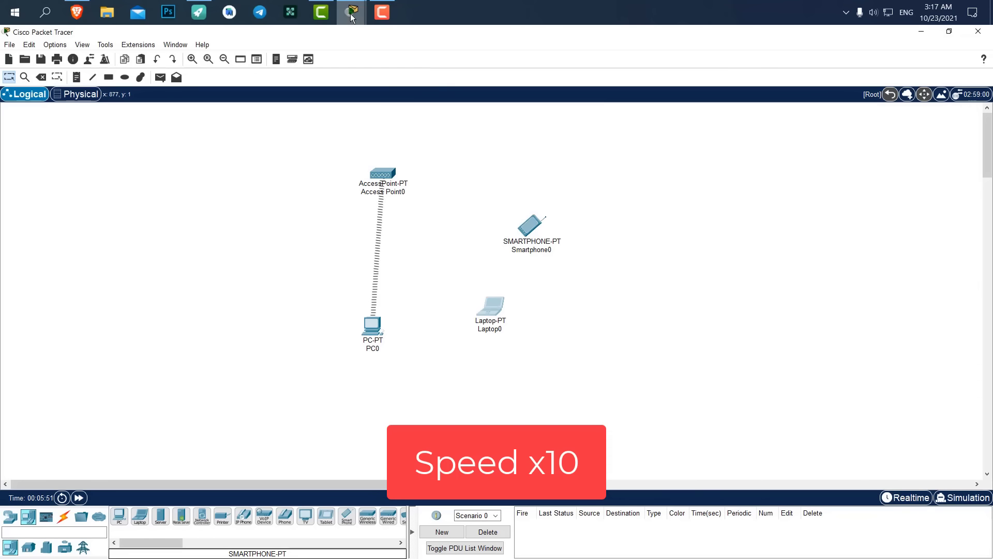
click(768, 353)
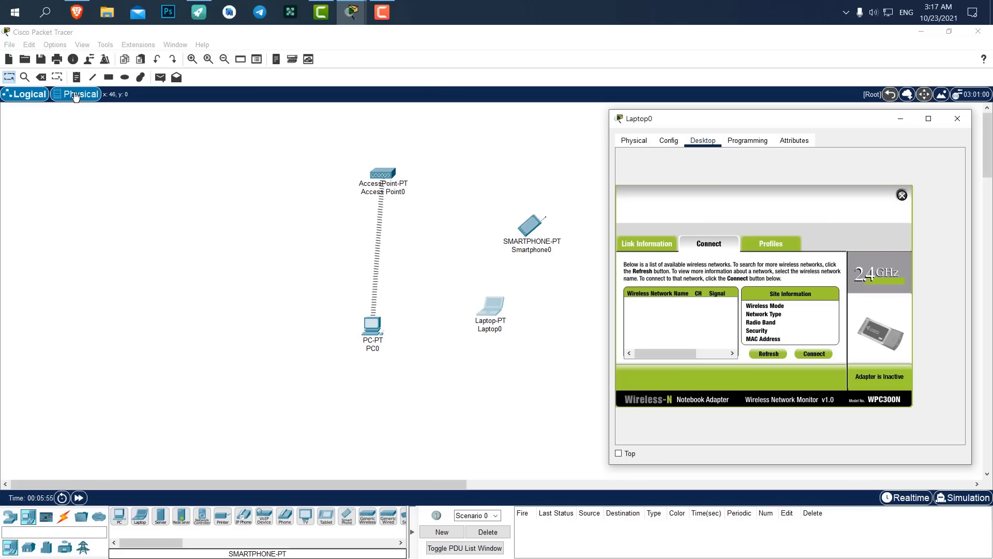
click(75, 94)
click(551, 274)
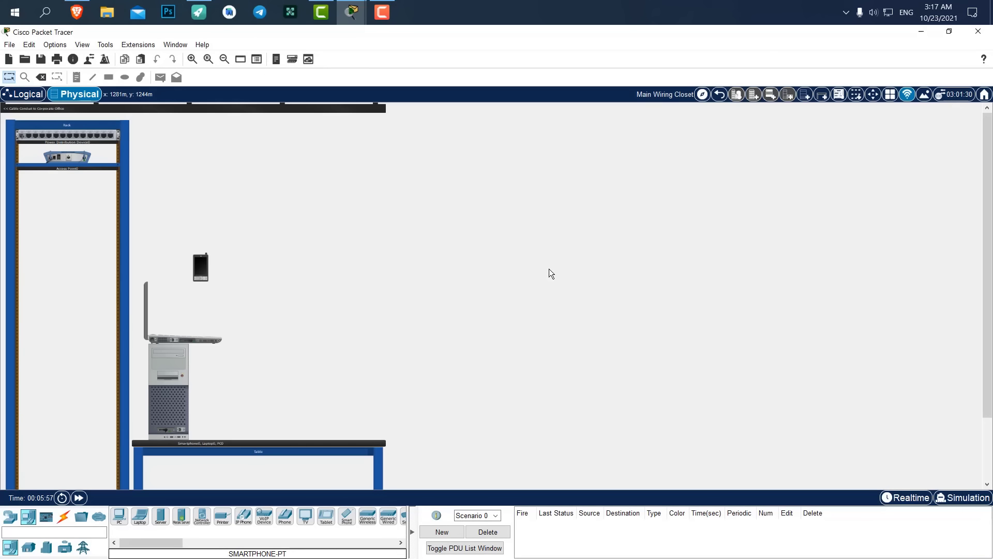
drag(191, 328, 308, 407)
drag(201, 335, 246, 417)
drag(202, 336, 360, 415)
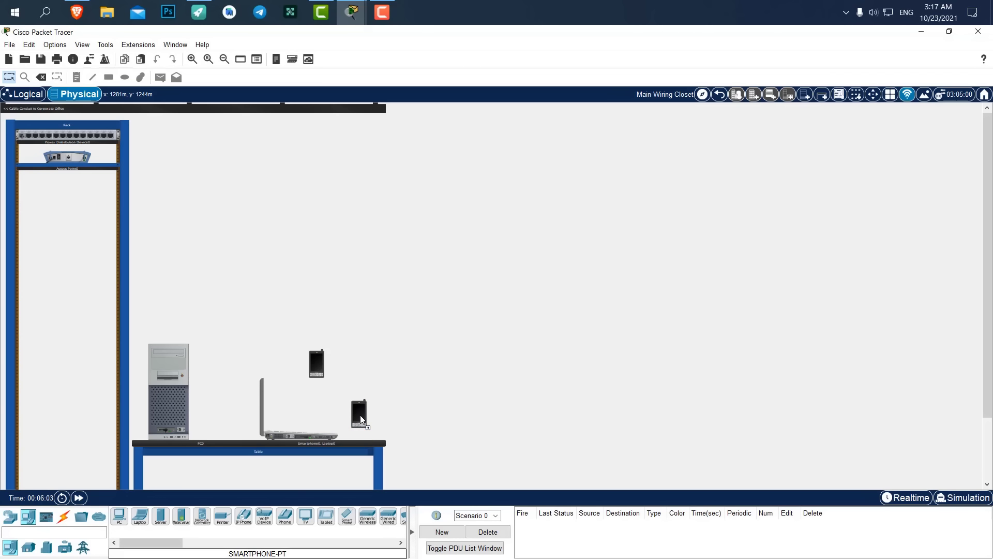
click(24, 94)
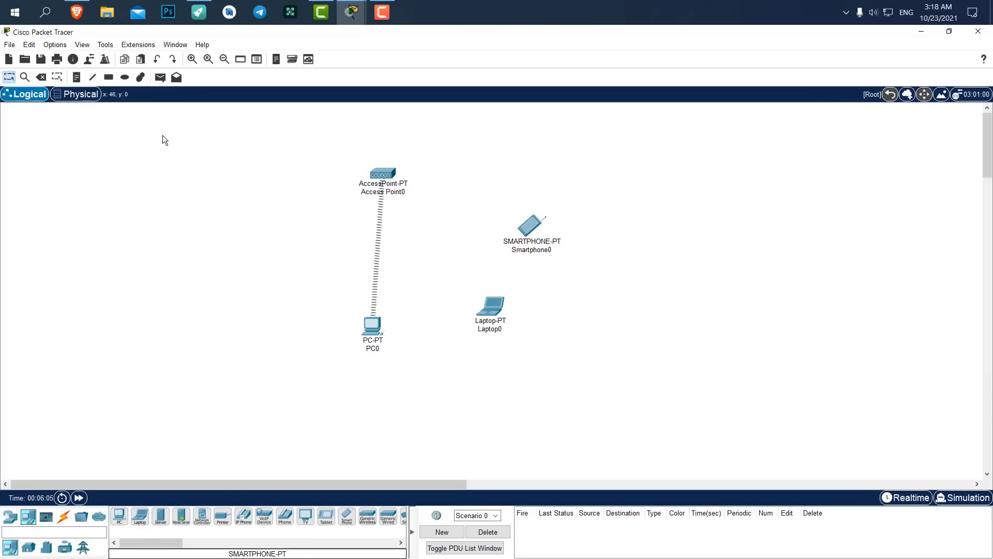
Connect Laptop0 to DigiDev using the WPA2 pre-shared key and close its window.
click(490, 306)
click(672, 305)
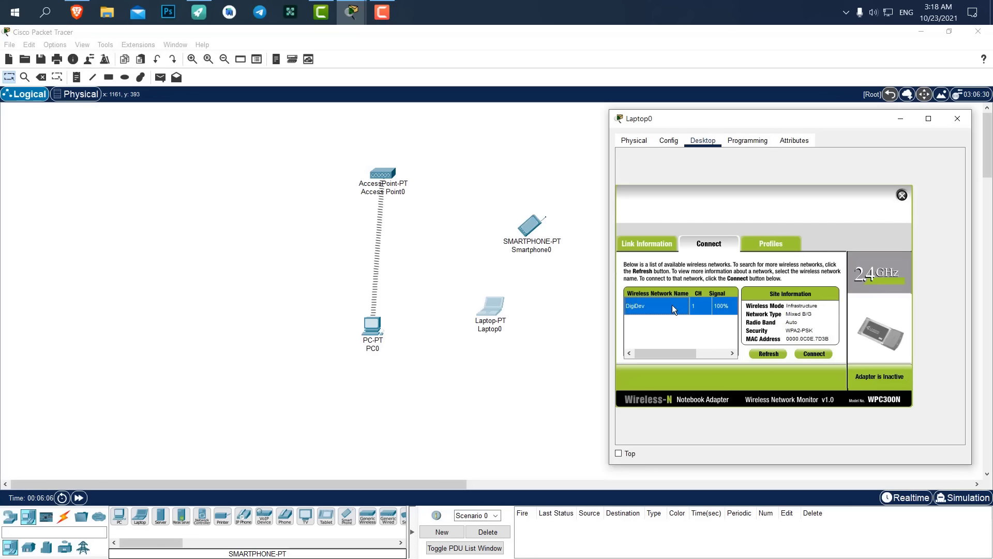
click(805, 354)
click(705, 307)
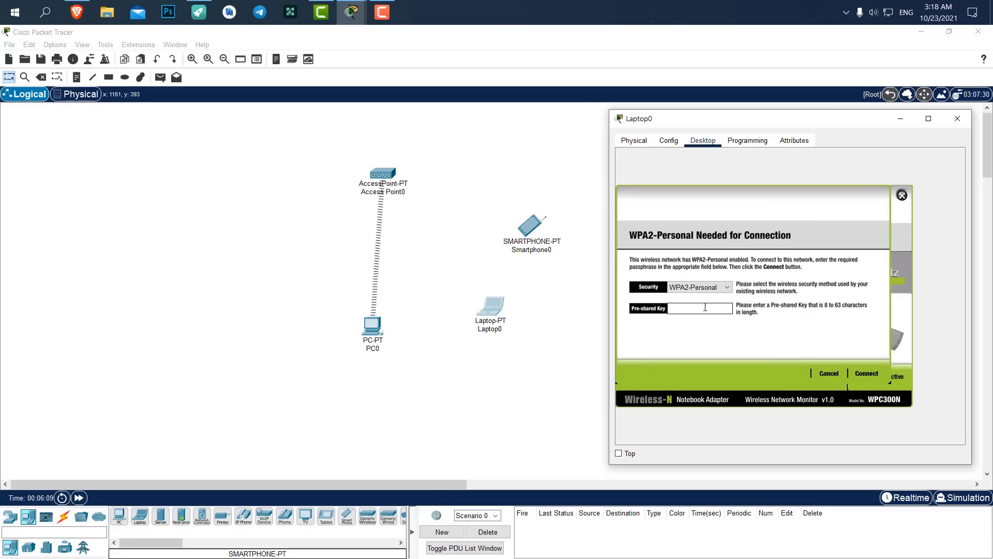
text(123456789)
click(873, 373)
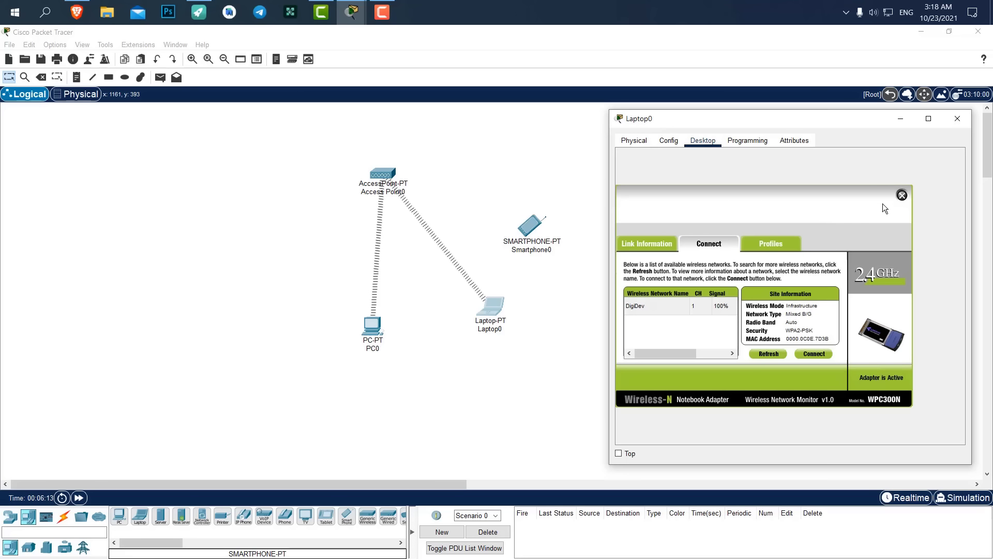
click(957, 118)
Bring up Smartphone0's Config settings for its Wireless0 interface.
click(543, 229)
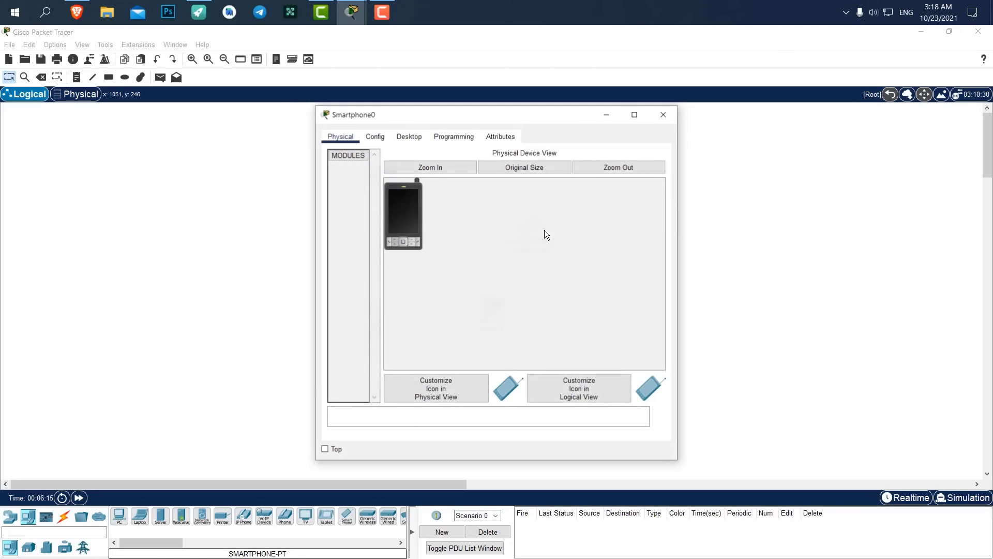
drag(460, 118, 724, 131)
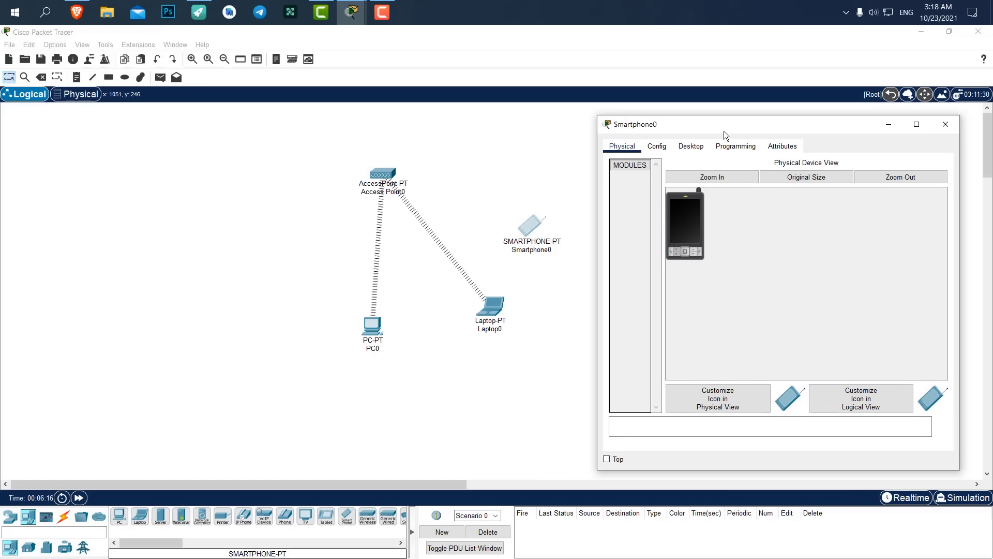
click(692, 146)
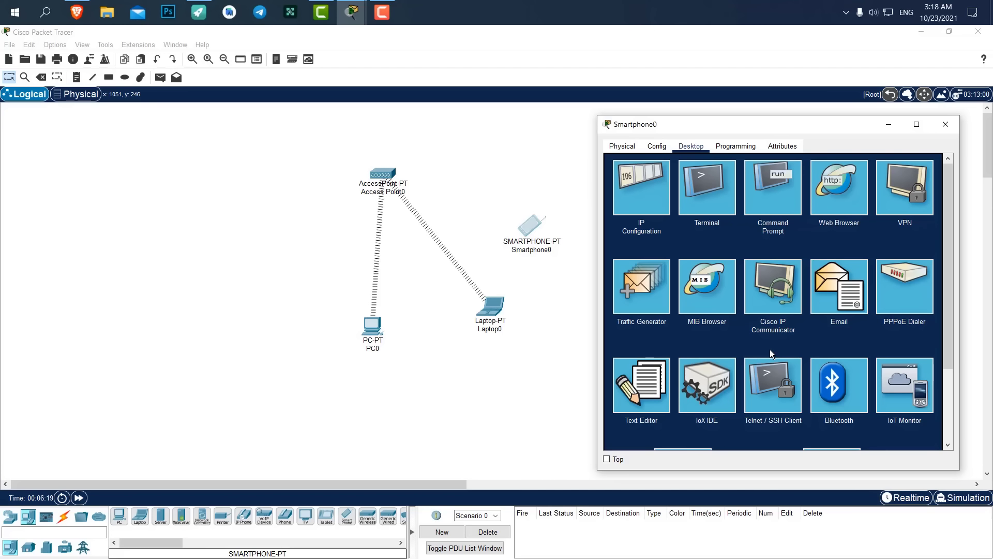
scroll(723, 197, down, 3)
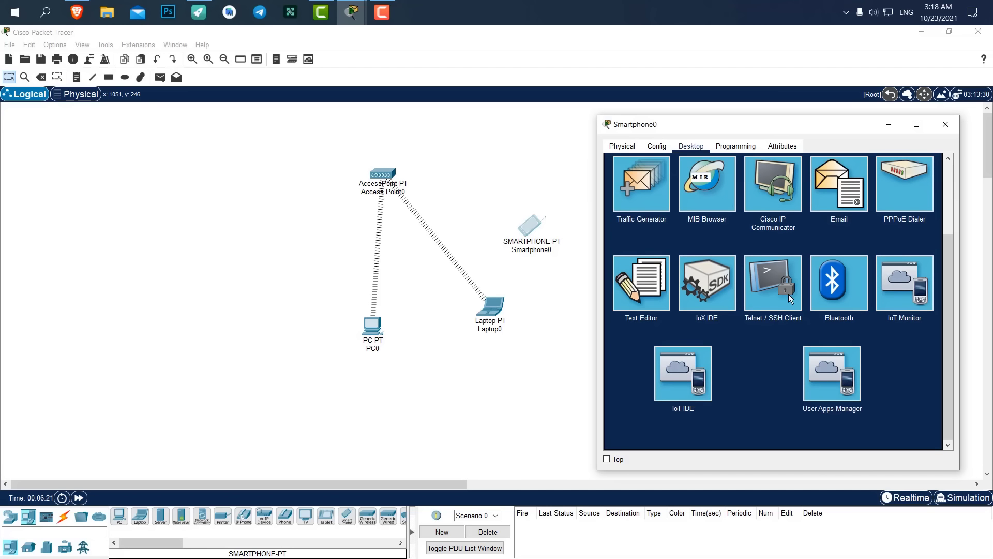
scroll(781, 279, up, 3)
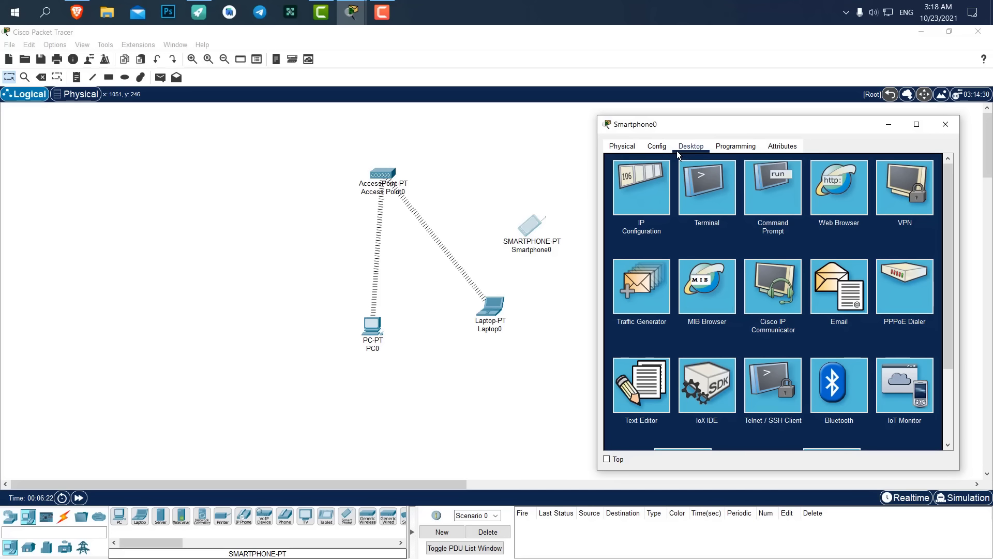
click(657, 146)
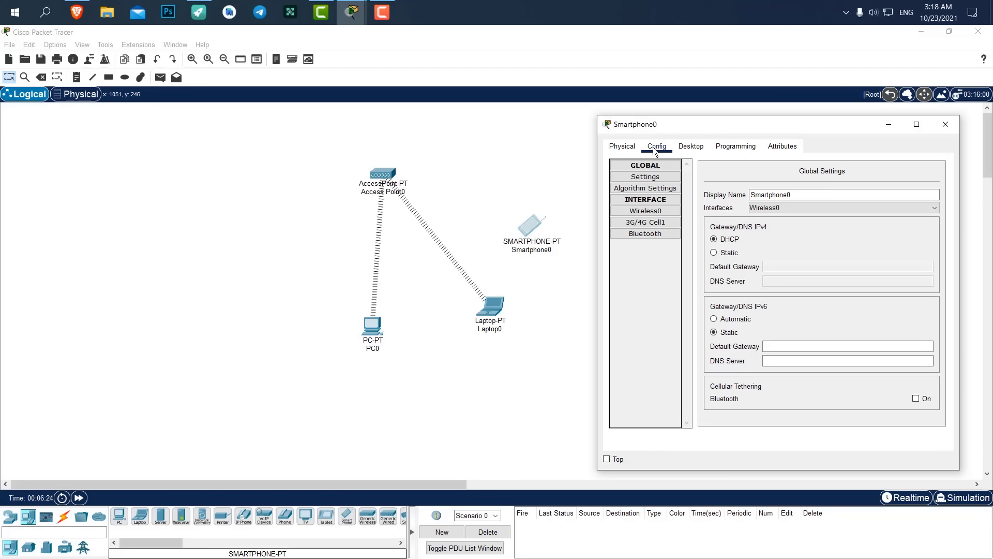
click(645, 210)
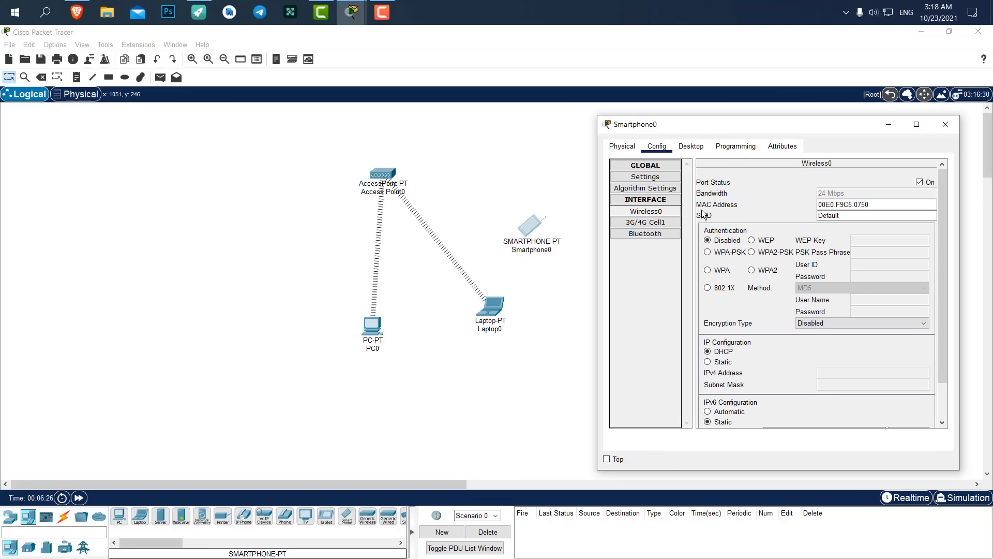
Set Smartphone0's Wireless0 to WPA2-PSK with the network passphrase and AES encryption.
scroll(756, 228, down, 2)
scroll(753, 228, up, 2)
click(765, 255)
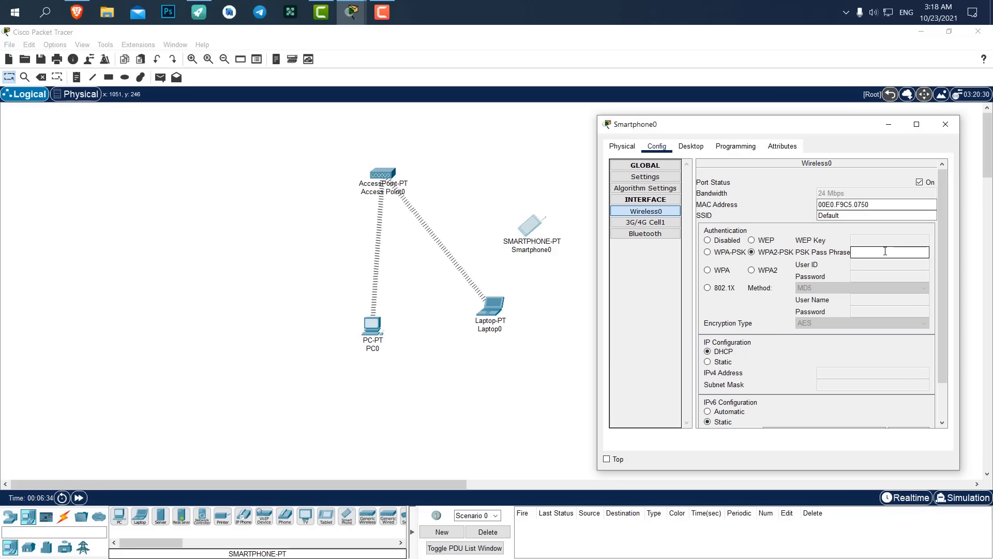
text(123456789)
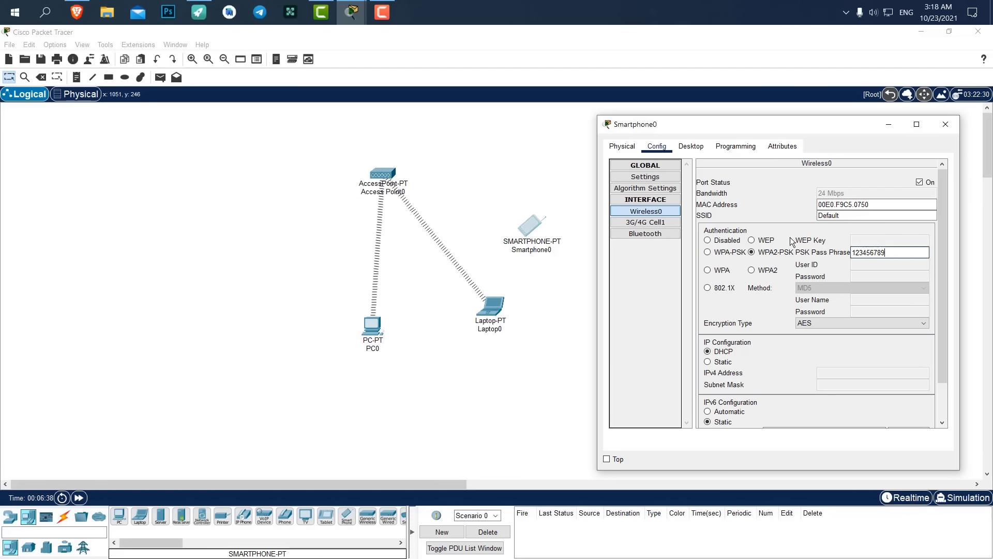
scroll(793, 240, down, 3)
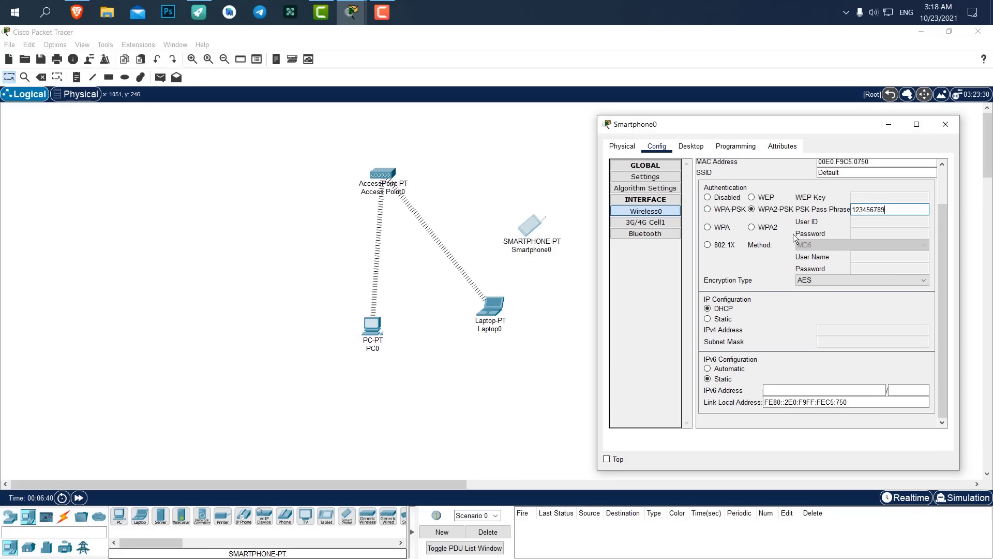
click(944, 125)
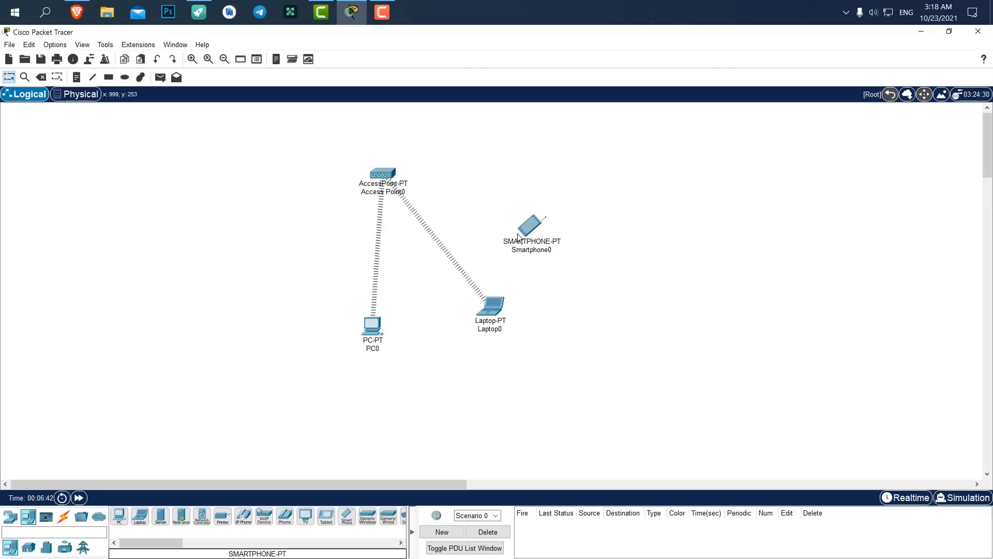
Set PC0 to static IPv4 address 192.168.1.10 with subnet mask 255.255.255.0.
drag(531, 219, 539, 207)
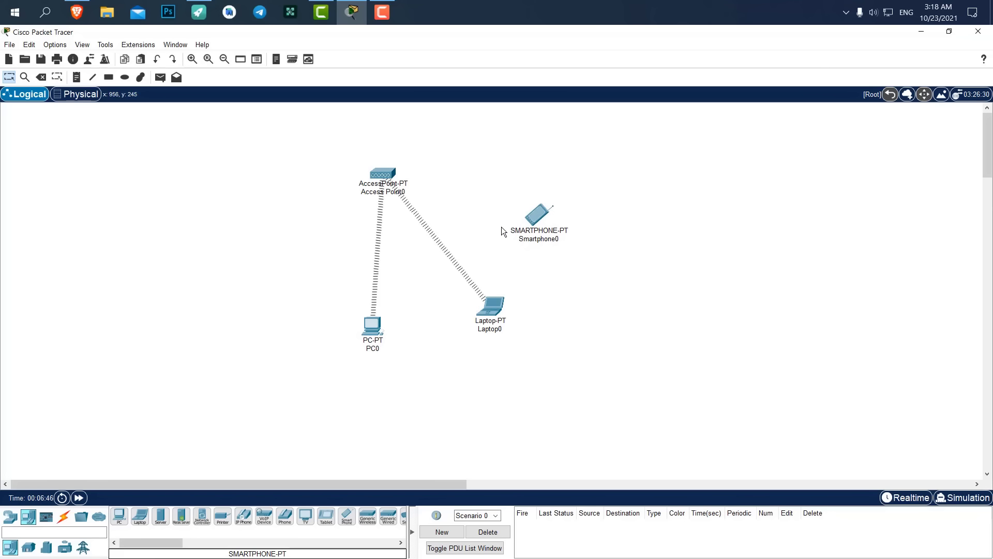
click(375, 325)
drag(420, 111, 704, 115)
click(657, 157)
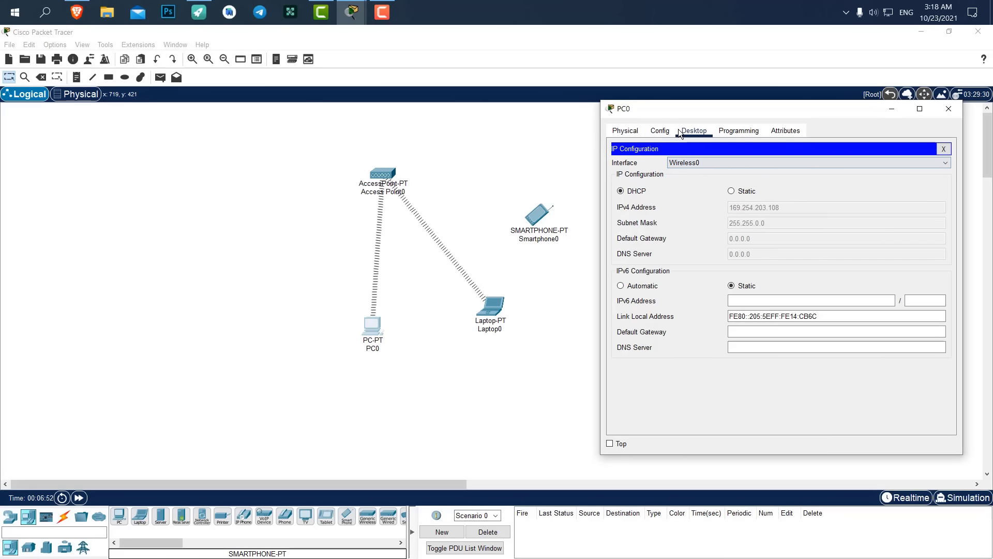
click(744, 192)
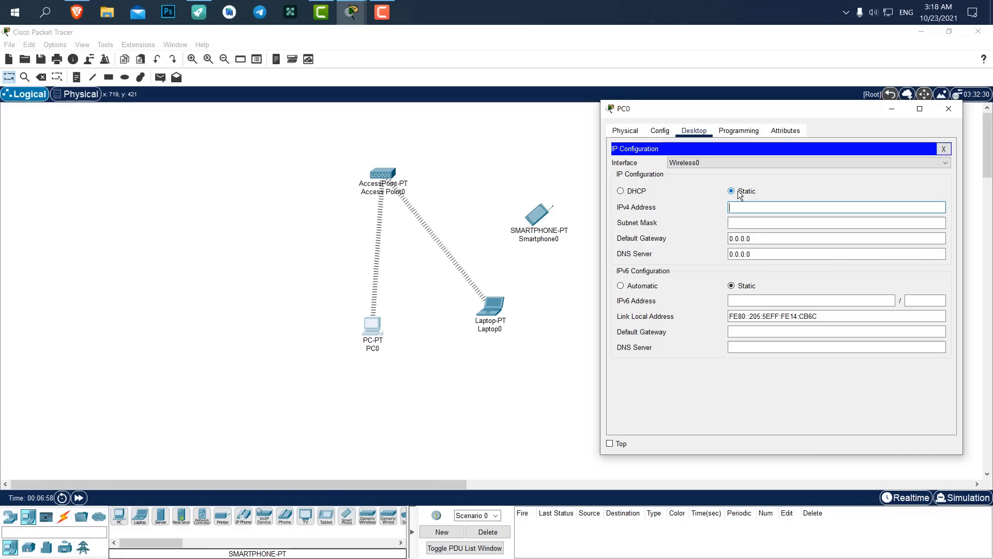
text(192.168.1.10)
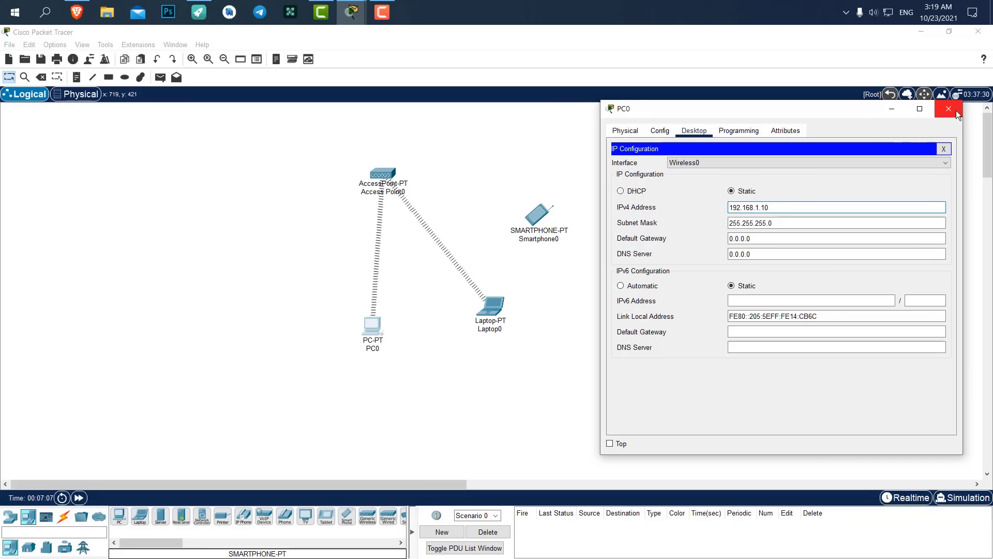
Replace Smartphone0's Wireless0 SSID 'Default' with 'DigiDev'.
click(956, 110)
click(540, 213)
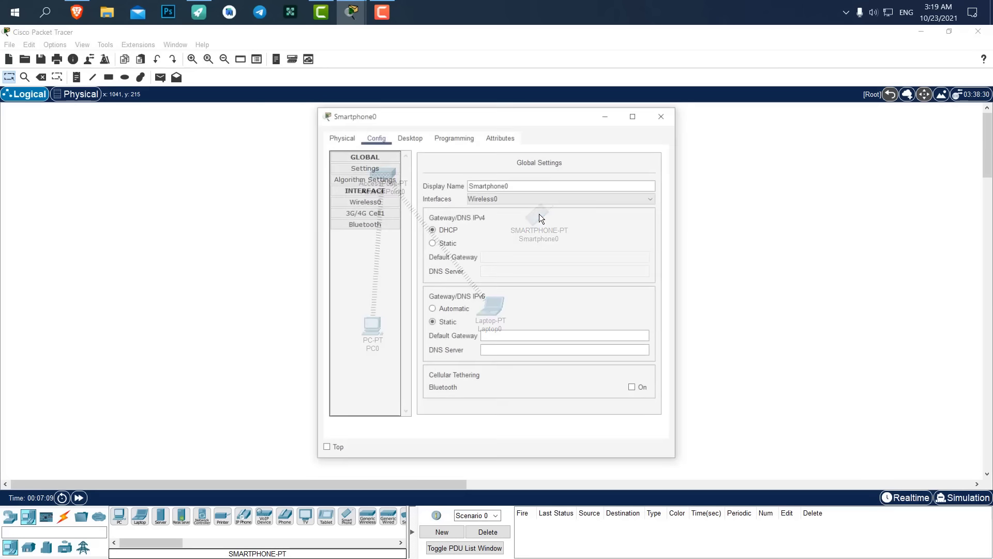
click(364, 202)
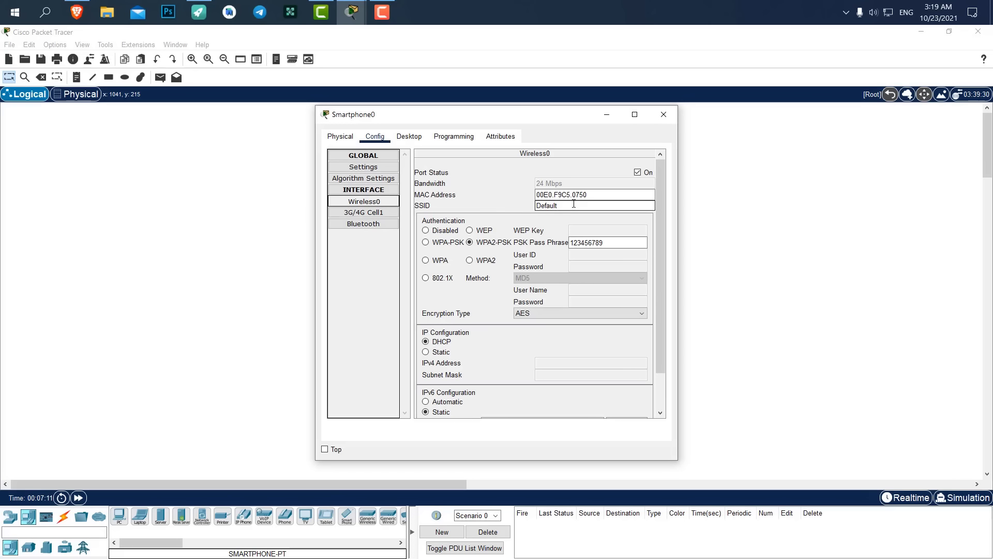
double_click(574, 204)
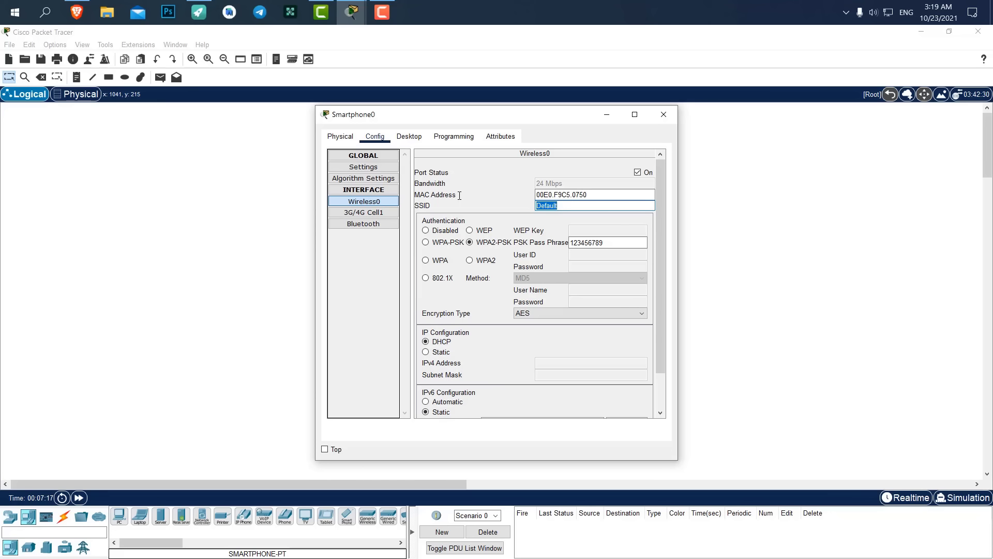
text(DigiDev)
drag(487, 120, 776, 120)
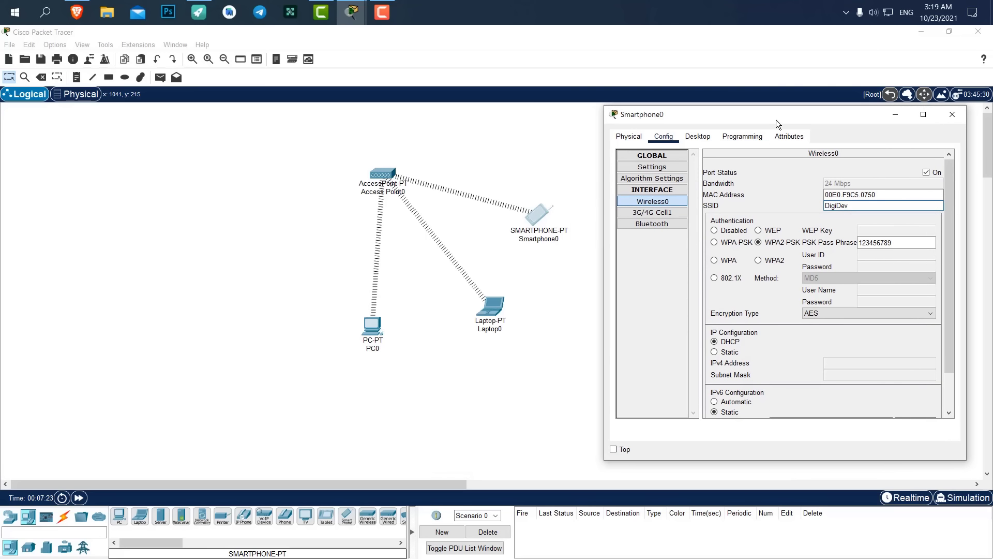
click(960, 116)
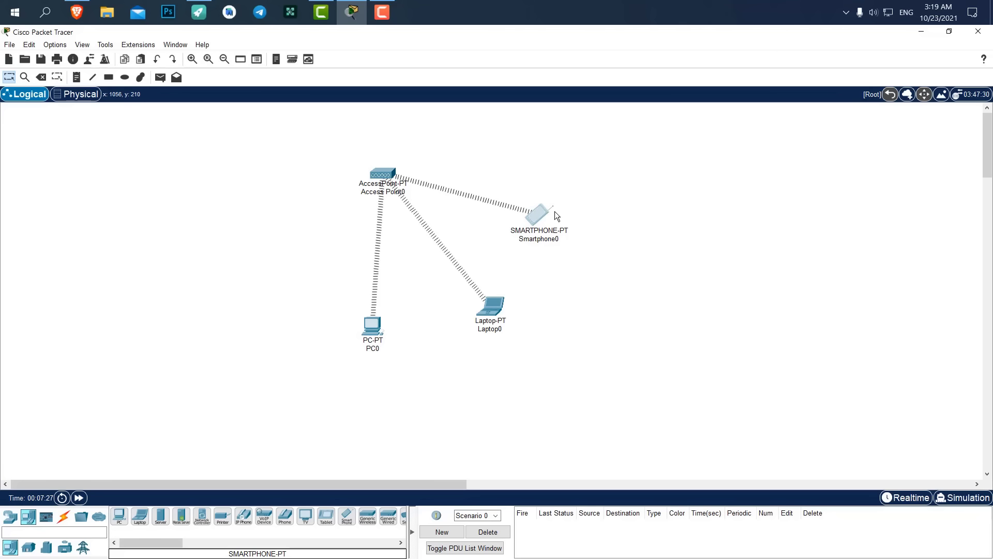
mouse_move(554, 211)
mouse_down()
mouse_move(578, 207)
mouse_move(570, 213)
mouse_move(568, 196)
mouse_up()
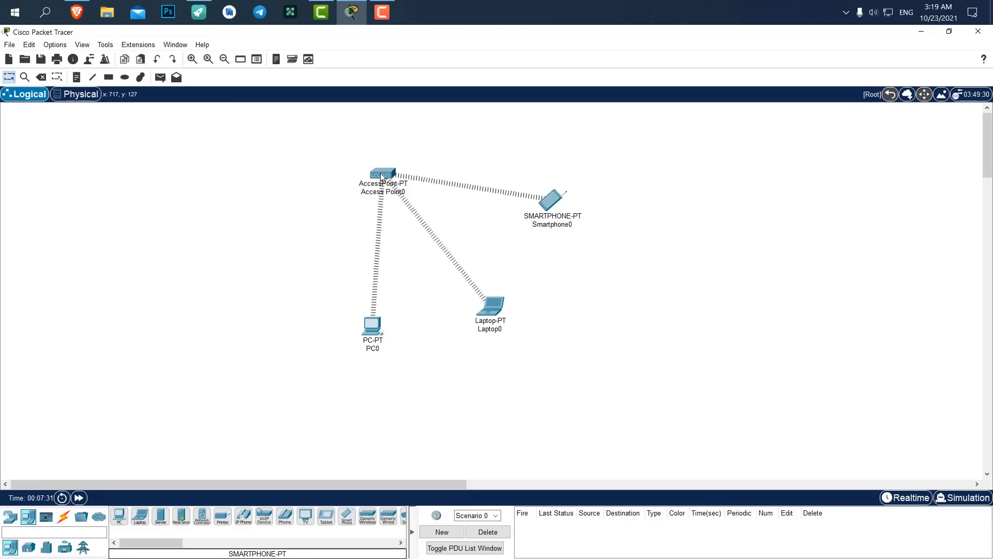
click(379, 324)
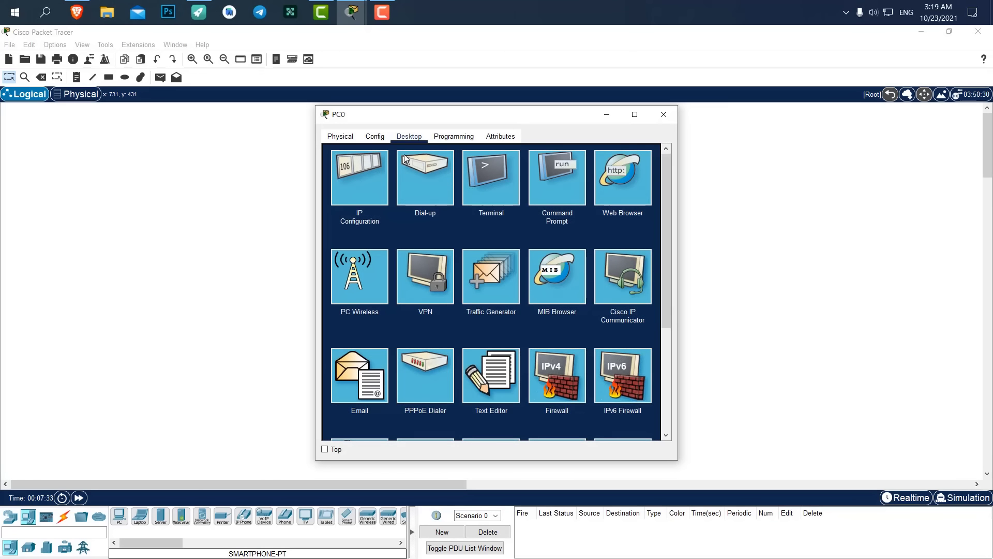
Copy PC0's address and give Laptop0 static IP 192.168.1.11, mask 255.255.255.0.
click(380, 181)
drag(504, 213, 392, 213)
key(ctrl+c)
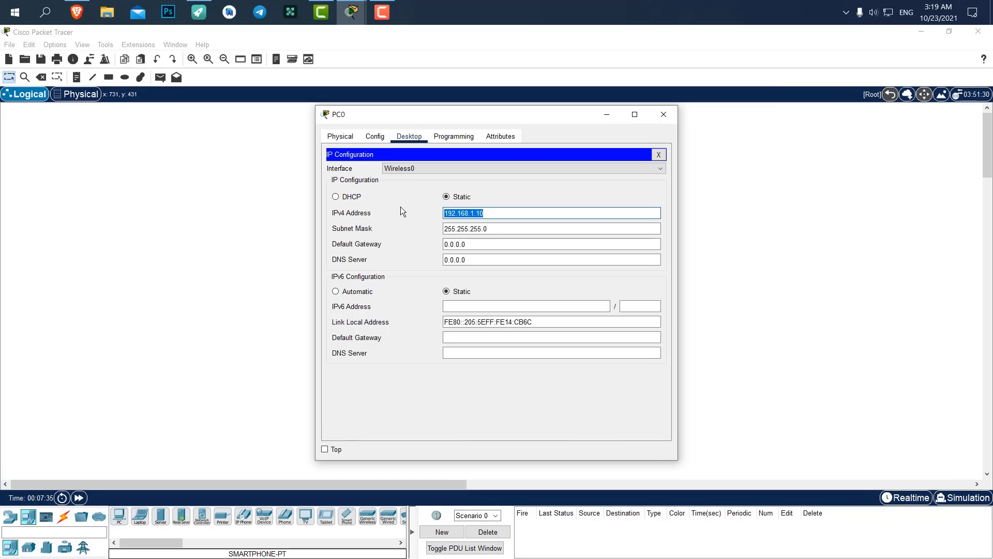
click(665, 114)
click(498, 293)
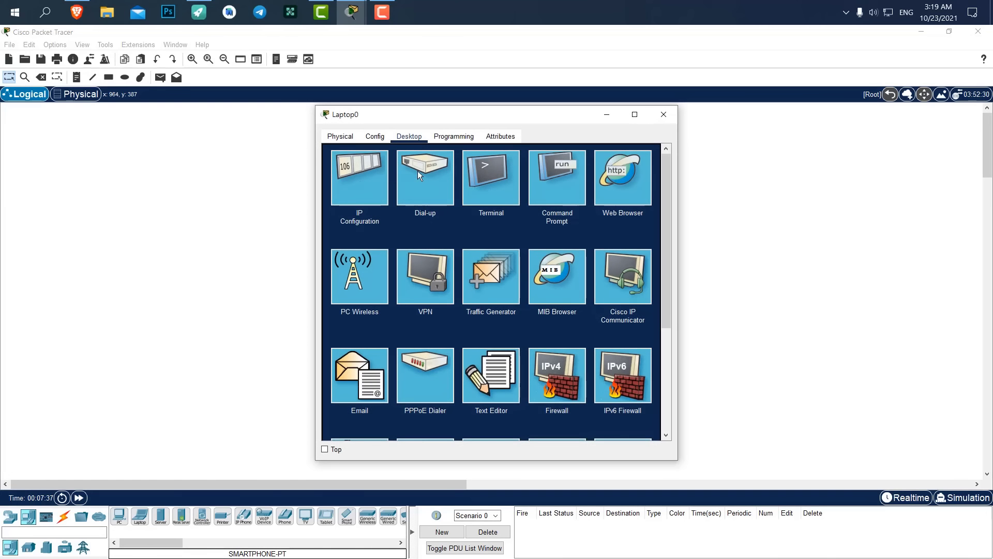
click(370, 171)
click(447, 197)
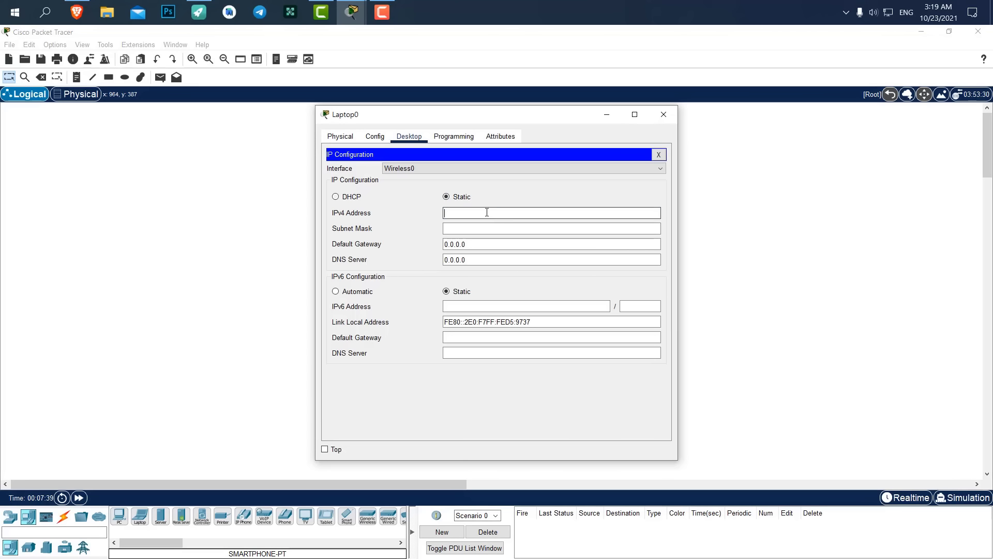
key(ctrl+v)
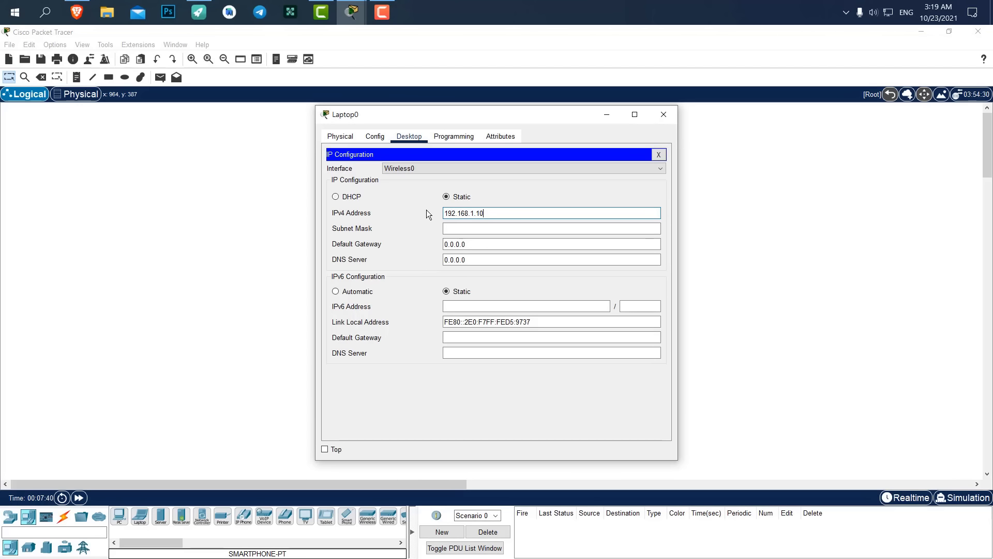
key(BackSpace)
text(1)
key(Return)
click(664, 115)
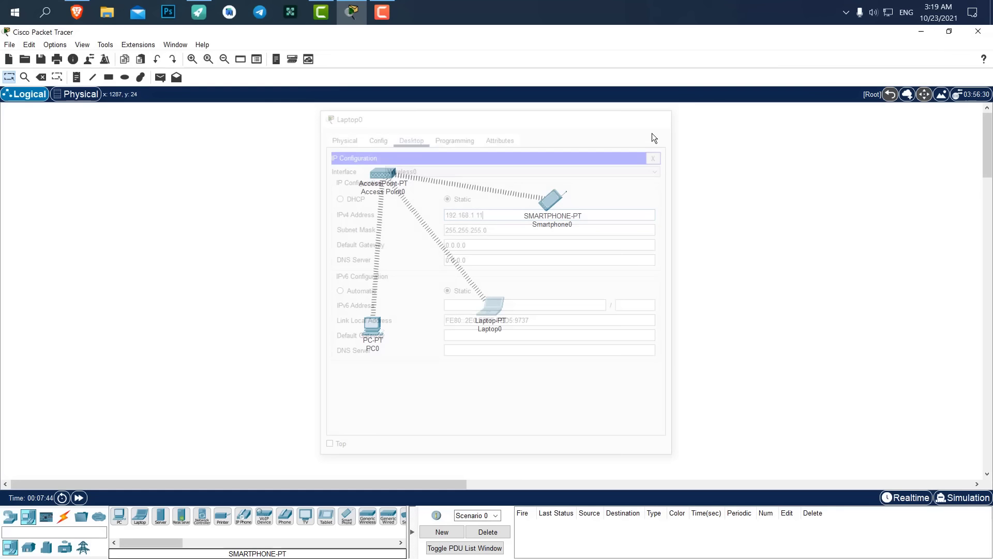
Give Smartphone0 static IP 192.168.1.12 with subnet mask 255.255.255.0.
click(550, 201)
click(409, 136)
click(369, 175)
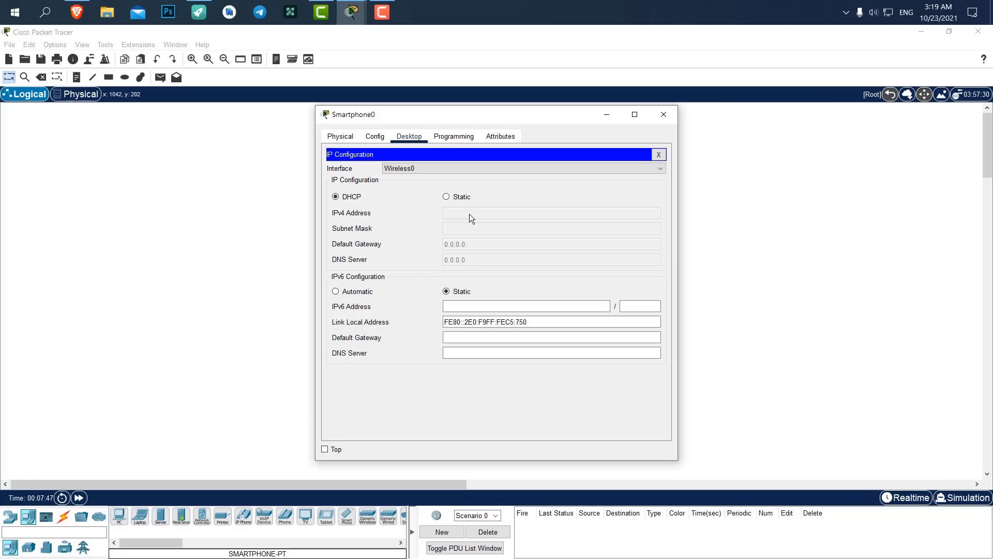
click(446, 197)
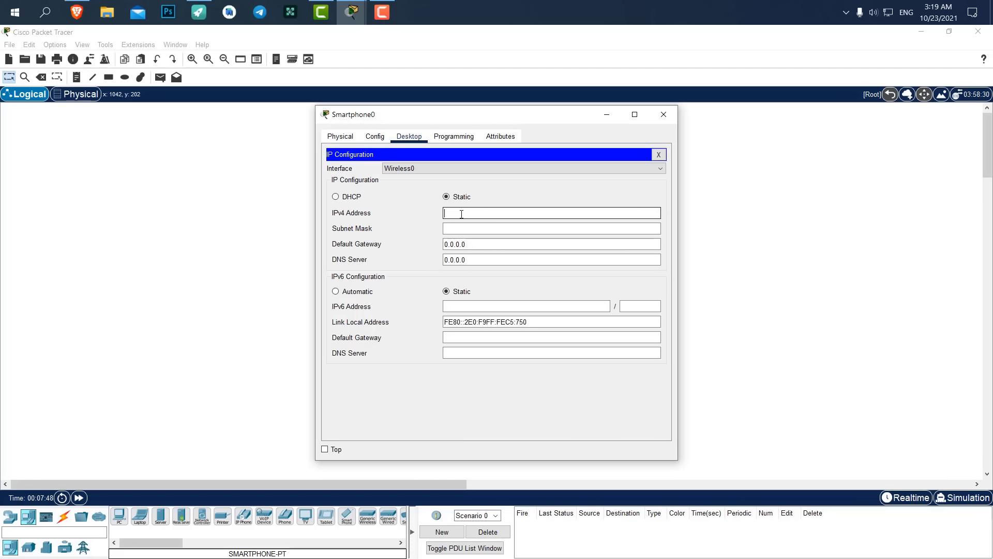
text(192.168.1.10)
key(BackSpace)
text(2)
key(Return)
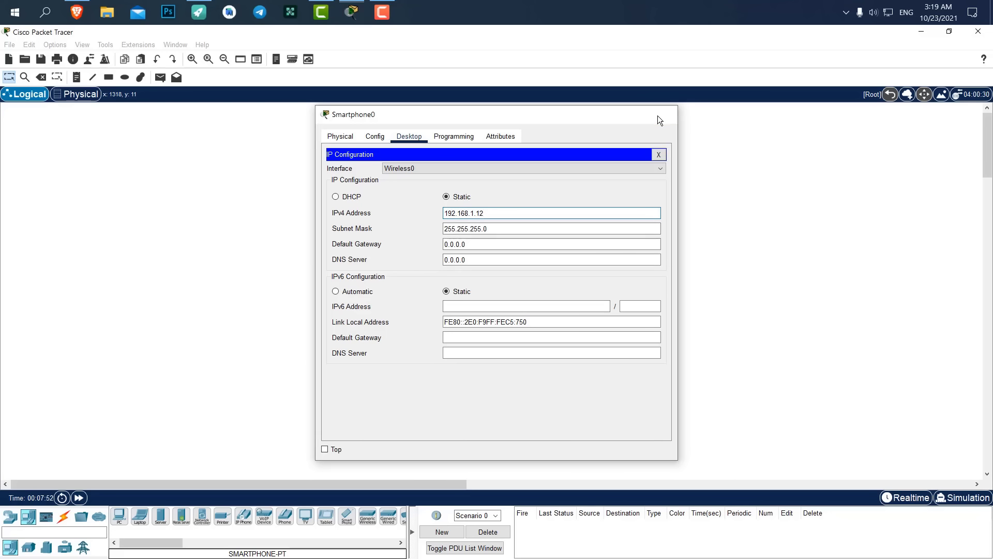
click(658, 117)
Shift the wireless devices right, ping Smartphone0 from PC0, and replay it in Simulation.
drag(652, 125, 311, 363)
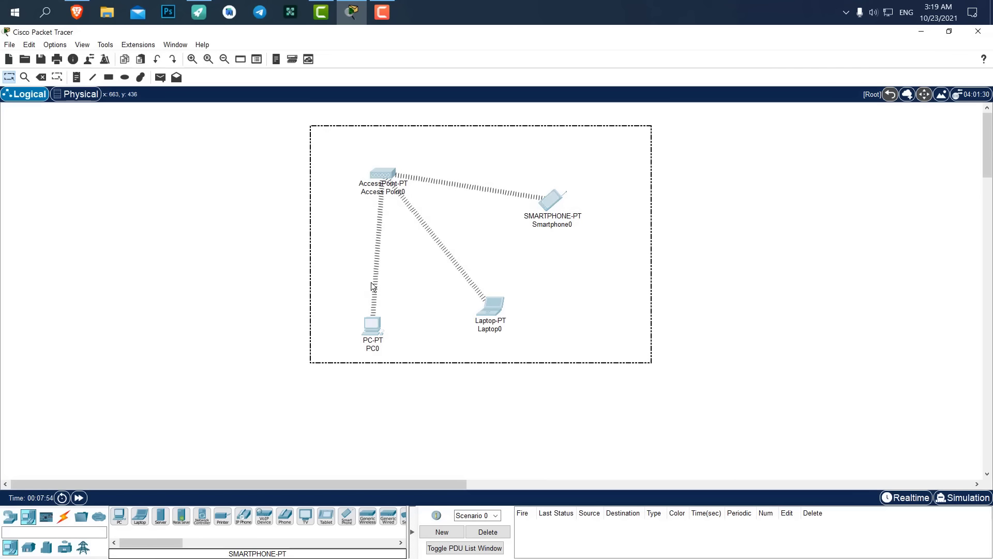
drag(382, 172, 430, 199)
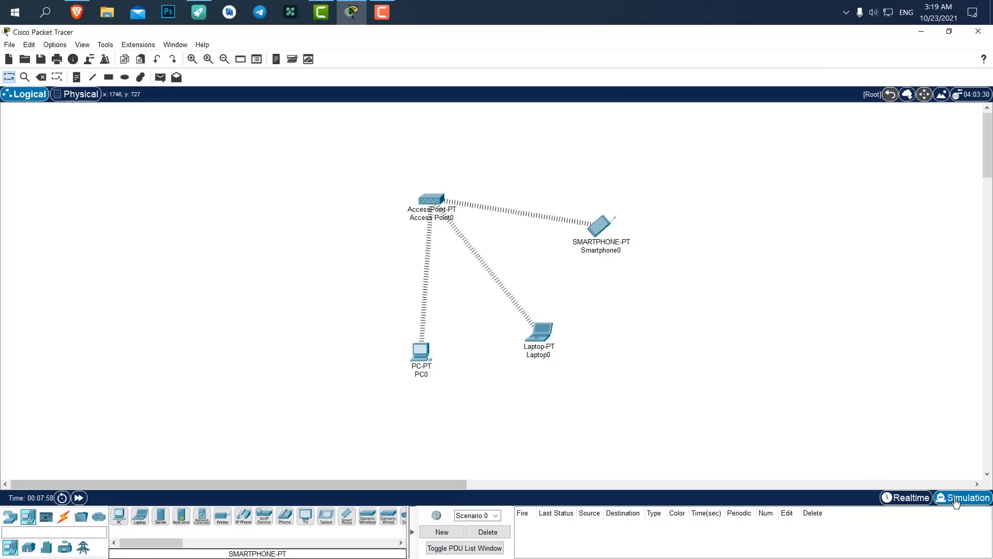
click(420, 352)
click(601, 253)
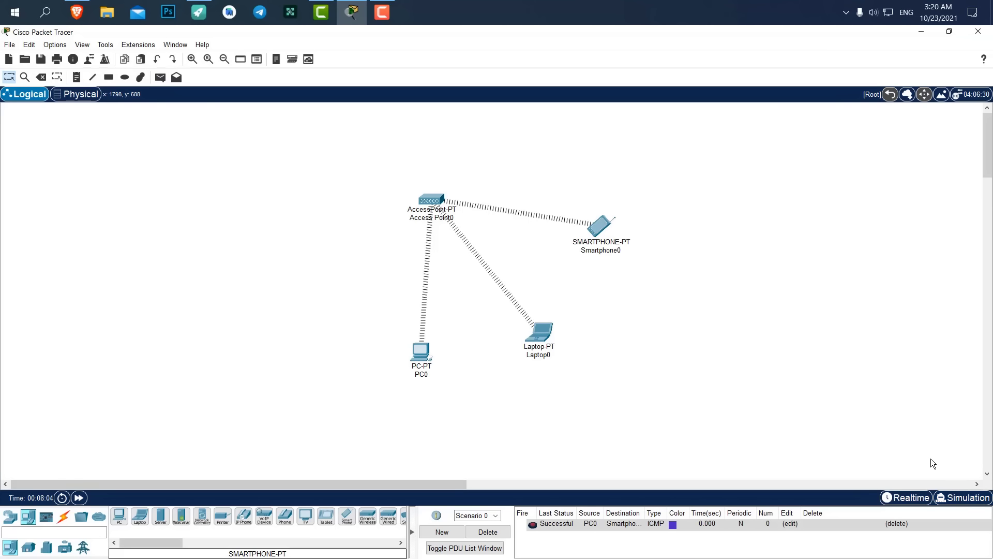
click(961, 497)
click(910, 373)
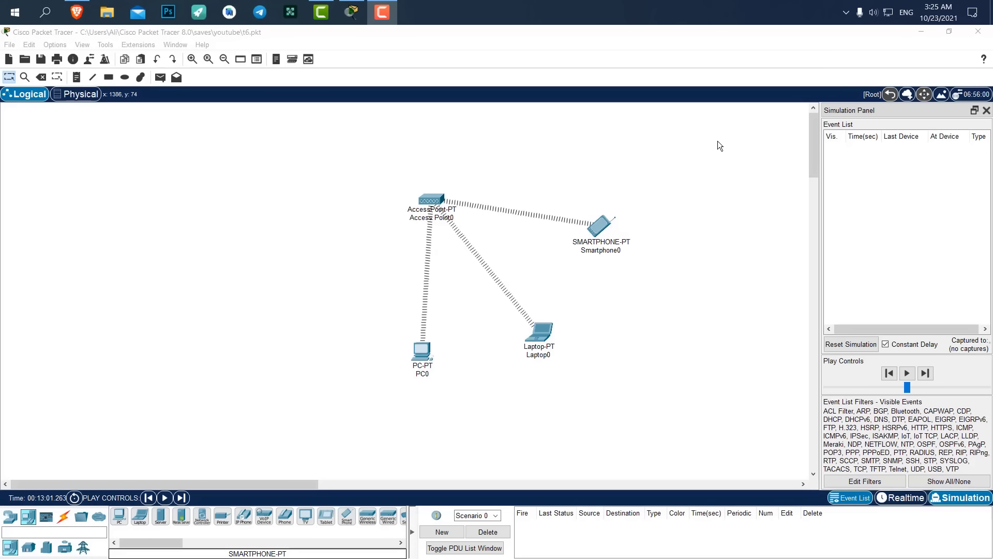
Drag the four wireless devices left, placing PC0, Laptop0 and Smartphone0 around Access Point0.
drag(718, 140, 649, 163)
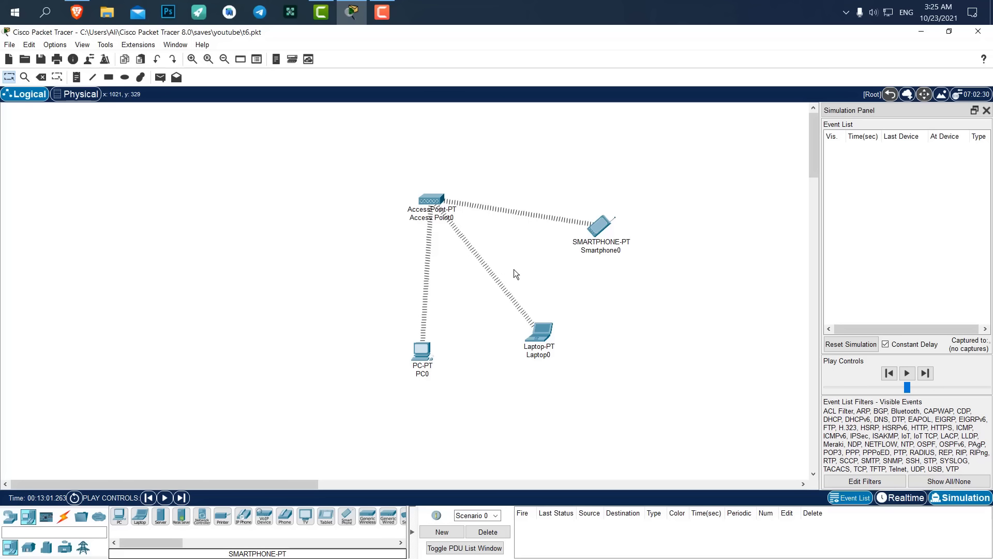
drag(692, 205, 334, 421)
drag(433, 200, 213, 183)
drag(206, 282, 90, 261)
drag(314, 359, 136, 360)
drag(360, 260, 204, 372)
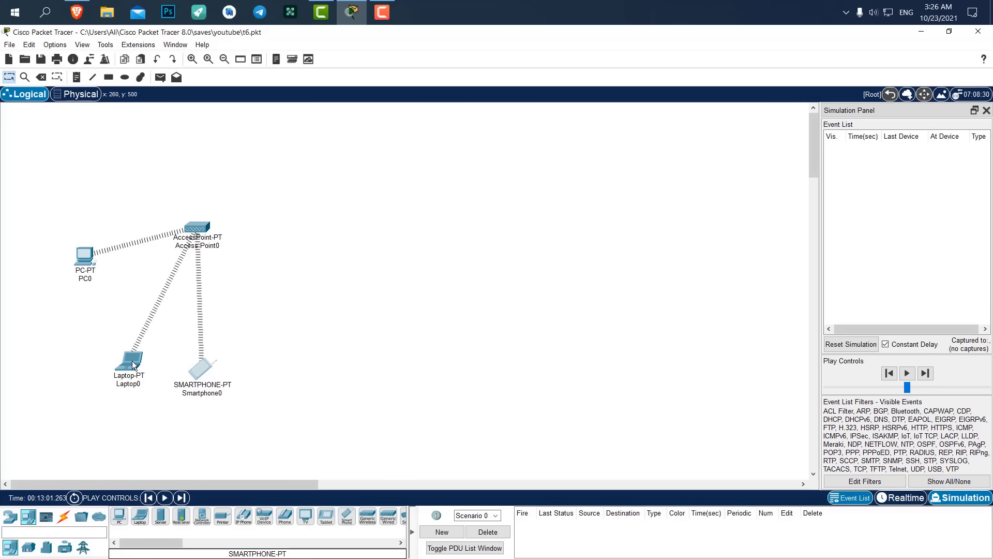
drag(132, 360, 109, 329)
drag(85, 256, 74, 224)
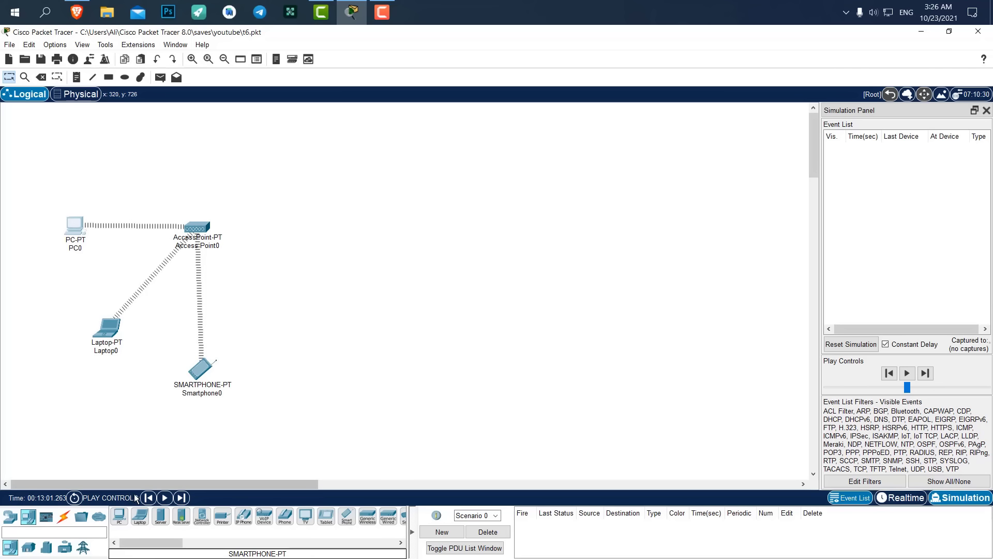
Place a 2960 switch (Switch0) with PC1 and PC2 below it.
click(11, 516)
click(28, 547)
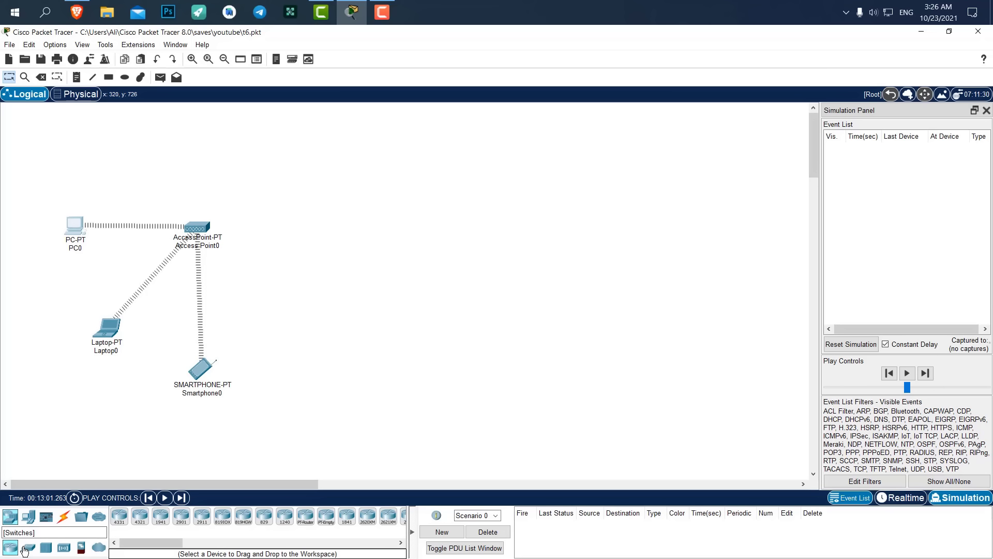
click(119, 516)
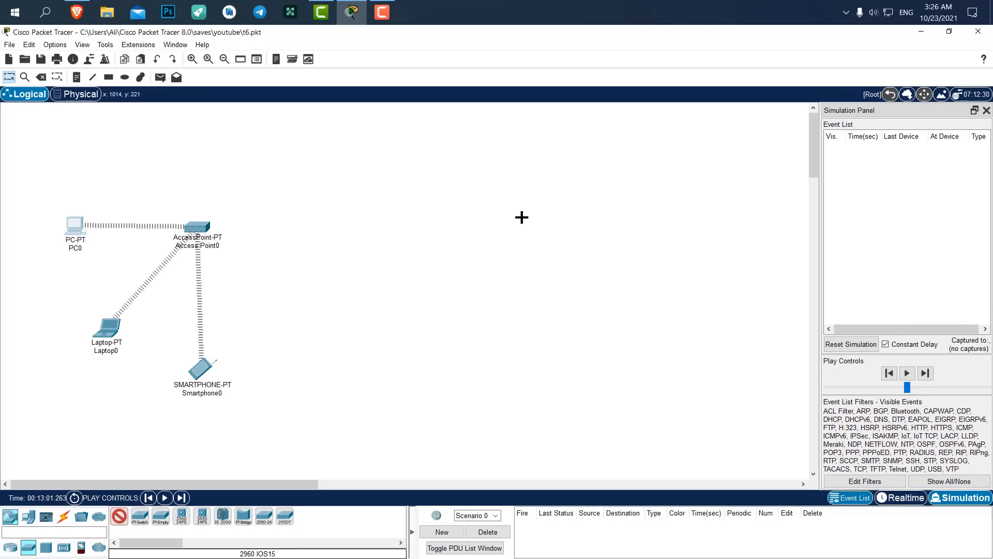
click(434, 226)
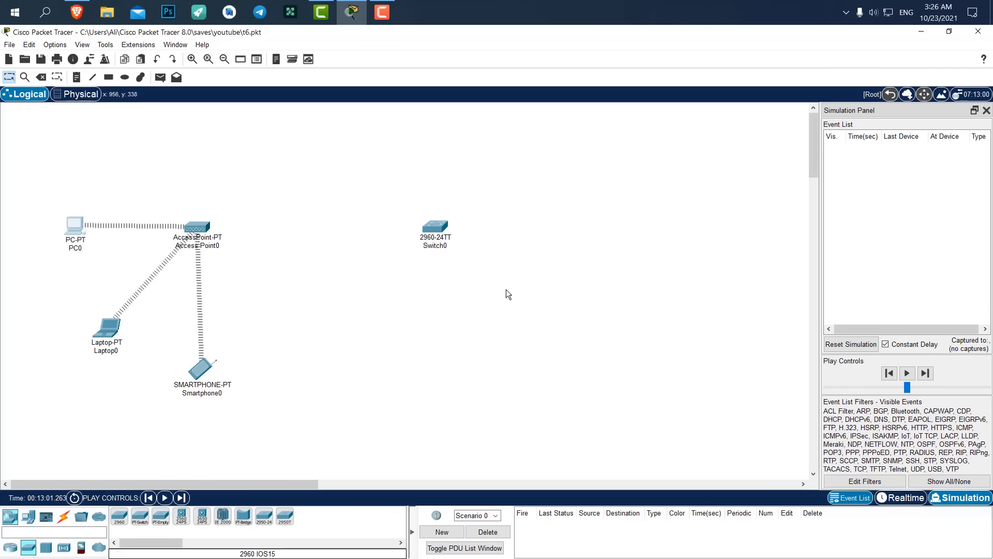
click(29, 517)
click(119, 516)
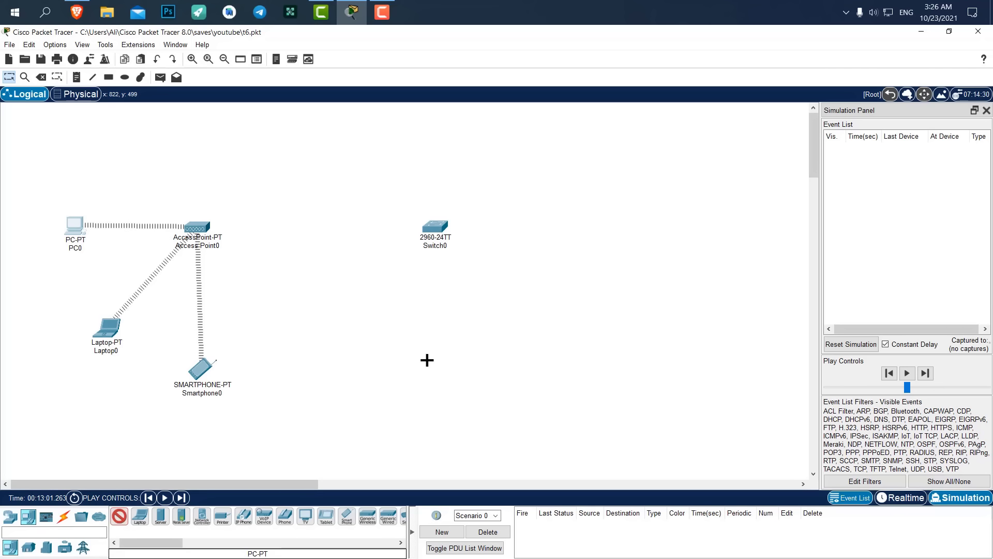
click(438, 361)
click(121, 524)
click(533, 306)
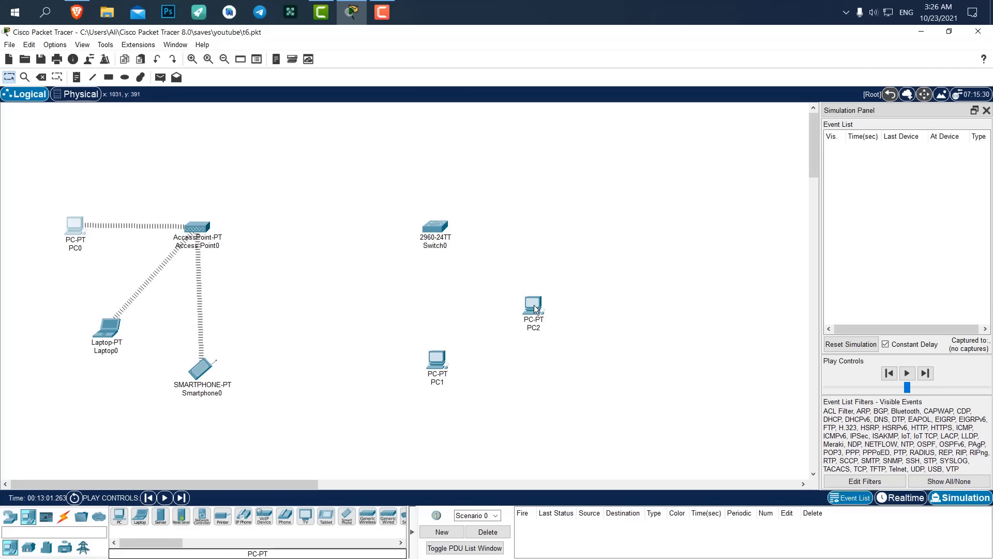
Cable Switch0 to PC1, PC2 and Access Point0 with automatic connections.
click(63, 517)
click(119, 516)
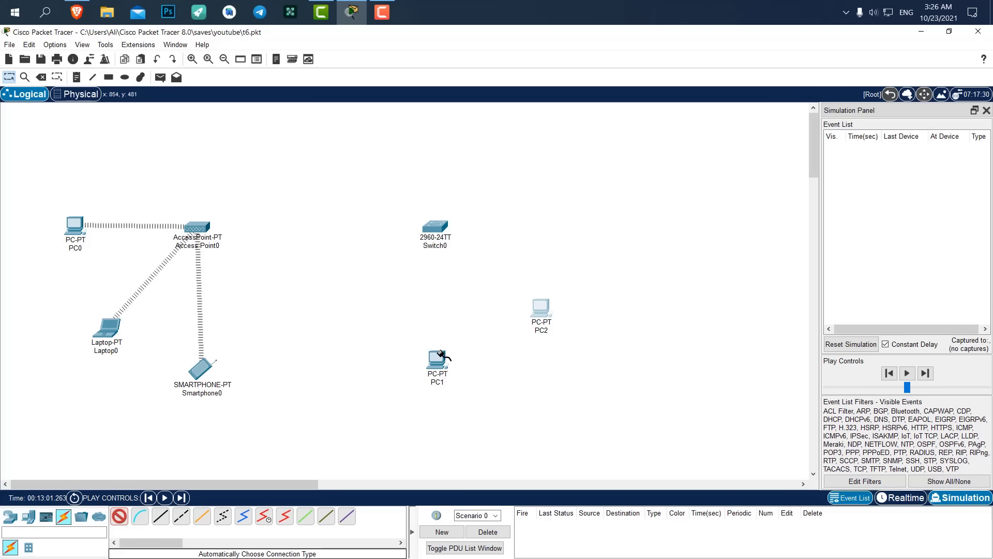
click(435, 223)
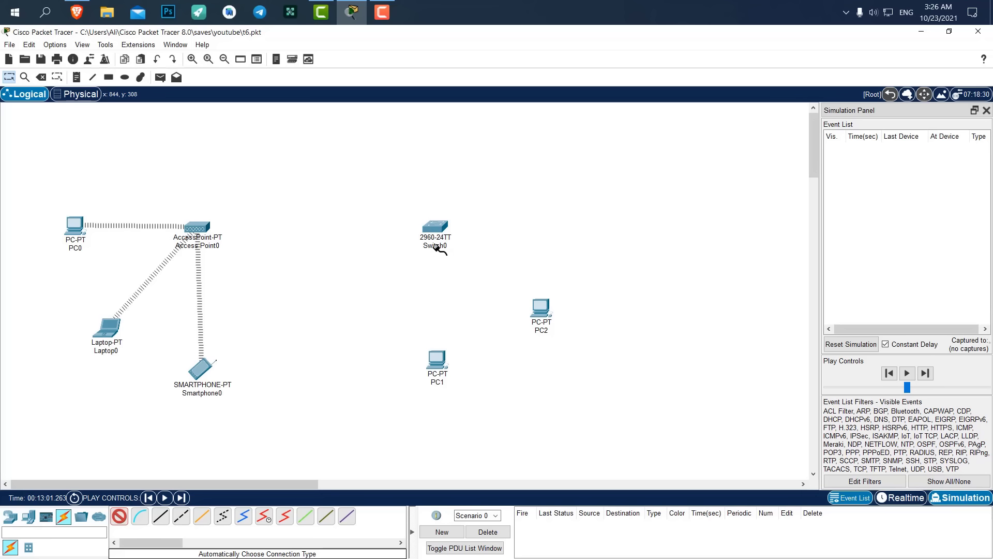
click(437, 358)
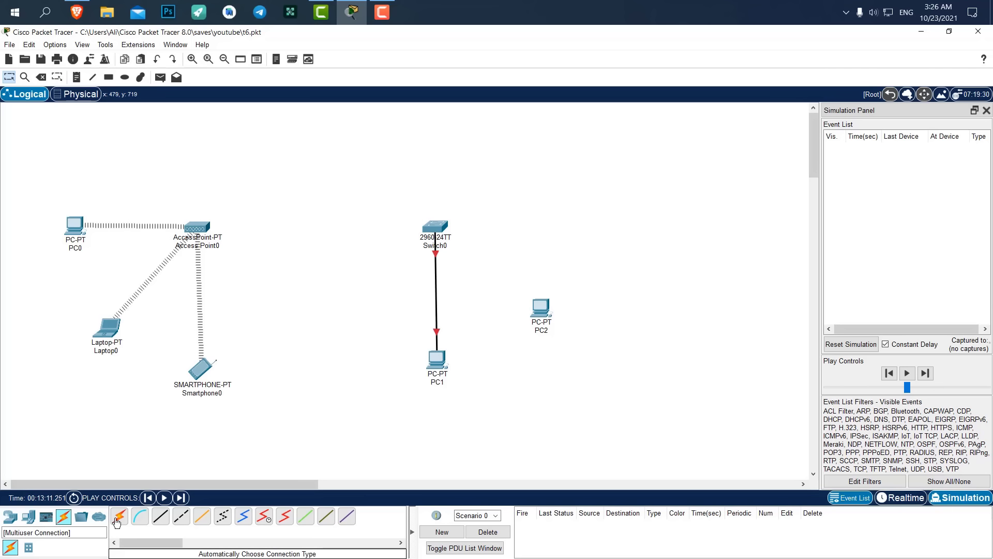
click(119, 516)
click(540, 305)
click(439, 228)
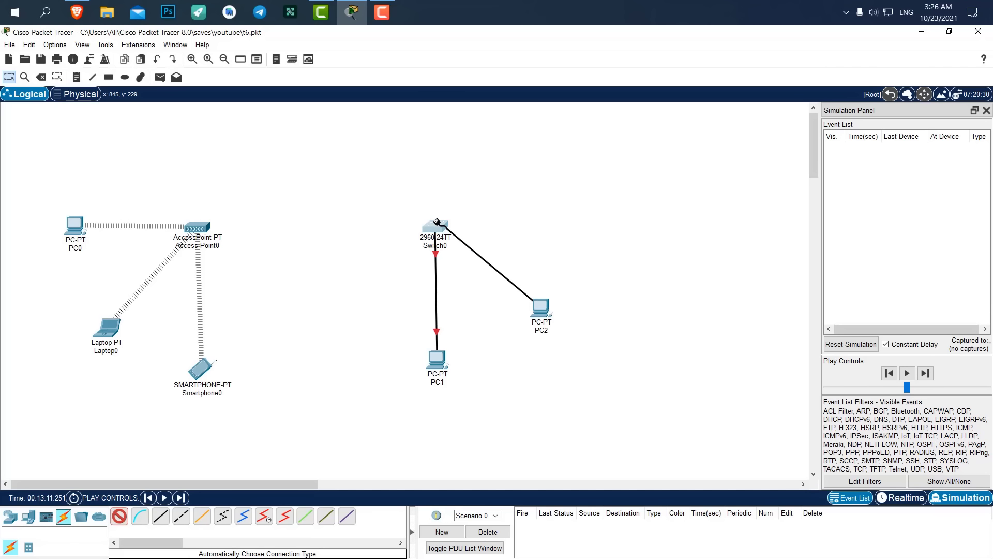
click(119, 516)
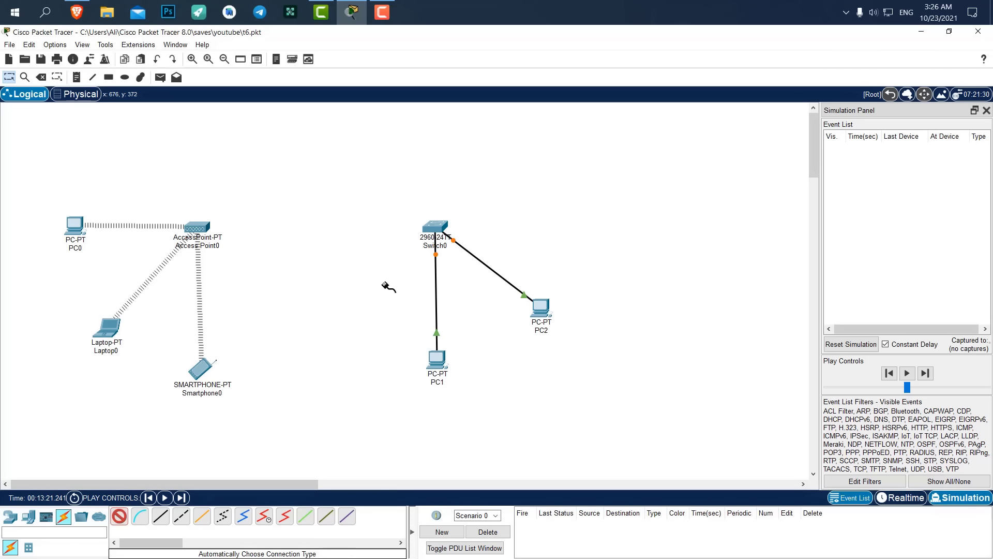
click(436, 226)
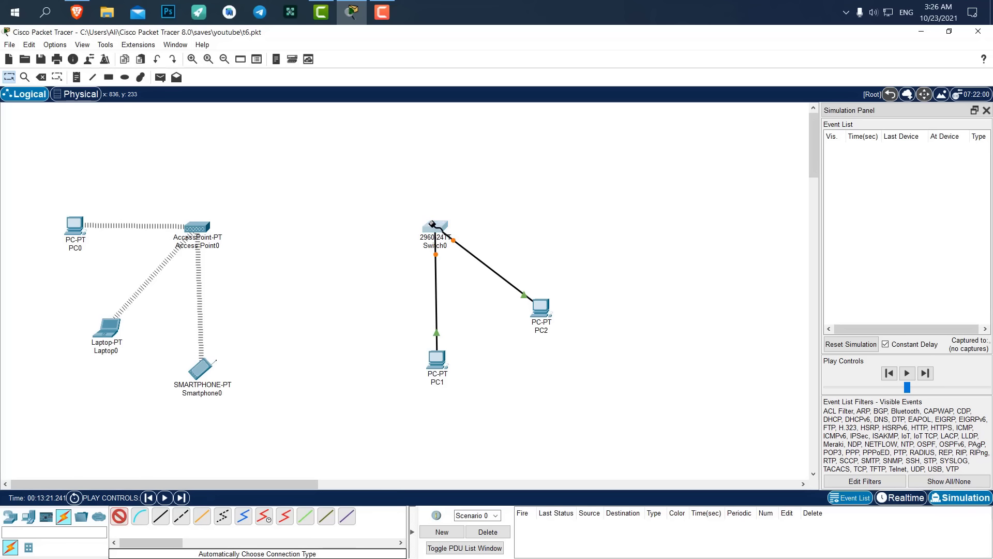
click(197, 227)
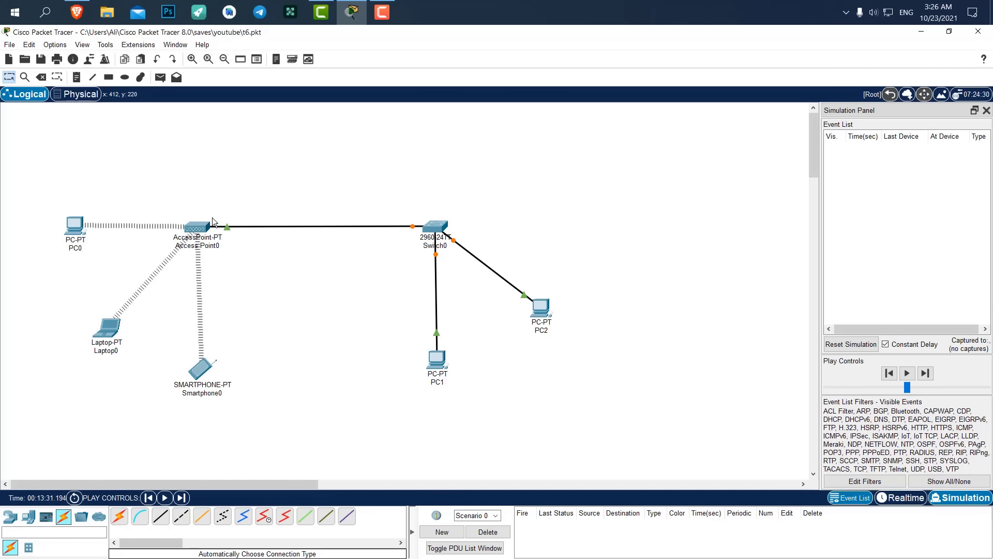
click(199, 227)
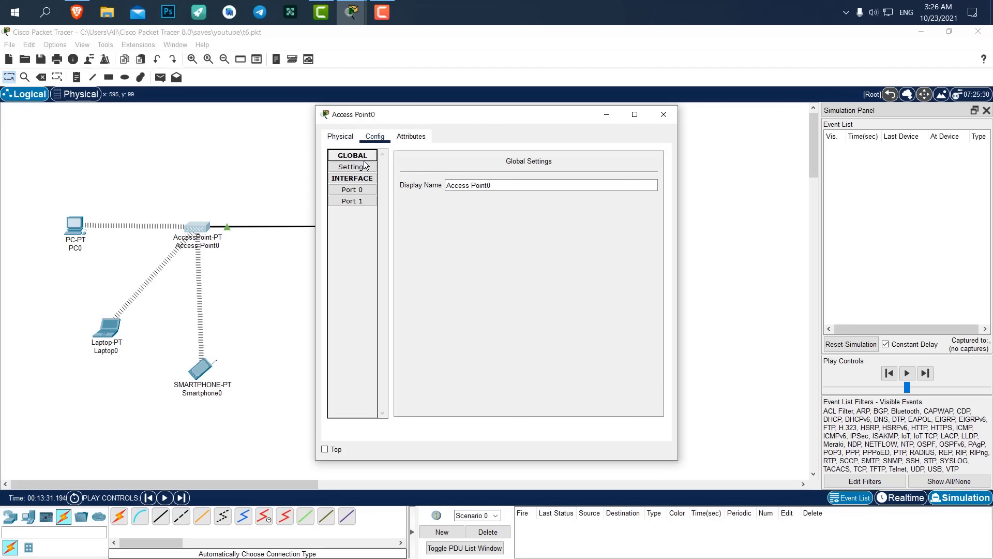
Check Access Point0's Port 0 settings (on, 100 Mbps, half duplex) and close it.
click(368, 189)
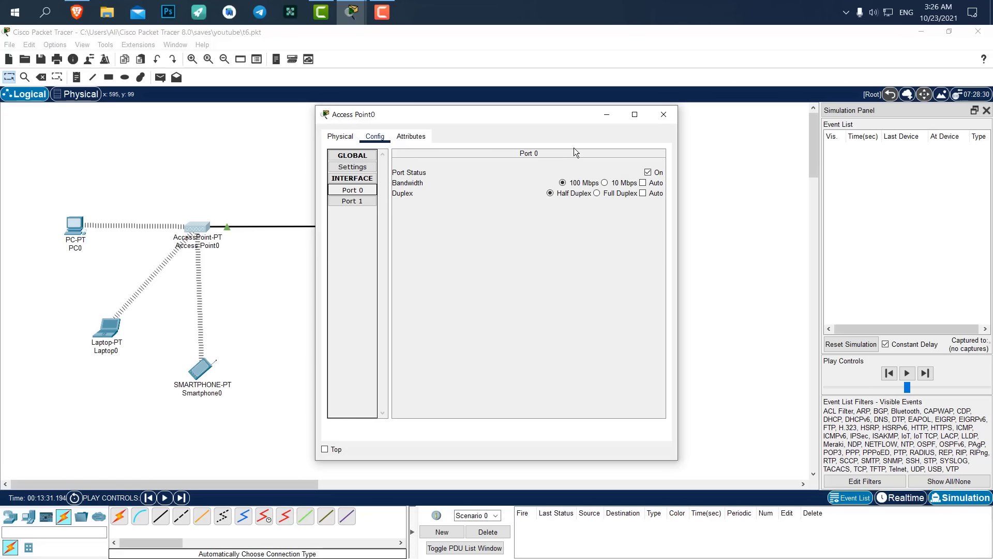
click(664, 114)
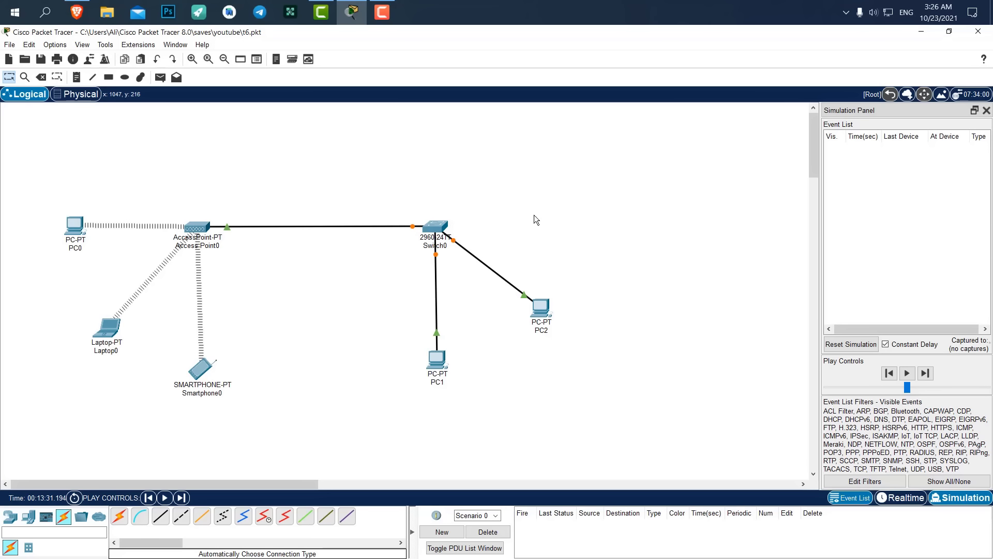
Give PC1 static IPv4 address 192.168.1.5 with subnet mask 255.255.255.0.
click(439, 359)
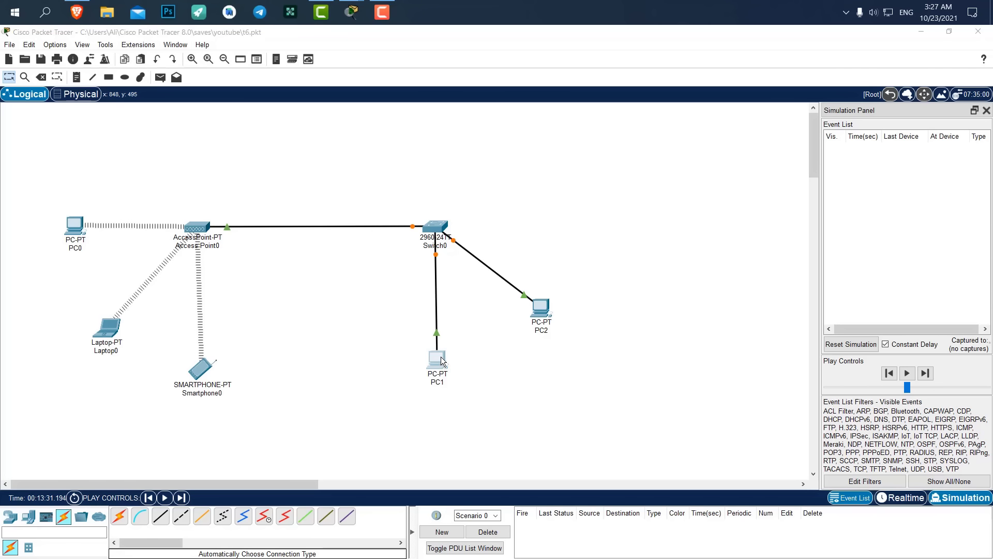
click(409, 137)
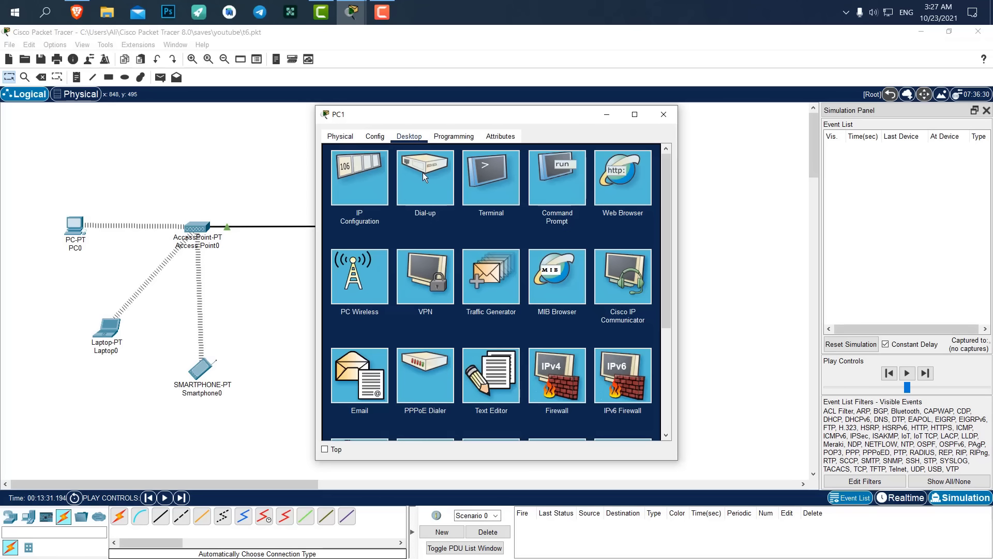
click(366, 178)
click(461, 212)
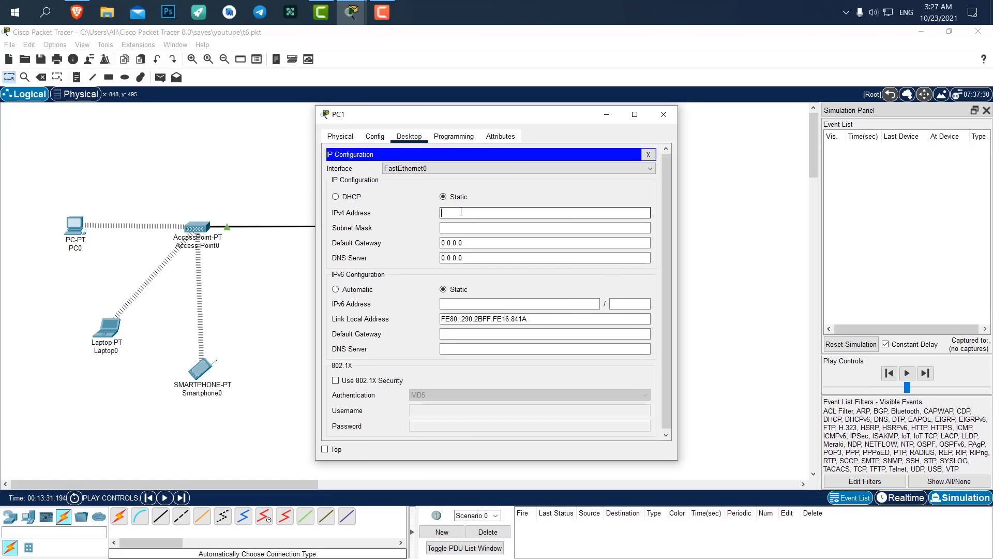
text(192.)
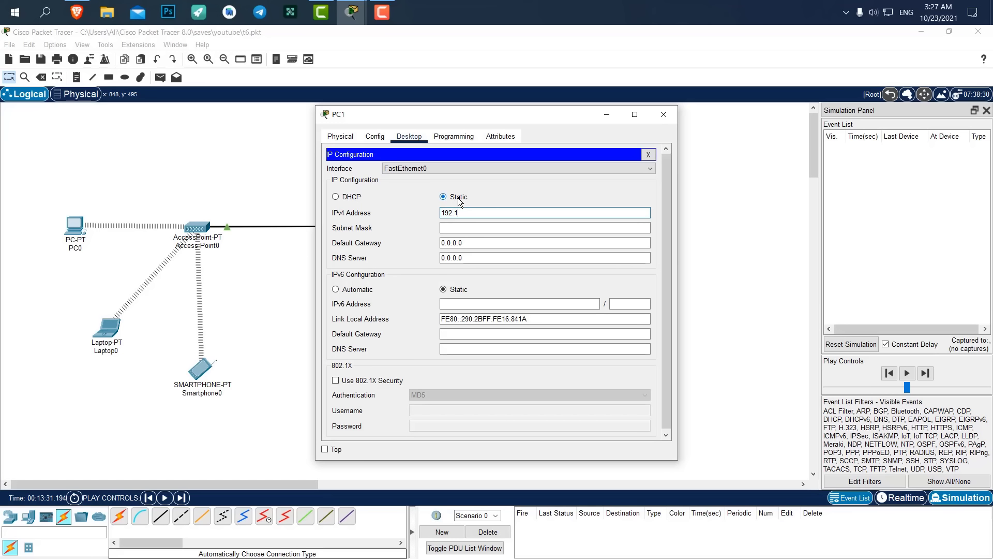
text(13)
key(Tab)
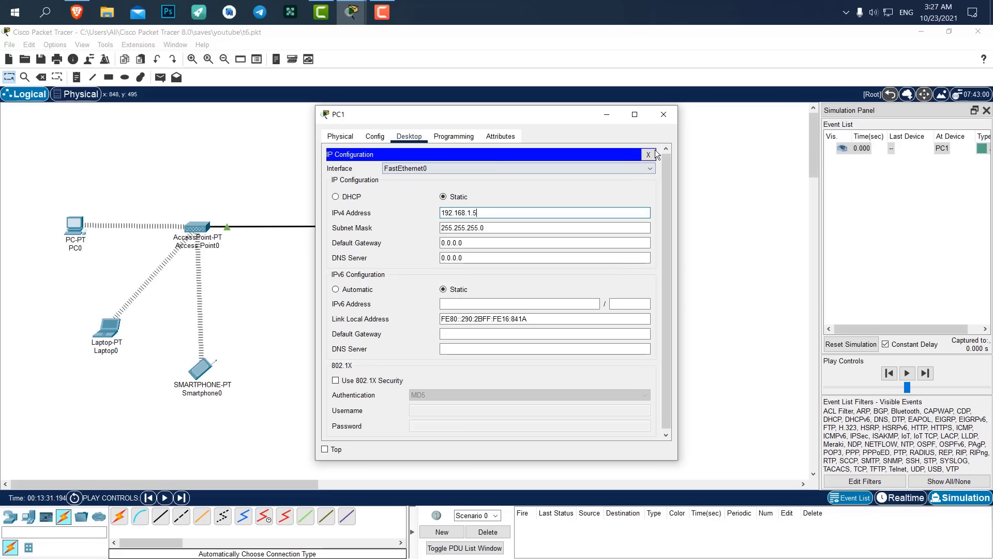
click(664, 114)
Return to Realtime mode and give PC2 static IPv4 192.168.1.6, mask 255.255.255.0.
click(551, 309)
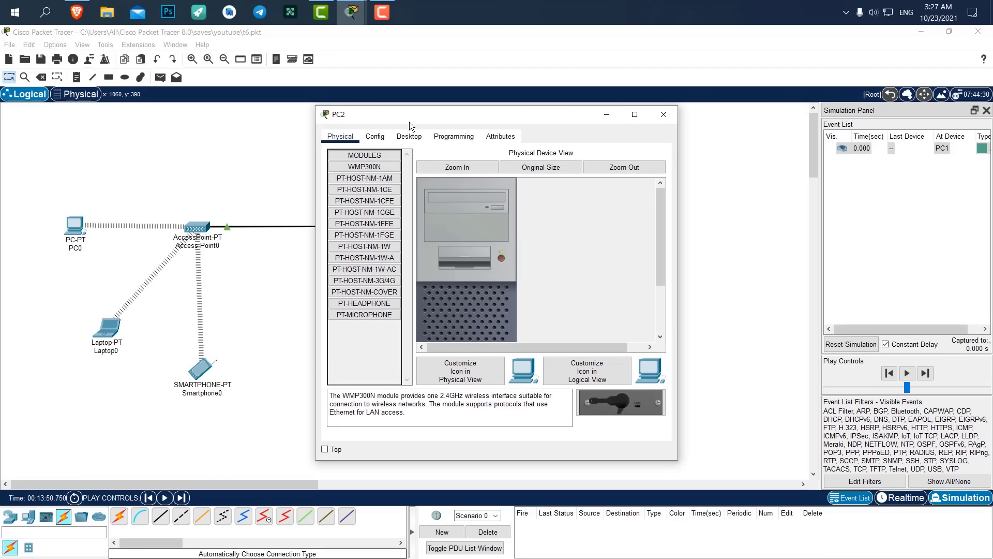
click(664, 114)
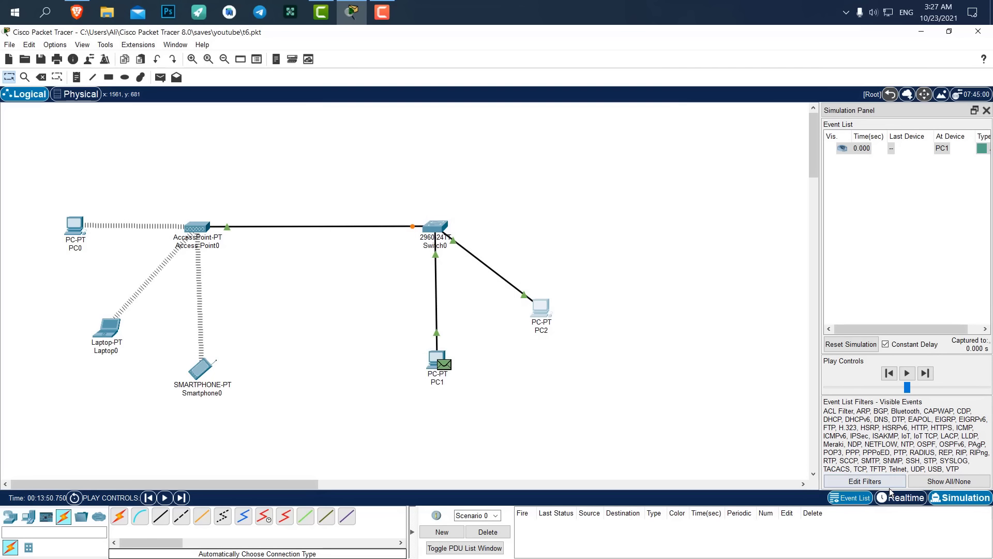
click(904, 498)
click(551, 309)
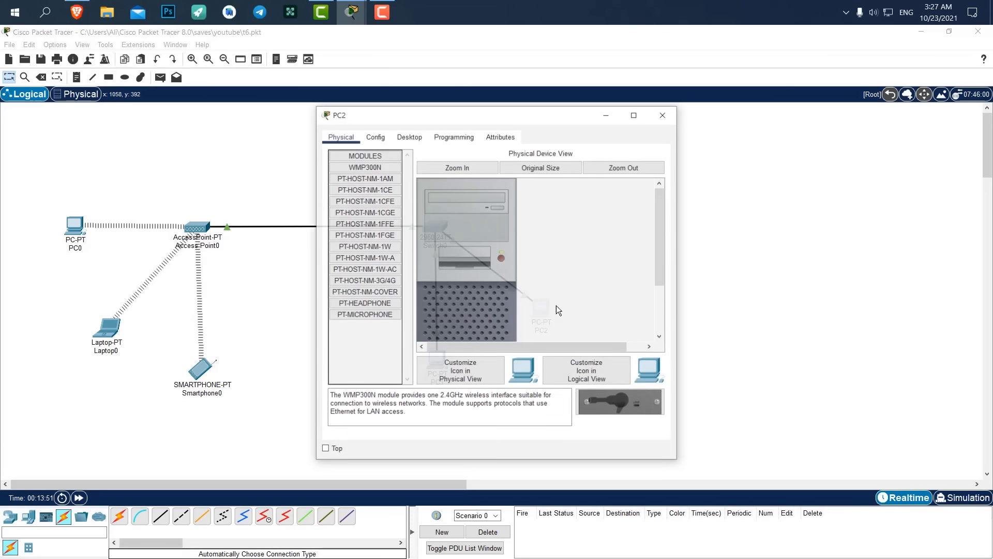
click(409, 136)
click(372, 164)
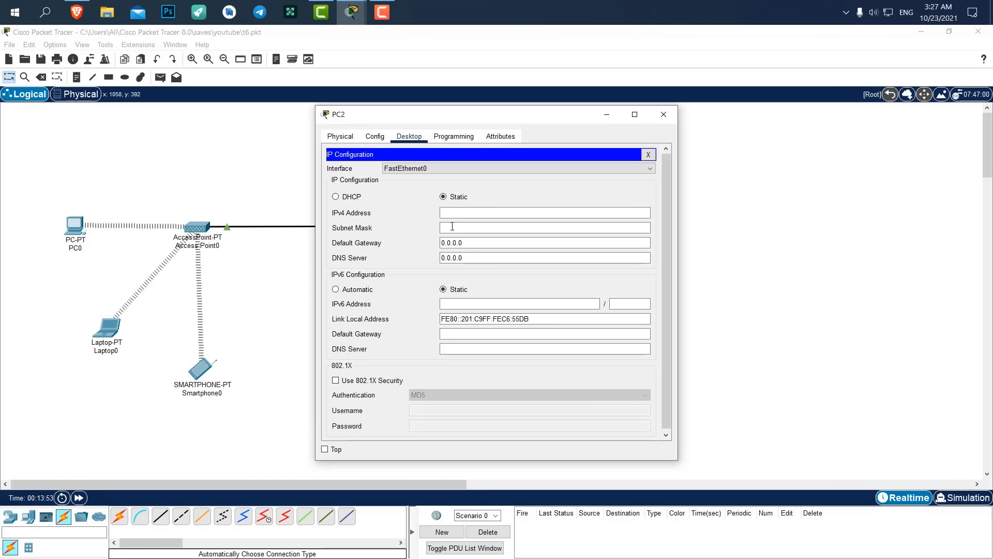
click(469, 213)
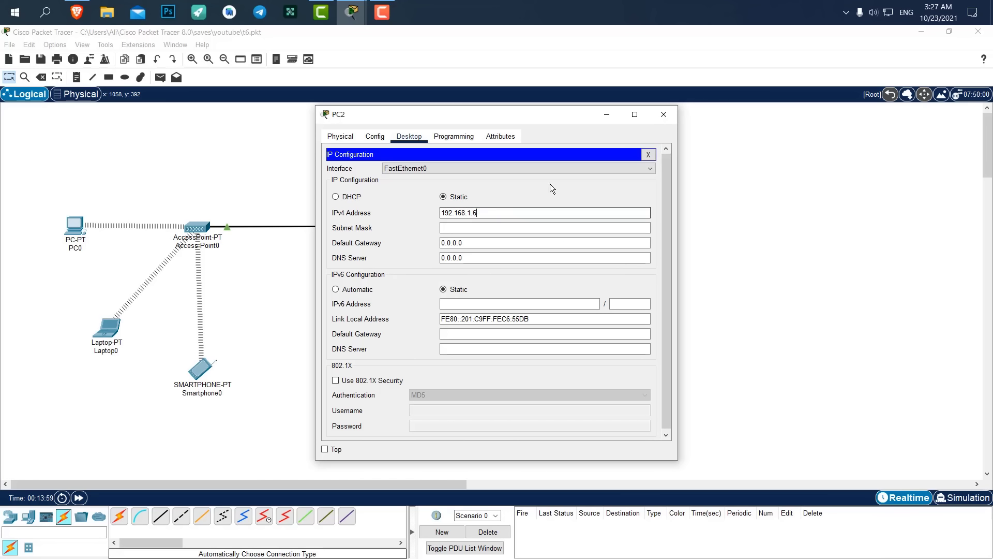
click(663, 115)
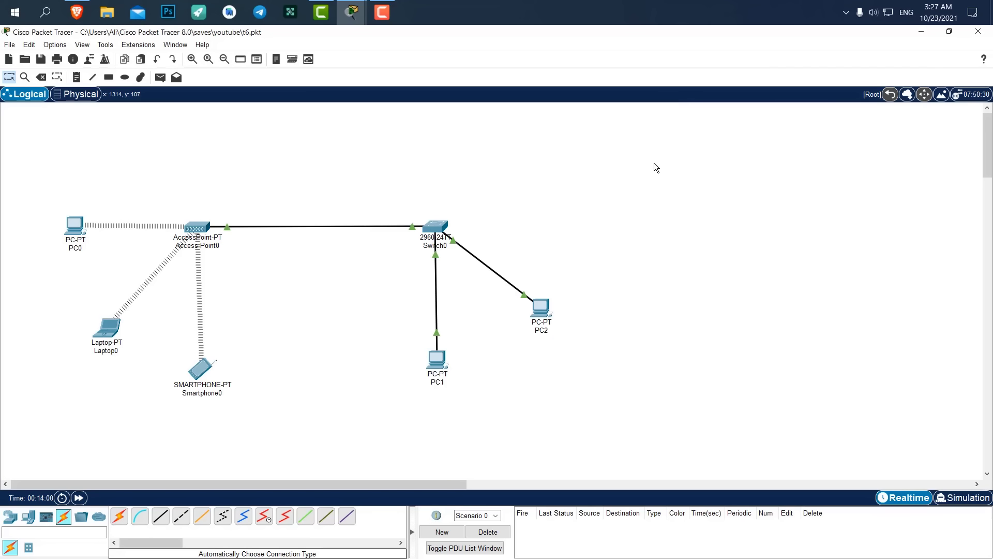
click(344, 6)
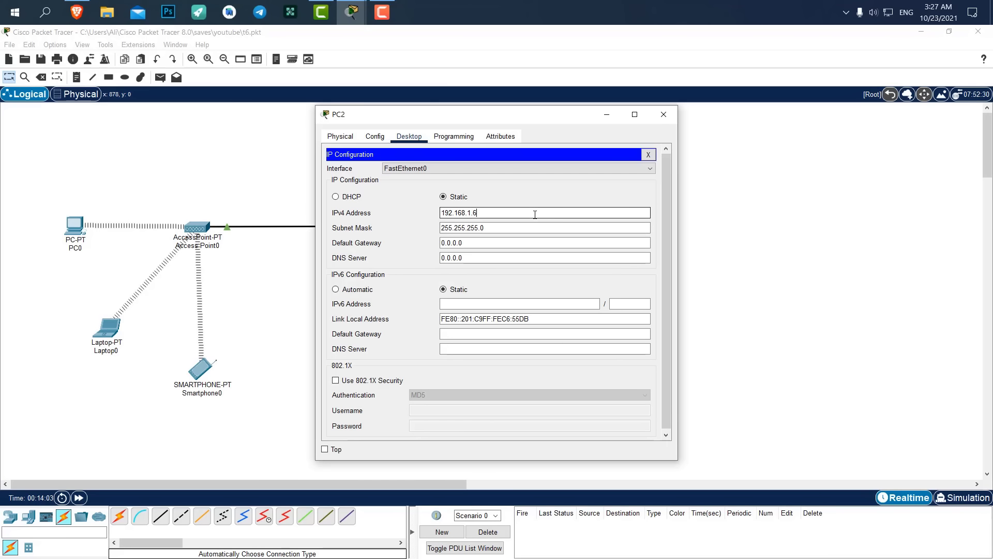
click(664, 115)
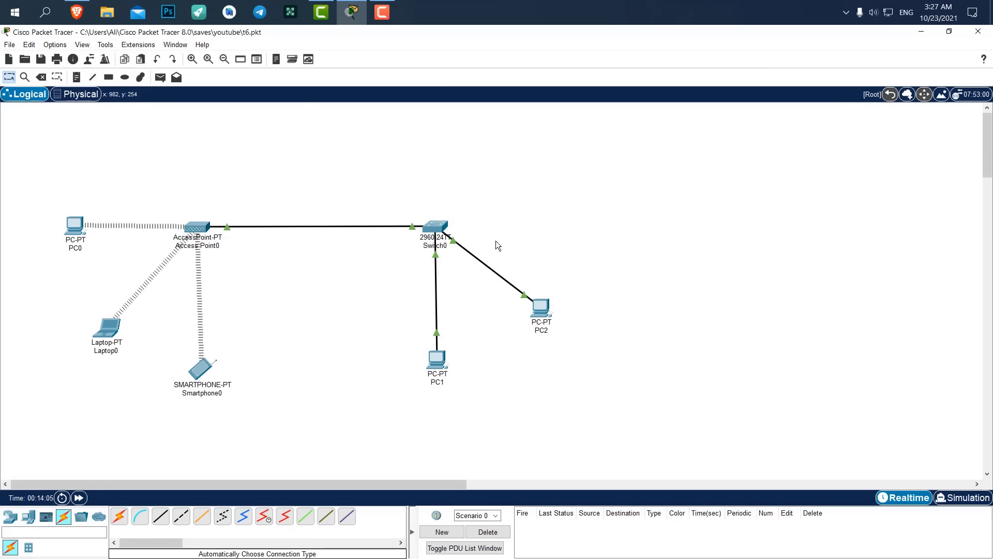
Send a test ping from Laptop0 to PC1 and play it in Simulation mode.
click(161, 77)
click(107, 327)
click(438, 366)
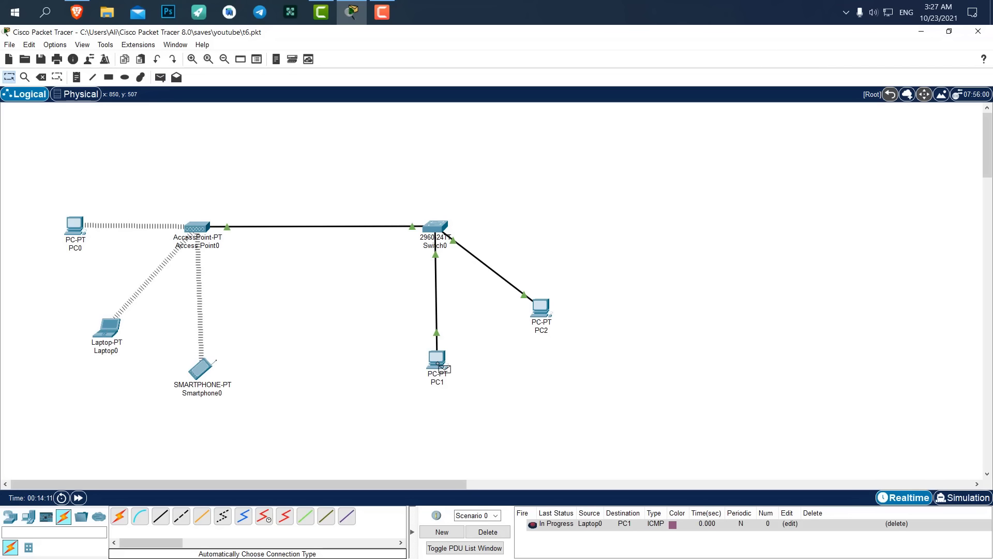
click(963, 498)
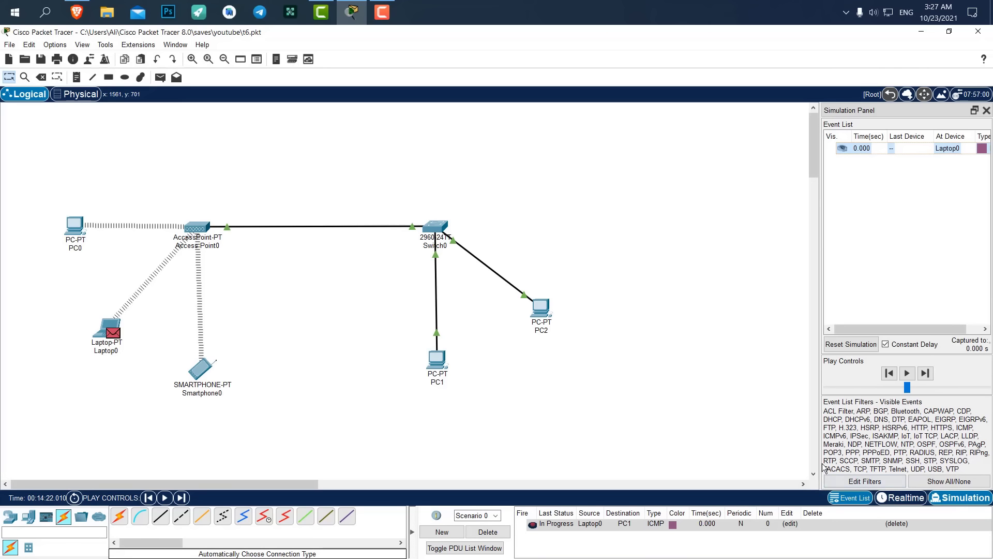
click(907, 373)
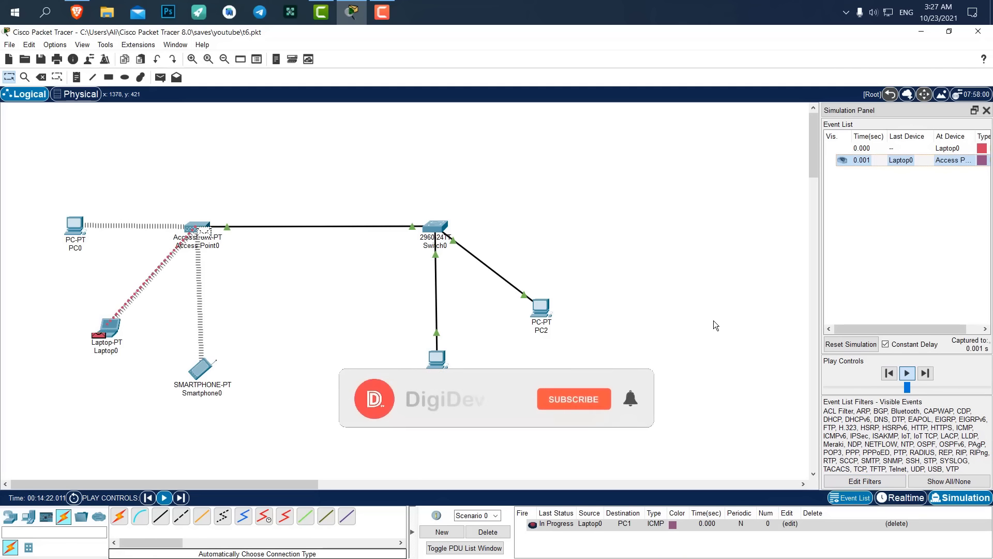
click(926, 373)
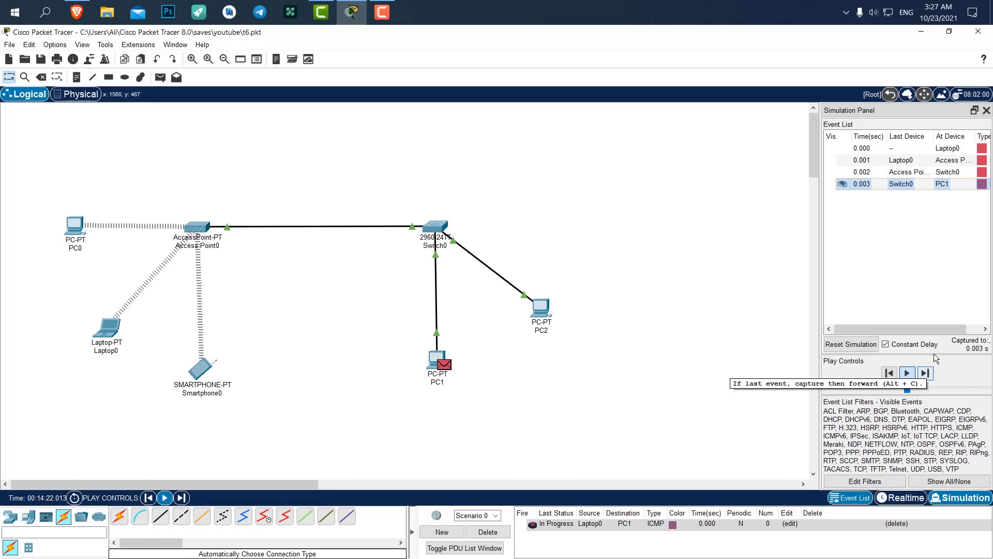
Adjust the simulation playback speed, then delete the test ping from the scenario.
drag(909, 390, 946, 392)
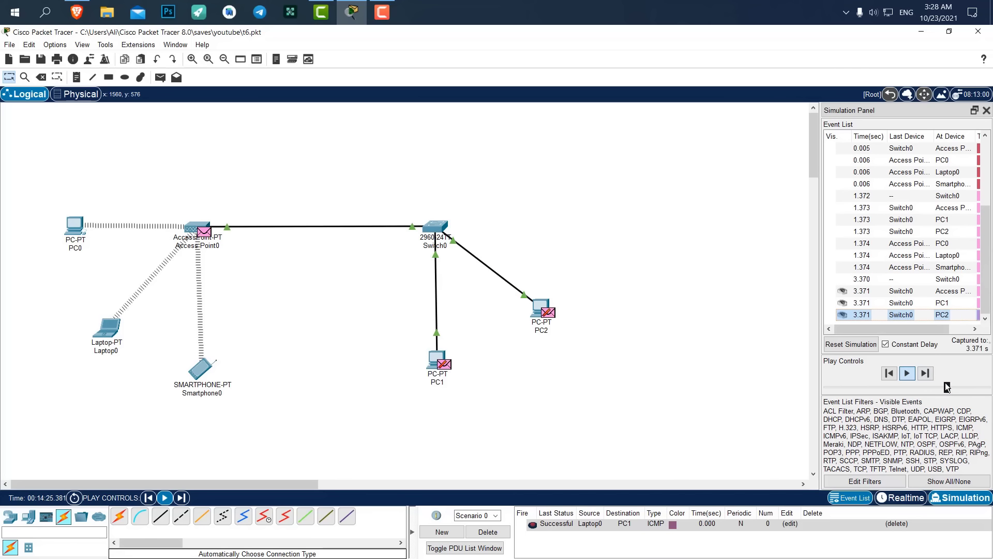
drag(947, 387, 930, 388)
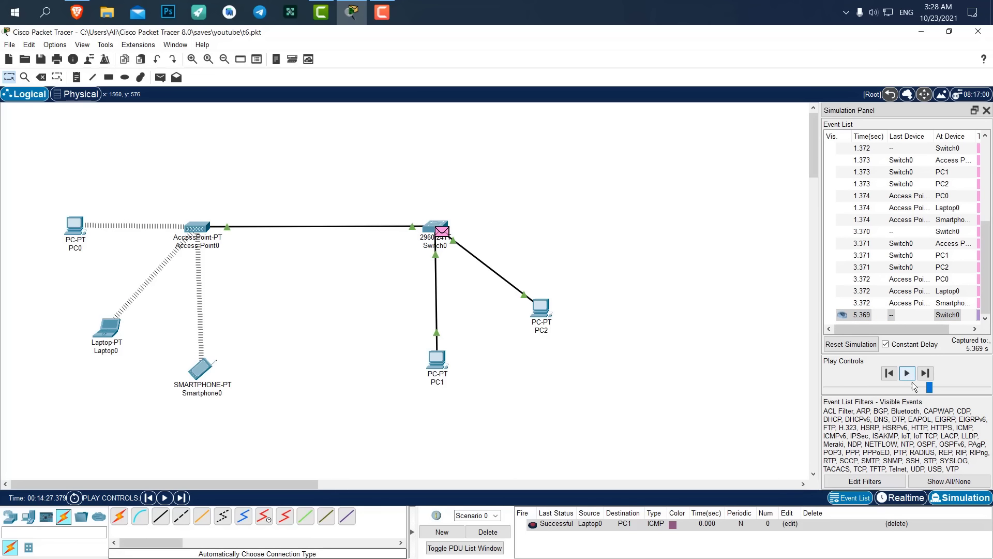
drag(986, 269, 986, 165)
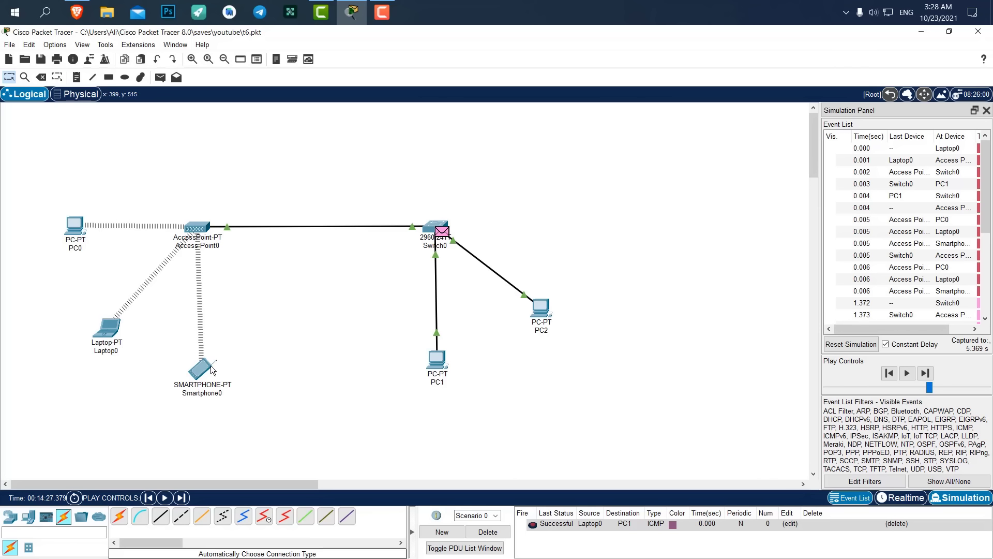
drag(990, 195, 989, 220)
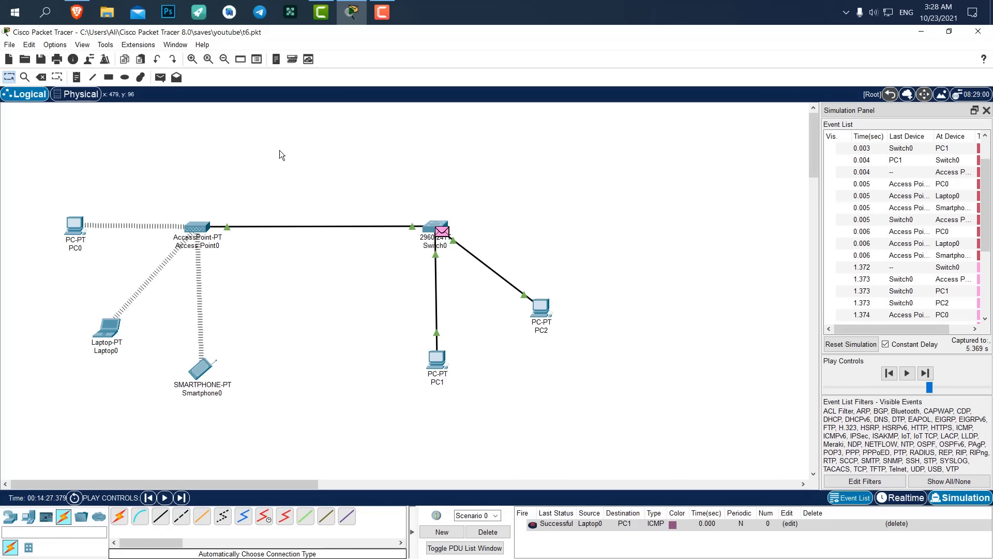
click(489, 532)
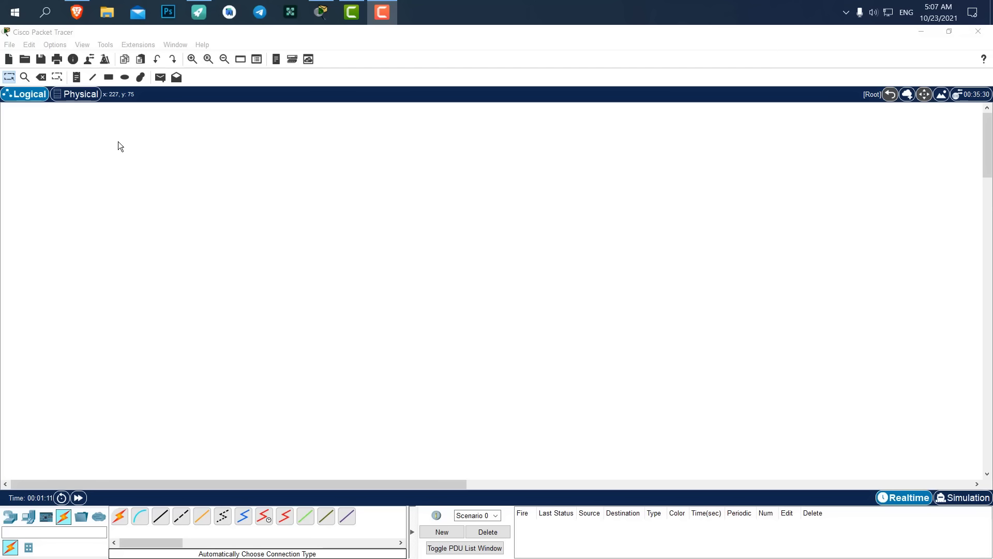
Place three generic PCs, PC0, PC1 and PC2, side by side on the blank workspace.
click(329, 166)
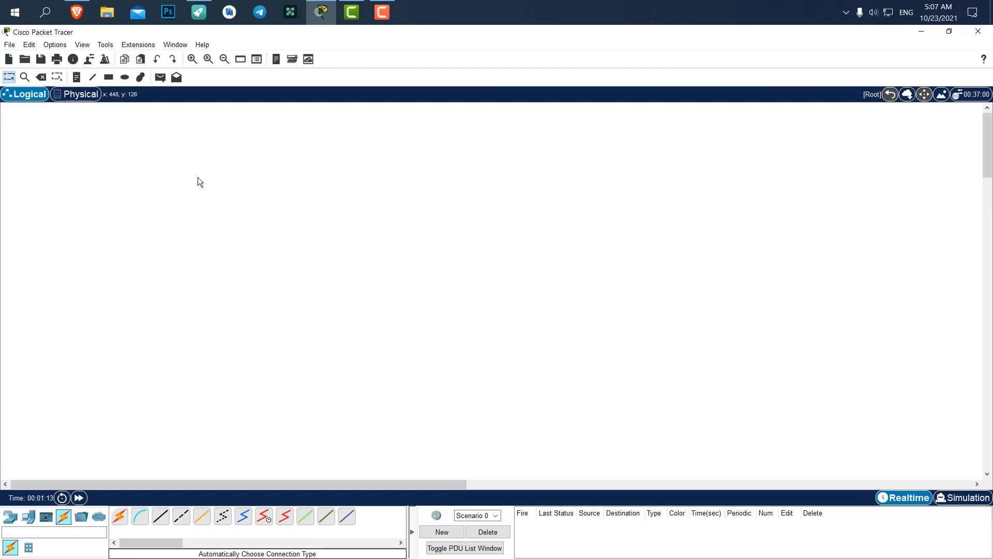
click(28, 516)
click(124, 520)
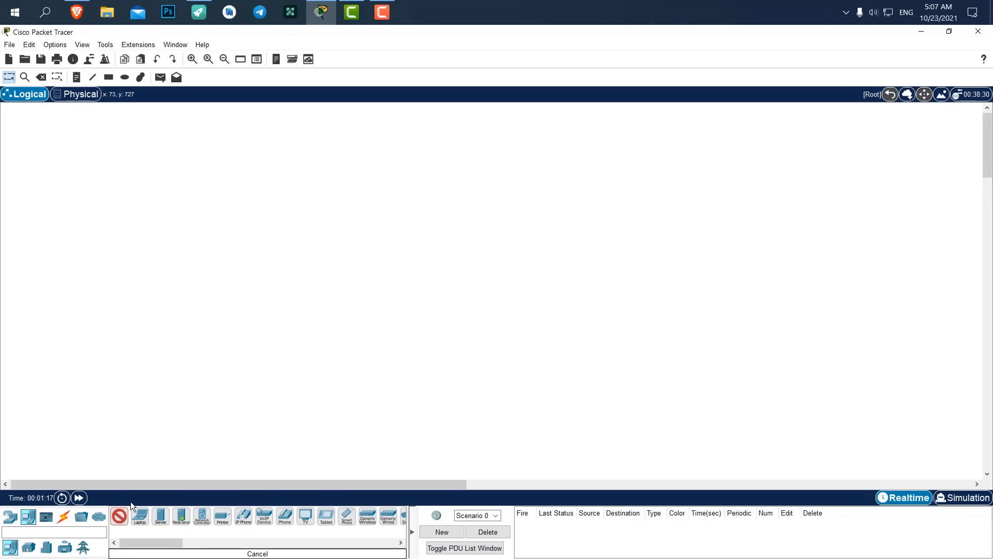
click(211, 365)
click(268, 372)
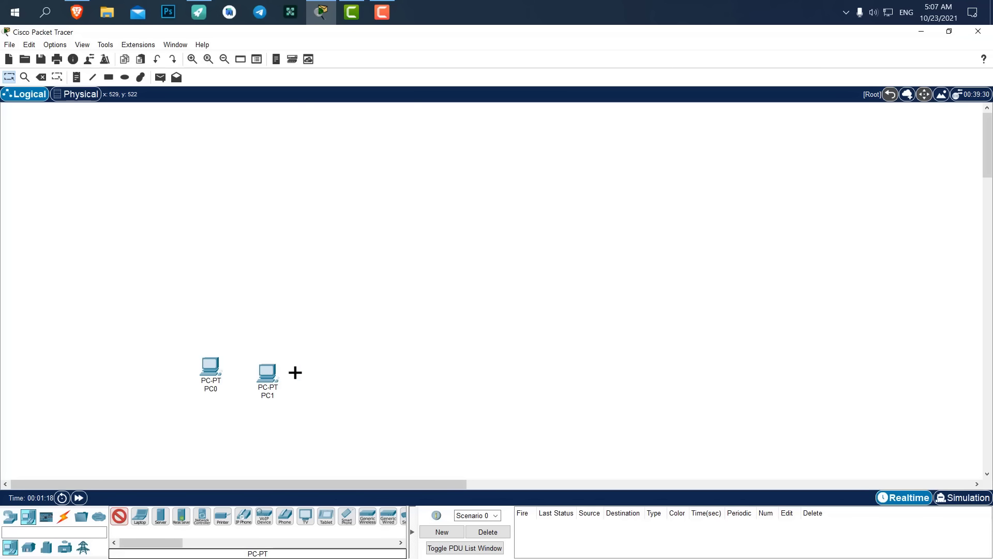
click(316, 370)
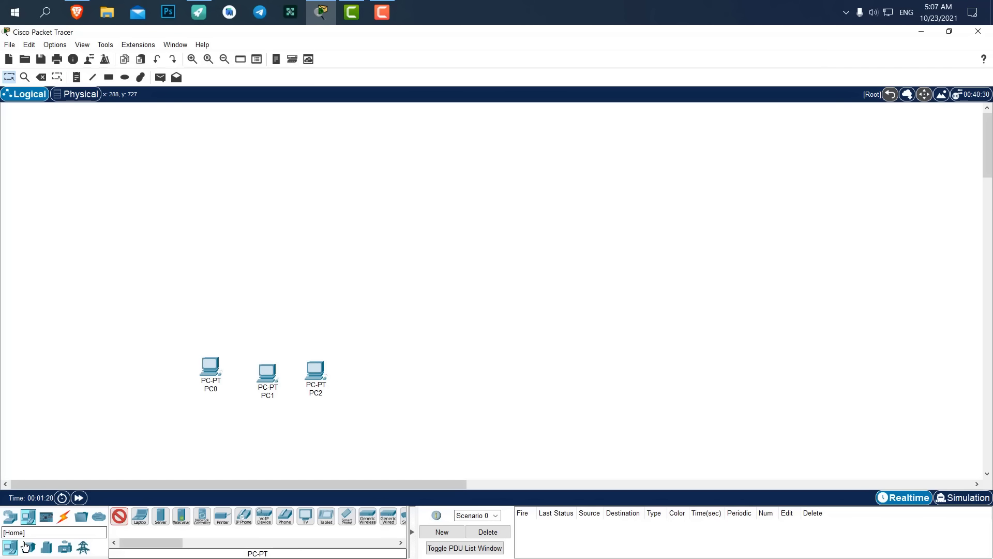
Add Server0 at upper right and a 2960 switch, Switch0, above the PCs.
click(161, 516)
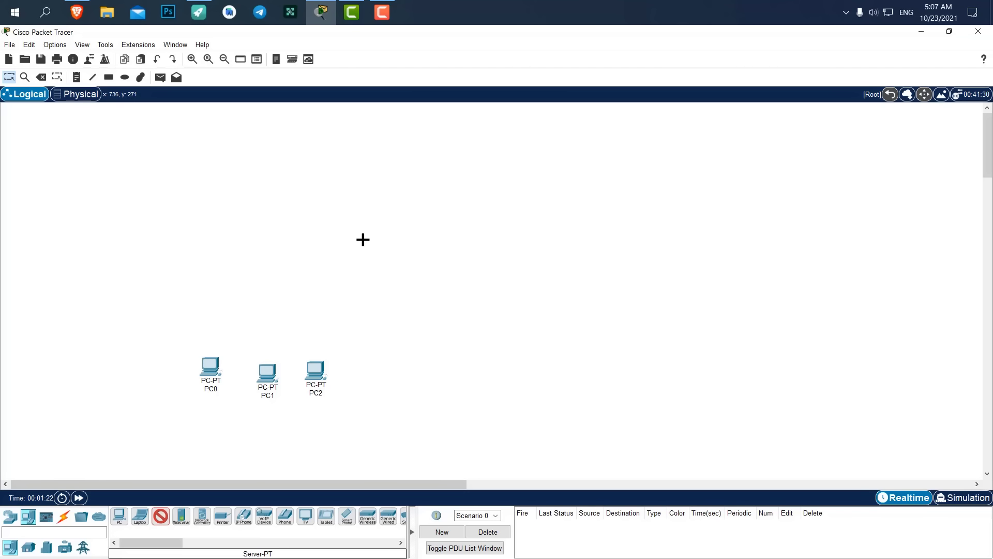
click(447, 222)
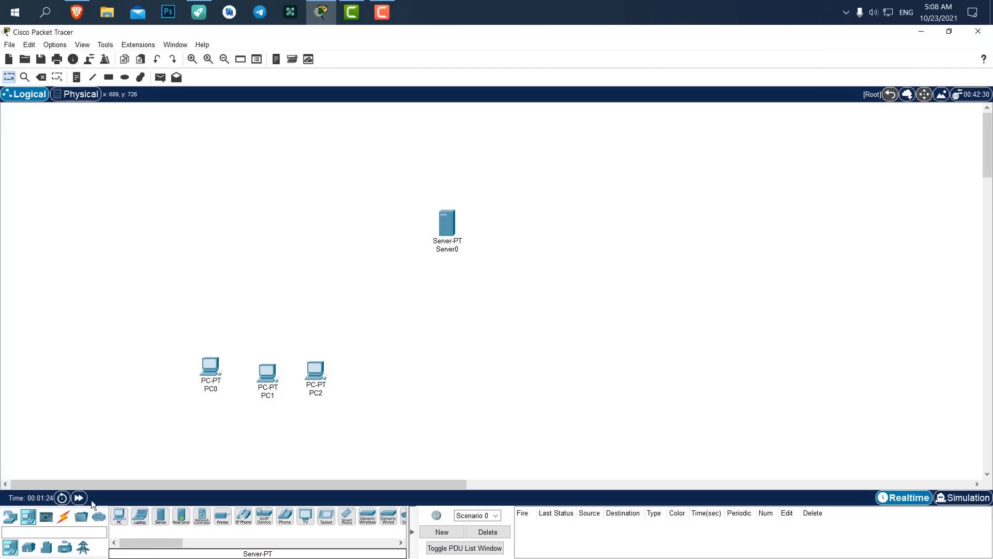
click(9, 517)
click(28, 547)
click(119, 516)
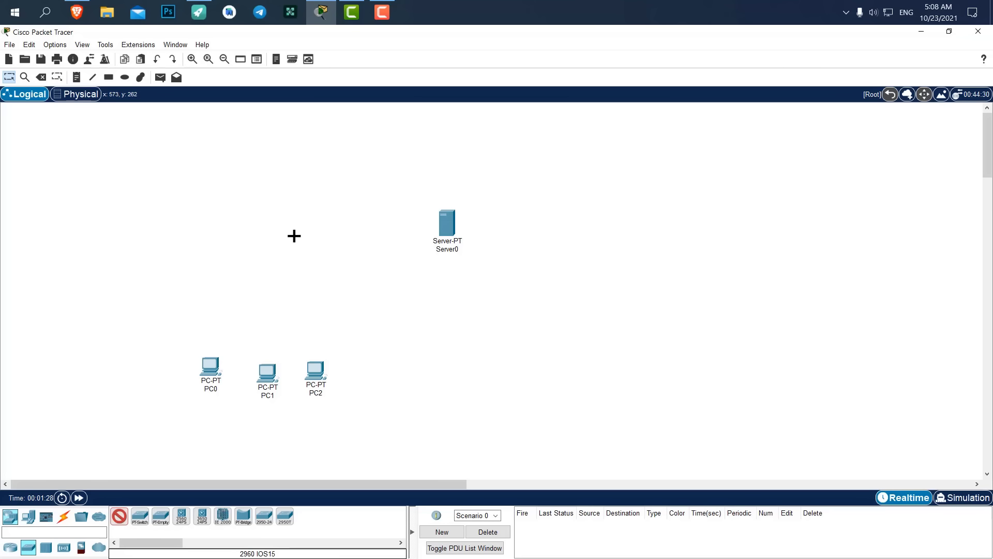
click(284, 229)
Select the three PCs together and arrange them as a group below Switch0.
drag(373, 324, 176, 438)
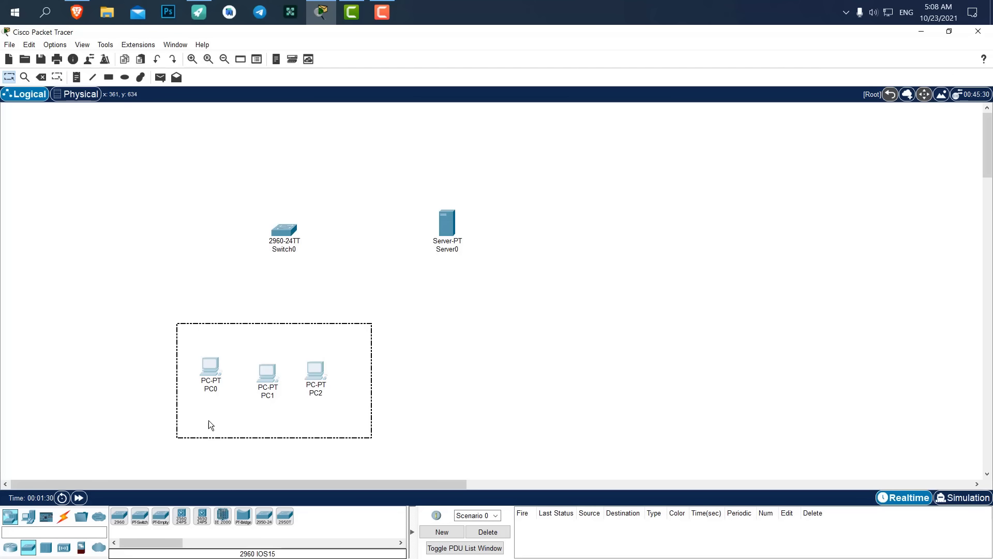
drag(270, 385, 349, 361)
drag(241, 364, 245, 352)
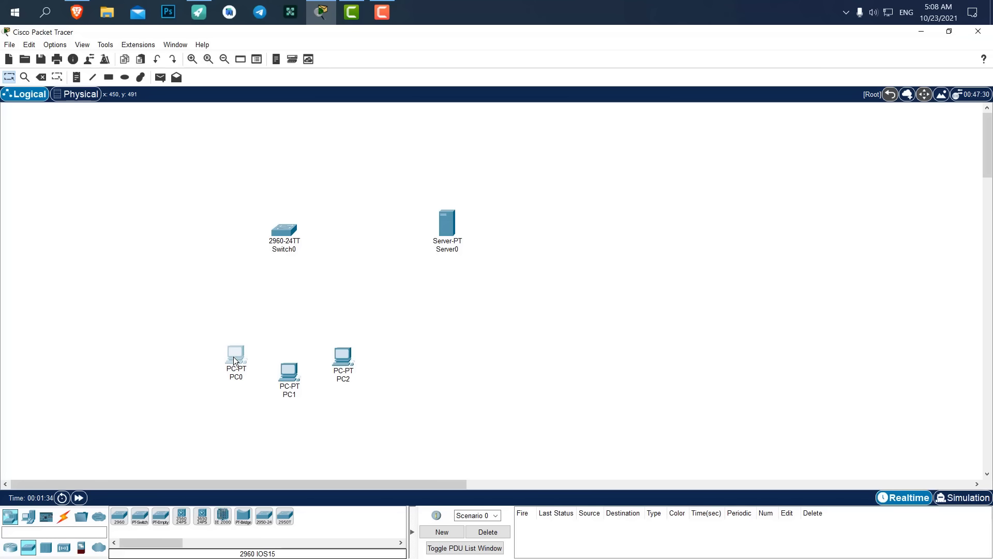
click(365, 297)
drag(399, 311, 221, 392)
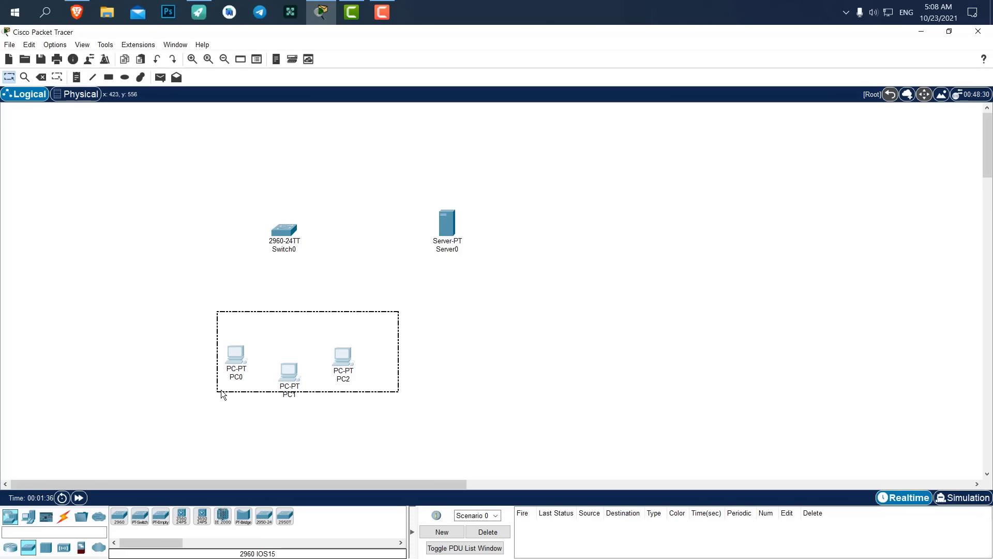
click(207, 343)
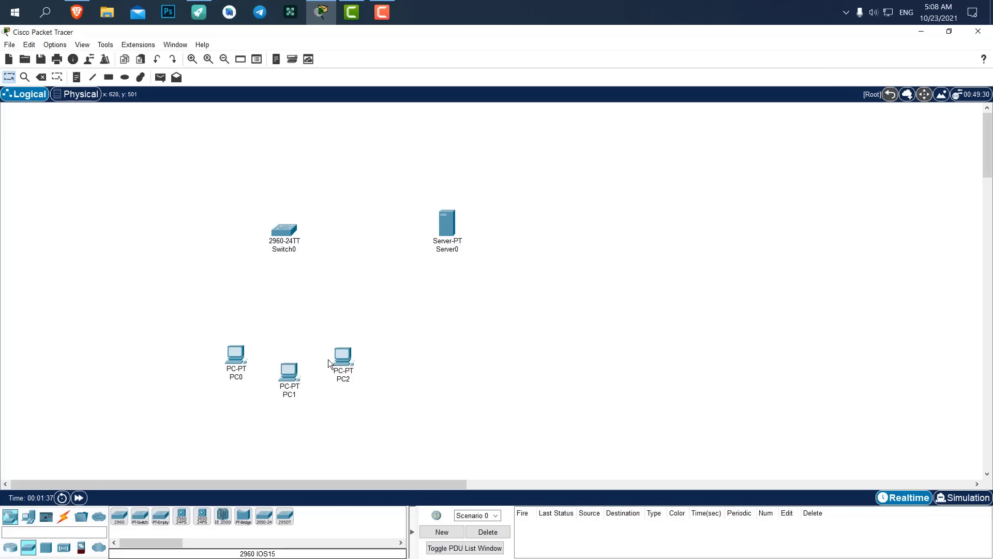
mouse_move(334, 356)
drag(406, 325, 209, 432)
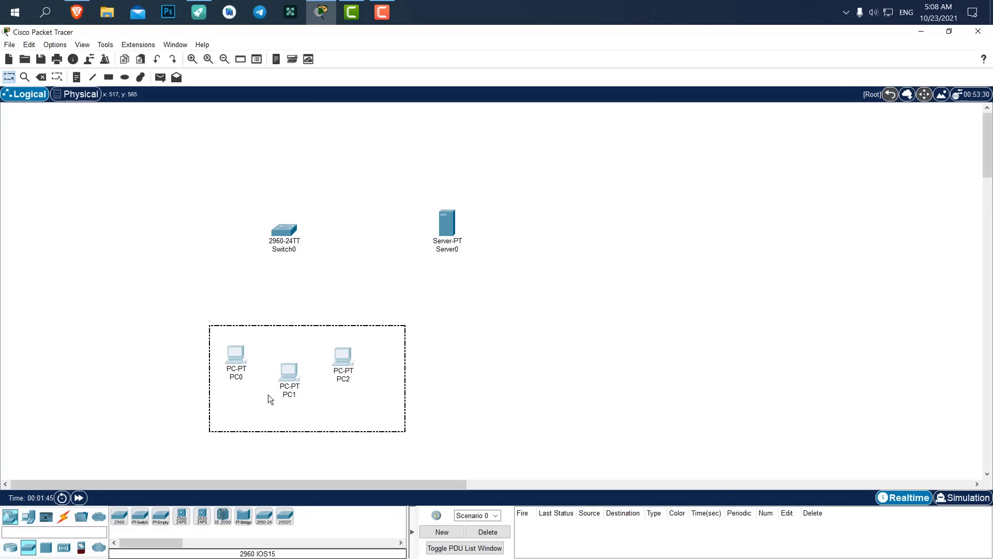
drag(288, 373, 283, 372)
click(348, 273)
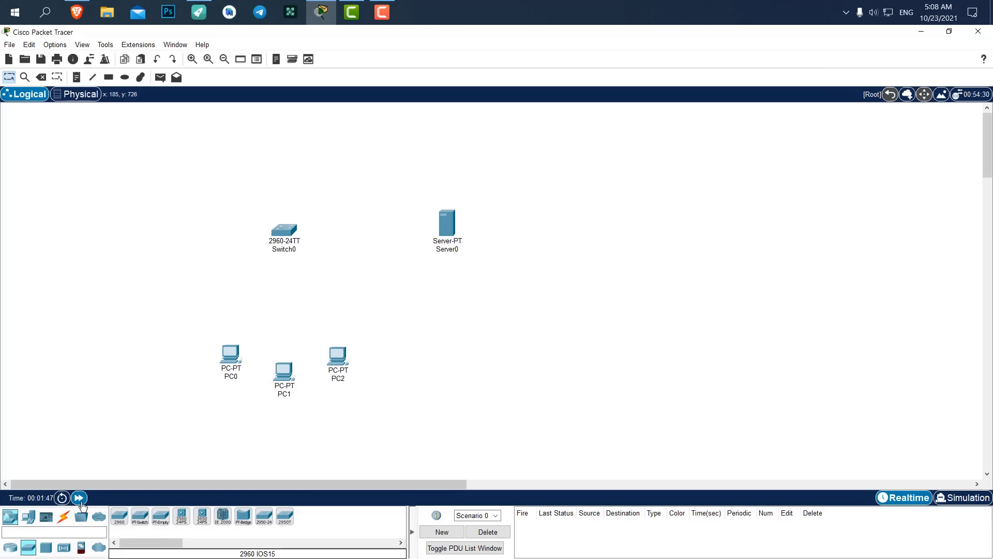
click(63, 517)
Cable PC0, PC1 and PC2 to Switch0 using automatic cable selection.
click(115, 522)
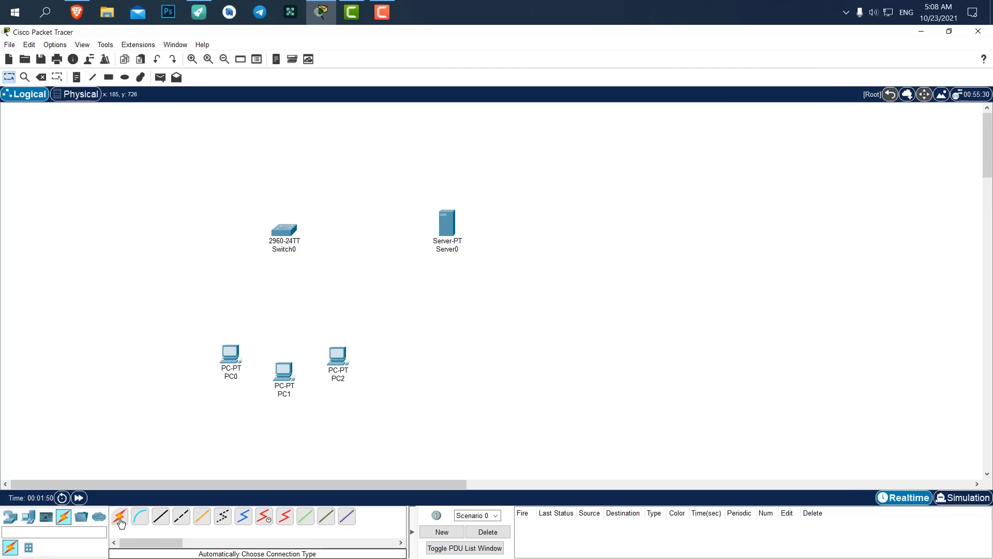
click(234, 354)
click(285, 229)
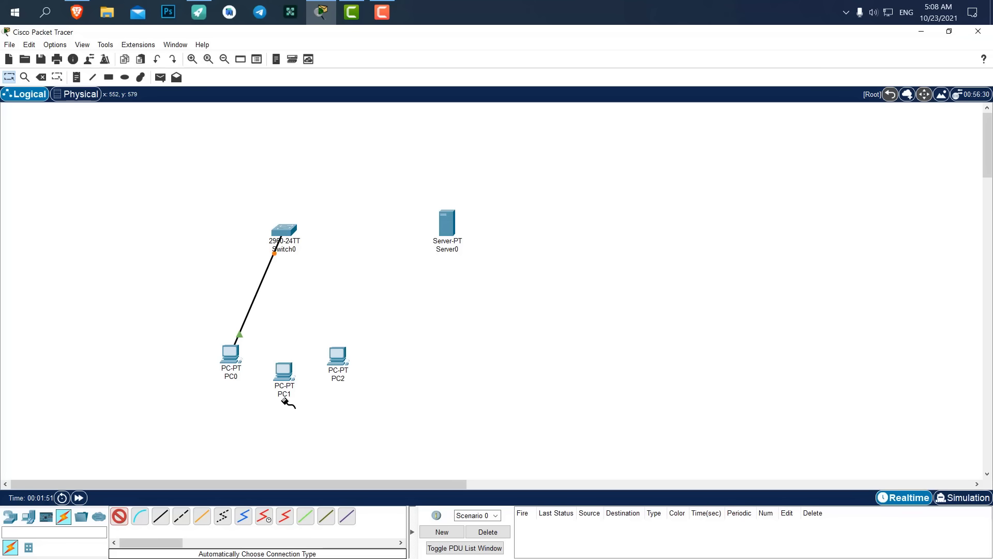
click(284, 372)
click(283, 233)
click(333, 354)
click(284, 232)
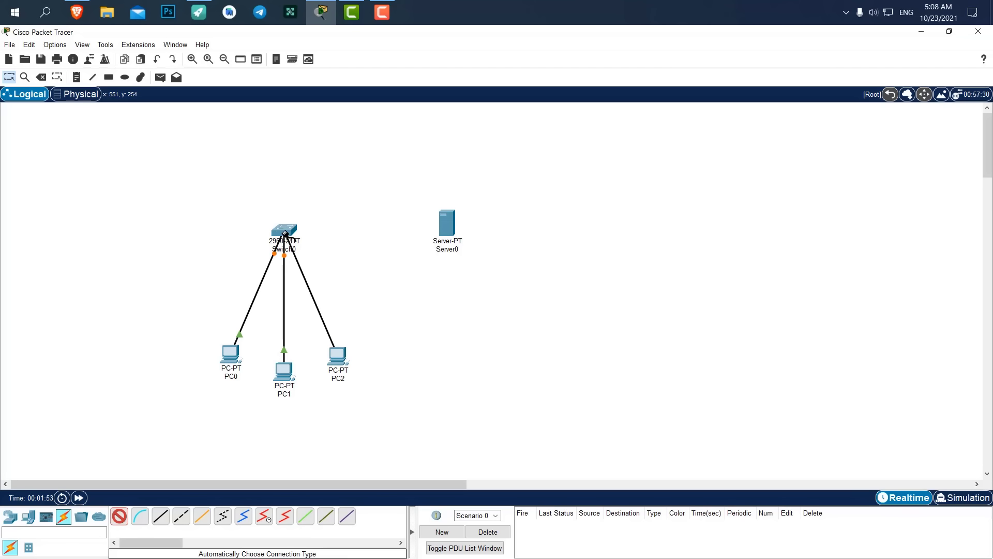
Link Switch0 to Server0 with a cable, then move Server0 slightly lower.
click(285, 231)
click(447, 223)
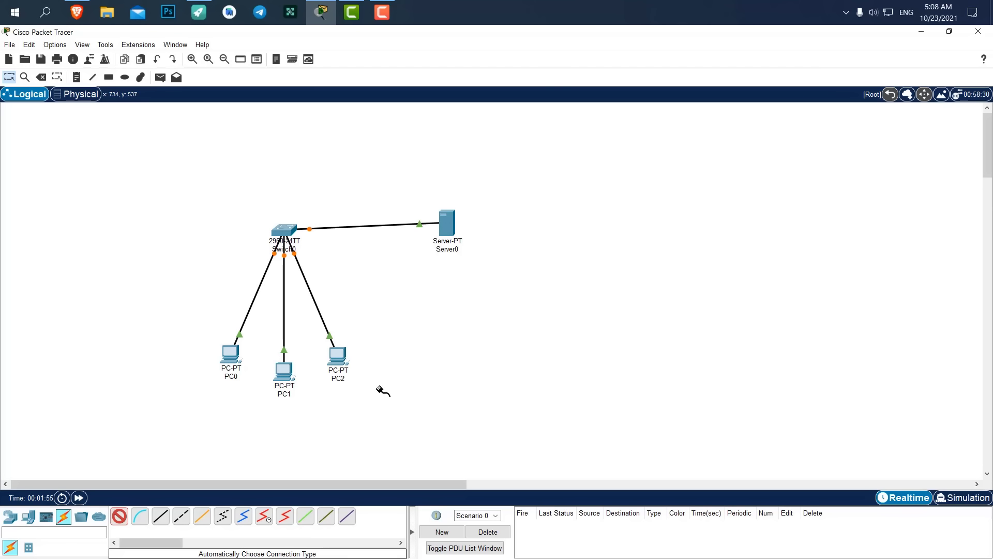
click(119, 516)
drag(459, 215, 459, 222)
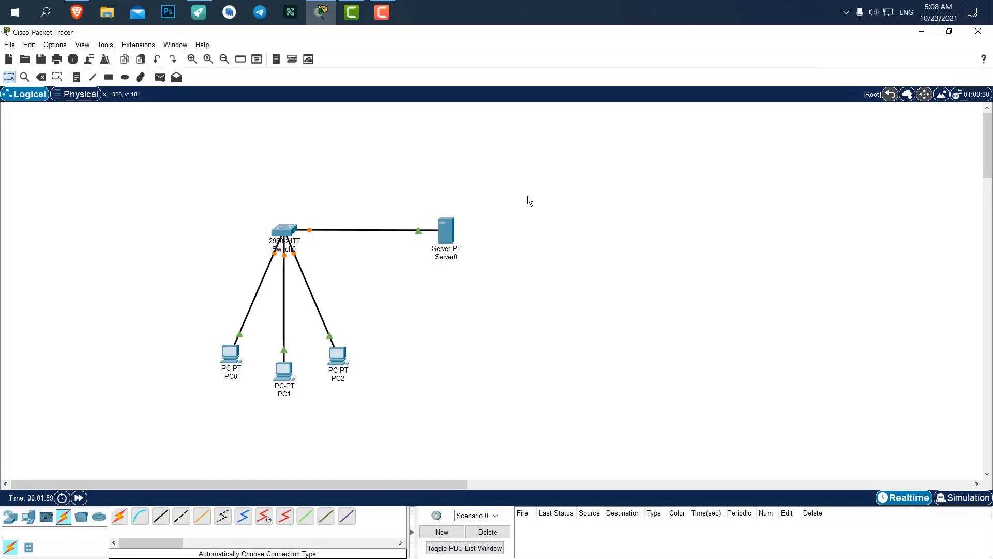
drag(580, 166, 470, 296)
Give Server0's FastEthernet0 static IPv4 192.168.1.1 with mask 255.255.255.0, then show its services.
click(449, 228)
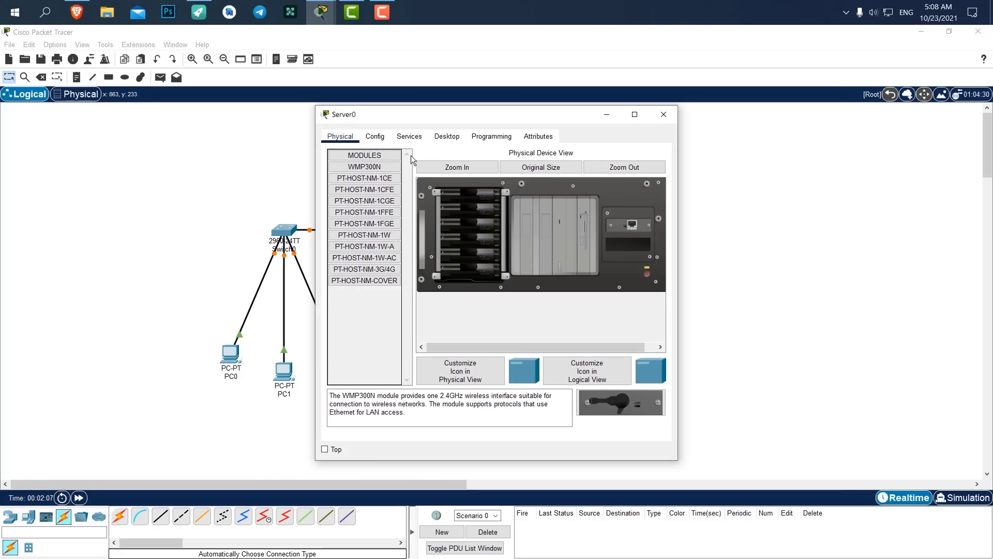
drag(382, 118, 577, 128)
click(471, 165)
click(459, 230)
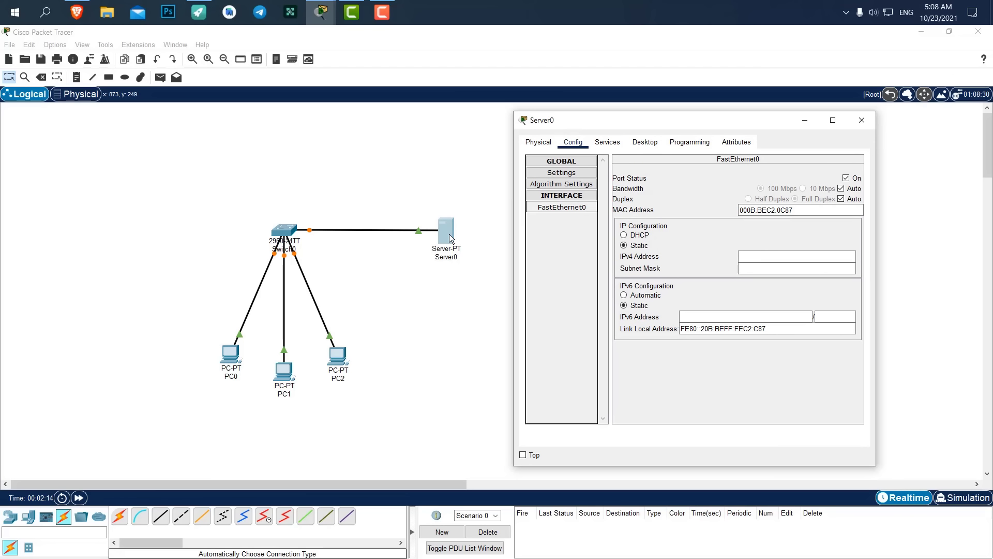
click(779, 256)
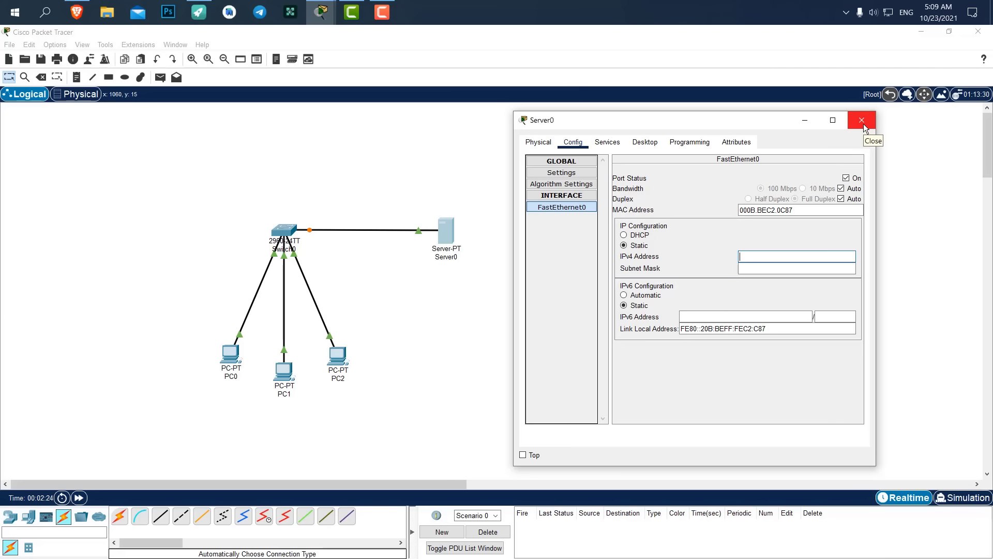
text(192.168.1.1)
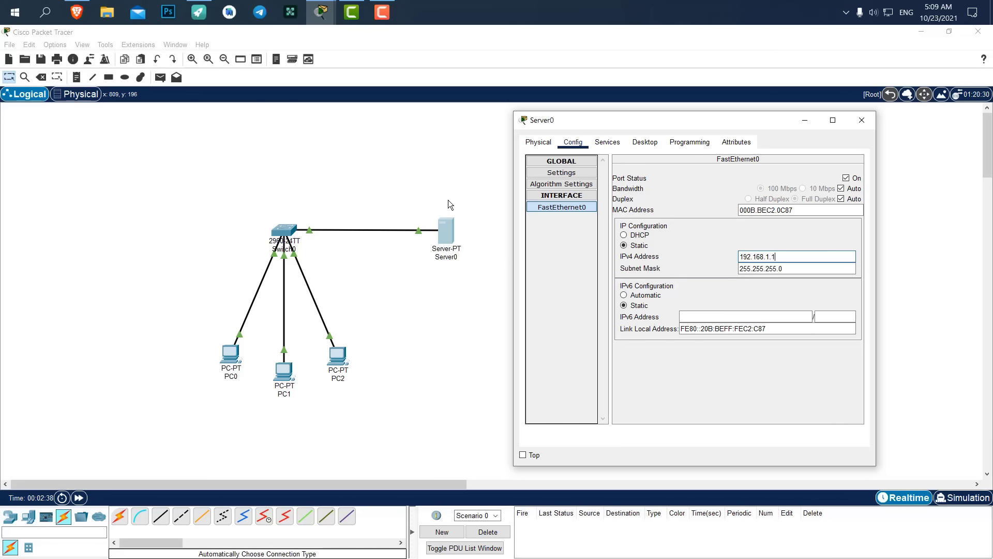
drag(799, 257, 728, 257)
click(603, 145)
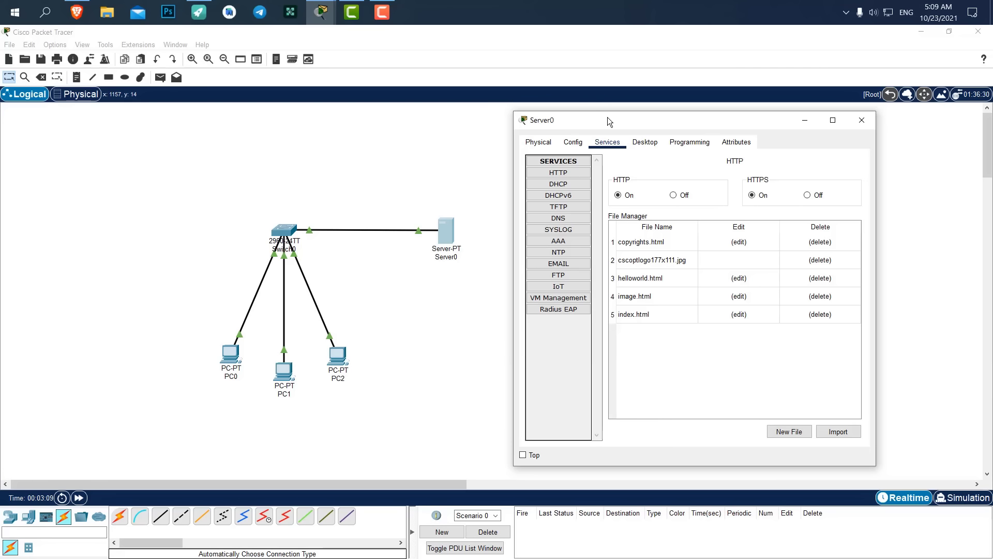
Switch Server0's DHCP service on.
click(566, 186)
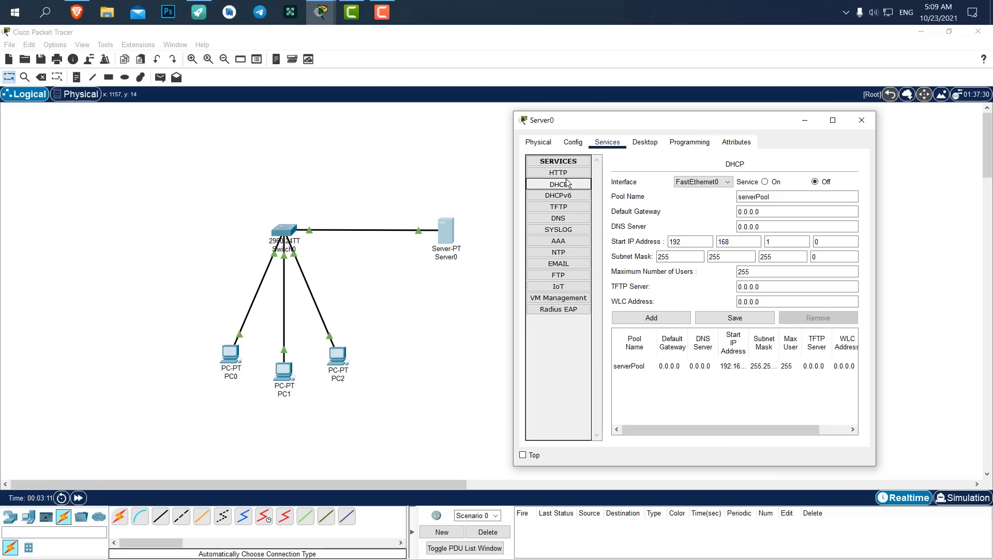
click(564, 172)
click(576, 185)
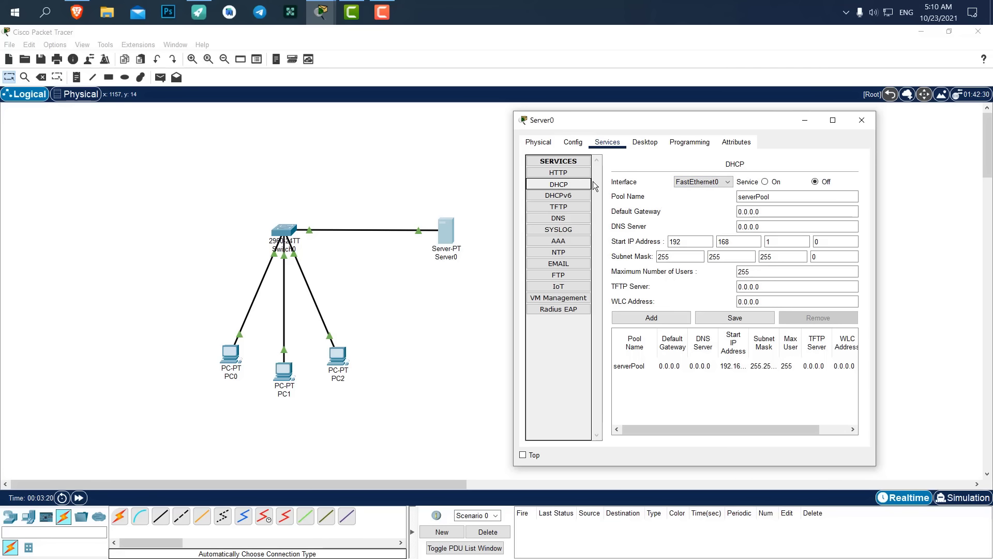
click(766, 182)
click(561, 185)
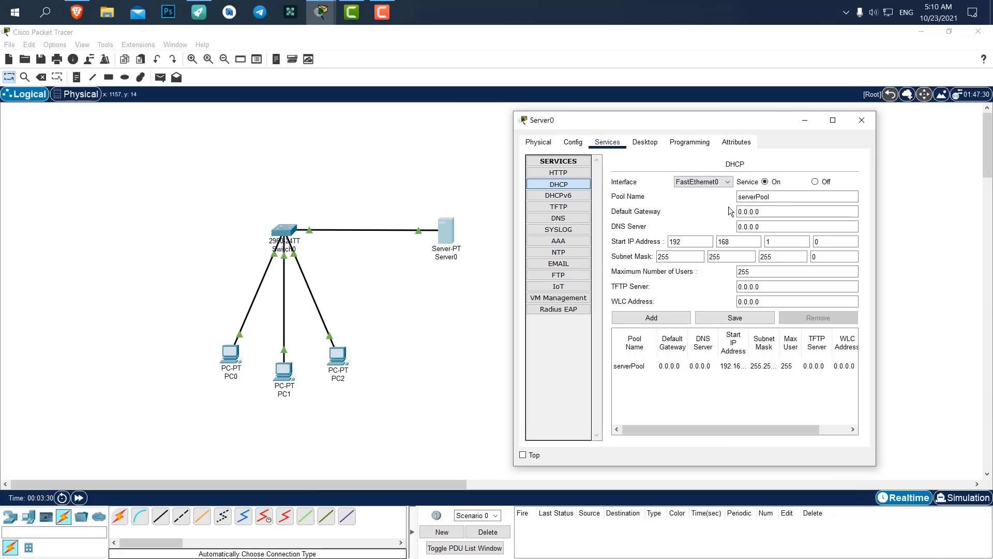
Set serverPool's start address to 192.168.1.10 with maximum 10 users and save it.
click(672, 366)
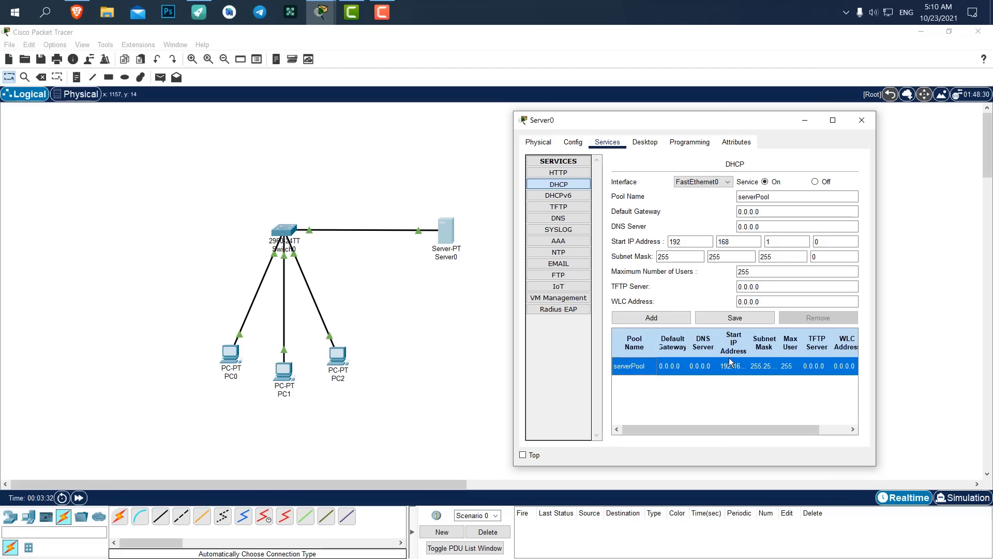
click(693, 369)
double_click(830, 244)
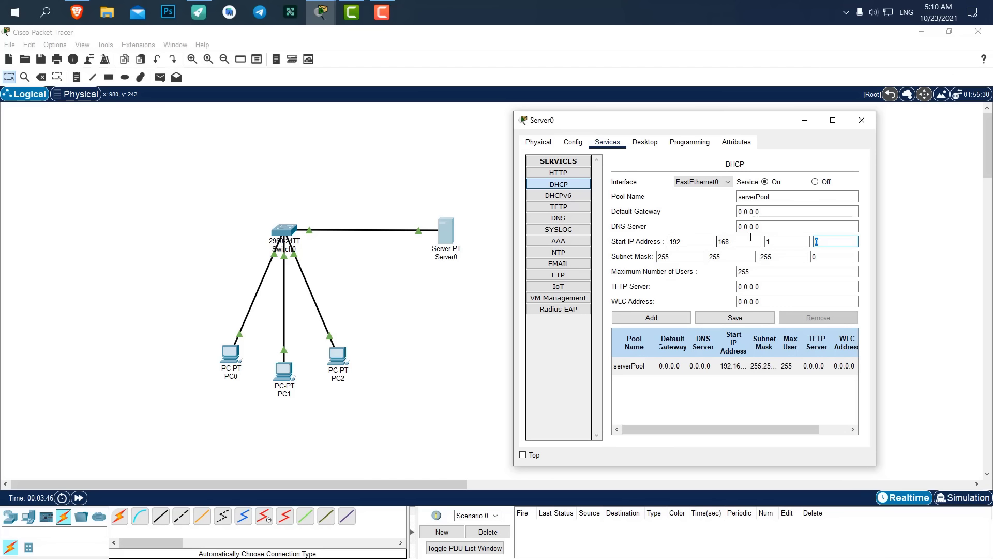
text(10)
click(703, 224)
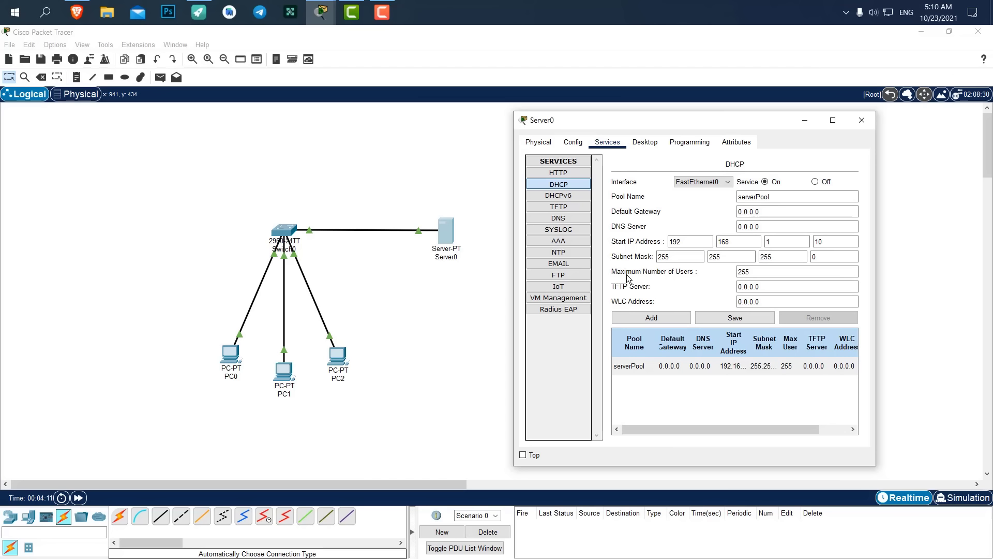
double_click(767, 273)
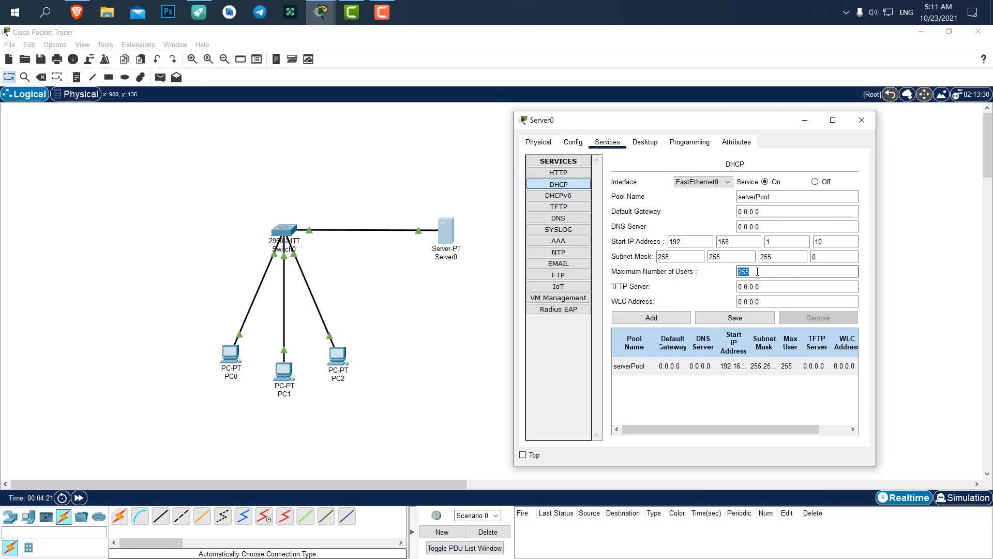
text(2)
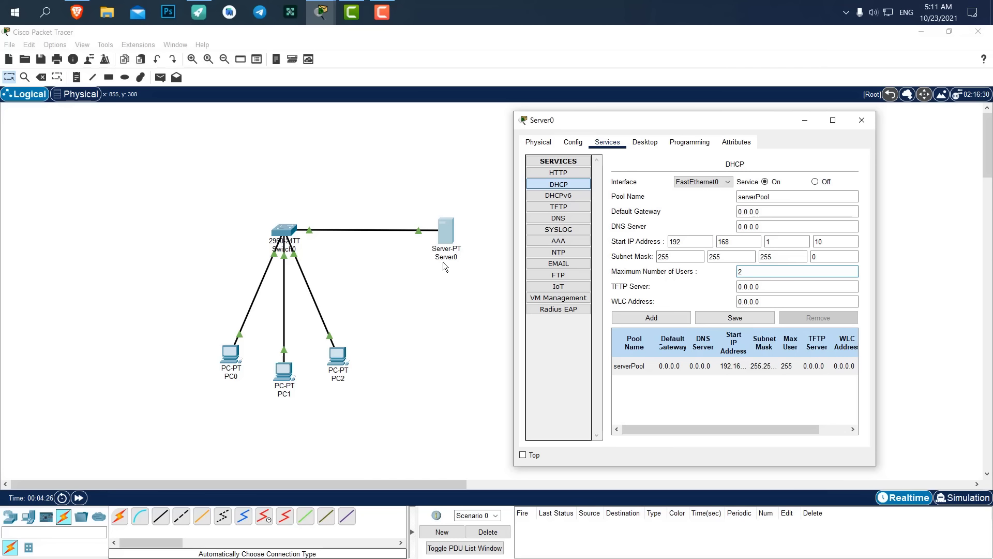
double_click(741, 272)
click(731, 323)
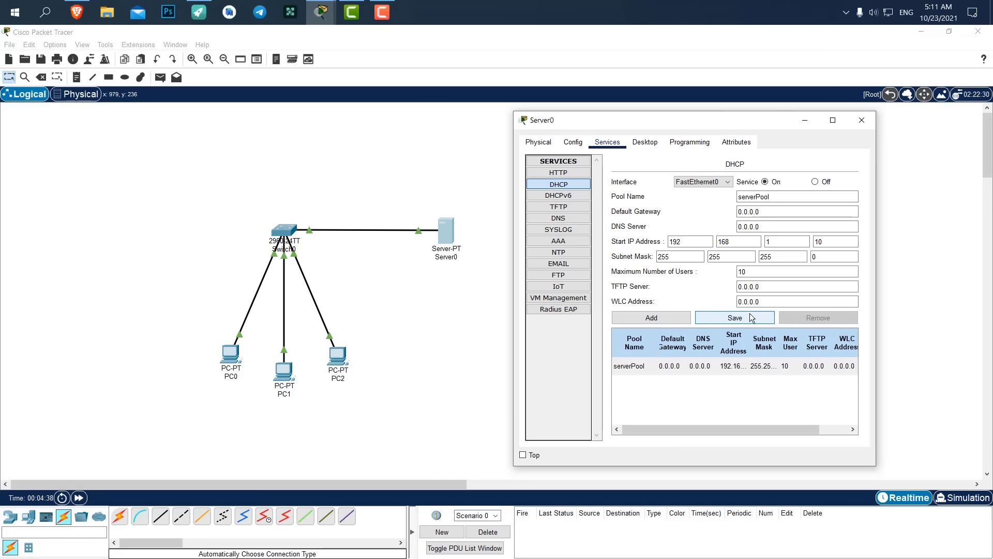
Close Server0 and set PC0's IP configuration to DHCP, receiving 192.168.1.10.
click(859, 121)
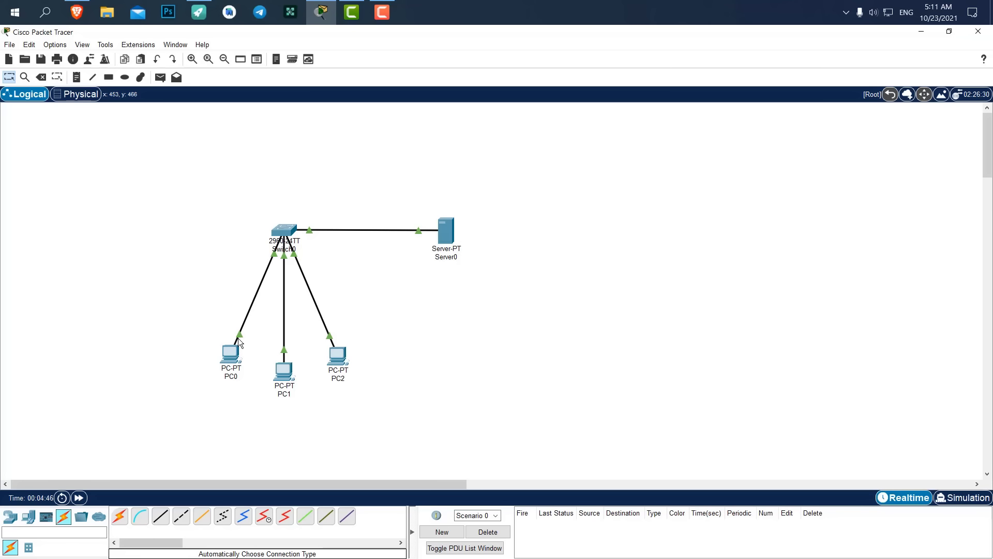
click(230, 362)
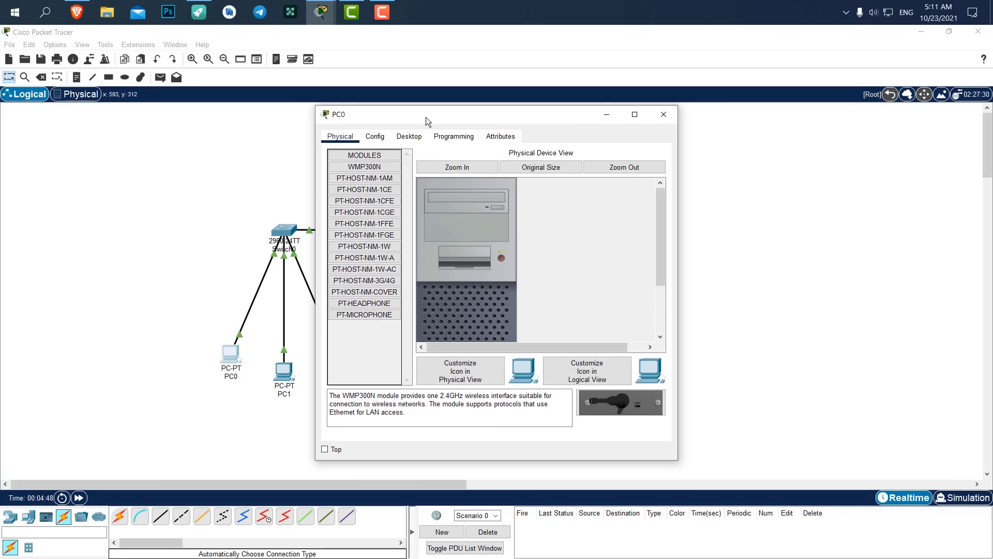
drag(428, 122, 552, 121)
click(534, 136)
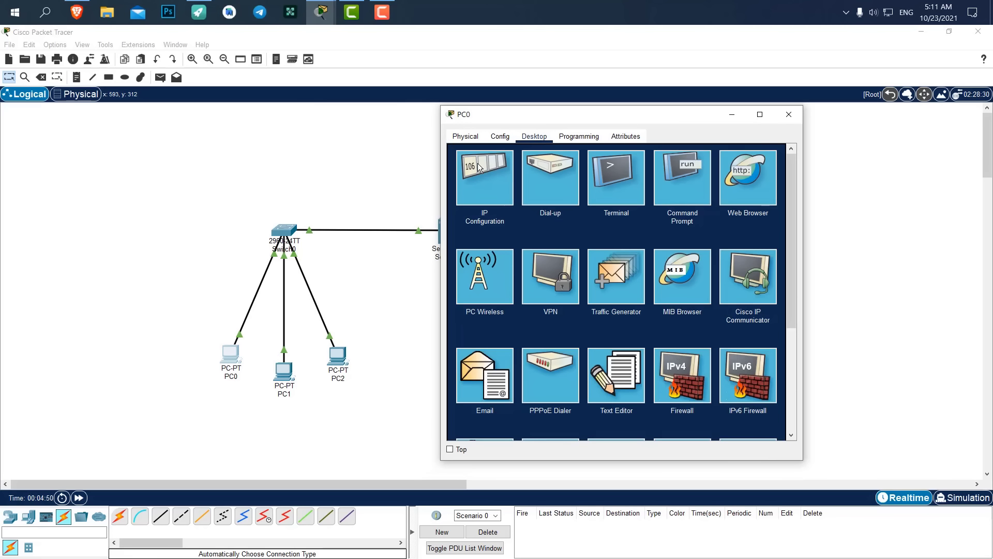
click(513, 153)
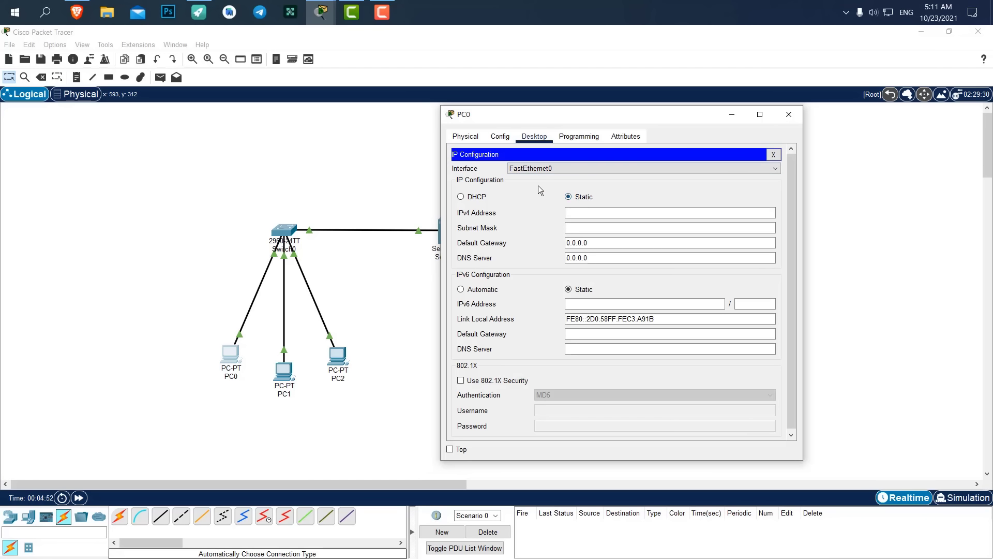
click(467, 199)
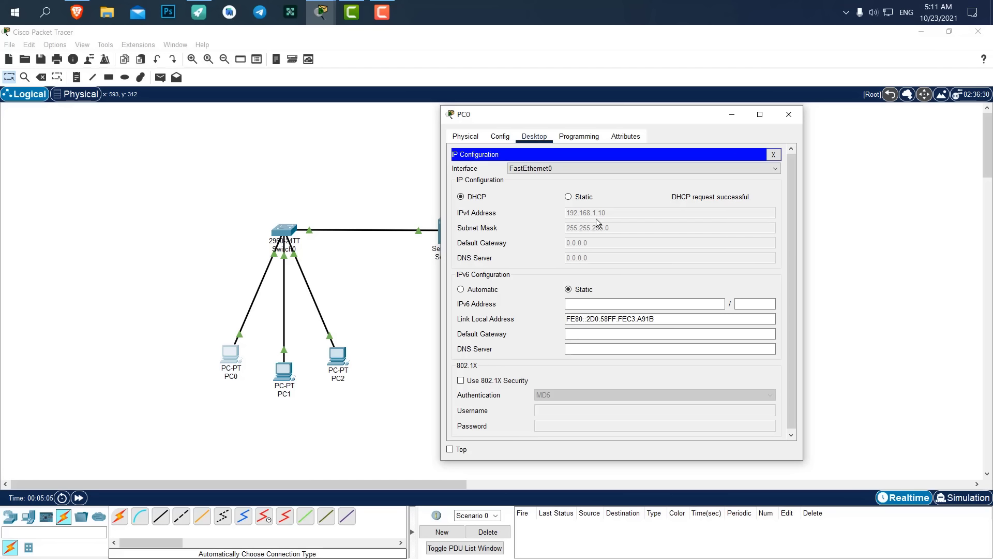
click(789, 114)
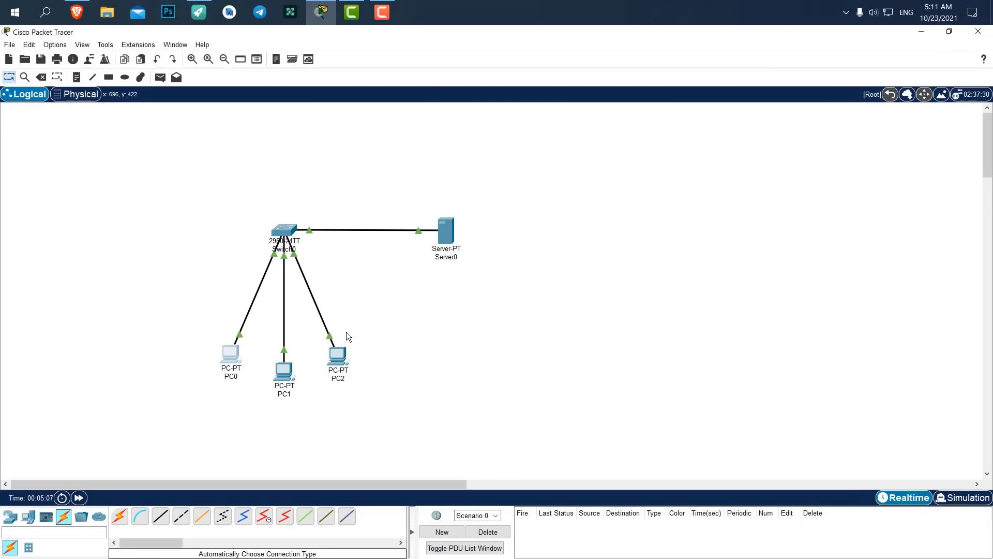
Set PC1's IP configuration to DHCP so it gets 192.168.1.11.
click(292, 373)
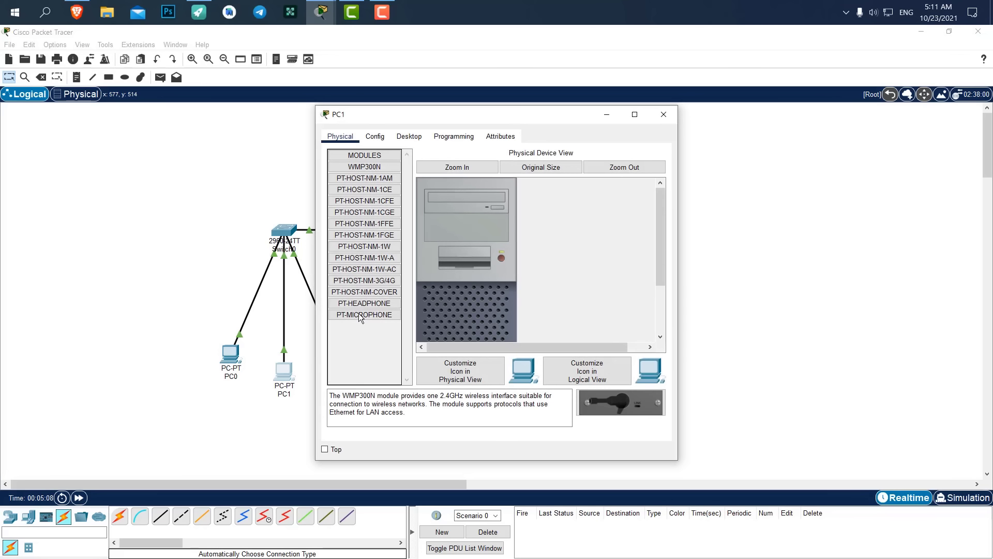
click(398, 136)
click(362, 171)
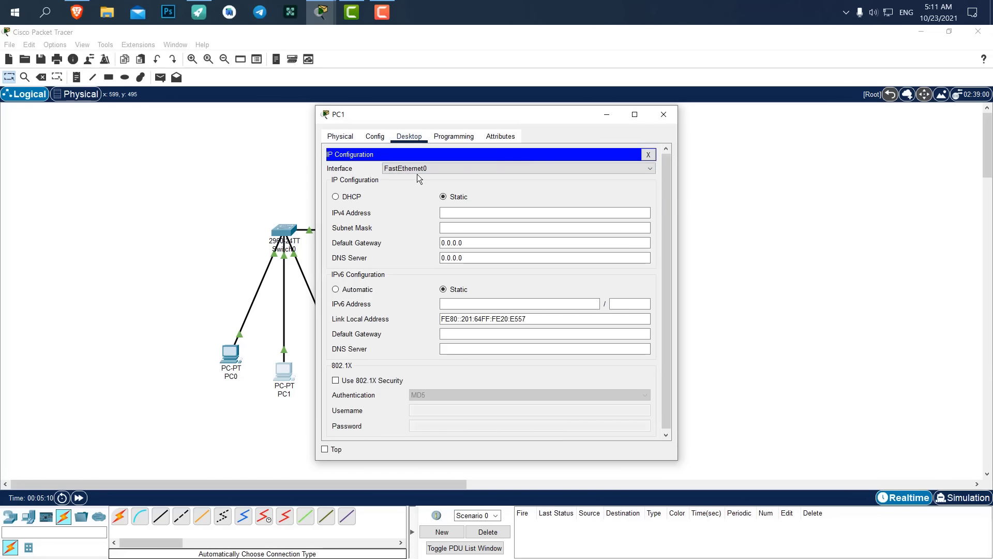
click(350, 198)
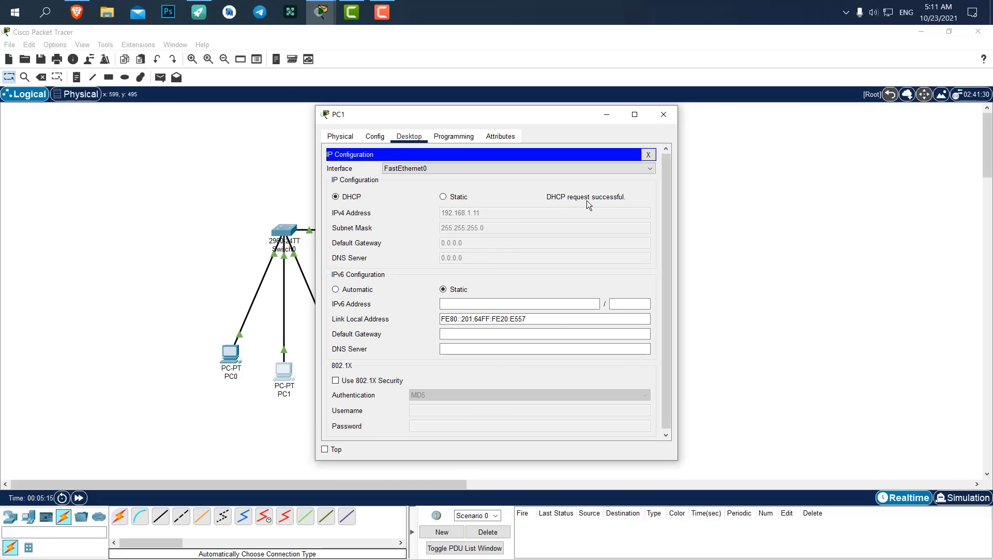
click(663, 114)
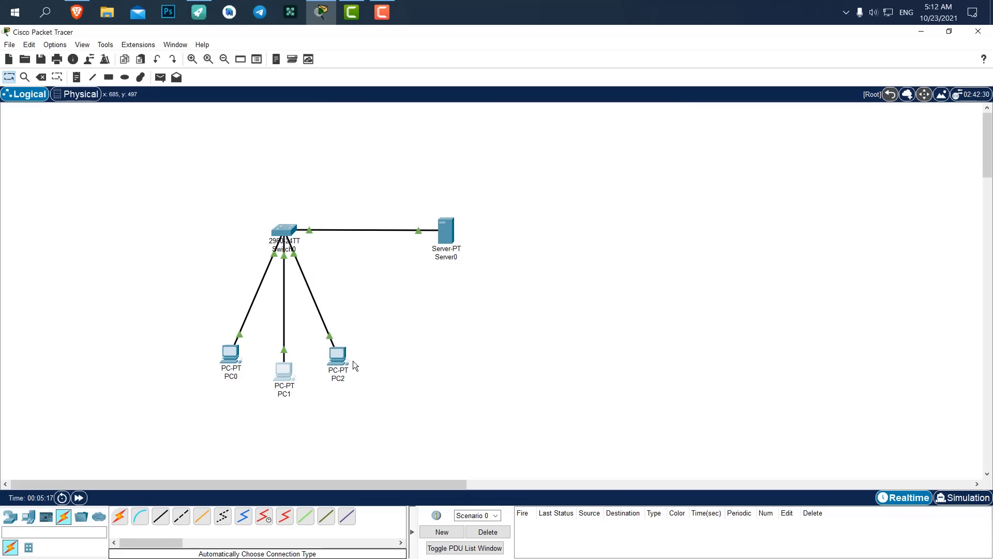
Set PC2's IP configuration to DHCP so it gets 192.168.1.12.
click(342, 365)
click(408, 136)
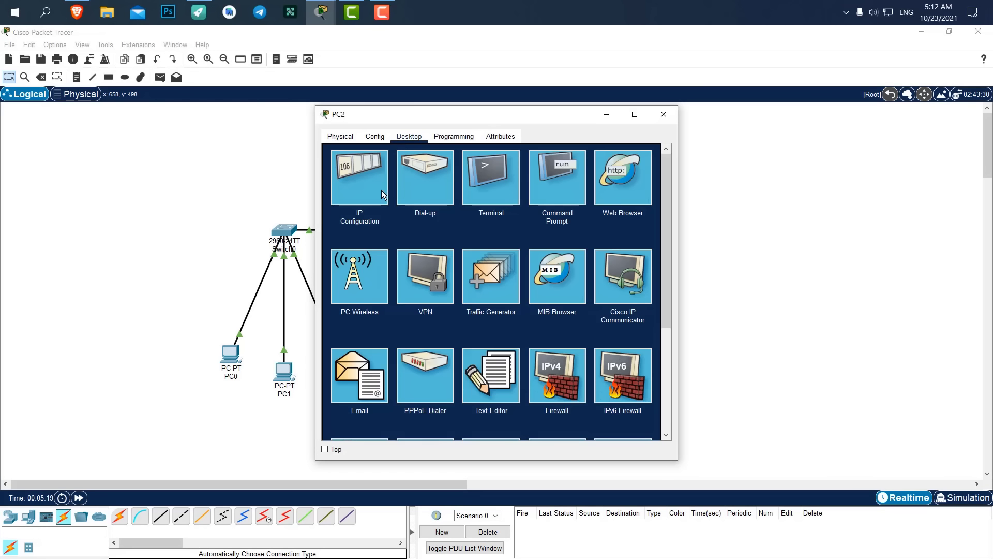
click(362, 194)
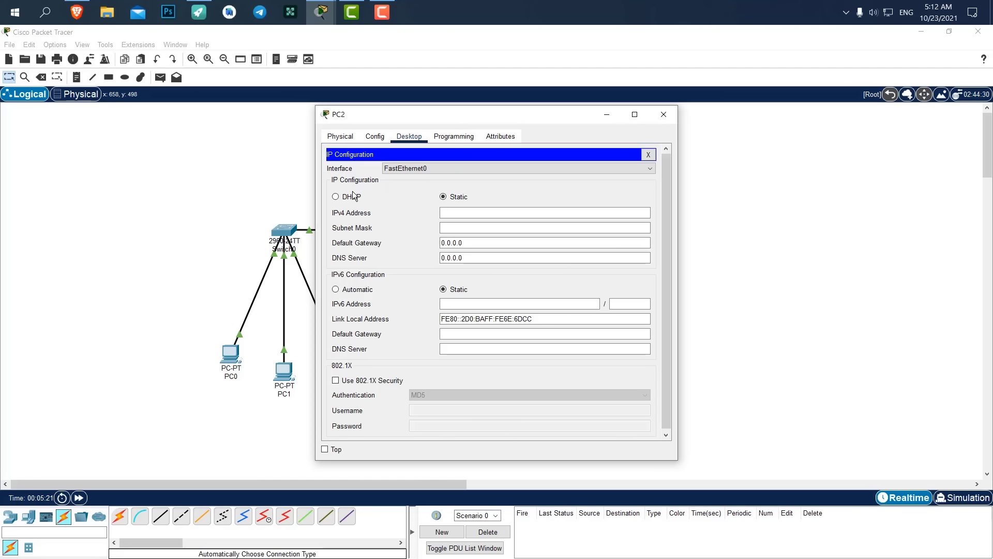
click(336, 196)
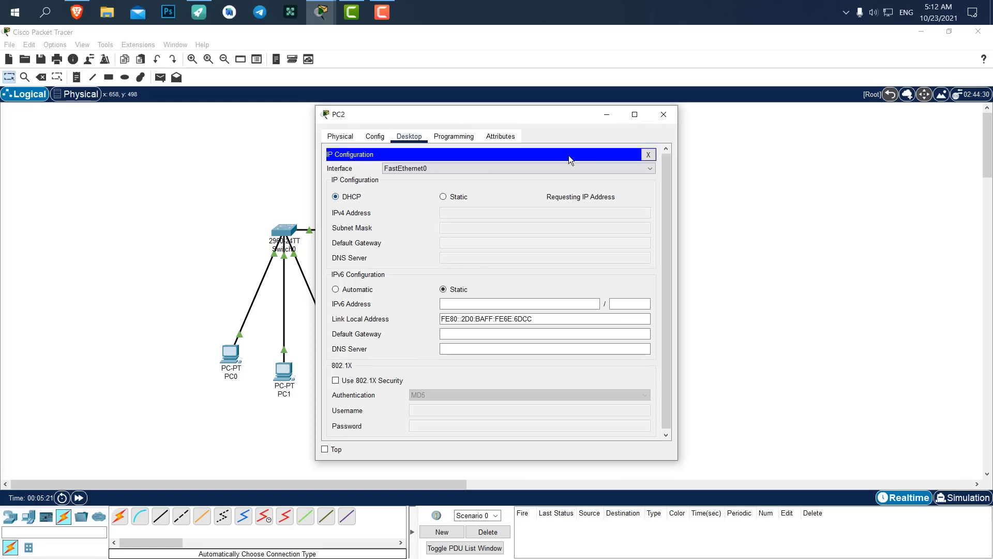
click(665, 114)
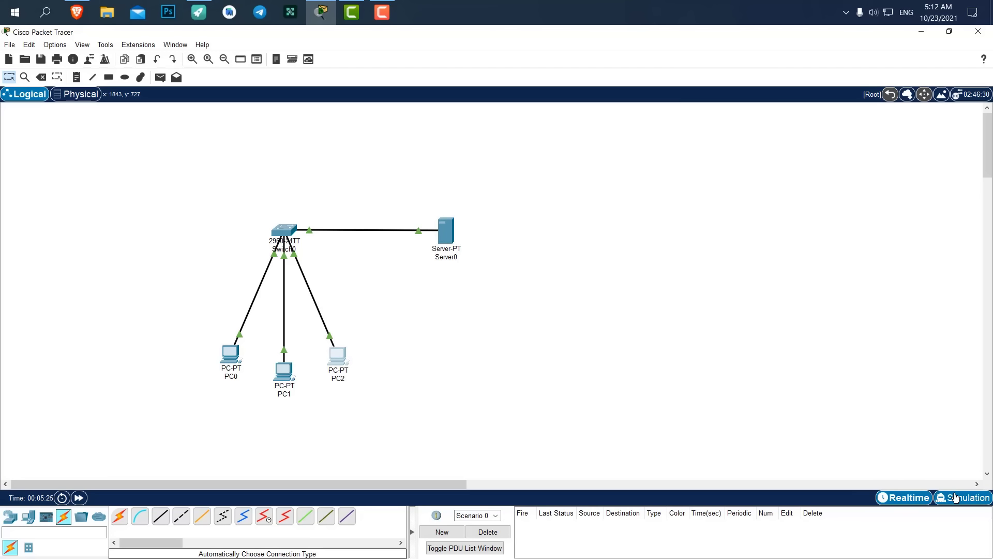
Add a simple test PDU from PC0 to PC2.
click(164, 80)
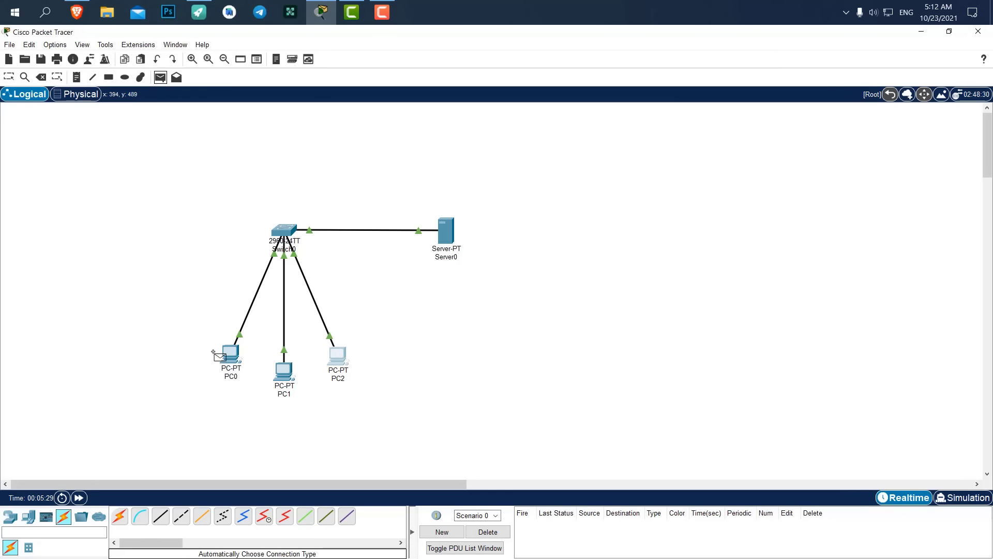
click(227, 357)
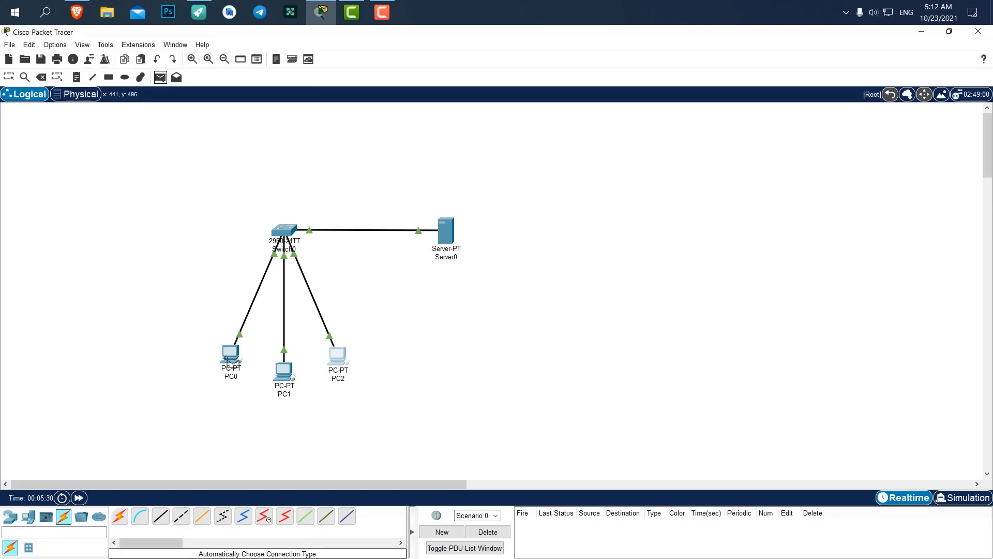
click(339, 362)
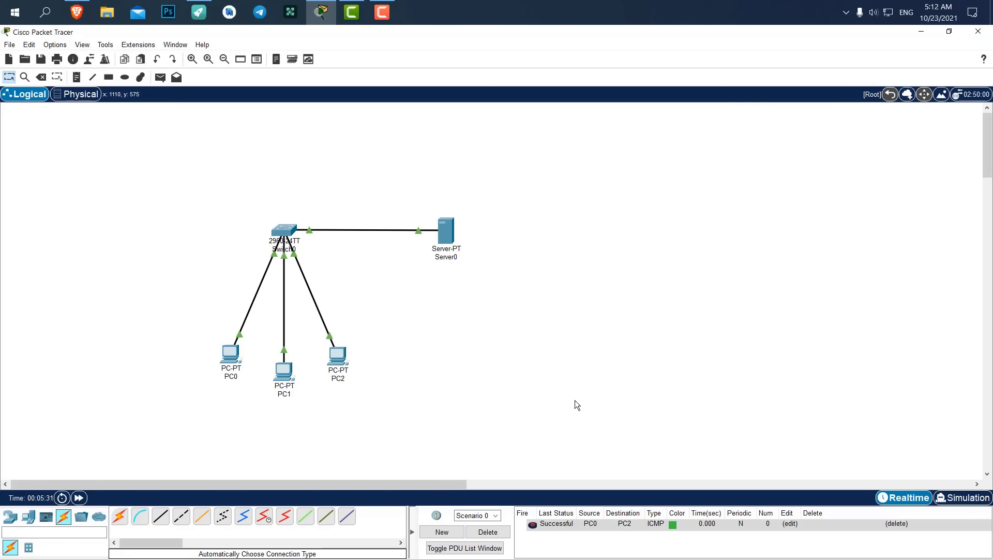
Switch to Simulation mode and step the ICMP packet through the network.
click(958, 500)
click(909, 365)
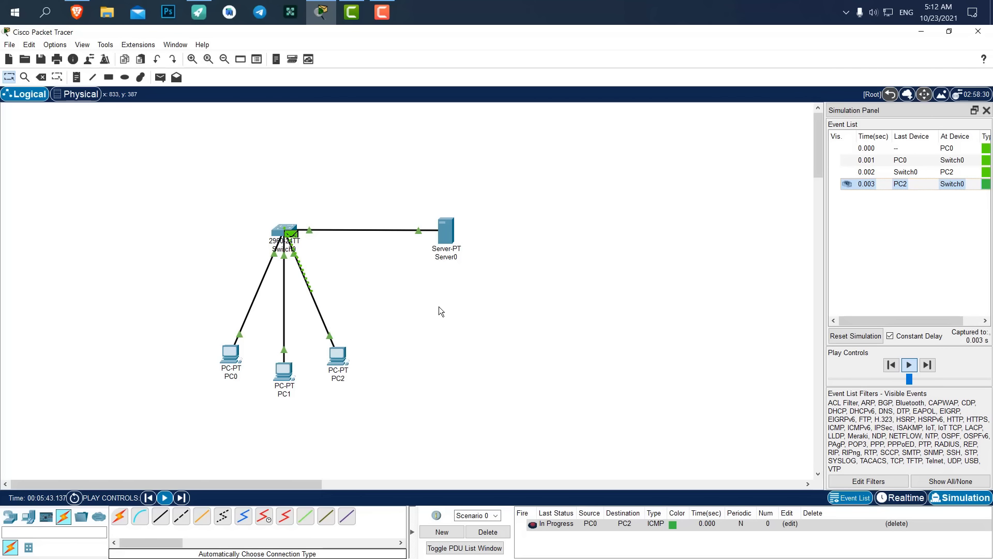
click(930, 366)
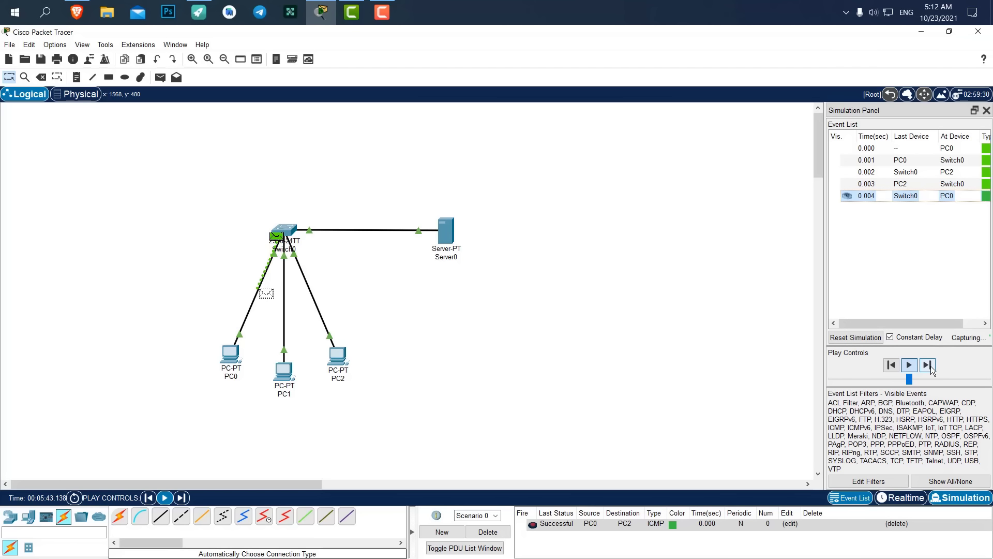
click(927, 367)
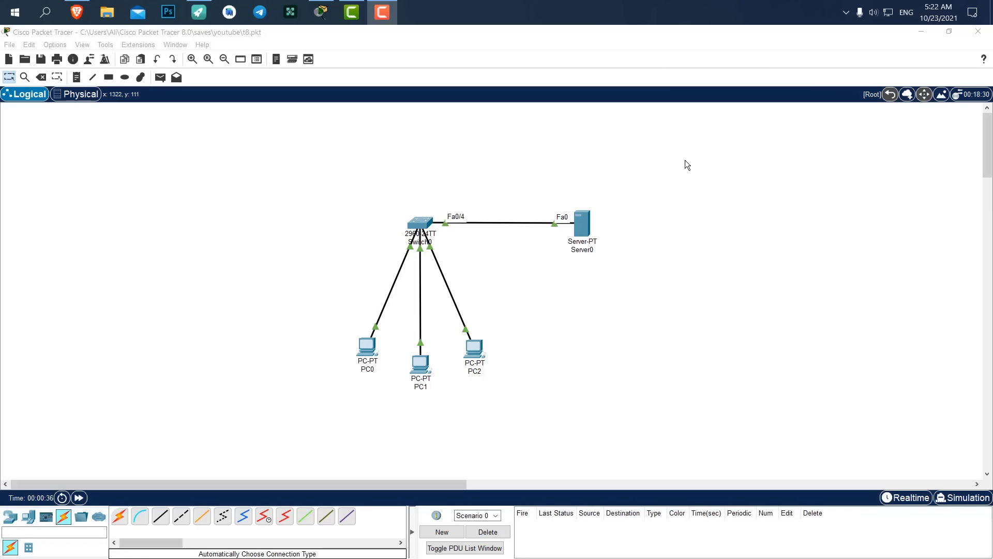
Open Server0's Services, move its window aside, and show the EMAIL service with SMTP and POP3 on.
click(582, 224)
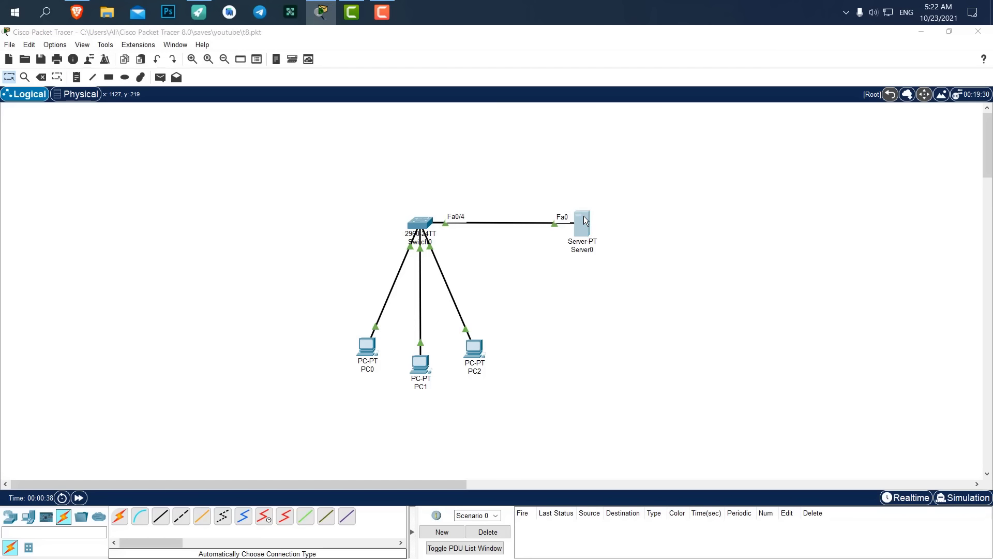
click(374, 136)
click(407, 137)
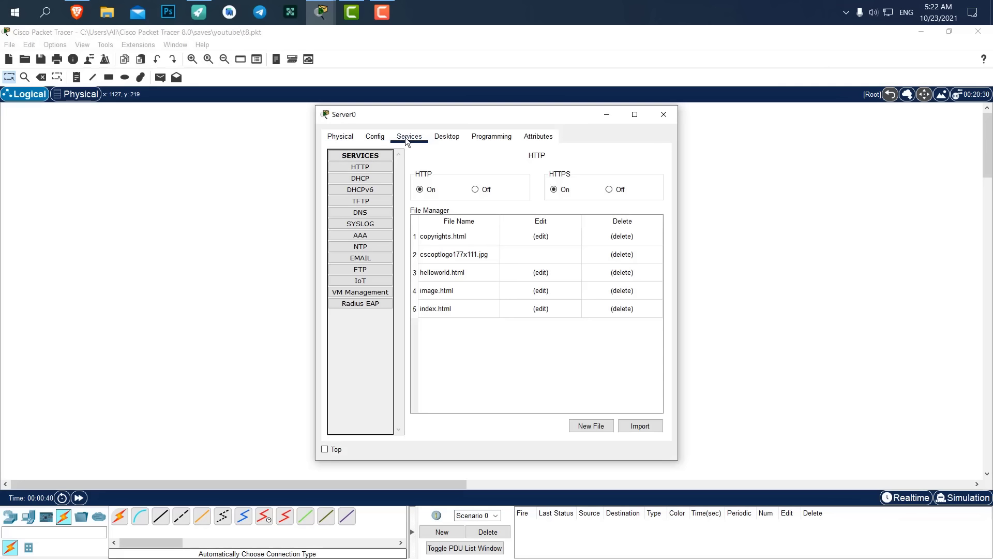
click(381, 179)
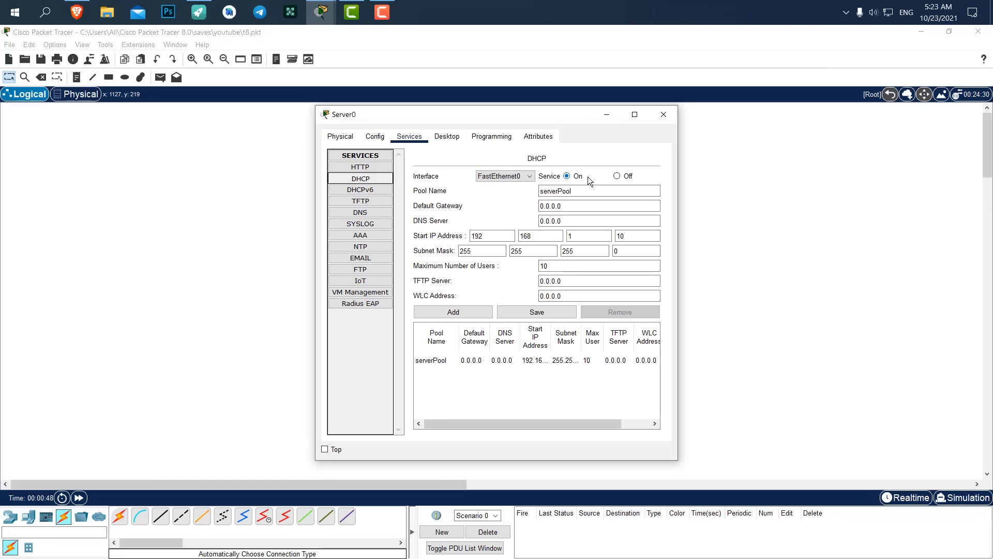
drag(452, 117, 719, 113)
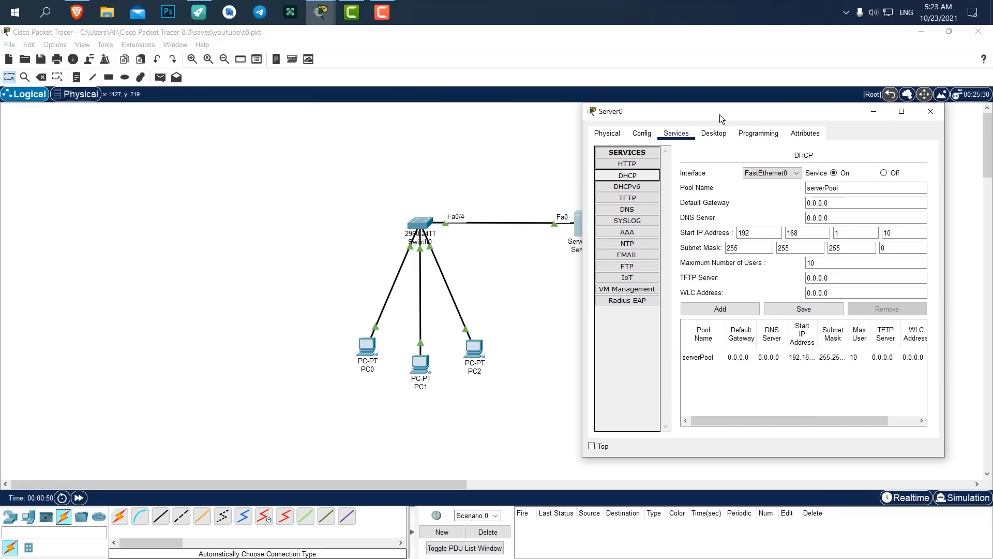
click(634, 256)
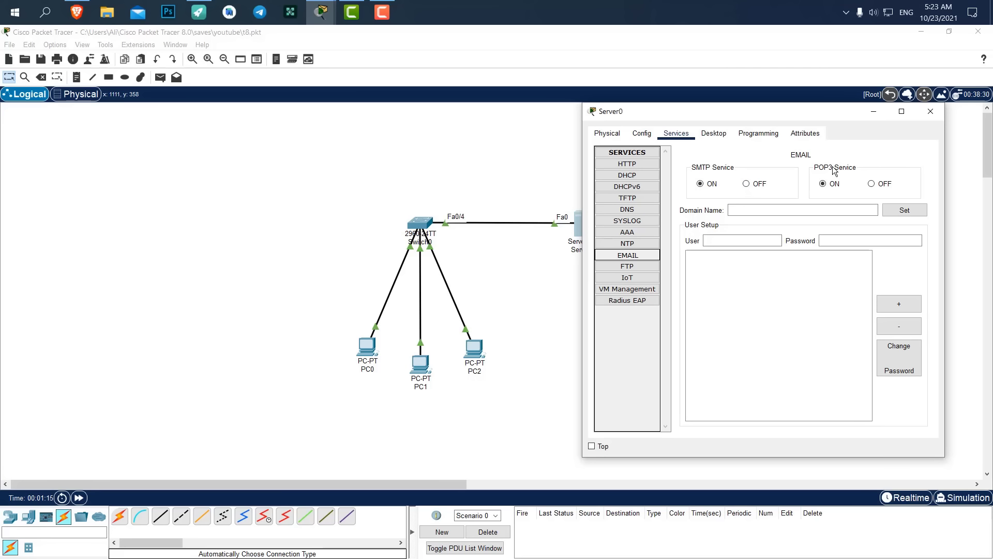
Set the server's mail domain name to gmail.com.
click(758, 212)
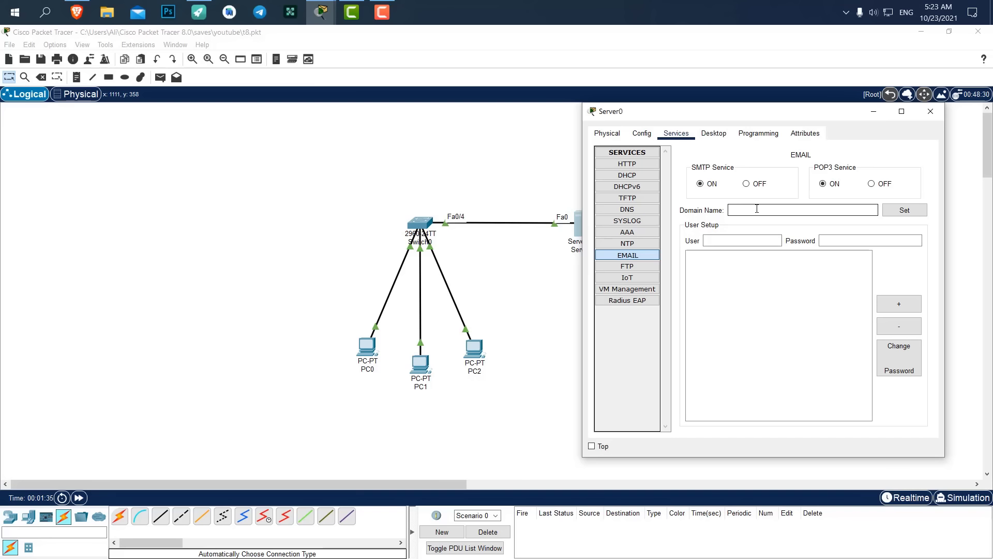
text(mail.com)
drag(770, 209, 722, 211)
click(898, 216)
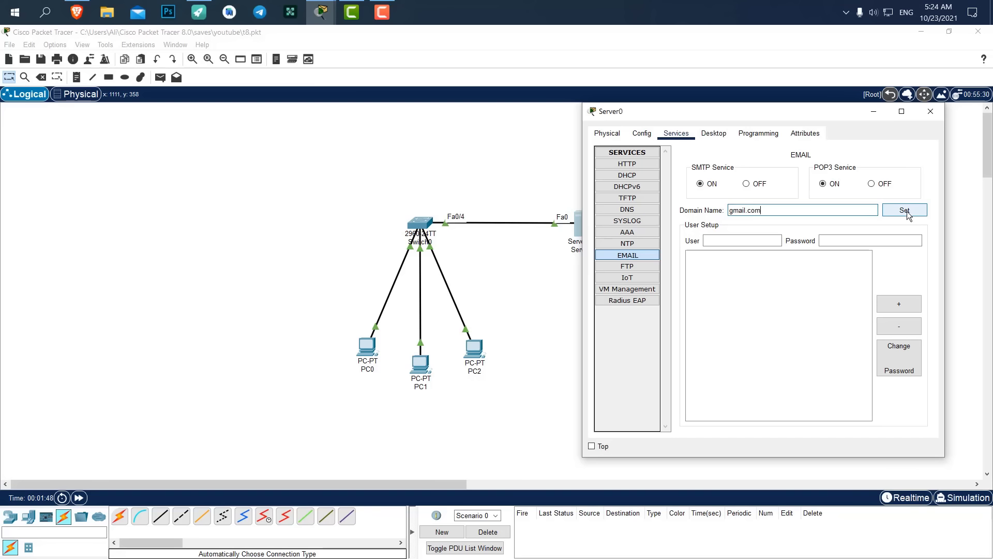
click(894, 212)
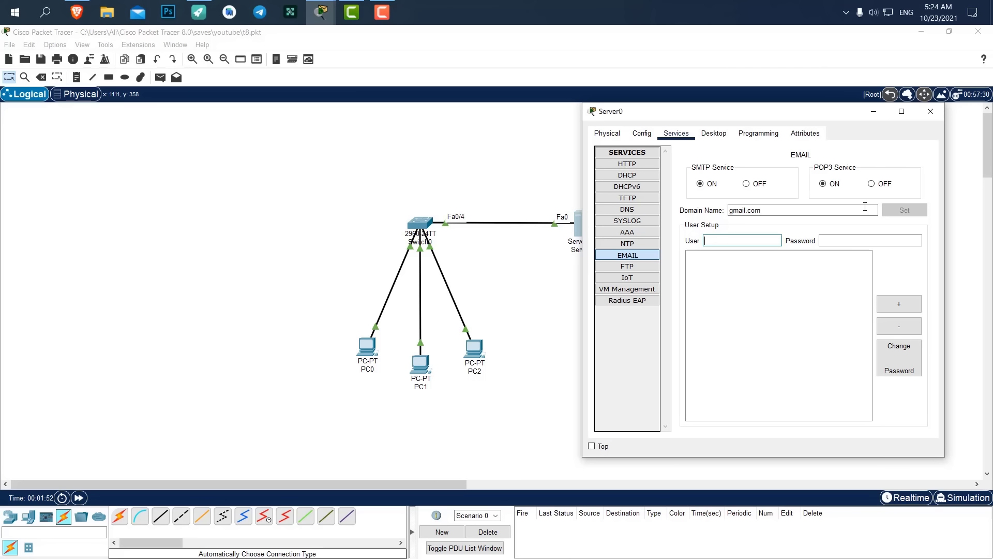
click(774, 210)
drag(775, 210, 727, 210)
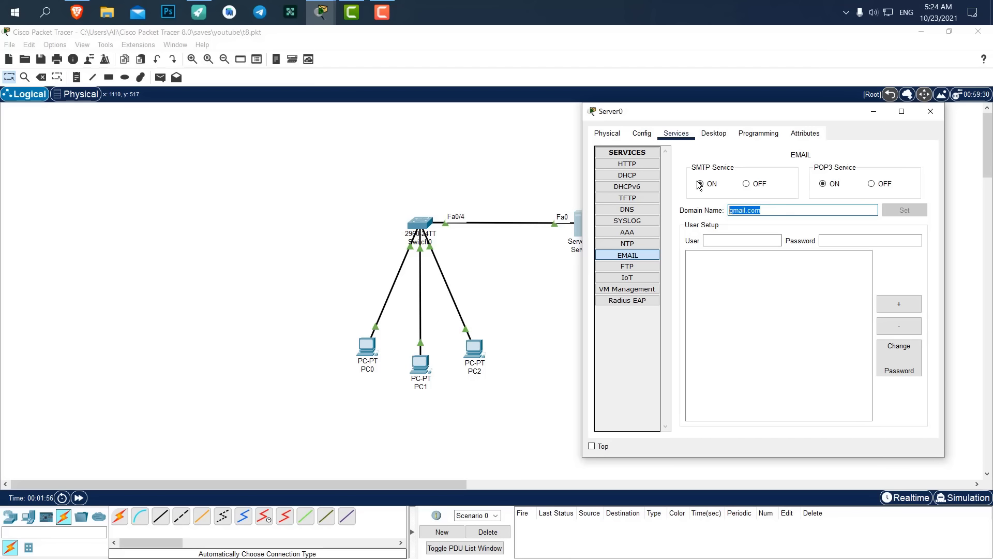
Add the first mail user account with its password.
click(742, 241)
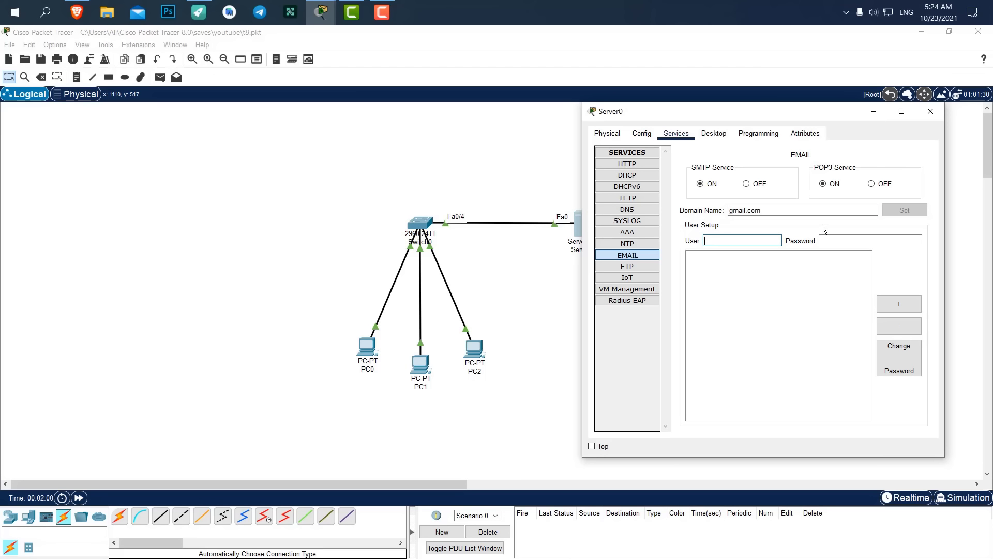
text(digidev)
key(Tab)
text(123)
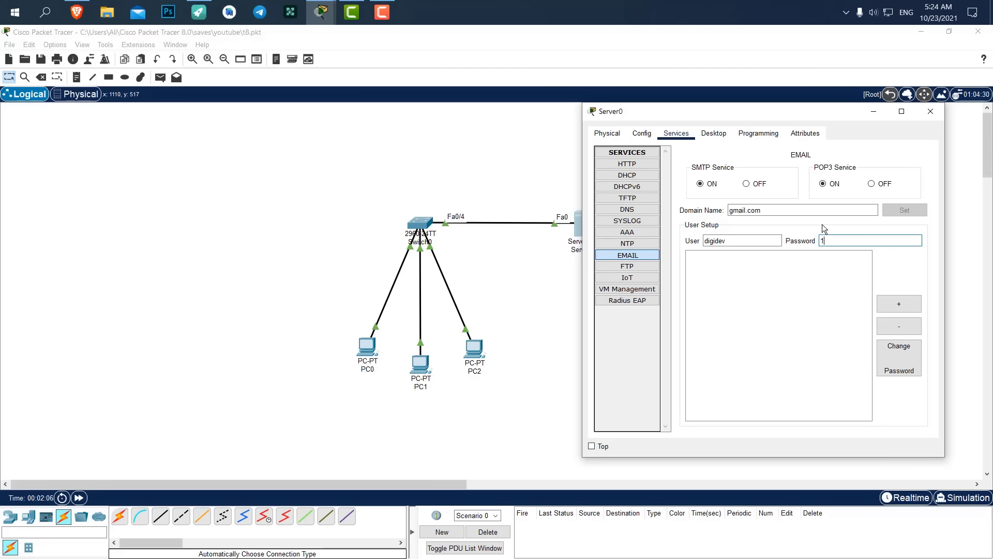
click(905, 302)
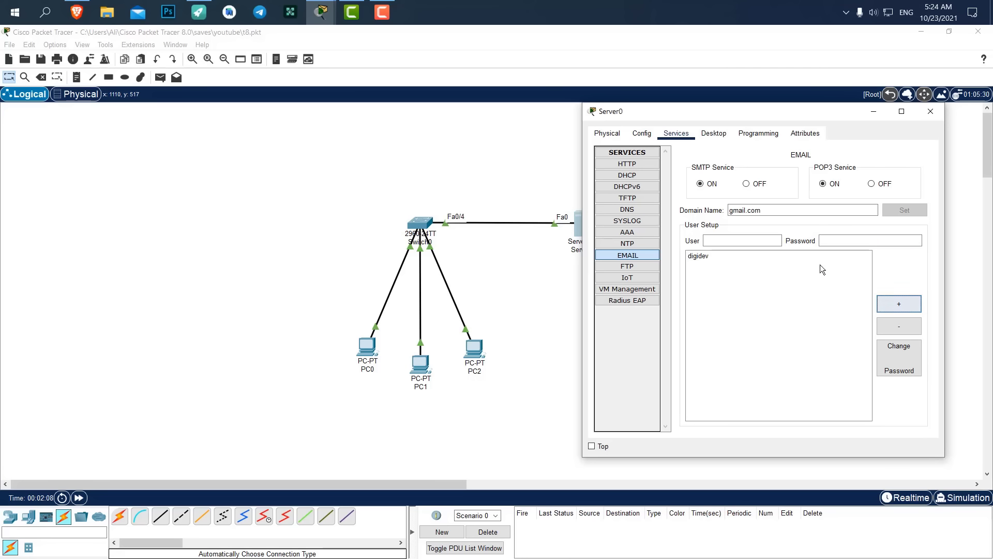
Add a second mail user account with its password, then close Server0's window.
click(735, 242)
text(ali123)
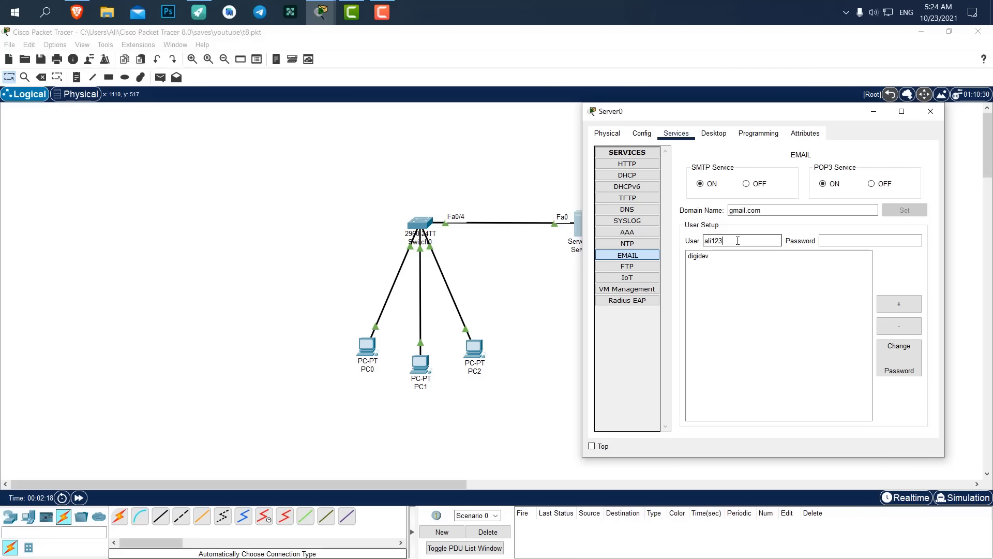
key(BackSpace)
key(BackSpace)
key(BackSpace)
key(Tab)
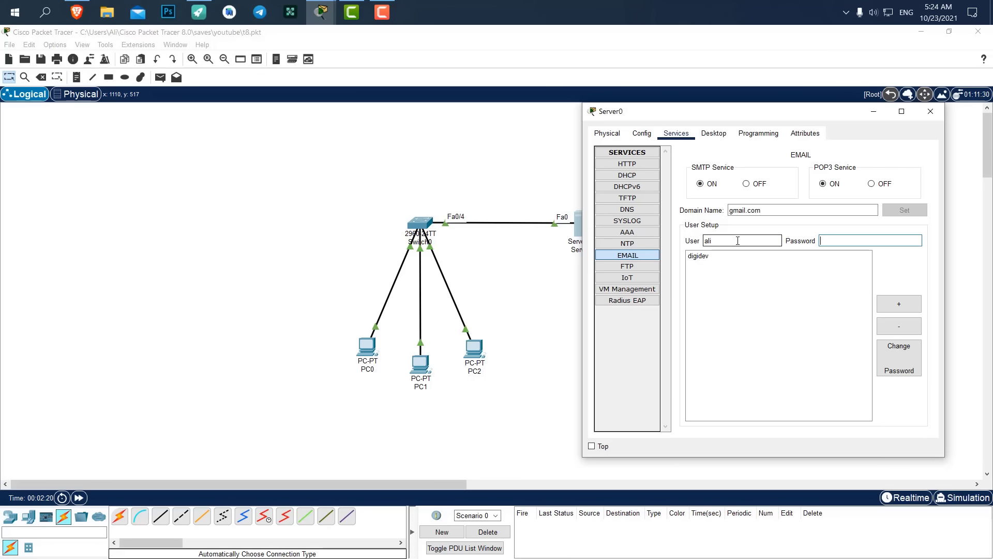
text(123)
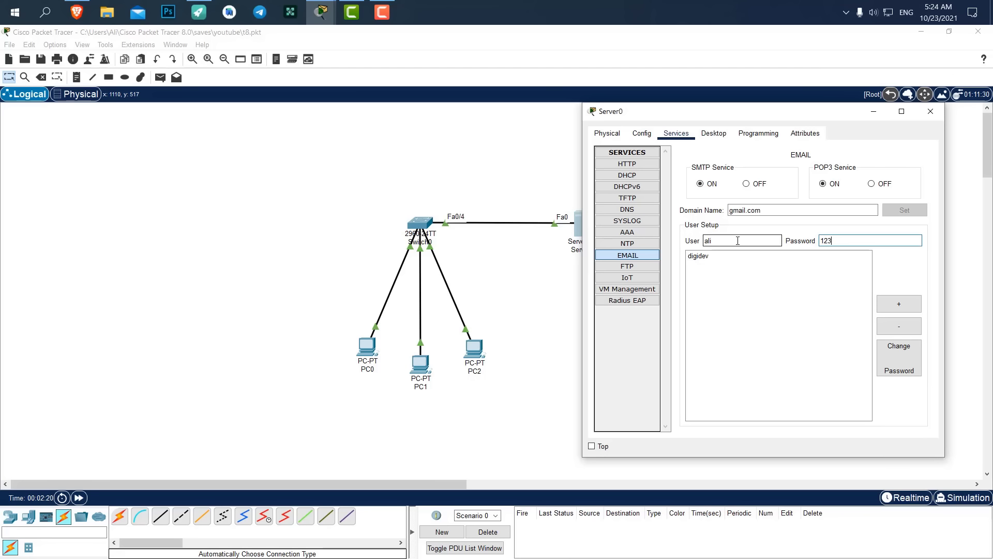
click(899, 305)
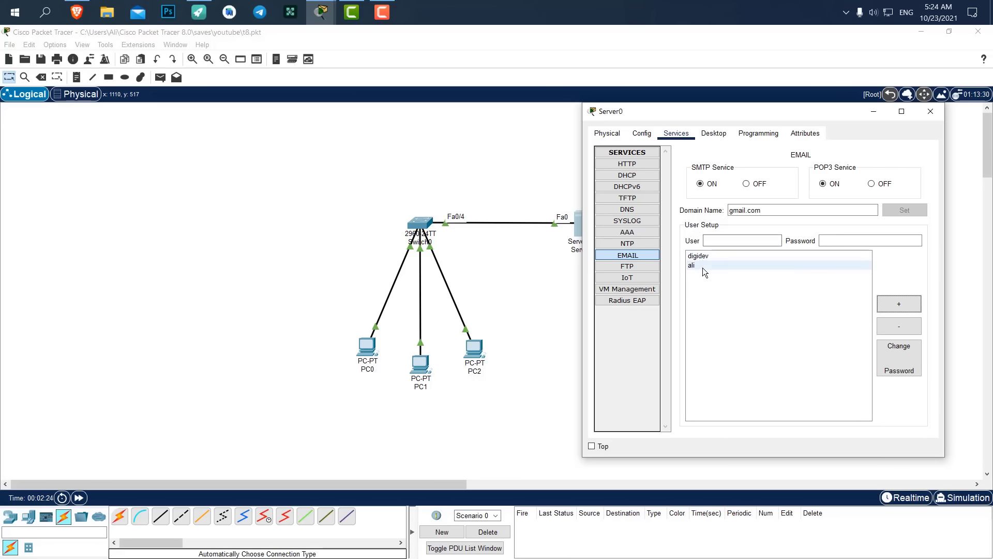
click(931, 112)
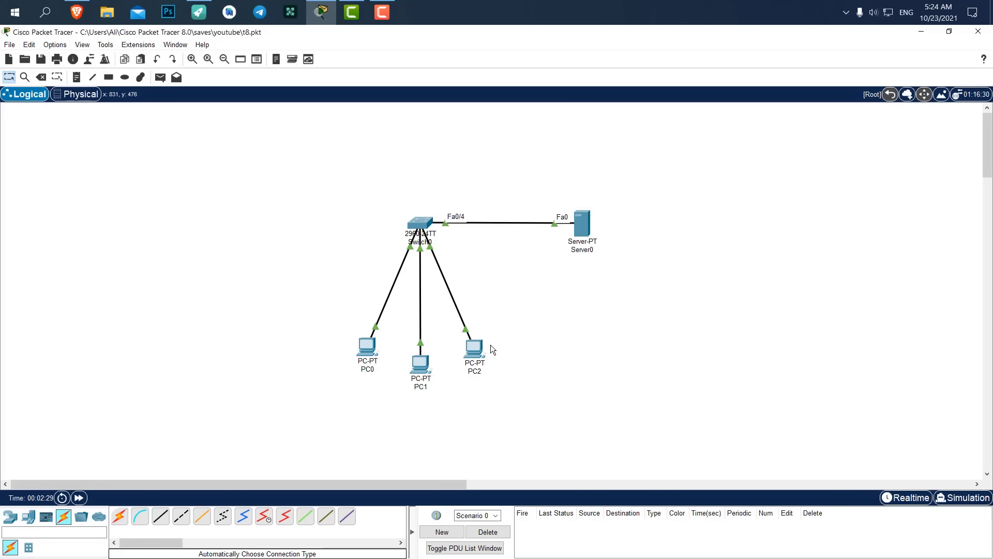
Bring up PC0's Email client configuration form beside the network.
click(370, 350)
click(405, 137)
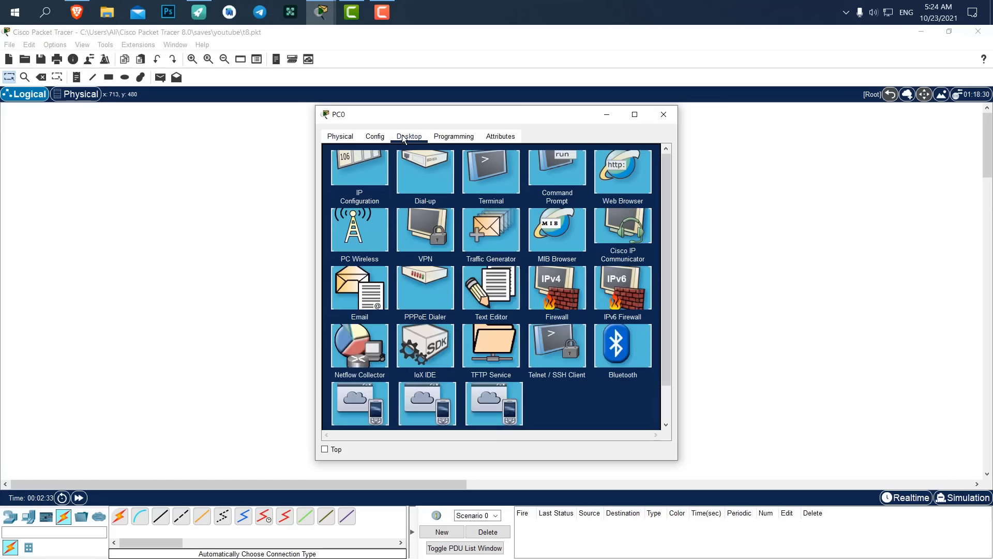
scroll(393, 289, down, 2)
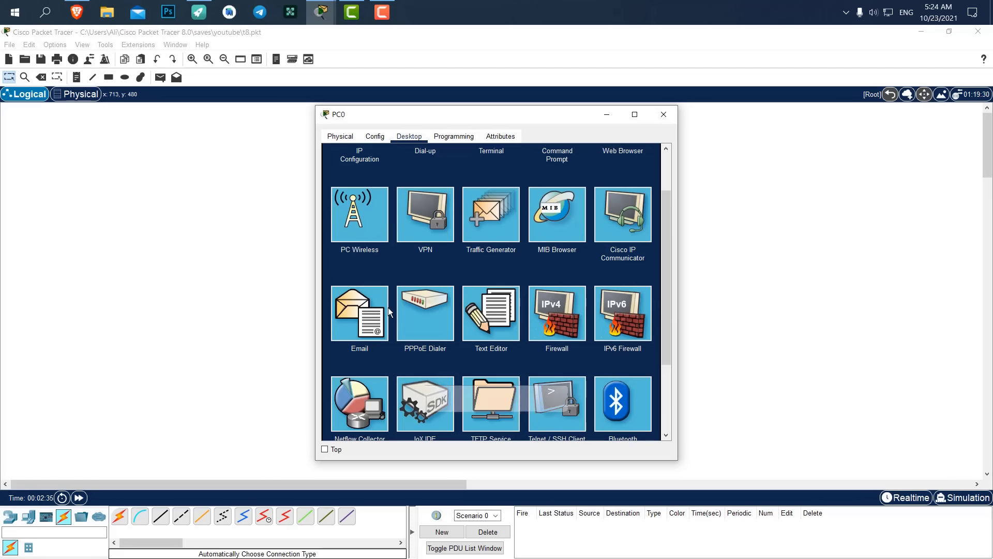
click(359, 310)
drag(449, 118, 702, 93)
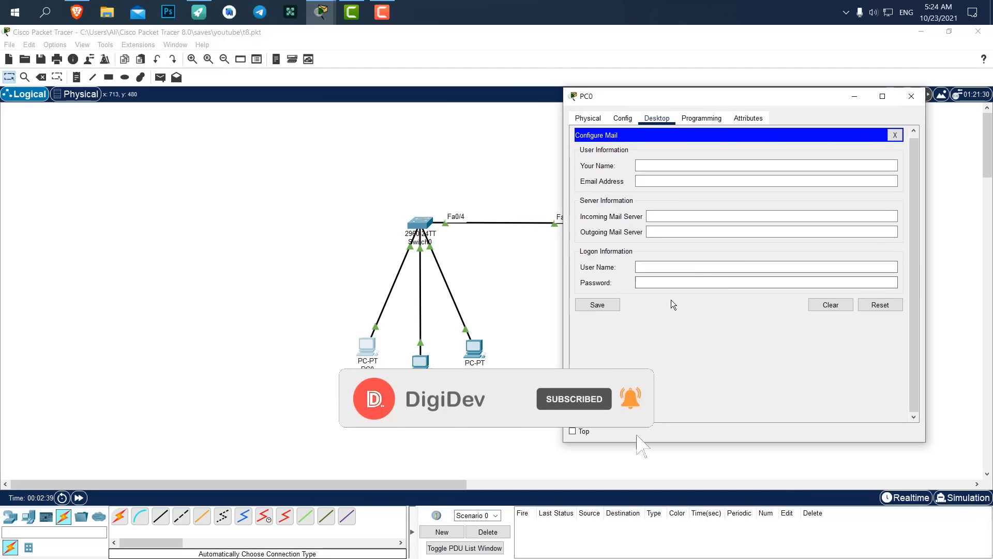
drag(617, 98, 670, 119)
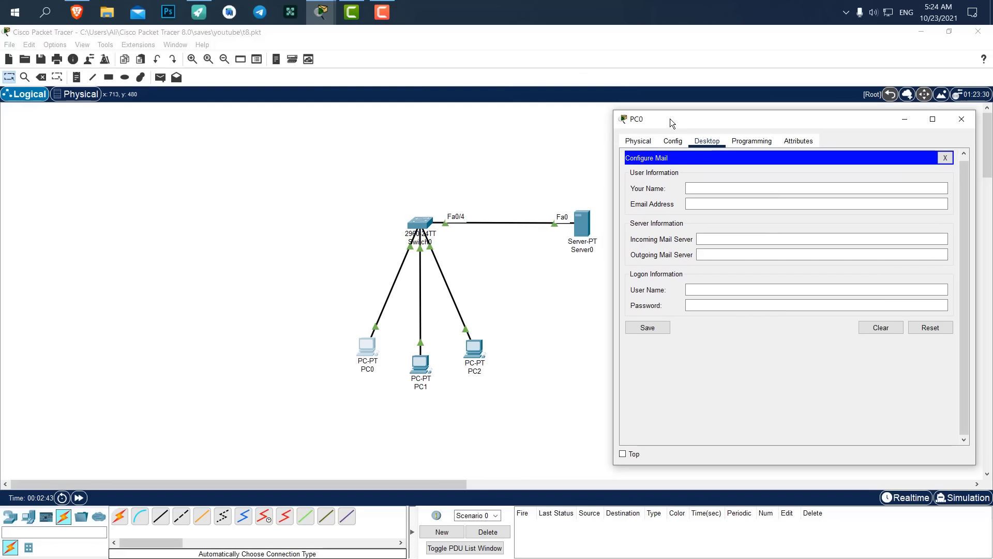
Enter the user's name, e-mail address, and 192.168.1.1 as incoming and outgoing mail server.
click(697, 186)
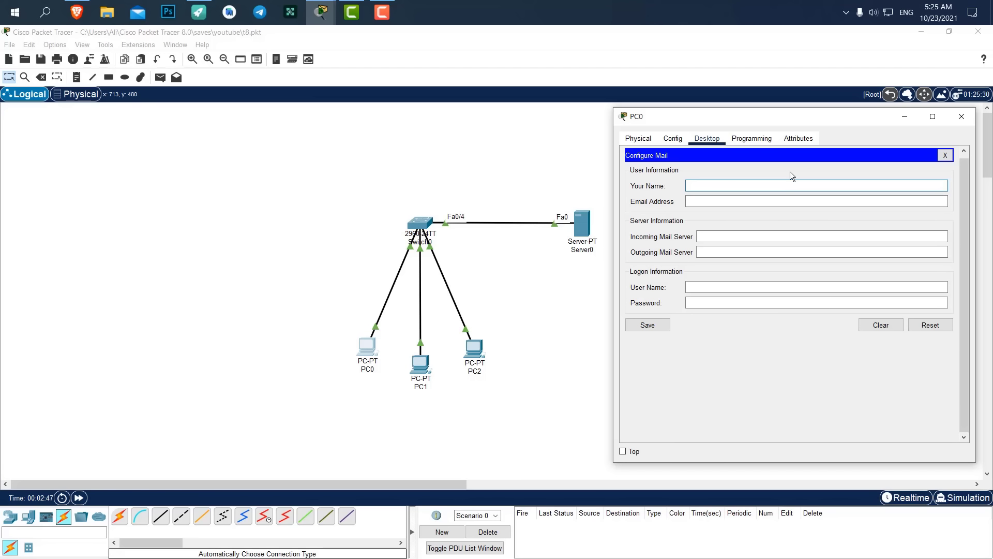
text(ali)
key(Tab)
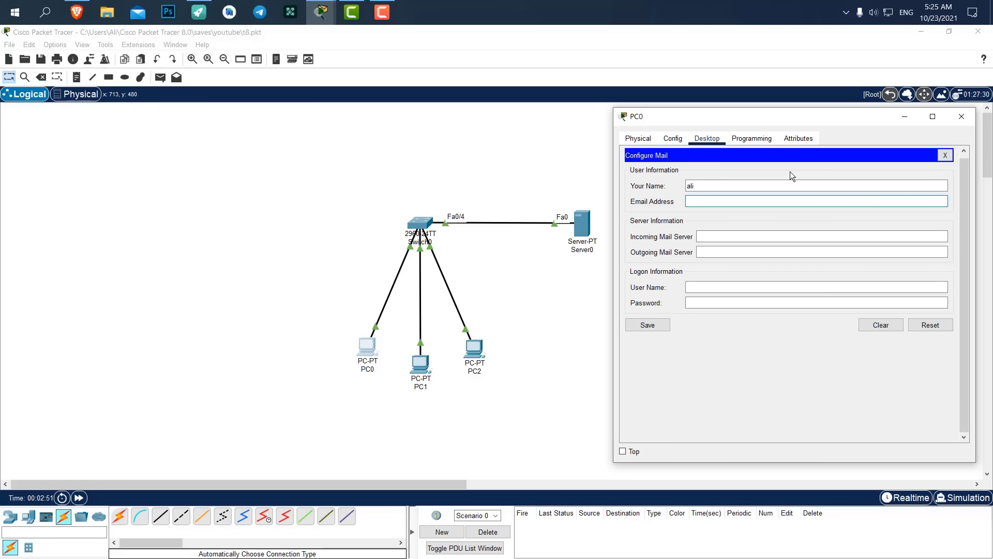
key(Tab)
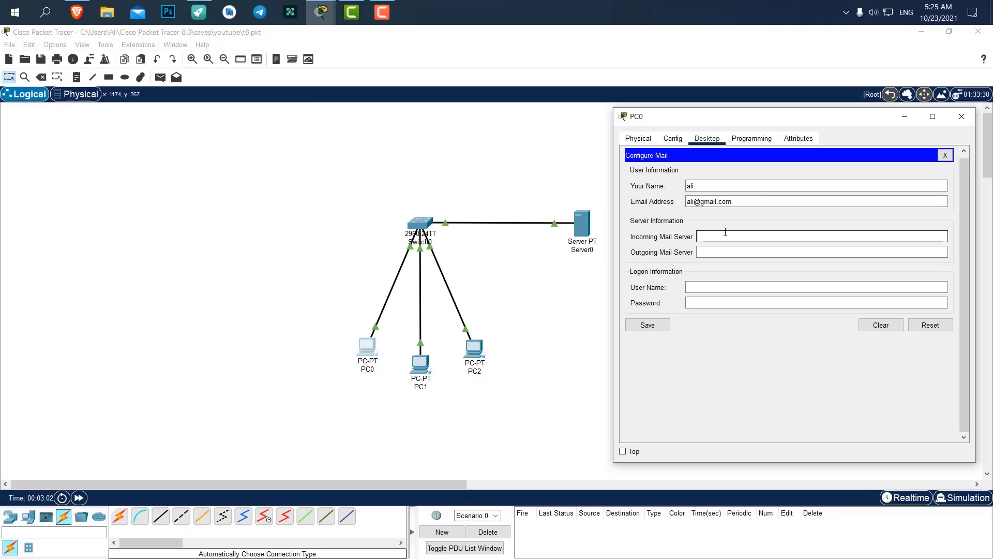
text(192.168.1.1)
key(Tab)
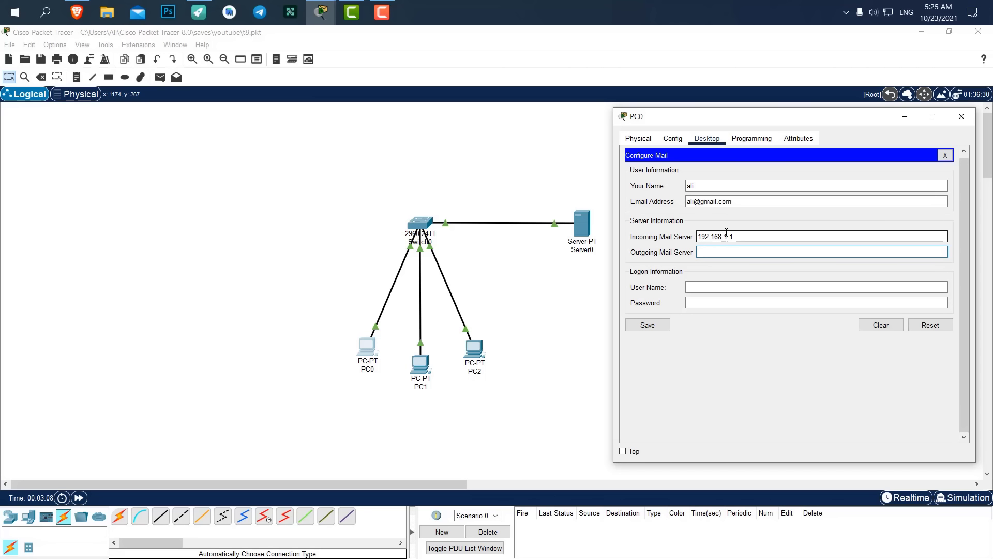
double_click(739, 236)
key(ctrl+c)
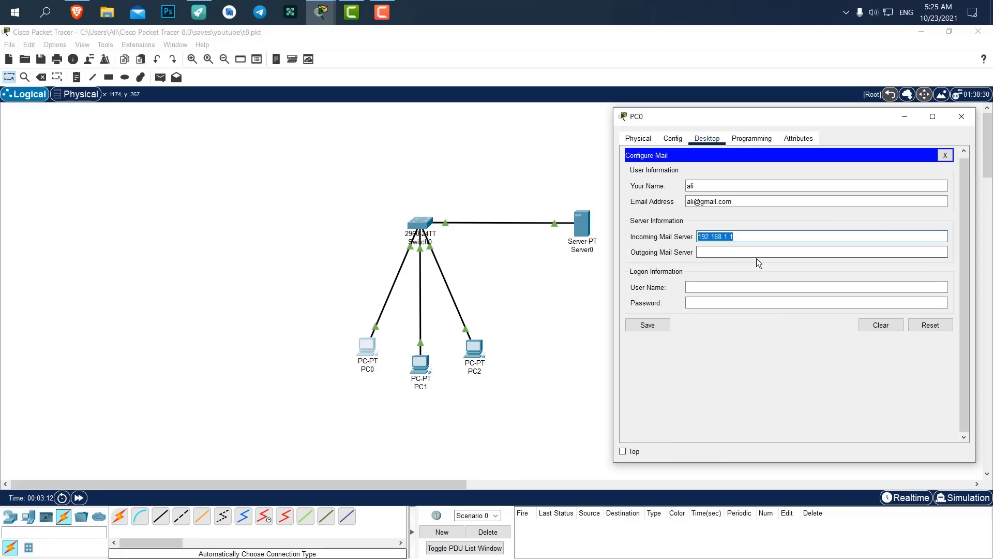
click(741, 252)
key(ctrl+v)
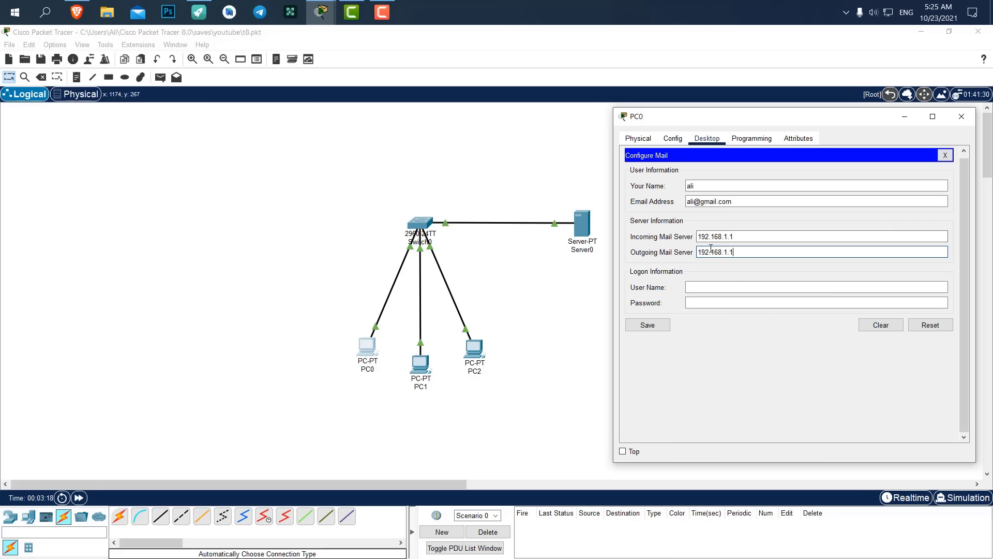
Fill in the login user name and password, then save the mail settings.
click(693, 287)
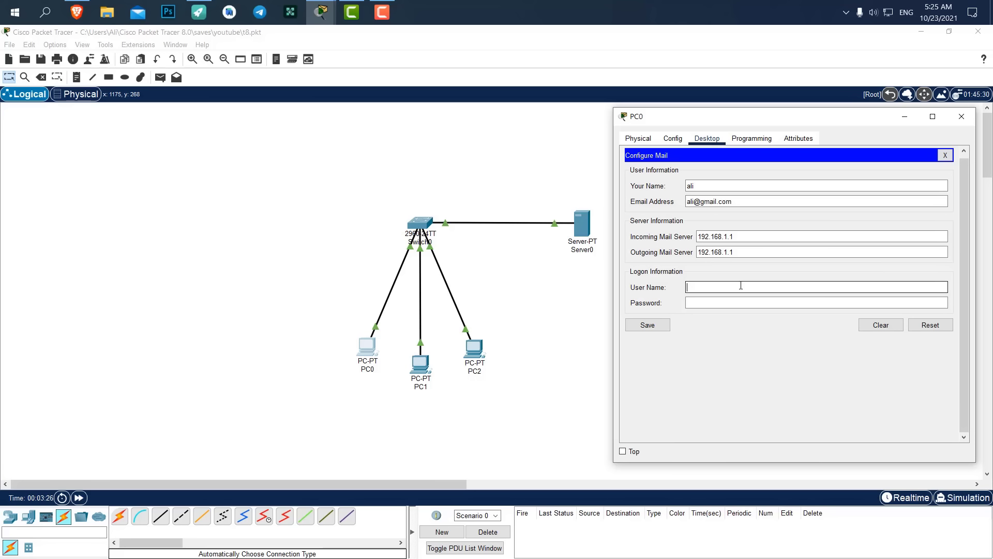
key(Tab)
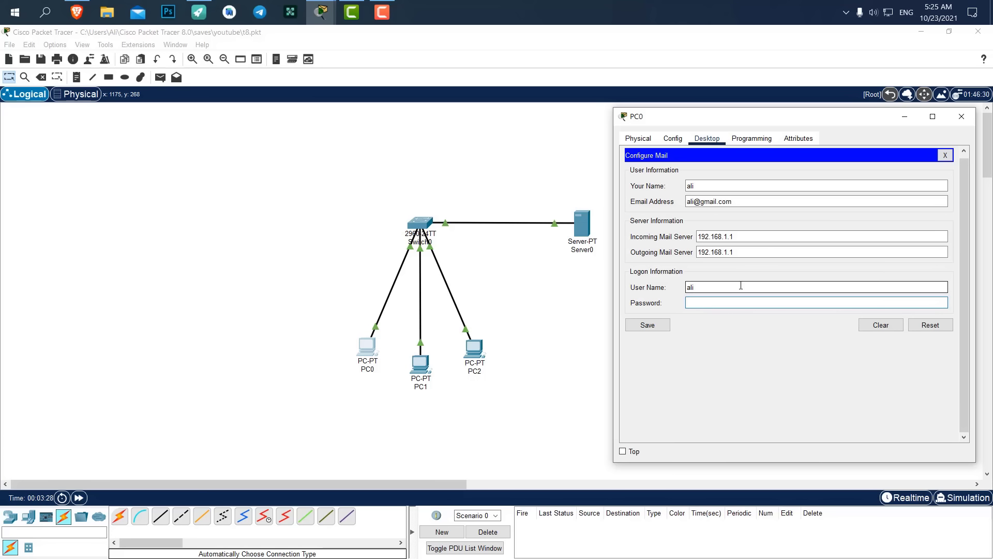
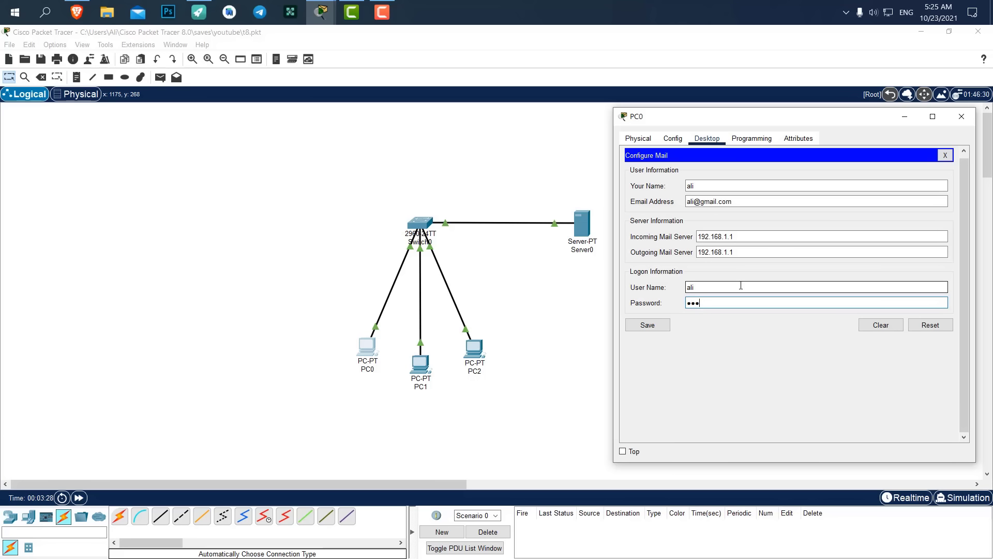
click(658, 324)
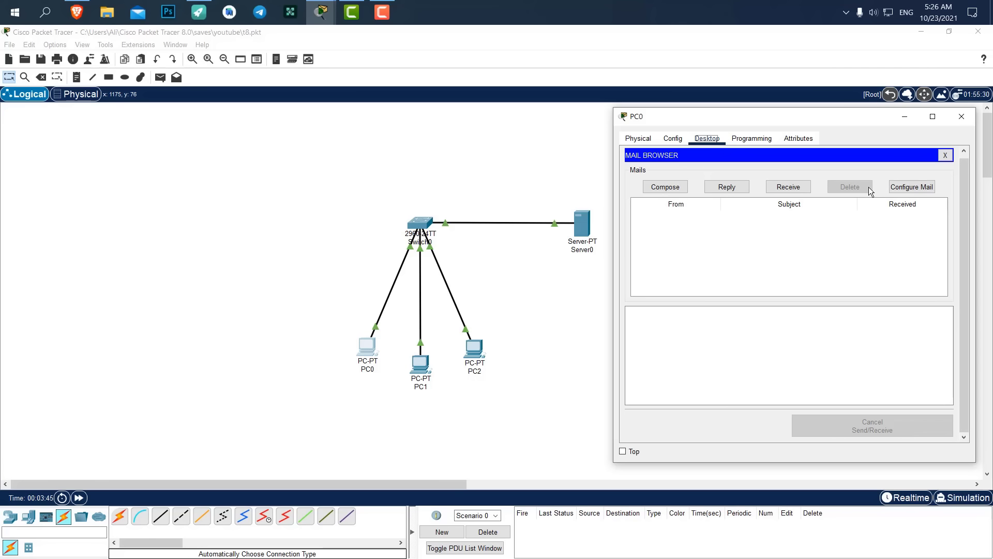
Reopen PC0's Configure Mail form, save it, and close the PC0 window.
click(911, 187)
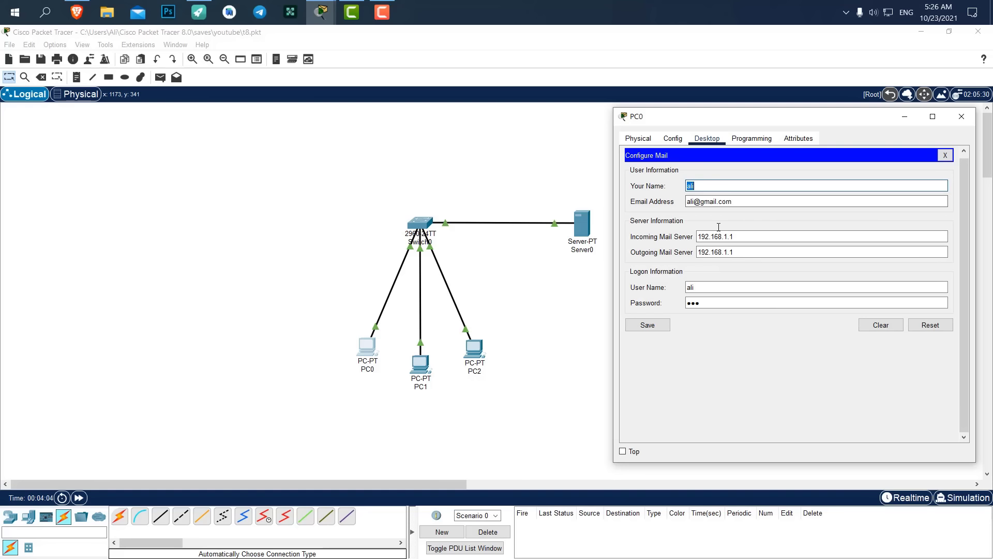
click(660, 327)
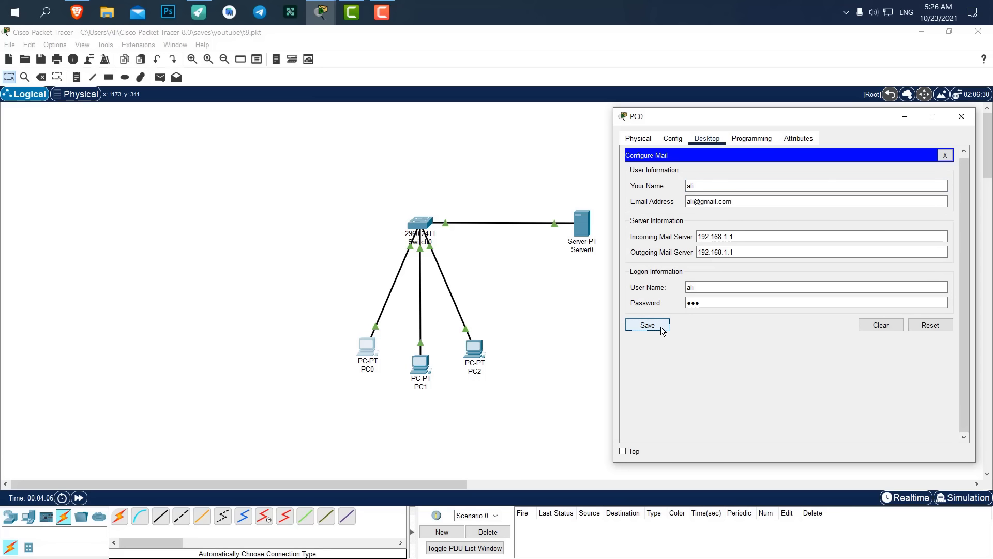
click(962, 116)
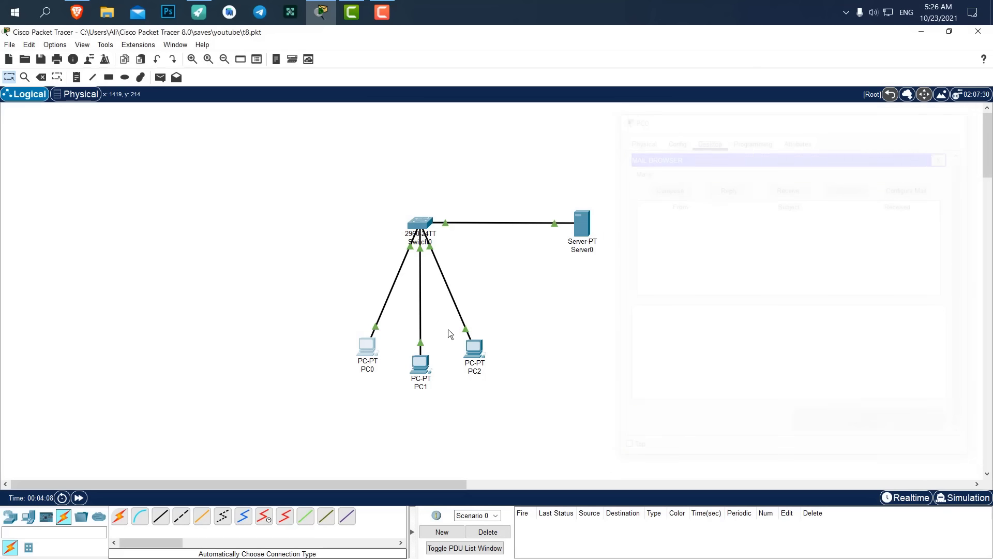
Check PC2's IP configuration and bring up its Email client setup.
click(479, 350)
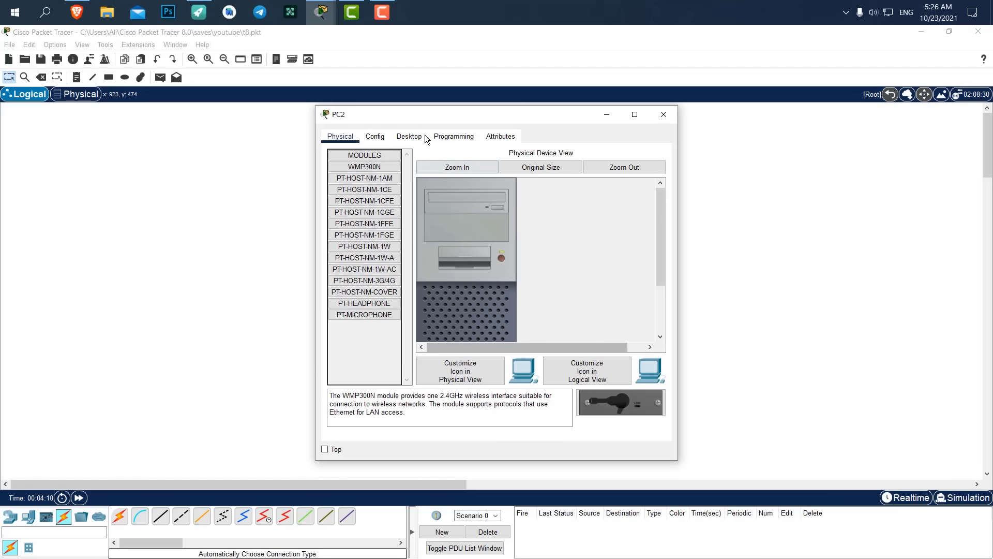
drag(428, 135, 719, 120)
click(661, 144)
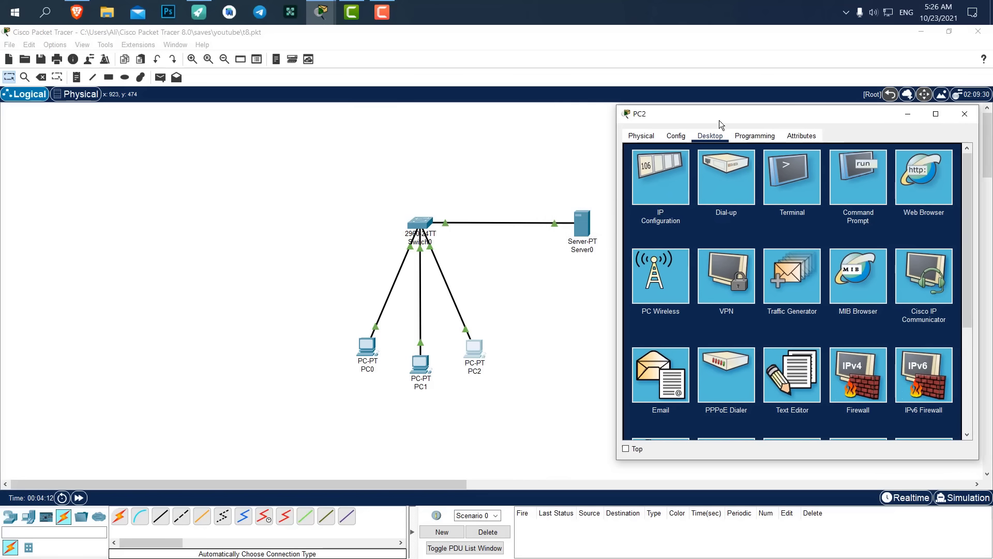
click(665, 182)
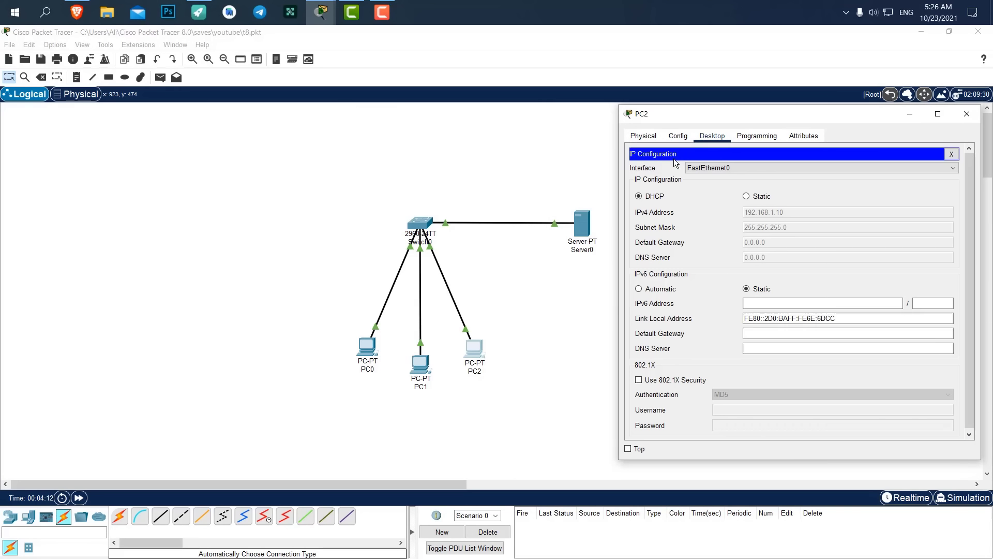
click(951, 153)
click(662, 288)
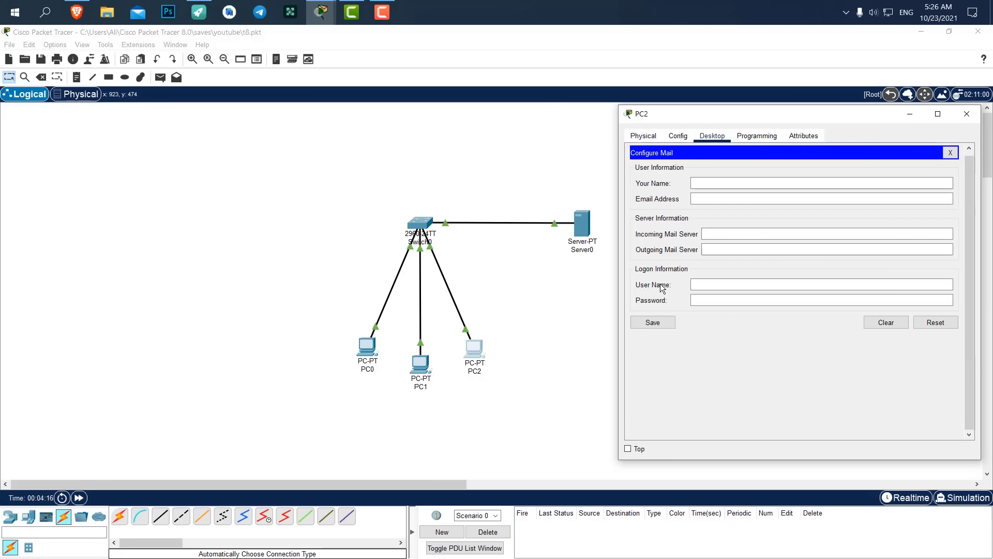
Enter the sender's name, e-mail address, and 192.168.1.1 for incoming and outgoing servers.
click(703, 184)
text(d)
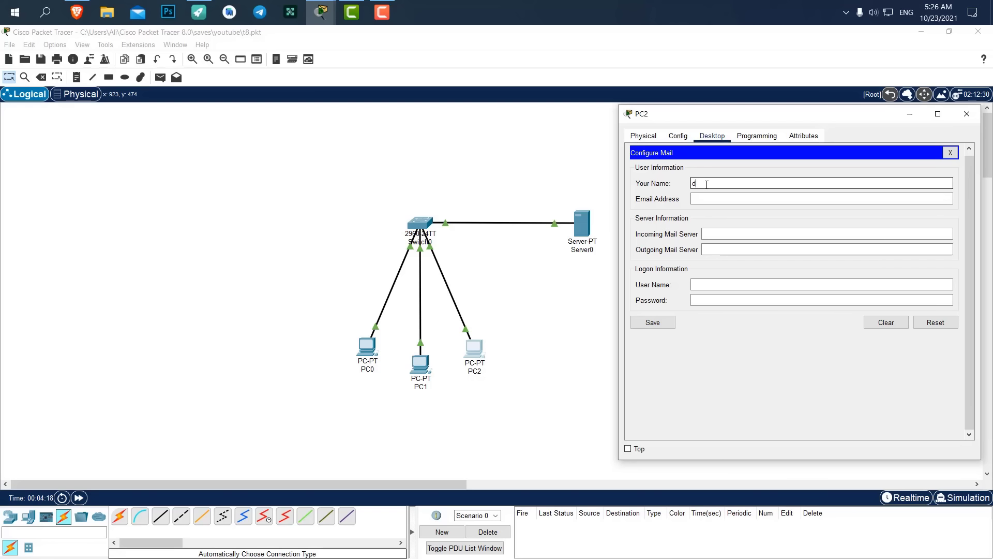
text(igidev)
click(726, 199)
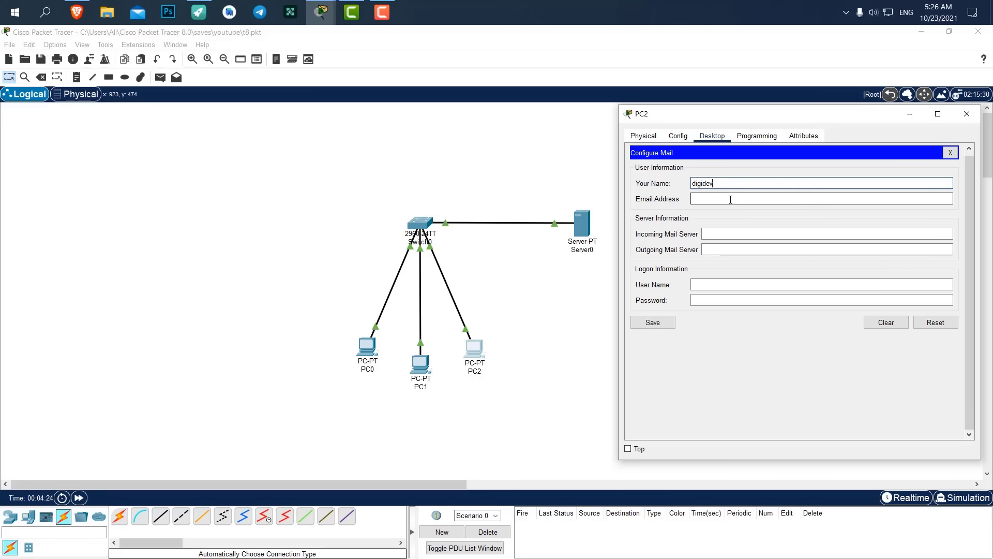
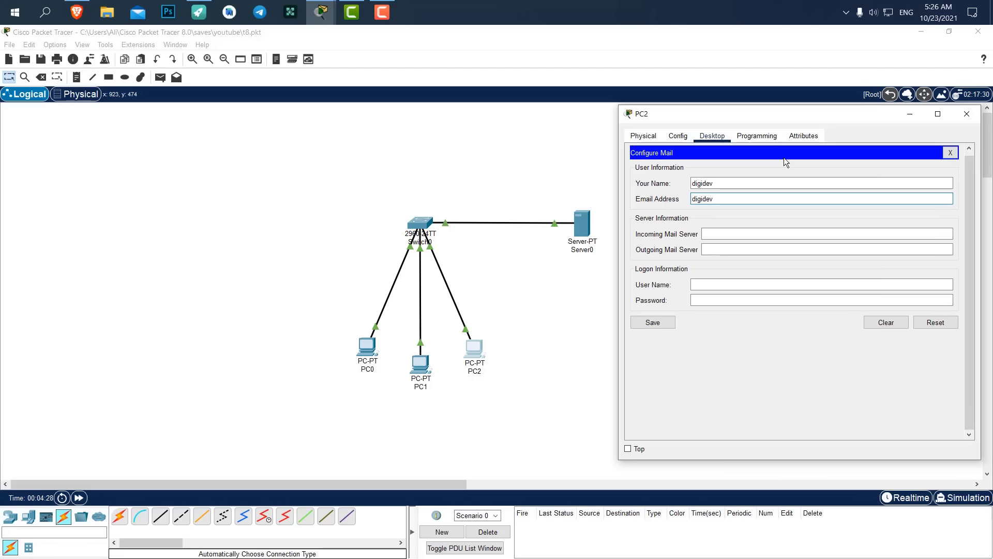
key(Tab)
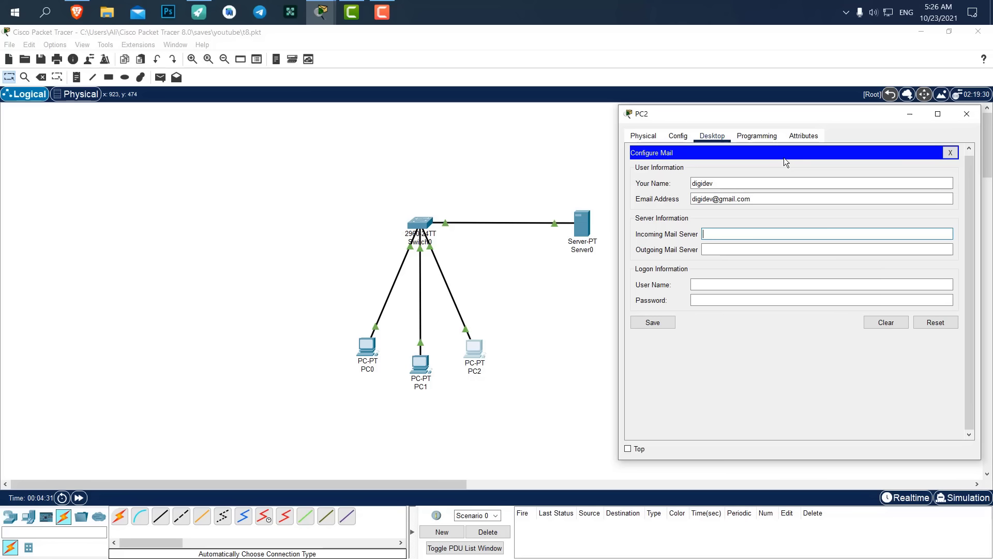
text(192.168.1.1)
key(Tab)
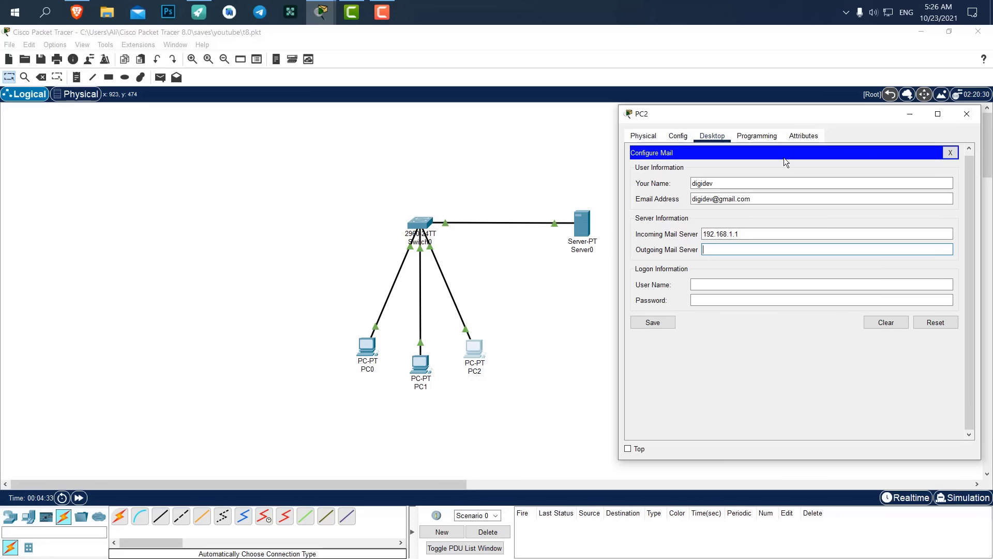
text(192.168.1.1)
Fill in PC2's login user name and password, then save the mail account.
key(Tab)
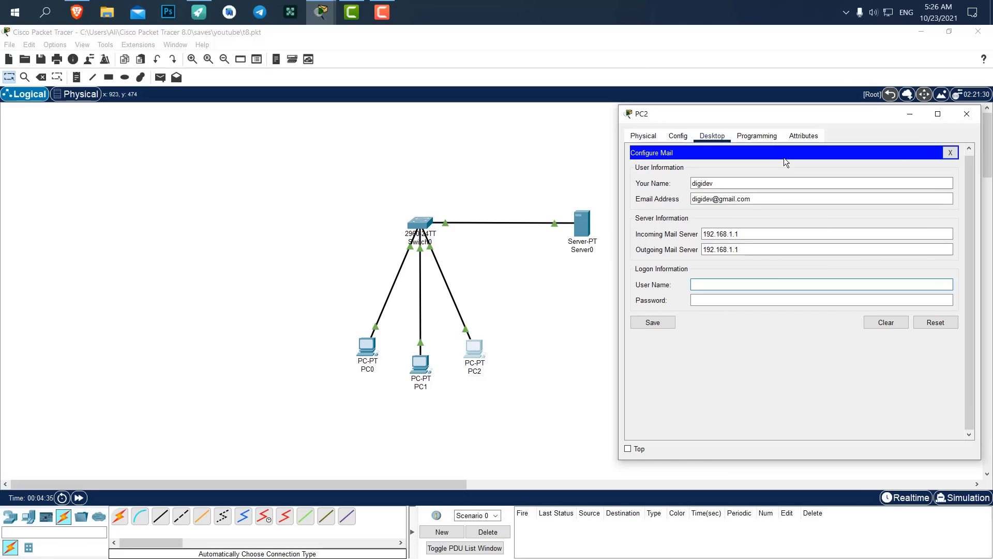
text(digidev)
key(Tab)
text(123)
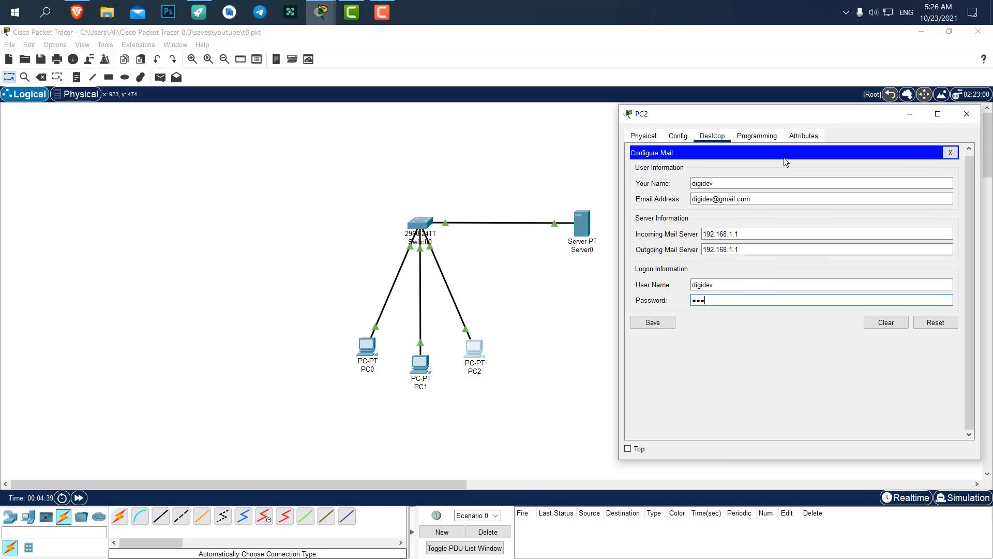
click(667, 323)
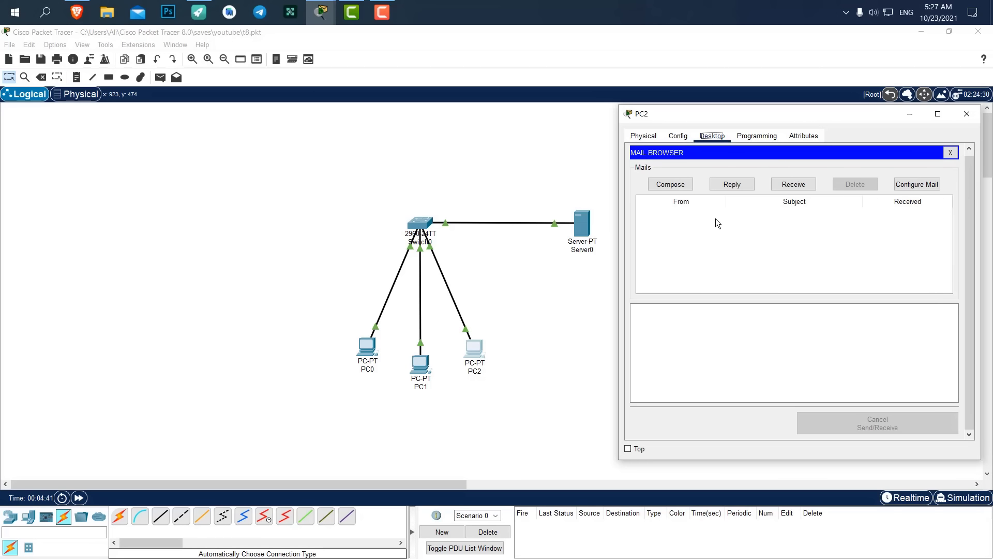
From PC2, send a mail with subject 'test' and test body lines to PC0's address.
mouse_move(716, 112)
mouse_down()
mouse_move(697, 105)
mouse_move(718, 102)
mouse_up()
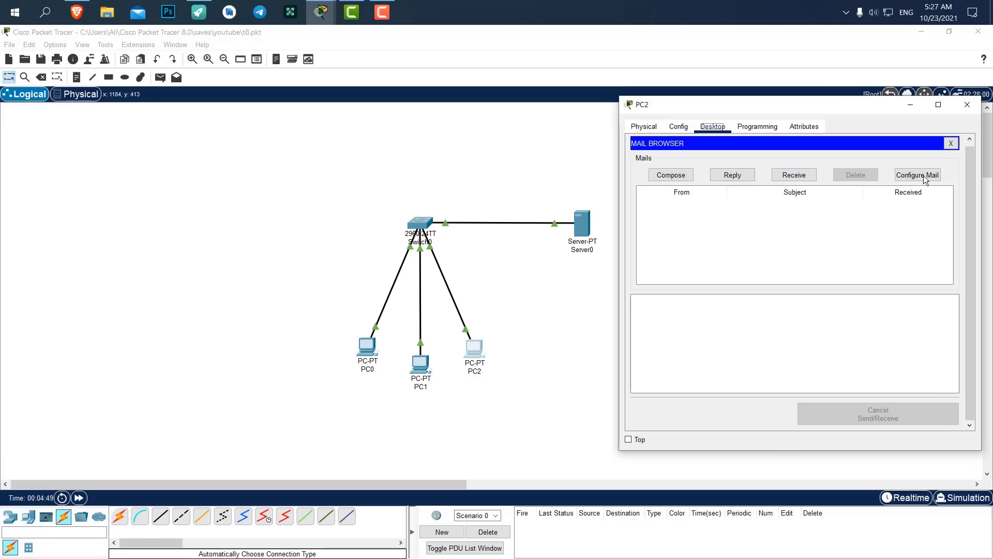
click(660, 177)
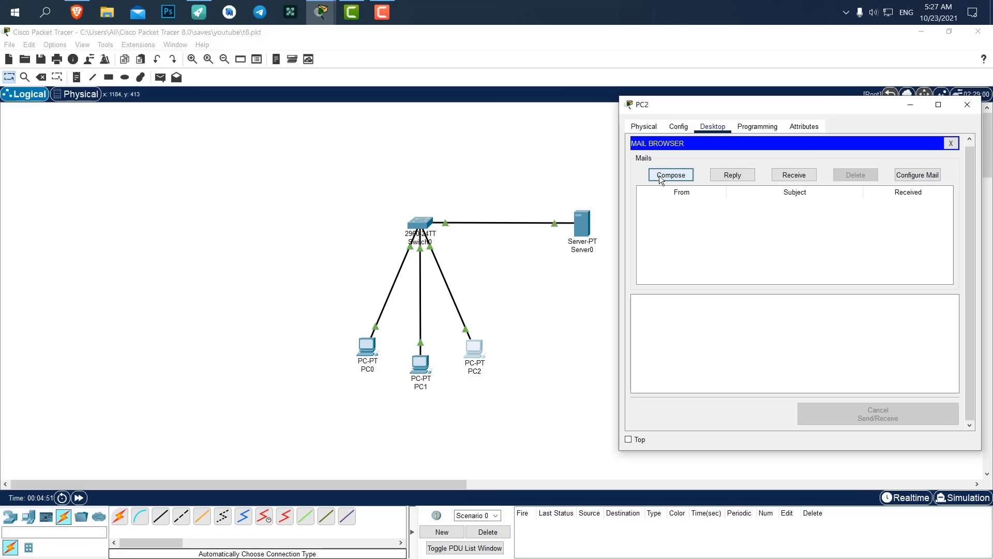
click(725, 158)
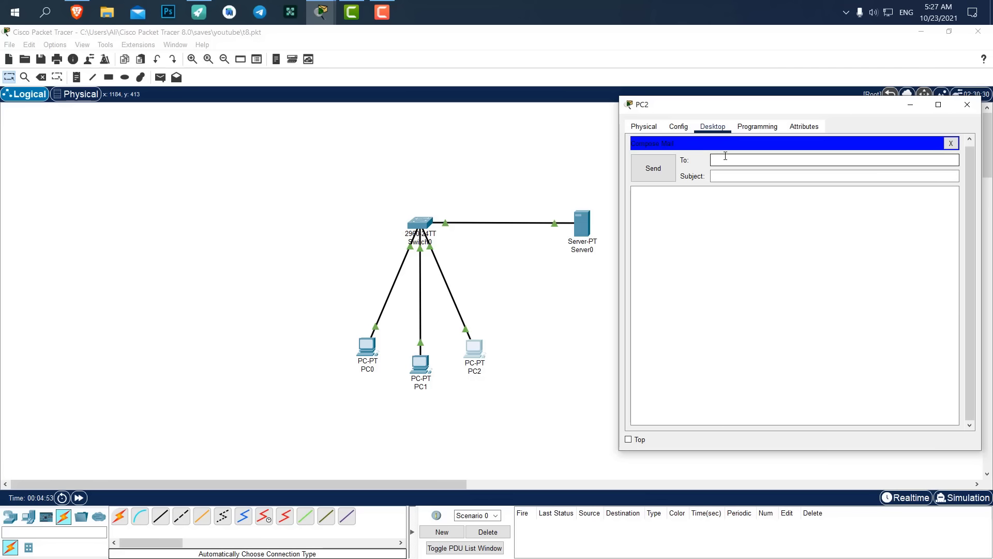
key(Tab)
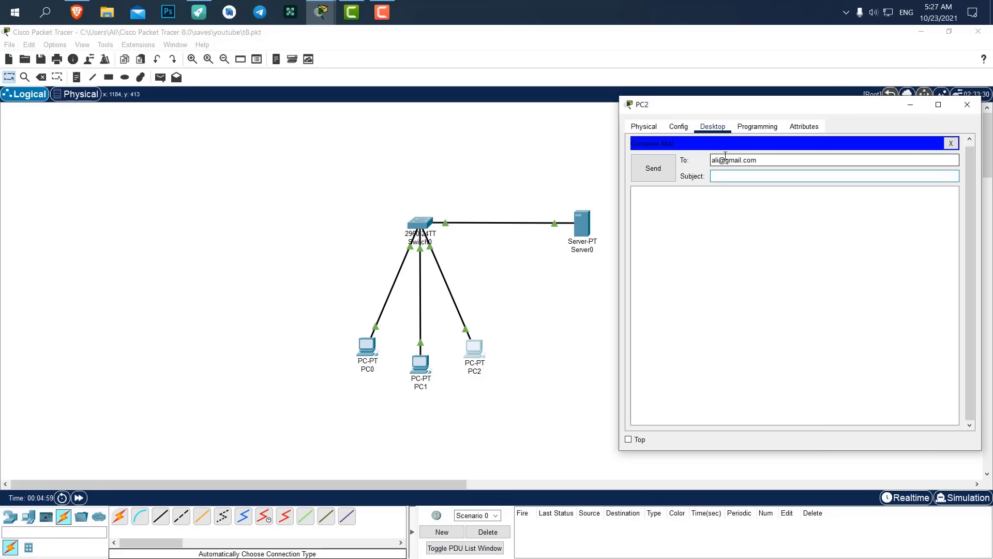
text(test)
key(Tab)
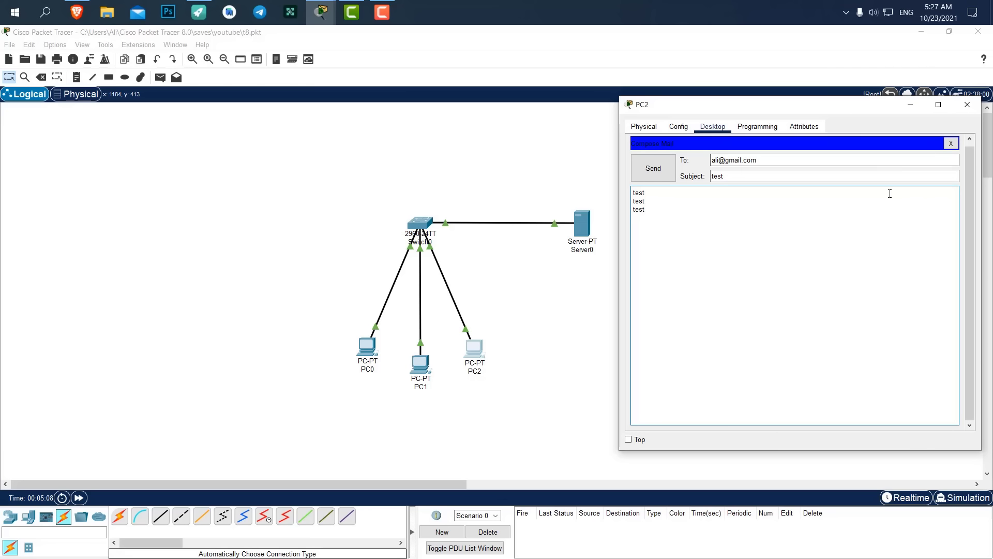
click(663, 167)
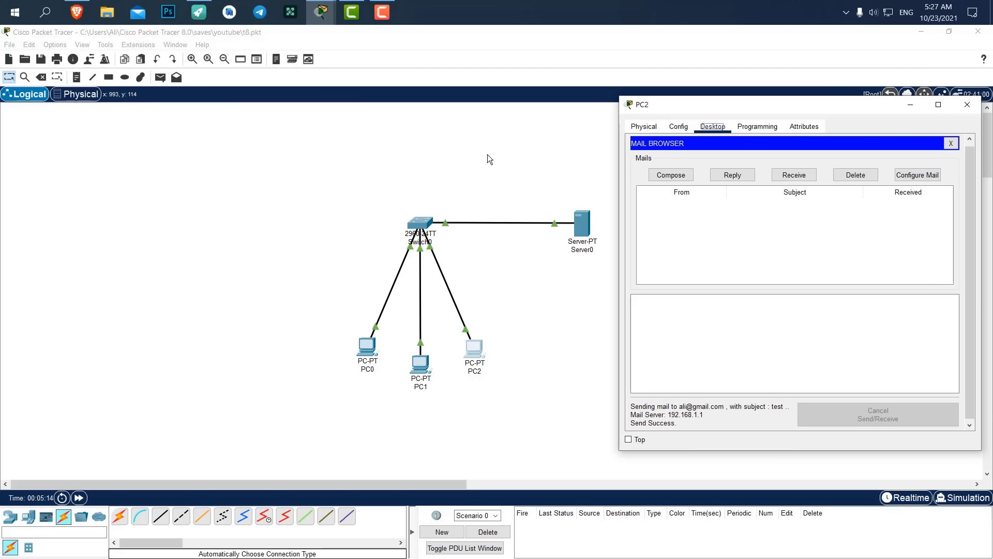
click(485, 176)
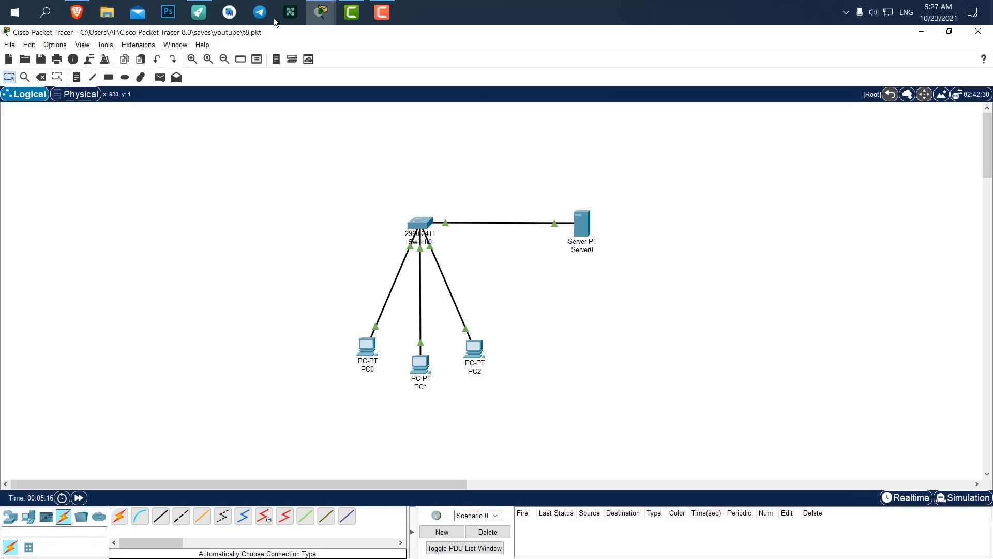
Close PC2's window and fetch new mail in PC0's Email client.
mouse_move(314, 11)
click(375, 66)
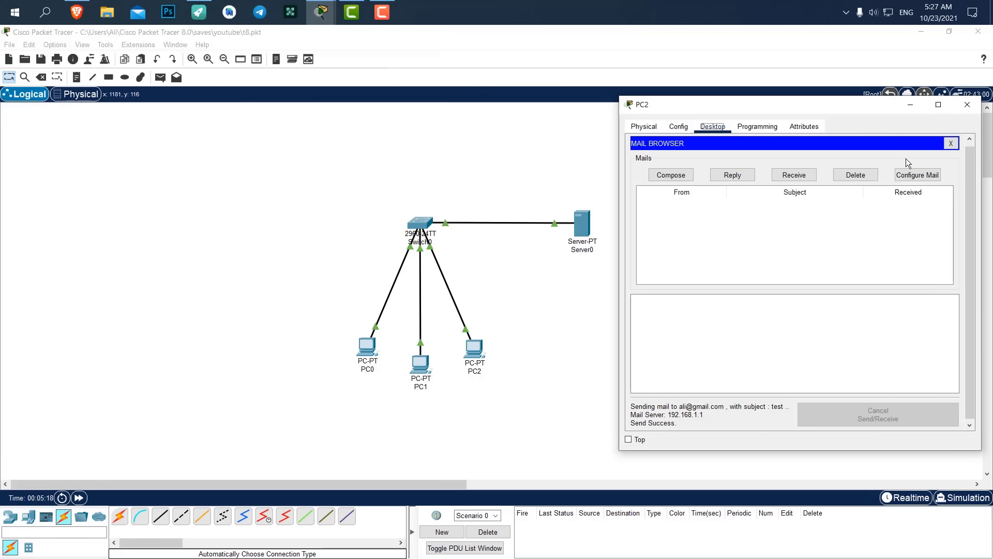
click(967, 106)
click(367, 346)
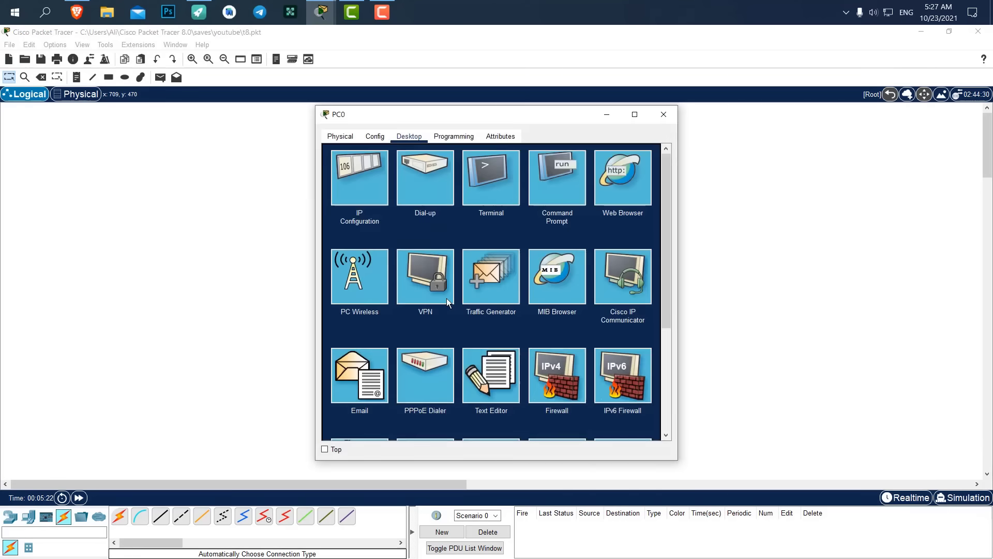
click(362, 376)
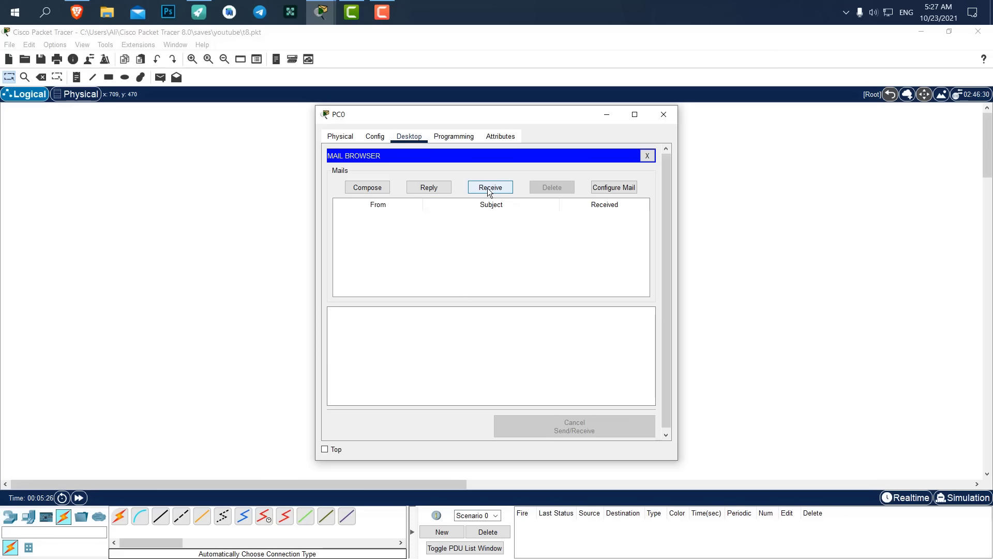
click(503, 187)
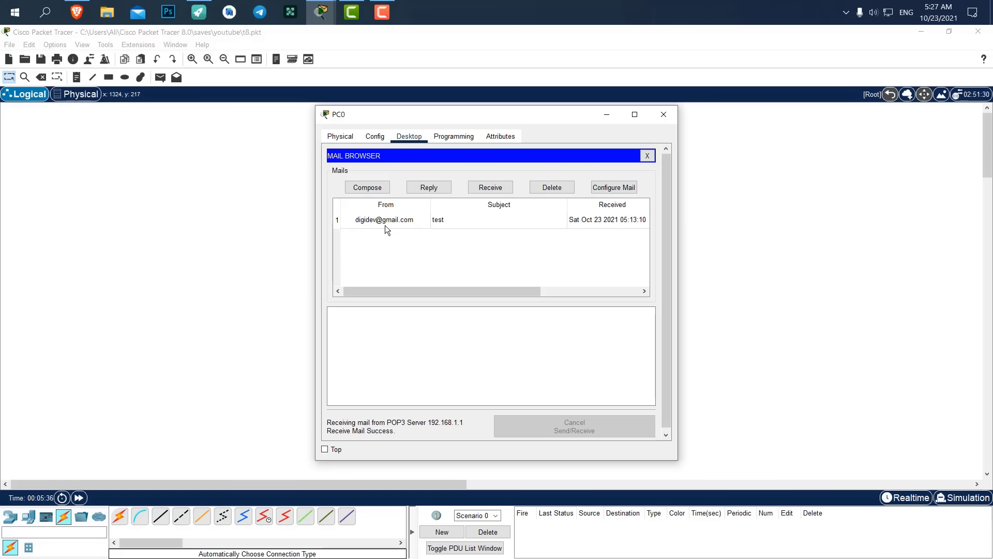
Open the received test mail and highlight its sender and three body lines.
click(444, 223)
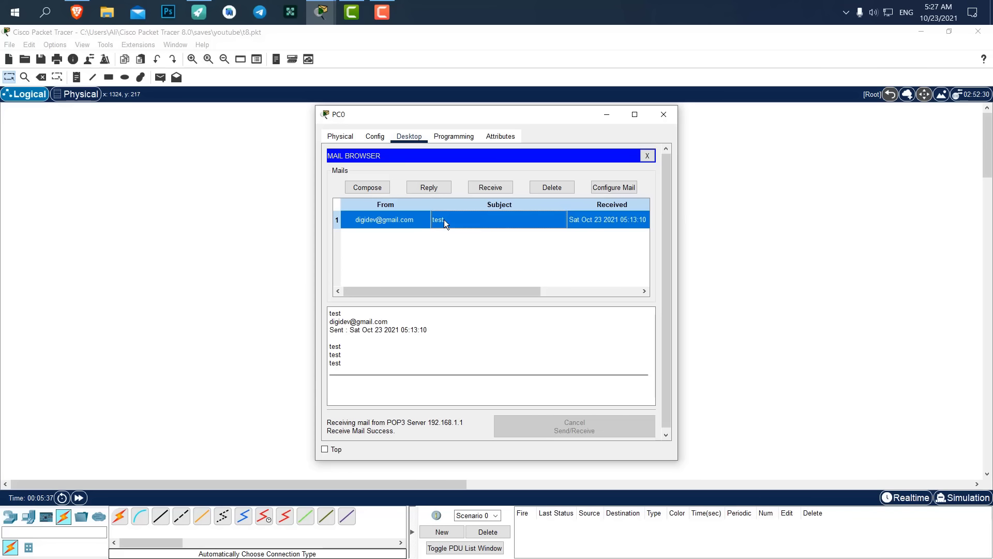
click(343, 314)
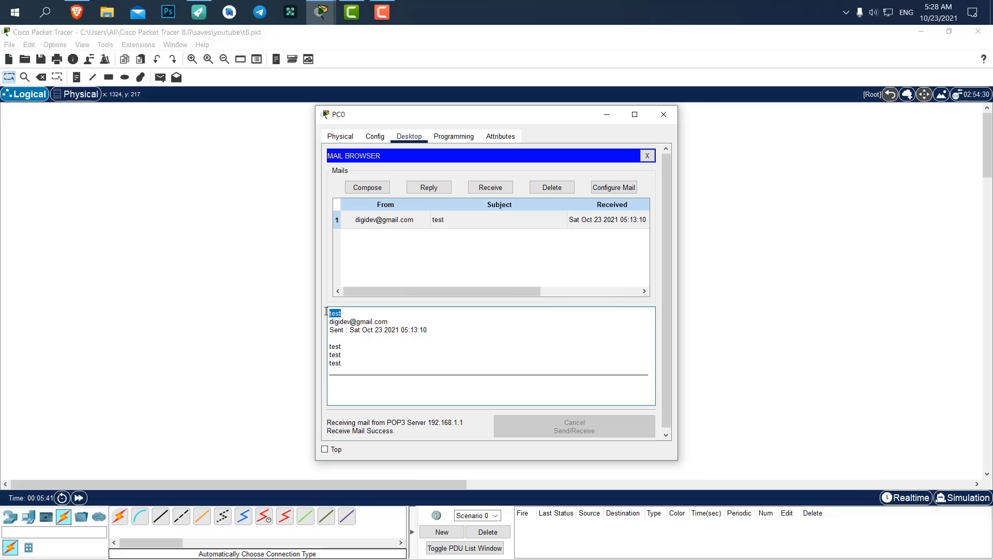
drag(390, 322, 335, 321)
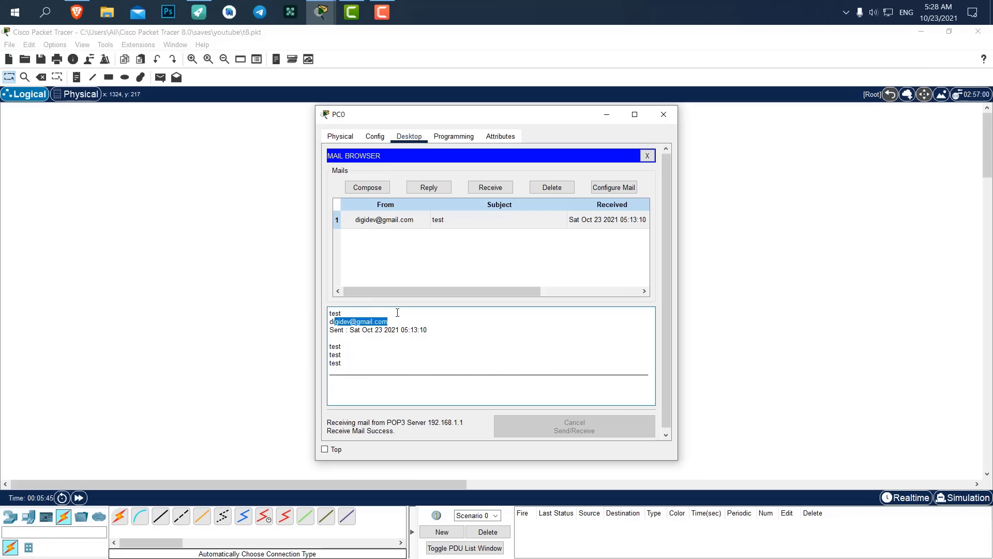
drag(353, 360, 304, 348)
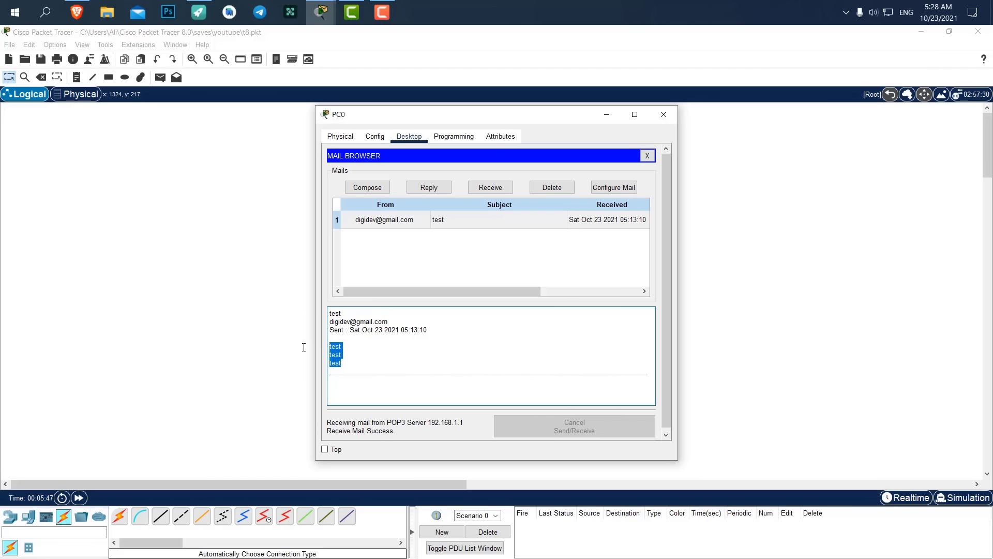
click(546, 221)
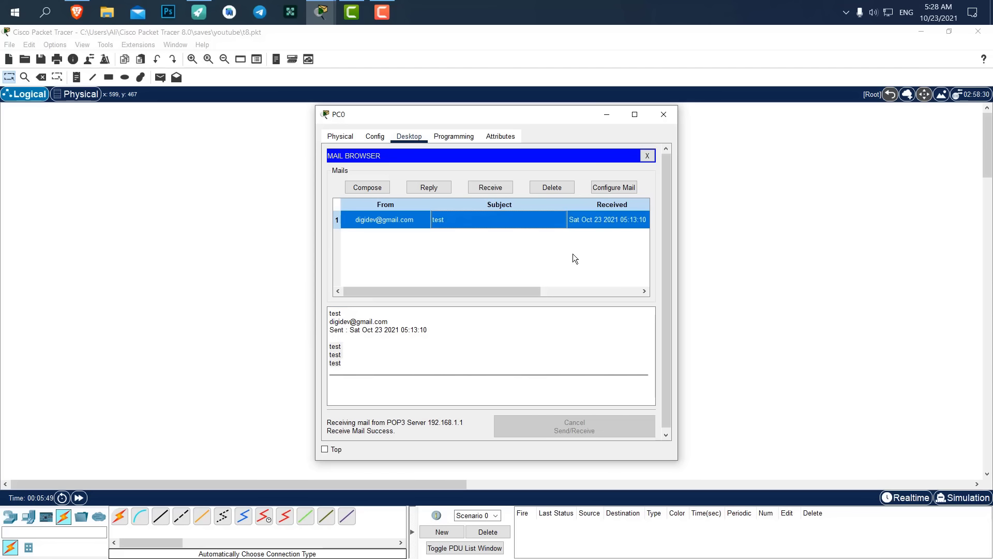
drag(453, 116, 738, 117)
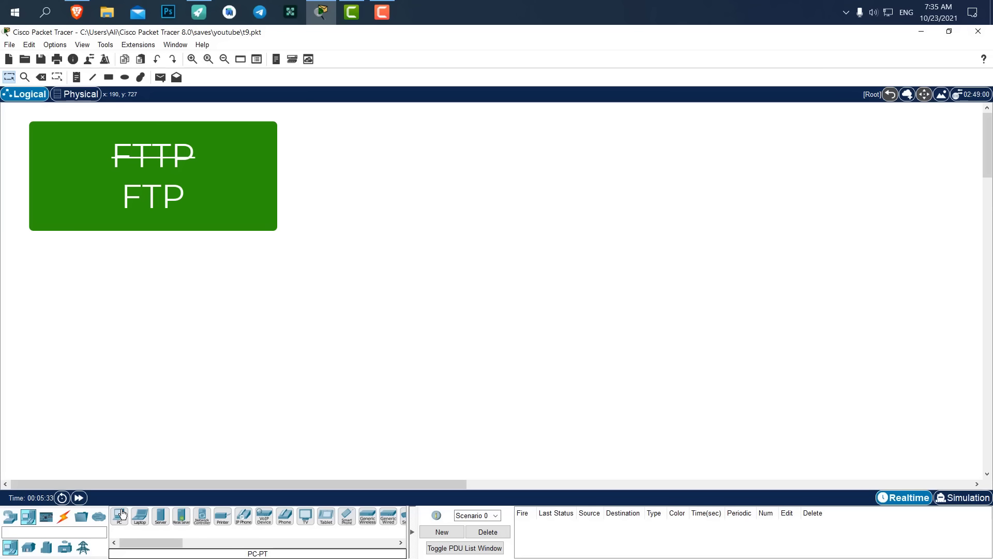
Place PC0, PC1, Server0, Server1 and a 2960 switch (Switch0) on the canvas.
click(120, 515)
click(667, 274)
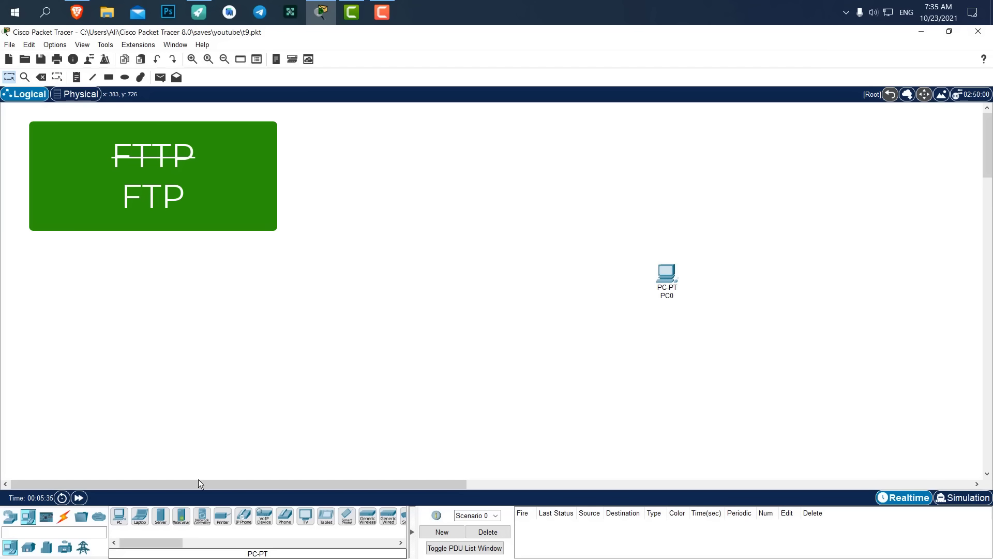
click(121, 515)
click(670, 341)
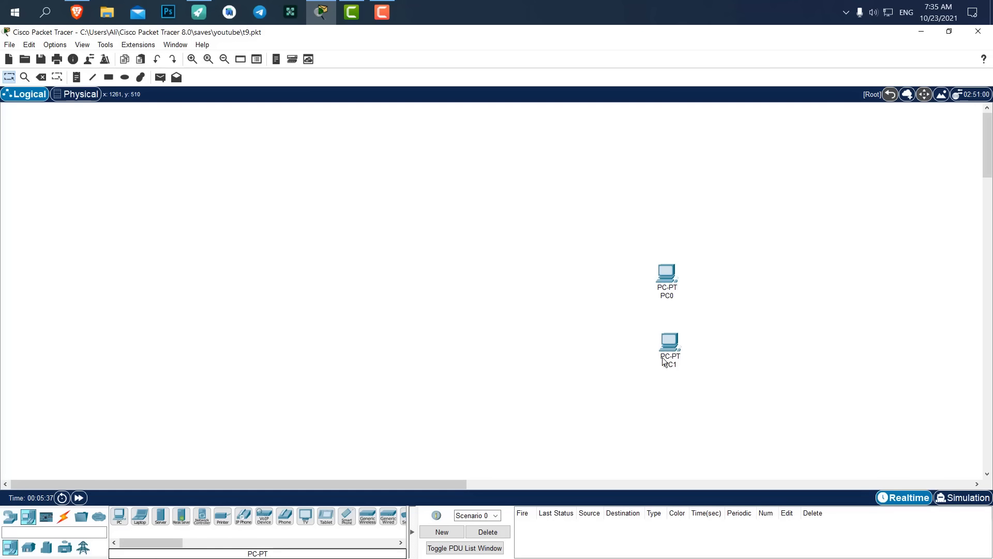
click(161, 516)
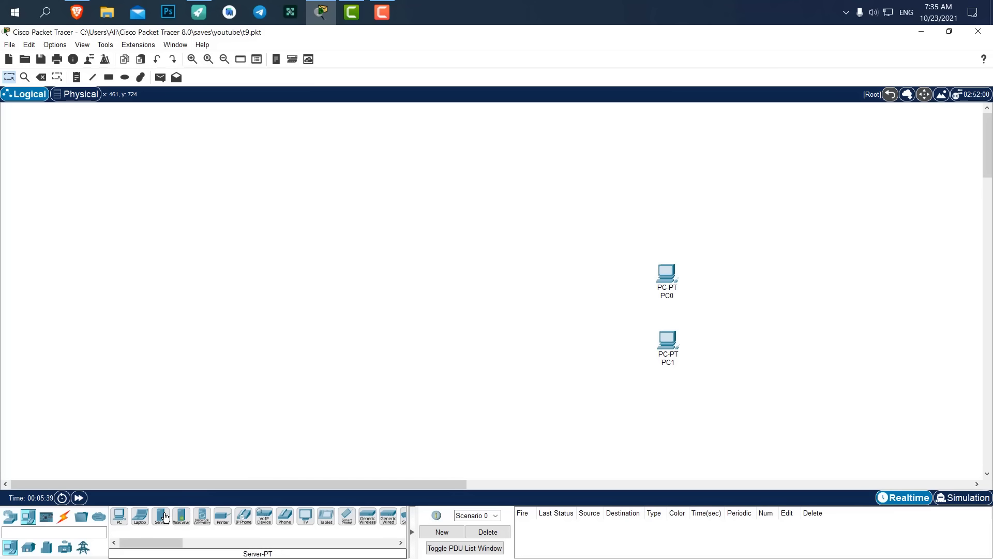
click(458, 277)
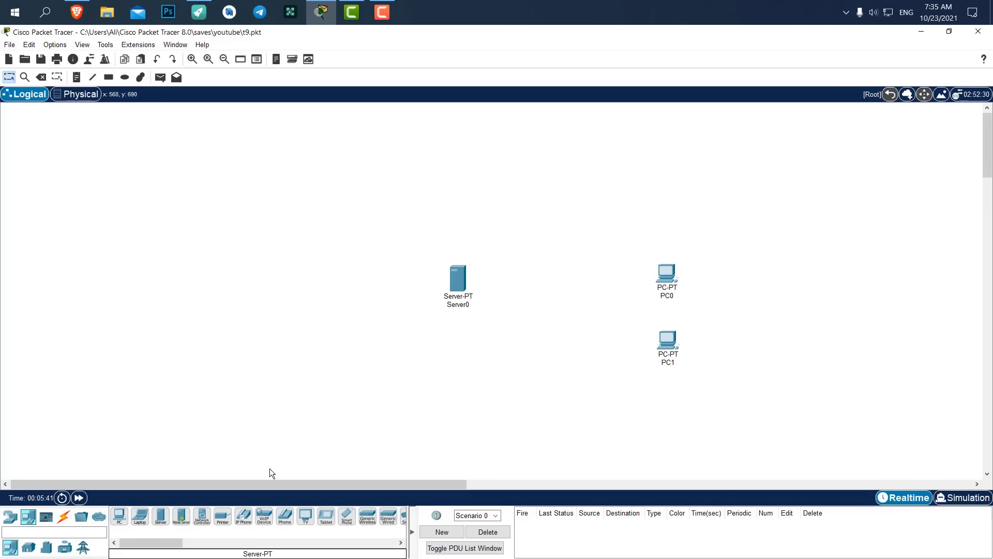
click(161, 516)
click(462, 357)
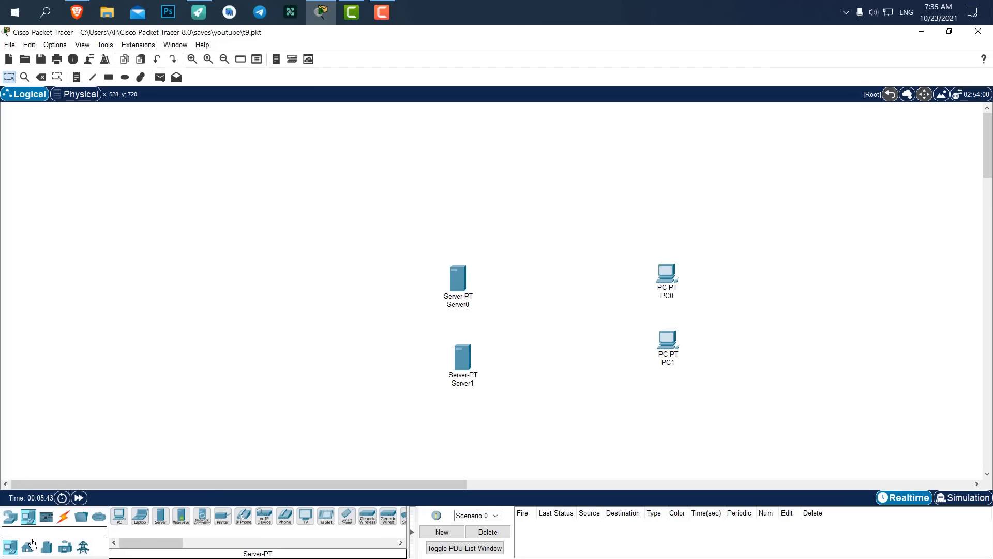
click(9, 515)
click(29, 547)
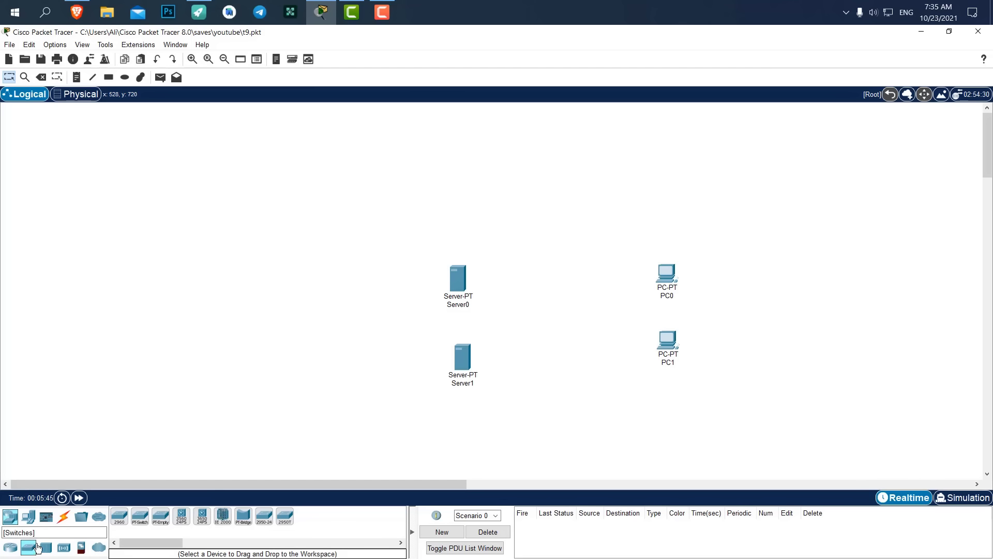
click(119, 516)
click(557, 321)
Arrange the five devices with Switch0 between the servers and the PCs.
drag(801, 243, 383, 384)
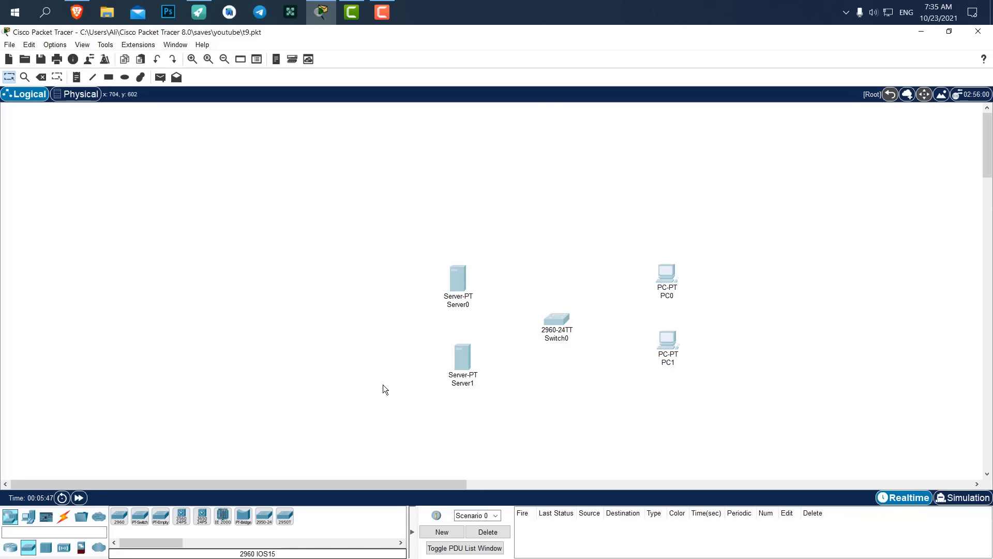
drag(463, 277, 380, 253)
click(429, 247)
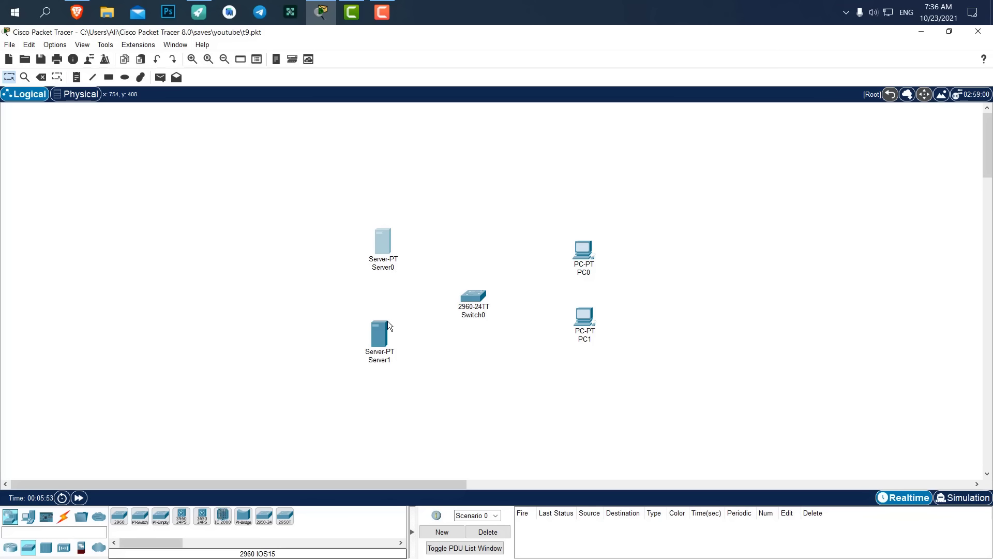
drag(372, 346, 376, 344)
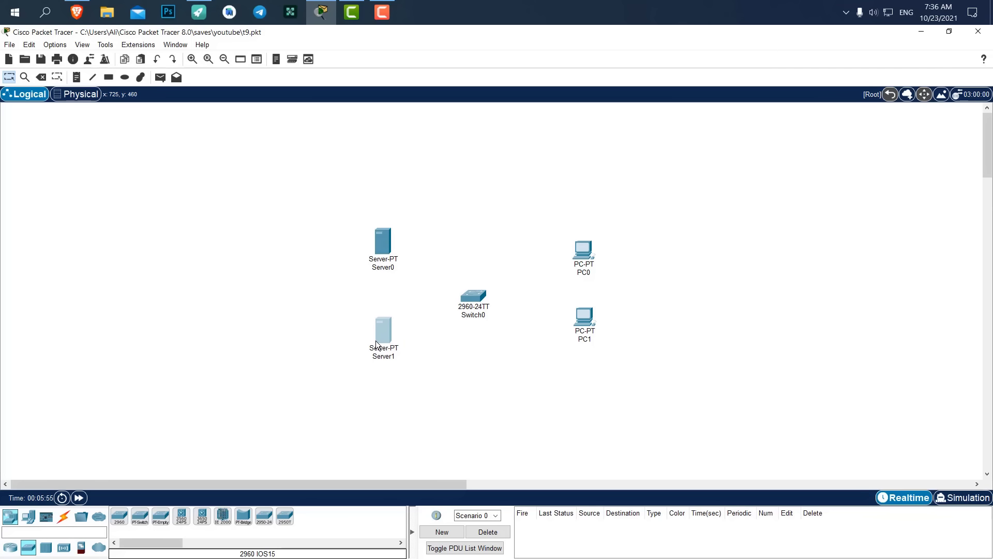
drag(470, 298, 479, 288)
click(547, 275)
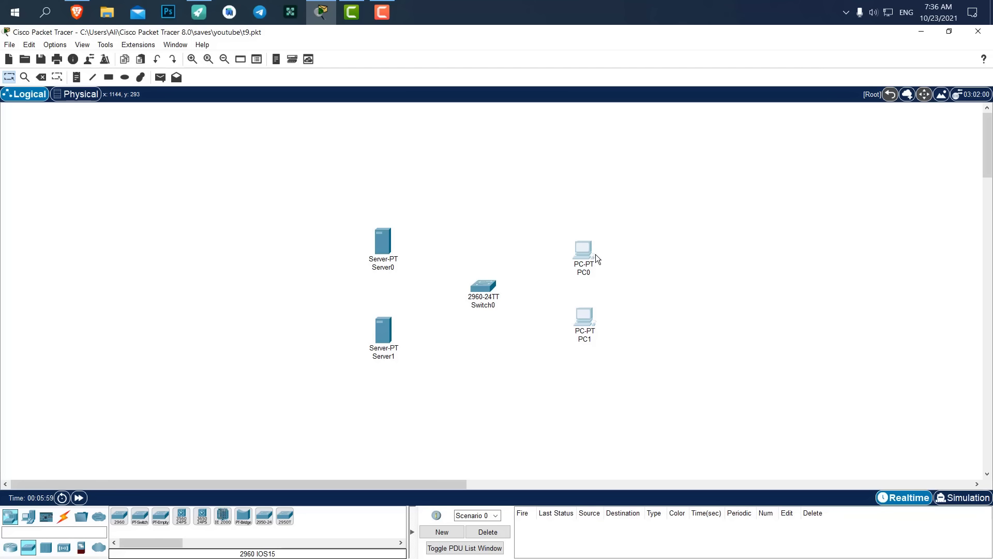
drag(595, 254, 608, 254)
drag(494, 290, 497, 287)
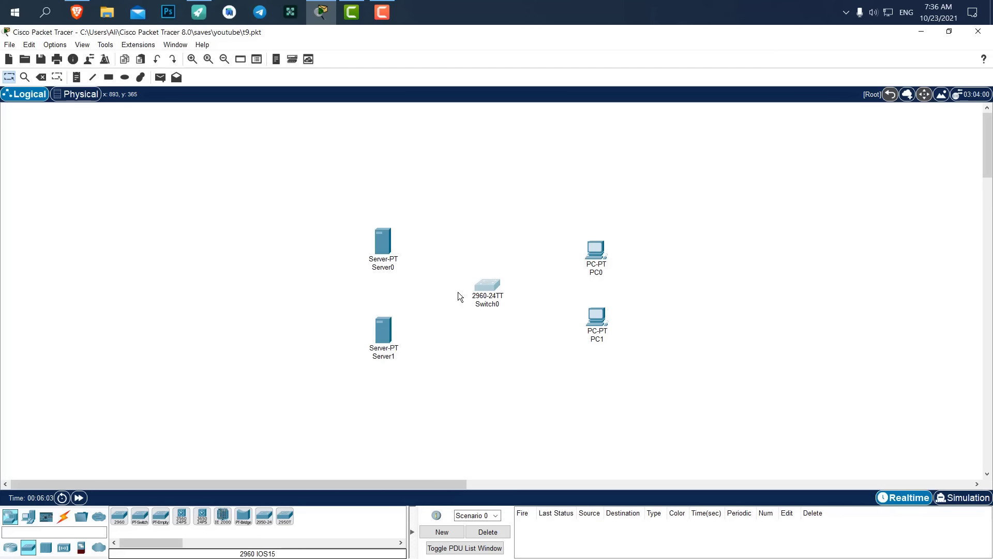
Nudge Server1 into line and open its Services settings.
click(406, 321)
drag(389, 332, 388, 325)
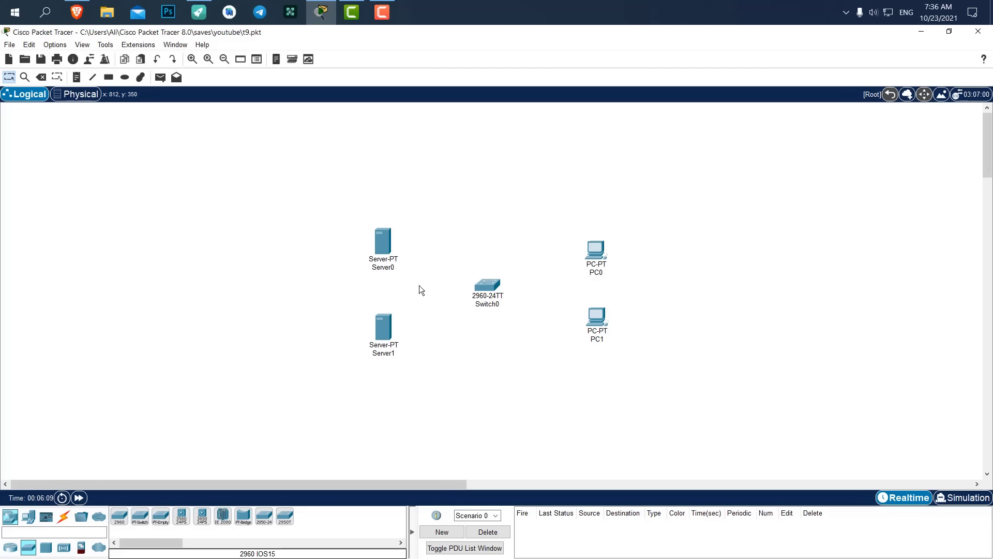
click(384, 324)
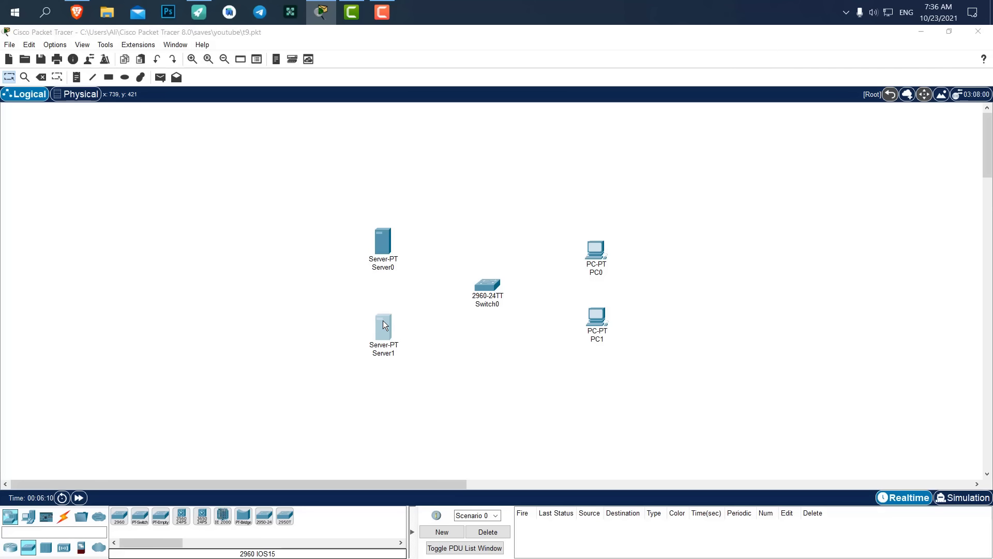
click(409, 136)
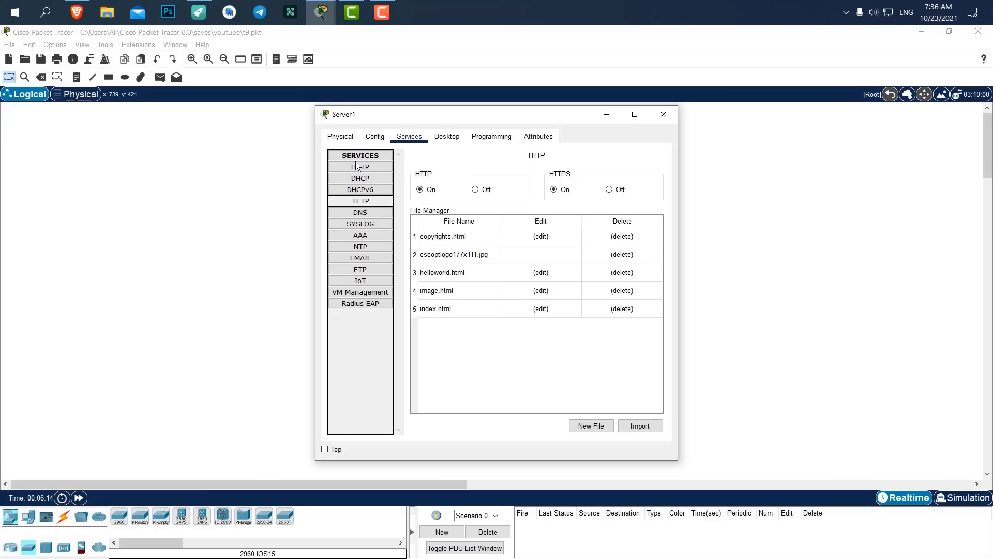
In Server1's IP Configuration, enter the static IPv4 address 192.168.1.1.
click(369, 144)
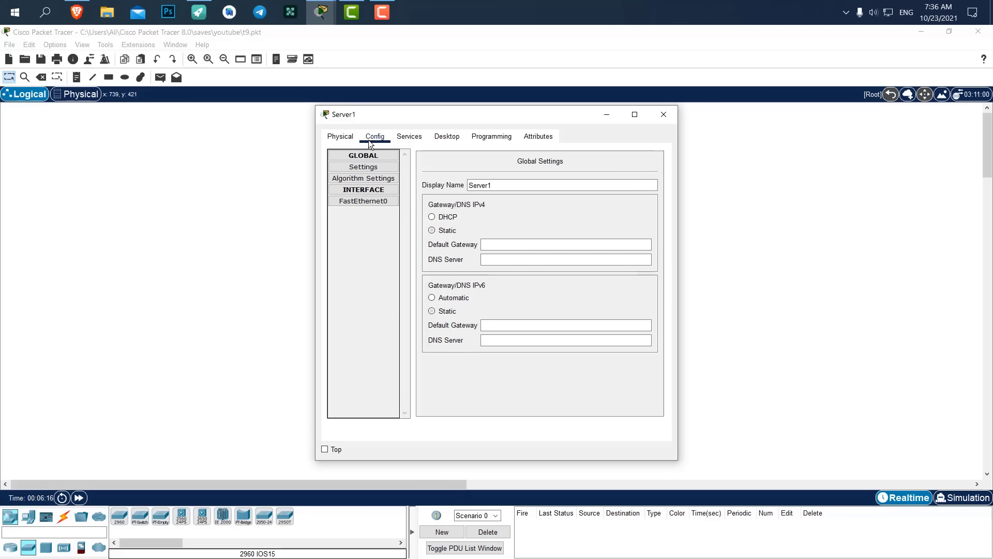
click(345, 140)
click(367, 136)
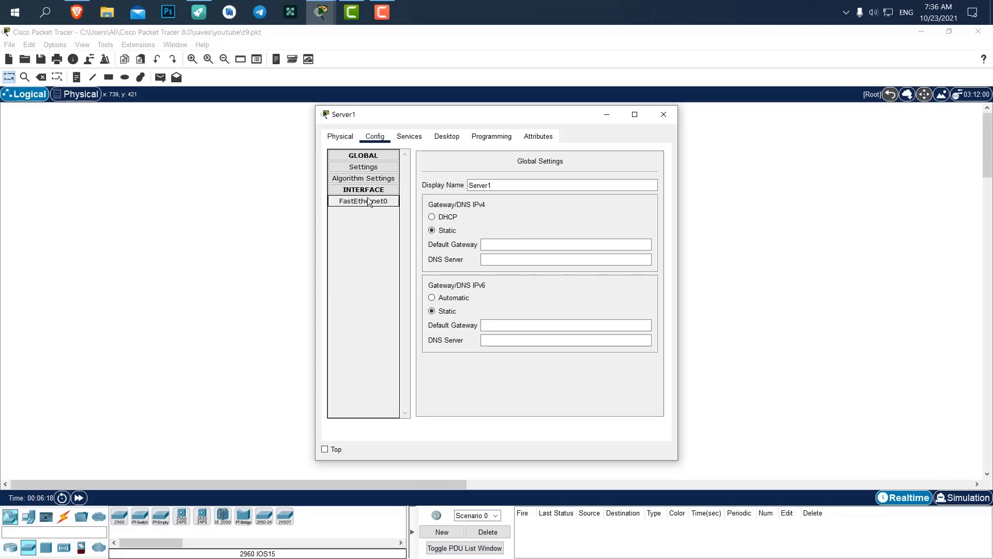
click(409, 137)
click(447, 136)
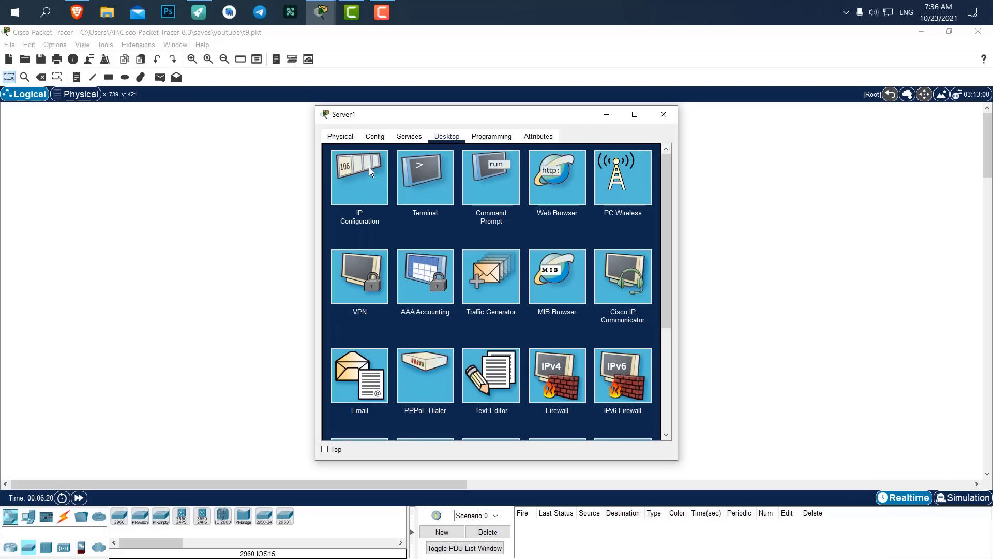
click(358, 173)
click(466, 200)
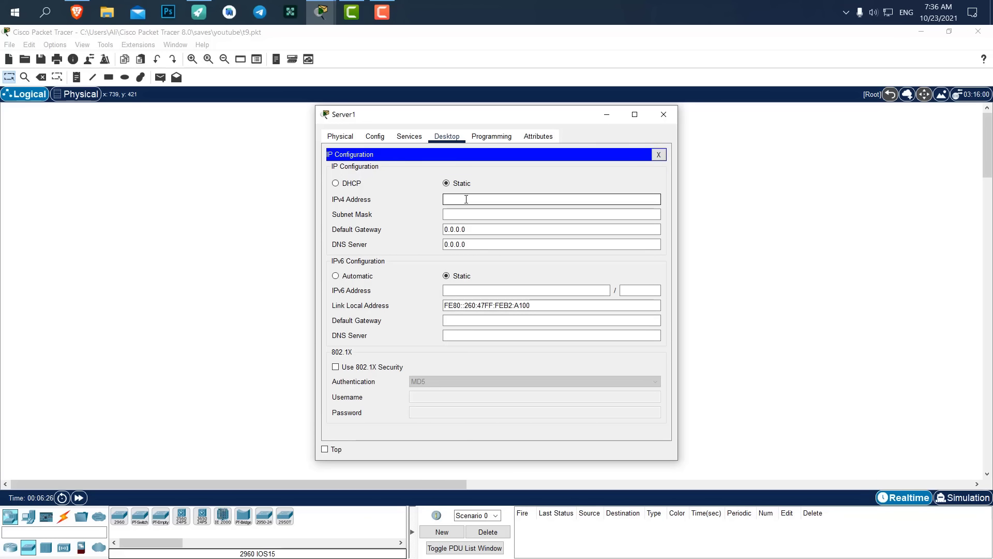
text(192.168.1.1)
Copy 192.168.1.1 into the DNS Server field, check both values and close the window.
drag(480, 198, 430, 194)
key(ctrl+c)
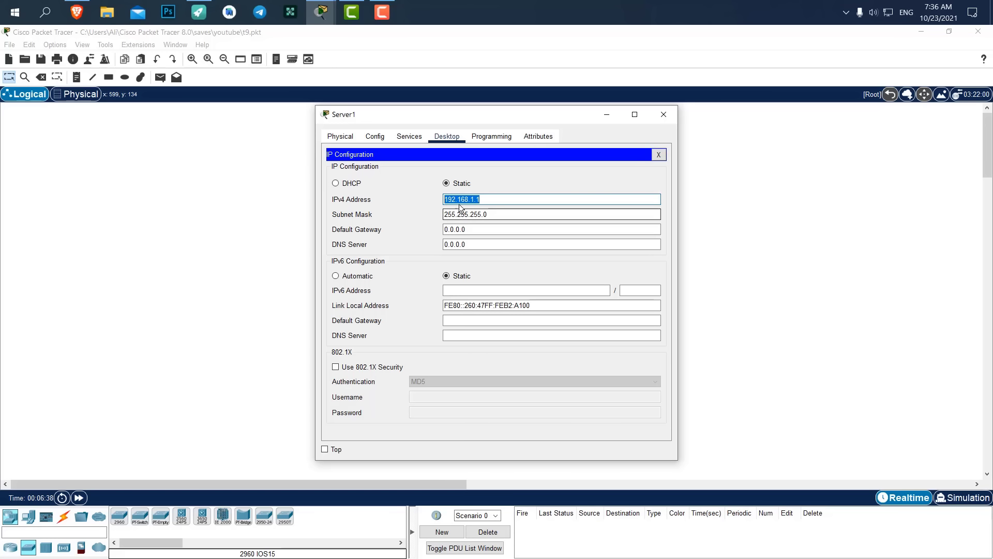
drag(469, 244, 432, 245)
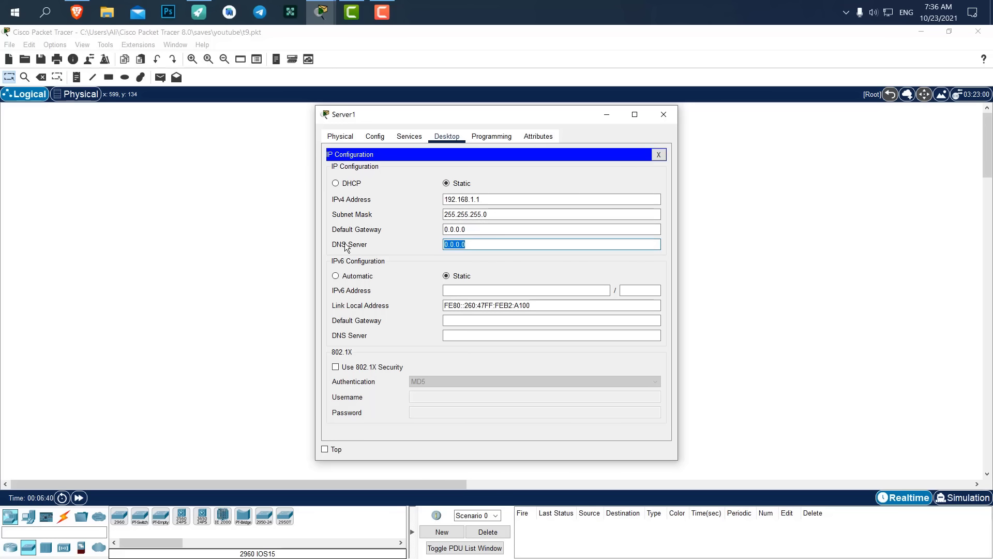
key(ctrl+v)
drag(495, 195, 418, 194)
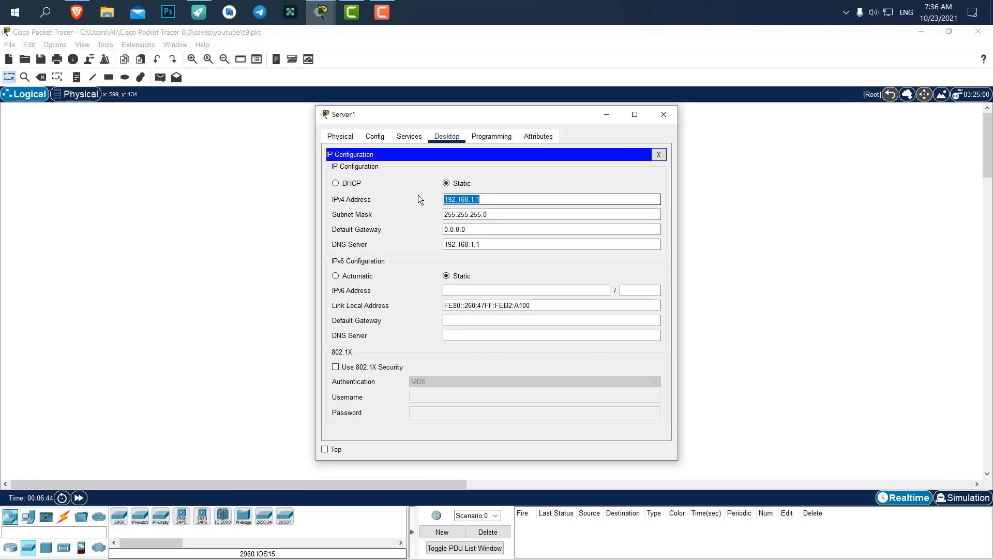
drag(450, 244, 481, 244)
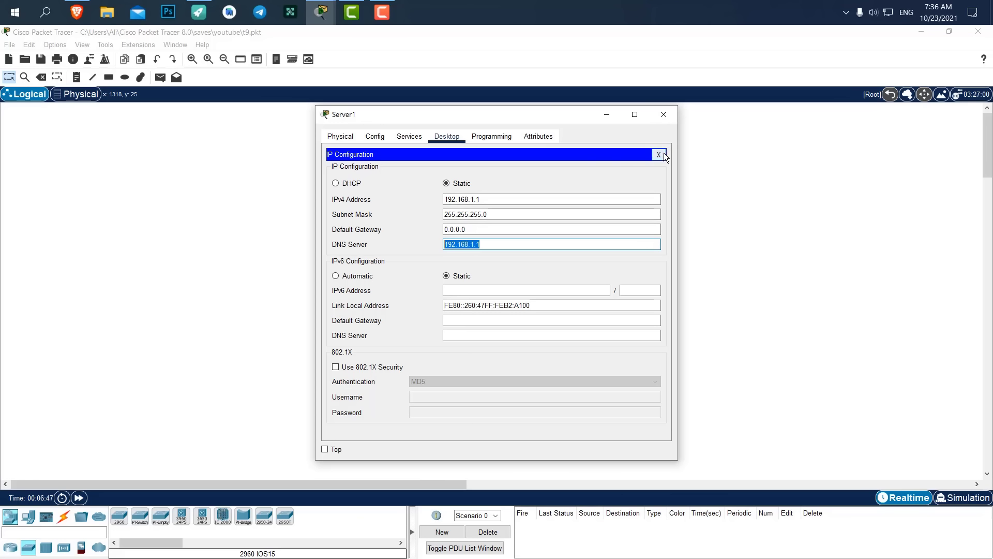
click(551, 199)
click(659, 123)
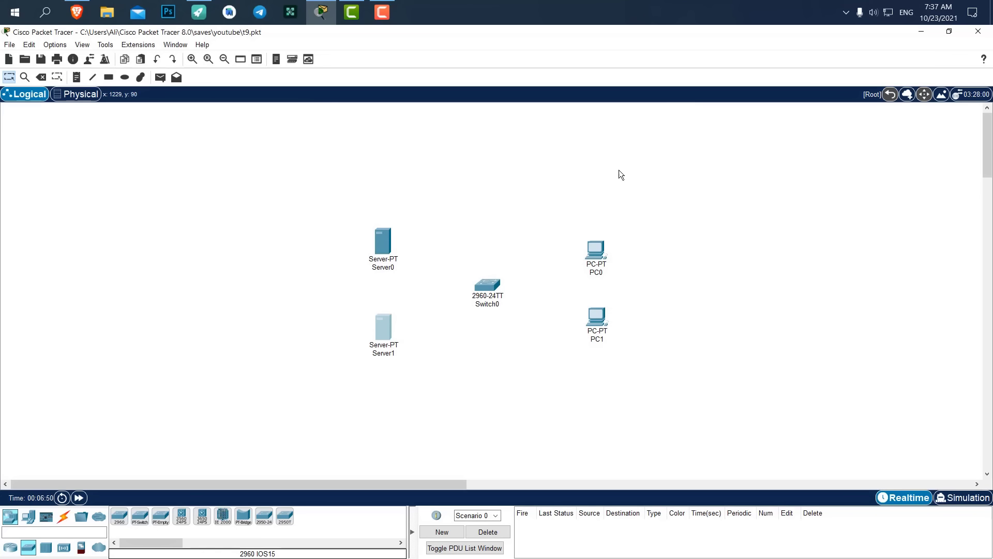
Rename Server1's display name to DNS.
click(388, 320)
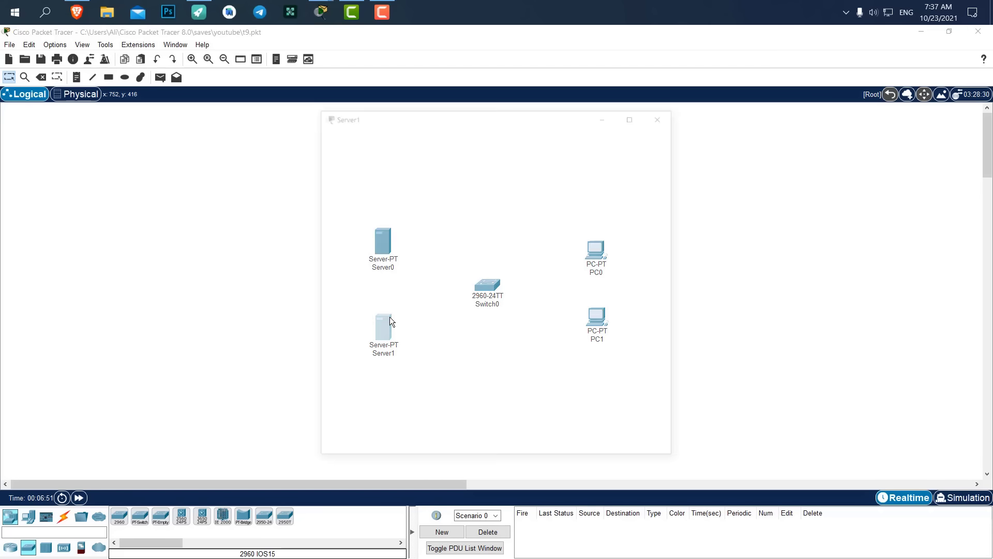
click(374, 136)
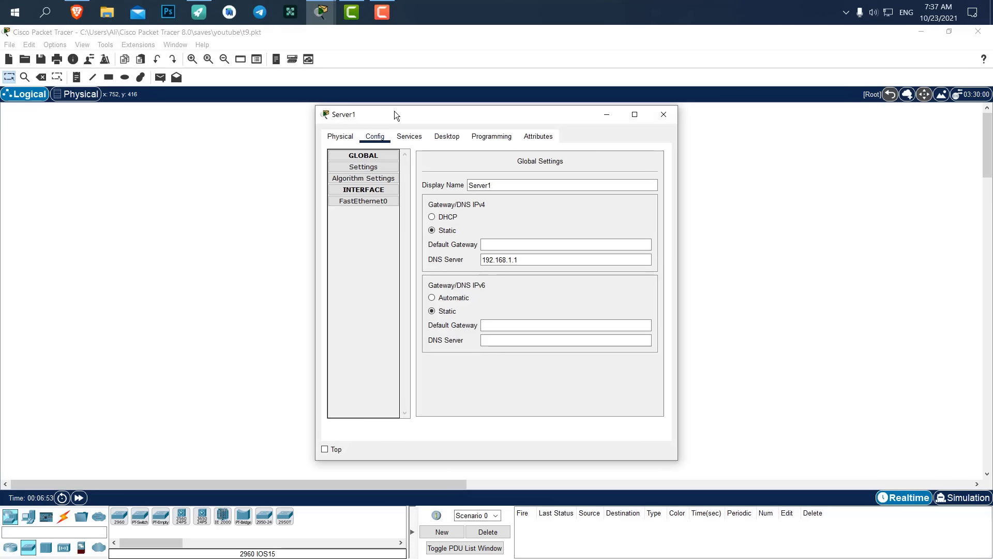
drag(394, 111, 651, 110)
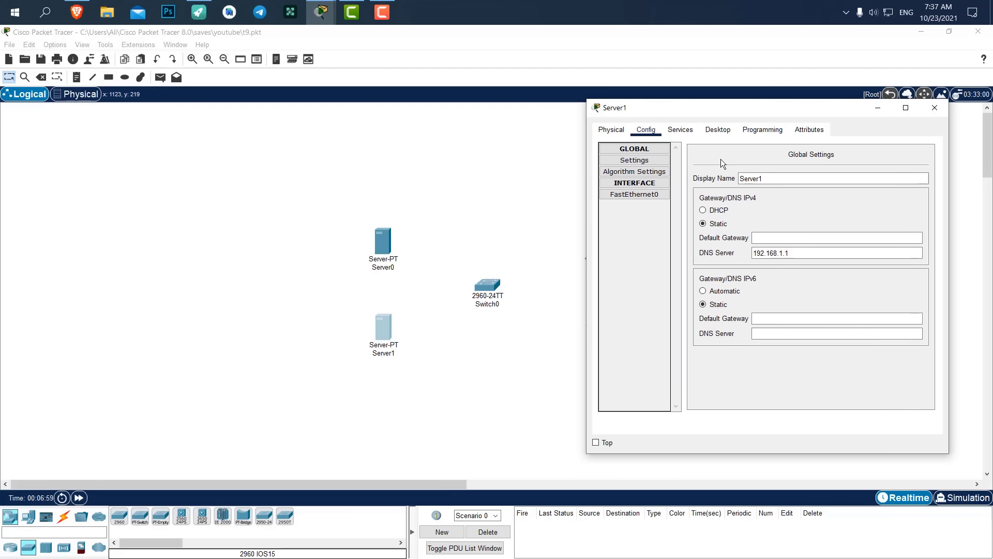
click(635, 160)
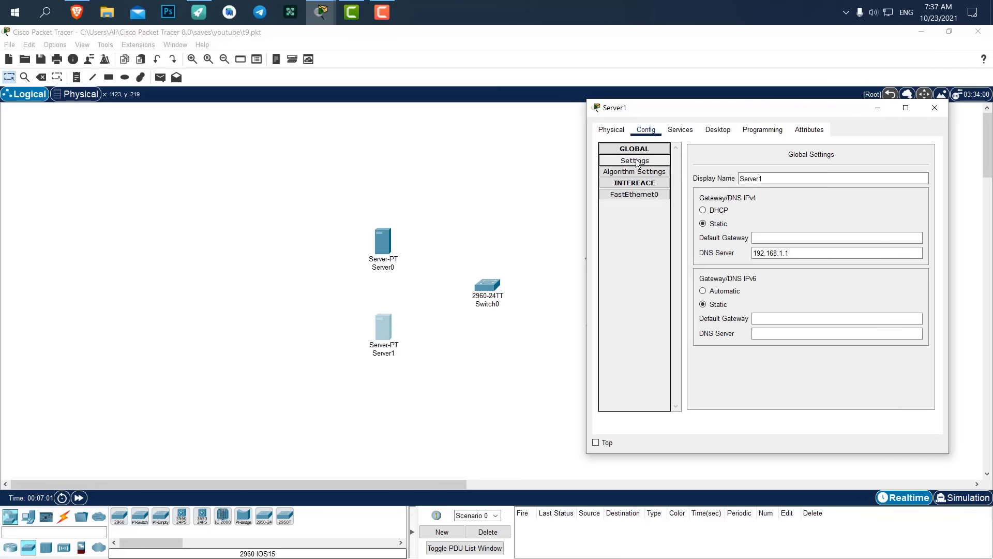
key(Tab)
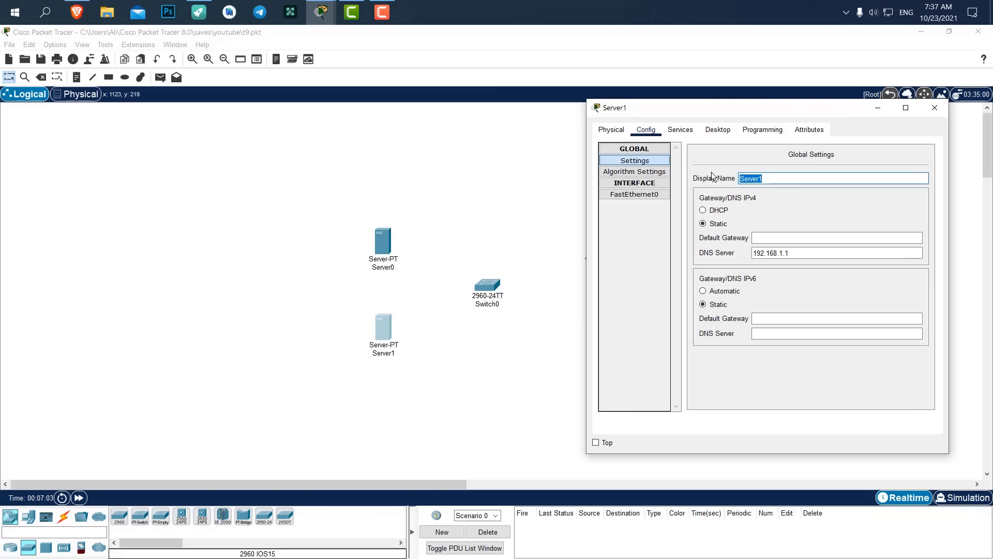
text(DNS)
click(934, 107)
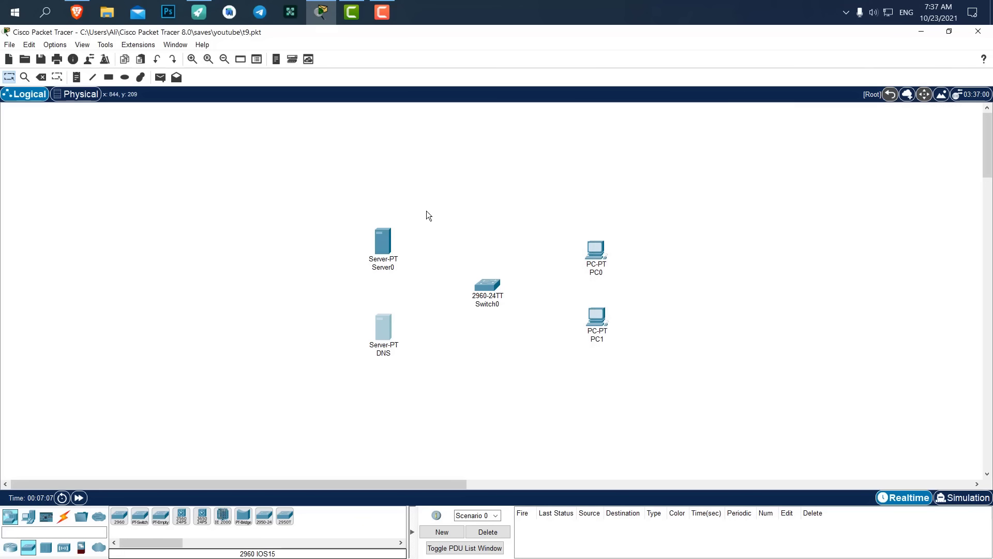
Rename Server0's display name to FTP and close its window.
click(383, 241)
click(376, 136)
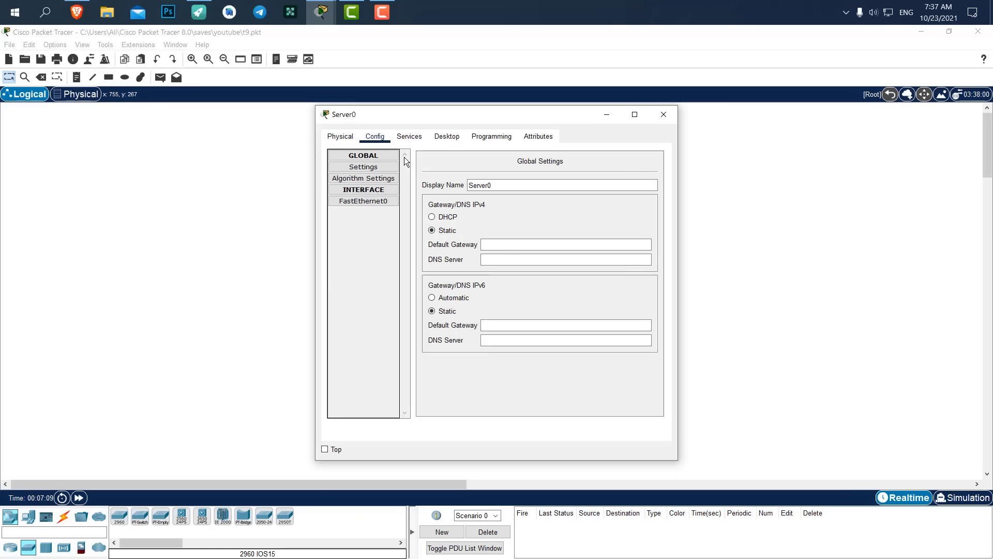
click(363, 166)
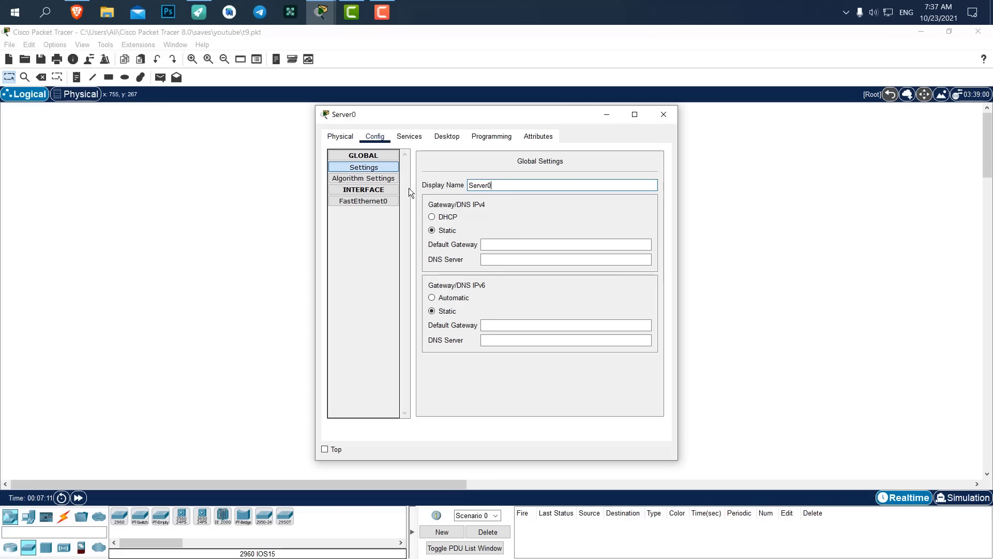
key(BackSpace)
key(BackSpace)
key(BackSpace)
key(BackSpace)
key(BackSpace)
key(BackSpace)
key(BackSpace)
text(FTP)
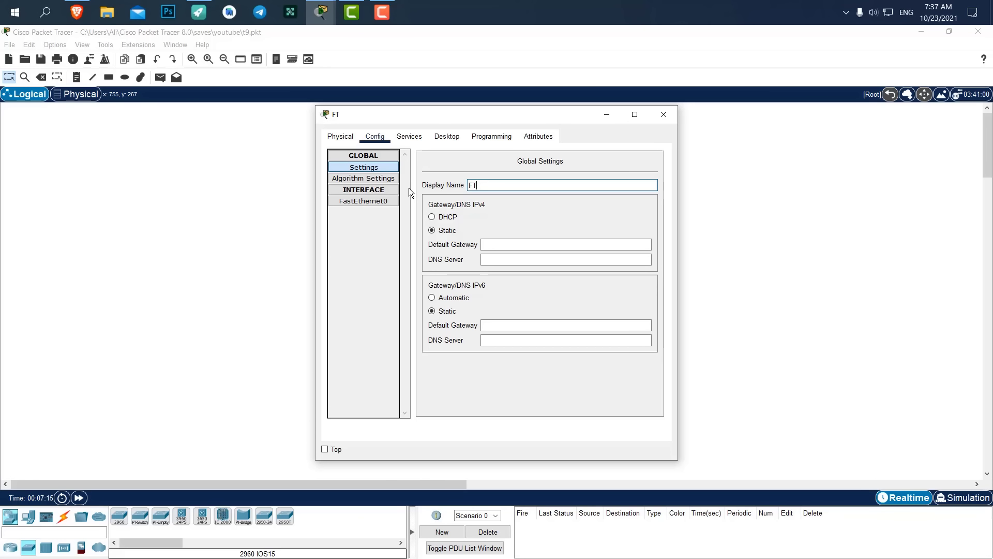
click(664, 115)
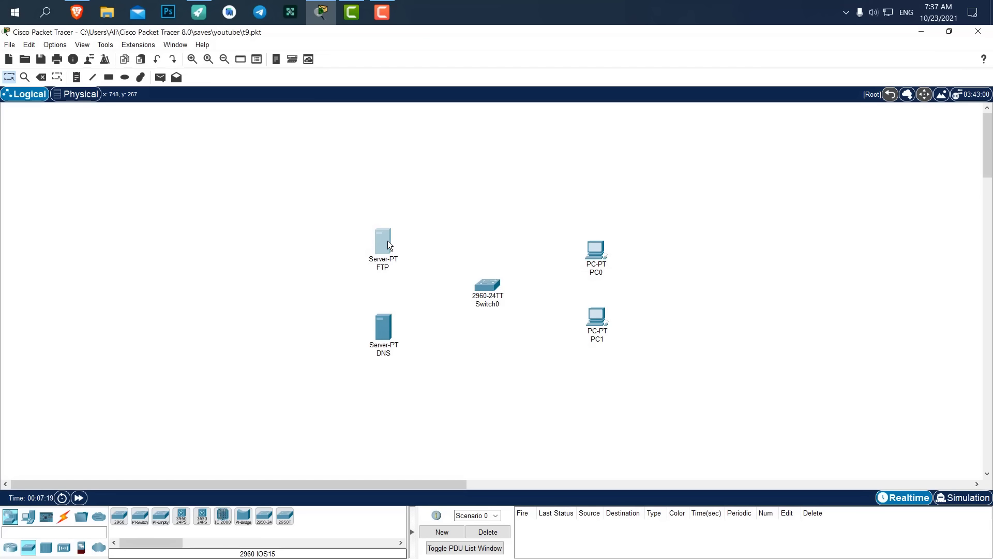
drag(387, 240, 388, 240)
Connect FTP, DNS, PC0 and PC1 to Switch0 with automatic cables, then open the FTP server.
click(64, 515)
click(119, 516)
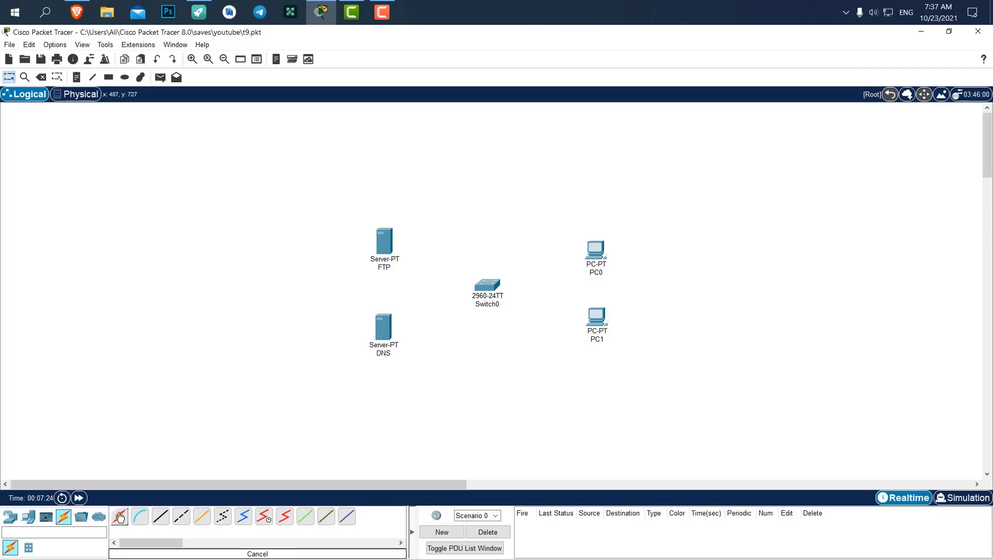
click(388, 259)
click(488, 287)
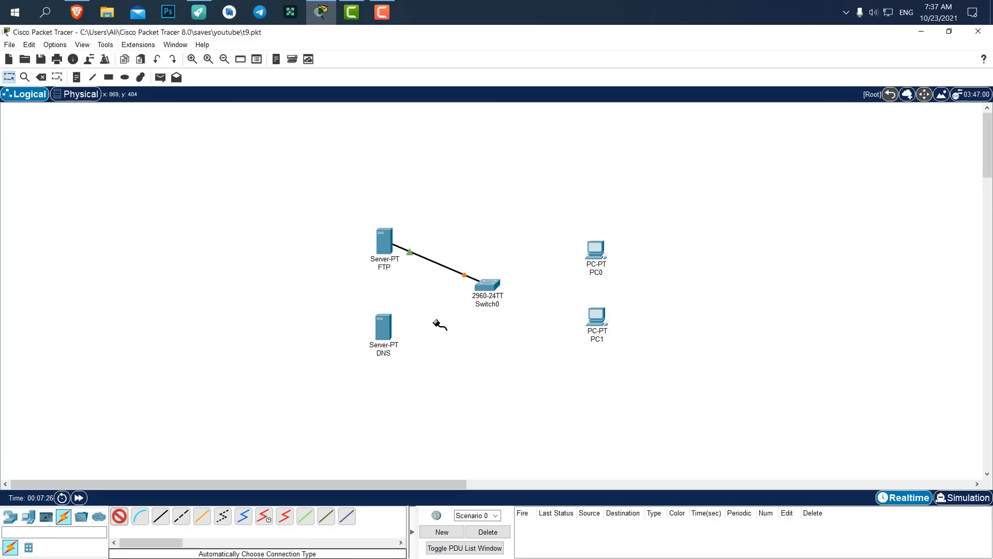
click(383, 326)
click(484, 283)
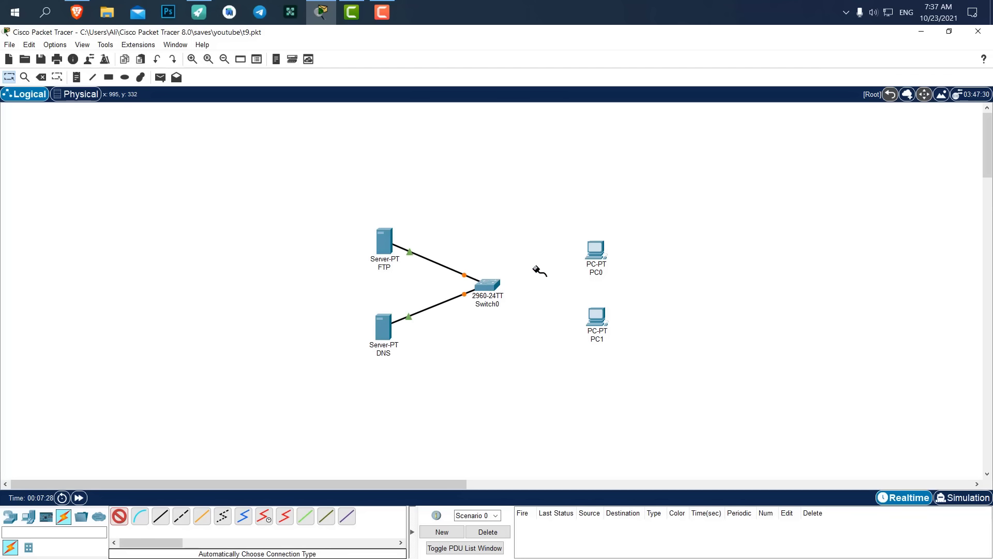
click(595, 251)
click(486, 286)
click(597, 318)
click(488, 288)
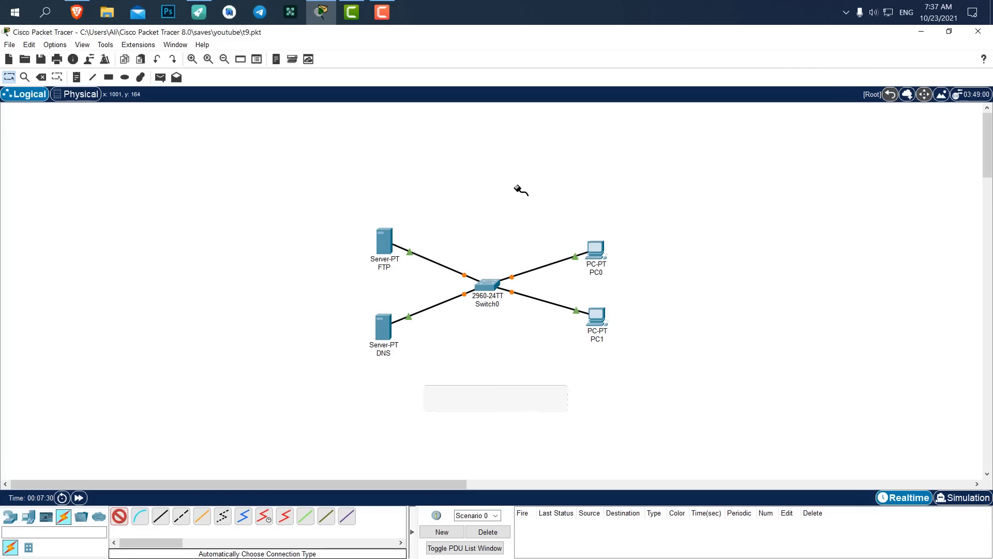
key(Escape)
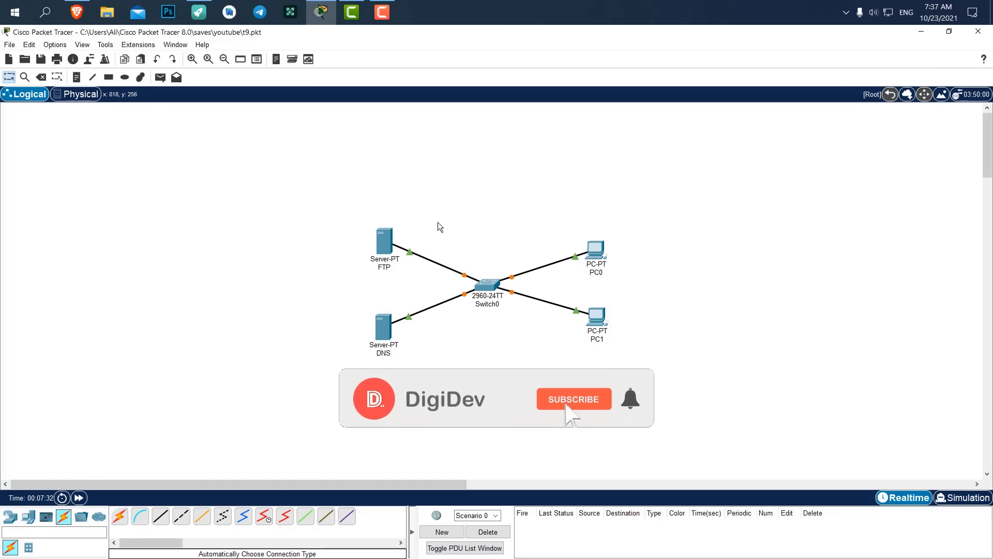
click(384, 239)
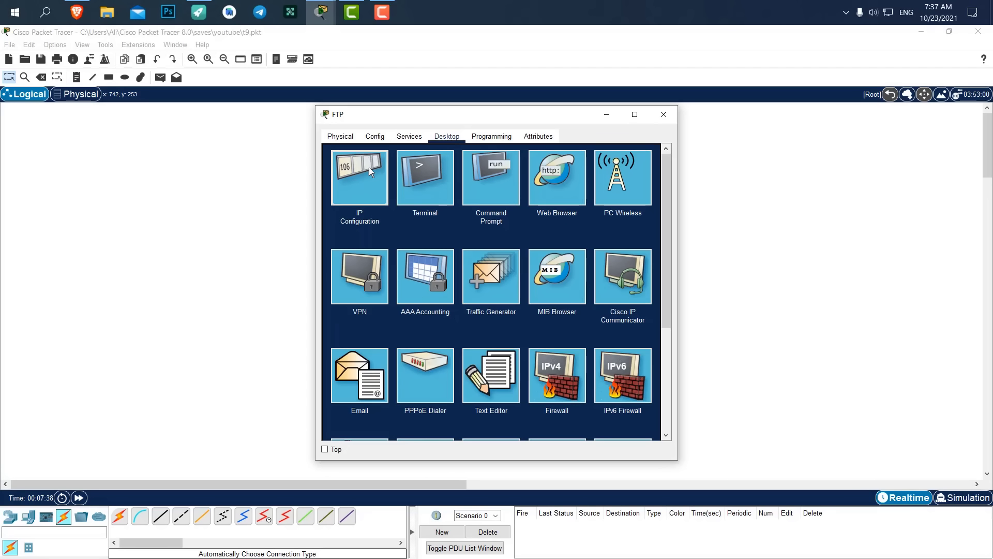
Set the FTP server's DNS server to 192.168.1.1 and its IPv4 address to 192.168.1.100.
click(369, 167)
triple_click(498, 247)
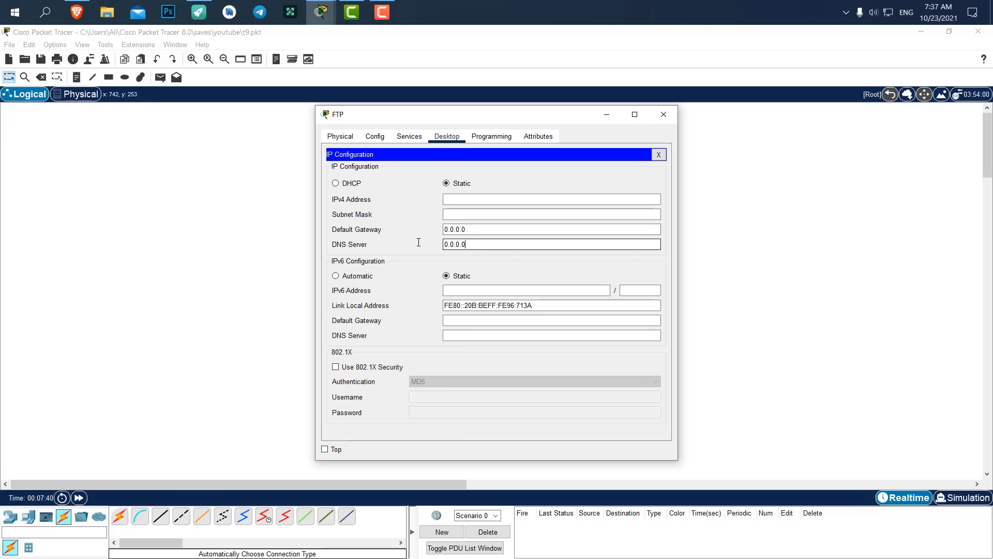
text(192.168.1.1)
drag(402, 114, 552, 109)
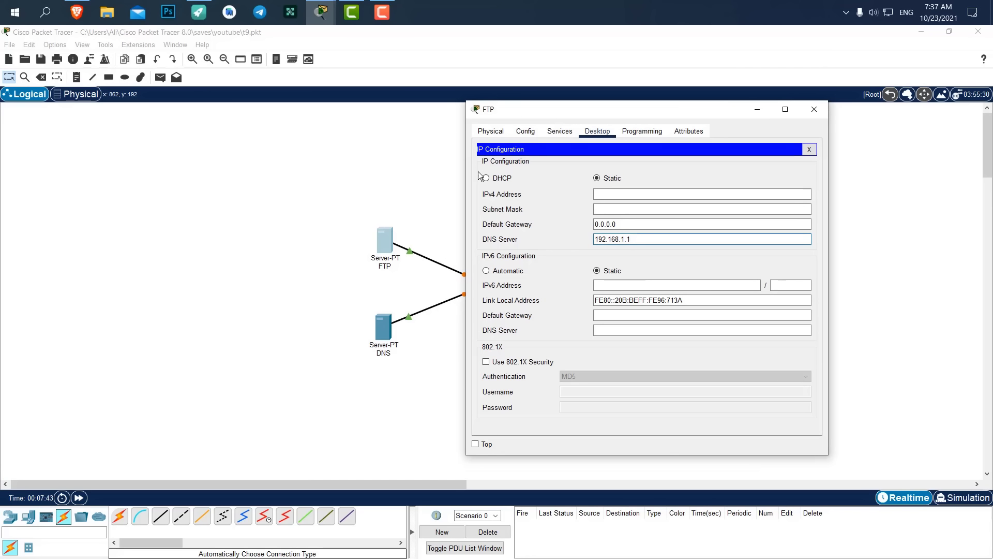
click(618, 190)
text(192.168.1.1)
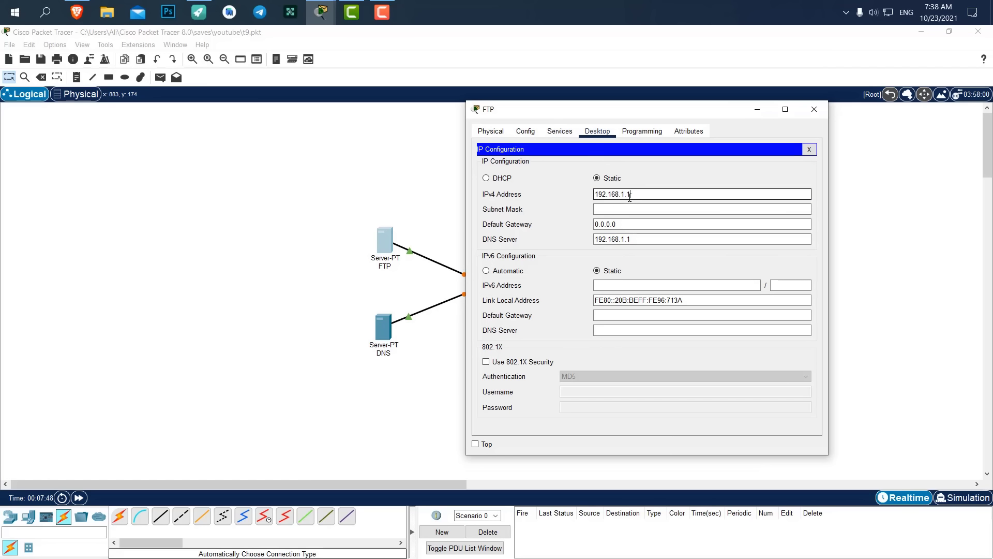
text(00)
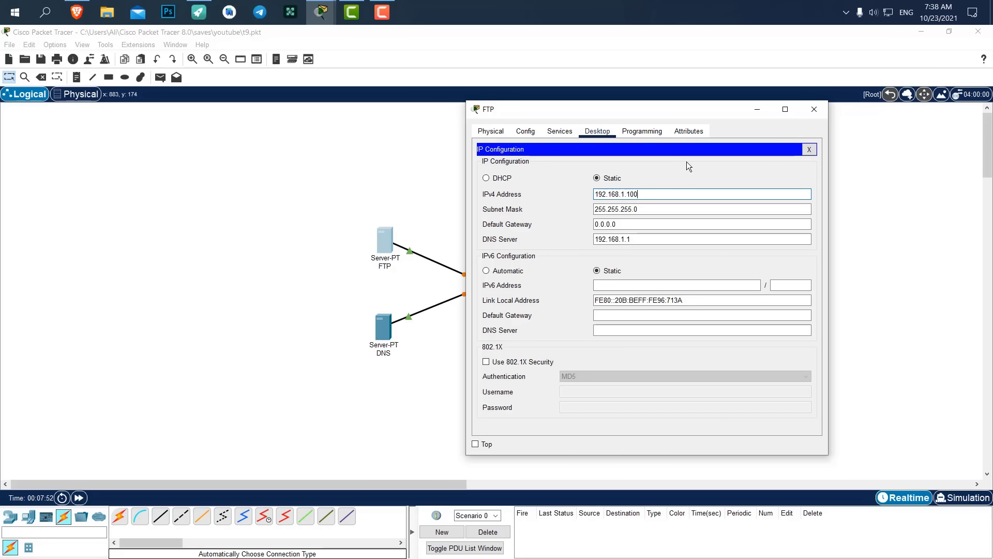
Give PC0 IPv4 address 192.168.1.2 with DNS server 192.168.1.1.
click(815, 108)
click(595, 243)
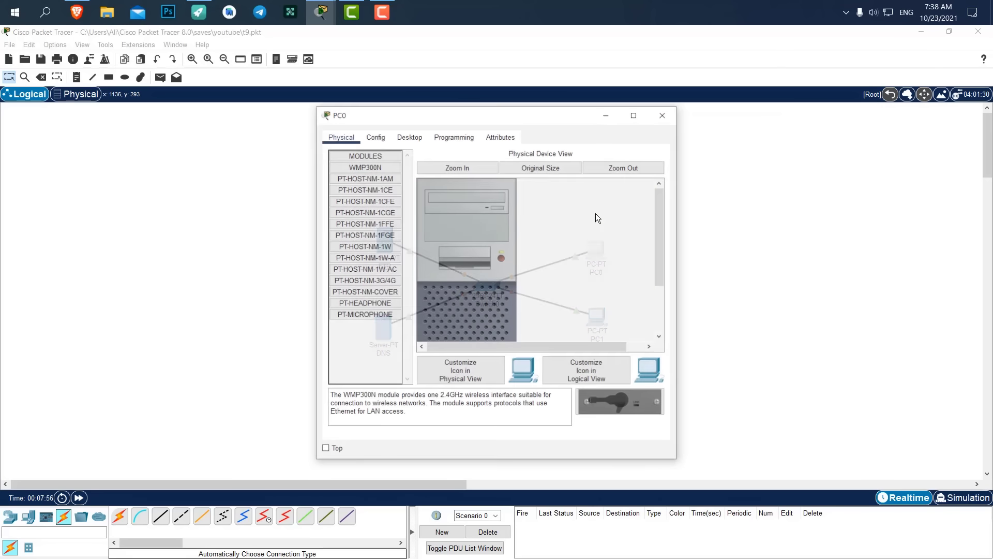
click(421, 139)
click(368, 178)
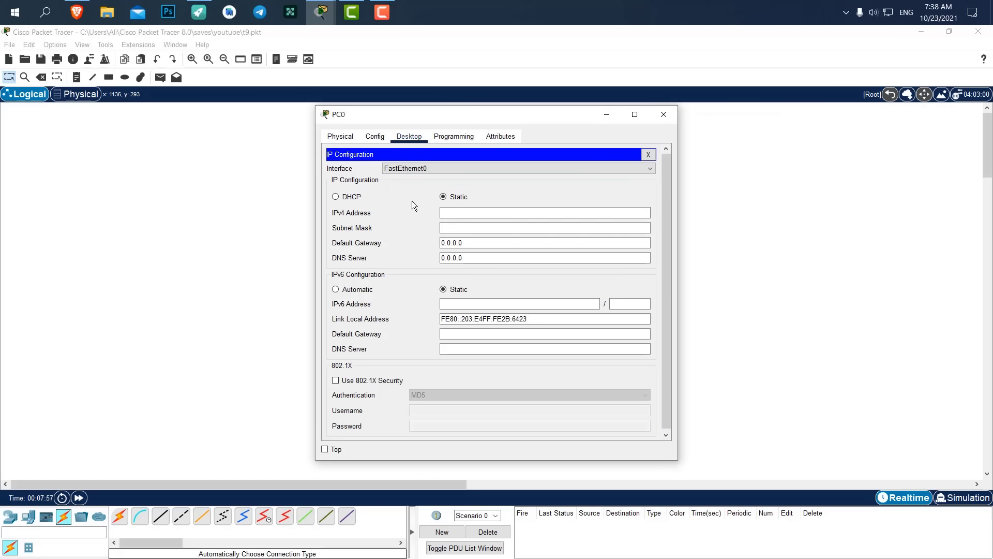
click(476, 211)
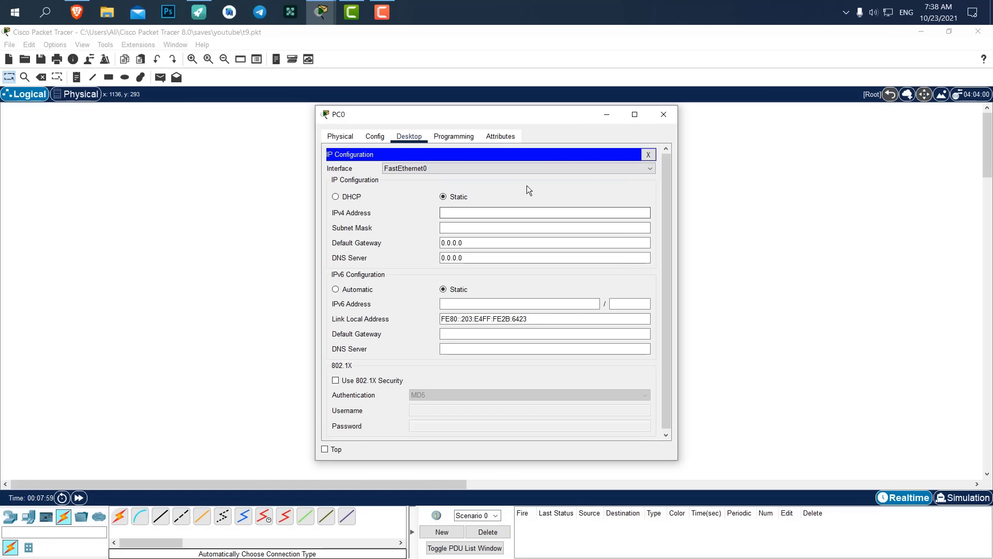
drag(473, 257, 442, 248)
text(192.168.1.1)
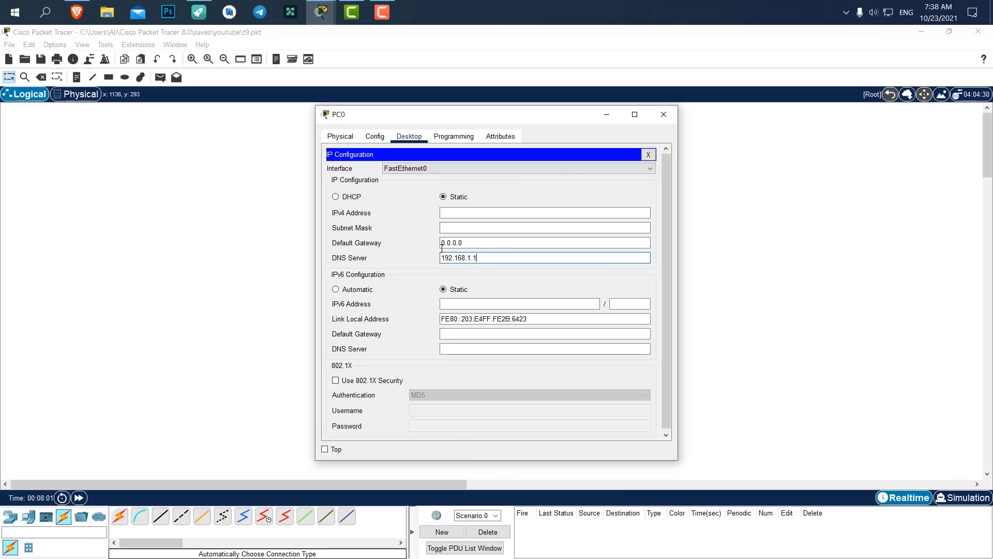
click(470, 212)
text(192.168.1.1)
double_click(475, 212)
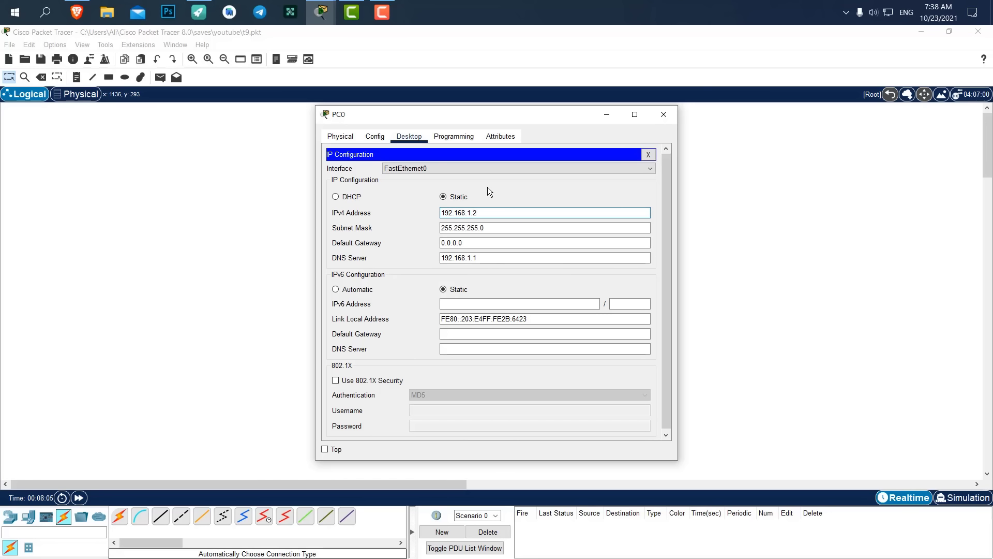
click(663, 117)
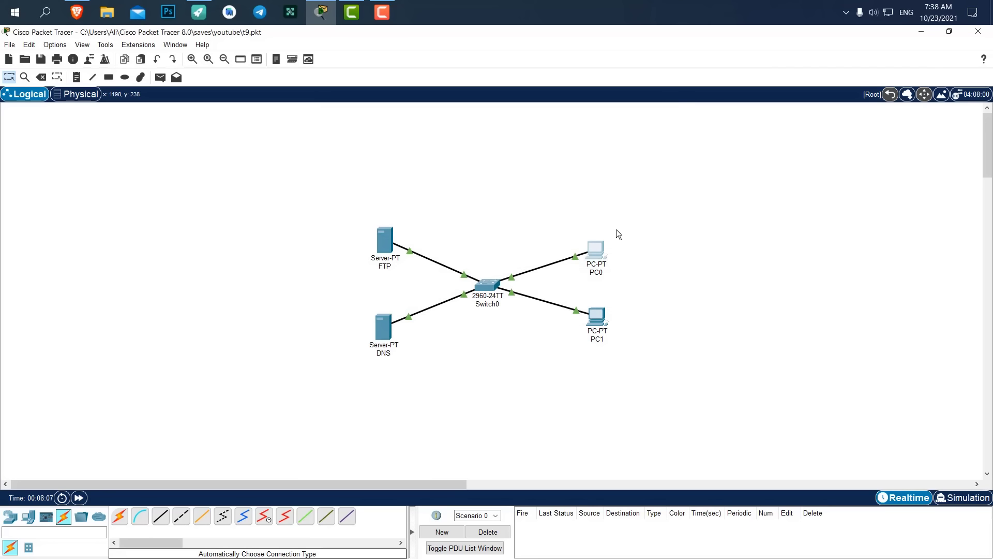
Give PC1 IPv4 address 192.168.1.3 with DNS server 192.168.1.1.
click(595, 316)
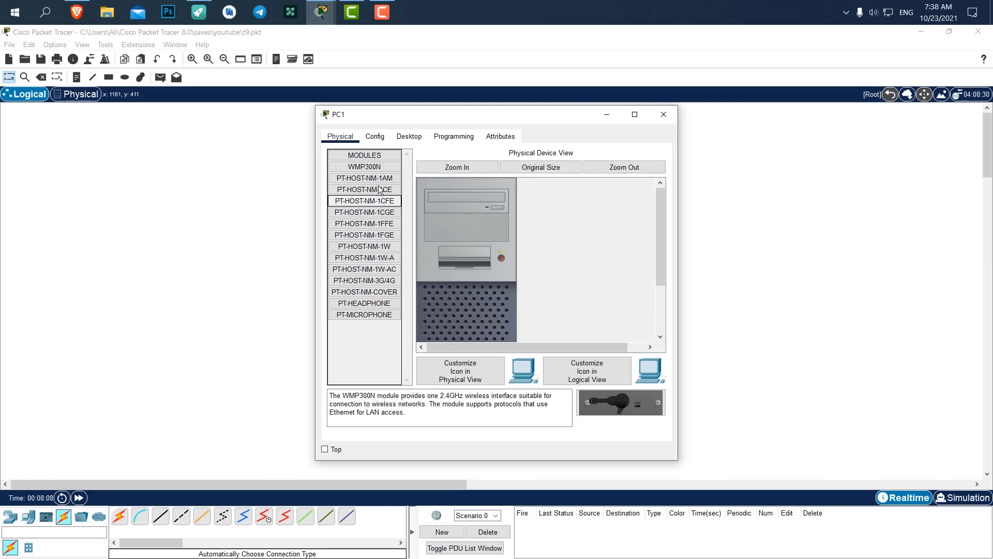
click(394, 138)
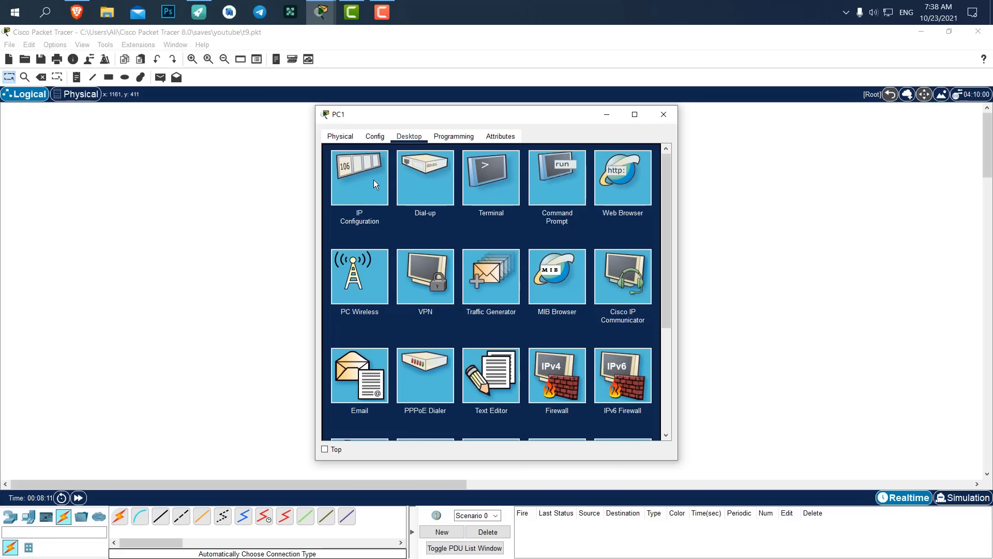
click(373, 179)
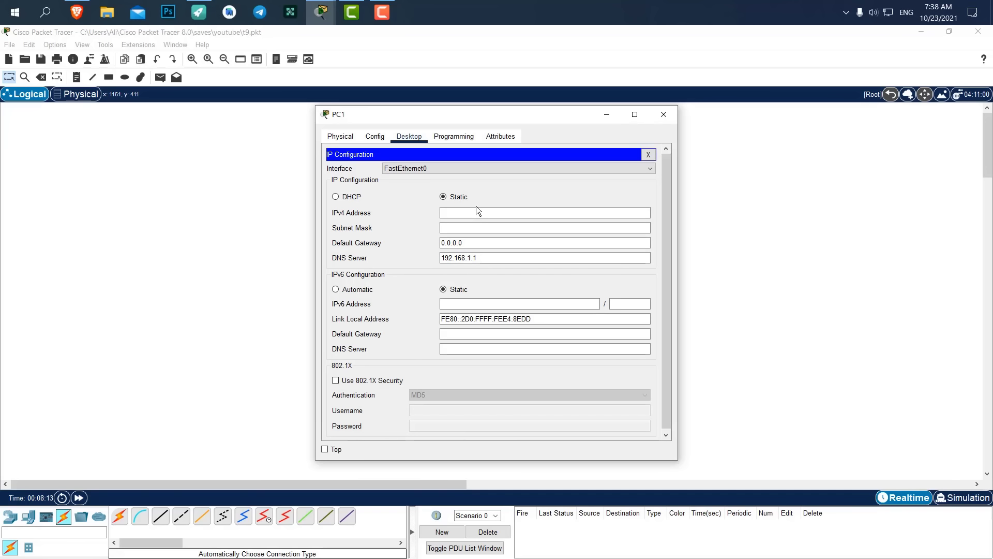
click(474, 213)
text(192.168.1.3)
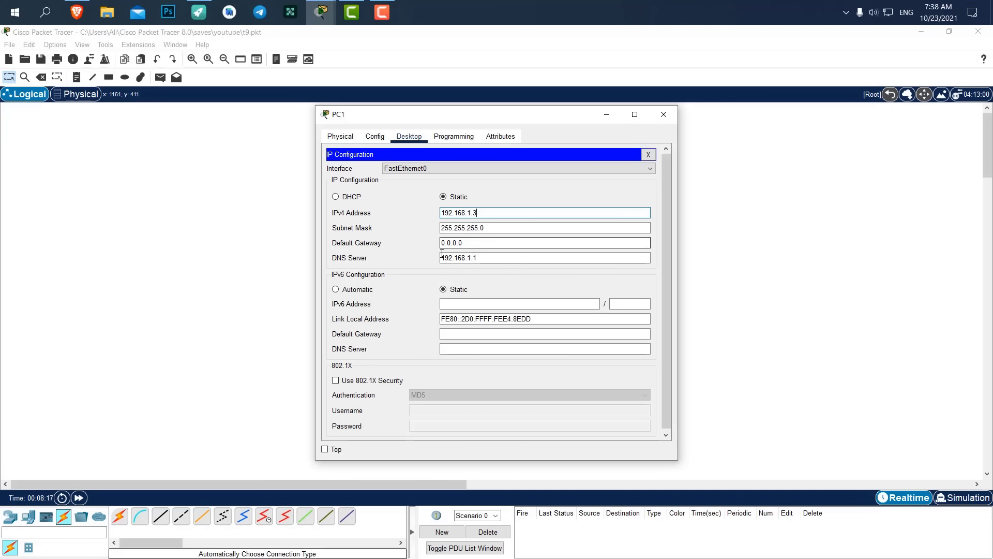
drag(478, 258, 440, 259)
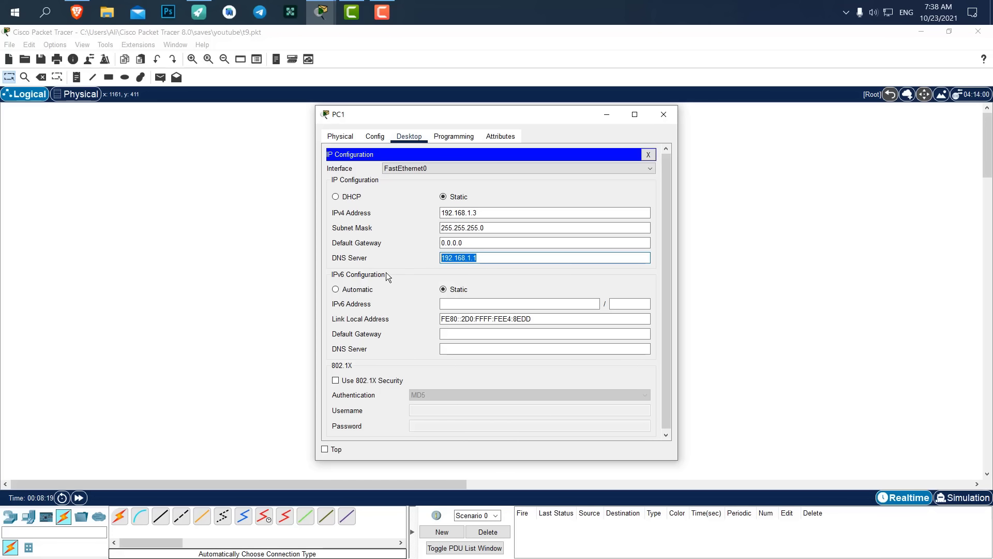
click(669, 114)
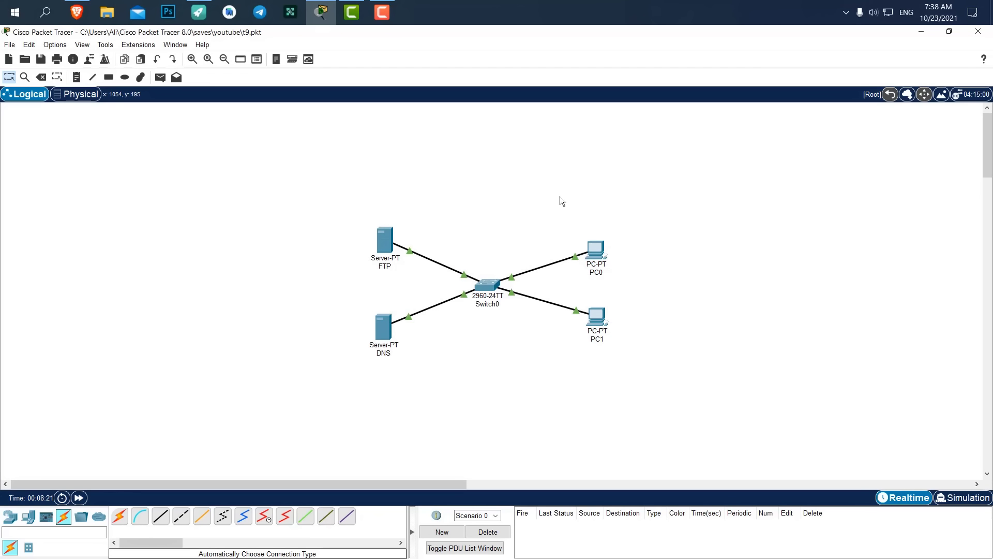
Open the FTP server's FTP service page.
drag(380, 235, 378, 236)
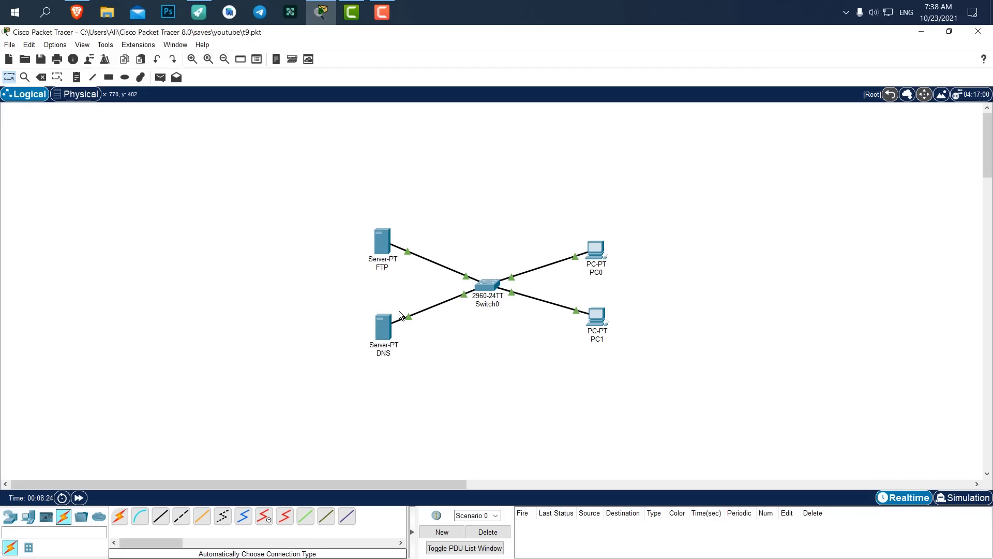
click(384, 239)
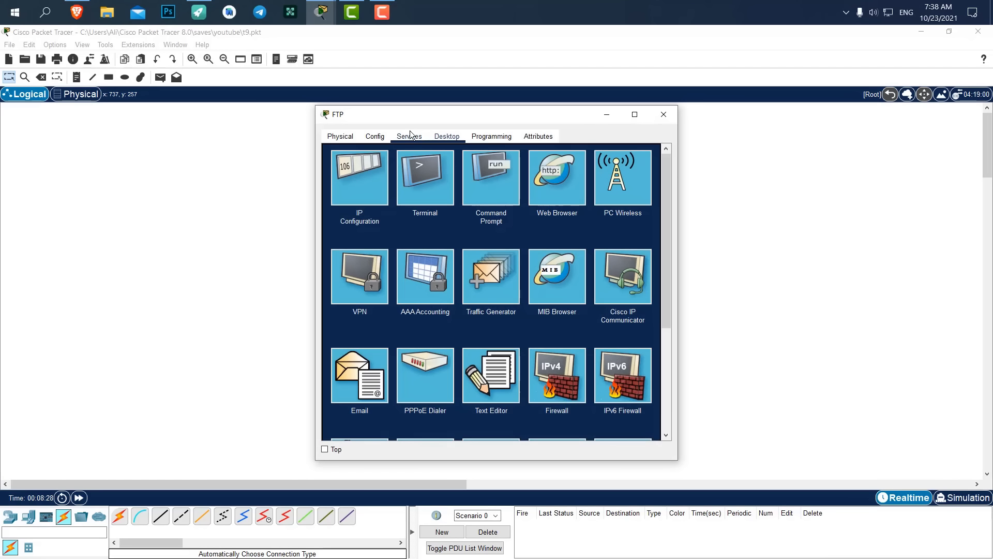
drag(447, 116, 577, 125)
click(564, 140)
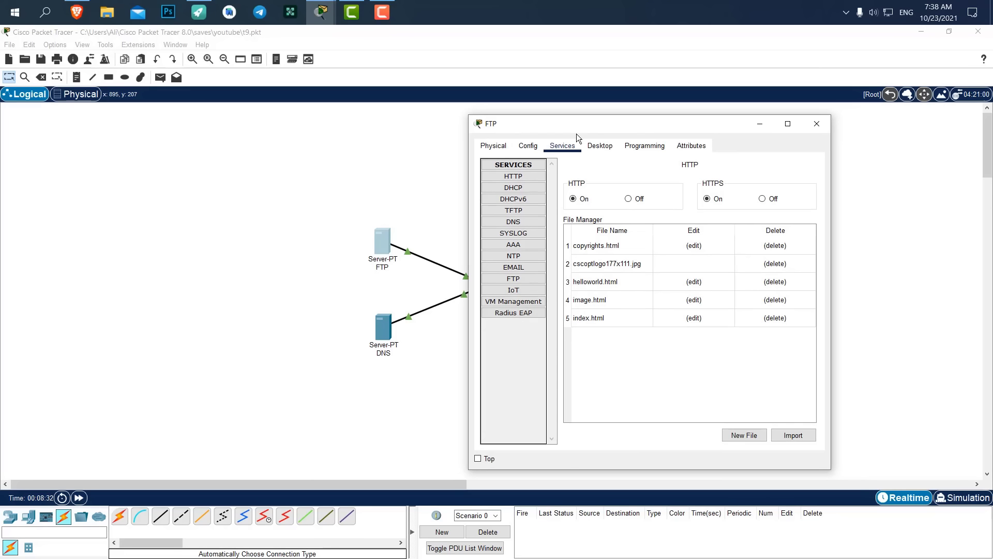
click(503, 279)
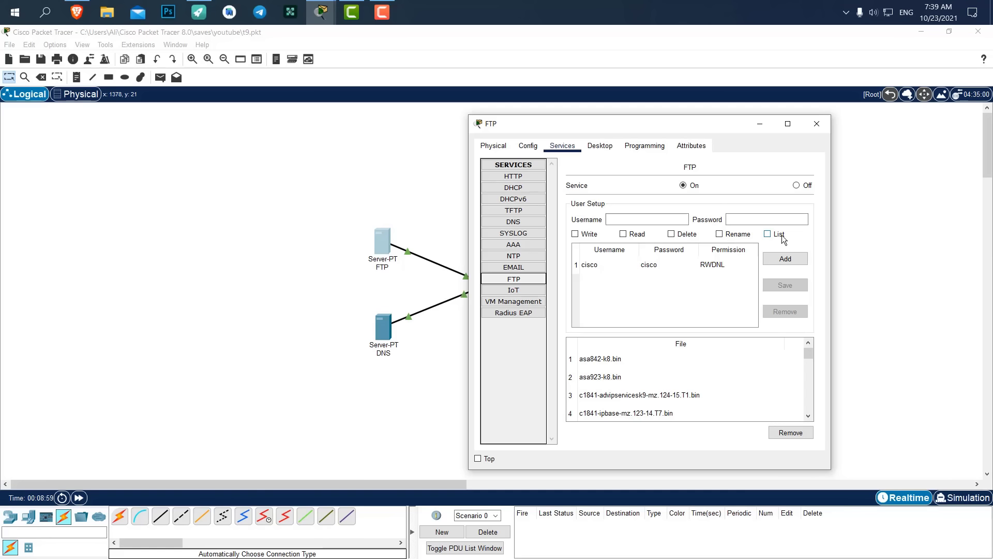
Add an FTP user with a username, password and Write and Read permissions.
click(677, 223)
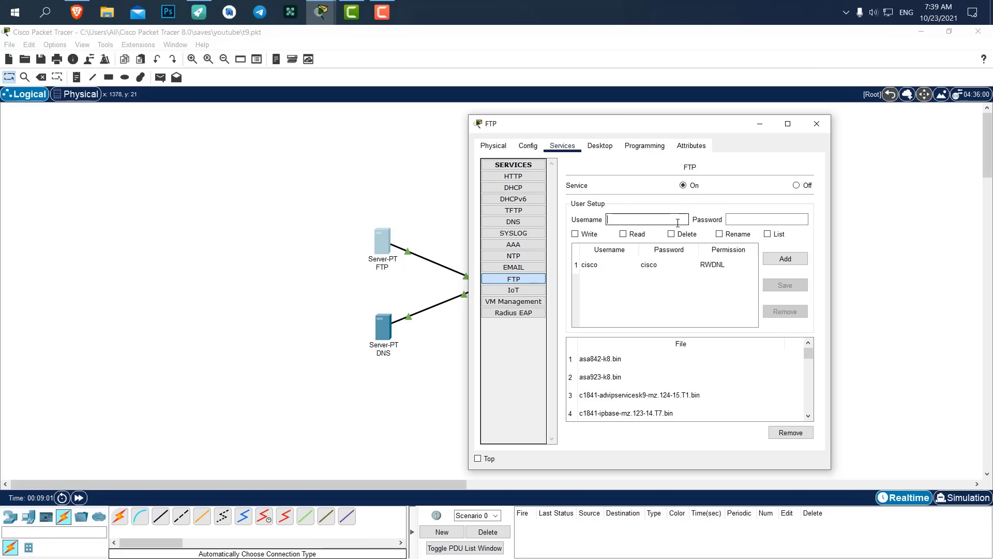
text(ali)
key(Tab)
text(123)
click(575, 233)
click(623, 234)
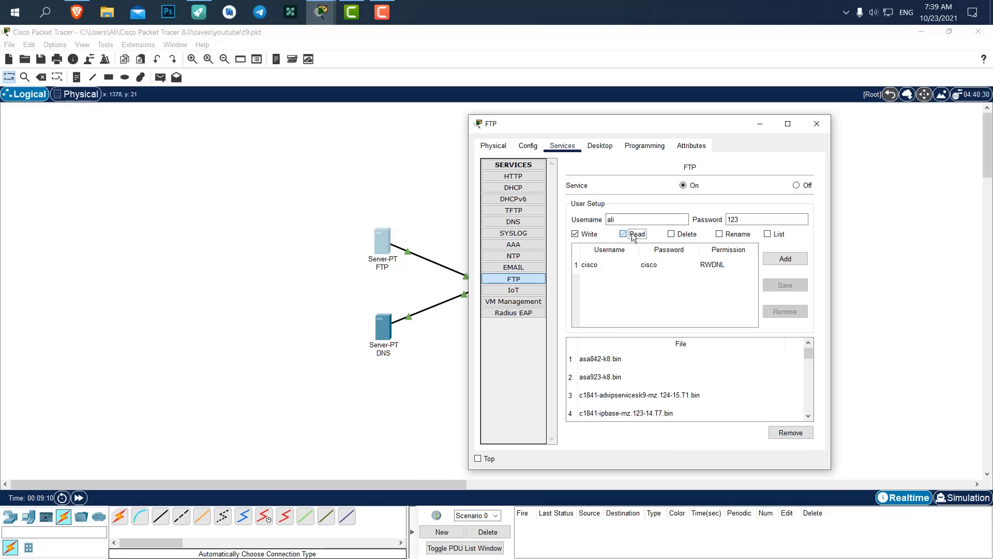
click(790, 259)
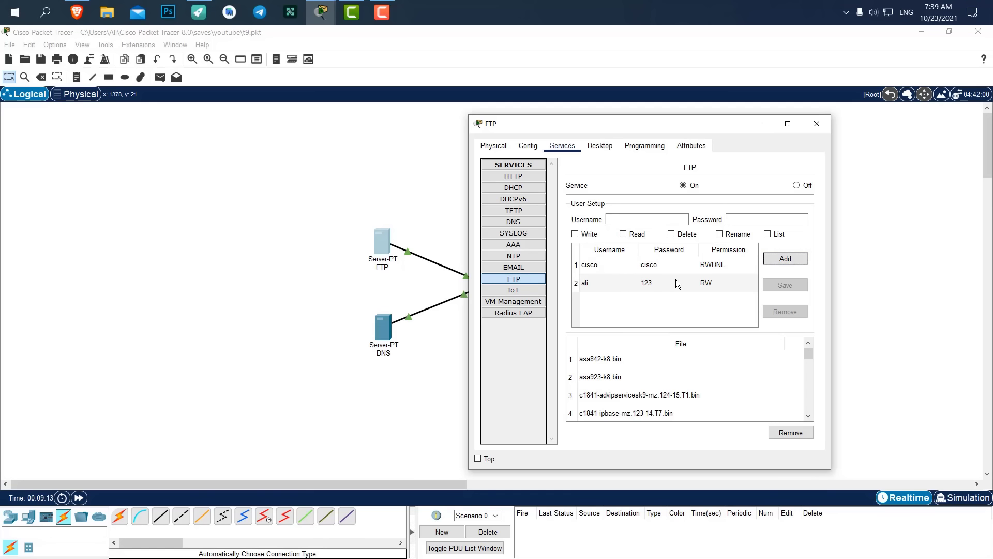
drag(703, 124, 730, 116)
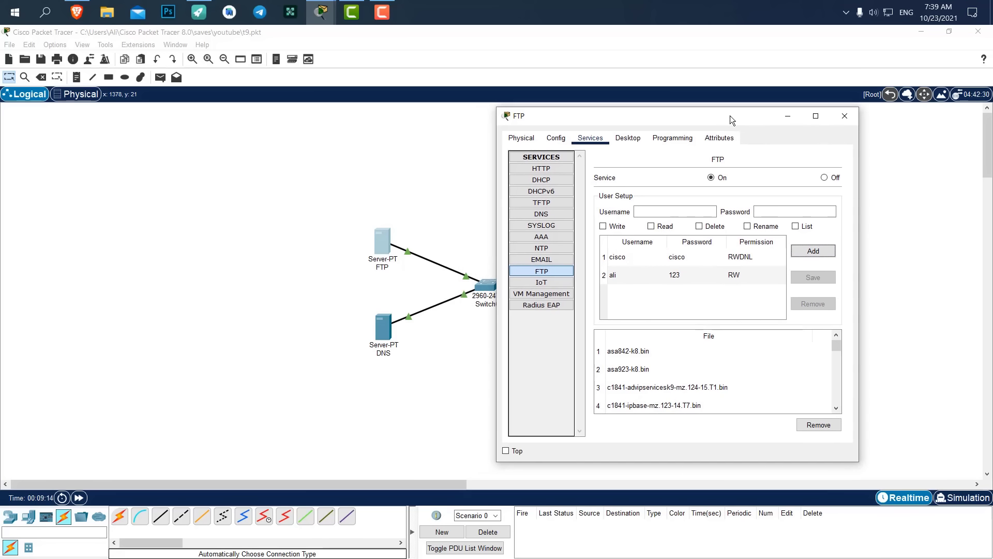
Open PC0's Command Prompt and arrange the window beside the network.
click(836, 119)
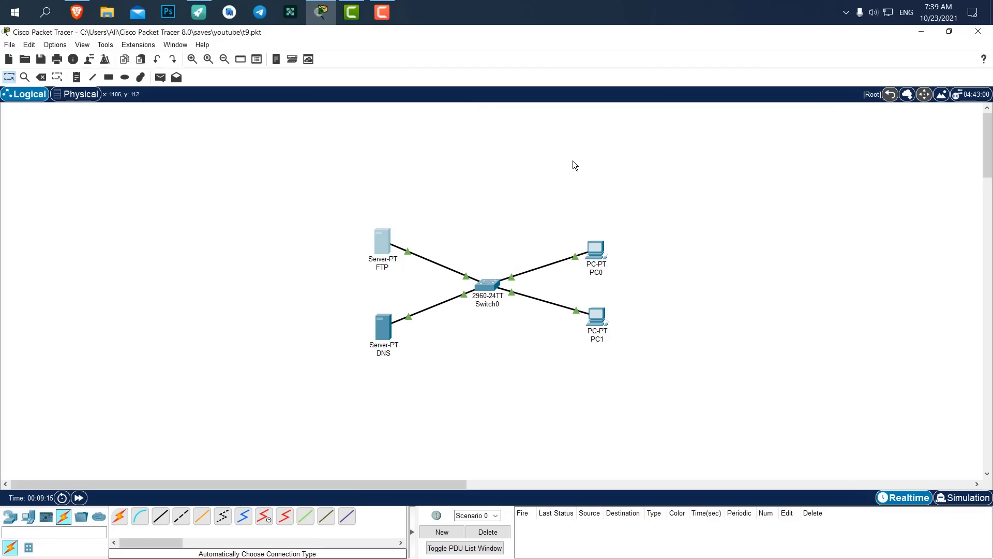
click(596, 252)
drag(433, 114, 741, 119)
click(862, 183)
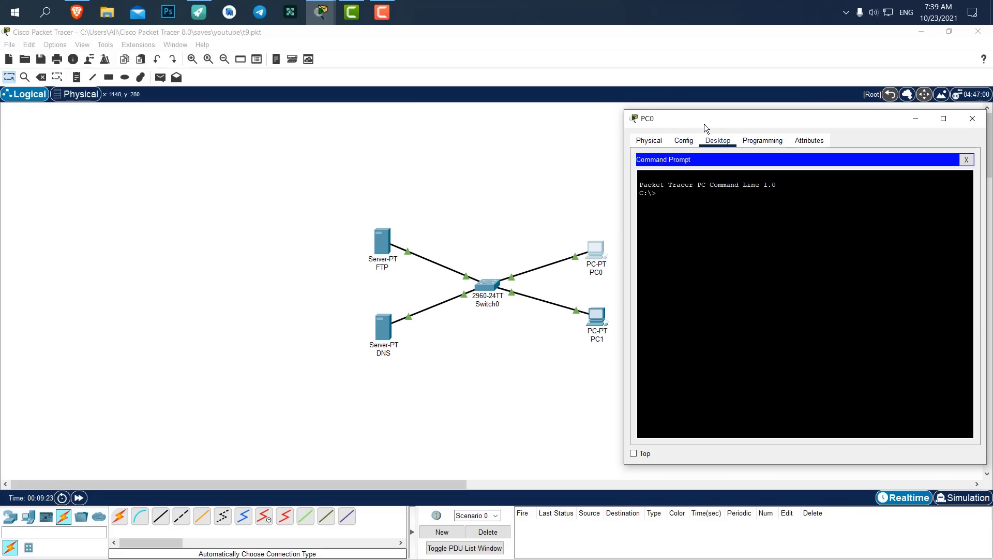
drag(348, 178, 558, 336)
drag(592, 250, 330, 222)
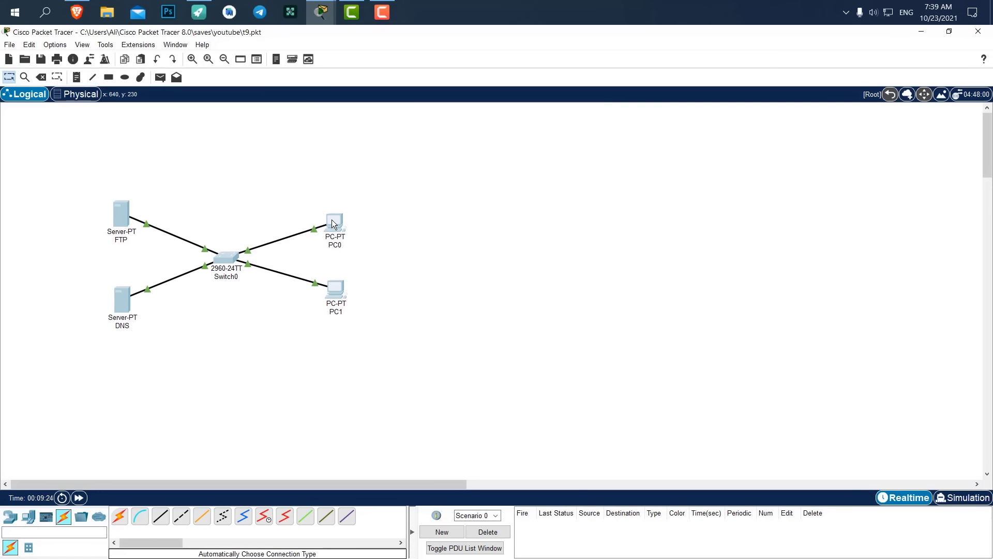
click(327, 8)
click(373, 59)
drag(691, 114, 489, 91)
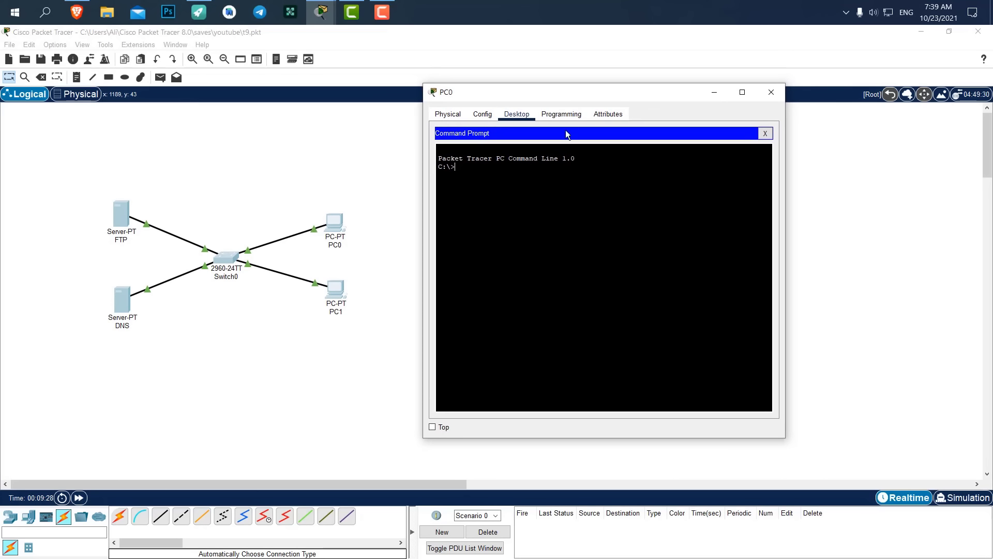
drag(785, 437, 931, 494)
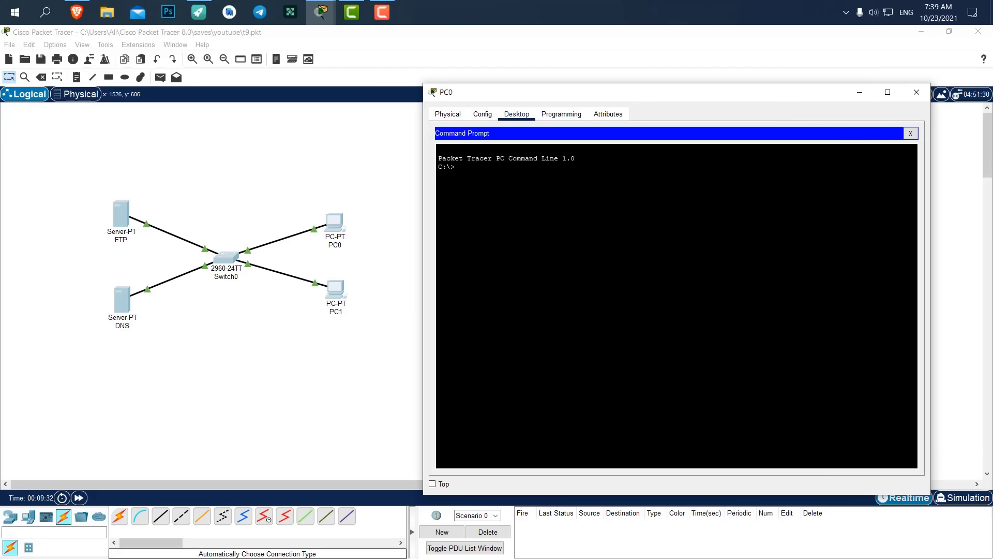
Run ftp 192.168.1.100 and log in with the new user's credentials.
text(ftp 192.168.1.100)
key(Return)
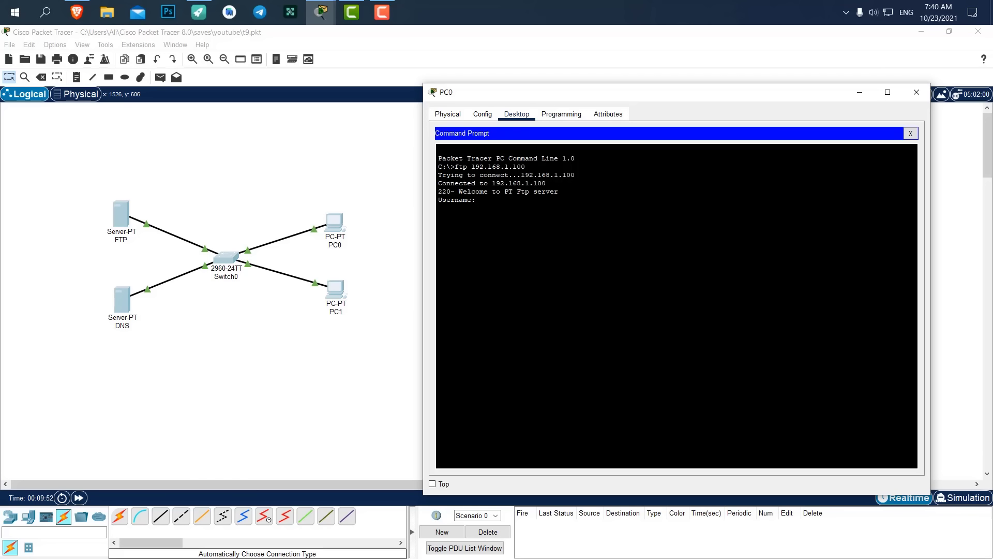
key(Return)
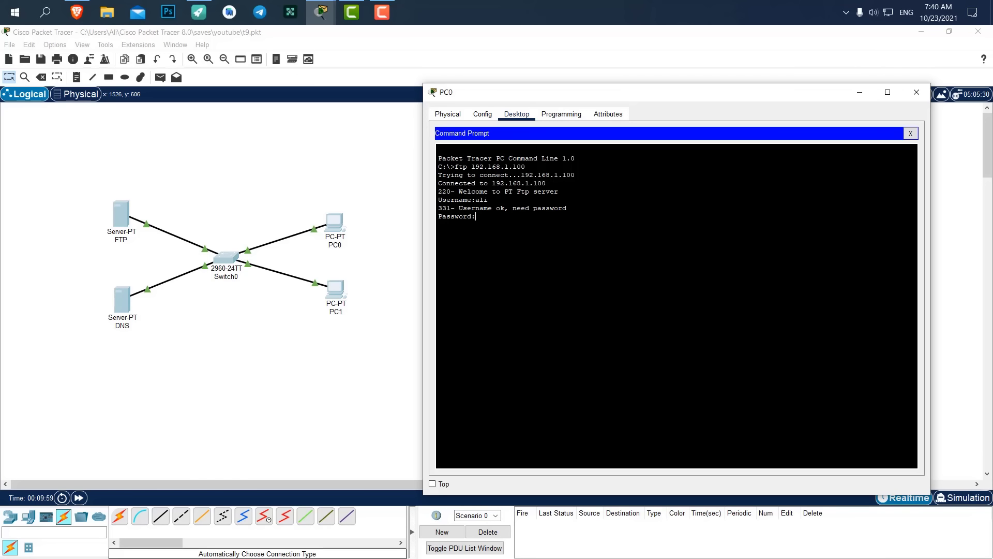
key(Return)
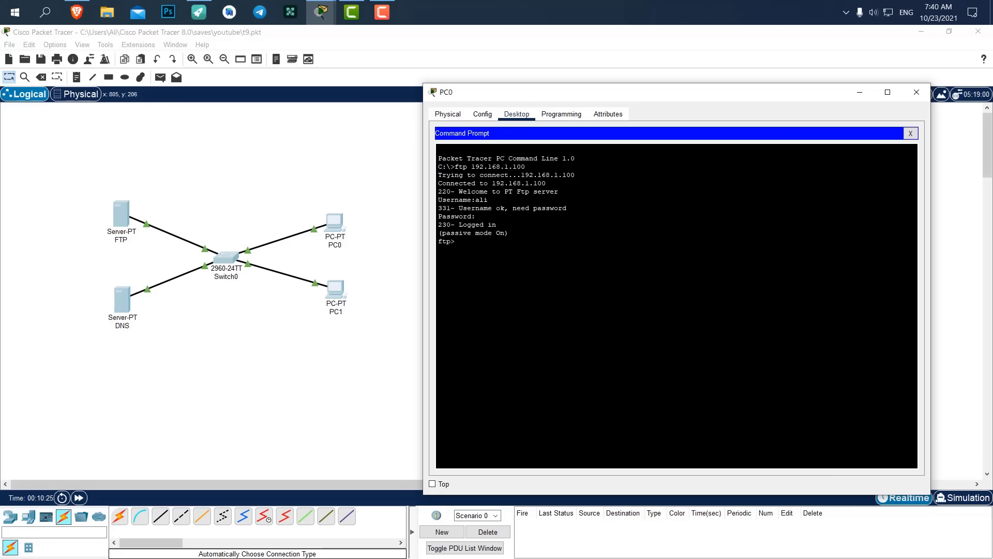
drag(509, 233, 432, 157)
click(487, 258)
drag(456, 242, 439, 242)
Write a short note in PC0's Text Editor and save it as aa.txt.
click(914, 134)
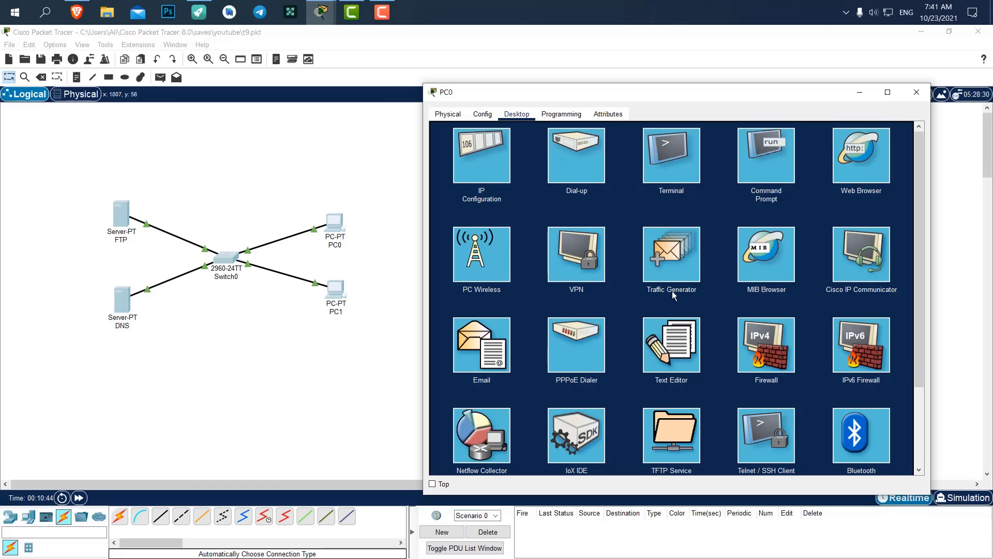
click(669, 370)
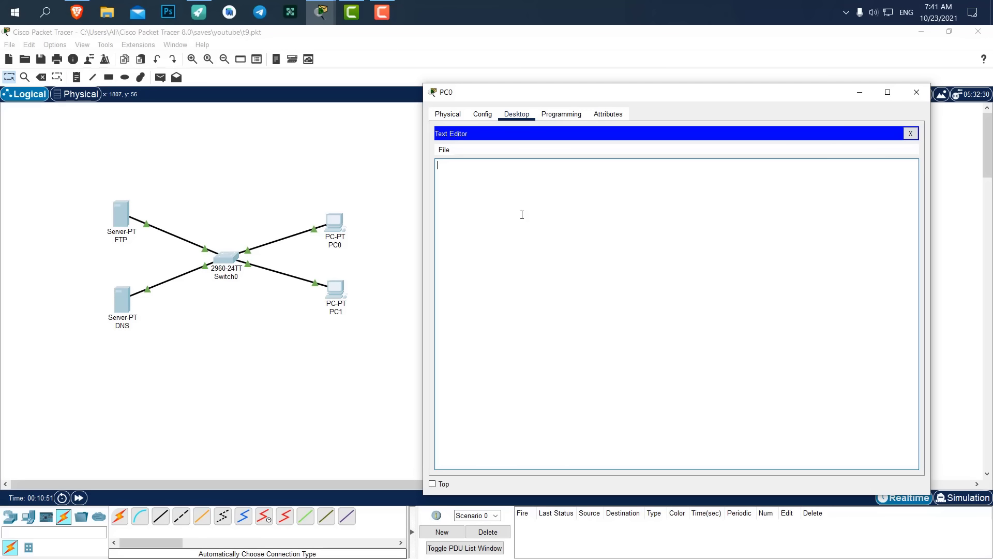
text(asdlfklsdkjflakjsd)
click(443, 149)
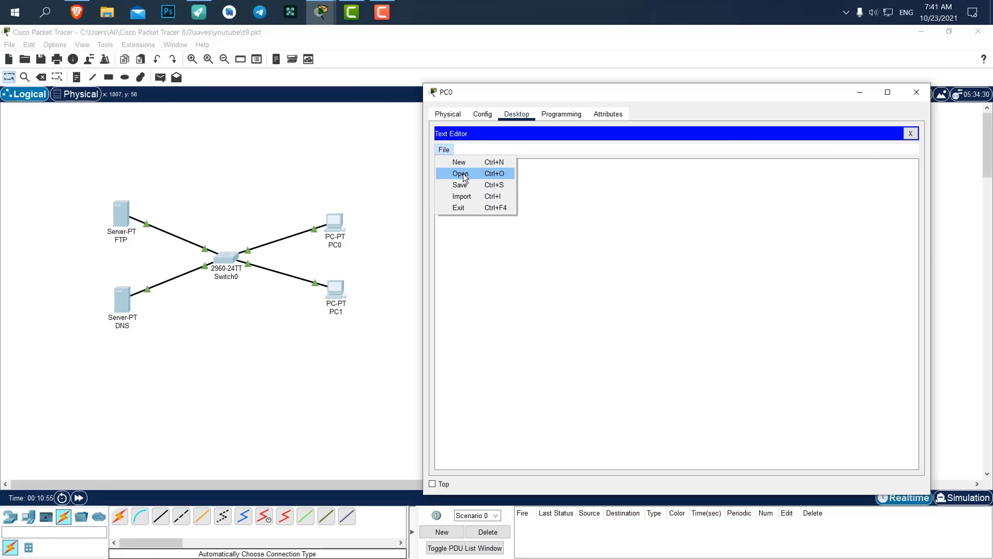
click(463, 184)
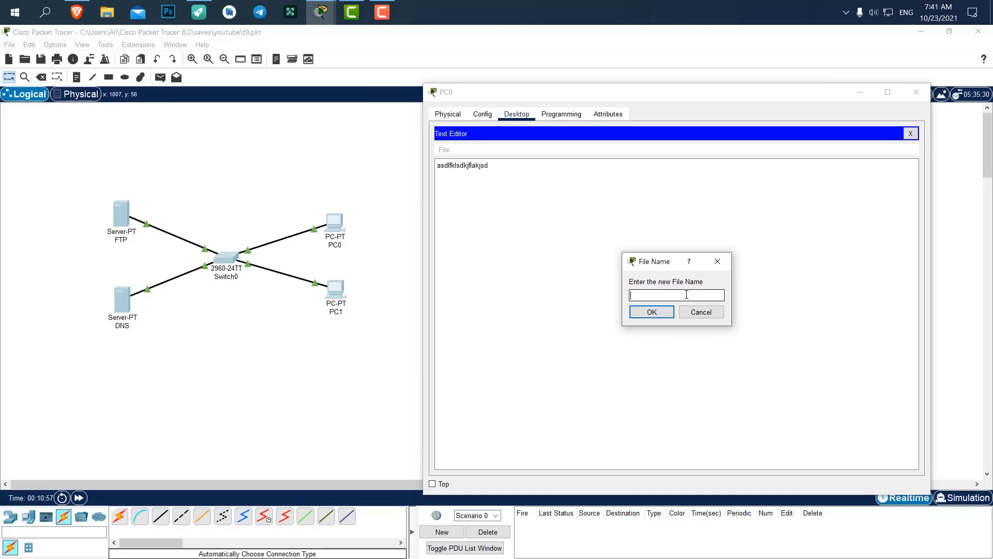
text(aa.)
click(647, 312)
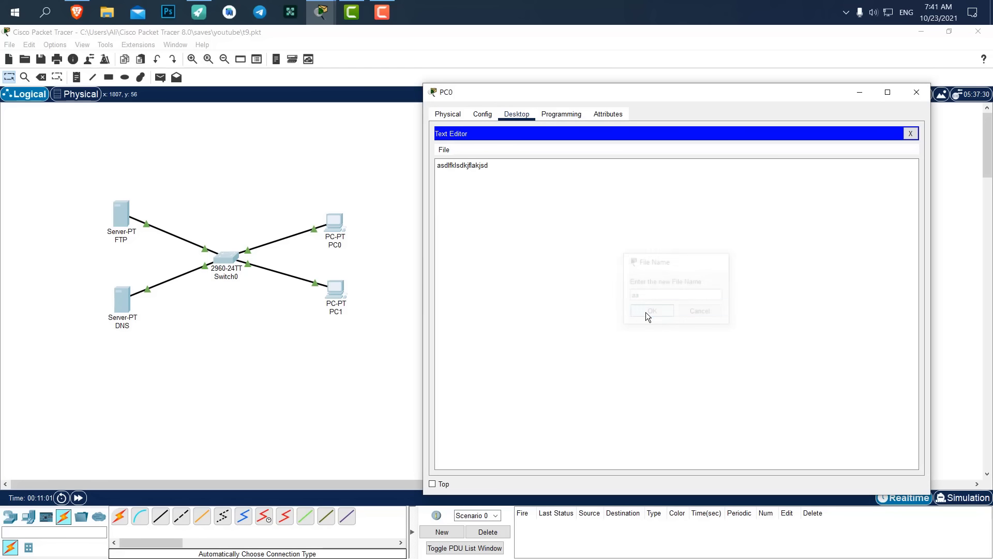
click(911, 134)
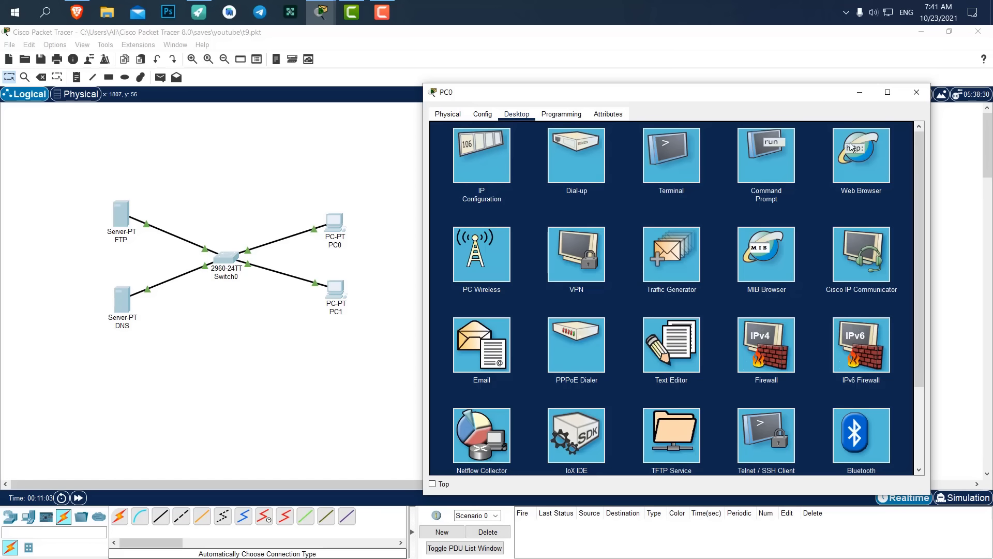
click(769, 161)
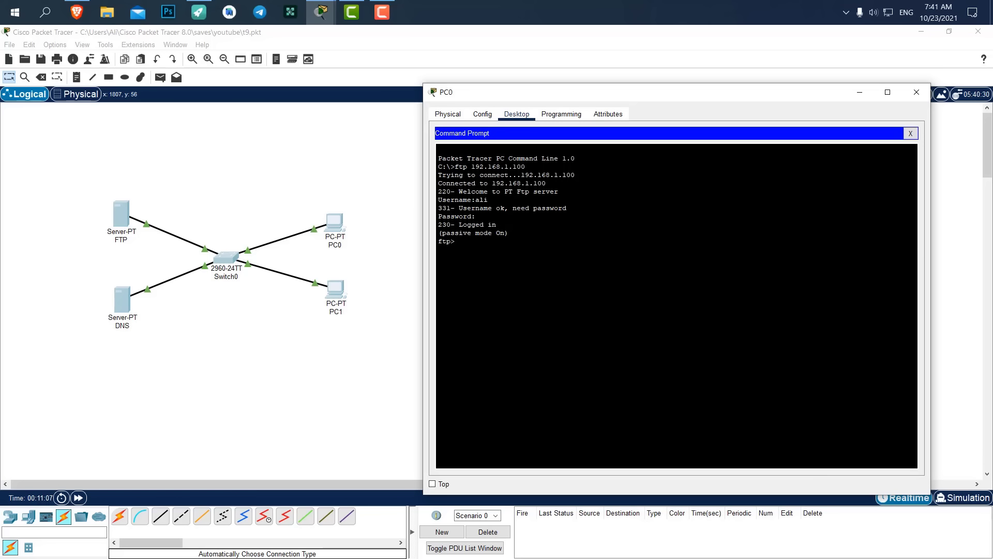
Upload the file with put aa.txt at the ftp> prompt.
text(put)
text(aa.txt)
key(Return)
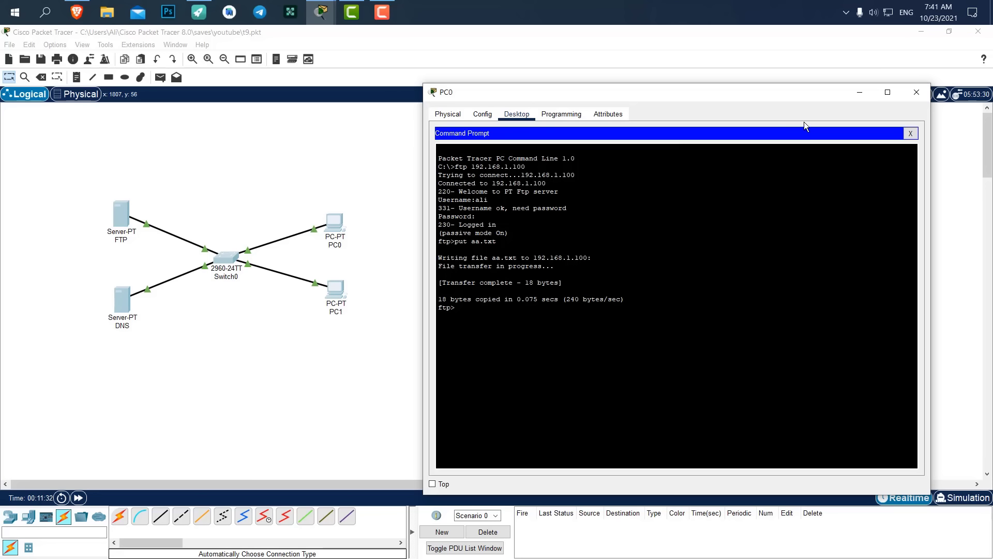
Quit the FTP session and close PC0's window.
click(910, 134)
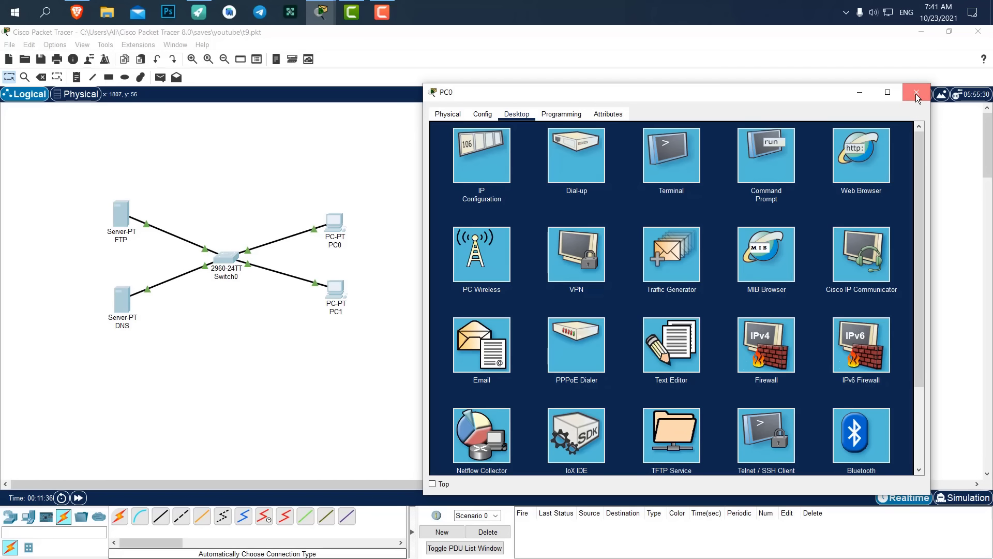
click(768, 144)
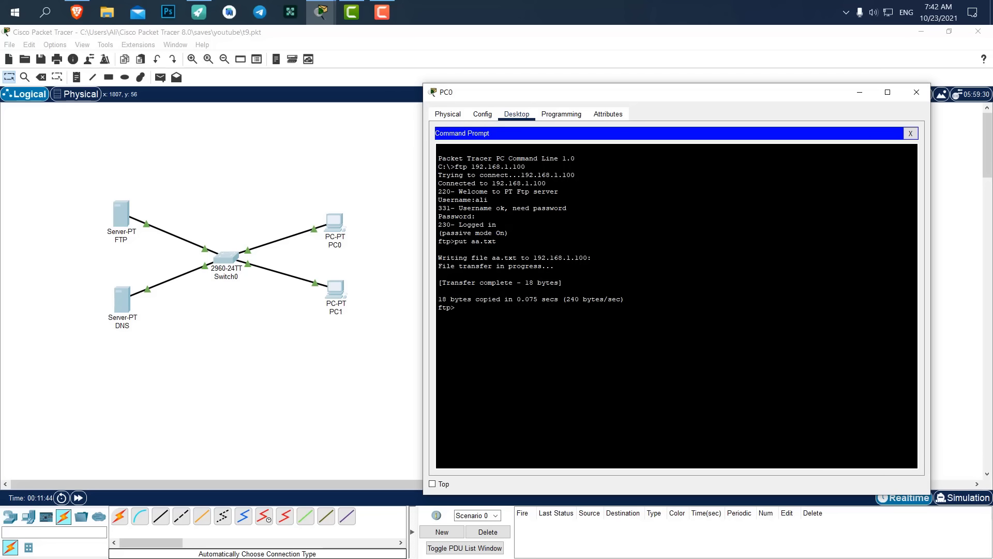
text(quit)
key(Return)
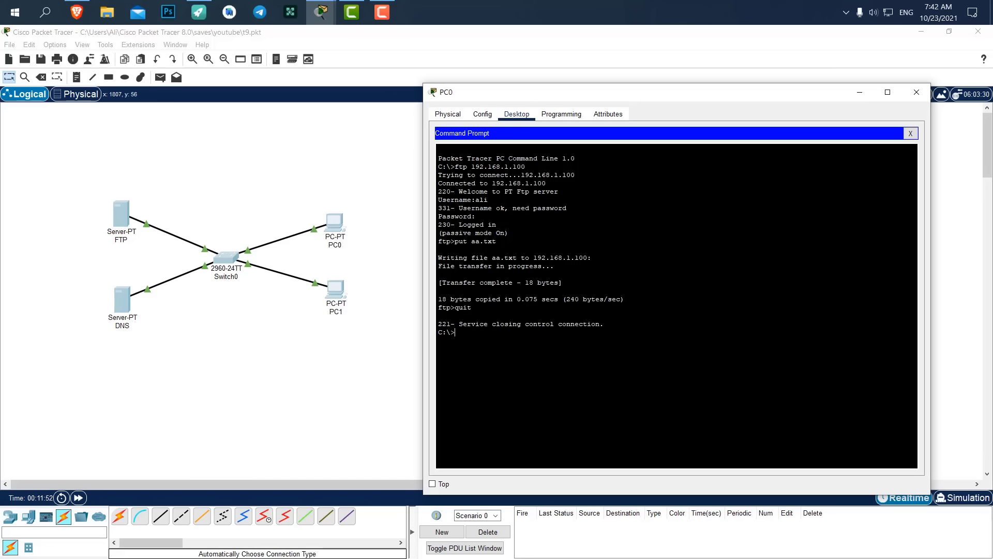
click(916, 92)
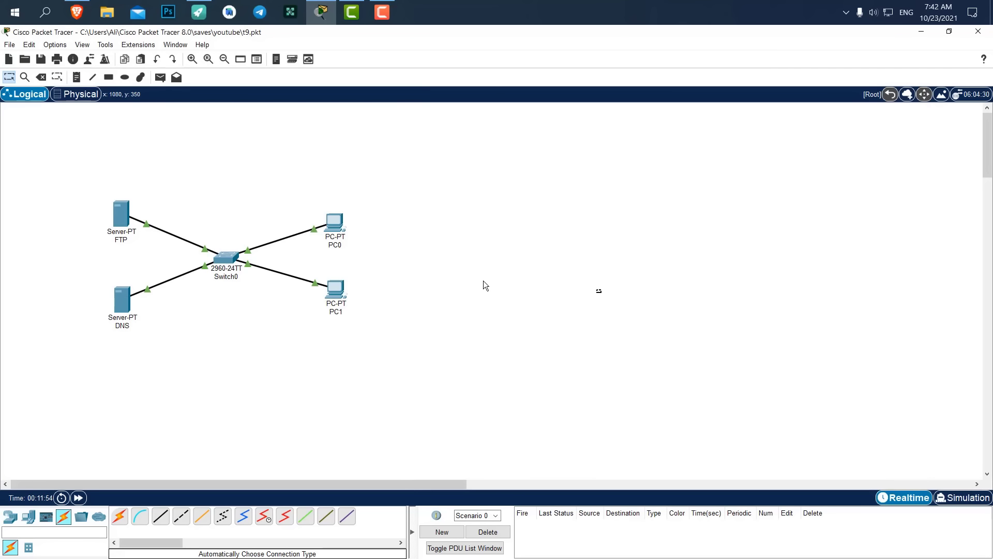
Open PC1's Command Prompt, moving its window to the right.
click(337, 290)
drag(384, 116, 569, 122)
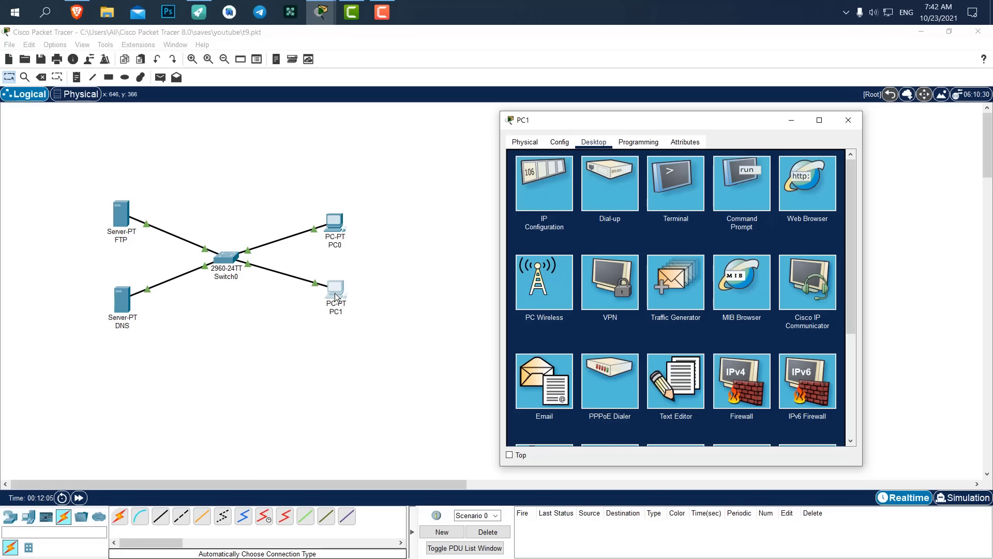
click(751, 185)
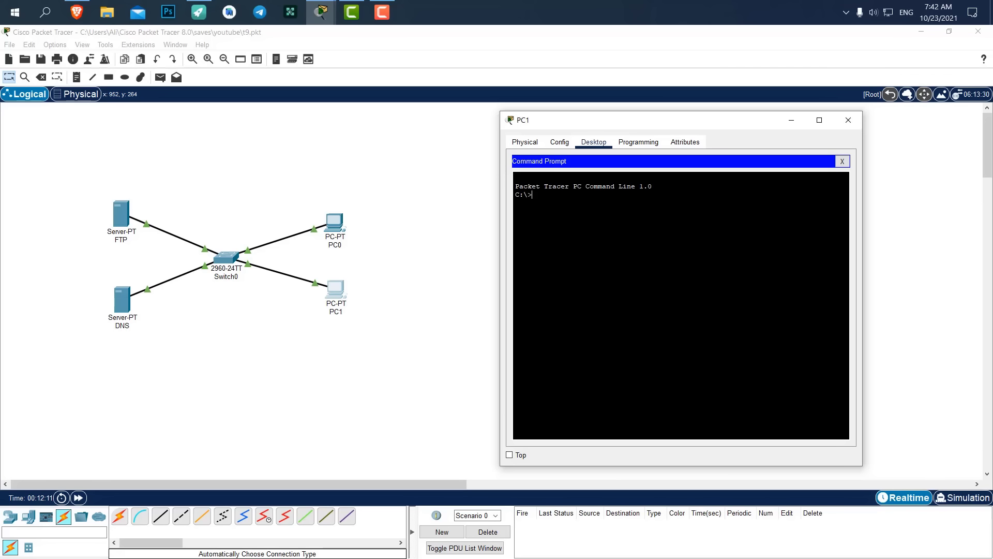
FTP into 192.168.1.100 with the username and password, and get aa.txt.
text(fp)
text(tp)
text( 192.168)
text(.1.100)
key(Return)
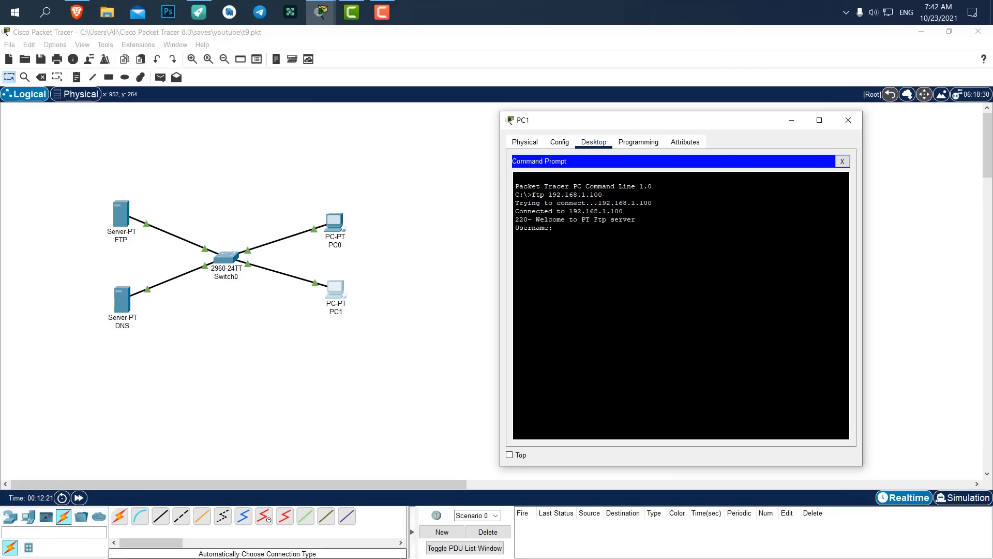
text(ali)
key(Return)
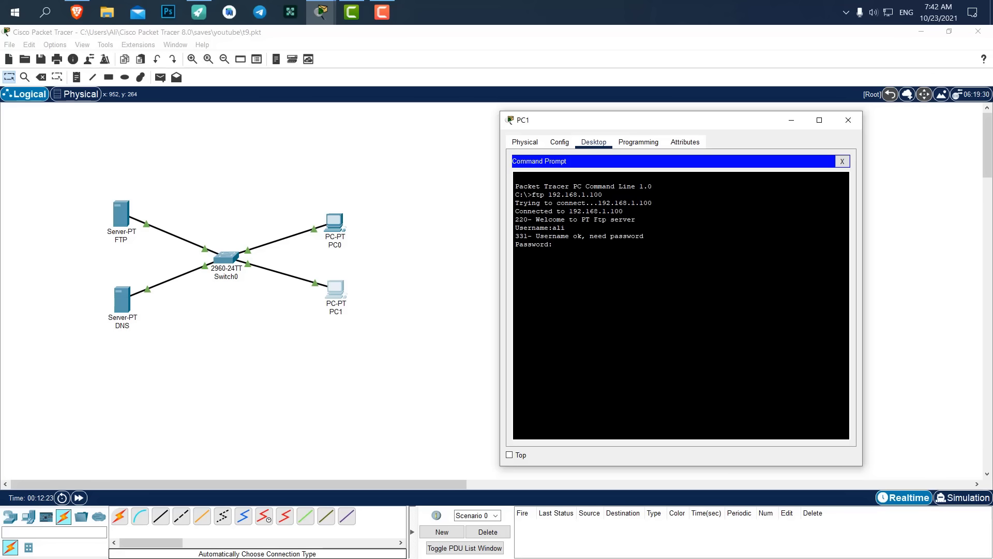
key(Return)
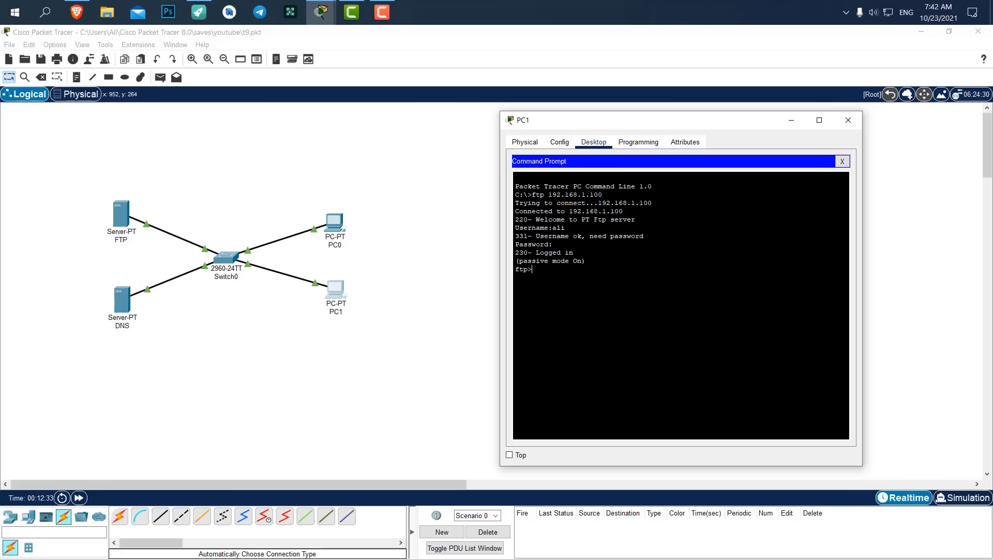
text(ge)
text(t aa)
text(.txt)
key(Return)
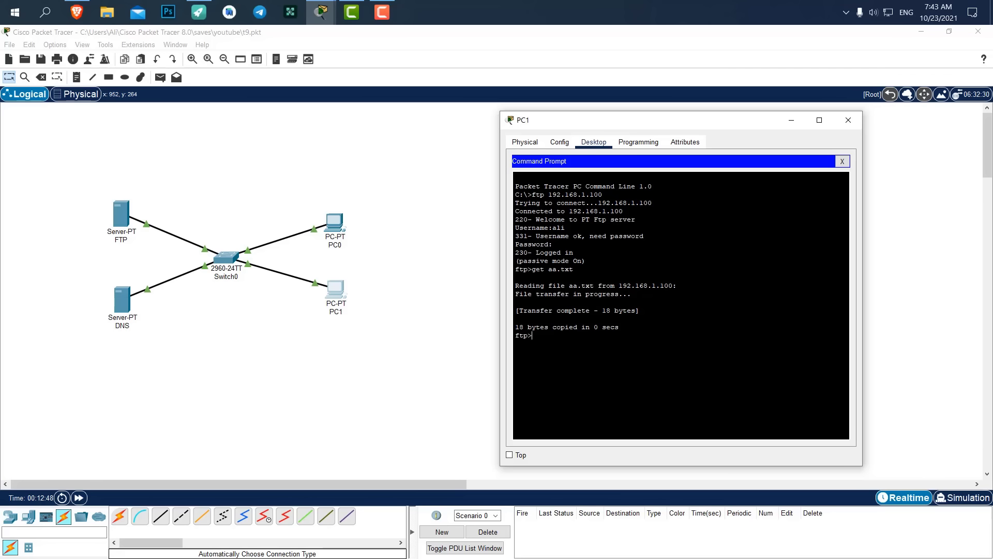
click(843, 161)
scroll(701, 274, down, 2)
Open aa.txt in PC1's Text Editor.
scroll(701, 273, up, 2)
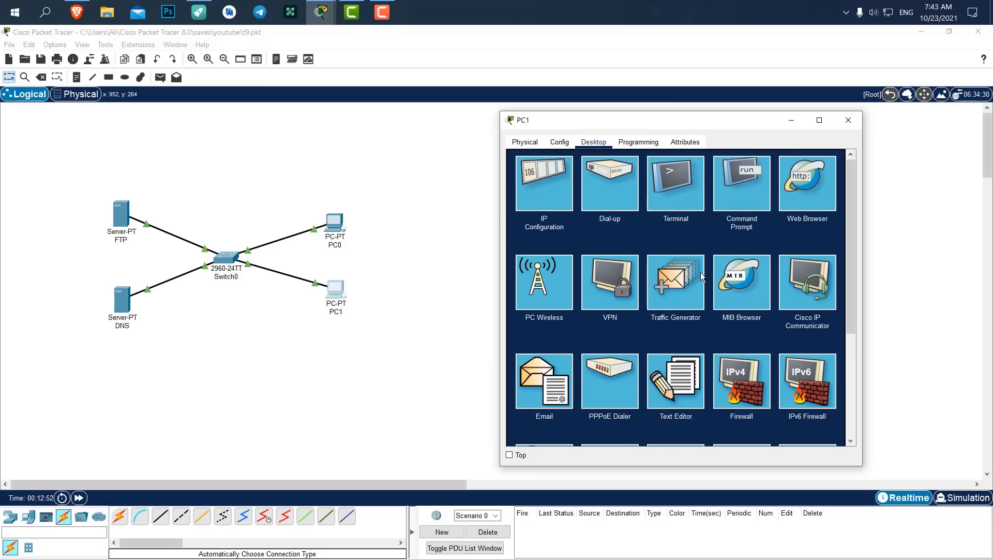
click(669, 371)
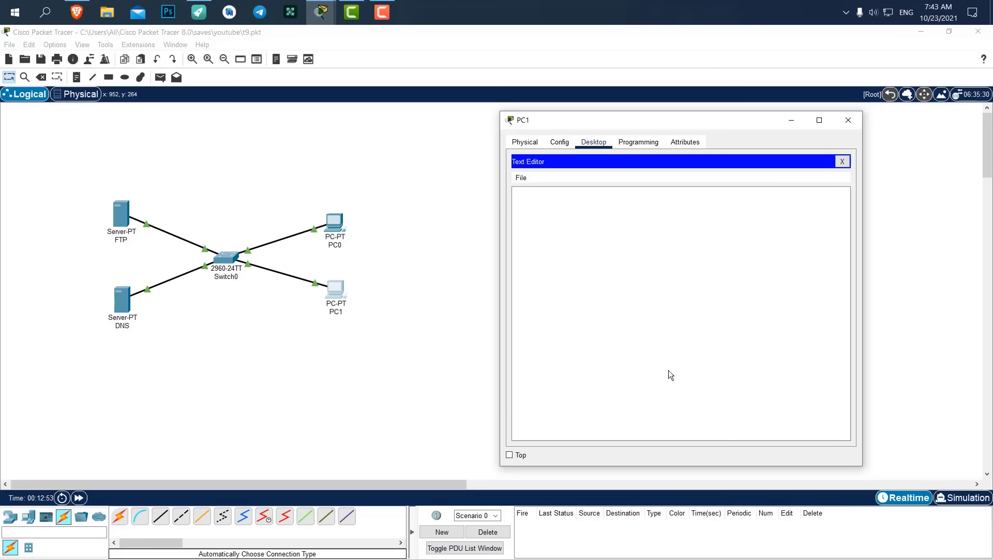
click(523, 178)
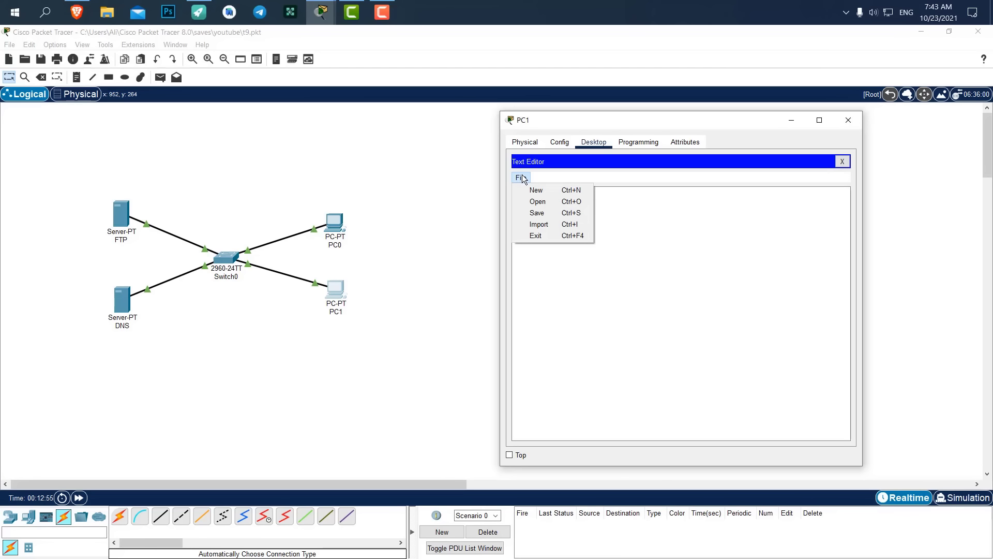
click(538, 202)
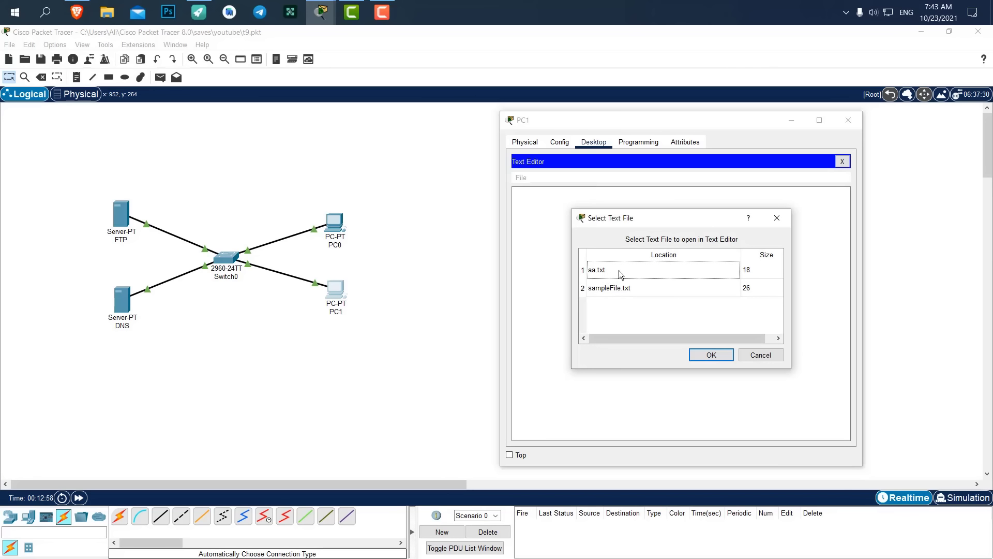
drag(629, 230, 652, 202)
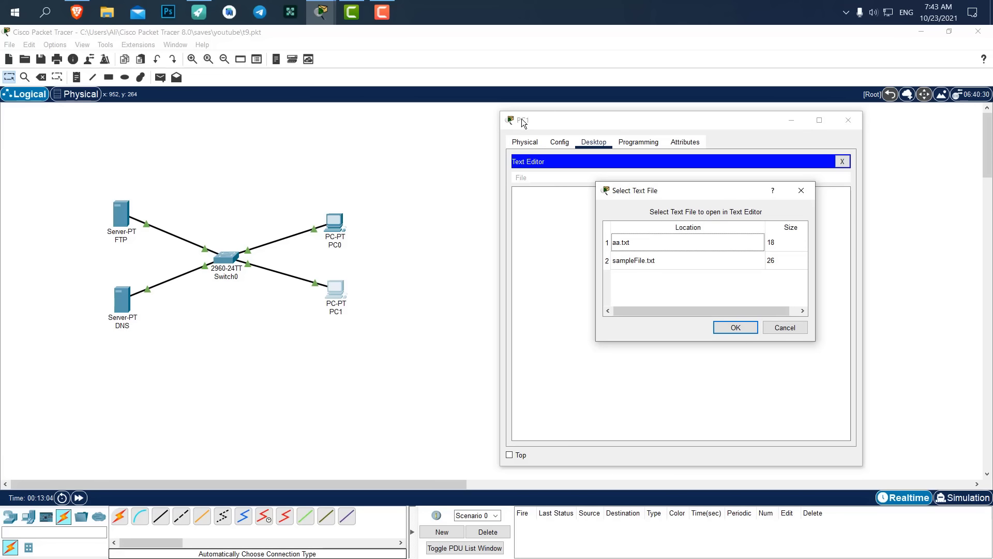
click(656, 240)
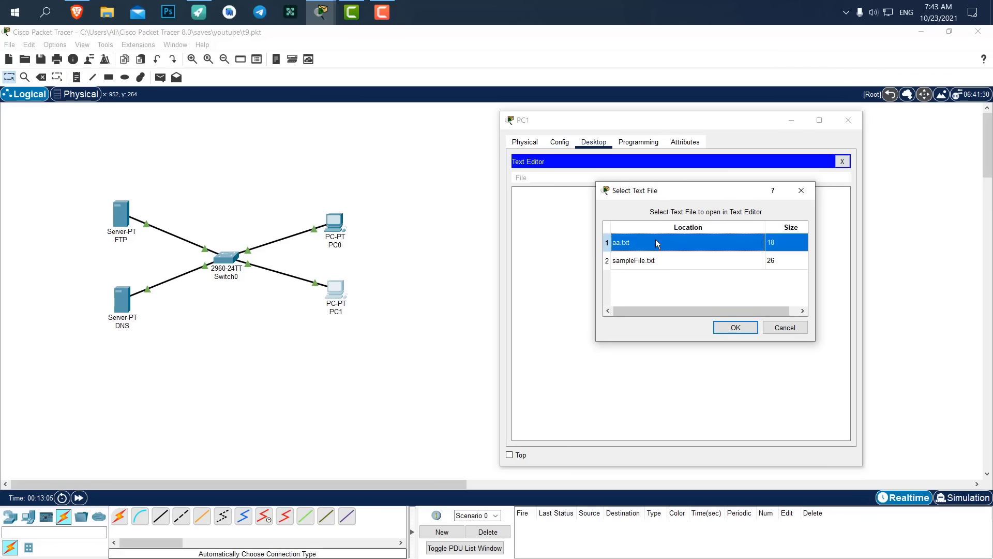
click(736, 327)
Select the file's text 'asdlfklsdkjflakjsd', then close the Text Editor.
click(586, 200)
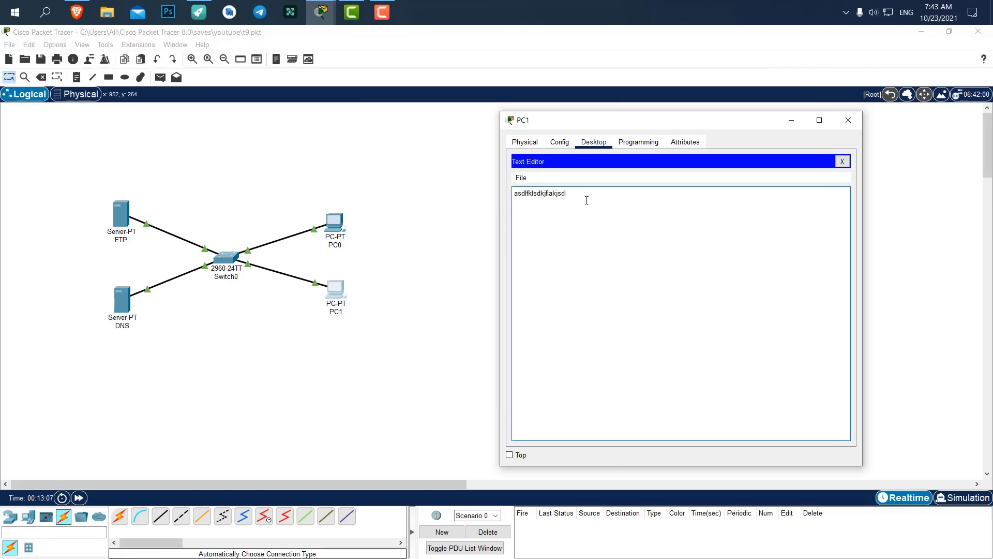
double_click(521, 193)
drag(514, 194, 585, 193)
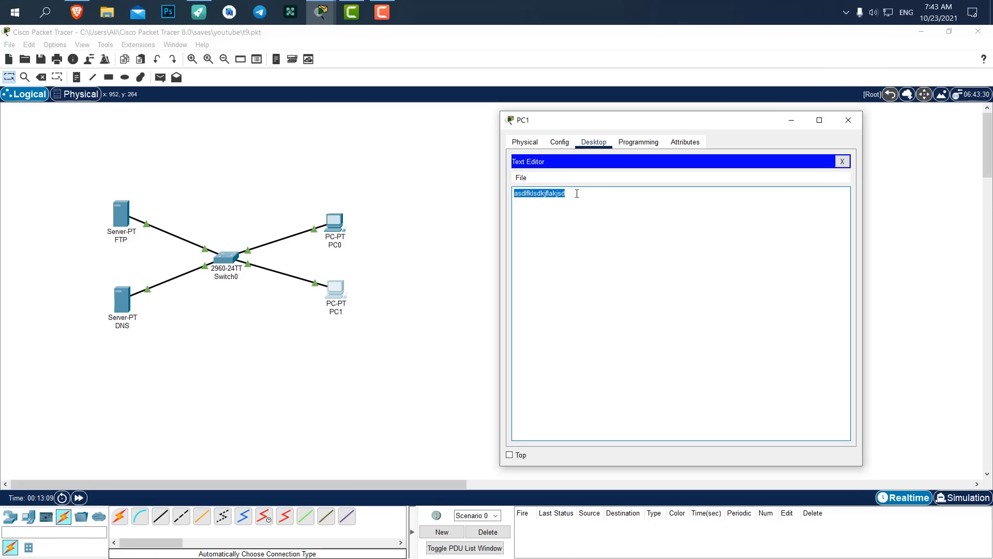
click(844, 162)
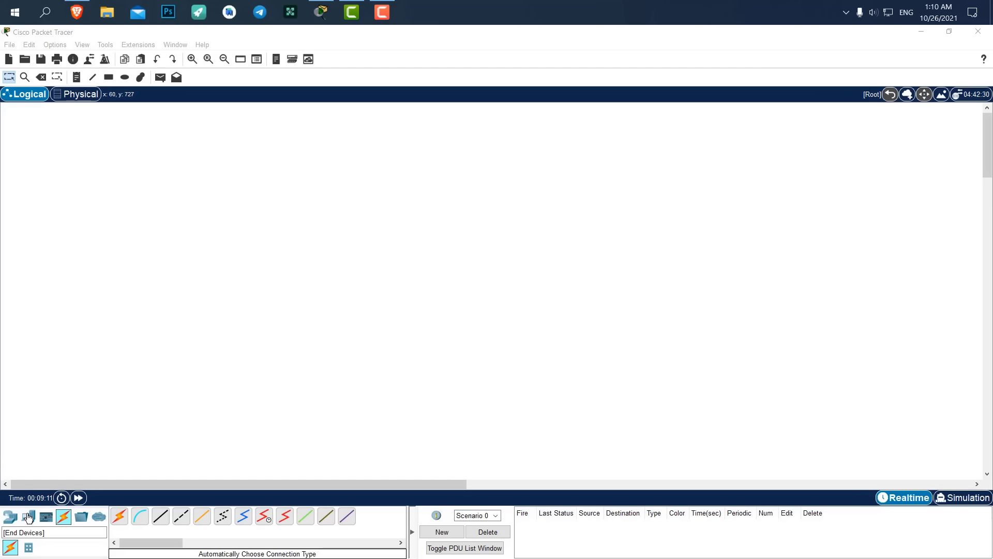
Place three generic PCs, PC3, PC4 and PC5, near the canvas centre.
click(29, 518)
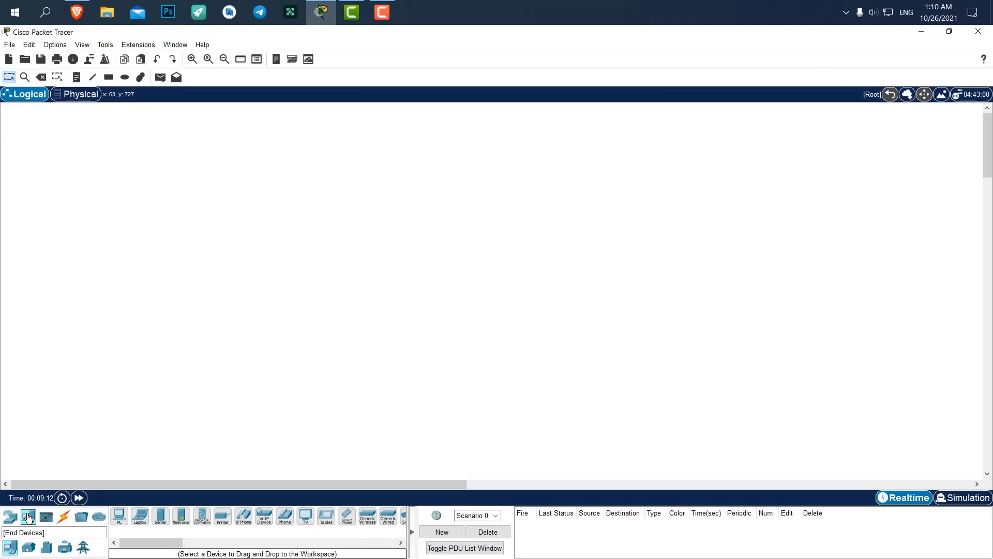
click(120, 516)
click(383, 359)
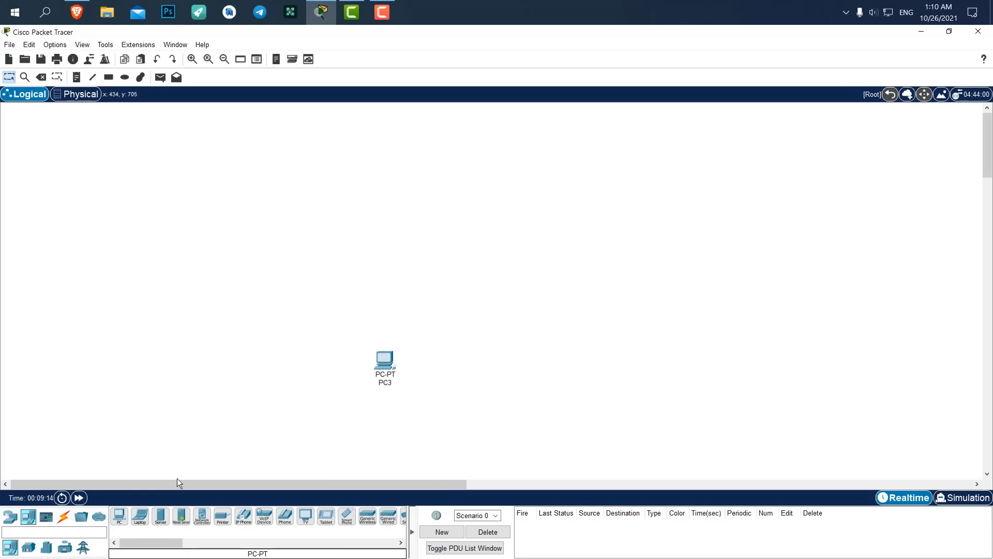
click(428, 399)
click(120, 516)
click(473, 363)
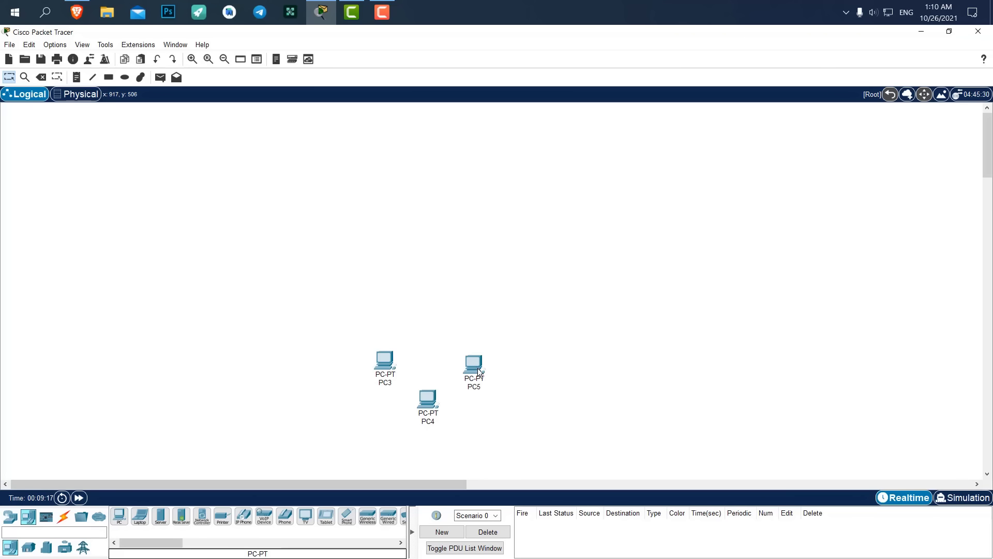
drag(556, 339, 414, 449)
drag(436, 398, 452, 396)
drag(551, 339, 508, 356)
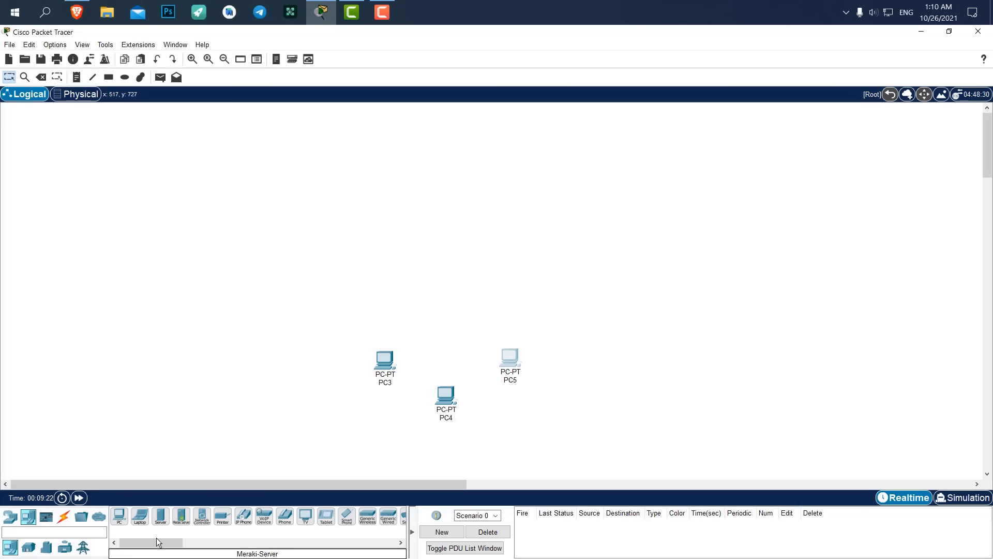
Place four generic servers, Server12 to Server15, above the PCs.
click(161, 516)
click(299, 254)
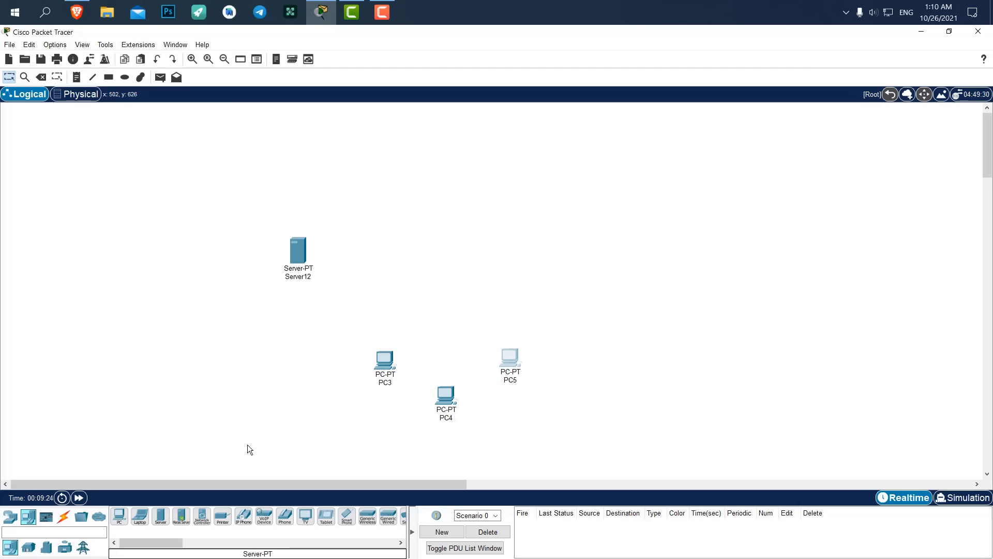
ctrl+click(160, 516)
click(340, 226)
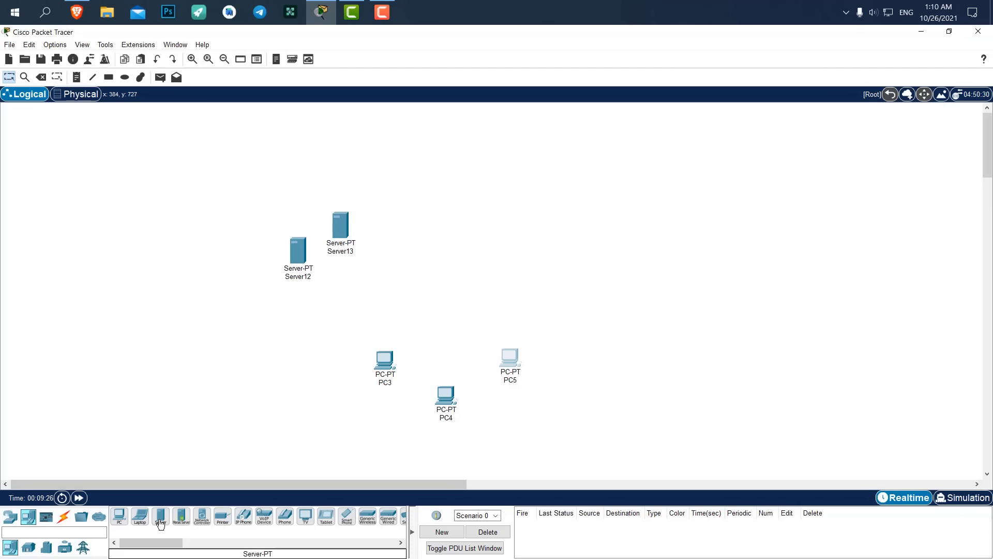
click(560, 253)
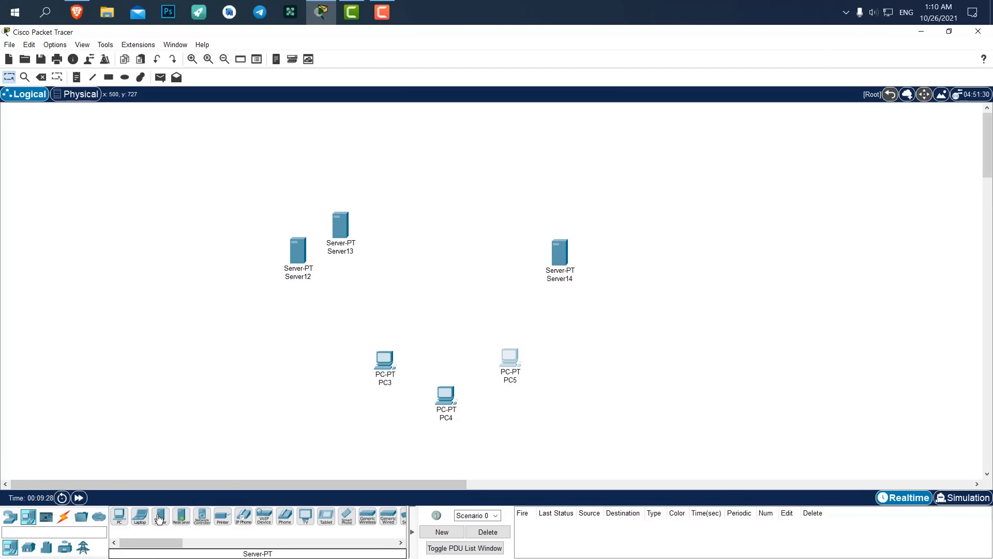
click(537, 223)
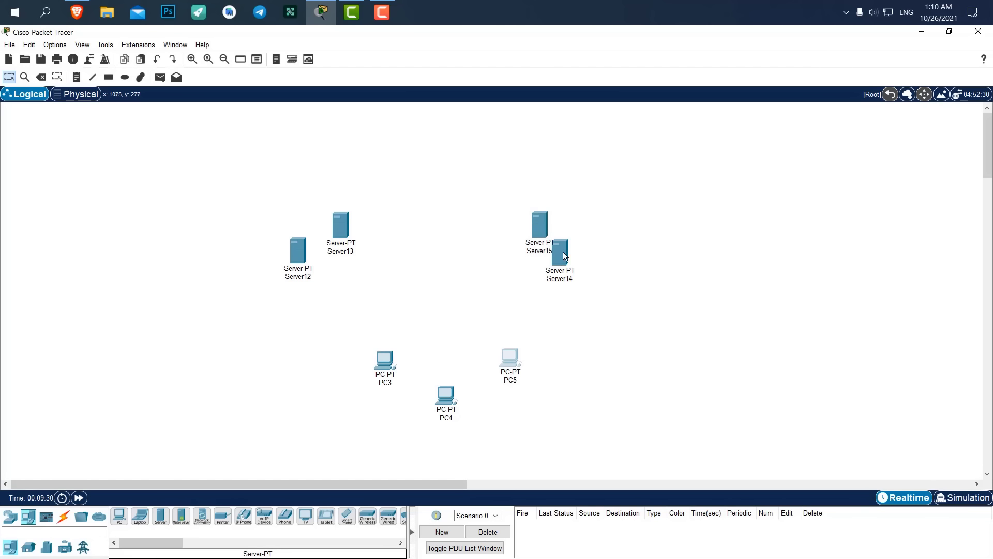
drag(535, 218, 522, 213)
Nudge Server14 and Server15, then shift all four servers slightly right.
drag(647, 191, 519, 292)
drag(525, 225, 530, 228)
click(603, 209)
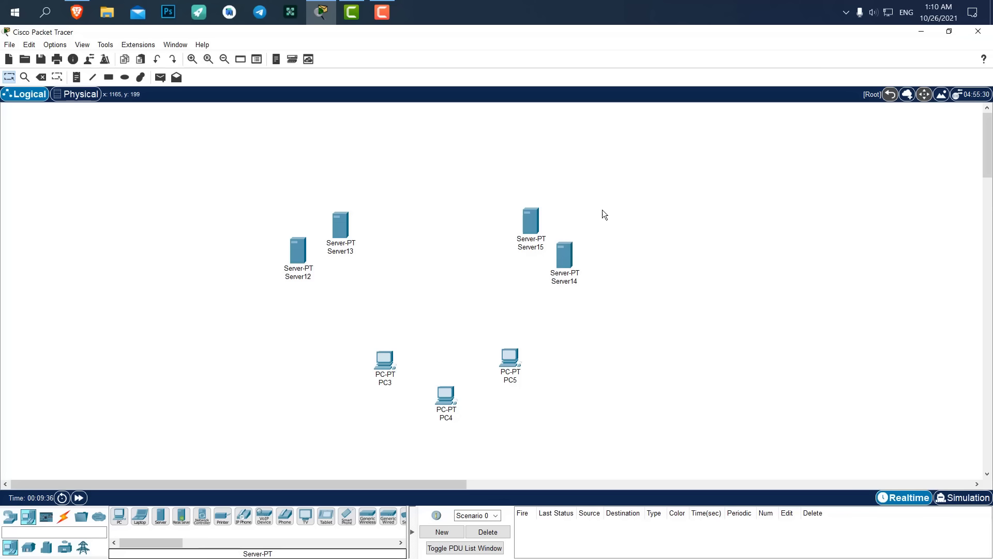
drag(652, 182, 259, 328)
drag(340, 231, 349, 225)
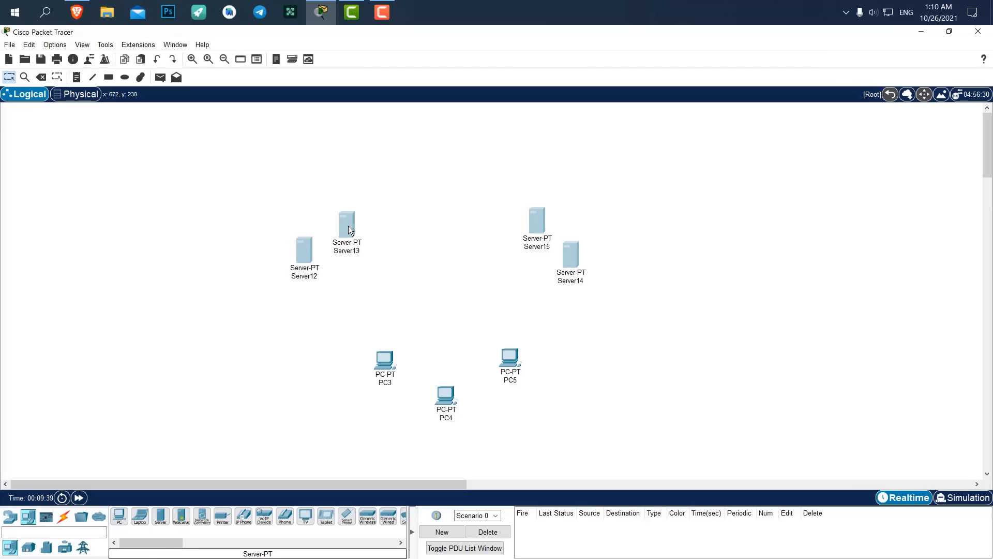
click(392, 222)
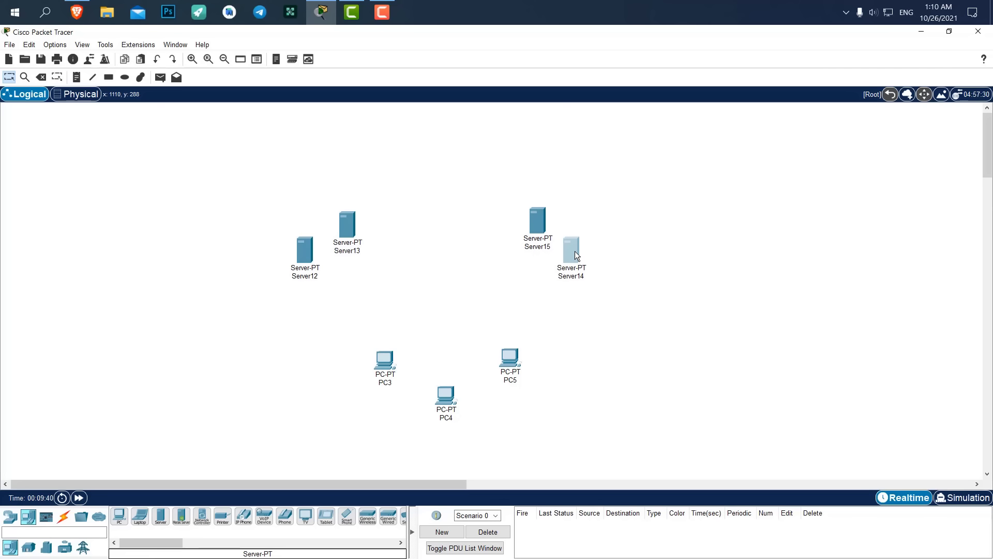
click(603, 251)
Add a 2960 switch, Switch1, in the middle of the canvas.
click(11, 516)
click(27, 548)
click(119, 517)
click(444, 298)
Cable Server12–Server15 and PC3–PC5 to Switch1 with automatic connections.
click(63, 517)
click(119, 516)
click(305, 254)
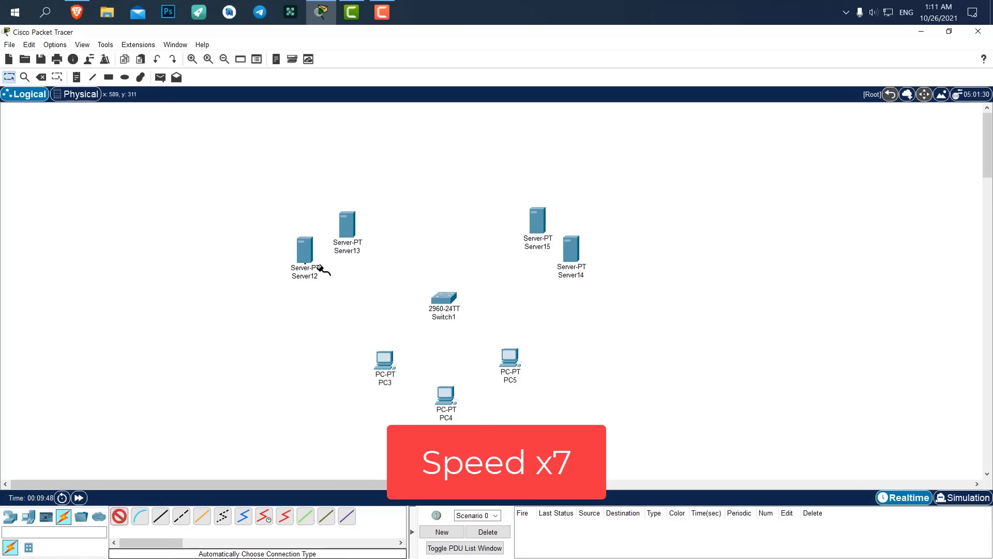
click(444, 298)
ctrl+click(119, 516)
click(347, 228)
click(444, 298)
click(536, 230)
click(444, 298)
click(571, 256)
click(444, 298)
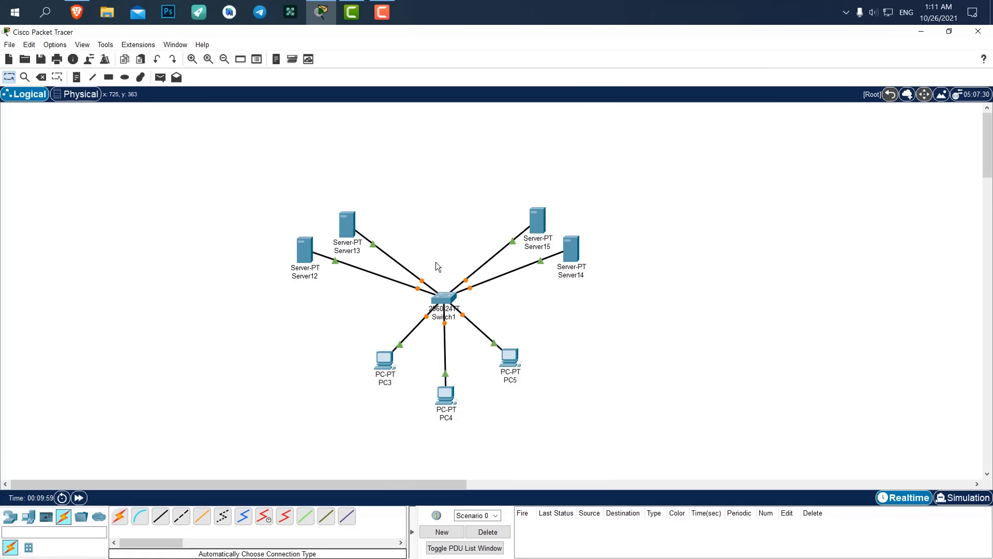
Nudge Server13 slightly up and tidy the server positions.
drag(345, 225, 346, 221)
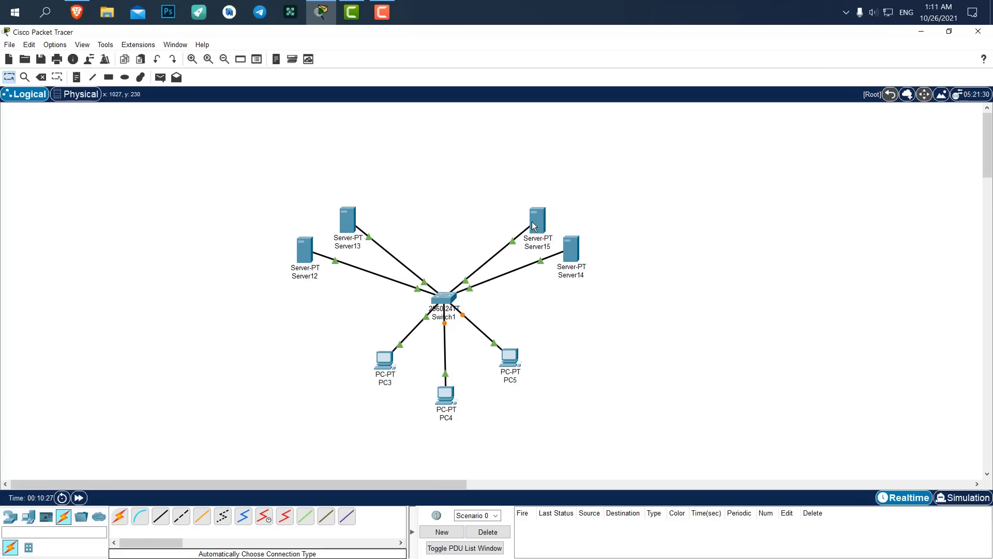
drag(586, 170, 506, 293)
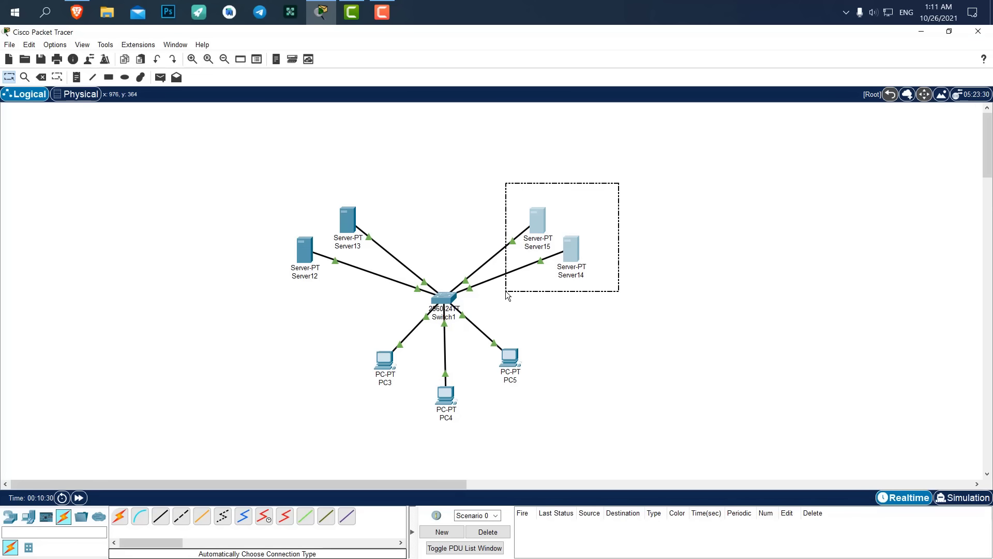
click(602, 173)
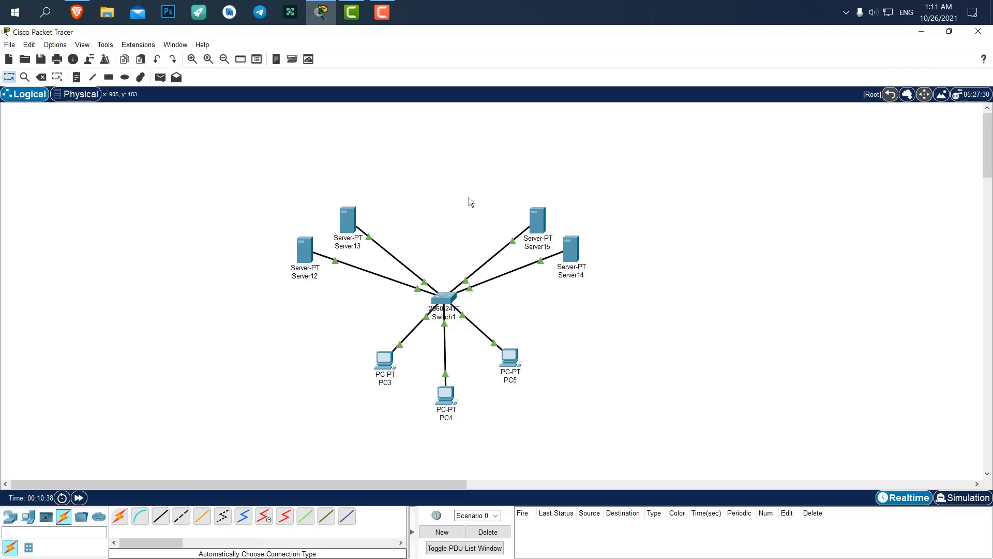
drag(378, 195, 339, 238)
drag(280, 314, 320, 220)
click(319, 178)
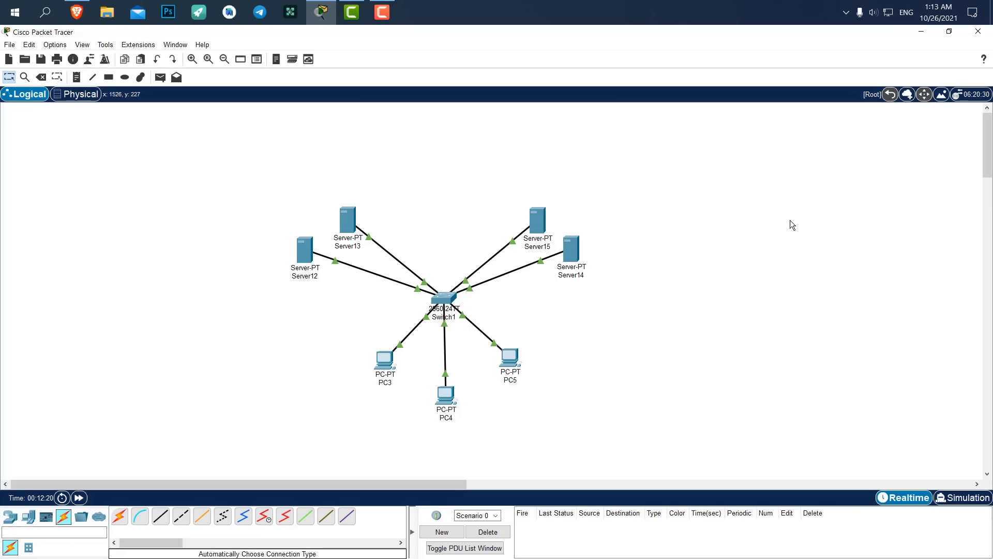
Add a note reading 'google.com' above '192.168.1.1' and move it to the canvas's top-left.
click(75, 77)
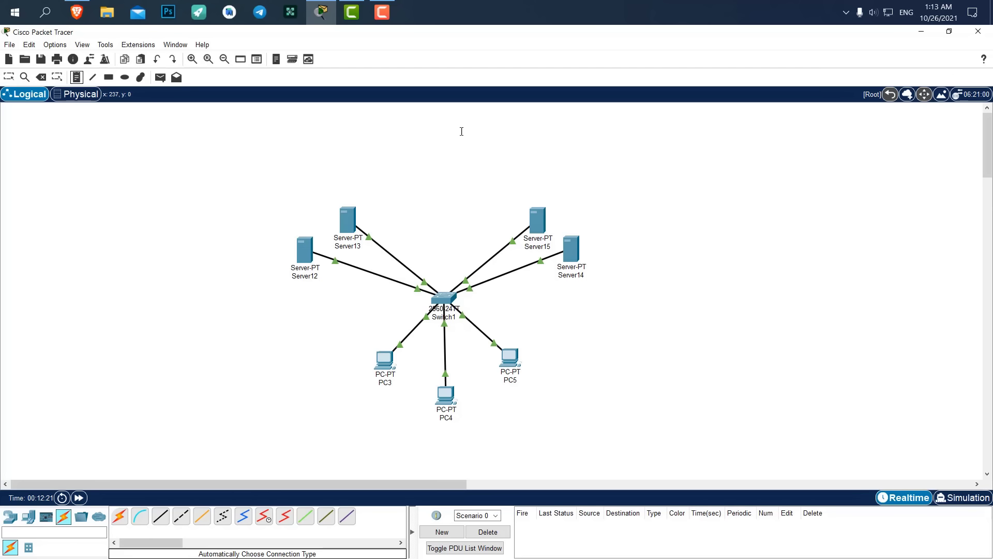
click(679, 178)
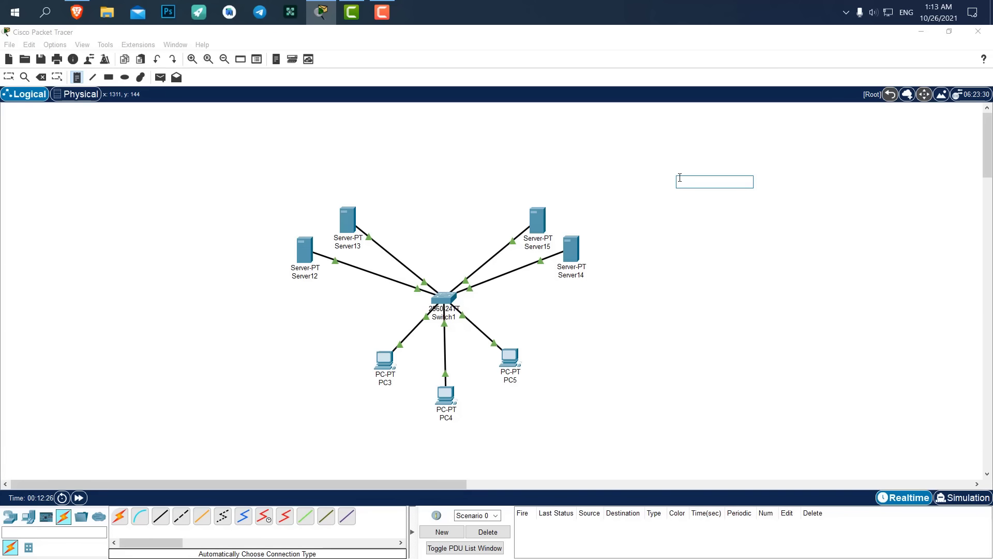
text(google.com)
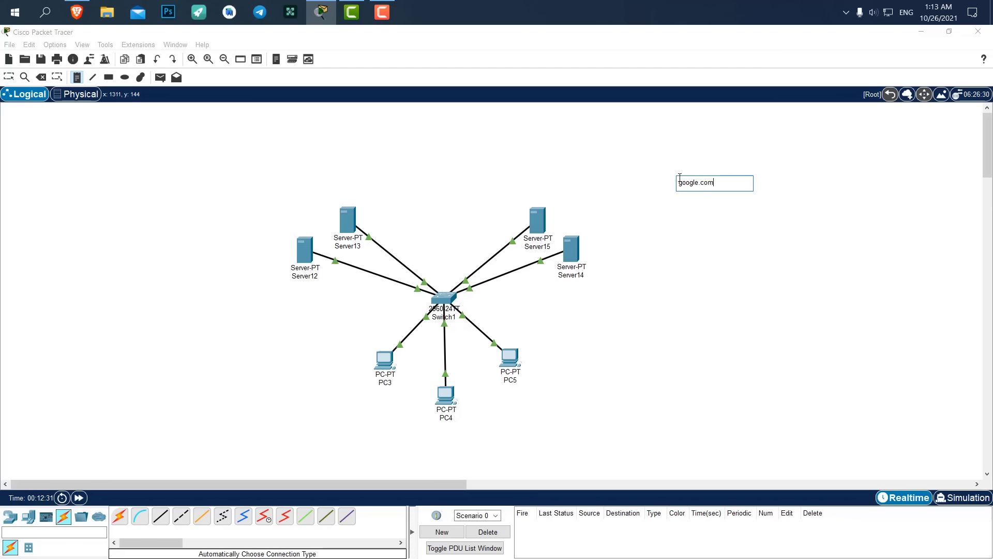
text(/192.168.1.1)
drag(718, 182, 714, 182)
key(Return)
click(758, 170)
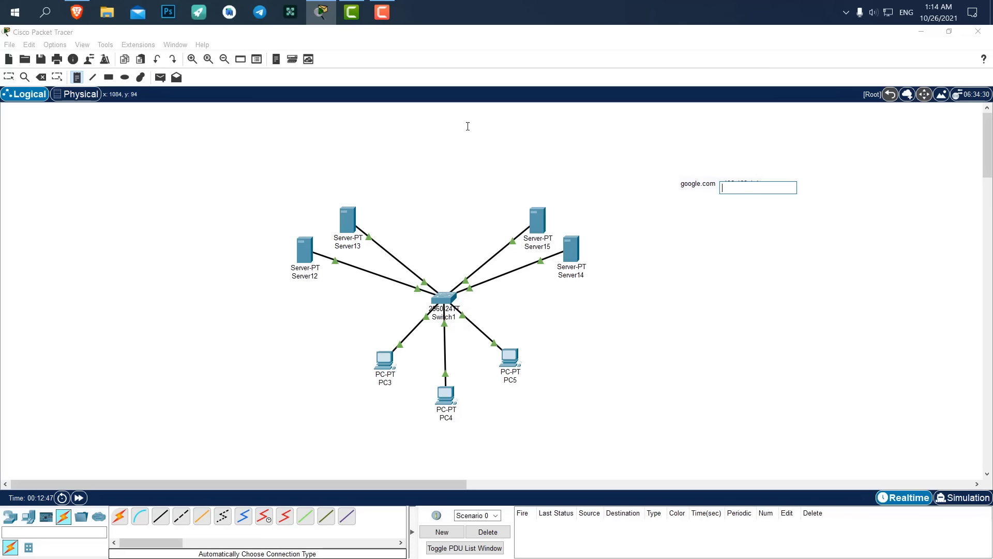
click(9, 77)
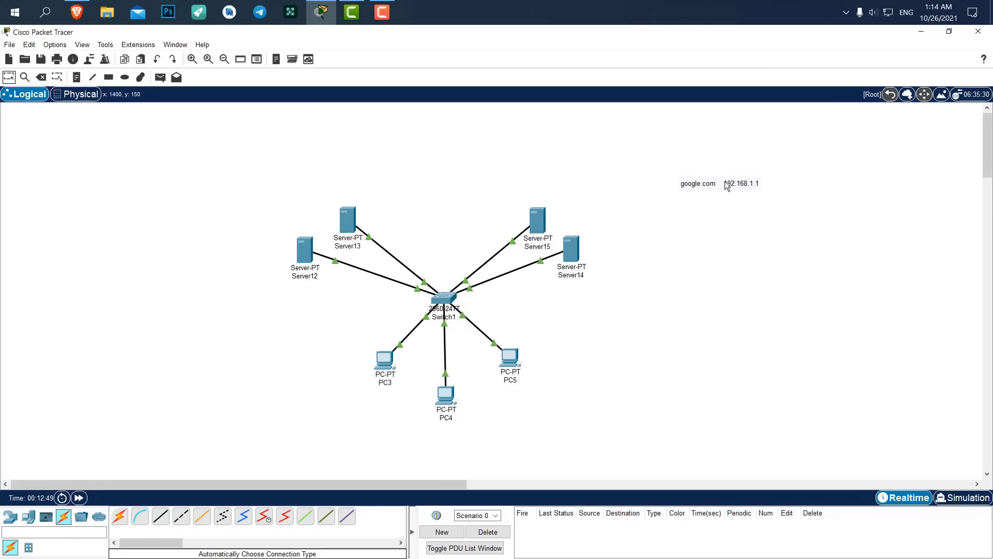
drag(725, 182, 60, 124)
click(180, 146)
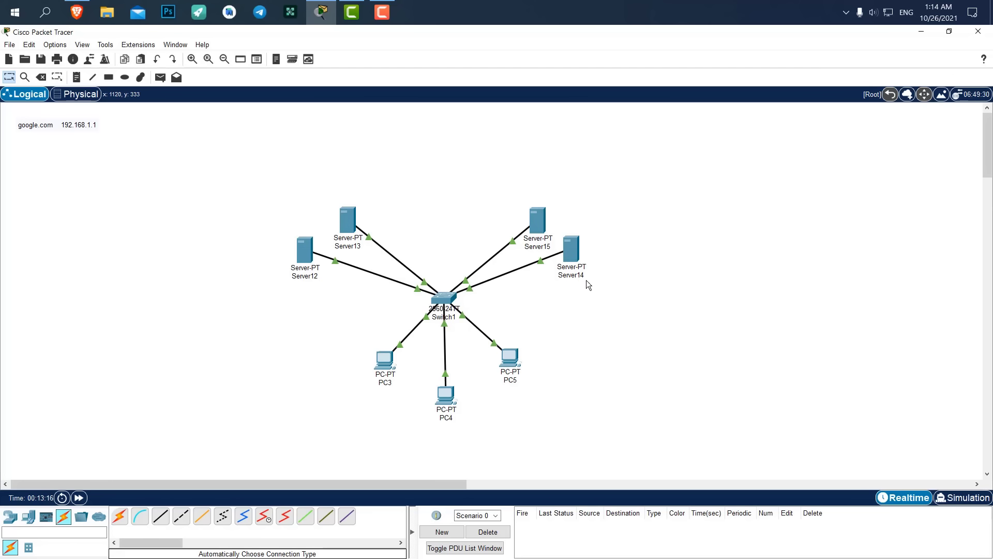
Rename Server12 to DHCP and Server13 to DNS.
click(304, 251)
click(376, 136)
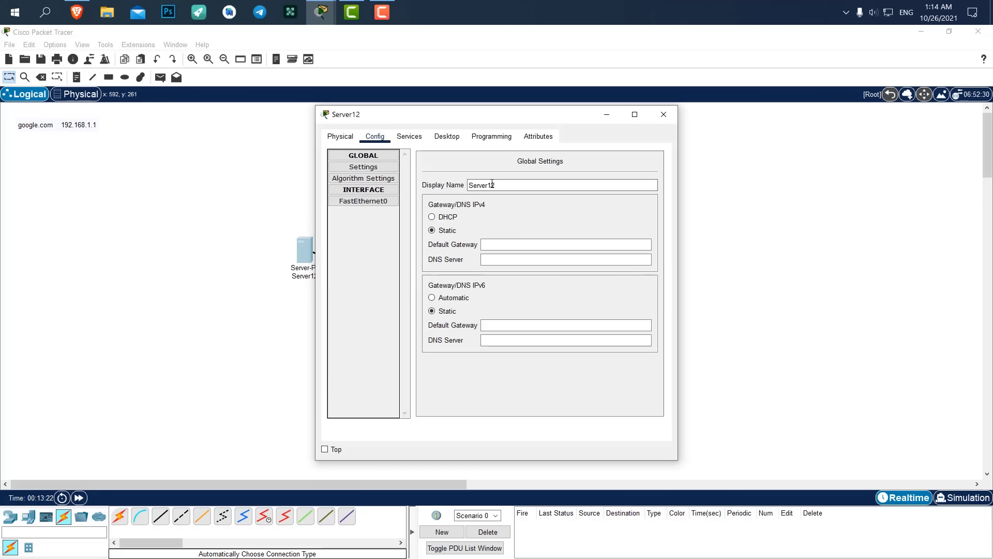
text(DHCP)
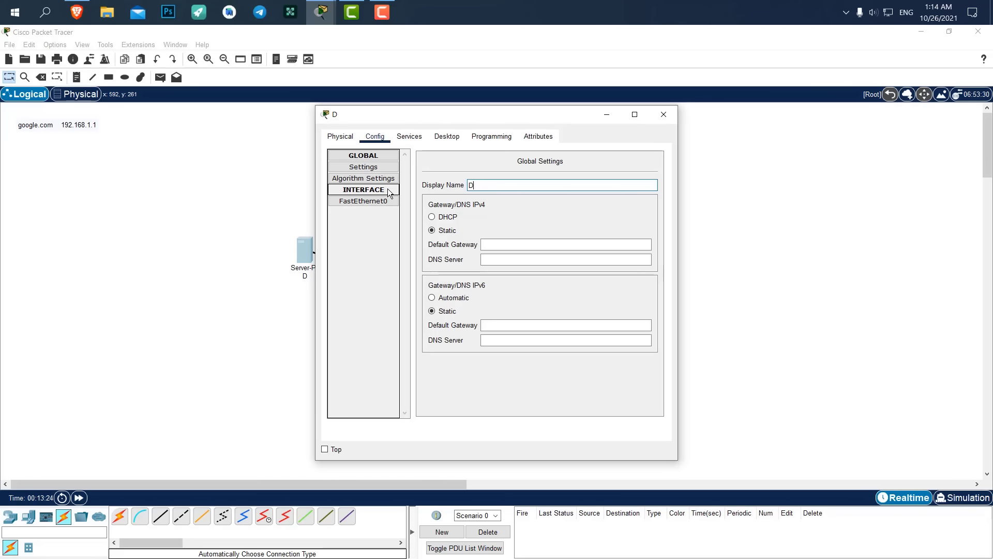
click(664, 114)
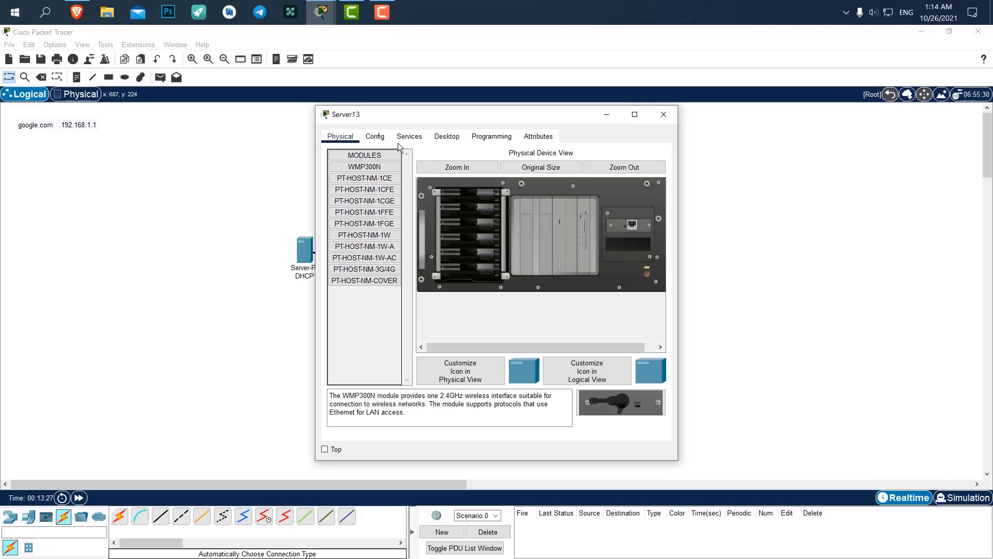
click(375, 136)
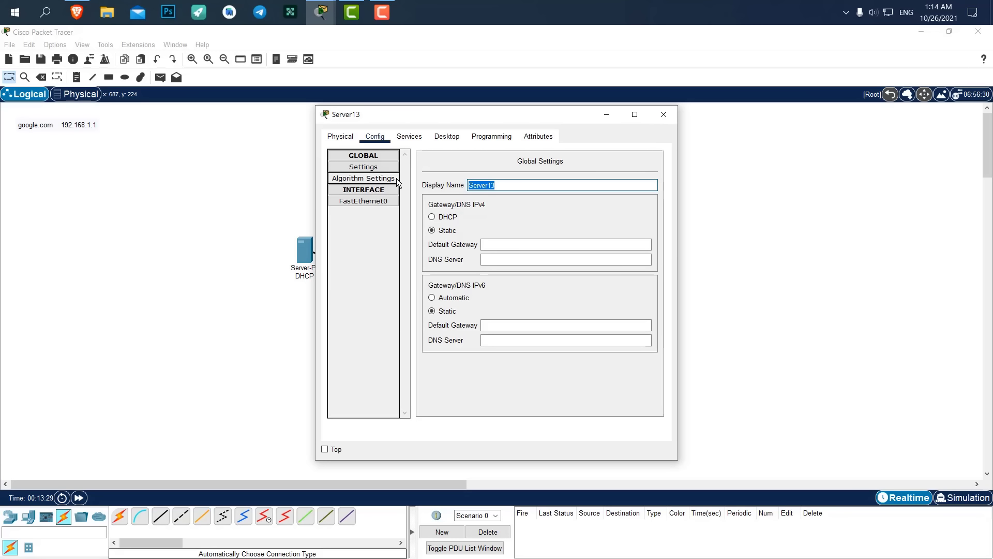
text(DNS)
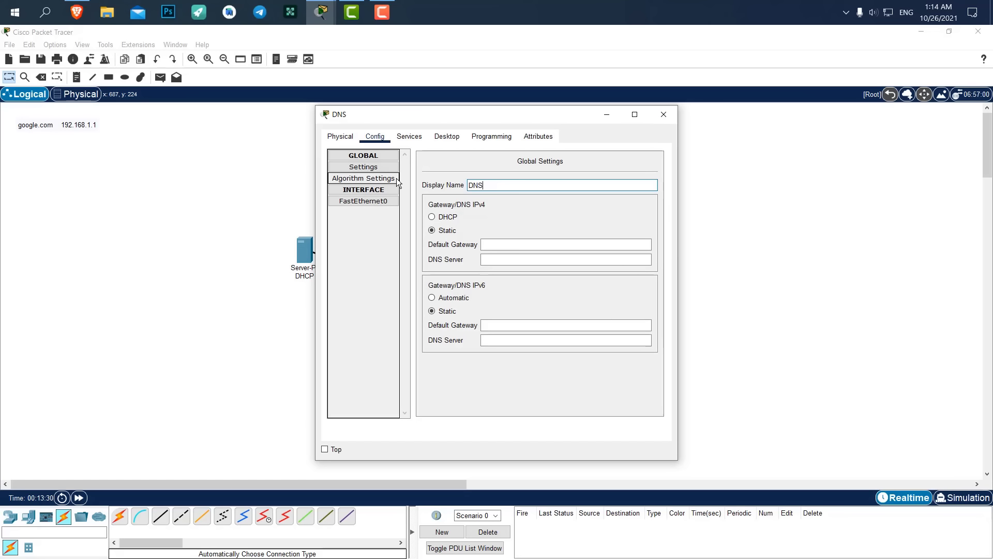
click(663, 113)
Rename Server15 to Google and Server14 to Yahoo.
click(539, 228)
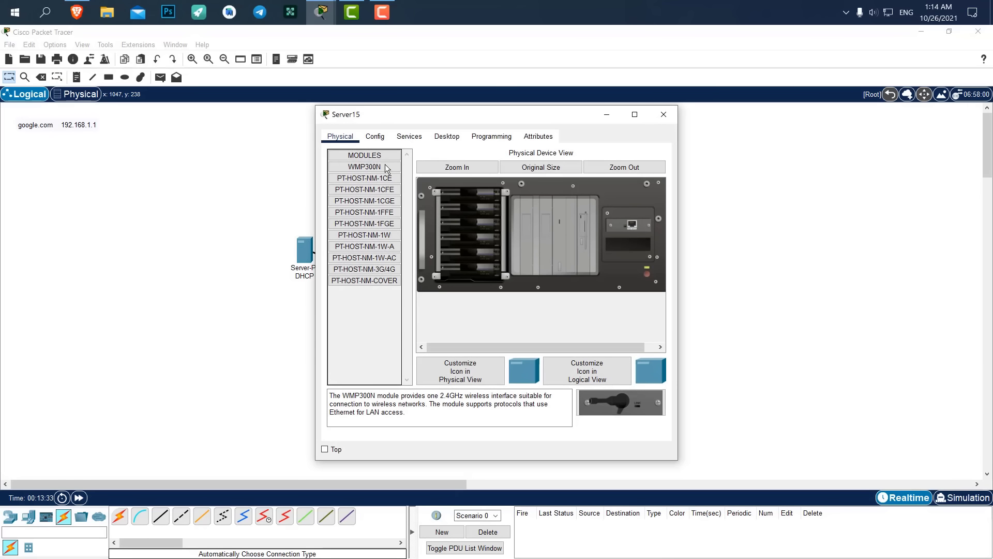
click(381, 137)
key(End)
text(Goo)
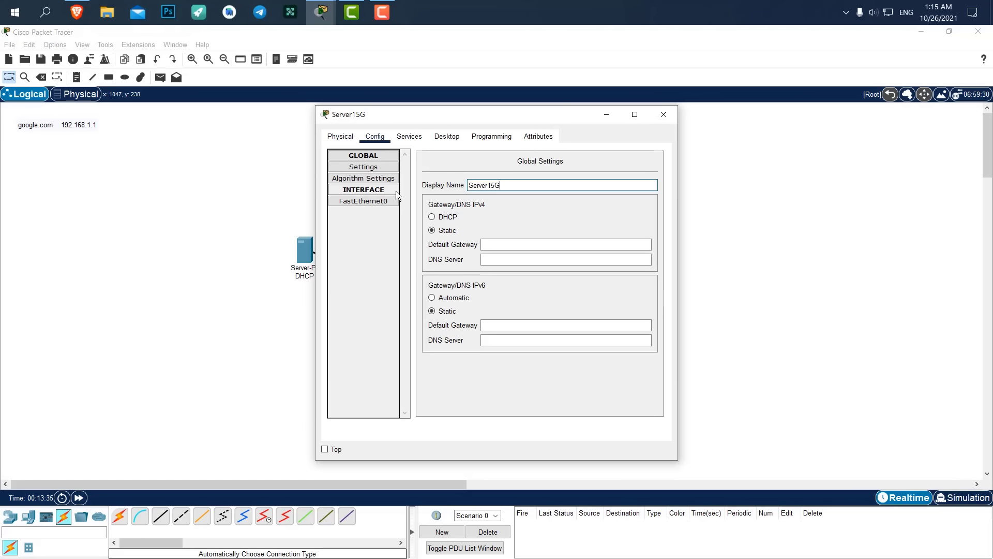
key(BackSpace)
key(BackSpace)
key(BackSpace)
key(BackSpace)
key(BackSpace)
key(BackSpace)
key(BackSpace)
key(BackSpace)
key(BackSpace)
key(BackSpace)
key(BackSpace)
text(Google)
click(664, 115)
click(571, 250)
click(376, 137)
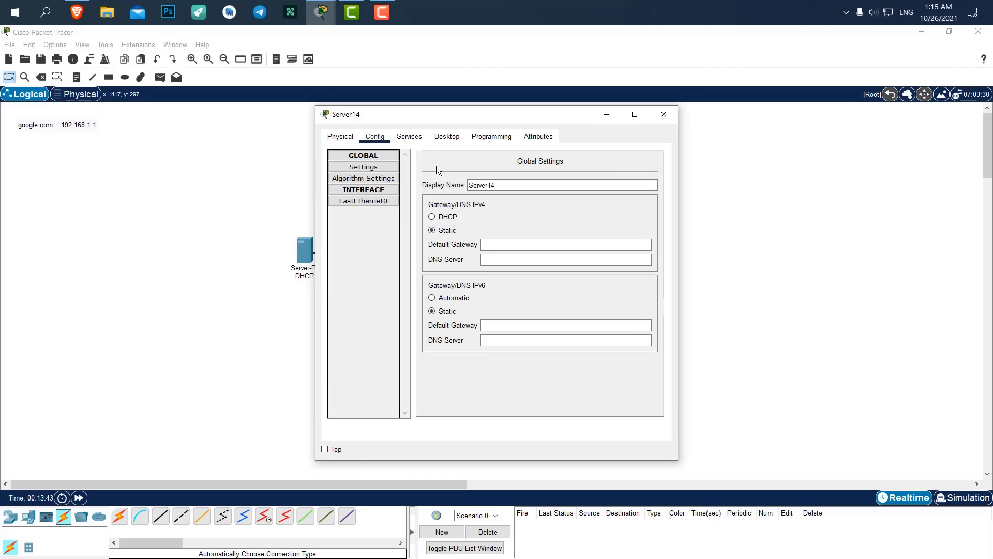
text(Y)
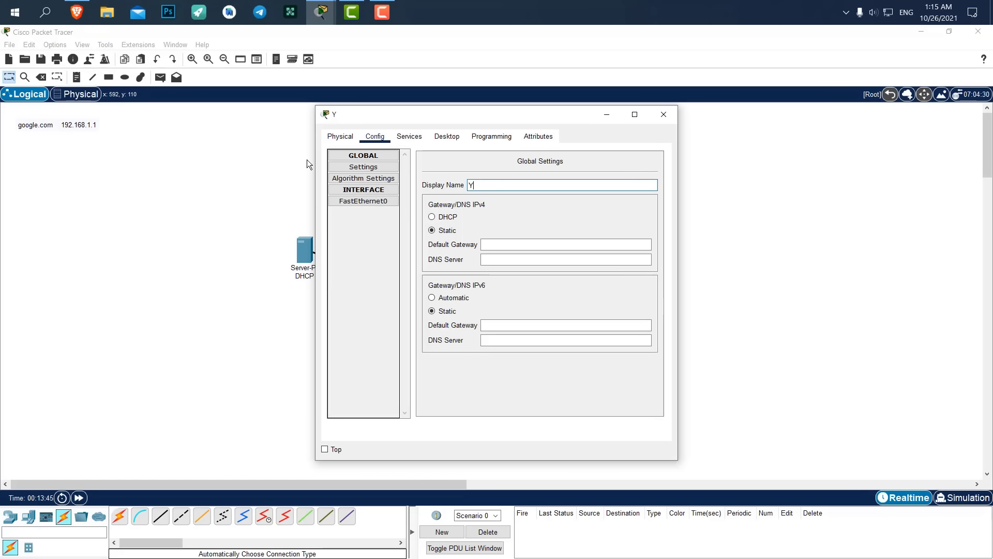
text(ahoo)
click(663, 114)
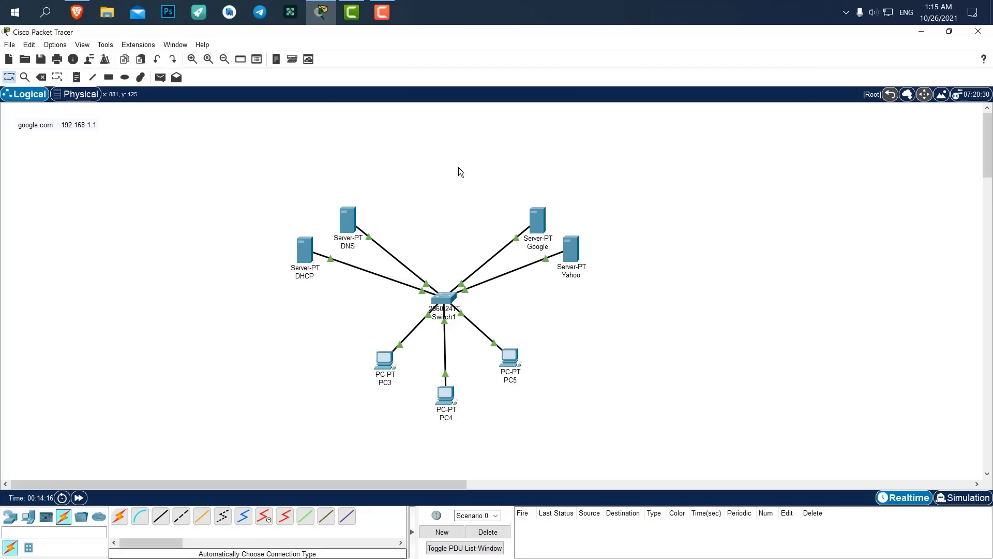
Give the Google server IPv4 address 192.168.1.1 with the default subnet mask.
click(534, 217)
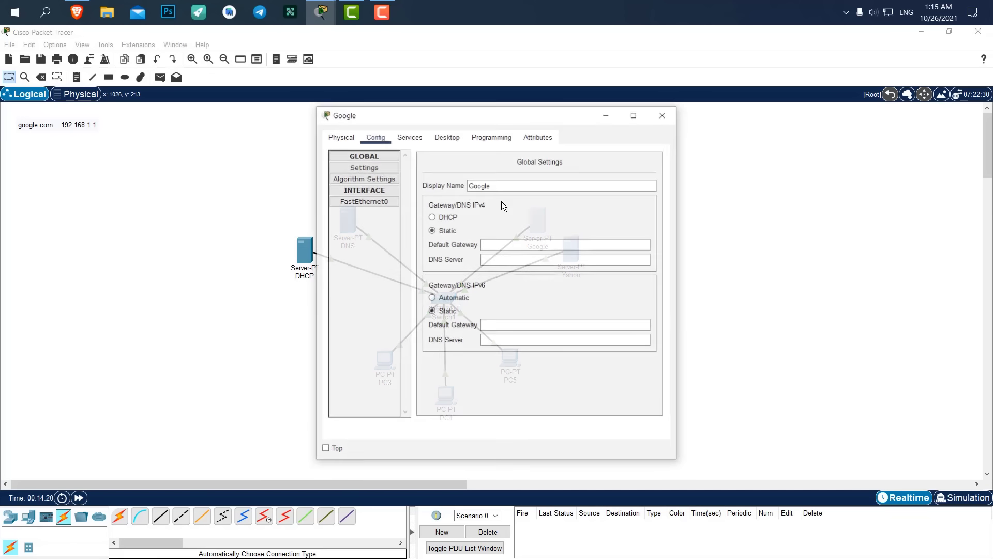
click(366, 166)
click(413, 133)
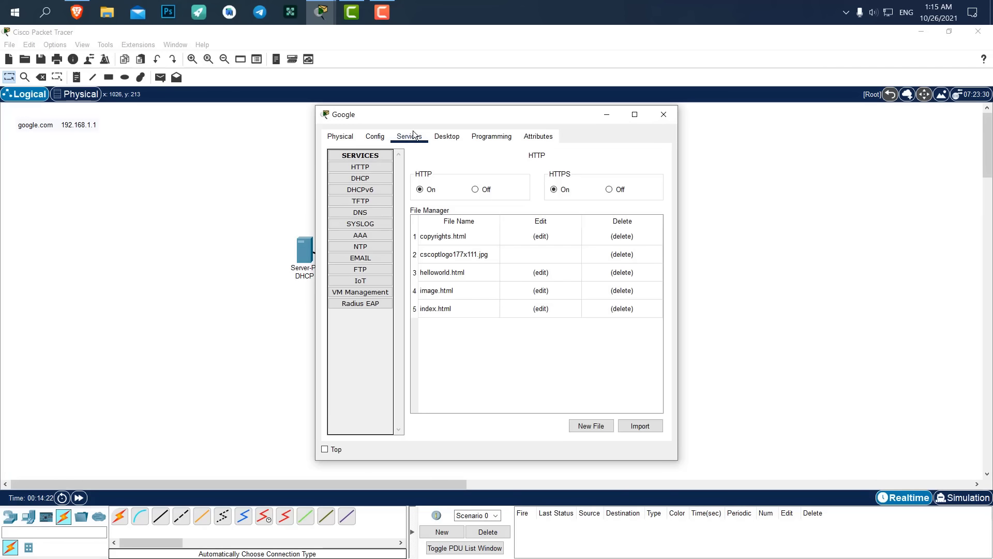
click(444, 141)
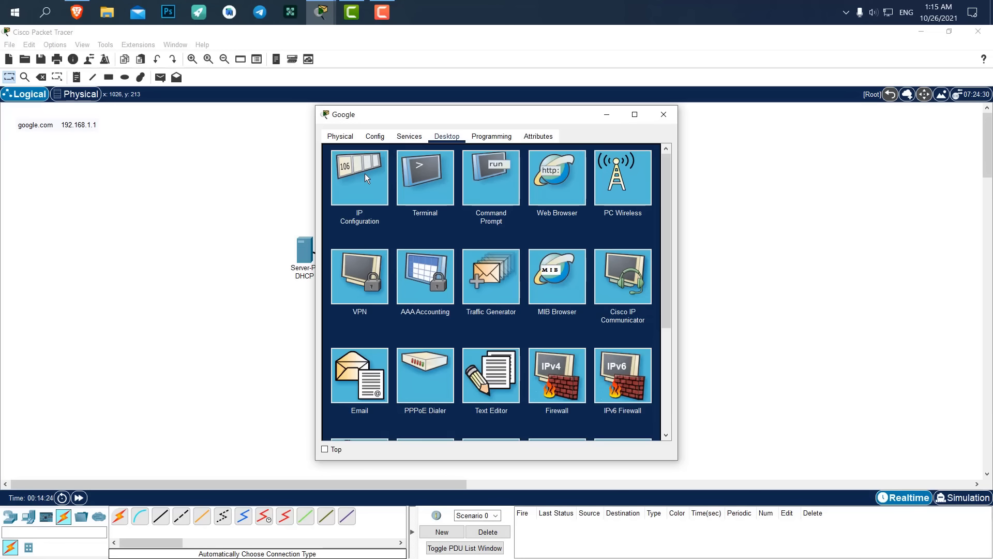
click(364, 176)
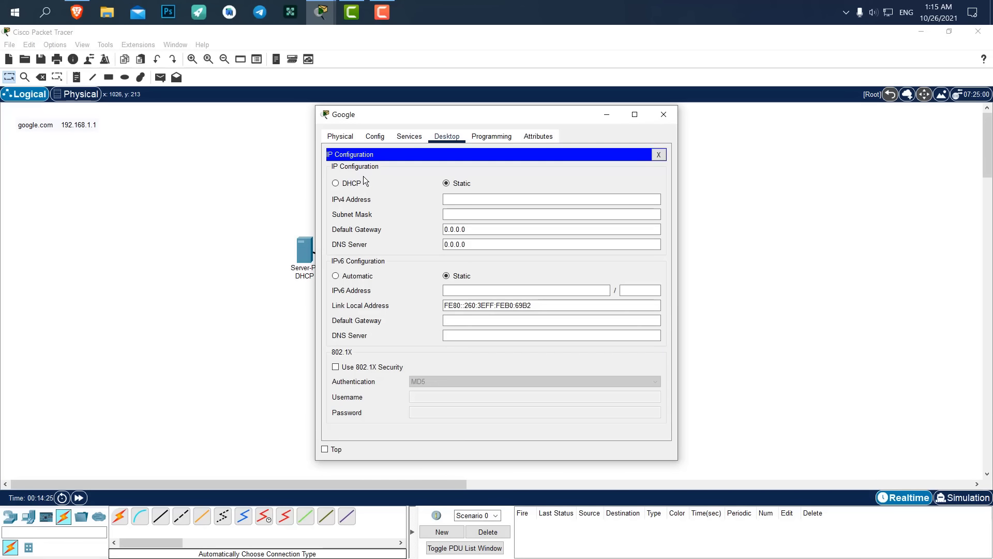
click(458, 194)
text(192)
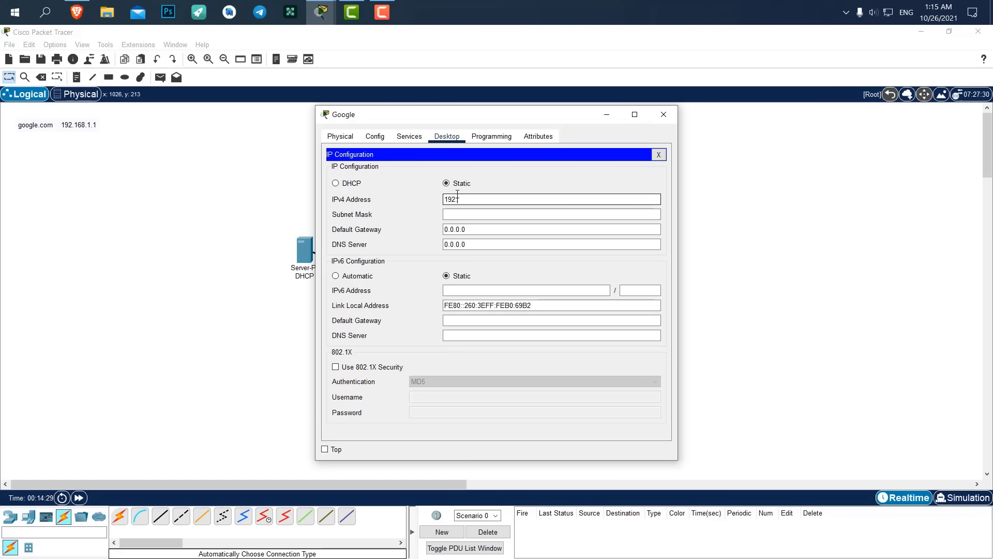
text(.168.1.1)
key(Tab)
key(shift+Tab)
key(ctrl+c)
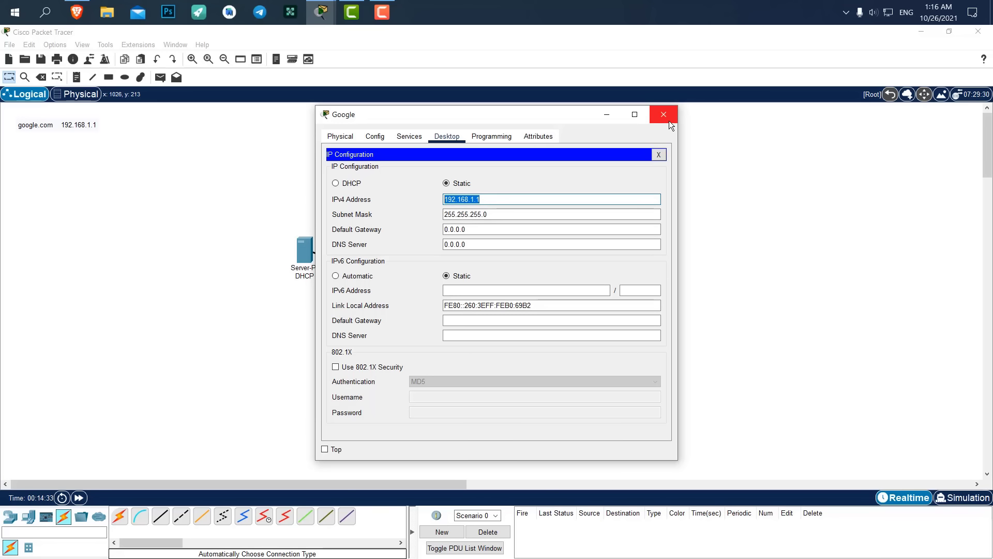
click(664, 115)
Give the Yahoo server IPv4 address 192.168.1.2.
click(575, 250)
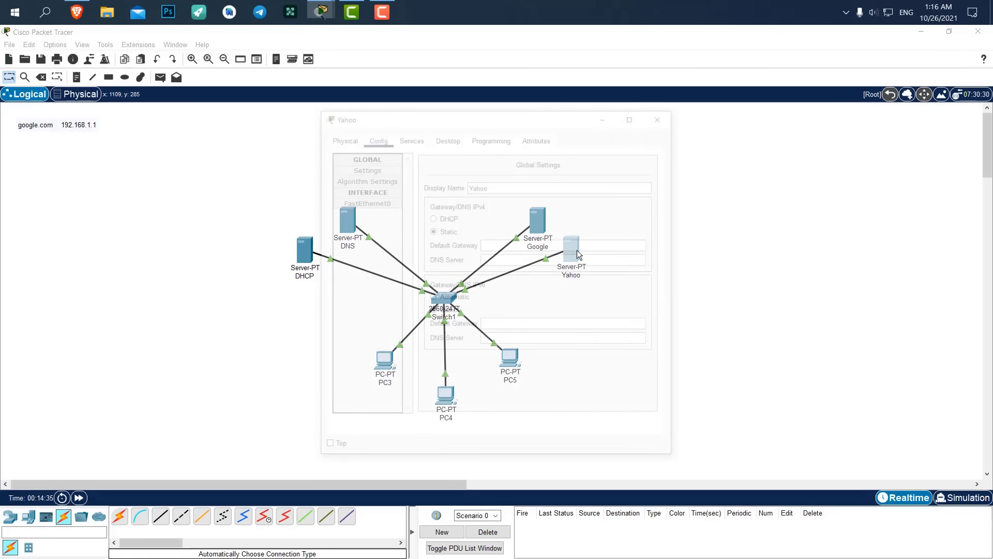
click(409, 136)
click(447, 136)
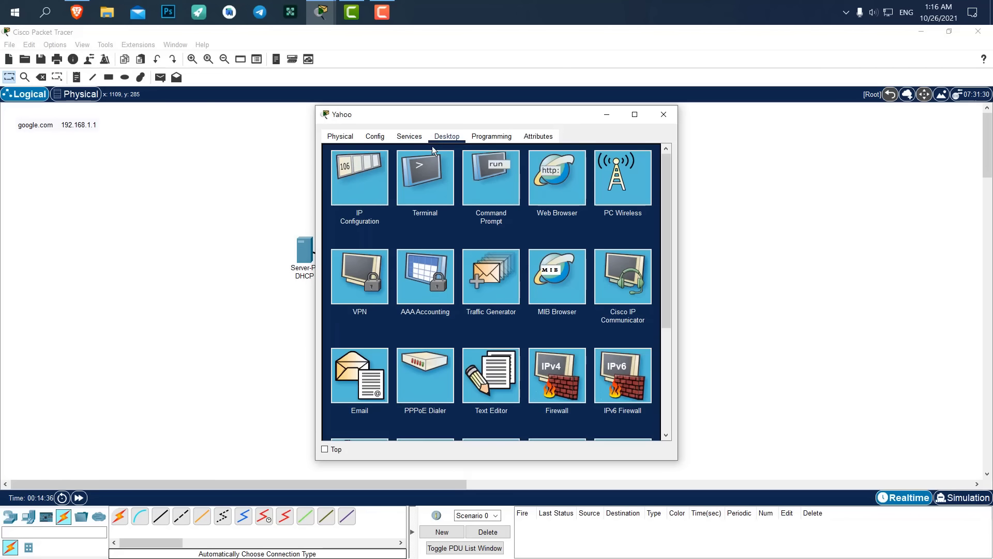
click(358, 179)
click(493, 199)
key(ctrl+v)
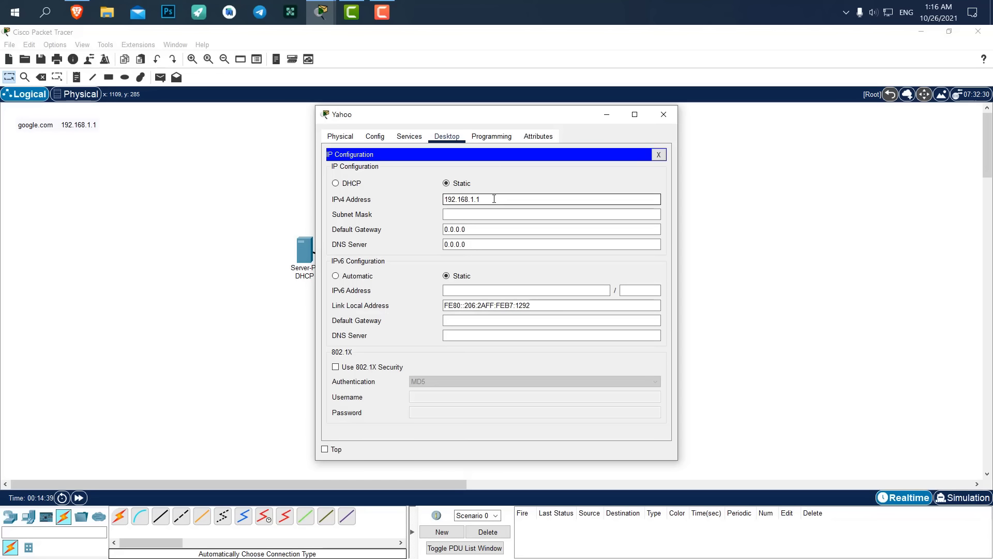
key(BackSpace)
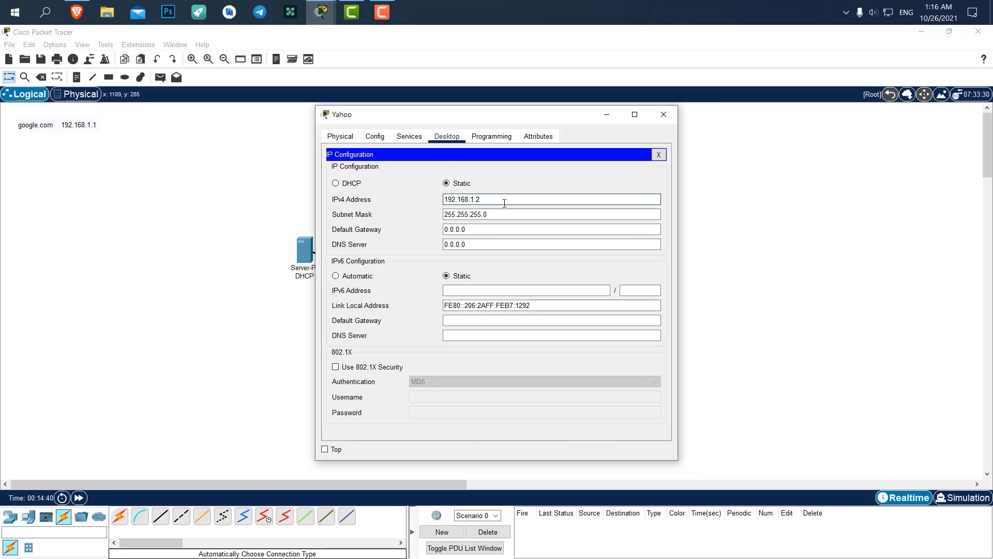
text(2)
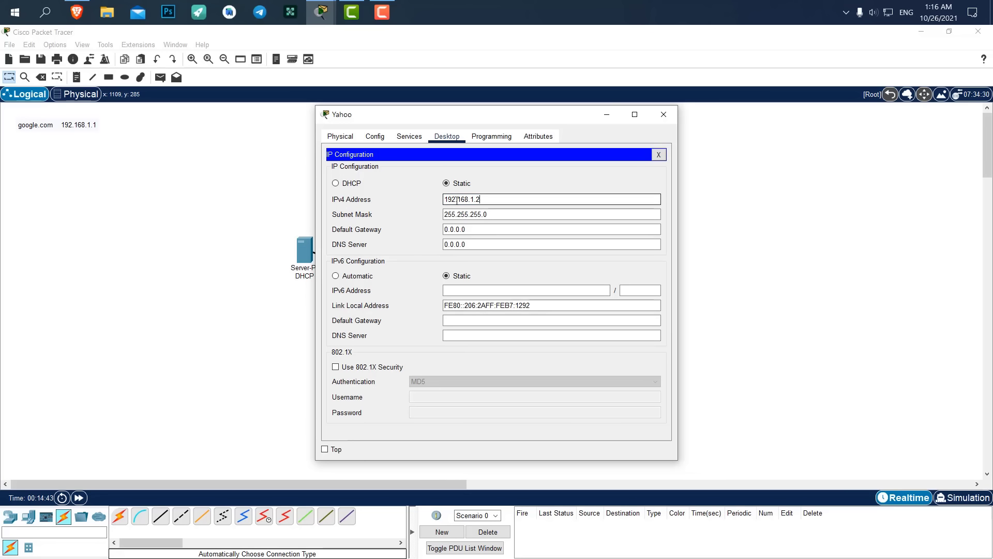
click(664, 115)
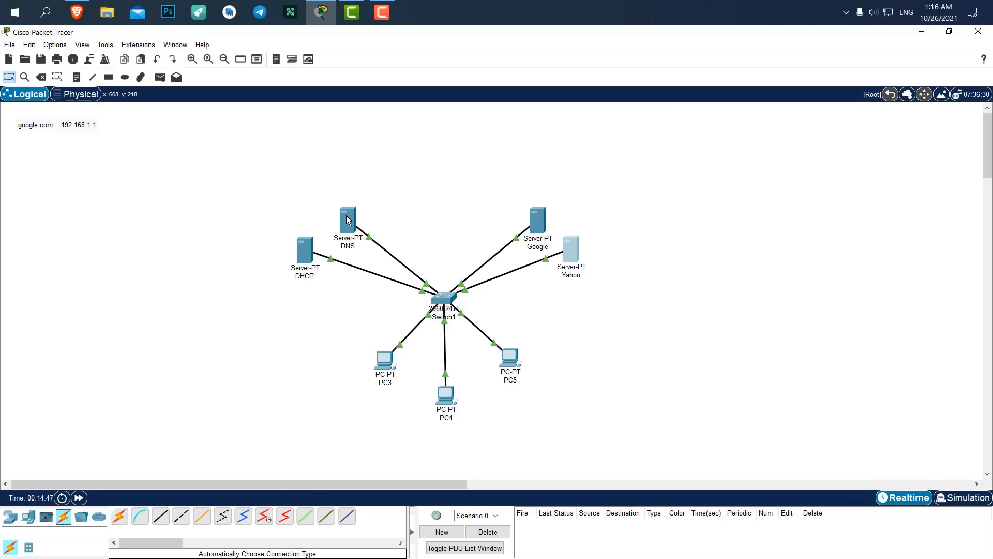
Give the DHCP server IPv4 address 192.168.1.3.
click(303, 248)
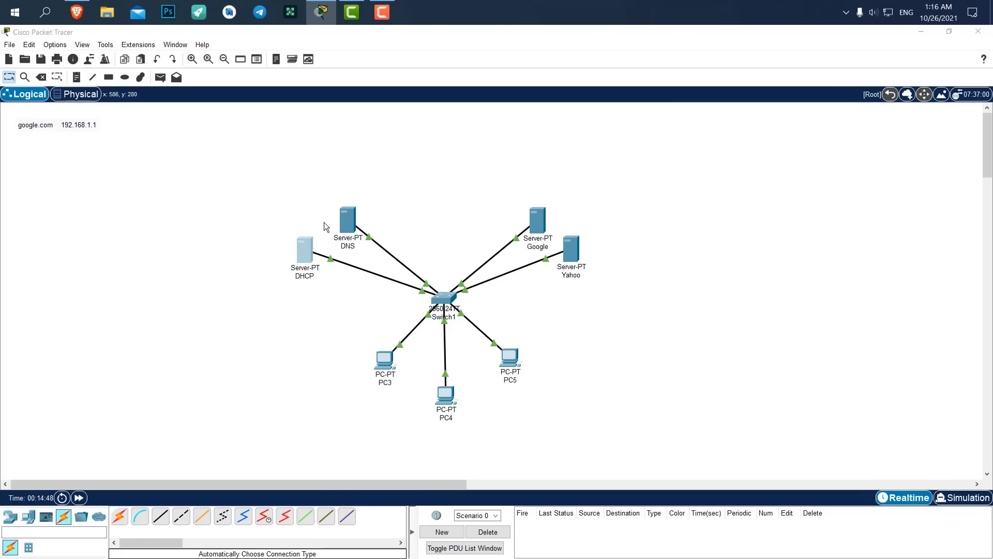
click(364, 137)
click(415, 138)
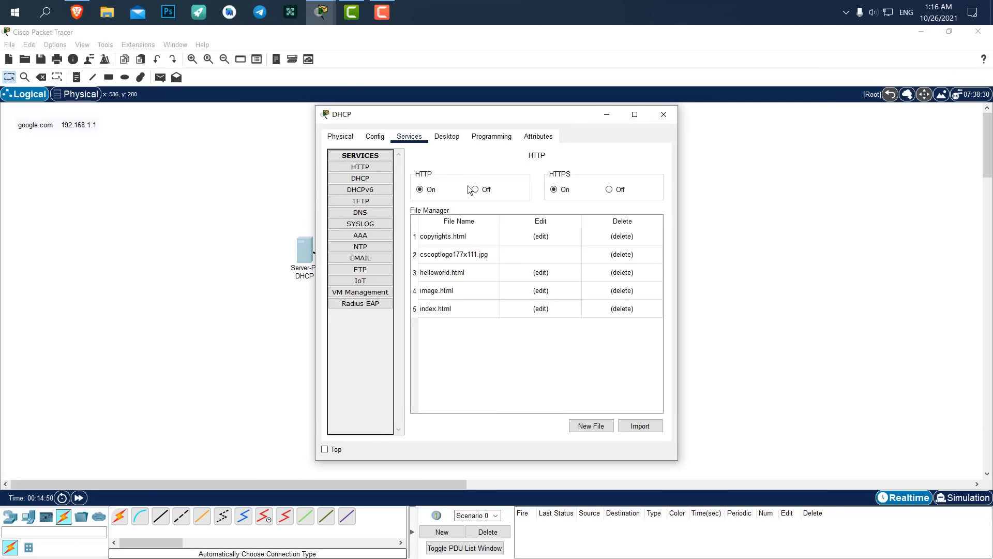
click(381, 139)
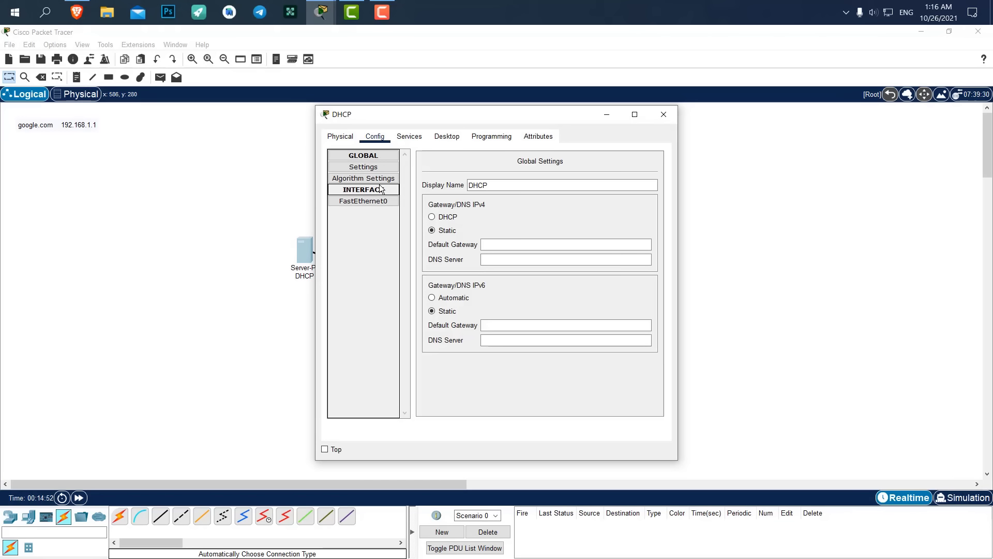
click(447, 136)
click(377, 175)
click(524, 198)
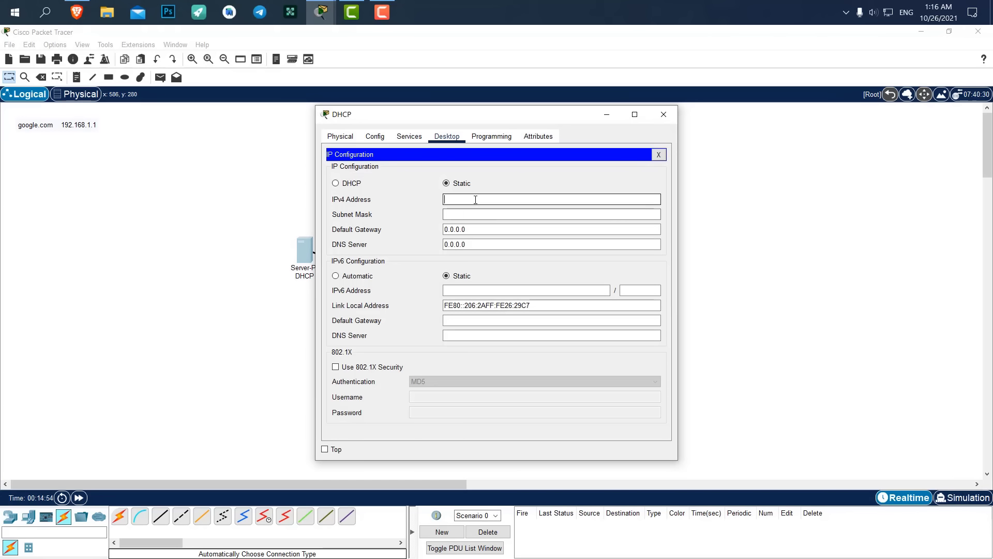
text(192.168.1.1)
key(BackSpace)
text(3)
click(658, 118)
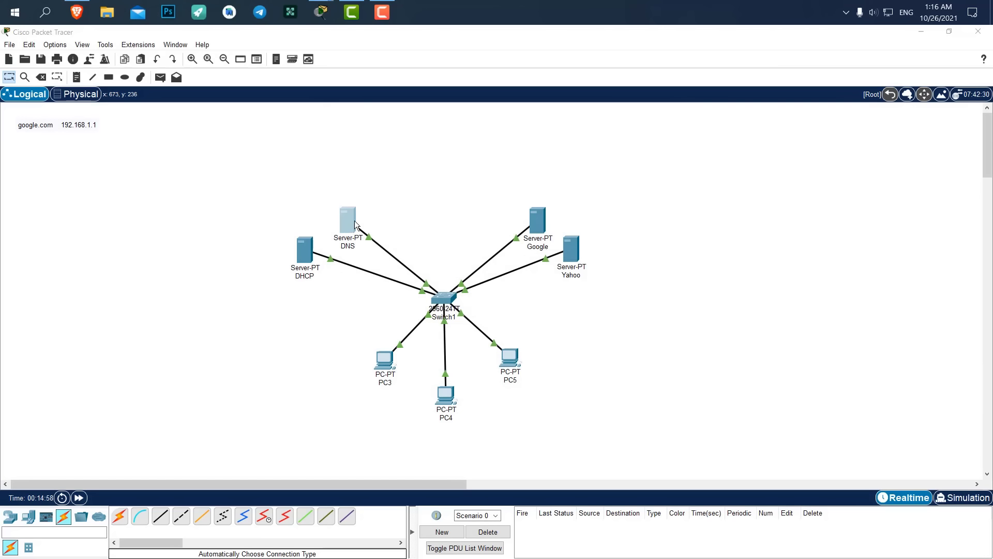
Give the DNS server IPv4 address 192.168.1.4 and close its window.
click(355, 220)
click(444, 137)
click(382, 179)
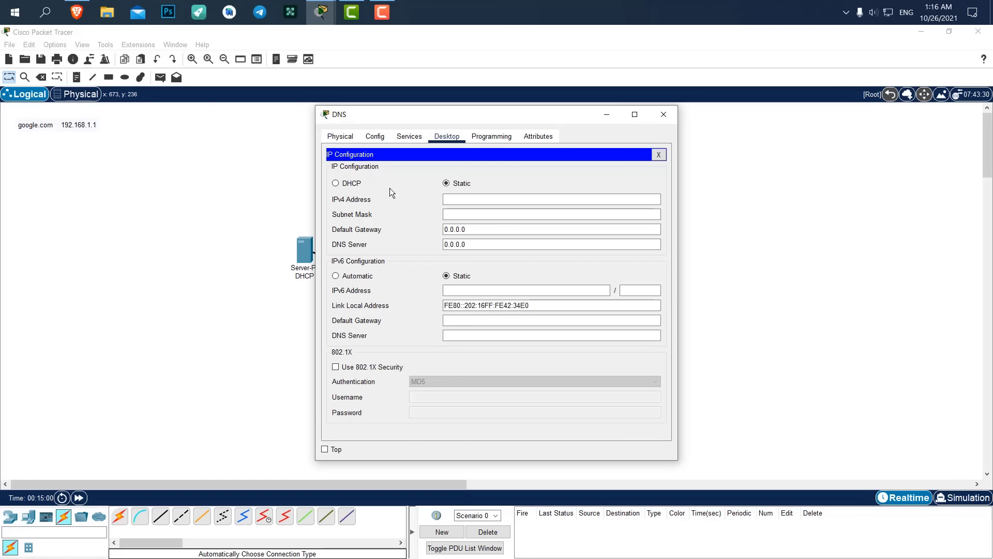
click(453, 198)
text(192.168.1.1)
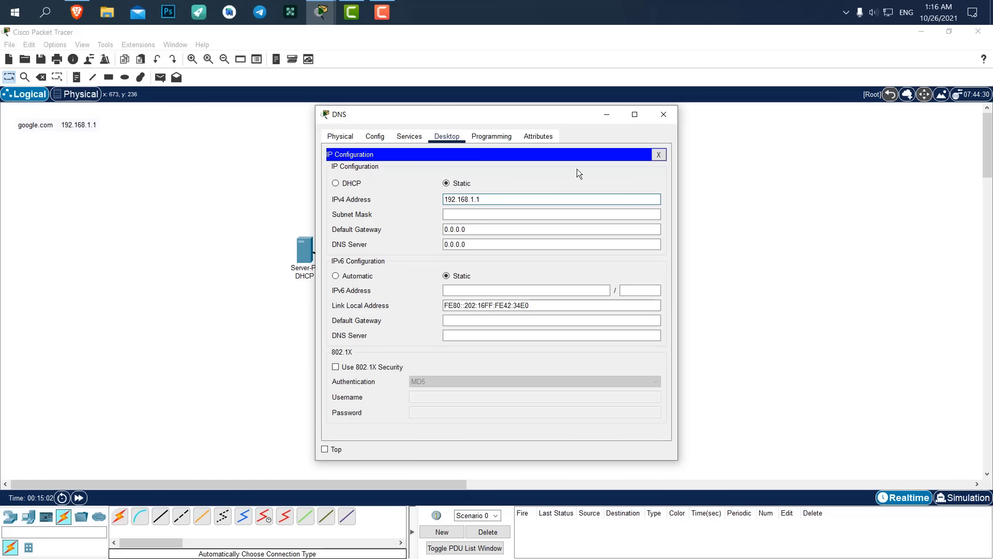
key(BackSpace)
text(4)
click(664, 117)
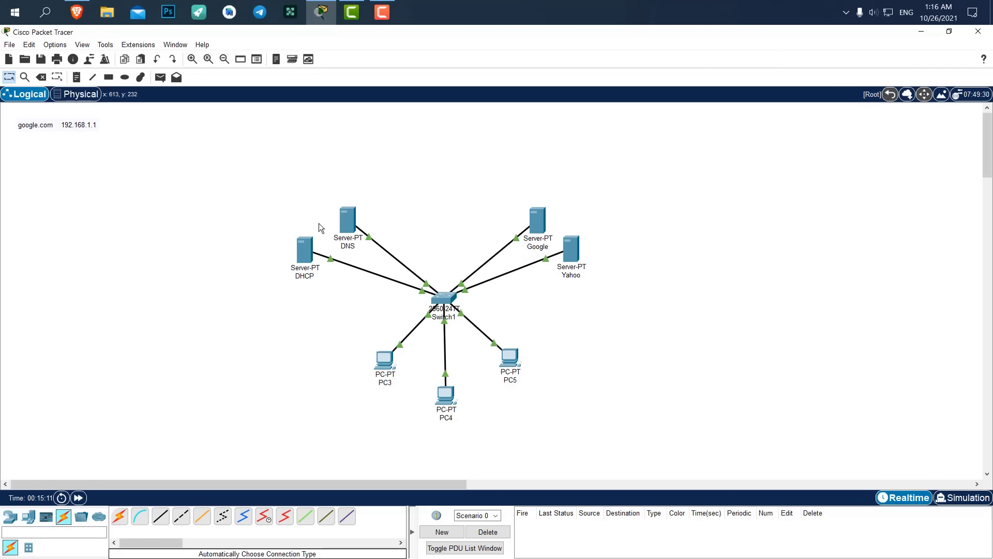
Open the DHCP server's services and turn off HTTP.
click(304, 242)
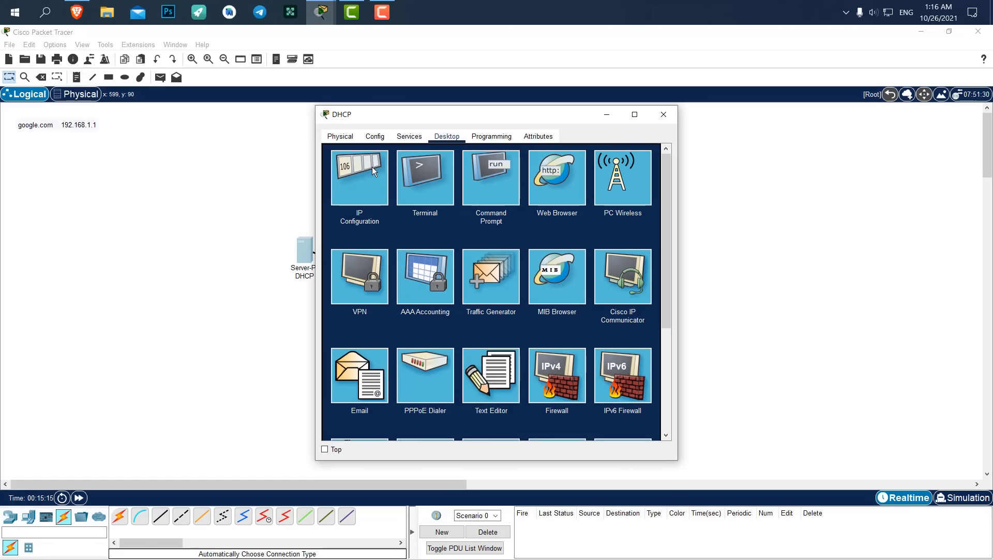
click(409, 138)
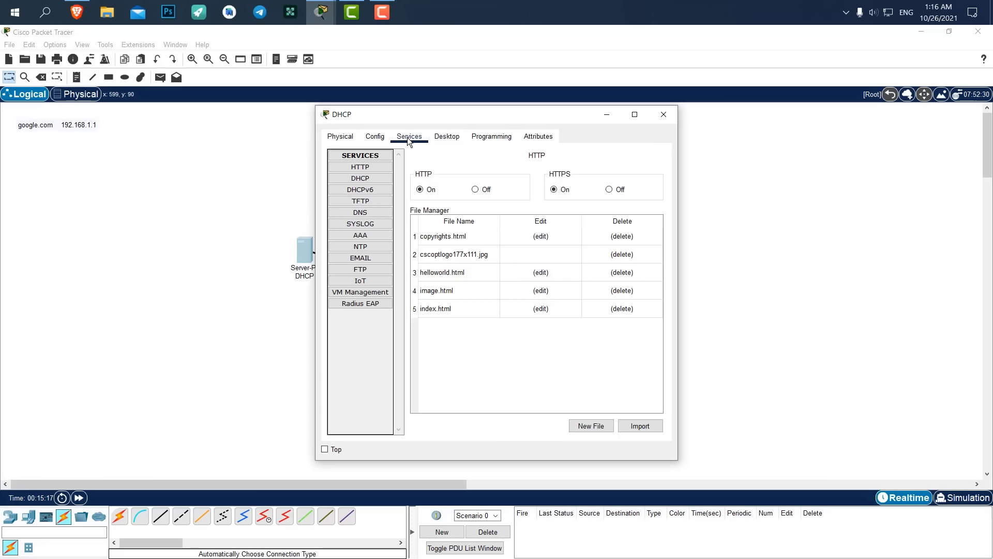
drag(397, 116, 671, 112)
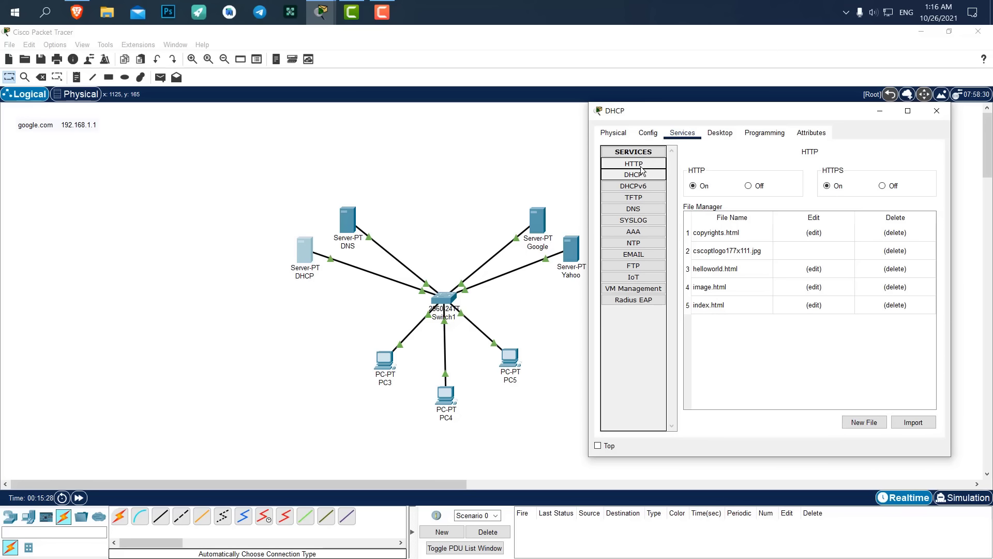
click(750, 185)
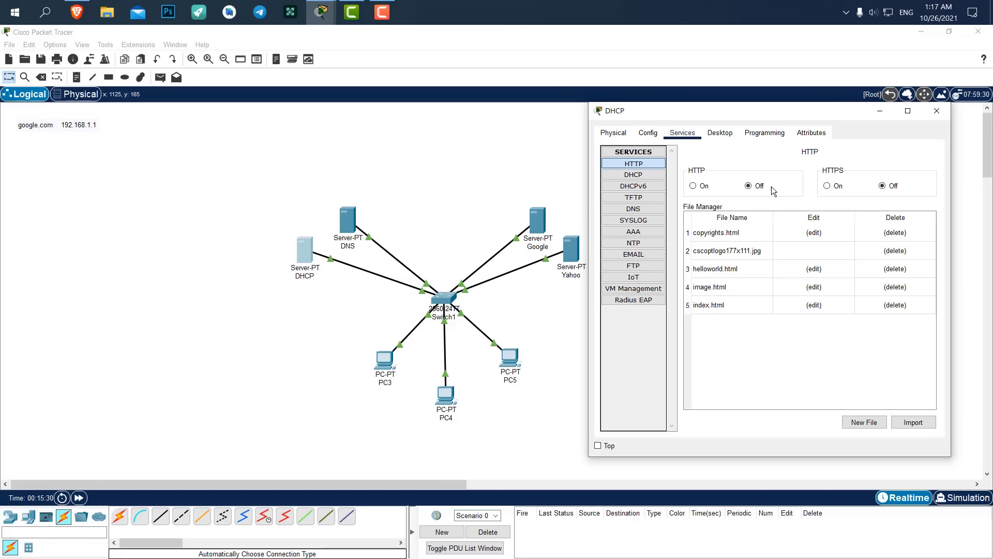
Turn off the DHCP server's SMTP email, FTP and VM Management services.
click(651, 186)
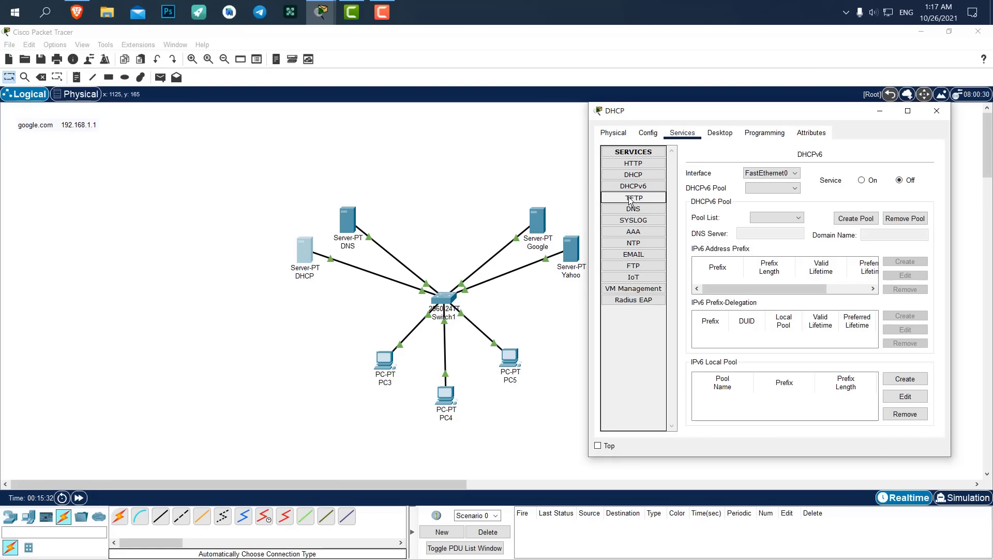
click(631, 197)
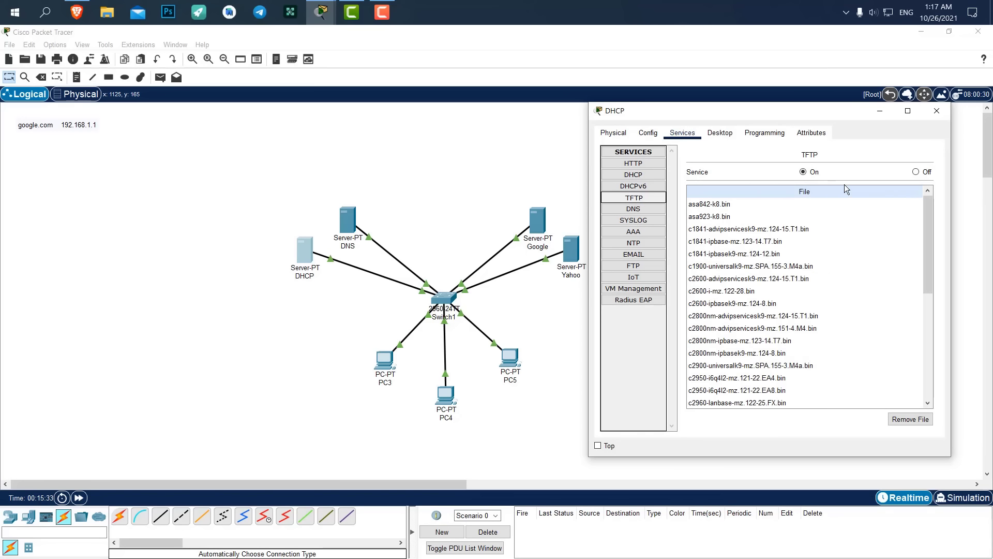
click(635, 208)
click(634, 221)
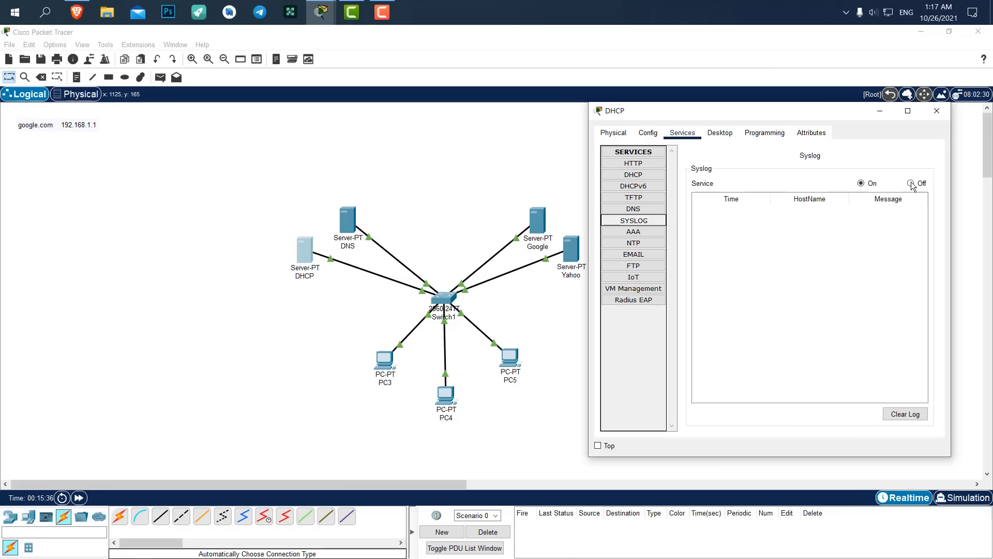
click(657, 233)
click(648, 254)
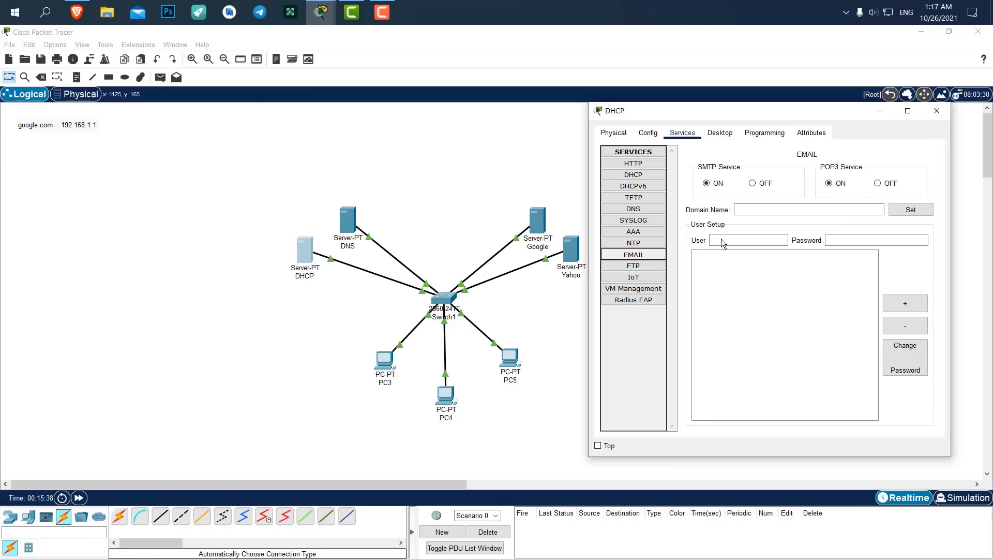
click(753, 183)
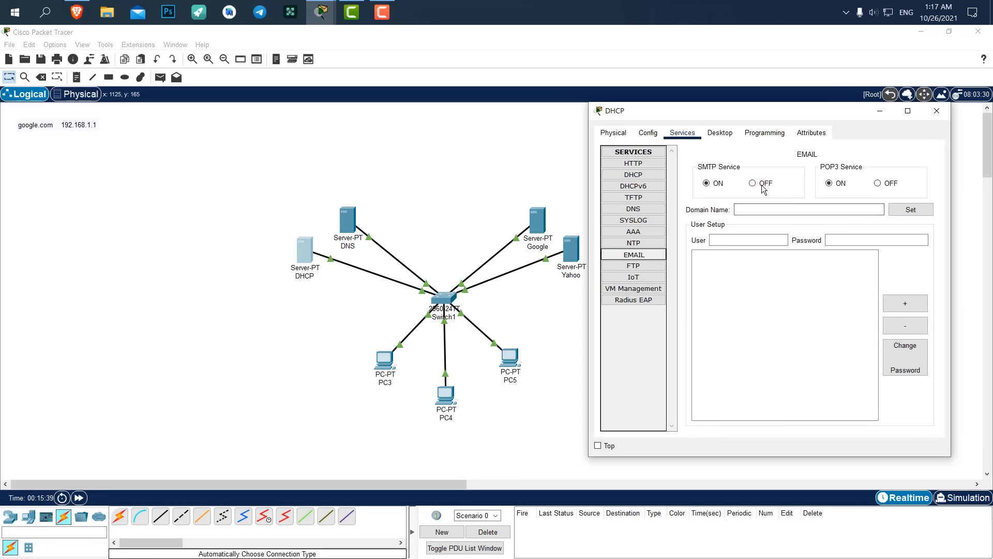
click(644, 266)
click(916, 173)
click(647, 277)
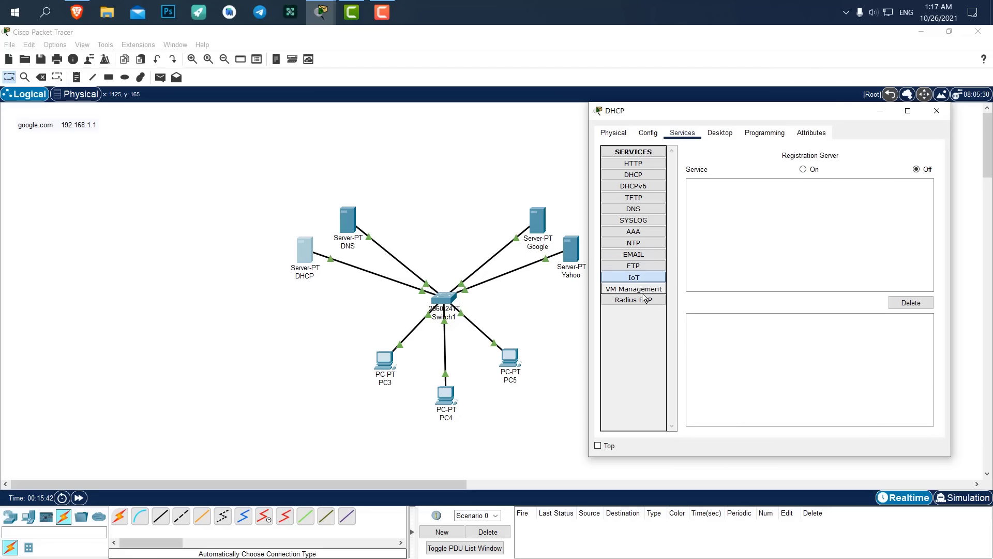
click(653, 289)
click(916, 169)
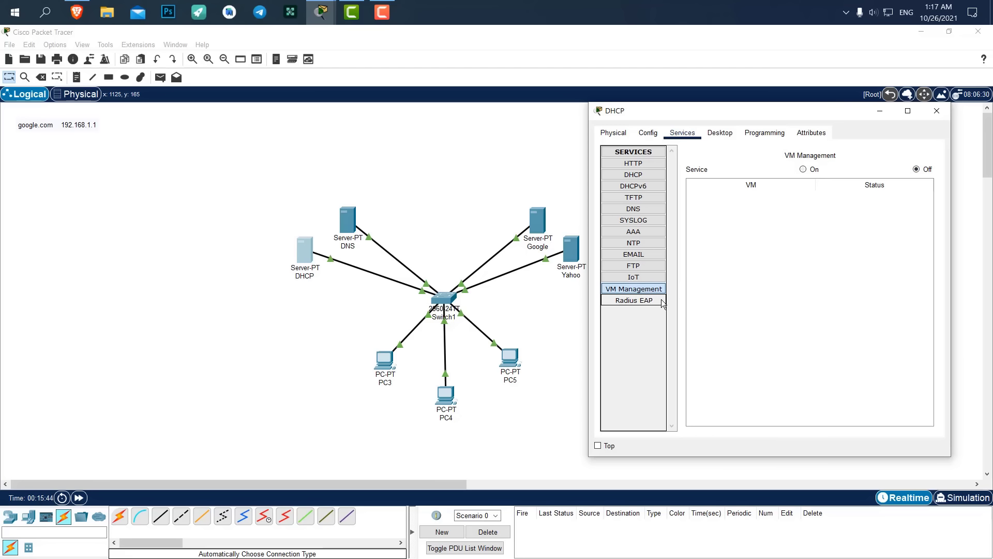
click(647, 299)
Turn DHCP on and save serverPool with DNS 192.168.1.4 and start address 192.168.1.10.
click(633, 175)
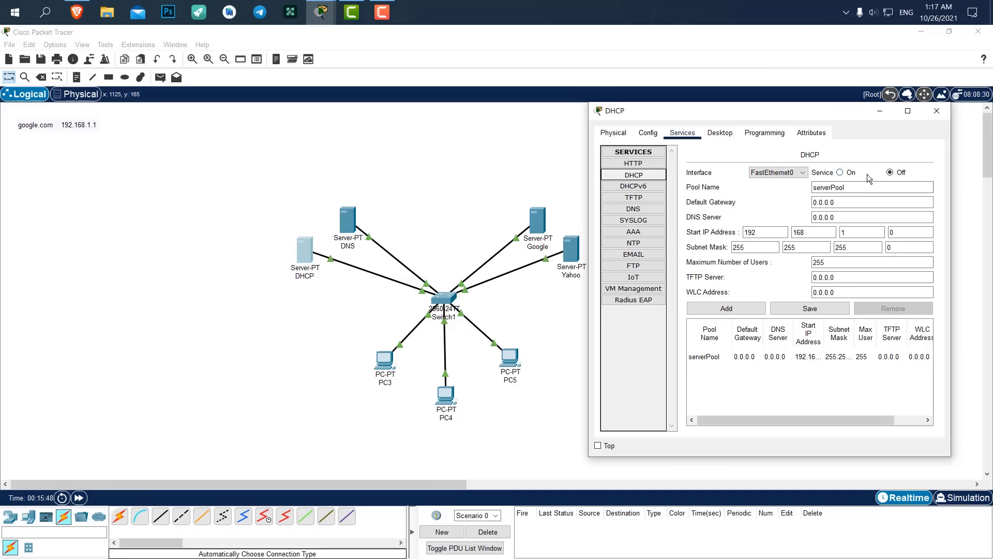
click(840, 173)
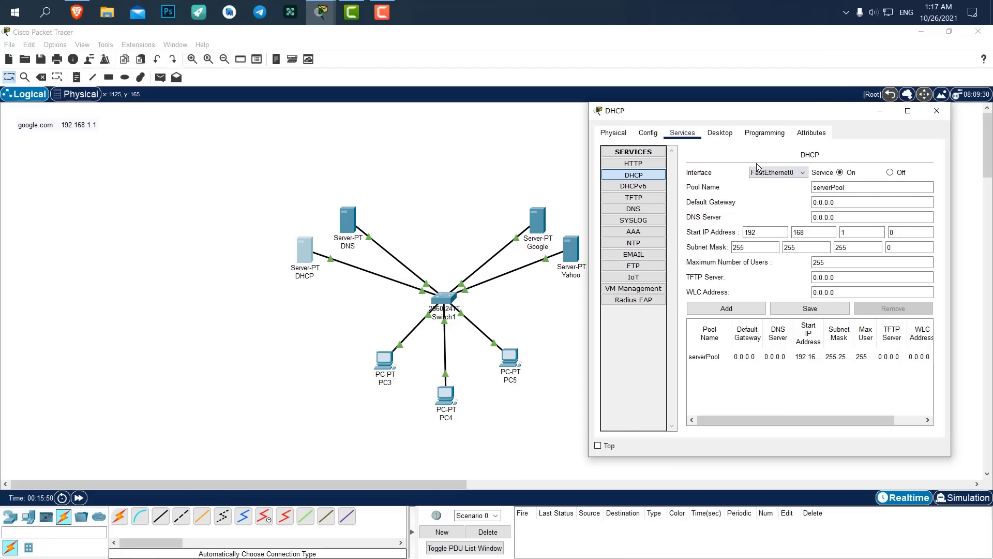
click(777, 356)
drag(845, 216, 812, 217)
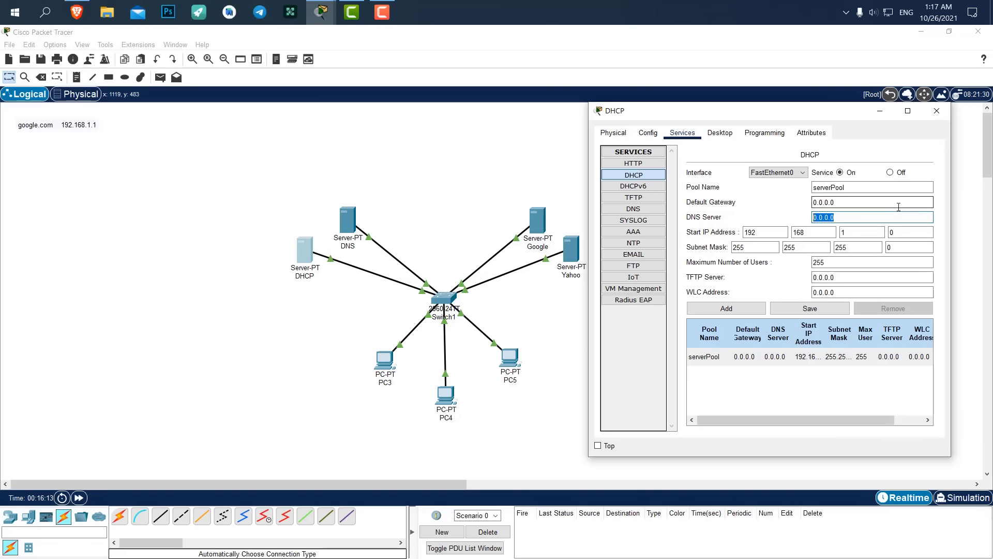
text(192.168.1.4)
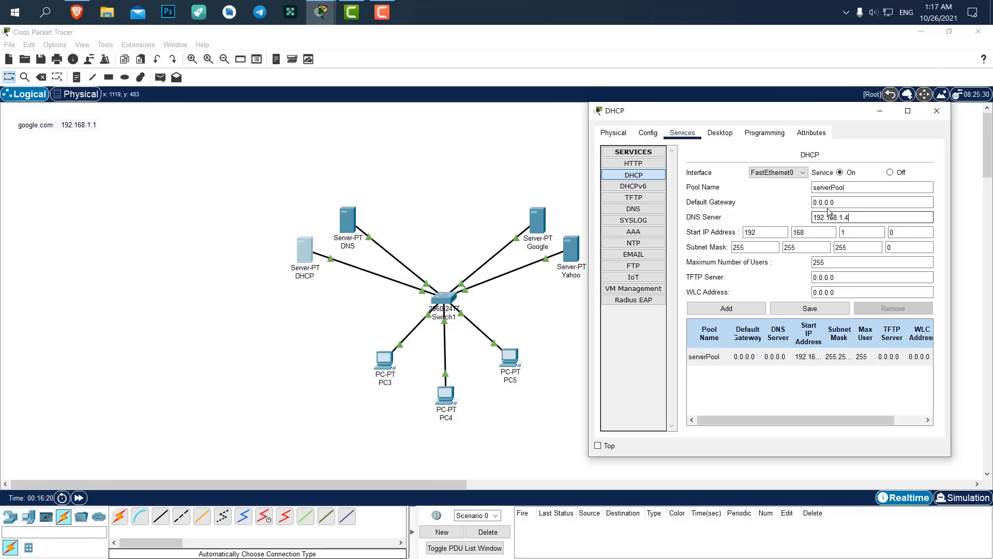
double_click(911, 231)
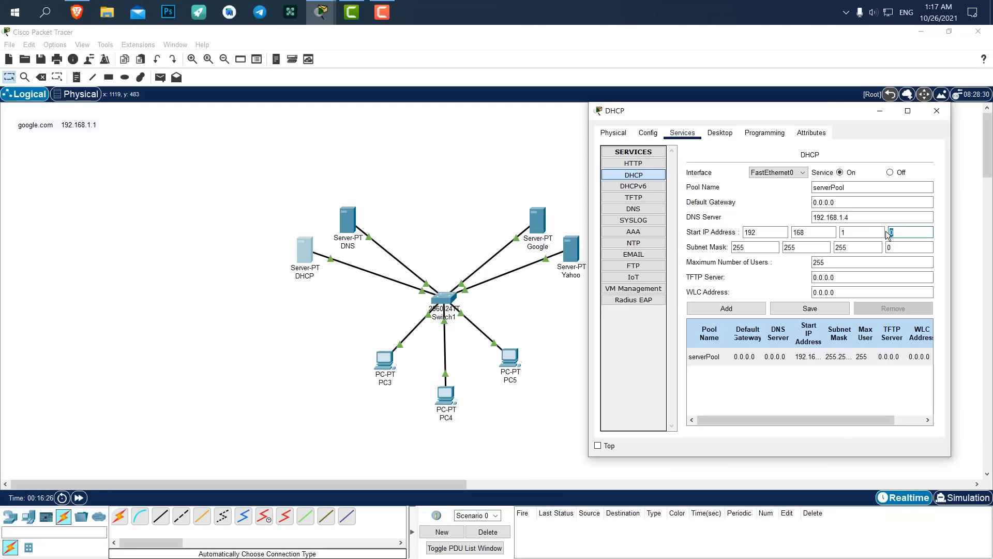
key(BackSpace)
text(10)
click(806, 309)
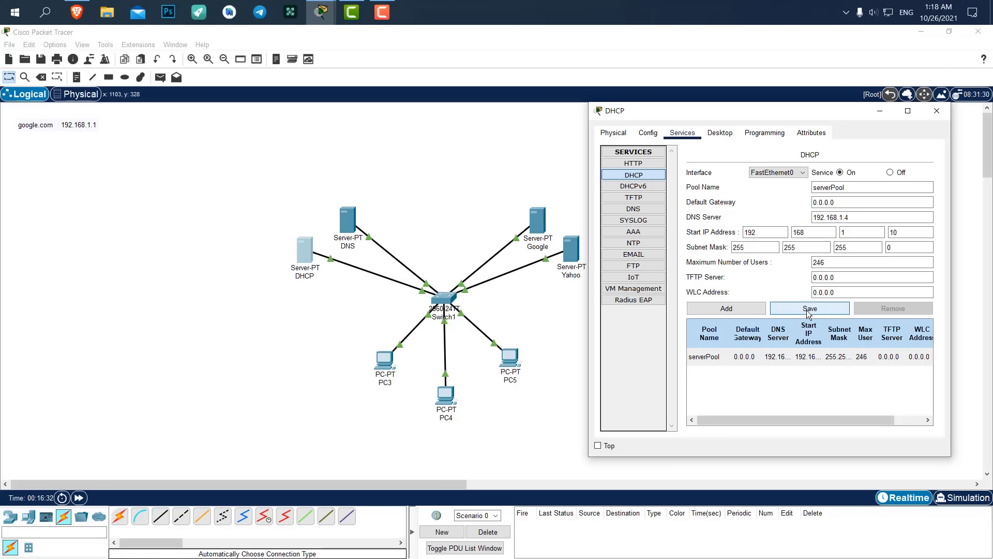
click(943, 108)
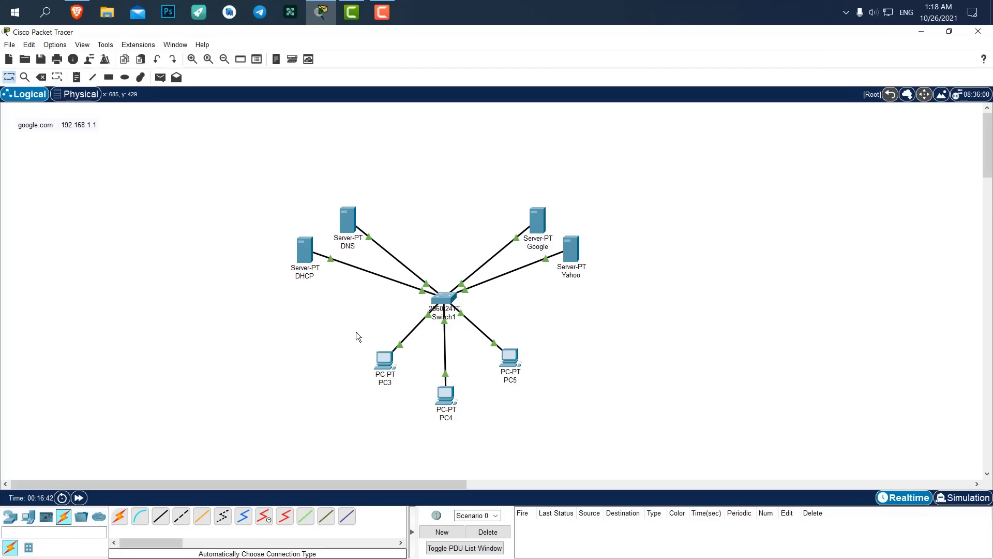
Switch PC3's IP configuration to DHCP so it receives 192.168.1.10.
click(384, 360)
click(403, 138)
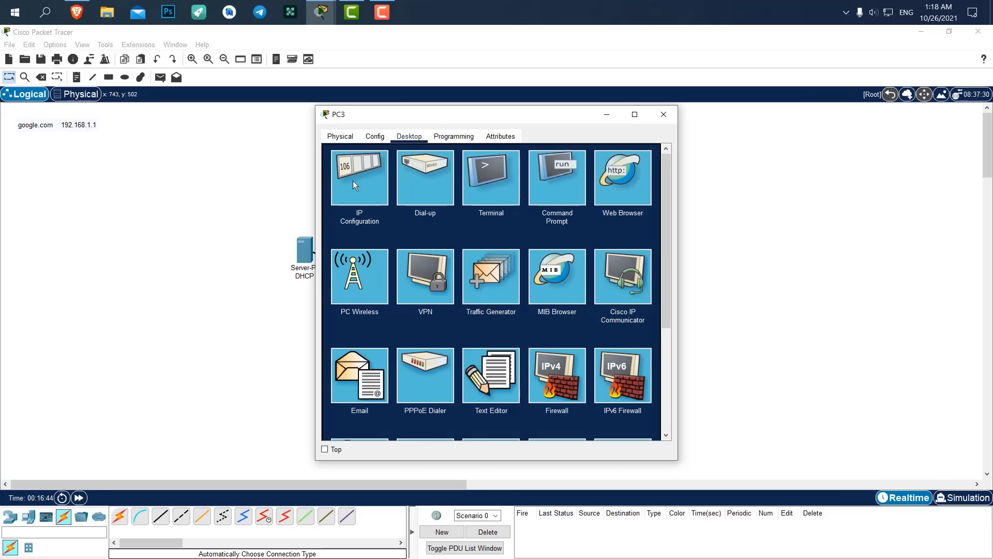
click(355, 181)
click(350, 197)
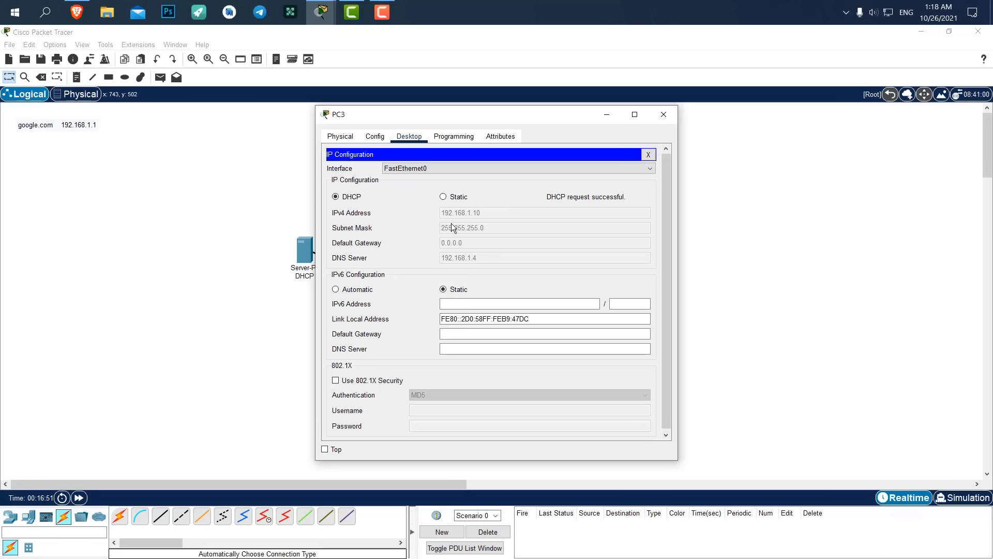
drag(432, 110, 678, 120)
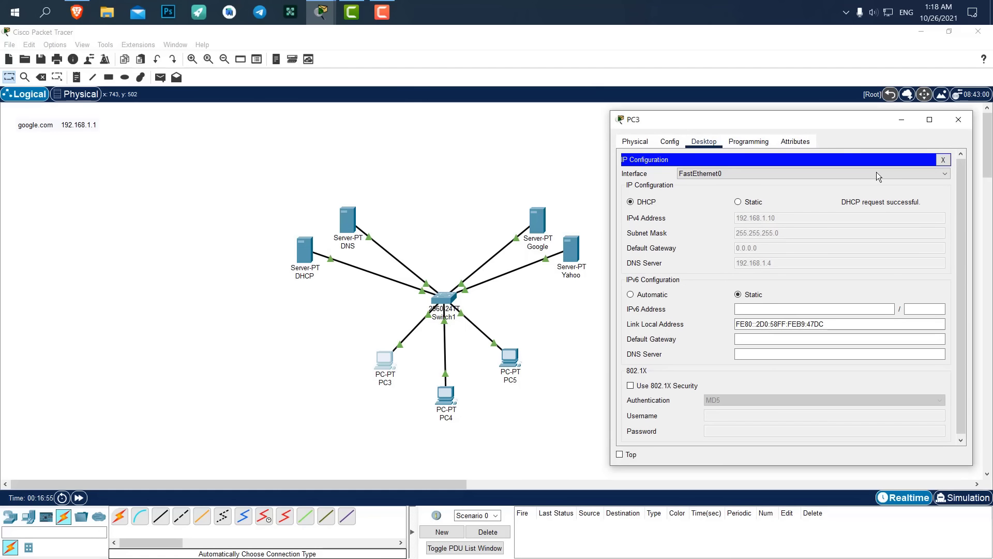
click(959, 120)
Switch PC4 and PC5 to DHCP addressing.
click(445, 395)
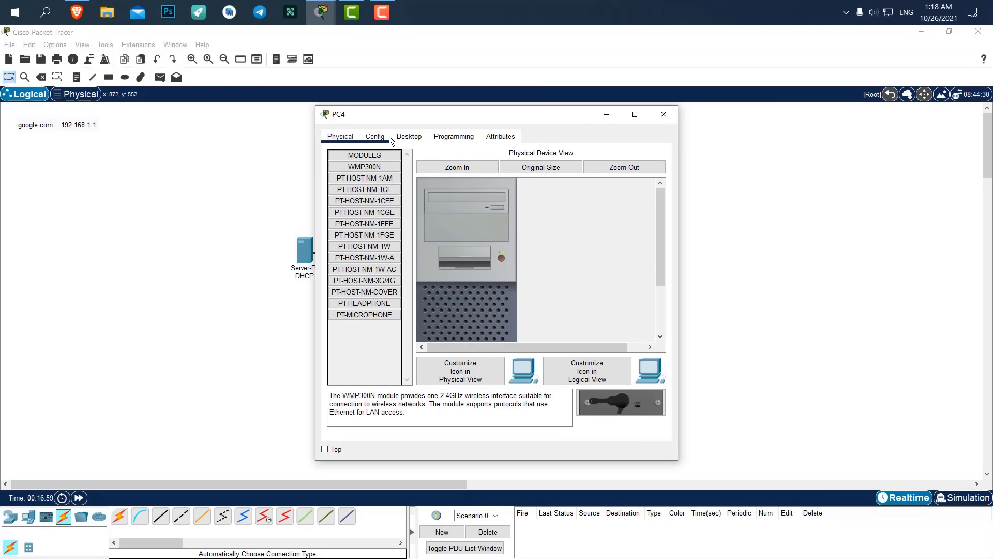
click(408, 136)
click(357, 173)
click(345, 198)
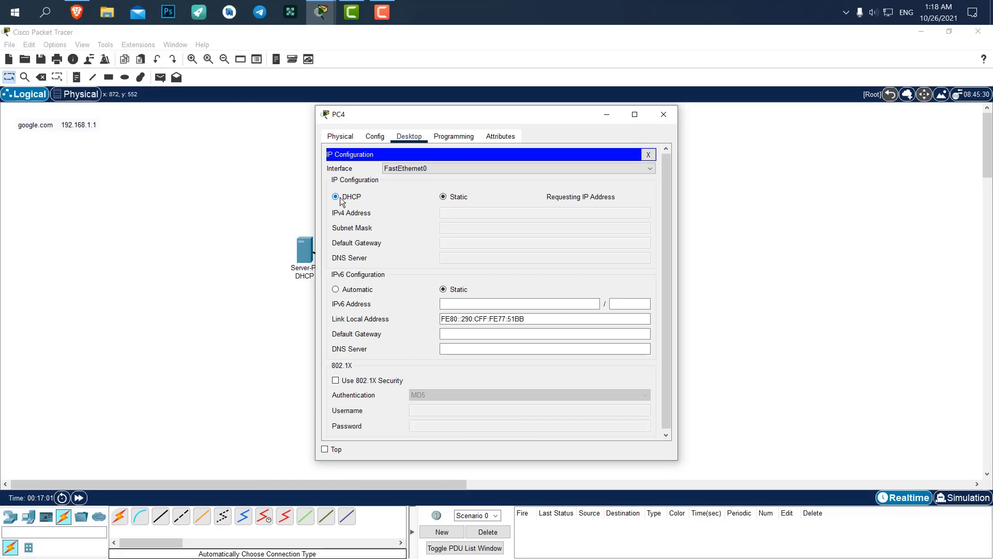
click(665, 116)
click(506, 364)
click(412, 137)
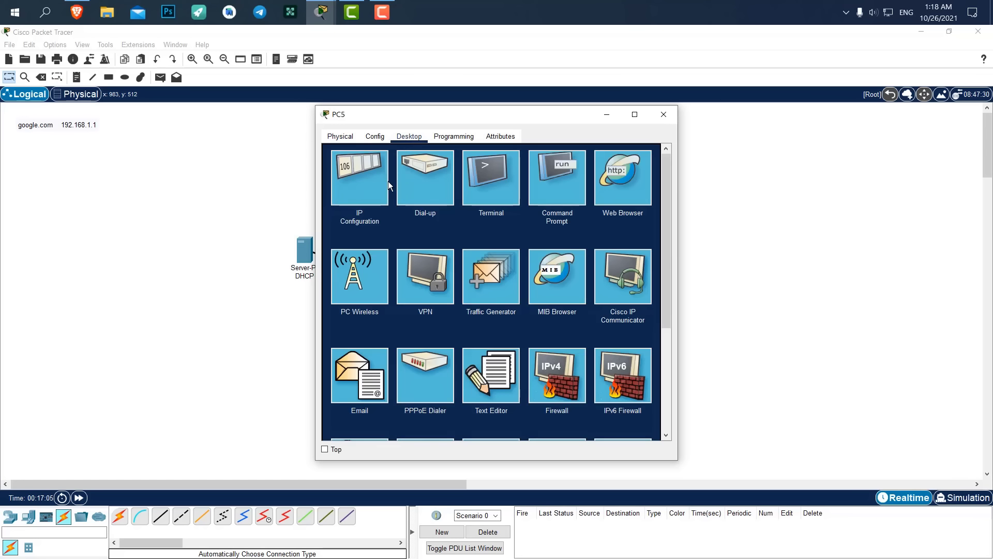
click(370, 180)
click(374, 197)
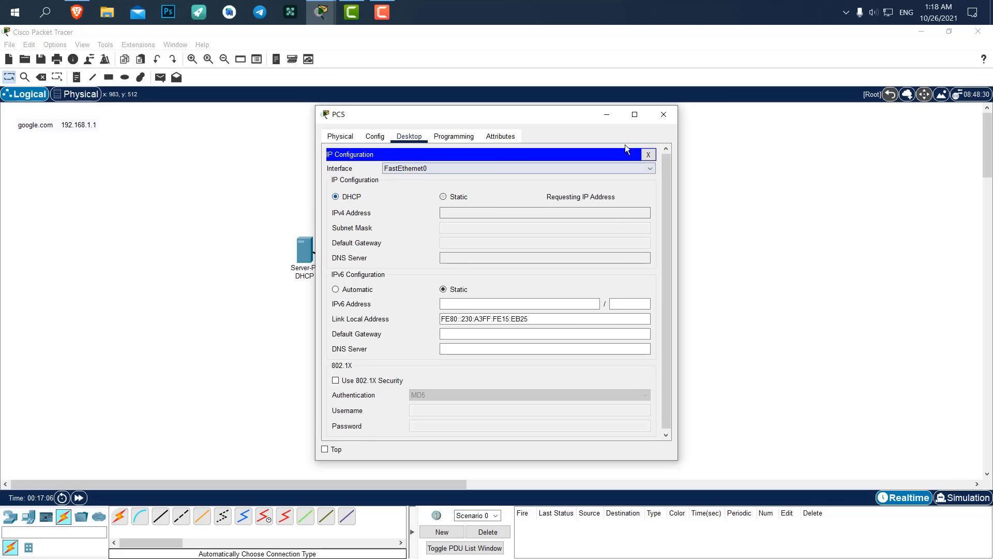
click(669, 116)
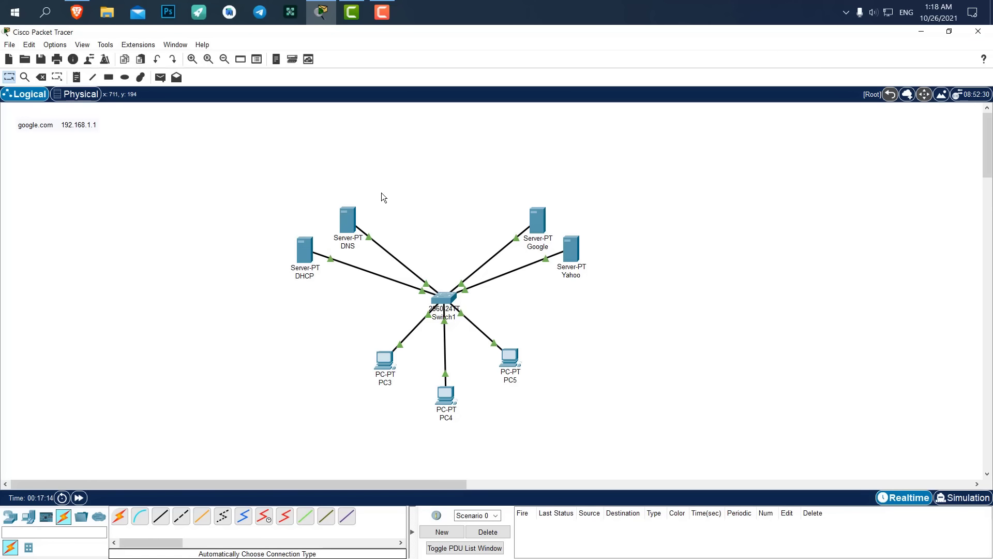
Turn off HTTP, HTTPS and TFTP on the DNS server.
click(343, 217)
drag(376, 128, 726, 121)
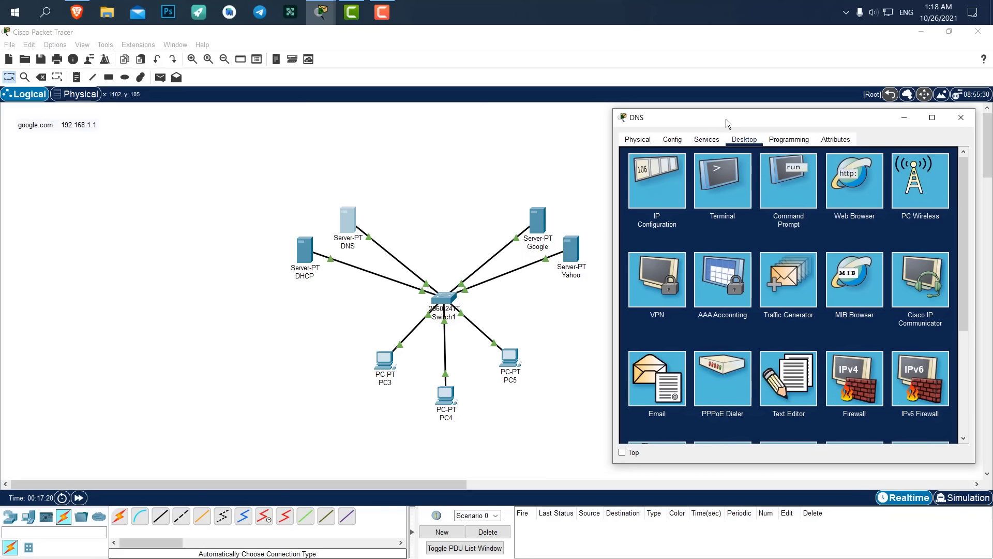
click(704, 141)
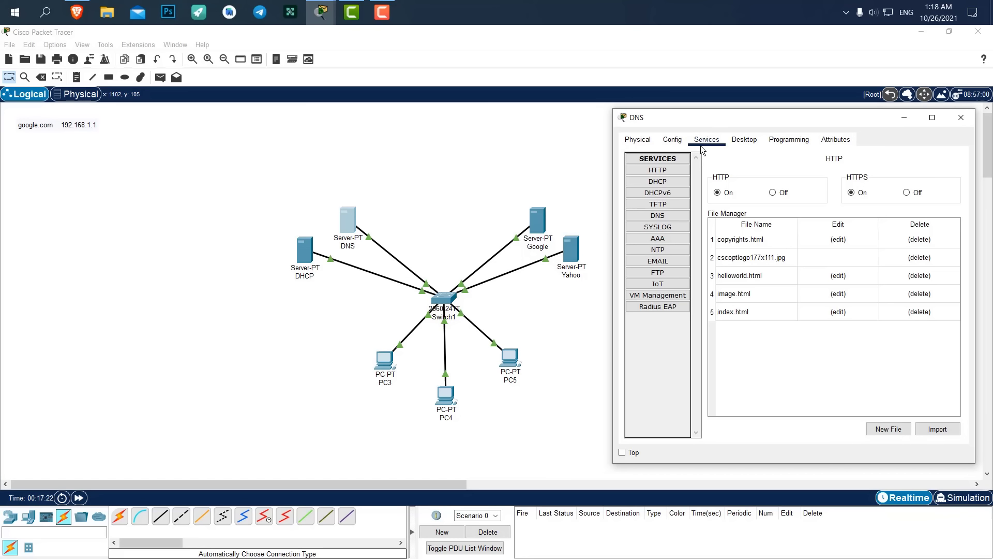
click(668, 170)
click(907, 192)
click(773, 192)
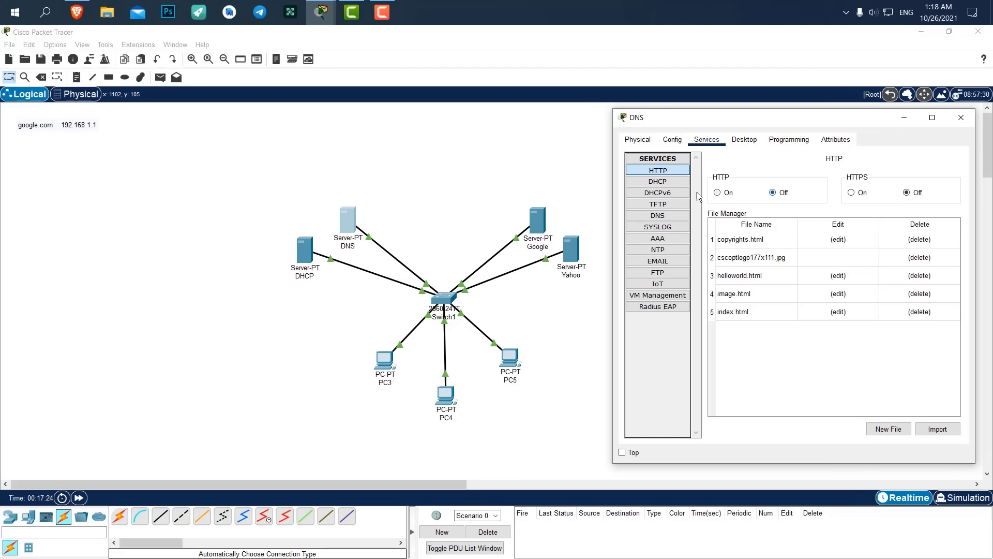
click(680, 193)
click(676, 205)
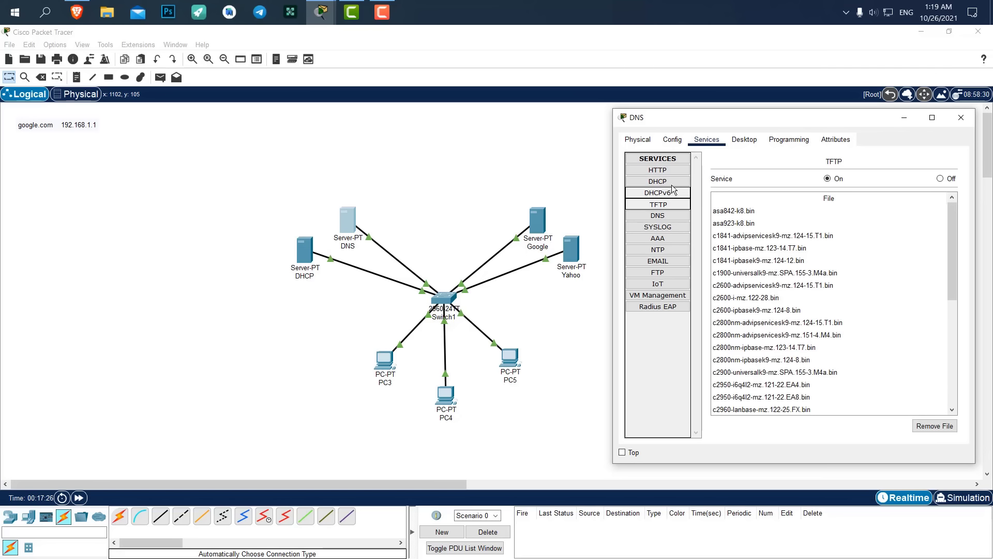
click(671, 182)
click(665, 205)
click(941, 180)
Turn off the DNS server's Syslog, NTP, SMTP, POP3 and FTP services.
click(664, 227)
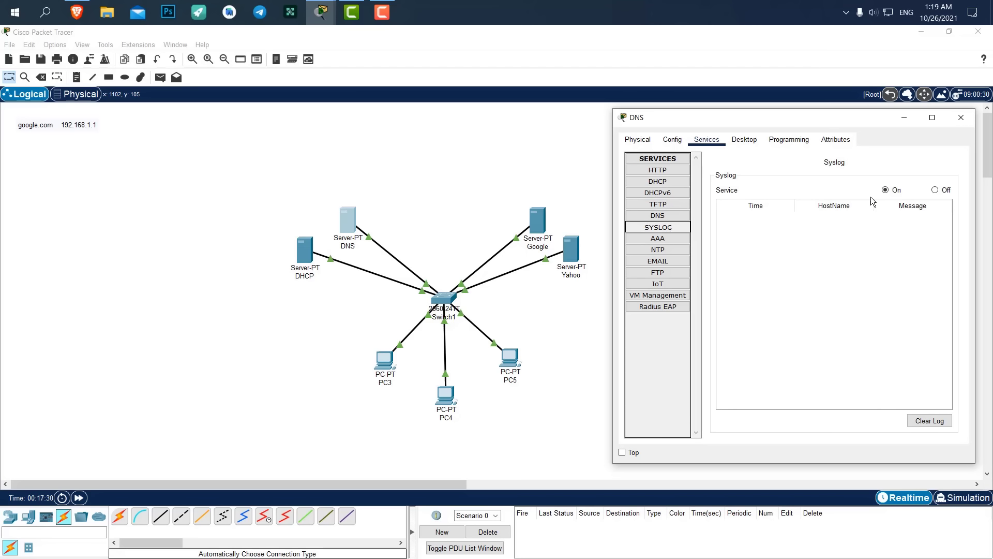
click(936, 190)
click(663, 240)
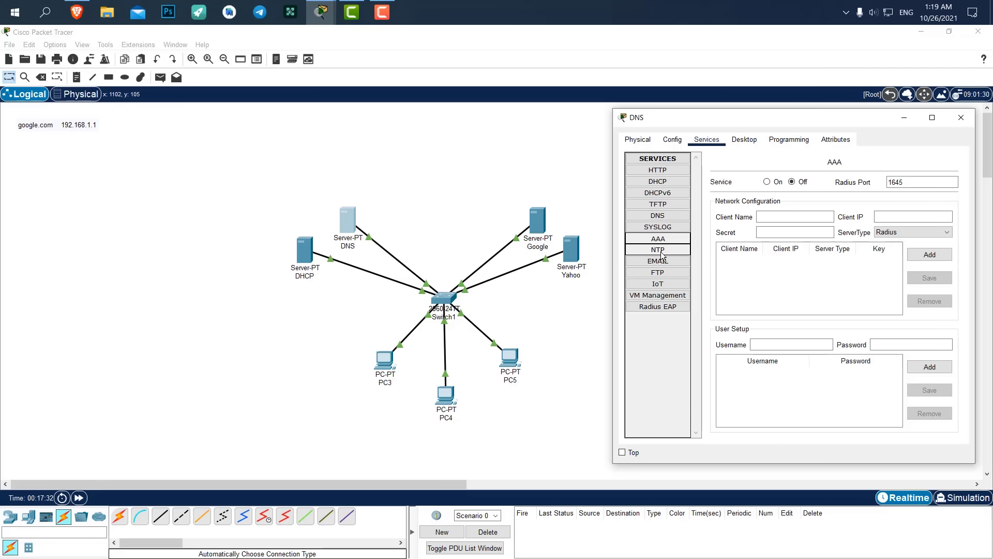
click(663, 250)
click(941, 180)
click(659, 261)
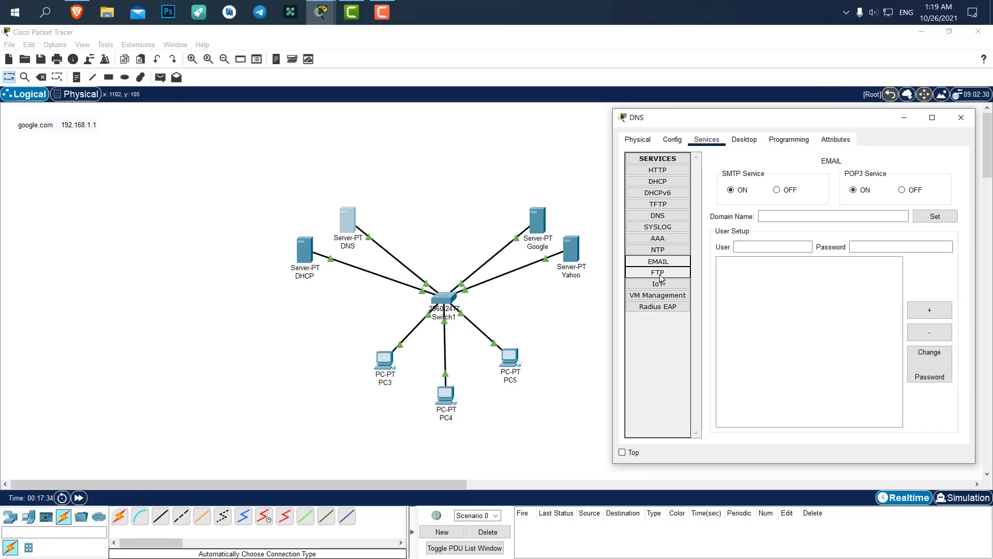
click(776, 190)
click(902, 190)
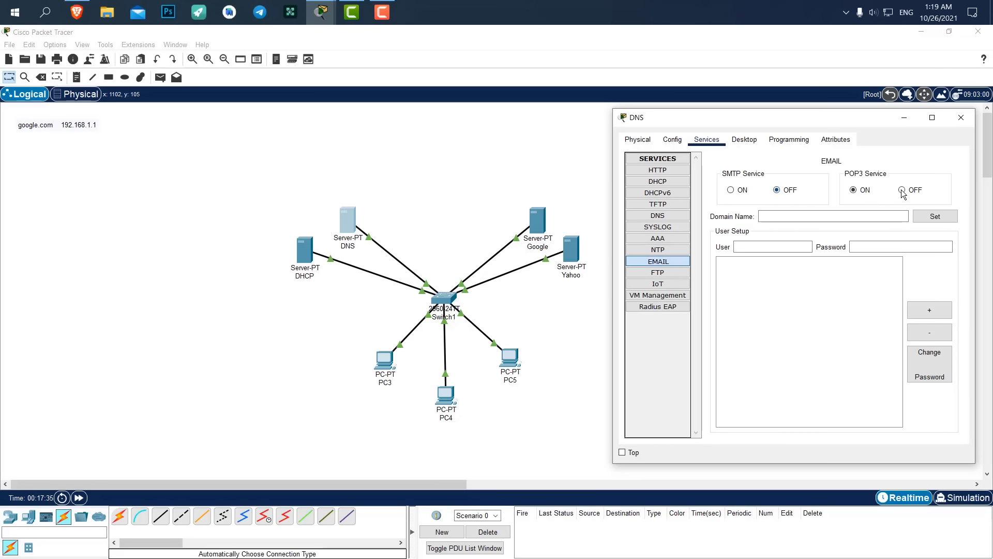
click(674, 273)
click(942, 180)
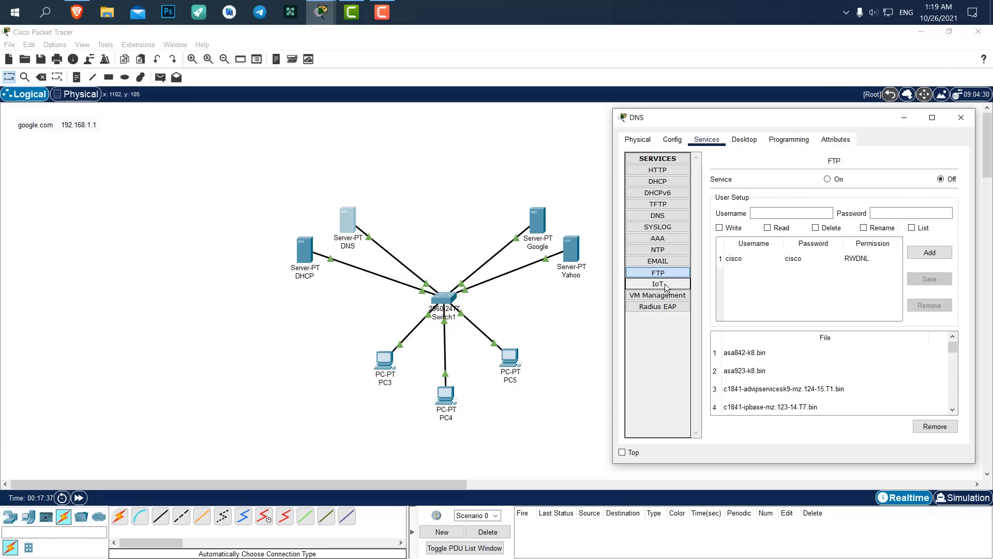
Turn off VM Management and bring up the DNS service page.
click(666, 287)
click(666, 309)
click(665, 298)
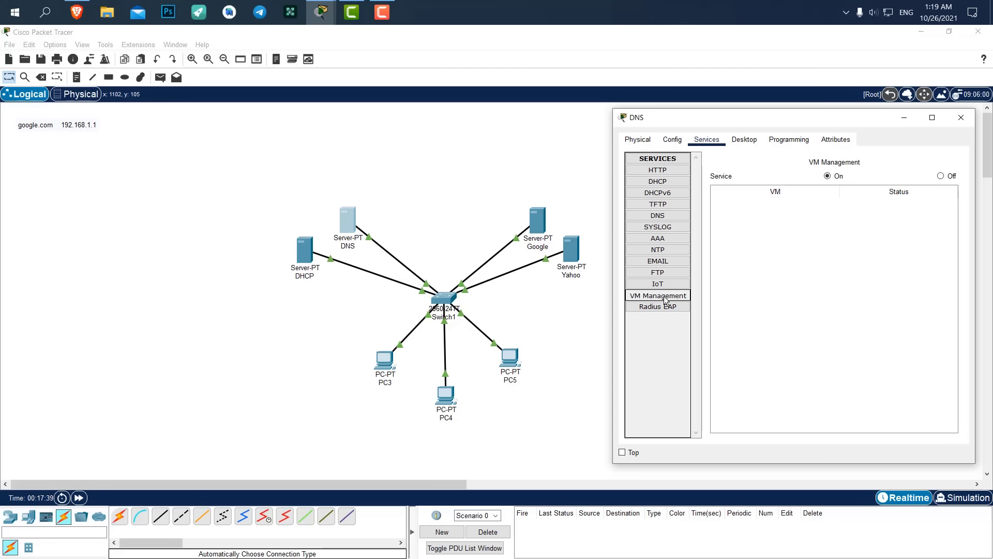
click(941, 175)
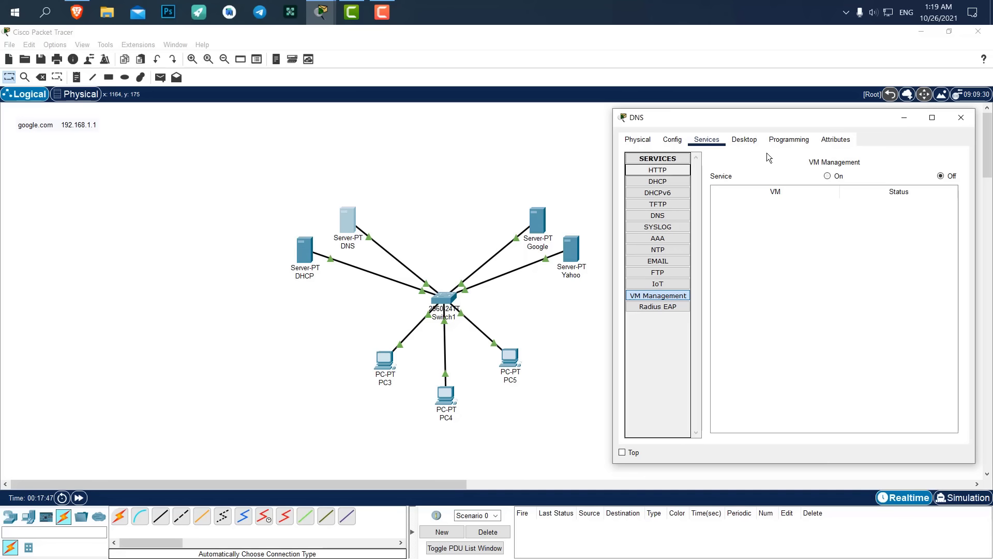
click(668, 216)
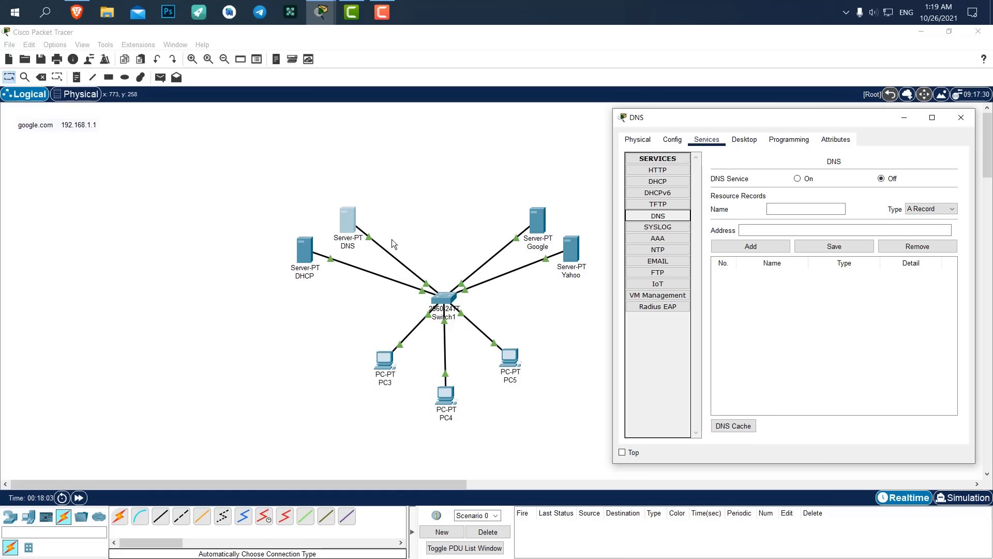
Turn the DNS service on in the DNS server's Services settings.
click(672, 138)
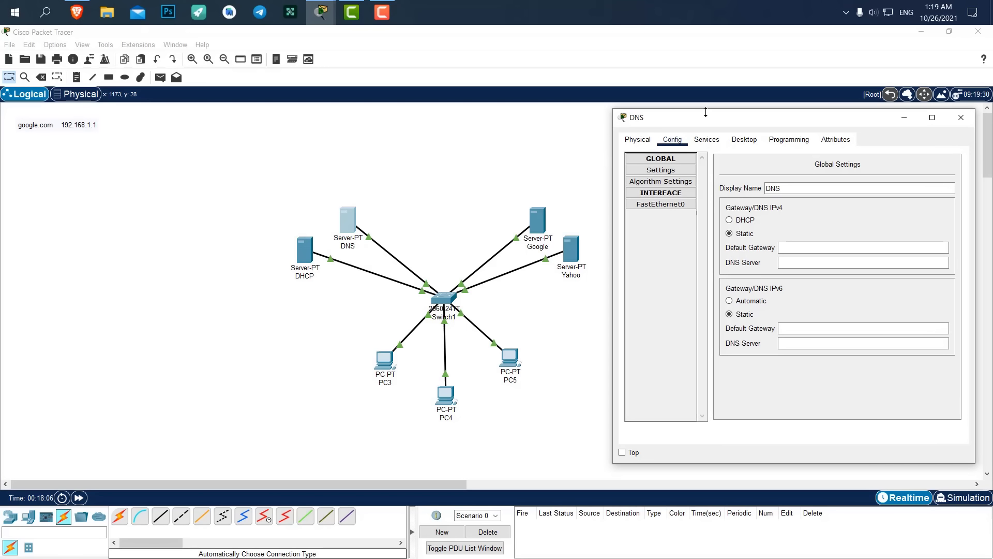
click(706, 140)
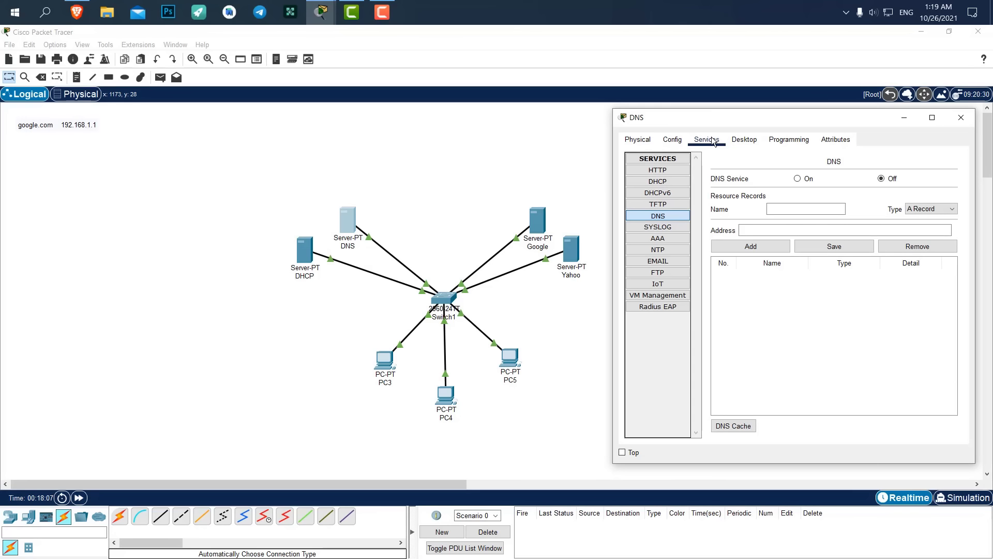
click(743, 141)
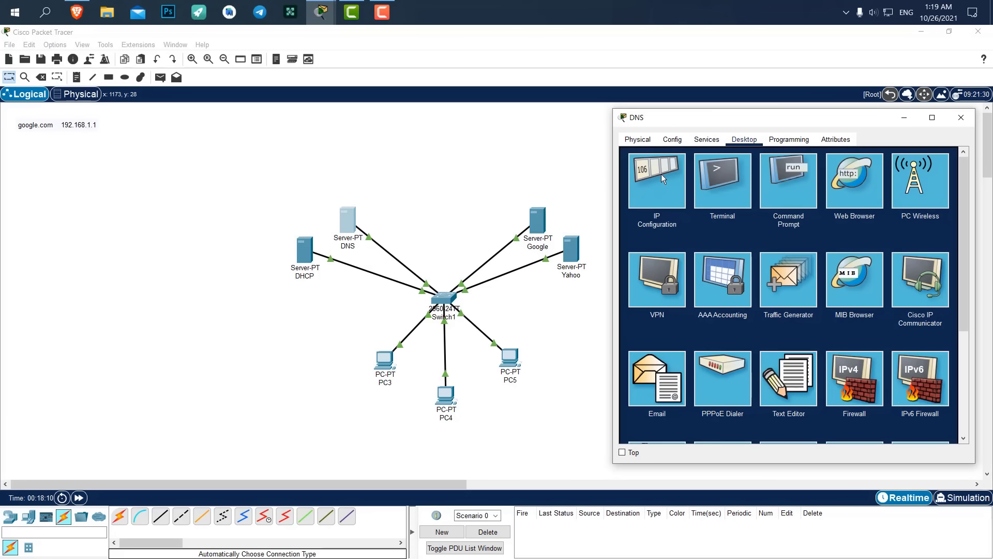
click(707, 139)
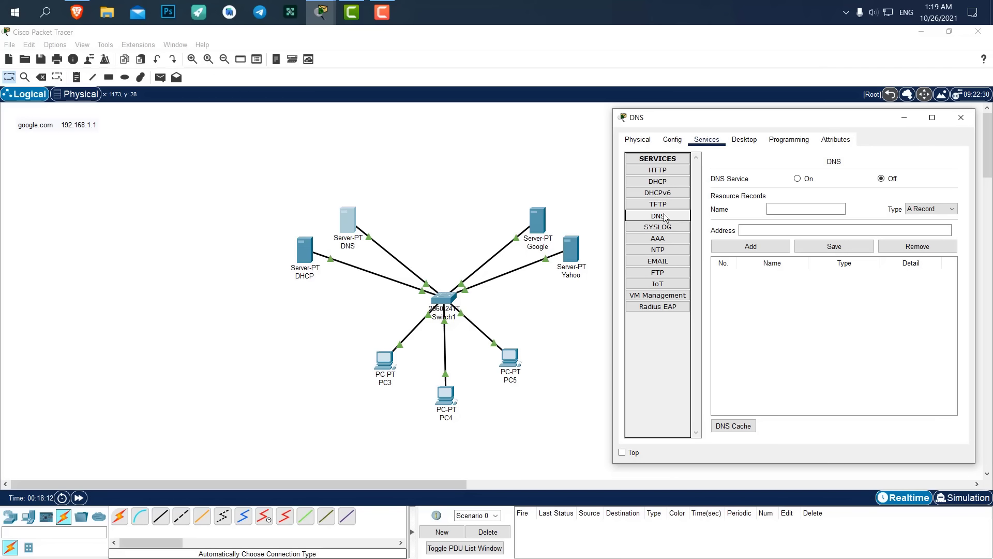
click(797, 178)
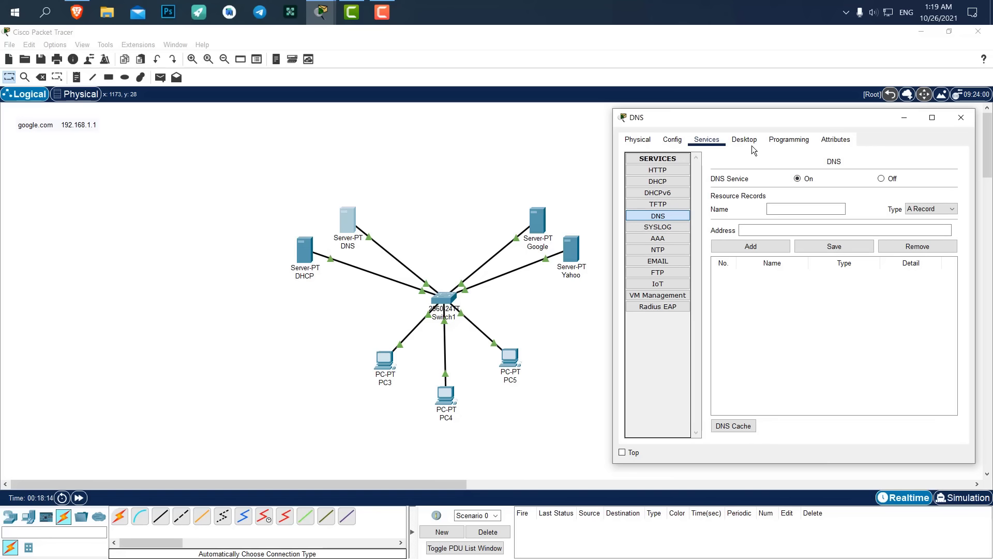
click(803, 209)
text(www.google.com)
click(775, 232)
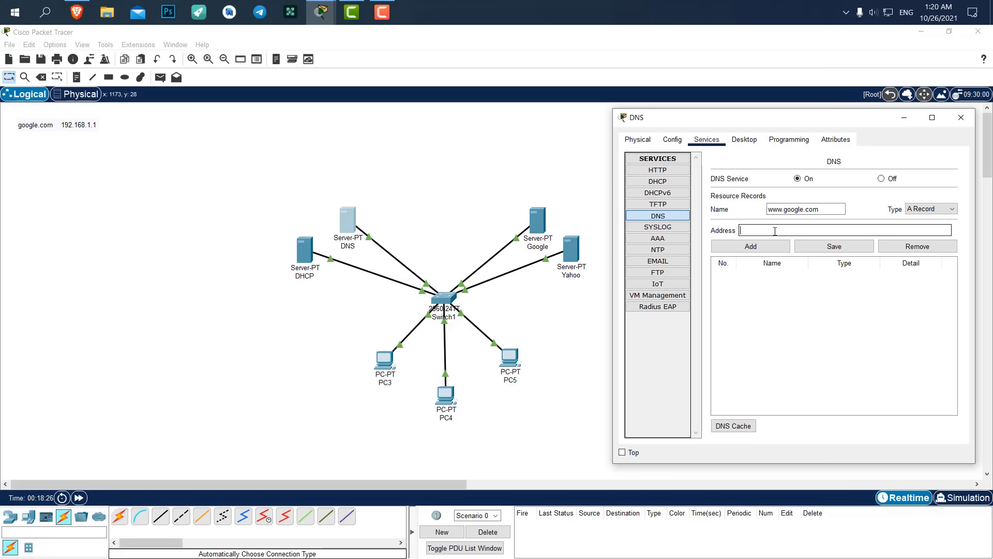
text(192.168.1.1)
click(775, 247)
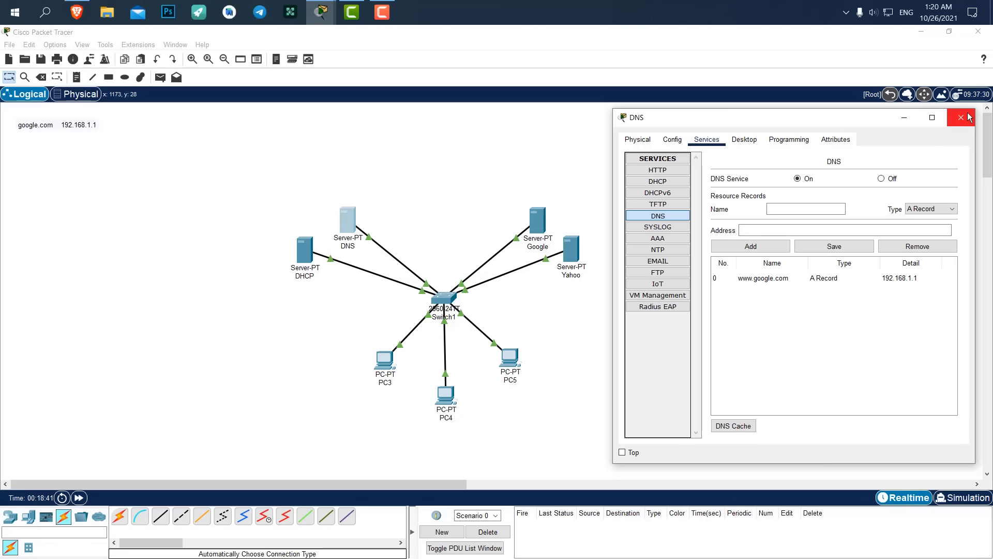
click(784, 210)
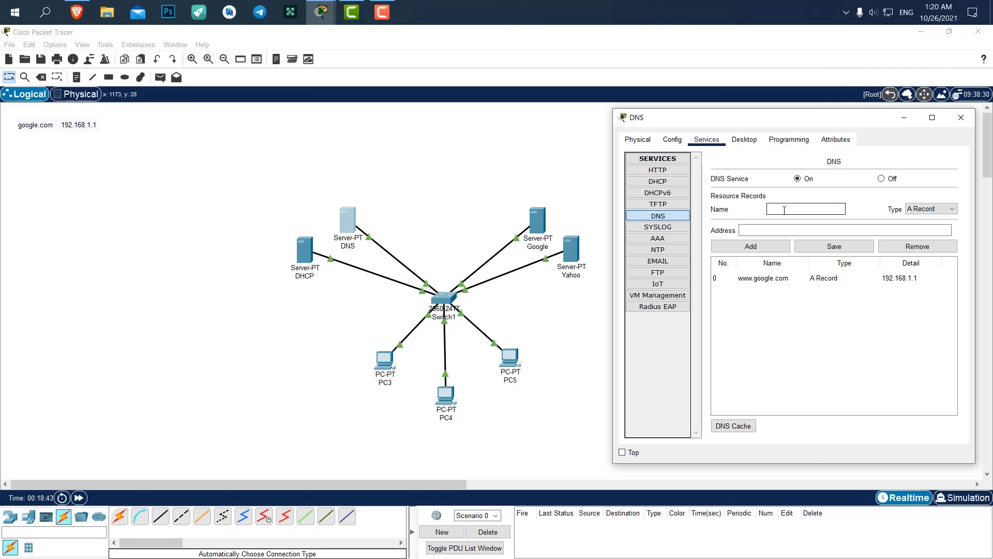
text(www.yahoo.com)
key(Tab)
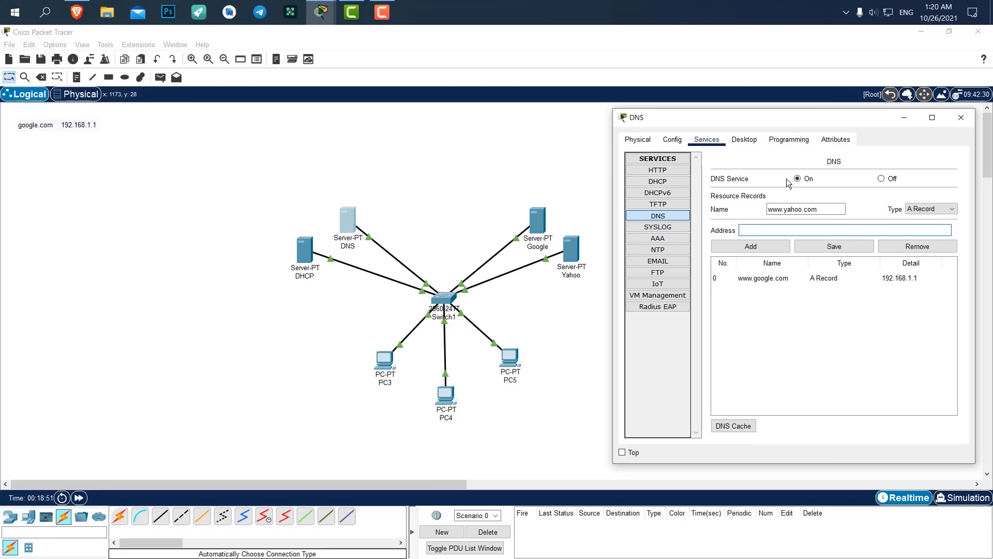
text(192.168.1.2)
click(762, 243)
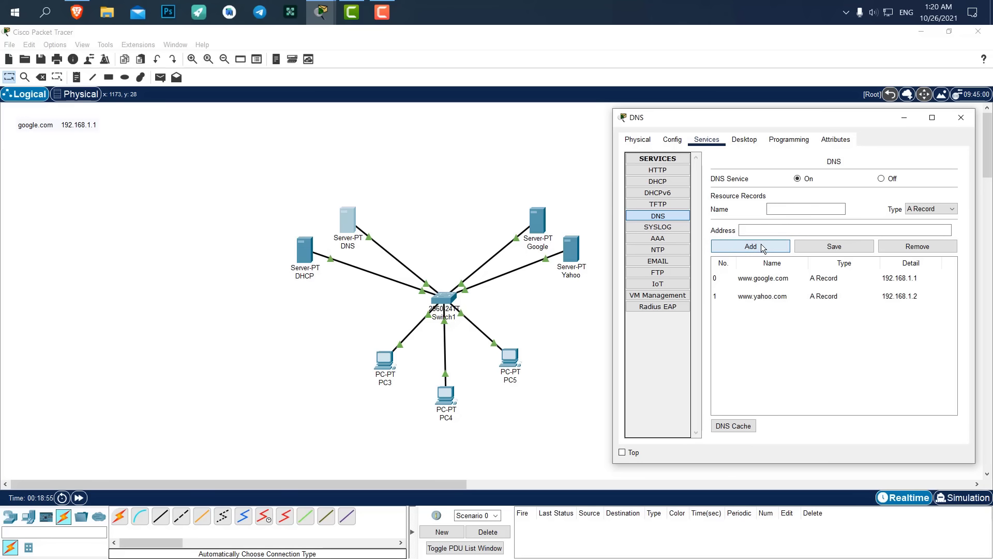
click(961, 118)
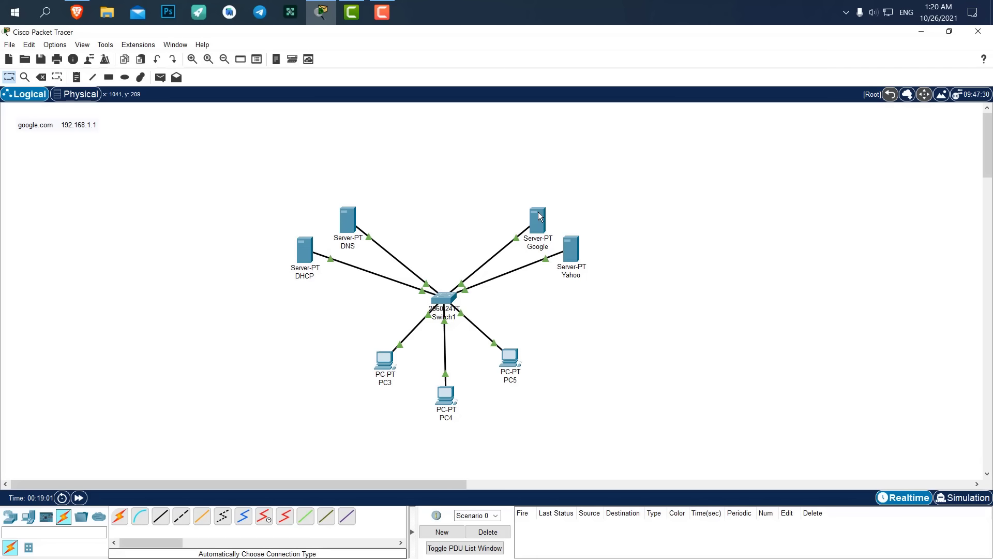
On the Google server, show HTTP's file manager with HTTP and HTTPS on, and select index.html.
mouse_move(538, 215)
click(541, 216)
drag(464, 121, 775, 128)
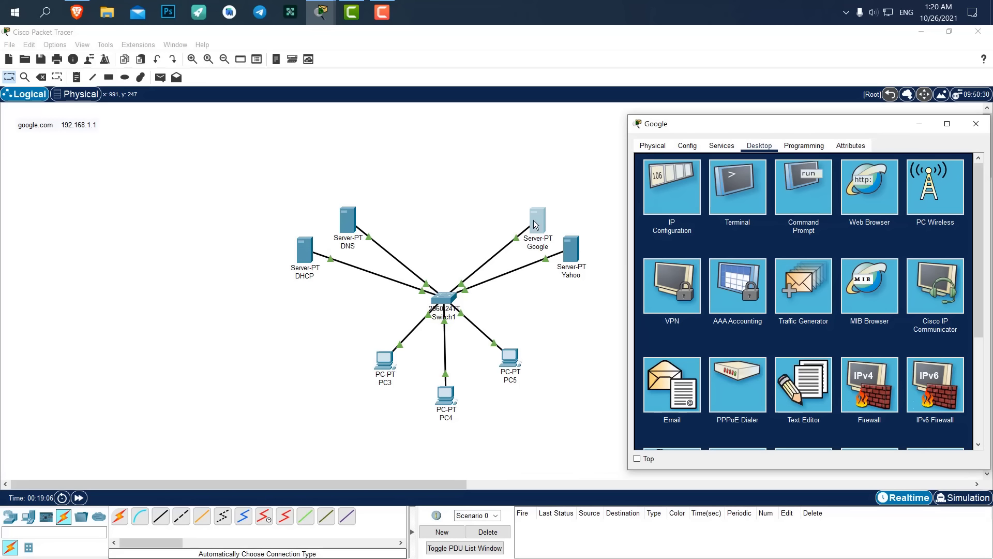
click(722, 145)
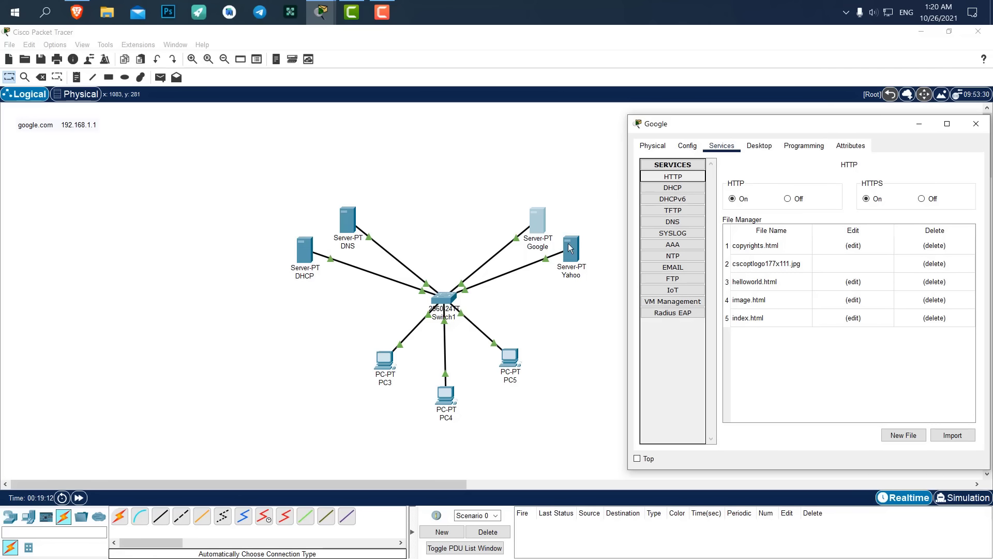
click(674, 189)
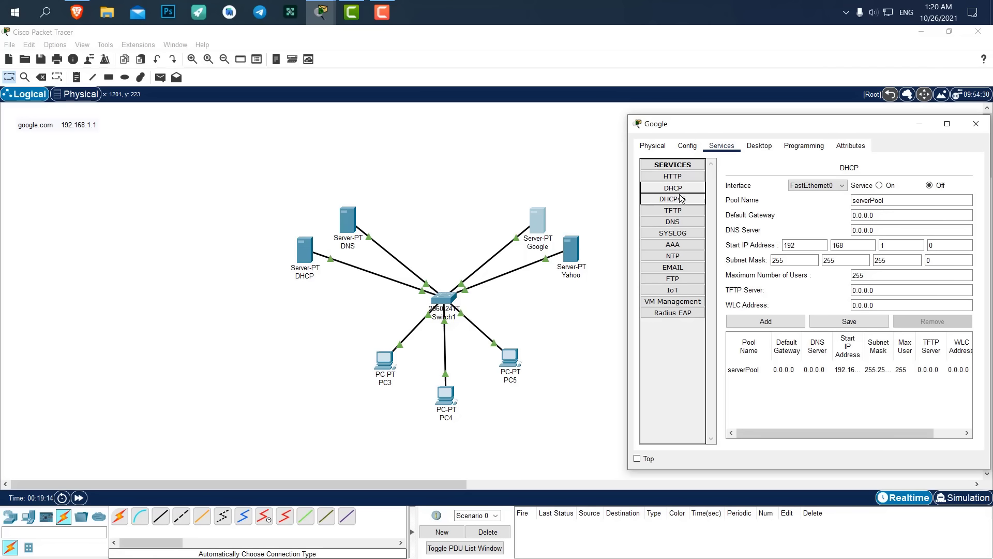
click(681, 200)
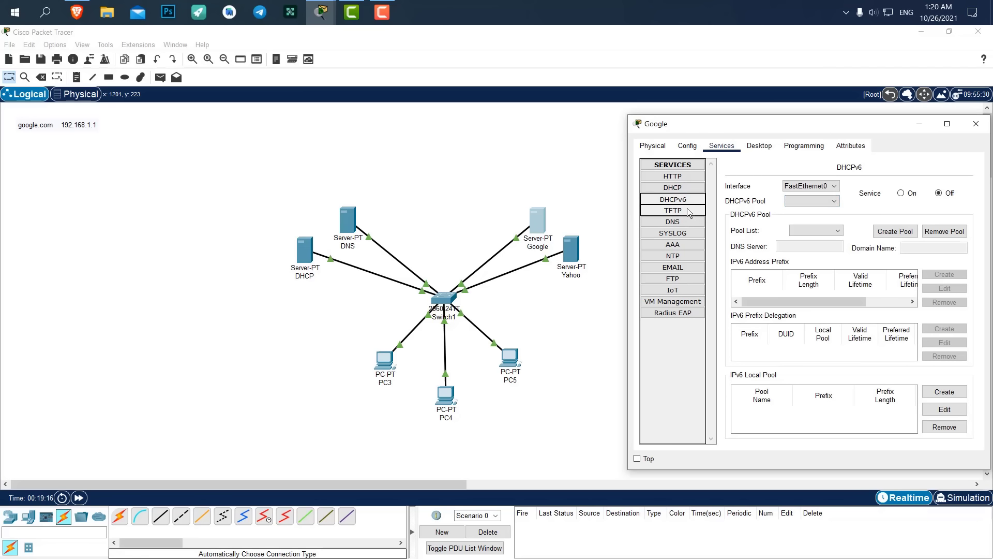
click(688, 209)
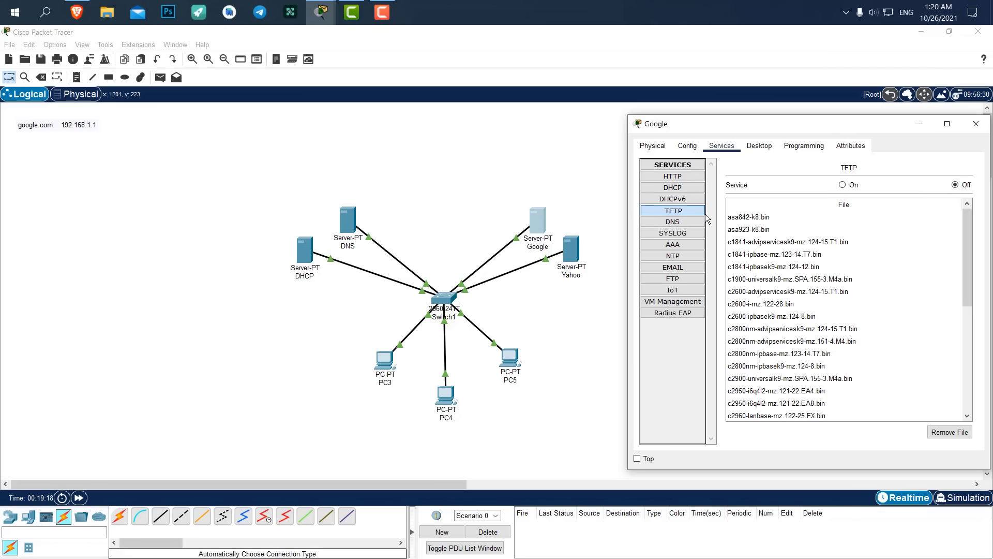
click(695, 222)
click(680, 177)
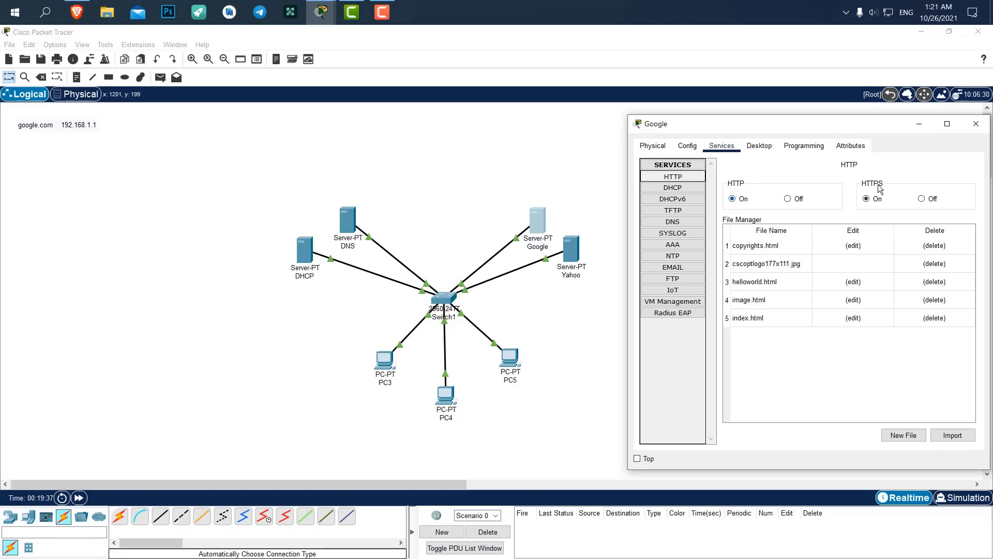
click(866, 198)
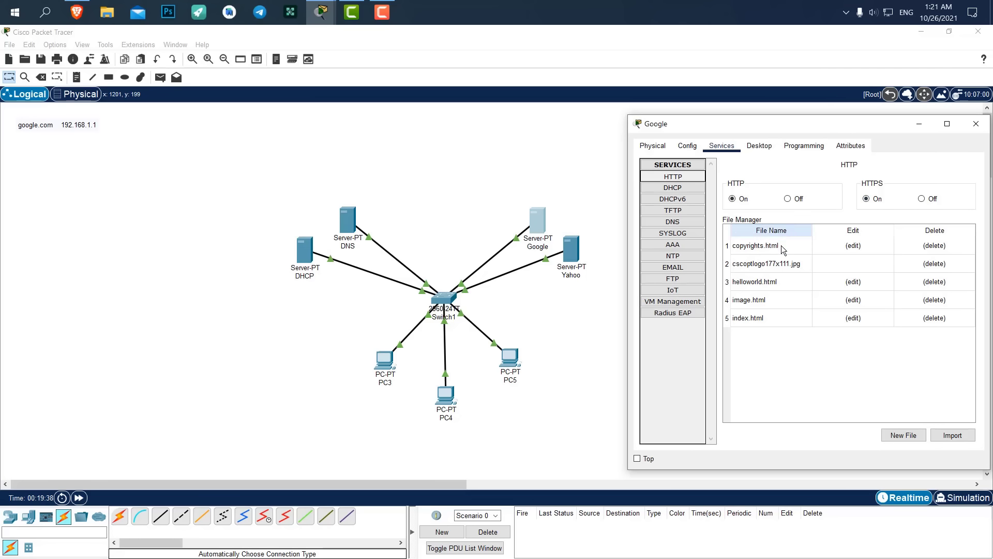
click(749, 320)
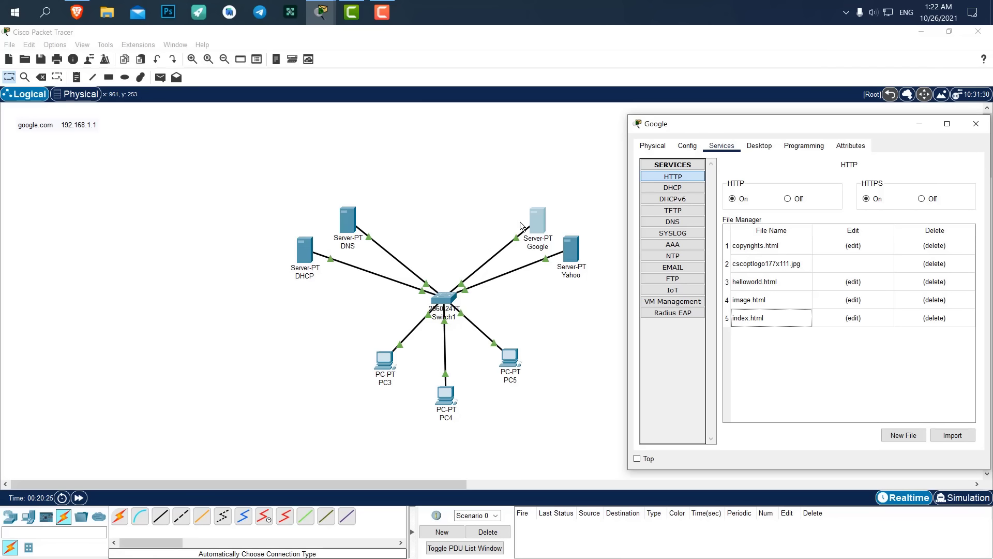
Edit index.html and delete the HTML from the Welcome line to the last link.
click(853, 317)
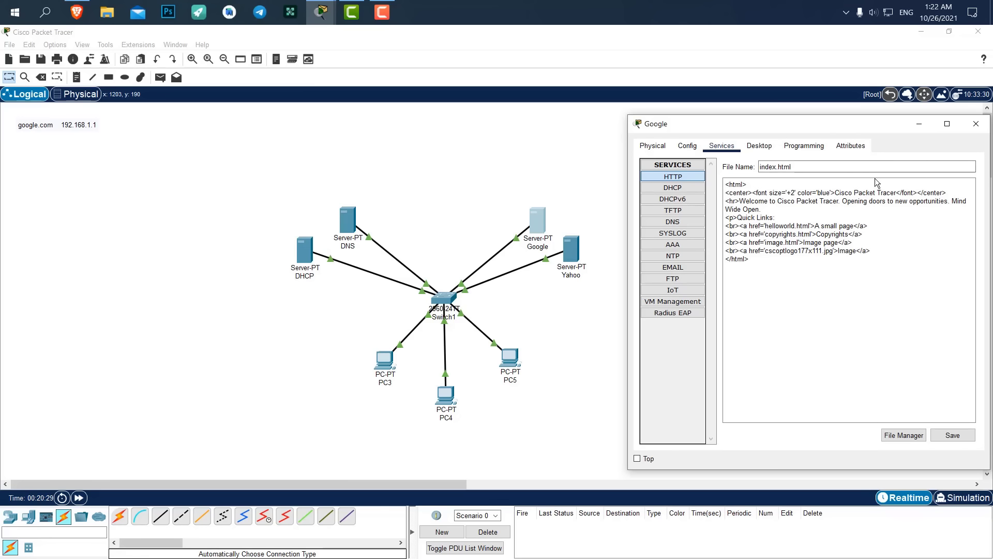
click(783, 211)
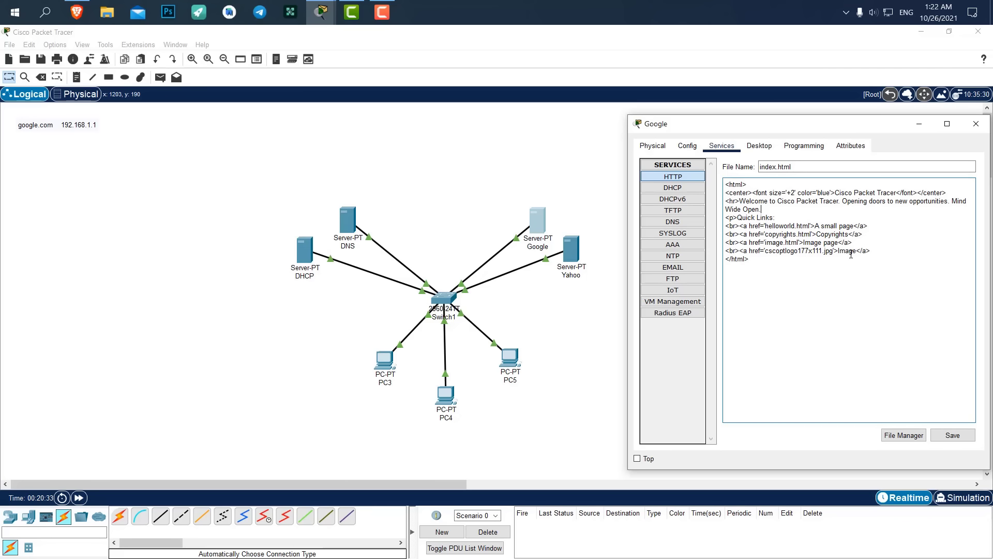
drag(873, 251, 726, 202)
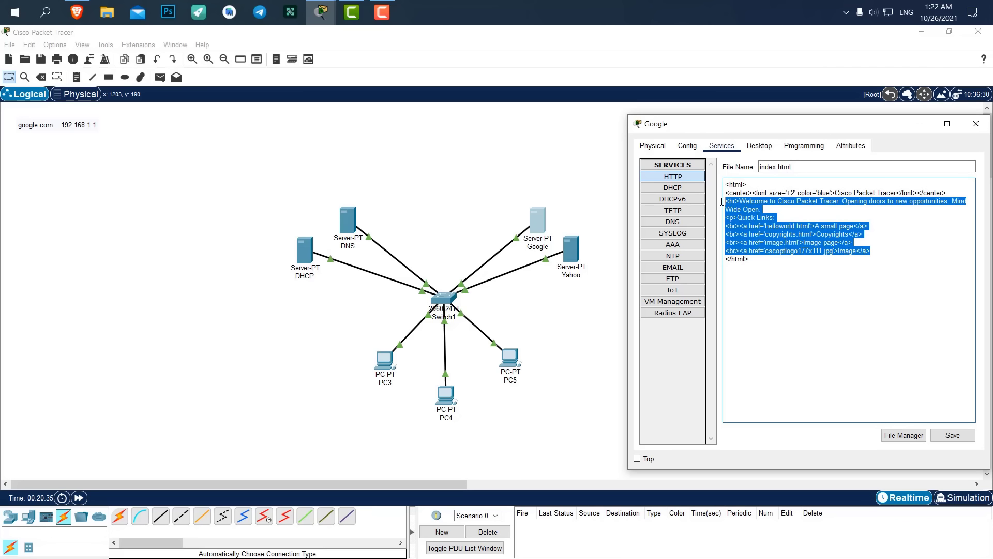
key(BackSpace)
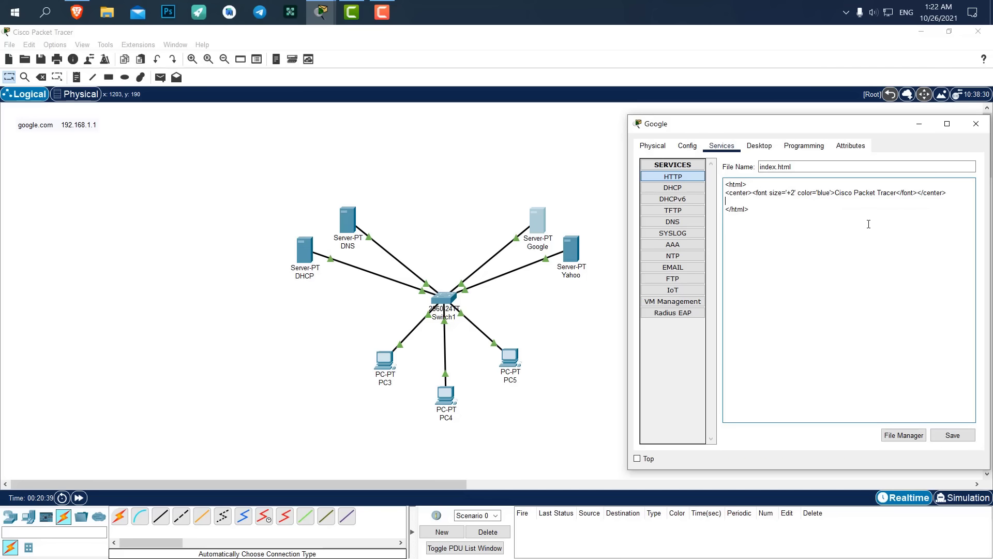
key(BackSpace)
Replace the 'Cisco Packet Tracer' heading with 'Welcome to Google'.
mouse_move(894, 193)
mouse_down()
mouse_move(834, 193)
mouse_move(907, 193)
mouse_move(896, 192)
mouse_up()
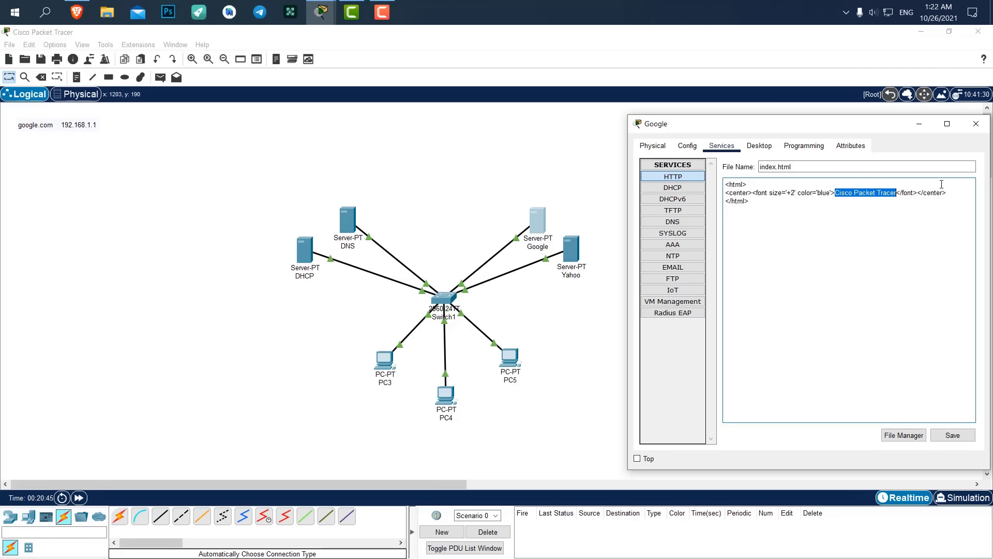
text(Welc)
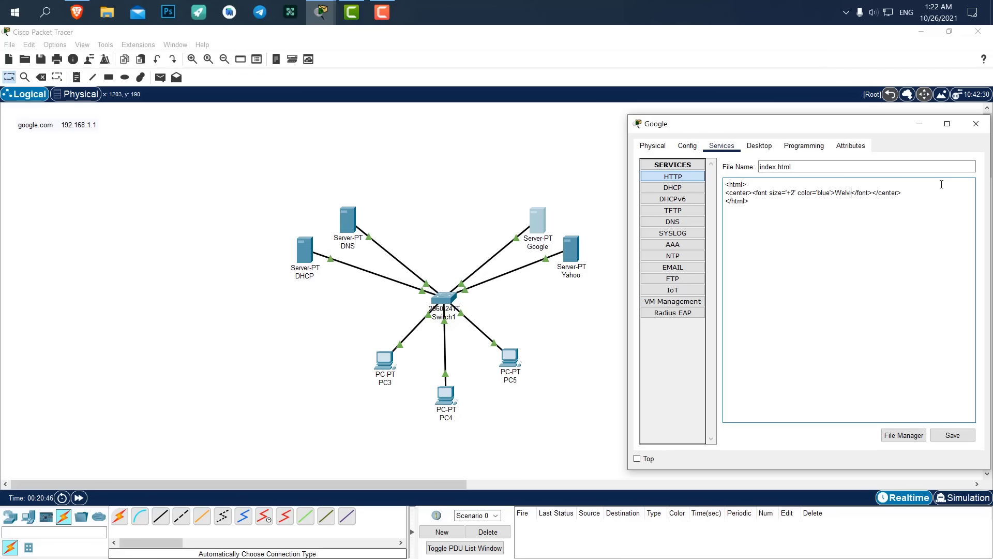
text(ome to google)
key(Left)
key(Left)
key(Left)
key(Left)
key(BackSpace)
text(G)
Save over the existing index.html, select all its HTML, and close the window.
click(959, 435)
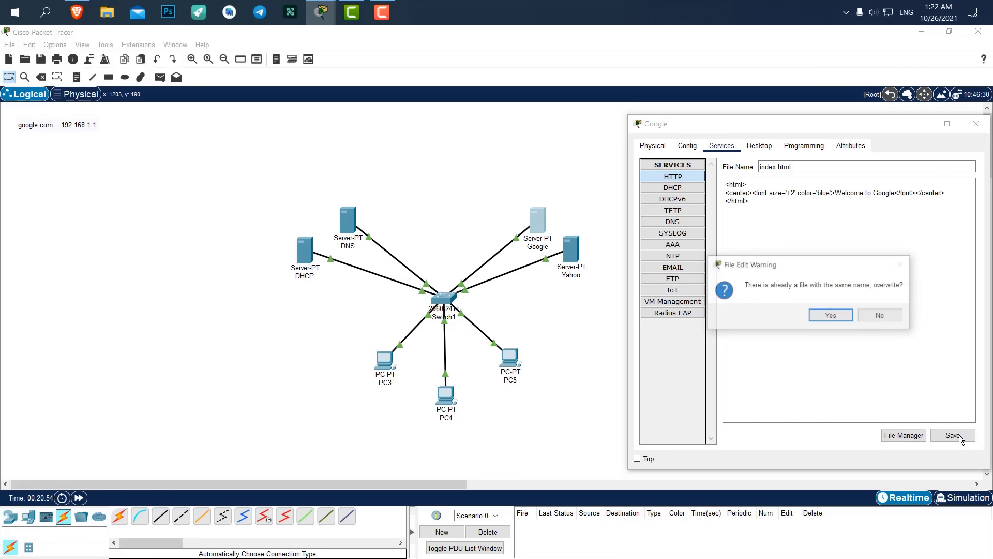
click(833, 317)
key(ctrl+a)
key(ctrl+c)
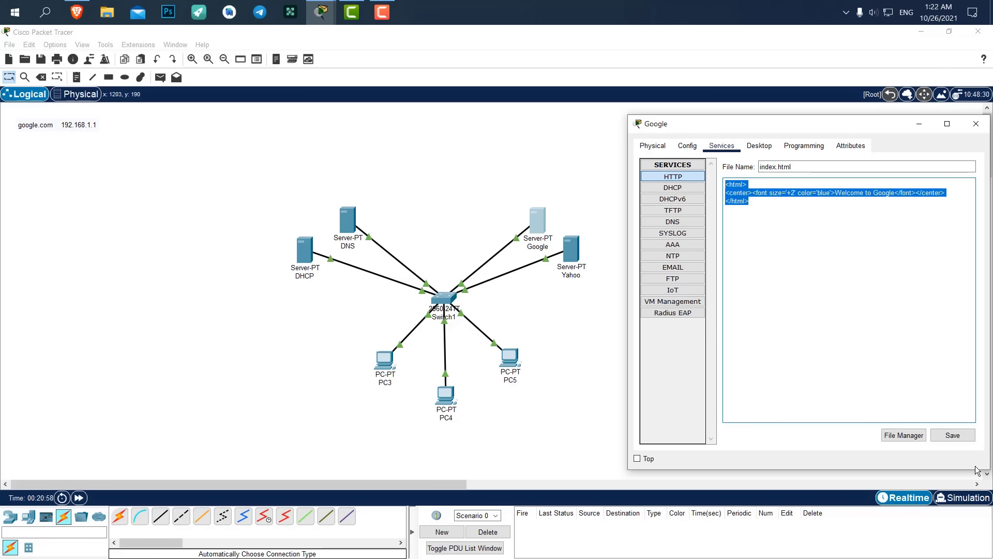
click(976, 124)
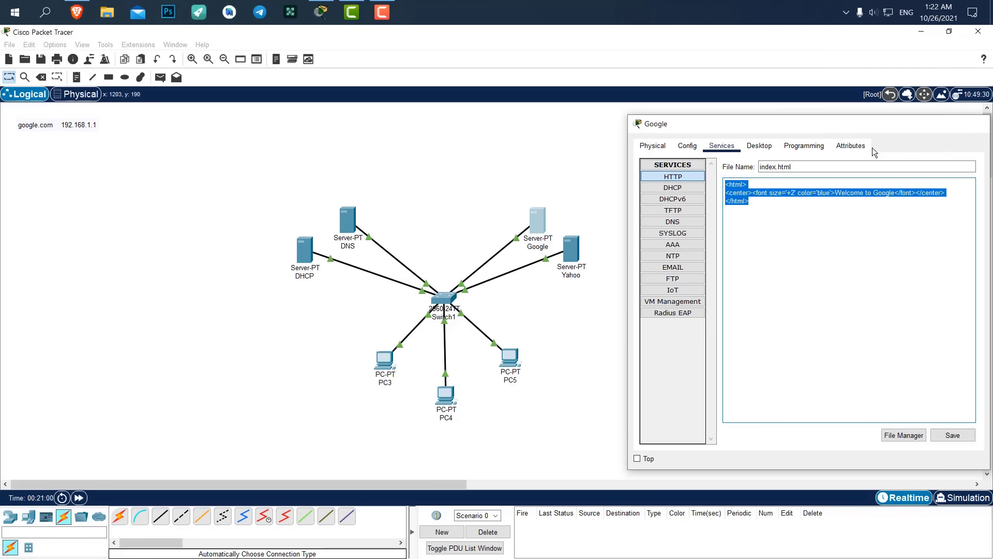
Edit the Yahoo server's HTTP index.html and paste in the Welcome to Google HTML.
click(572, 251)
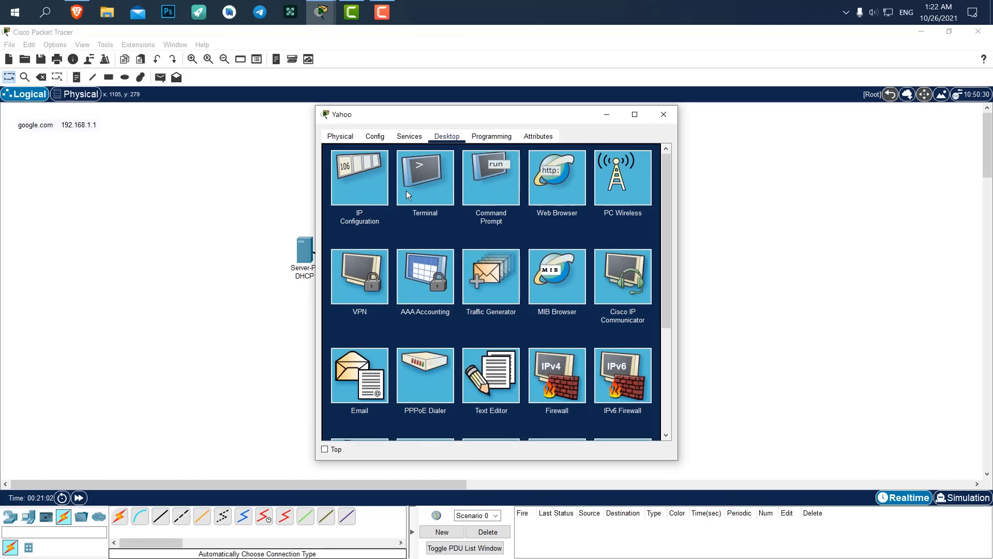
click(418, 131)
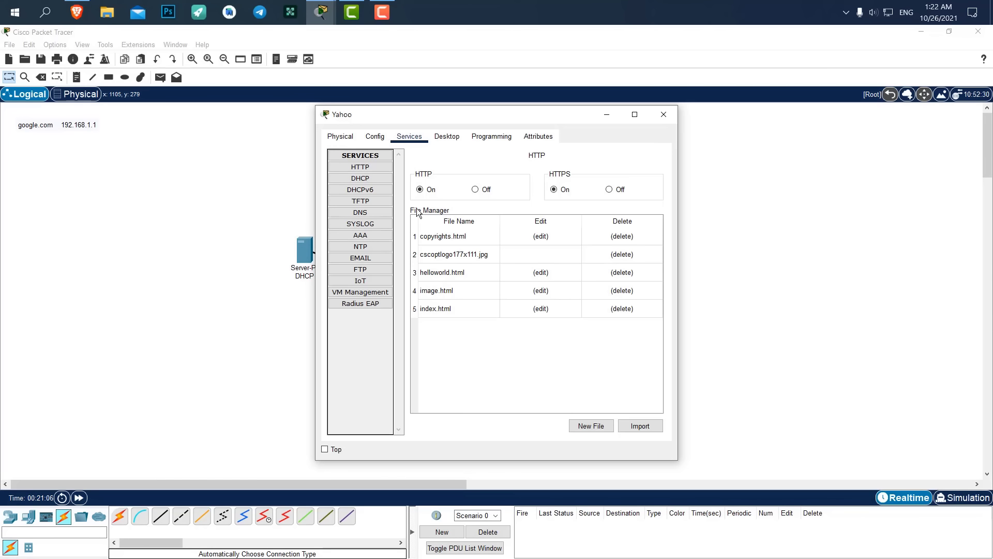
click(390, 169)
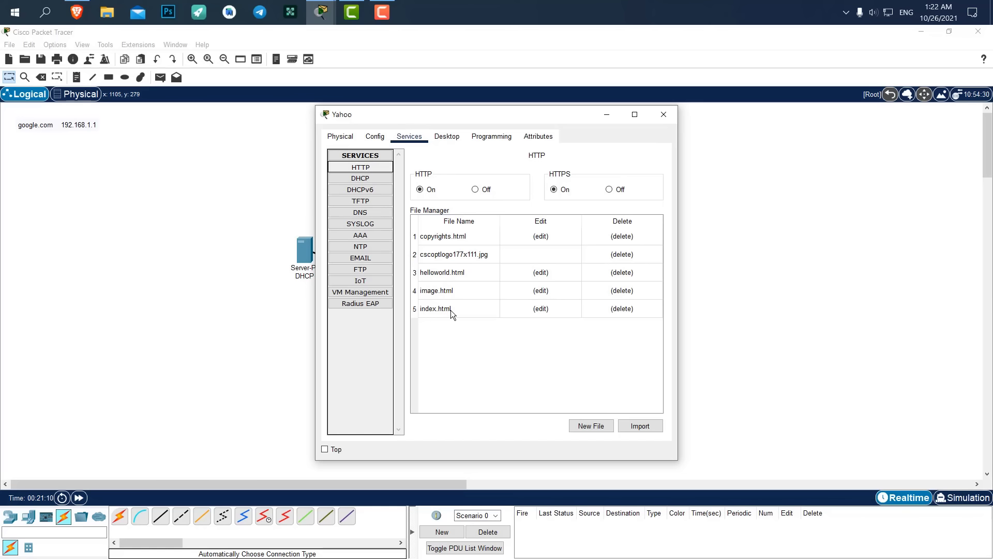
click(540, 308)
key(ctrl+a)
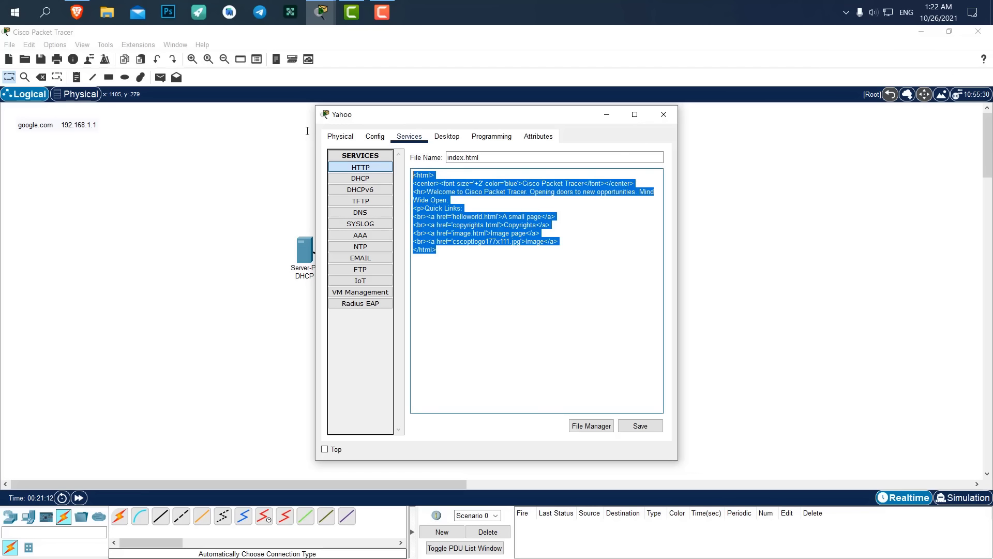
key(ctrl+v)
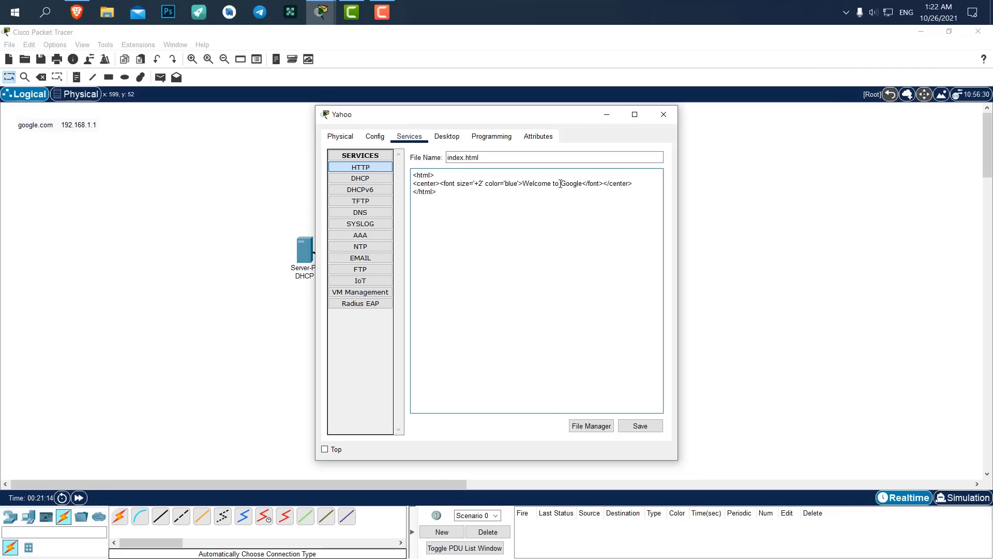
Change 'Google' to 'Yahoo' in the heading, save over index.html, and close the window.
drag(560, 185, 566, 183)
key(Left)
mouse_move(561, 183)
mouse_down()
mouse_move(577, 183)
mouse_move(563, 186)
mouse_up()
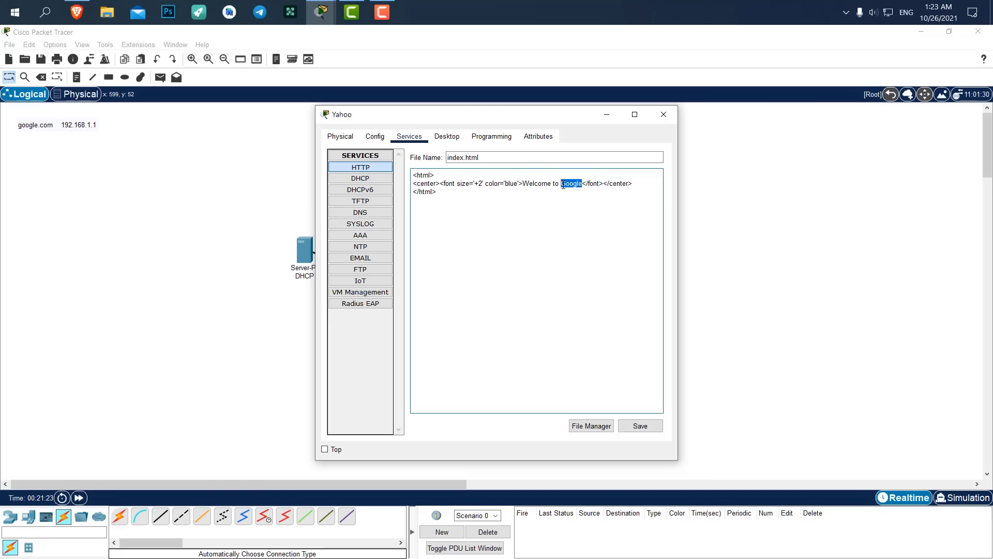
text(Yahoo)
click(641, 425)
click(513, 303)
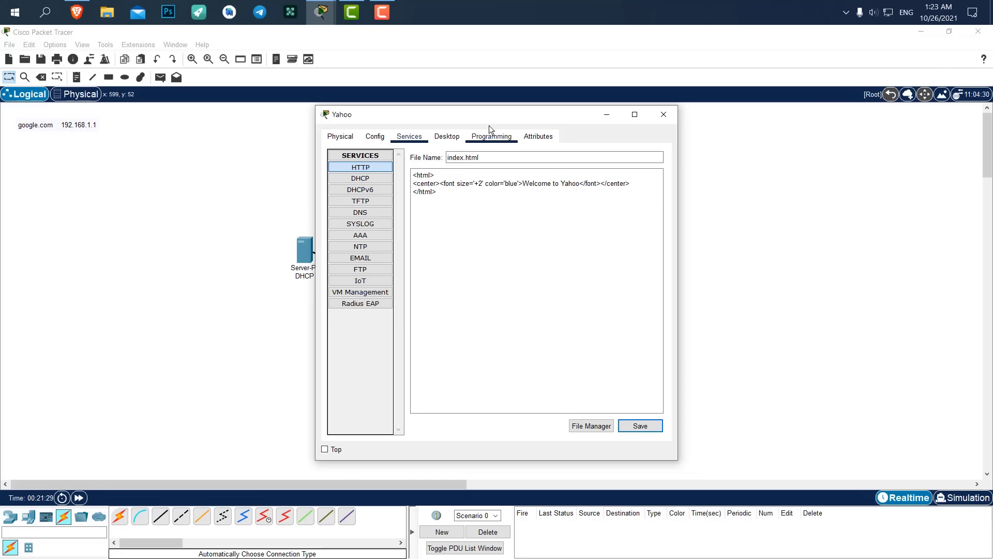
click(663, 114)
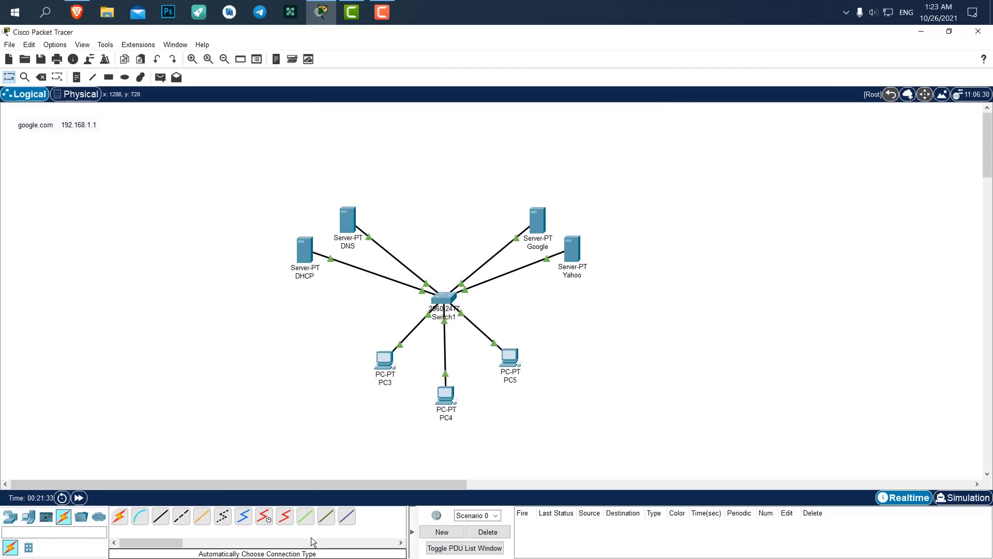
Delete the google.com 192.168.1.1 note and open PC4's configuration window.
drag(70, 117, 144, 191)
key(Delete)
click(498, 313)
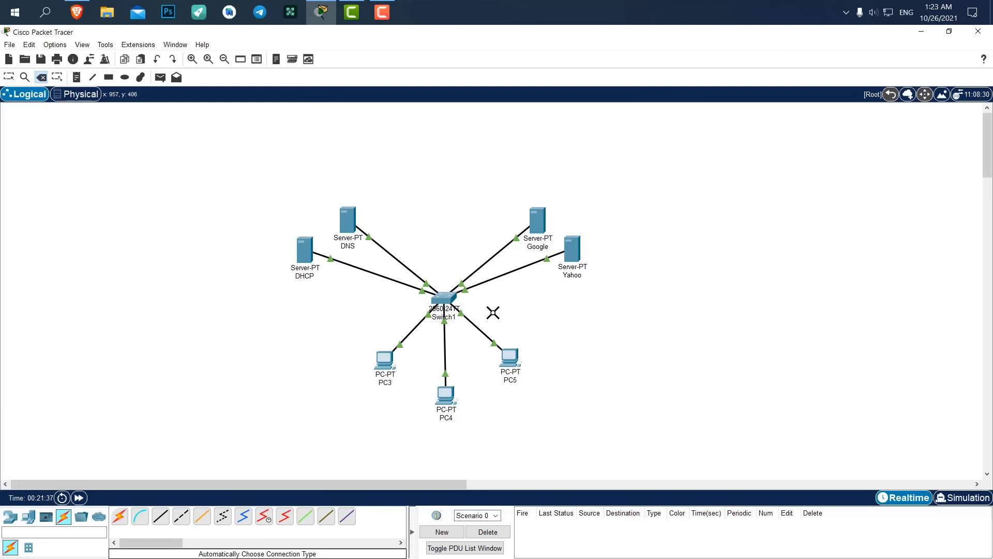
key(Escape)
click(449, 403)
drag(411, 120, 693, 134)
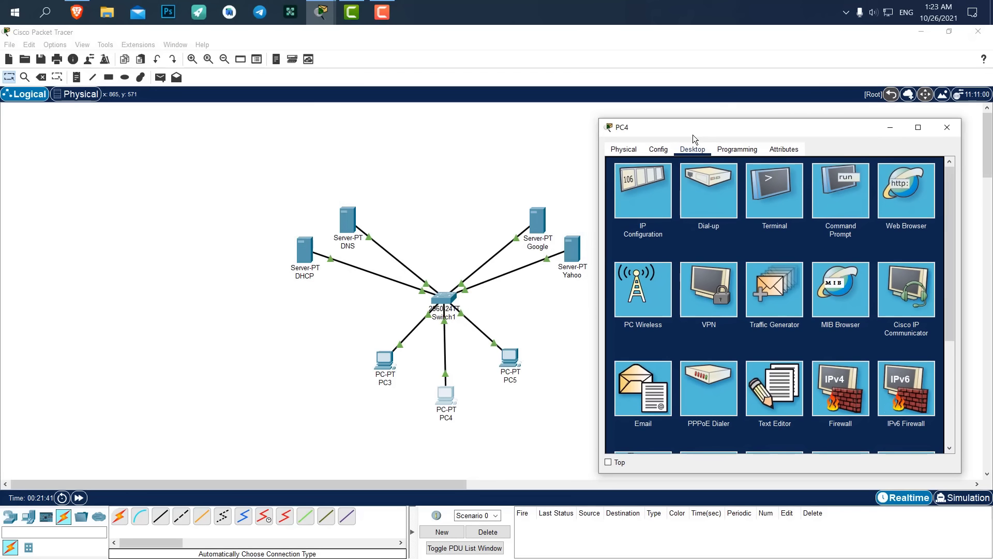
click(911, 200)
click(739, 184)
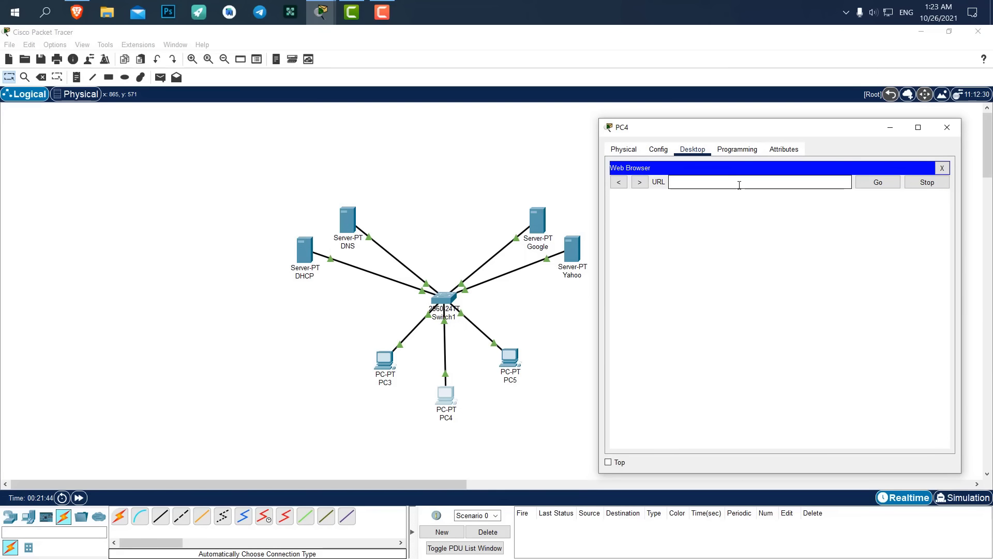
text(google.com)
click(878, 182)
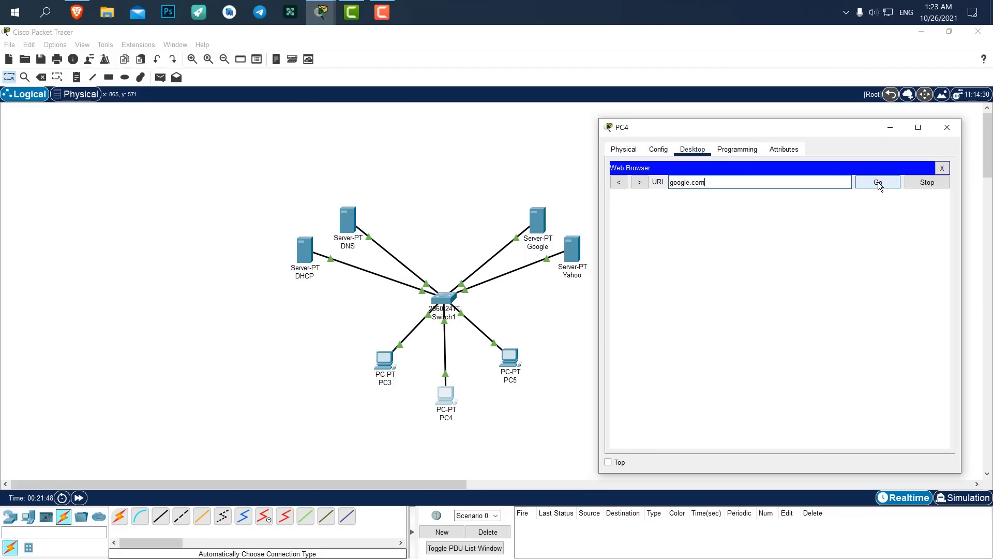
click(703, 182)
text(www.)
text(.)
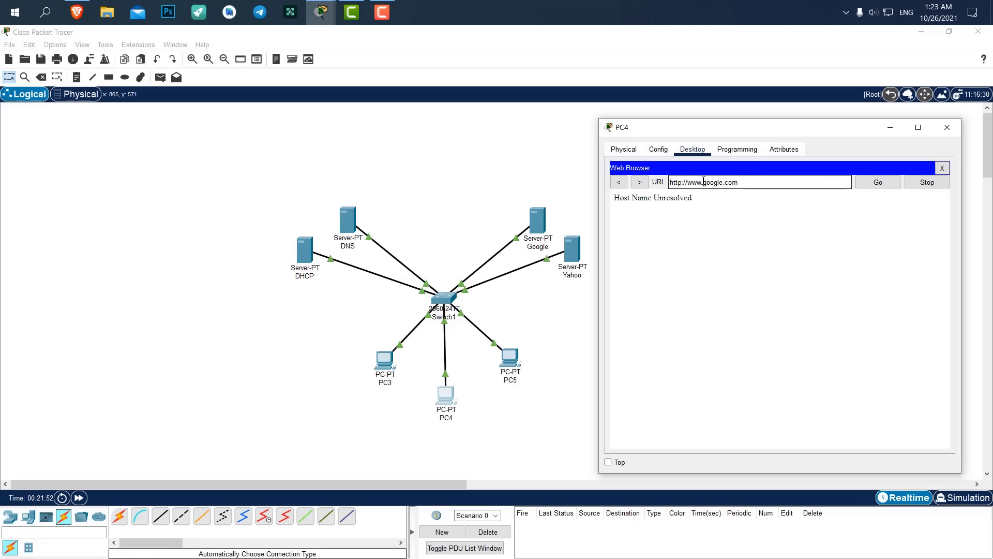
click(880, 182)
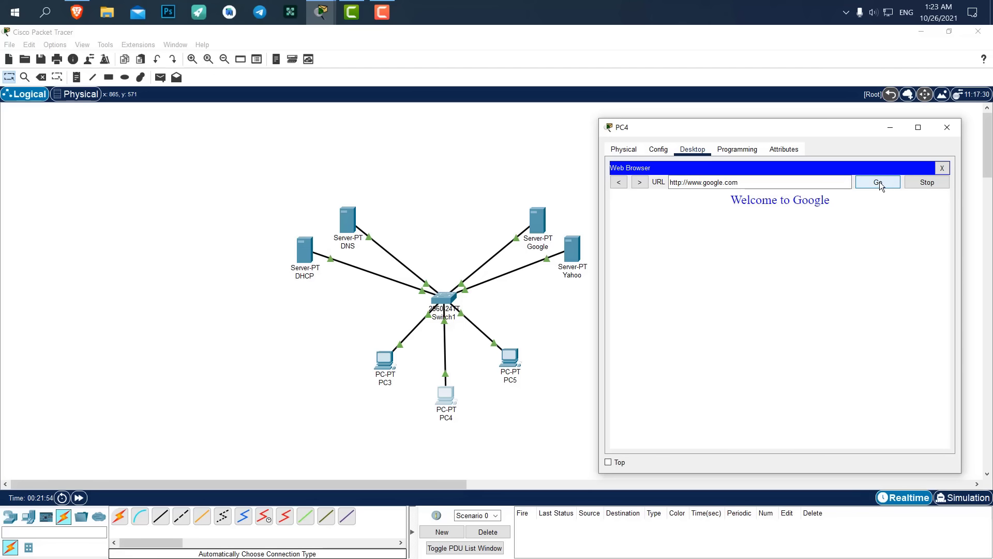
drag(731, 200, 837, 201)
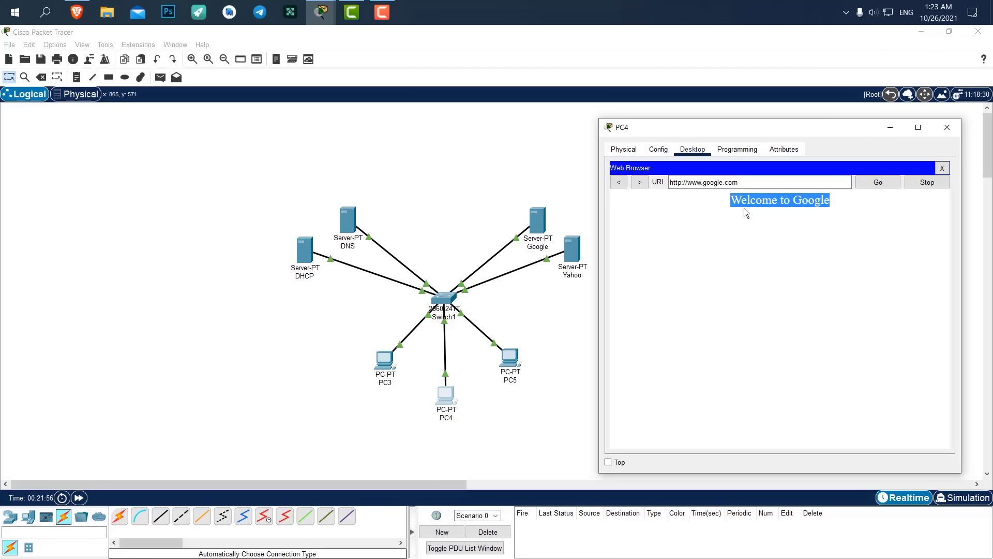
click(723, 212)
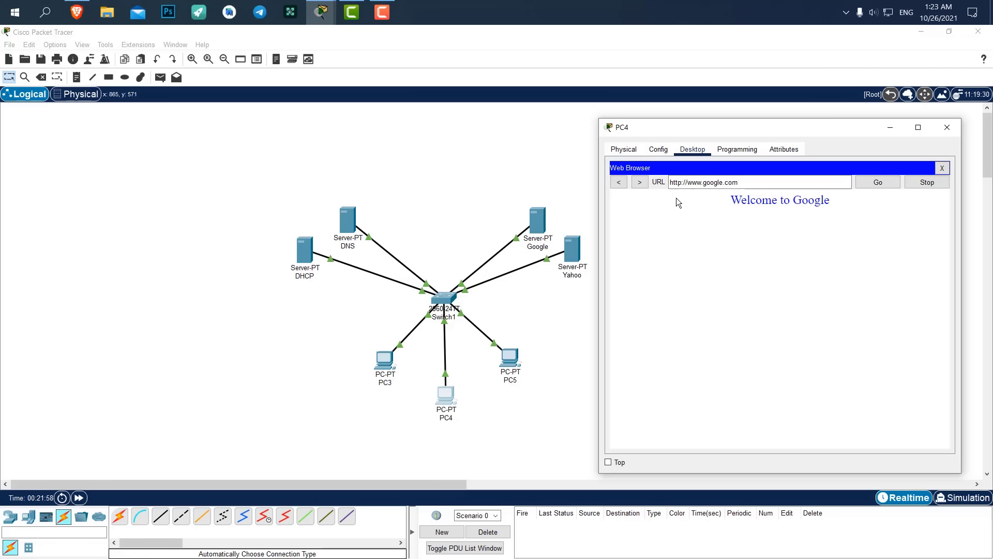
drag(741, 184, 670, 187)
key(End)
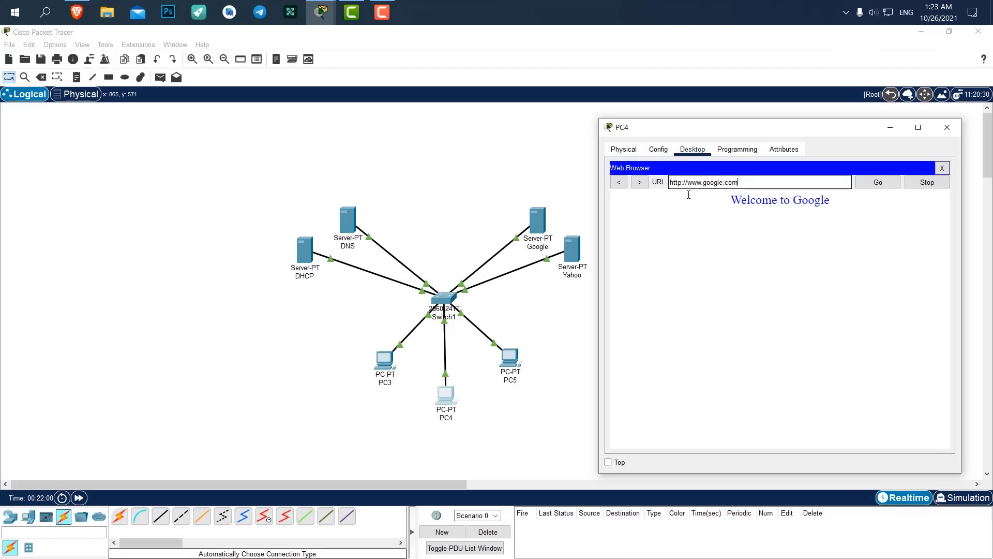
key(shift+Left)
key(shift+Left)
key(shift+Left)
key(shift+Left)
key(shift+Left)
key(shift+Left)
key(shift+Left)
key(shift+Left)
key(shift+Left)
key(shift+Left)
key(shift+Left)
key(shift+Left)
key(shift+Left)
key(shift+Left)
key(shift+Left)
key(shift+Left)
key(shift+Left)
key(shift+Left)
key(shift+Left)
key(shift+Left)
key(shift+Right)
key(shift+Right)
key(shift+Right)
key(shift+Right)
key(shift+Right)
key(shift+Right)
key(shift+Right)
key(shift+Right)
key(shift+Right)
key(shift+Right)
key(shift+Right)
key(shift+Right)
key(shift+Right)
key(shift+Home)
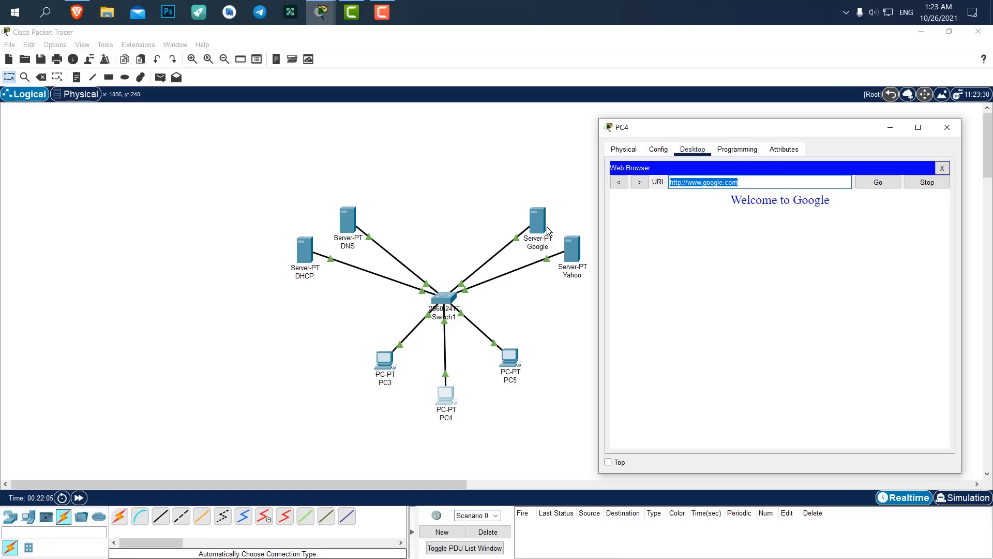
click(762, 184)
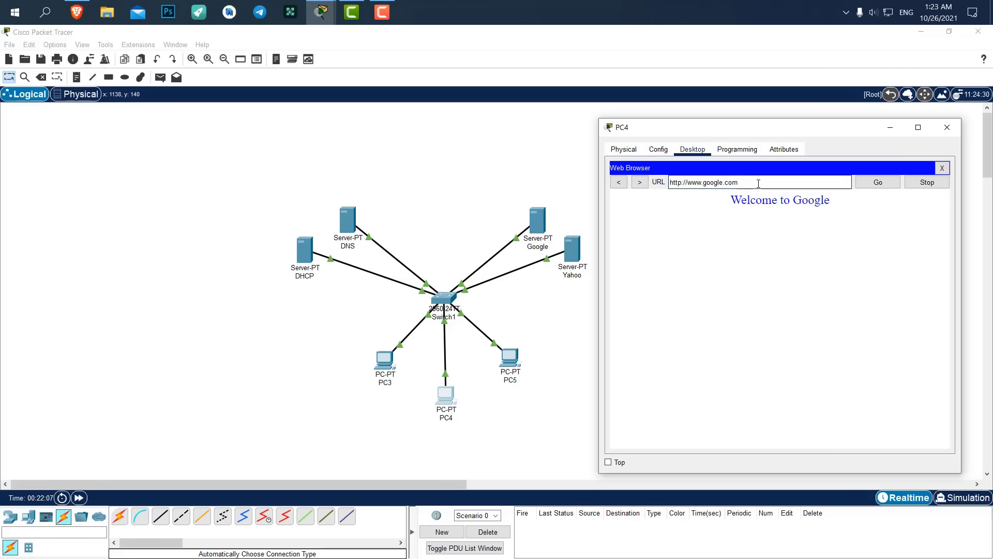
drag(798, 185, 686, 184)
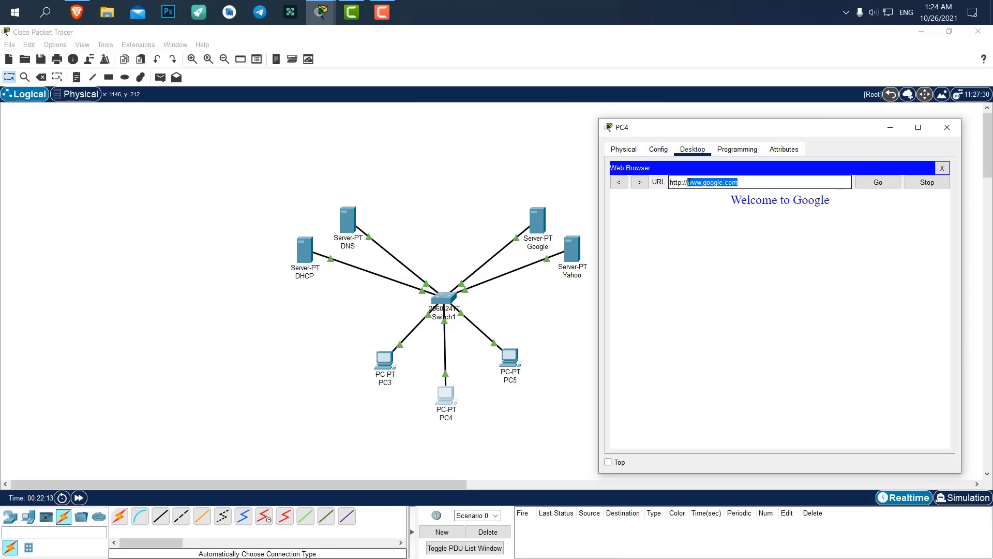
text(yah)
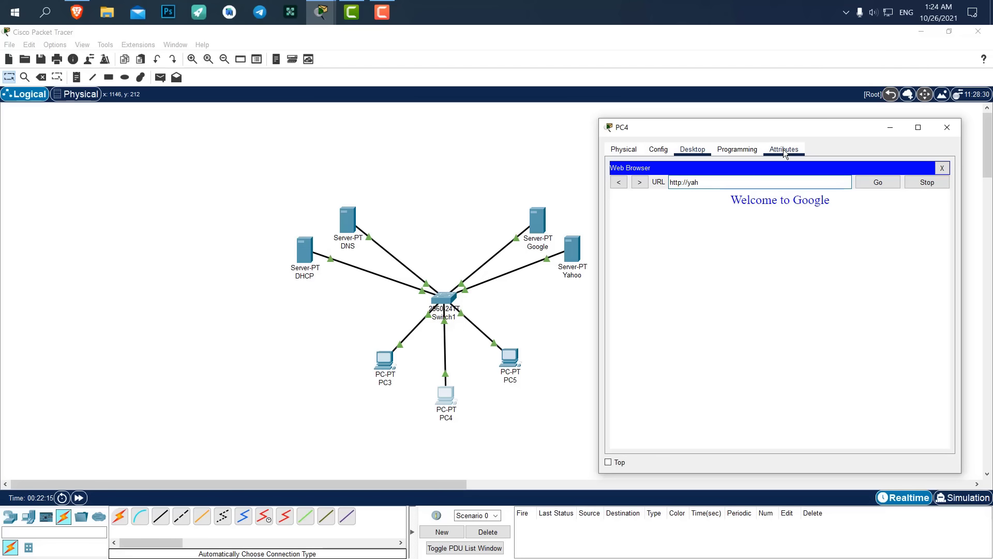
text(oo)
key(BackSpace)
key(BackSpace)
key(BackSpace)
key(BackSpace)
key(BackSpace)
text(www.yahoo.com)
key(Return)
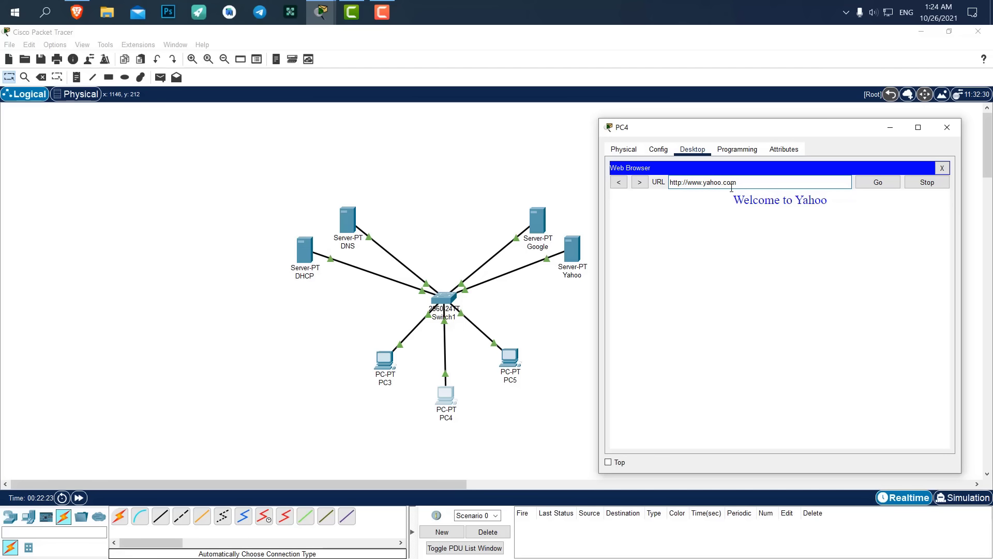
drag(749, 183, 623, 181)
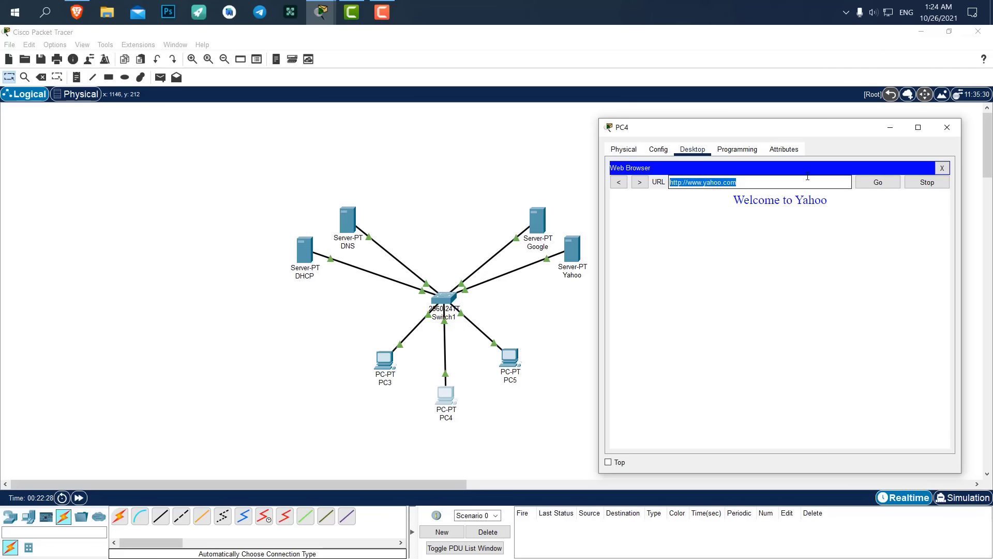
text(191.)
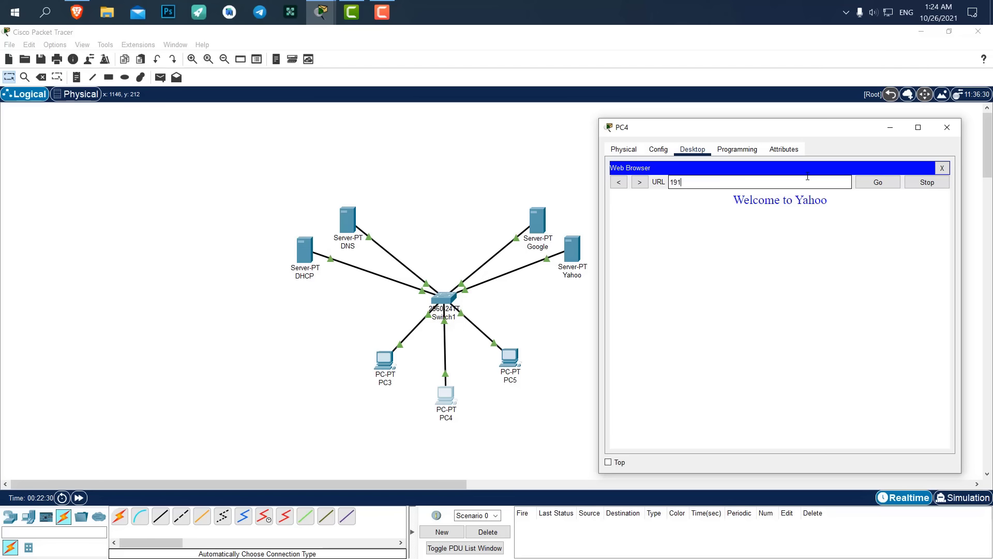
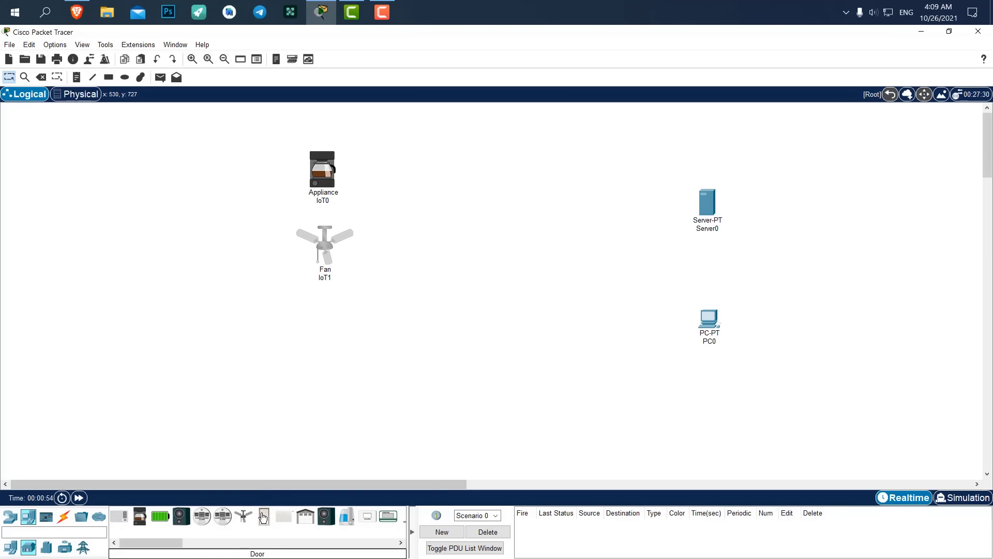
Place a door below the fan, then delete the mistakenly added door.
click(332, 317)
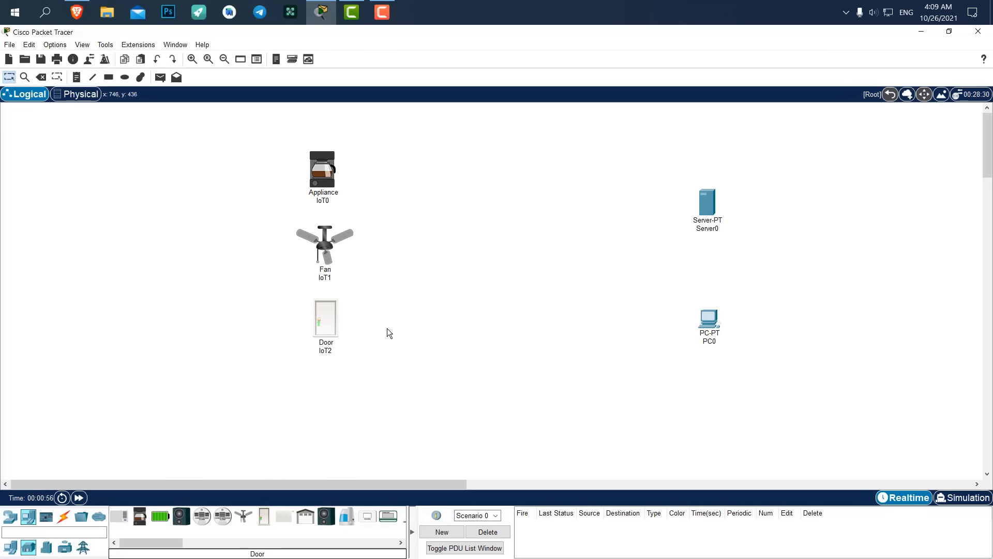
key(Delete)
click(475, 313)
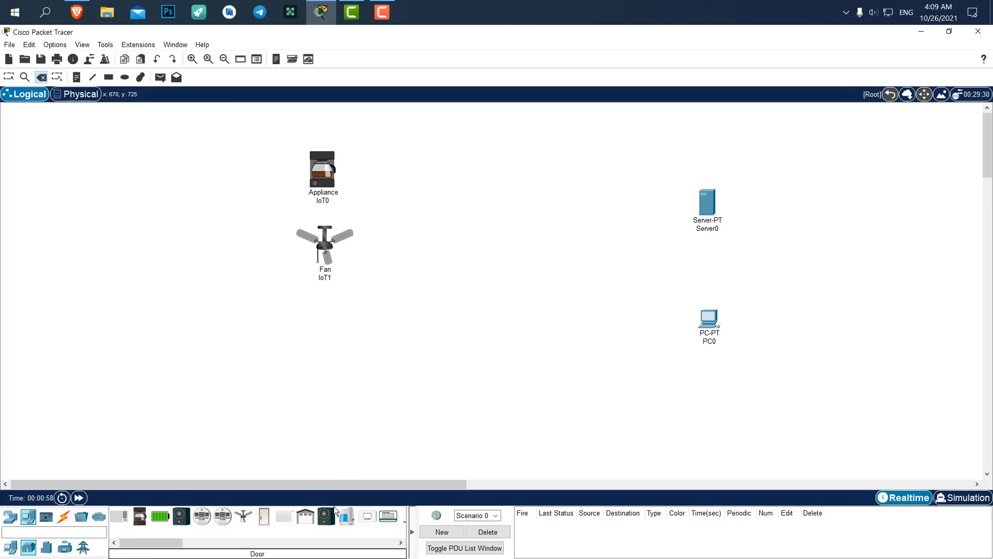
Add a Garage Door (IoT3) and a Light (IoT4) below the fan.
click(306, 515)
click(325, 327)
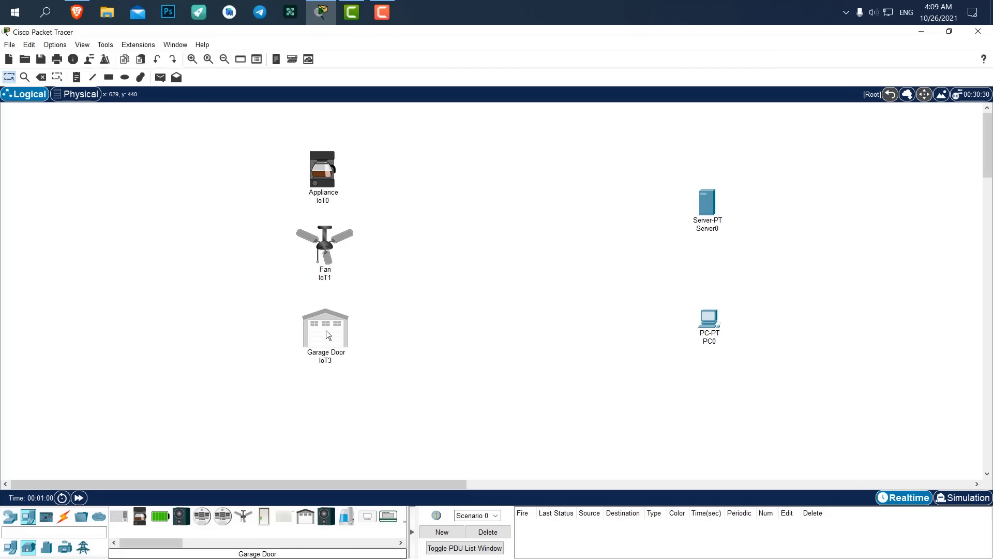
drag(159, 546, 183, 542)
click(185, 516)
click(326, 399)
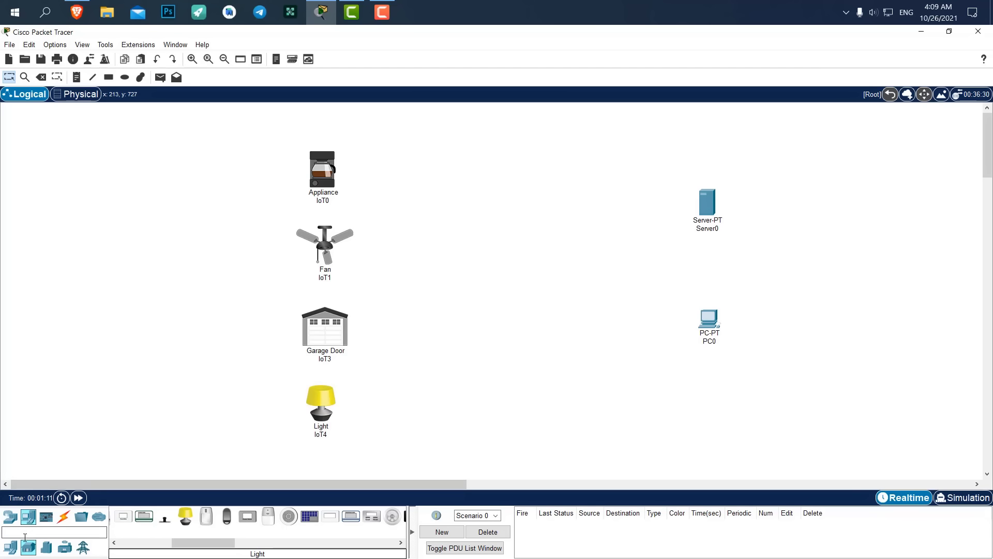
click(11, 547)
click(10, 516)
Place a 2960 switch to the left of Server0.
click(28, 547)
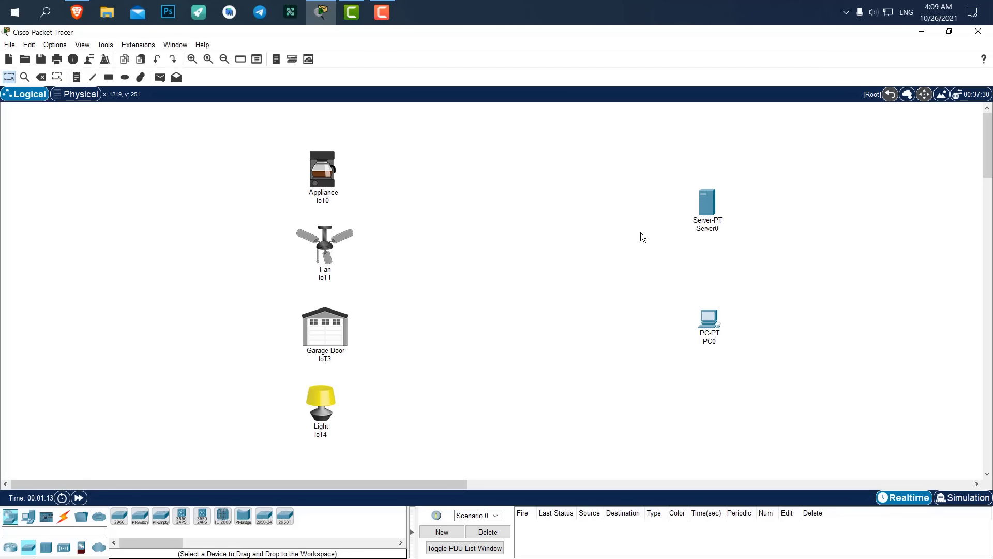
click(120, 516)
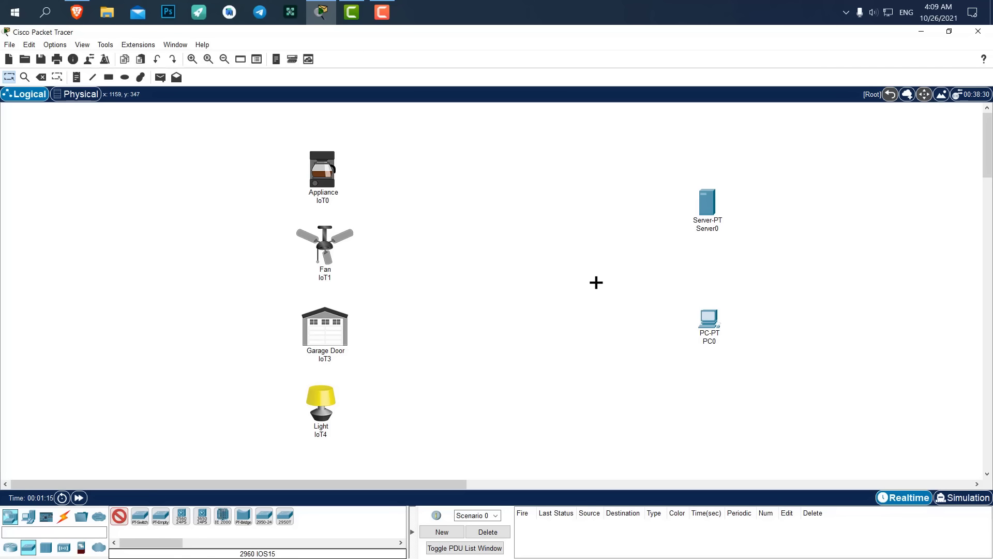
click(595, 273)
drag(597, 275, 597, 270)
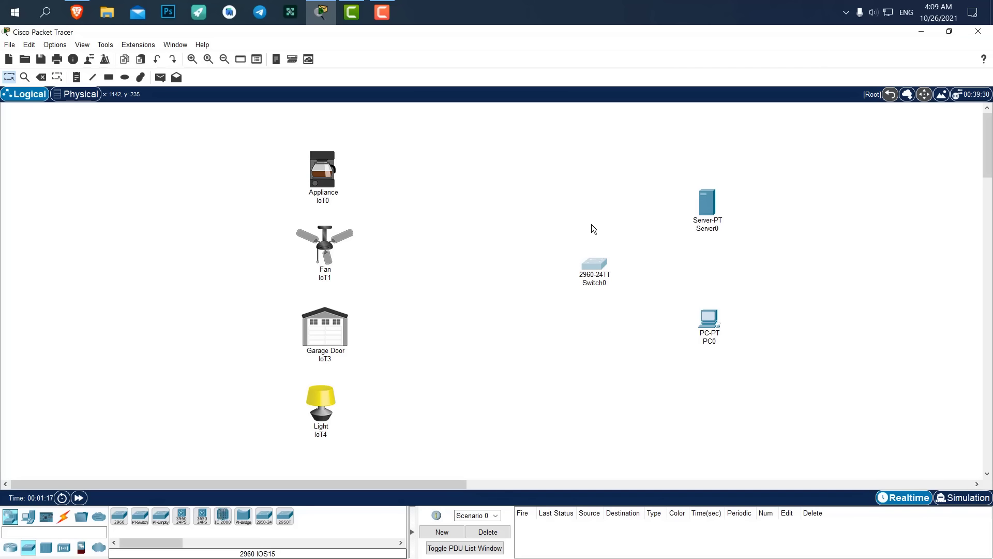
Select the four IoT devices and shift the group slightly upward.
drag(451, 152, 270, 437)
mouse_move(337, 166)
mouse_down()
mouse_move(344, 156)
mouse_move(334, 156)
mouse_up()
click(396, 154)
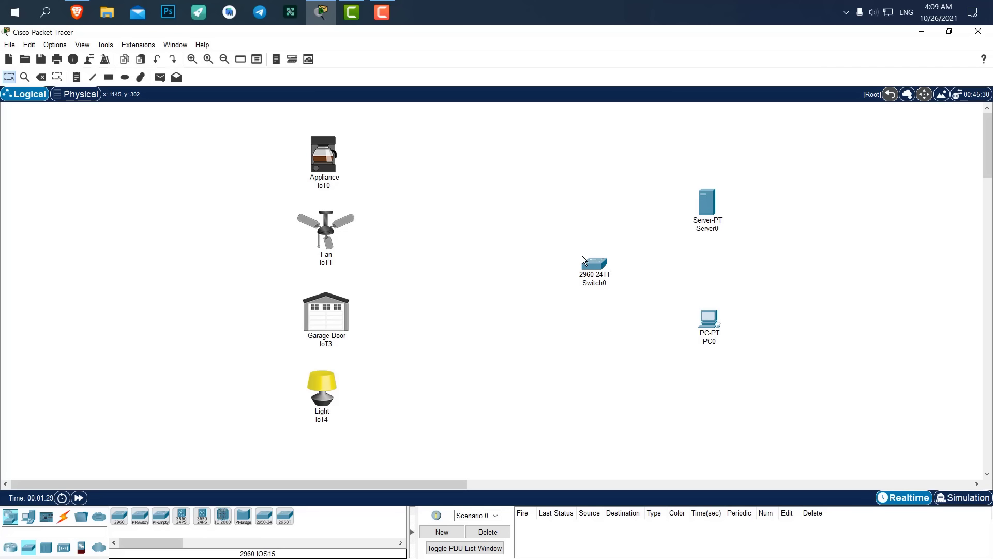
drag(396, 160, 434, 291)
drag(404, 122, 448, 245)
Add an AccessPoint-PT left of the switch, lined up with it.
click(64, 548)
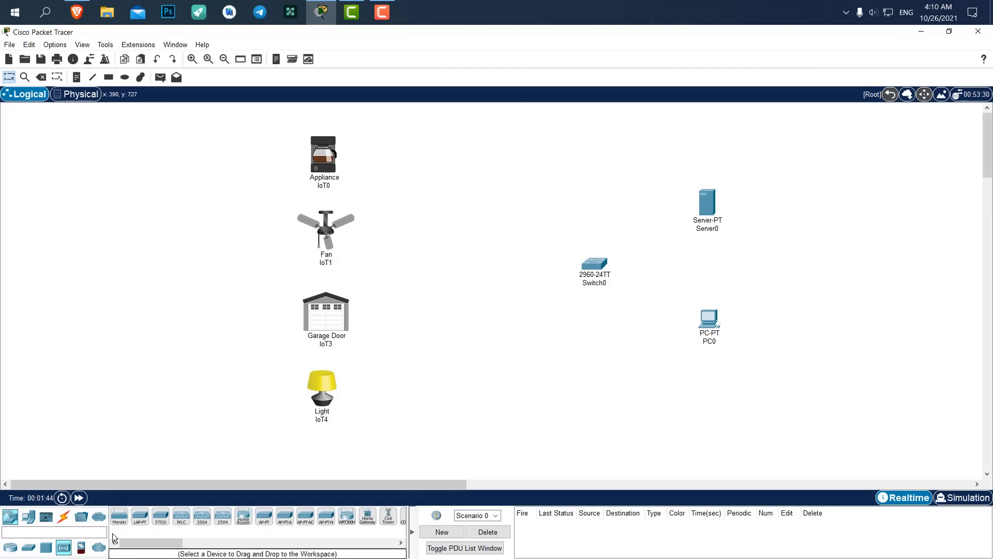
click(264, 516)
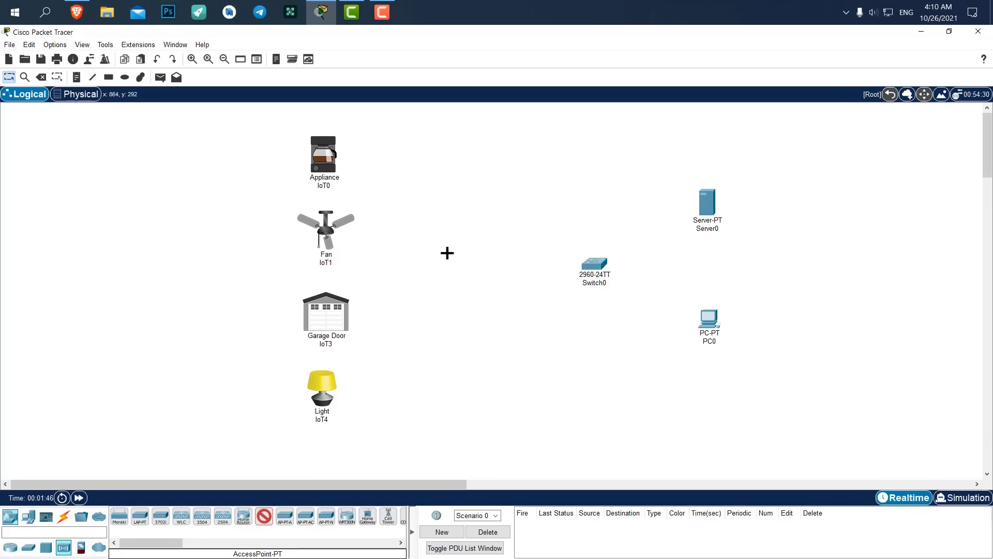
click(451, 269)
drag(460, 268, 484, 261)
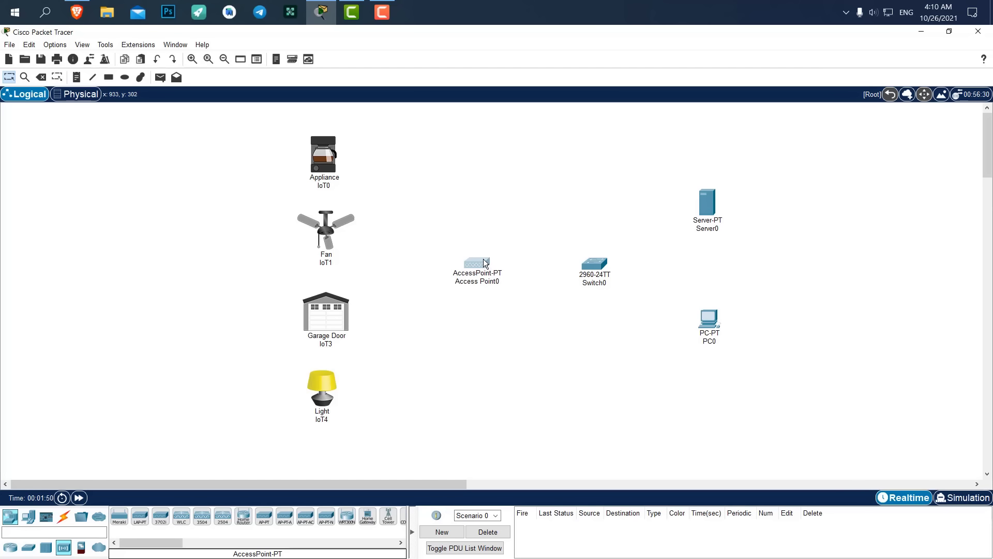
click(458, 195)
Select the automatic connection type, cancelling a stray cable started from Appliance IoT0.
click(64, 520)
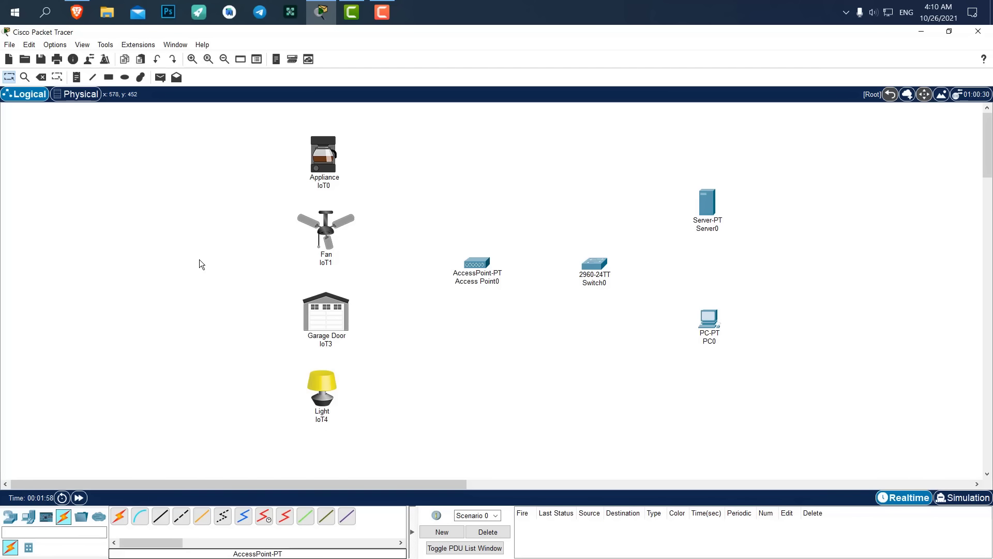
click(119, 516)
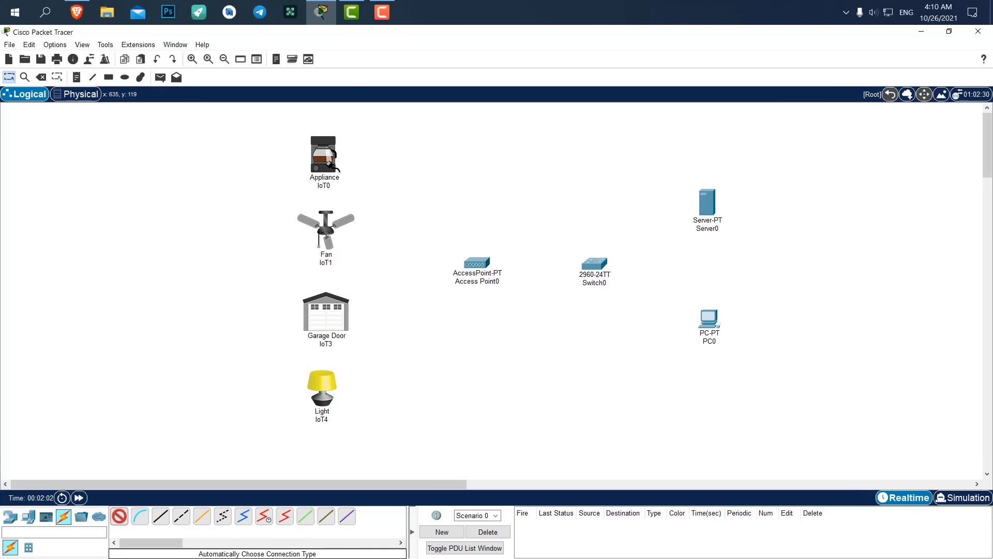
click(329, 157)
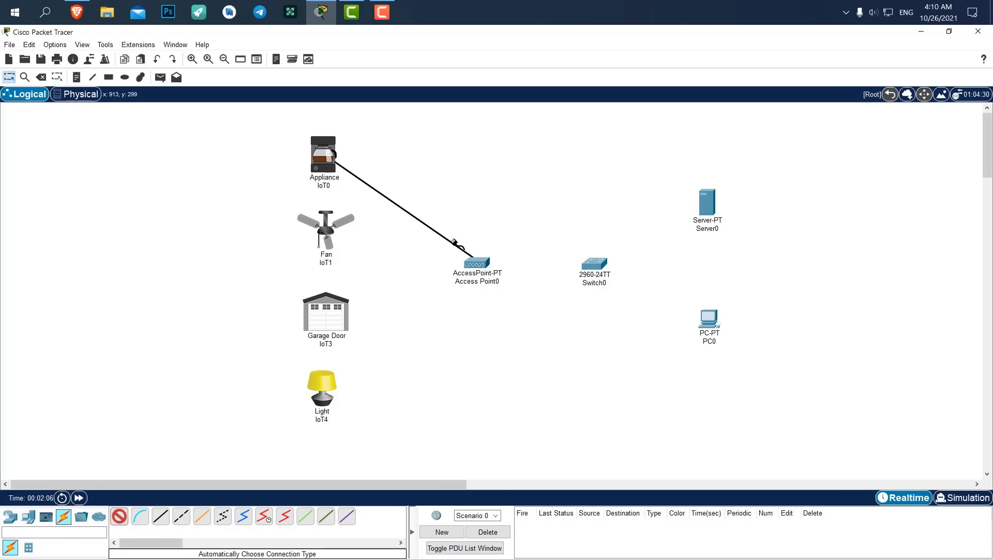
click(360, 157)
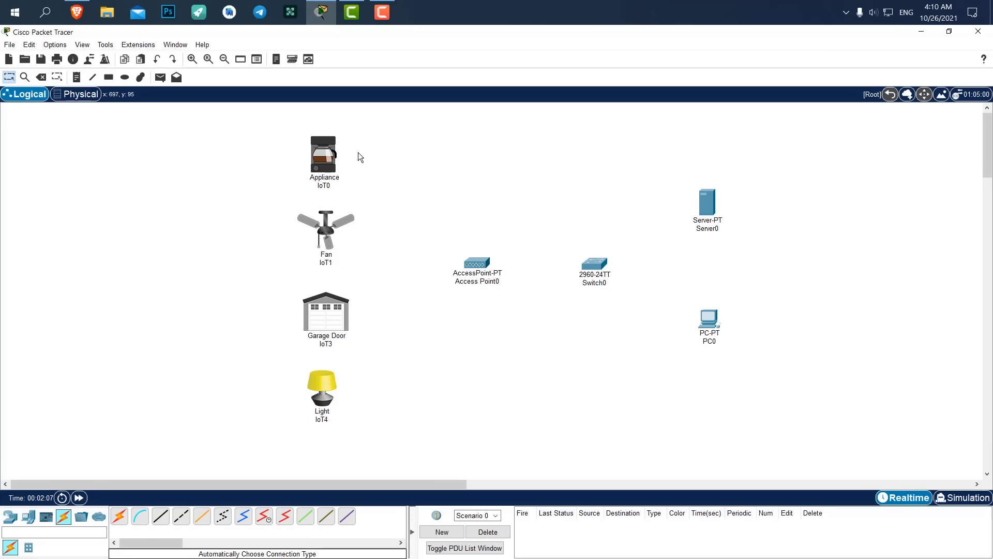
click(119, 516)
Cable Switch0 to Access Point0, Server0 and PC0.
click(600, 272)
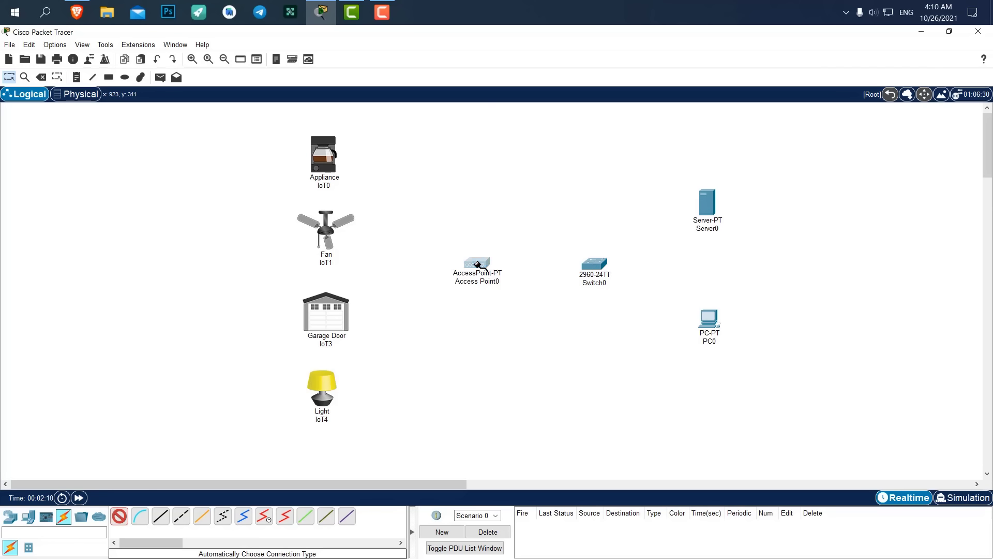
click(477, 263)
click(600, 265)
click(707, 206)
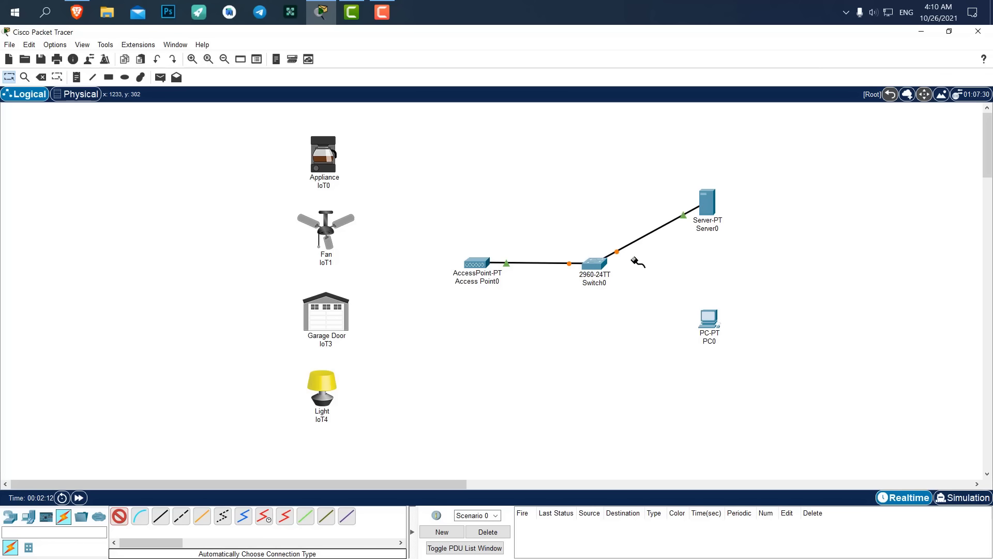
click(600, 265)
click(707, 317)
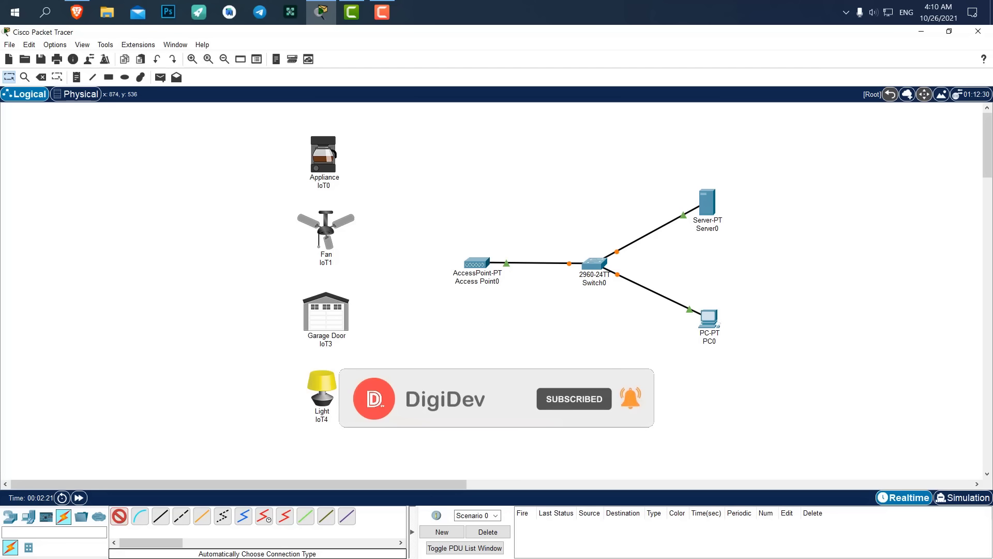
Change Access Point0's Port 1 SSID from Default to DigiDev.
click(481, 261)
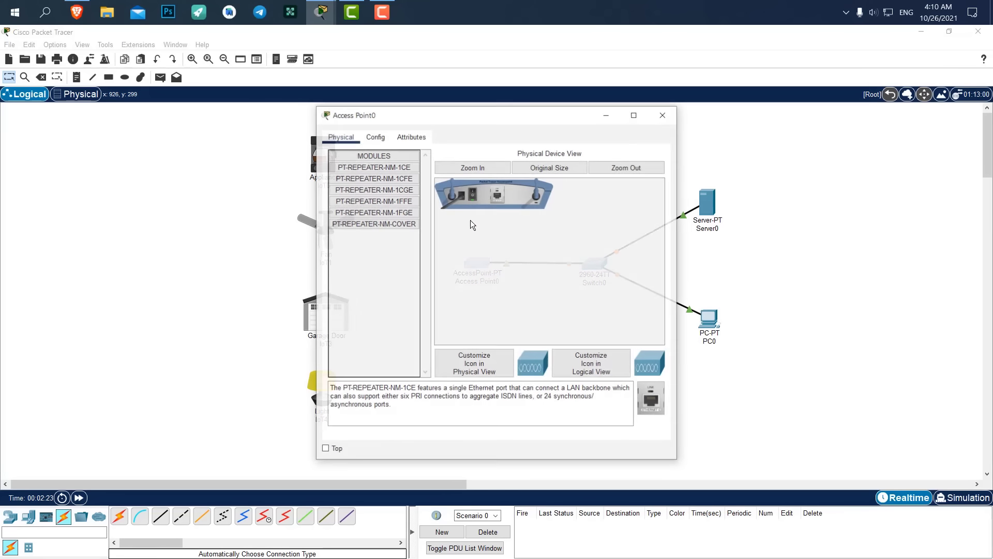
click(377, 136)
click(356, 201)
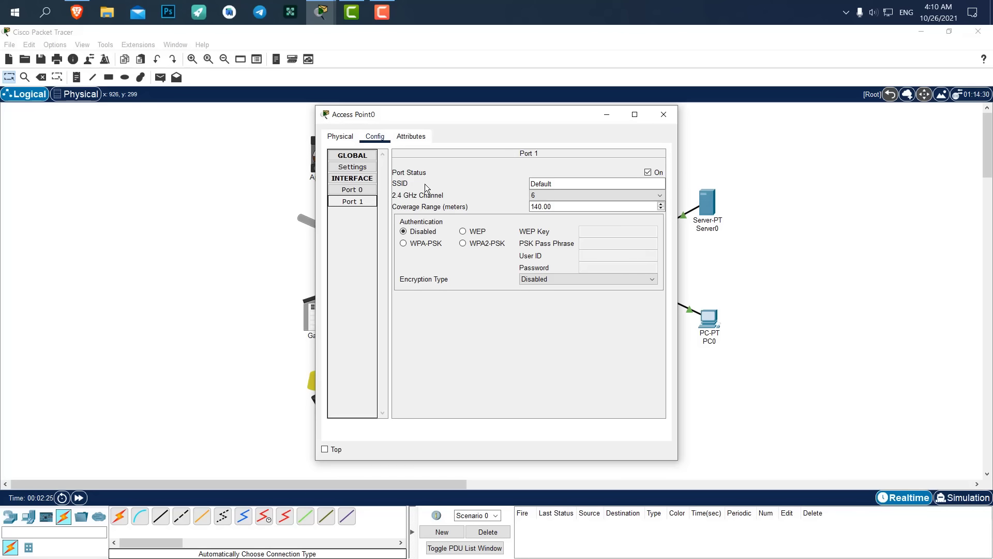
drag(554, 181, 476, 181)
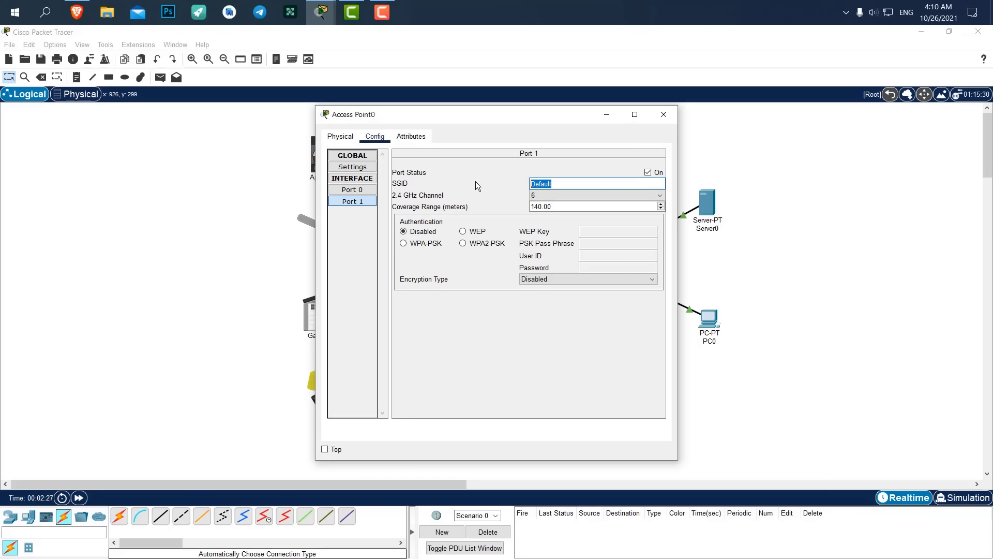
text(DigiDev)
key(ctrl+a)
key(ctrl+c)
click(665, 114)
Set the Wireless0 SSID of the appliance (IoT0) and fan (IoT1) to DigiDev.
click(331, 166)
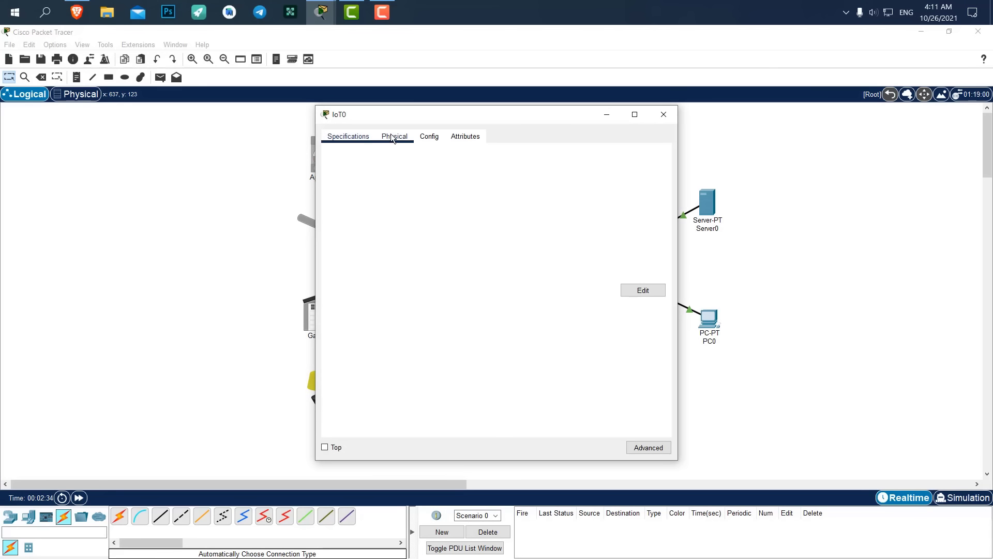
click(426, 136)
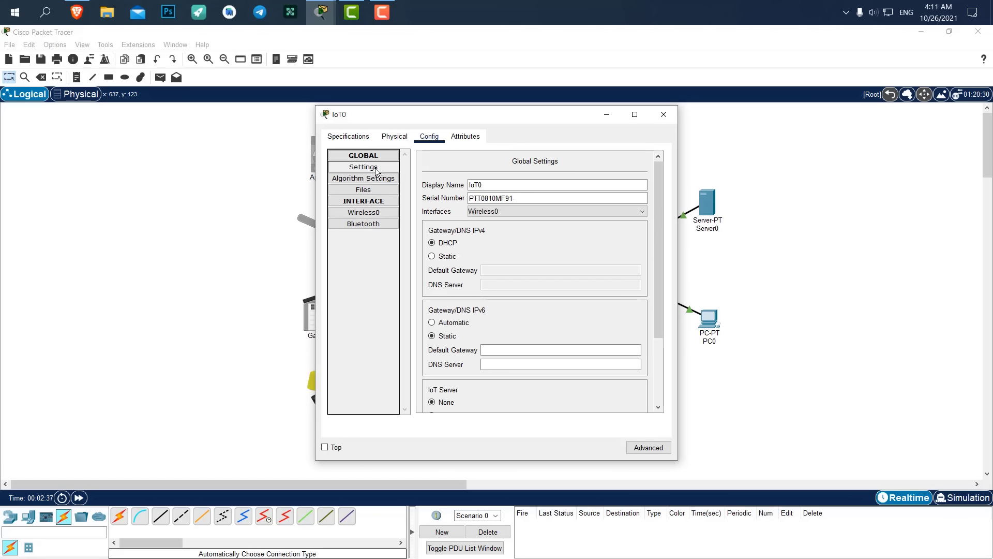
click(371, 212)
double_click(569, 205)
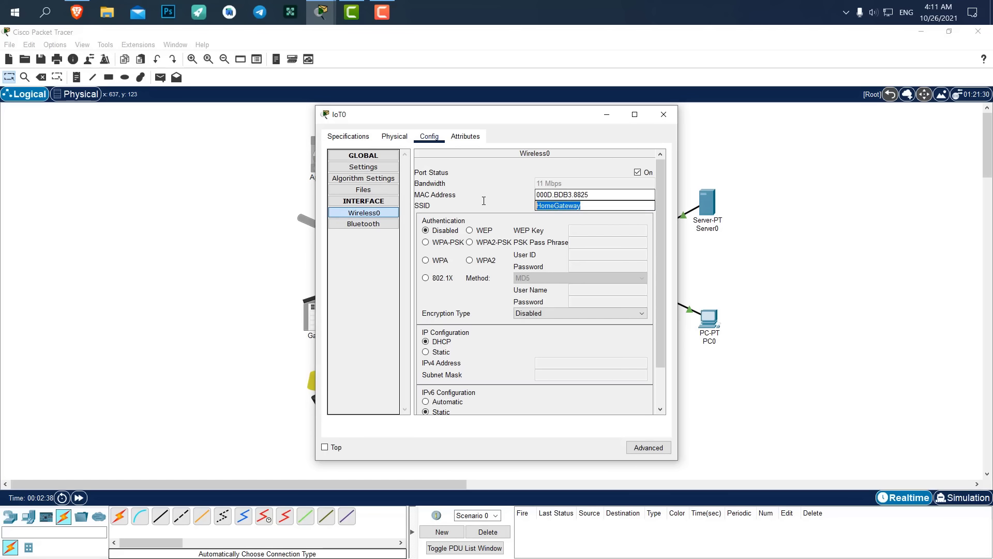
text(DigiDev)
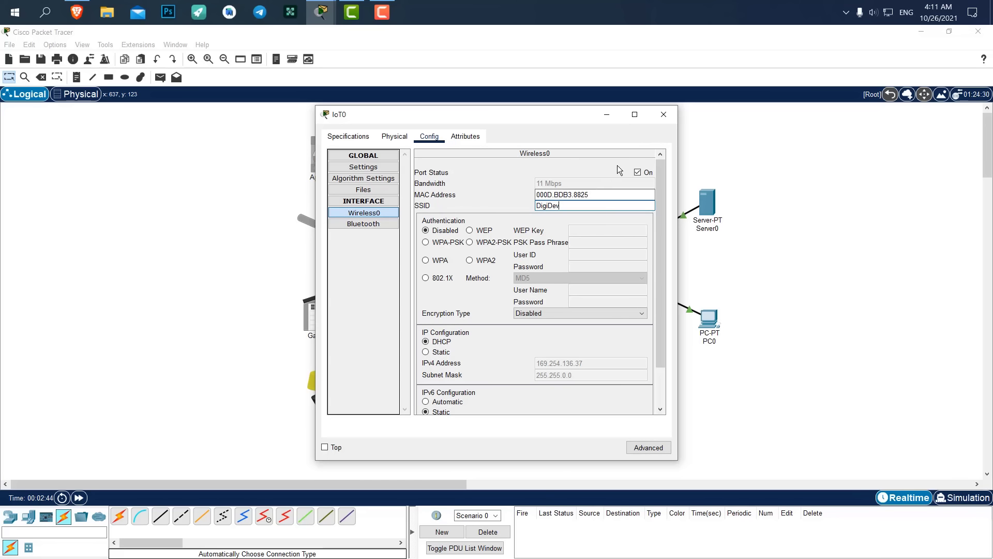
click(664, 114)
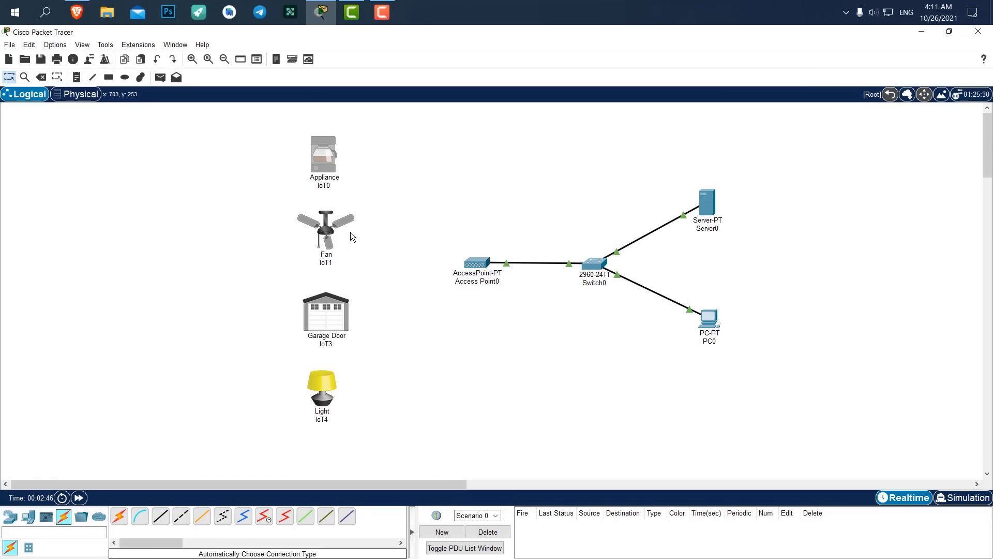
click(351, 233)
click(430, 136)
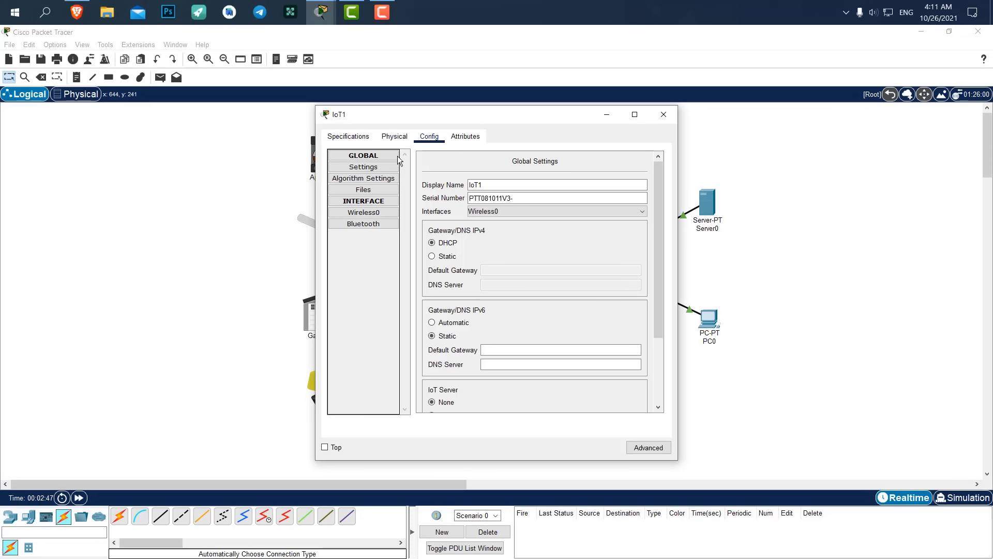
click(364, 213)
double_click(577, 206)
key(ctrl+v)
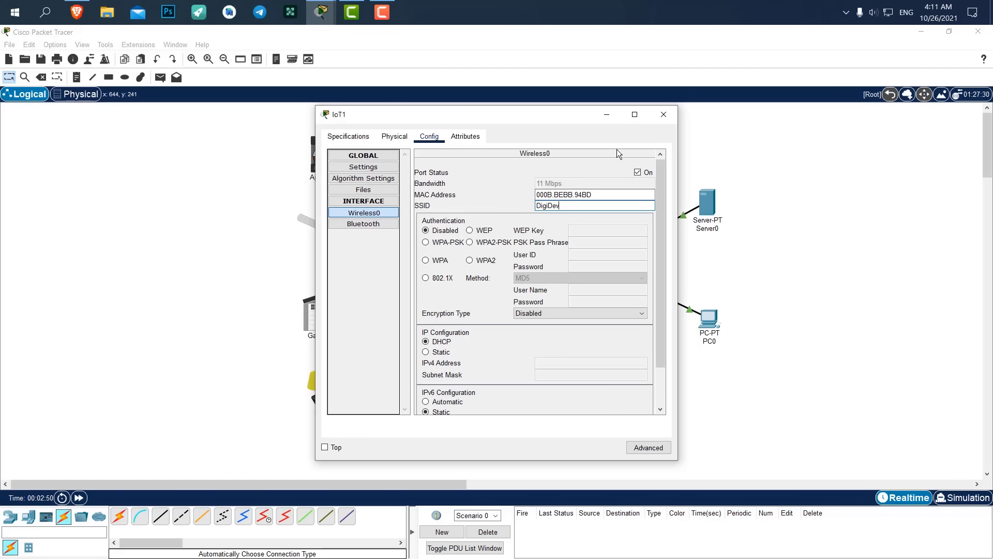
click(669, 116)
Set the garage door (IoT3) and light (IoT4) Wireless0 SSIDs to DigiDev as well.
click(331, 313)
click(429, 136)
click(363, 212)
double_click(576, 206)
text(DigiDev)
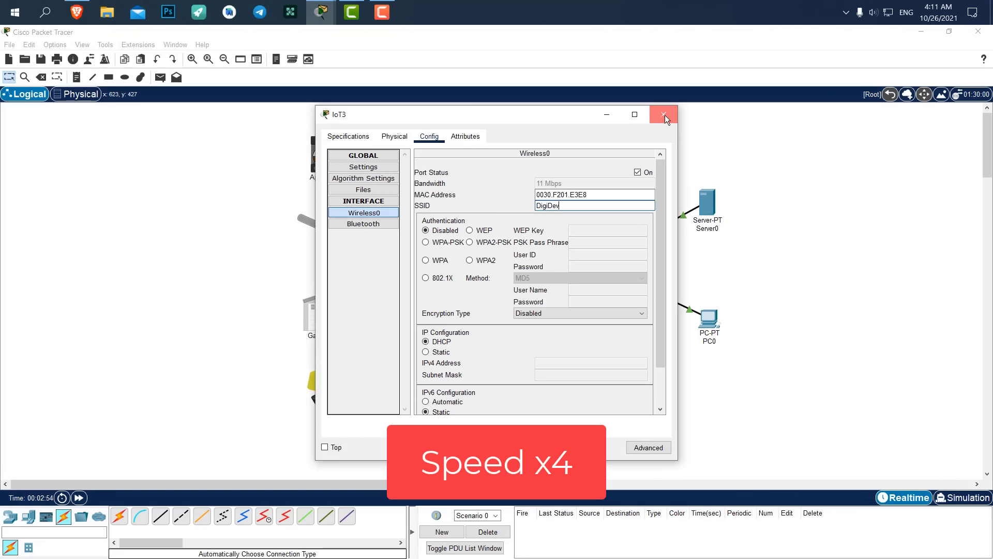
click(665, 115)
click(334, 383)
click(364, 213)
double_click(577, 206)
text(DigiDev)
click(664, 115)
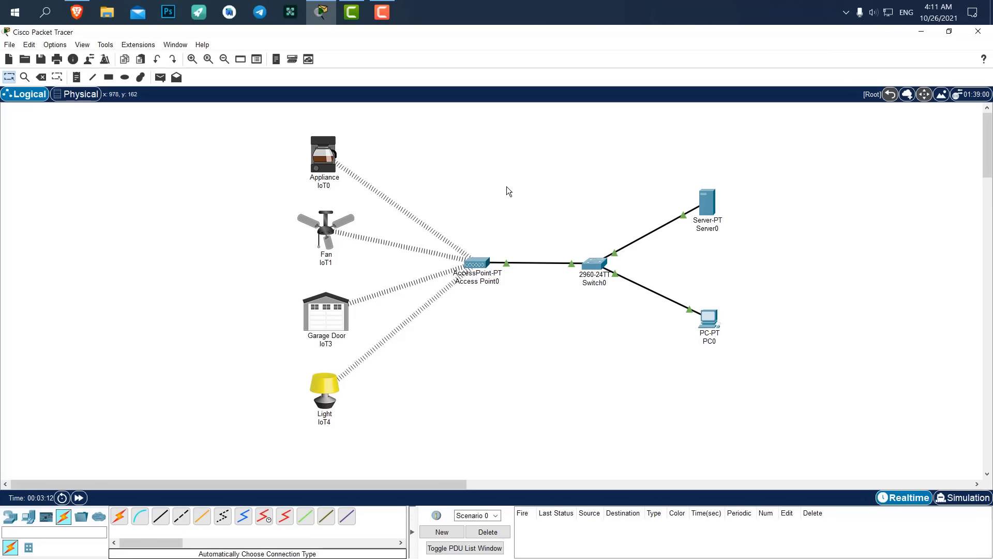
Open Server0's DHCP service settings.
click(707, 202)
drag(401, 121, 455, 102)
click(464, 119)
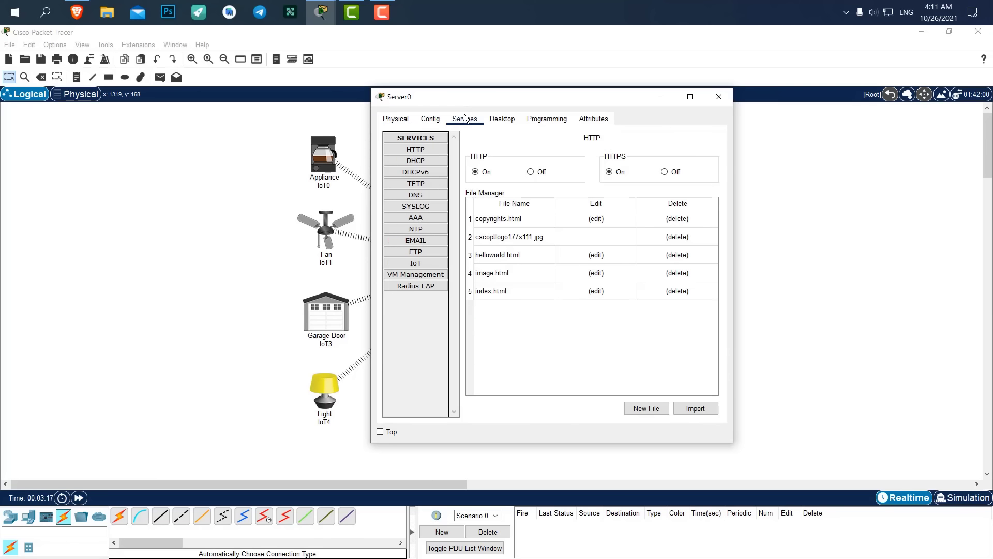
drag(617, 102, 627, 100)
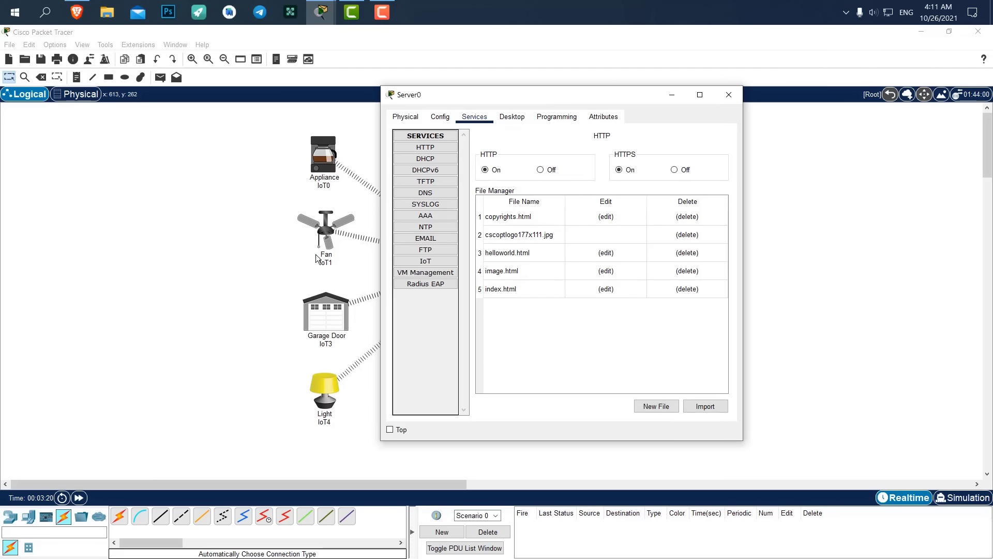
click(425, 160)
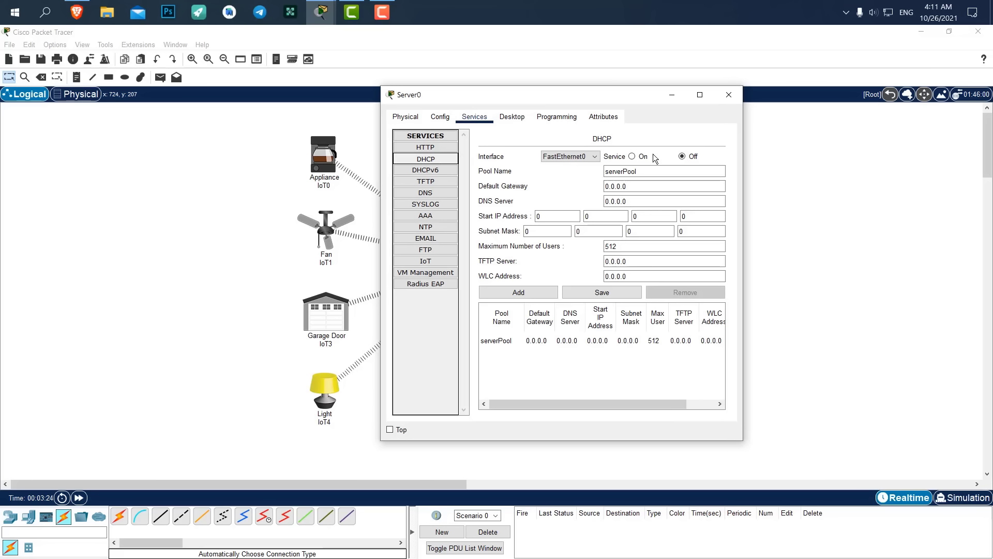
Give Server0 the static IPv4 address 192.168.1.1 with mask 255.255.255.0.
click(512, 116)
click(429, 163)
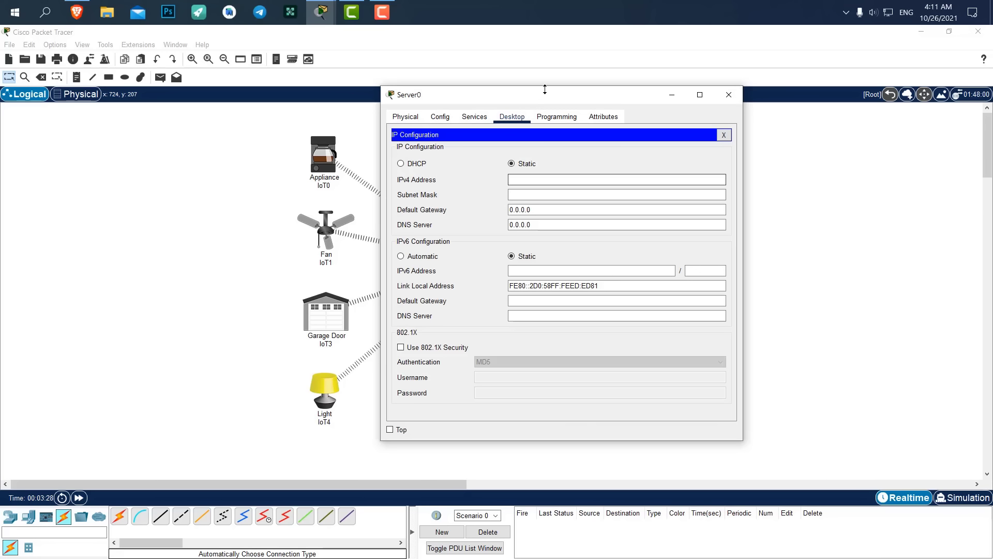
drag(505, 100, 386, 91)
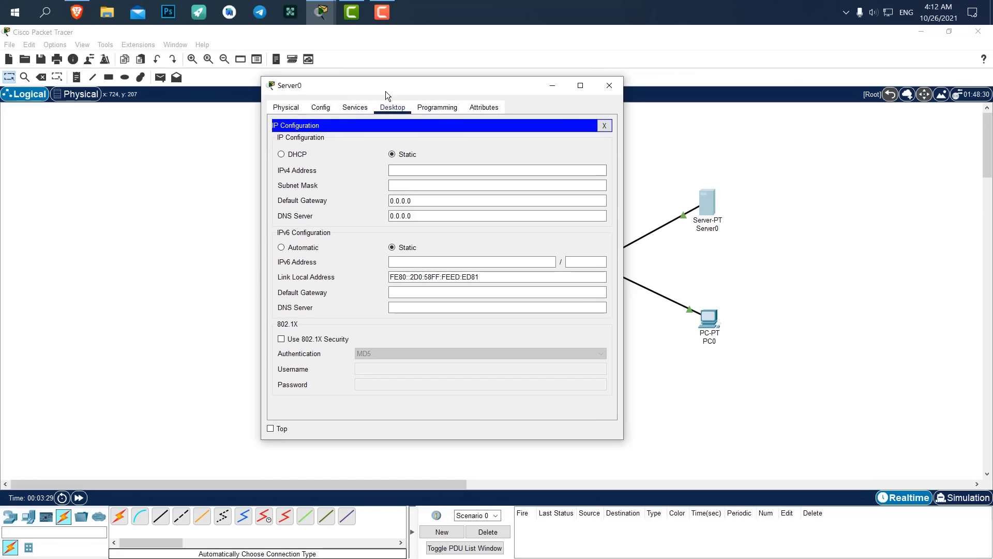
click(417, 176)
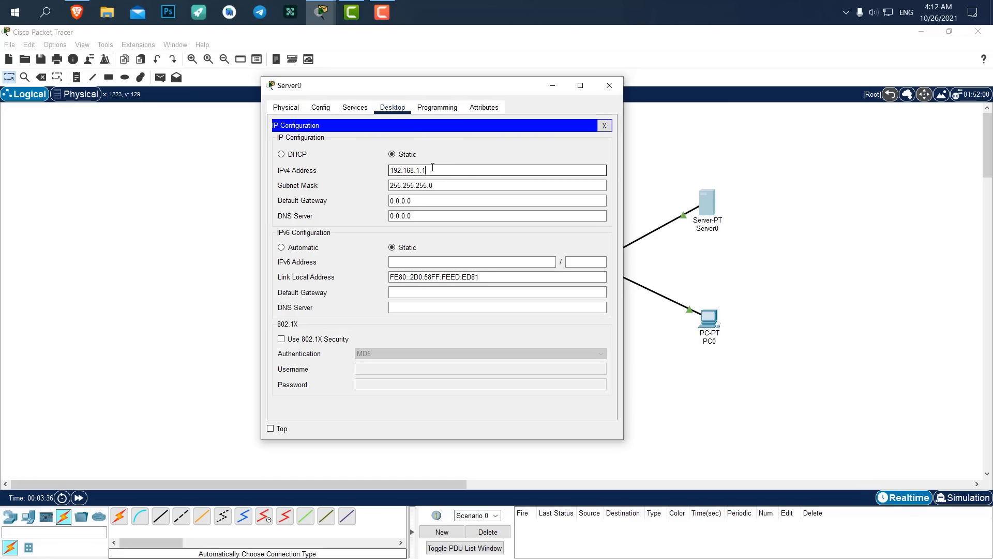
drag(433, 167, 335, 169)
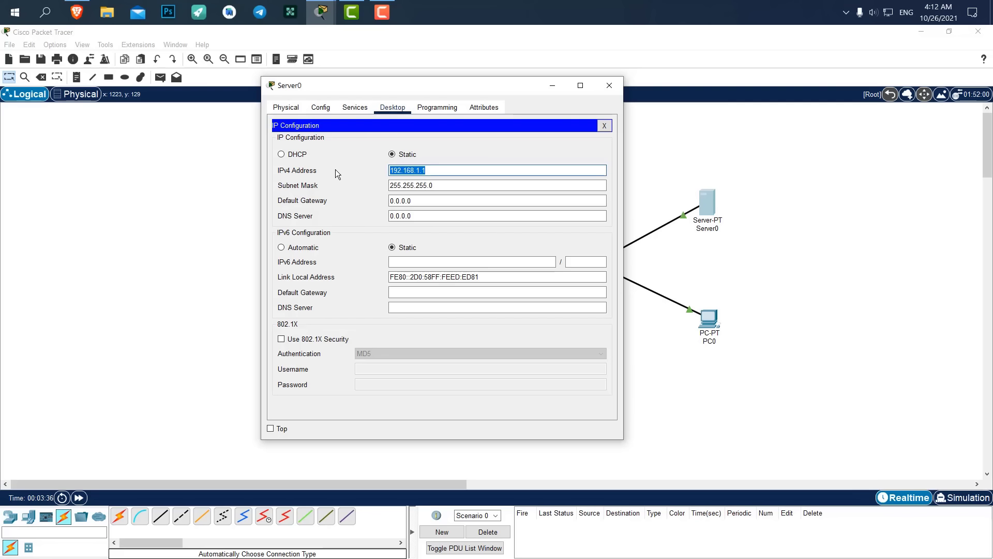
Save serverPool with start IP 192.168.1.10, mask 255.255.255.0 and 100 maximum users.
click(348, 107)
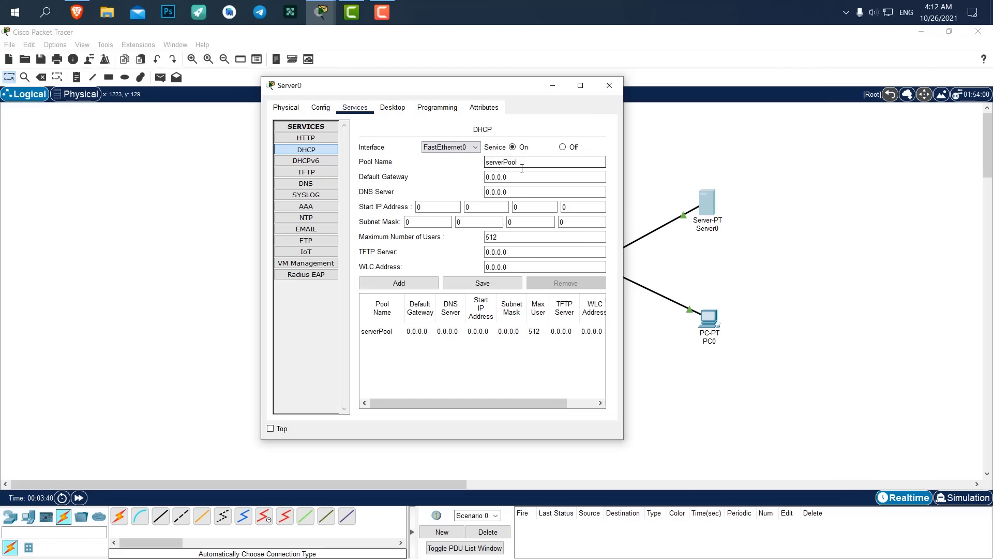
double_click(434, 205)
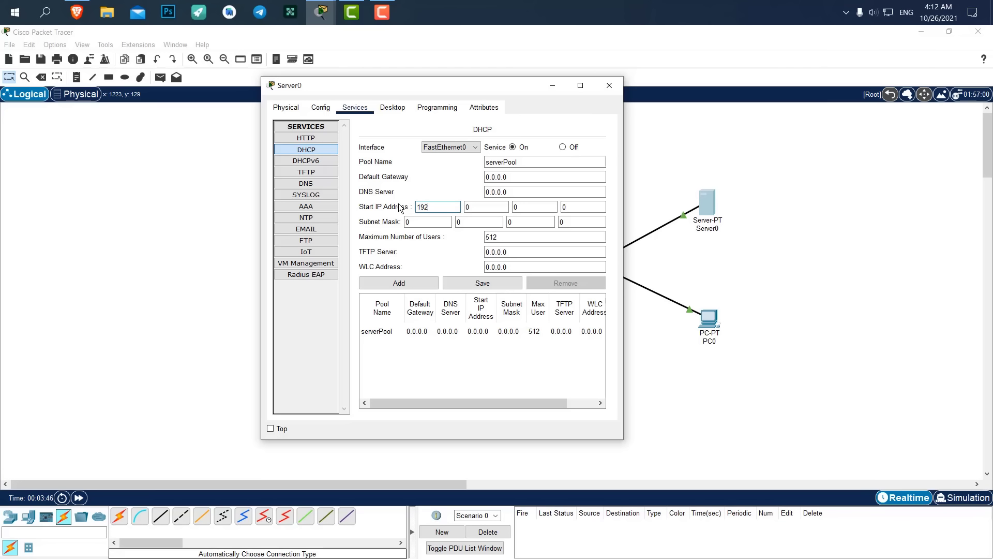
text(192)
key(period)
key(period)
text(1)
key(period)
text(10)
double_click(419, 221)
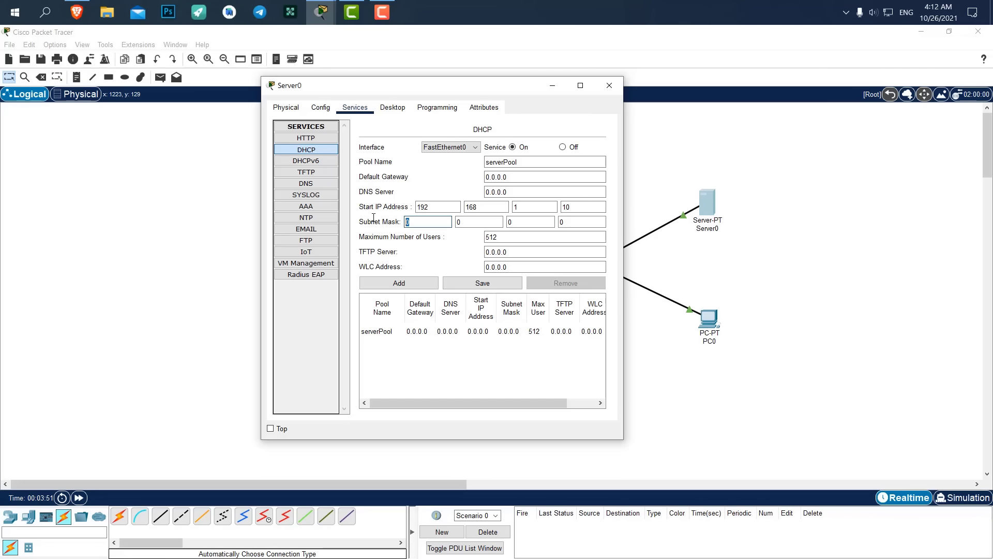
text(255)
key(period)
key(period)
text(2)
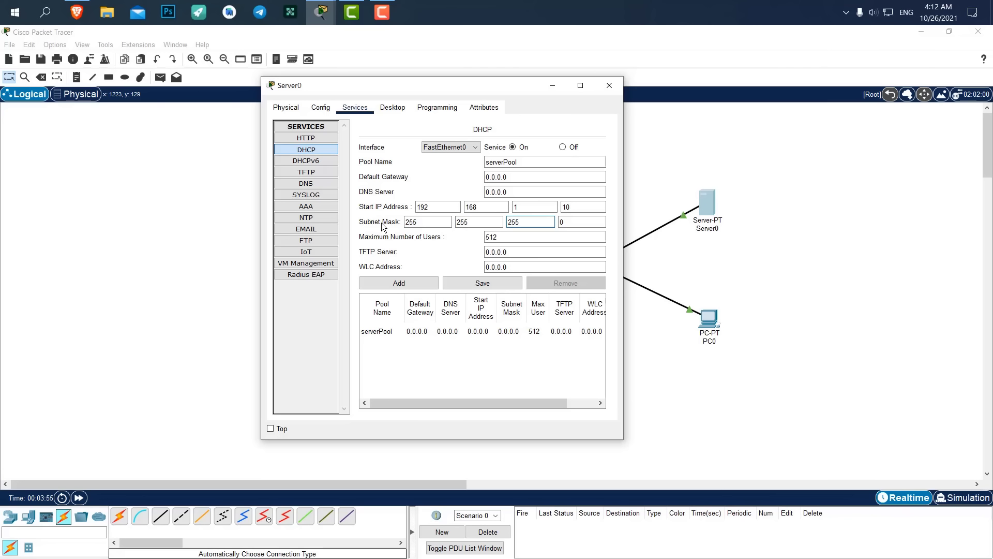
text(55)
double_click(491, 238)
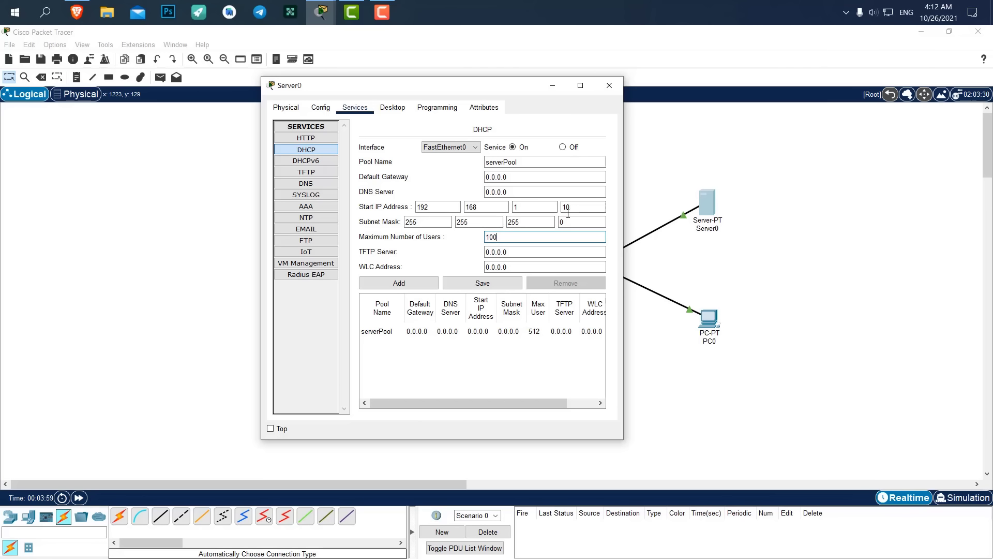
click(479, 286)
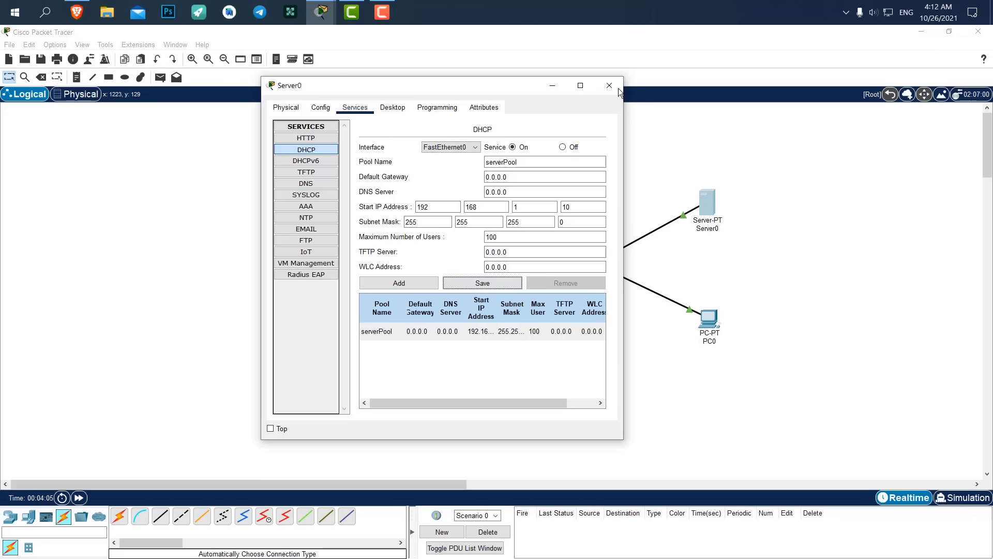
Switch PC0's IP configuration to DHCP.
click(610, 86)
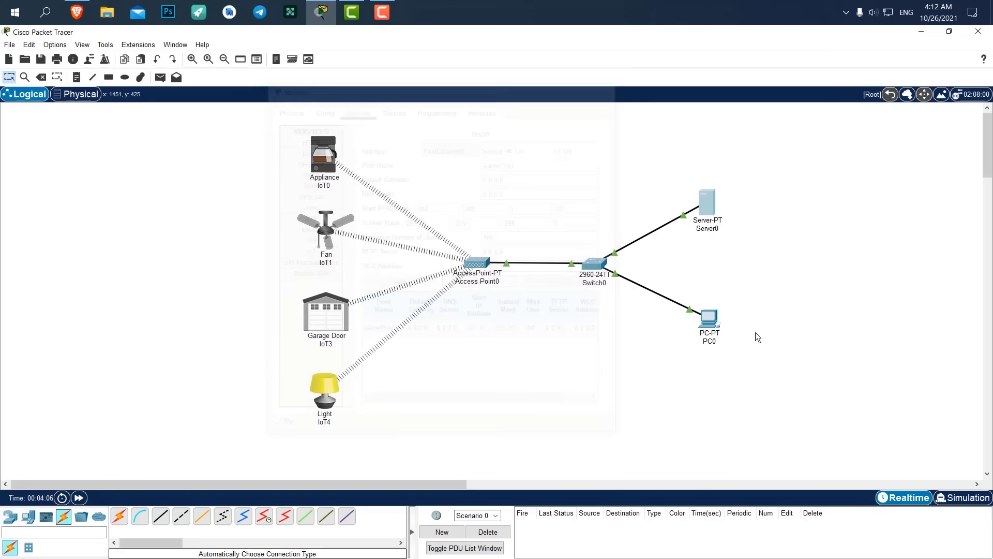
click(709, 319)
click(408, 137)
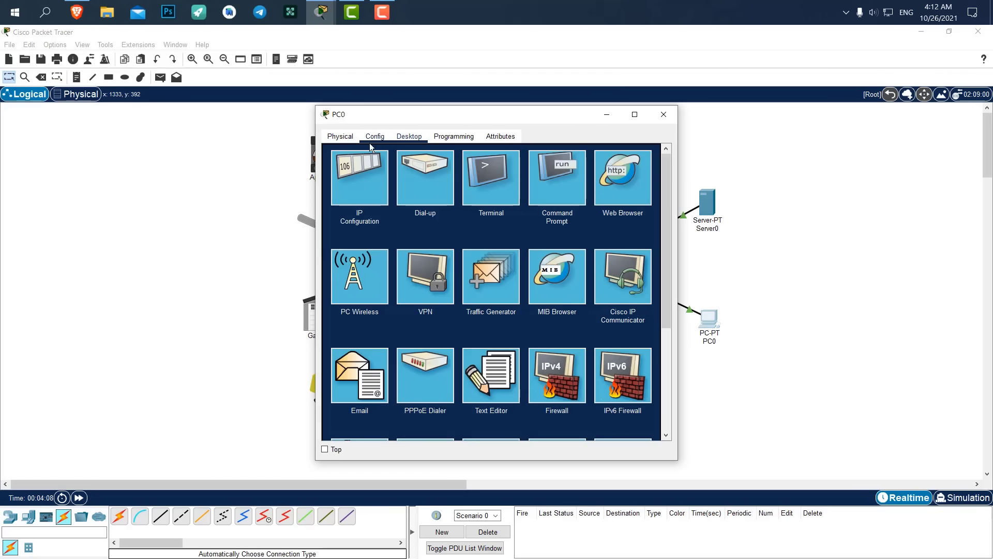
click(379, 170)
click(336, 196)
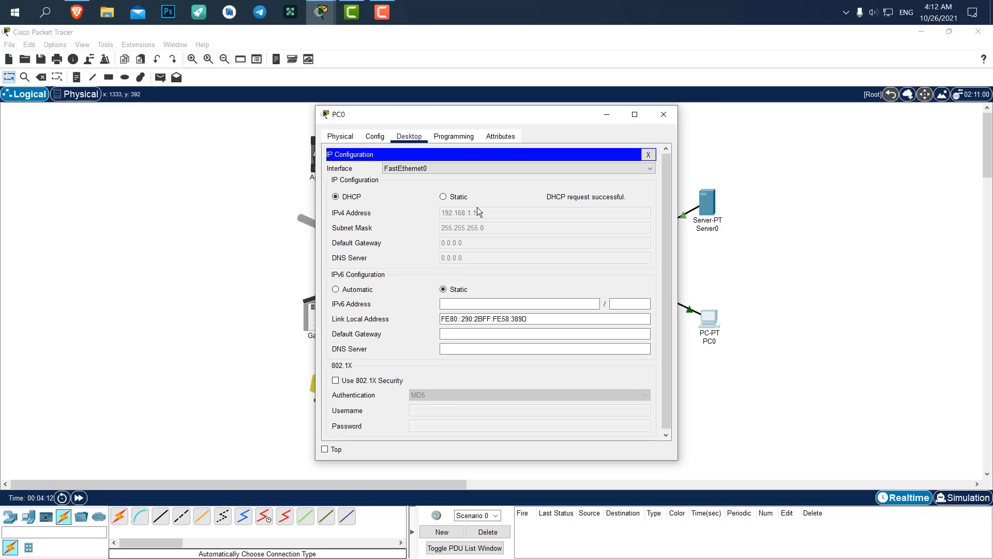
click(663, 115)
Toggle IoT0's Wireless0 addressing to Static and back to DHCP, obtaining 192.168.1.12.
click(321, 155)
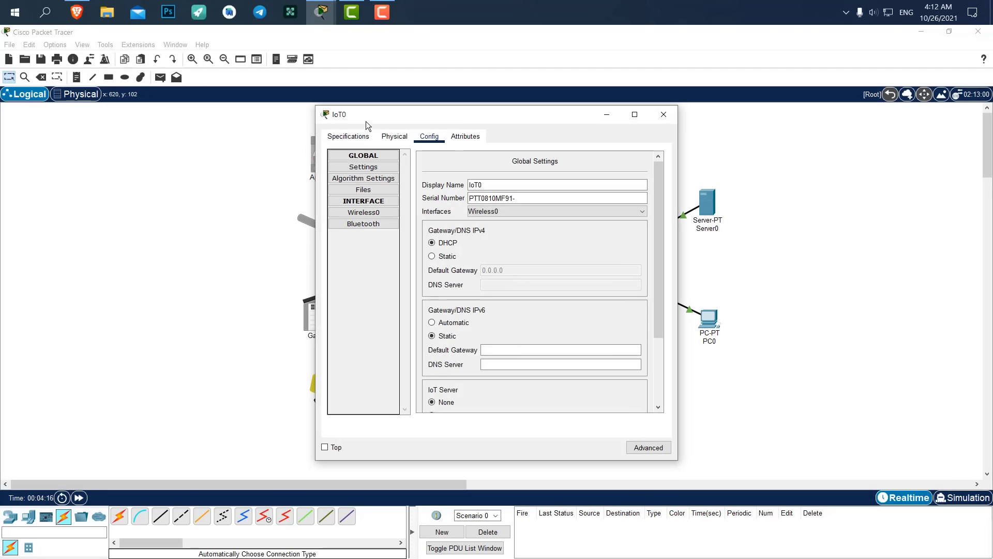
drag(366, 121, 469, 122)
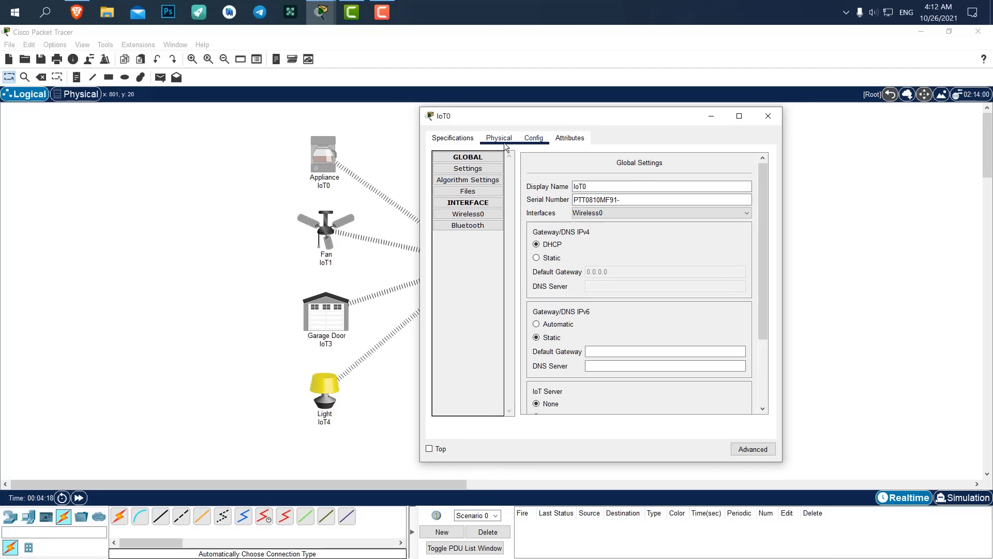
click(481, 215)
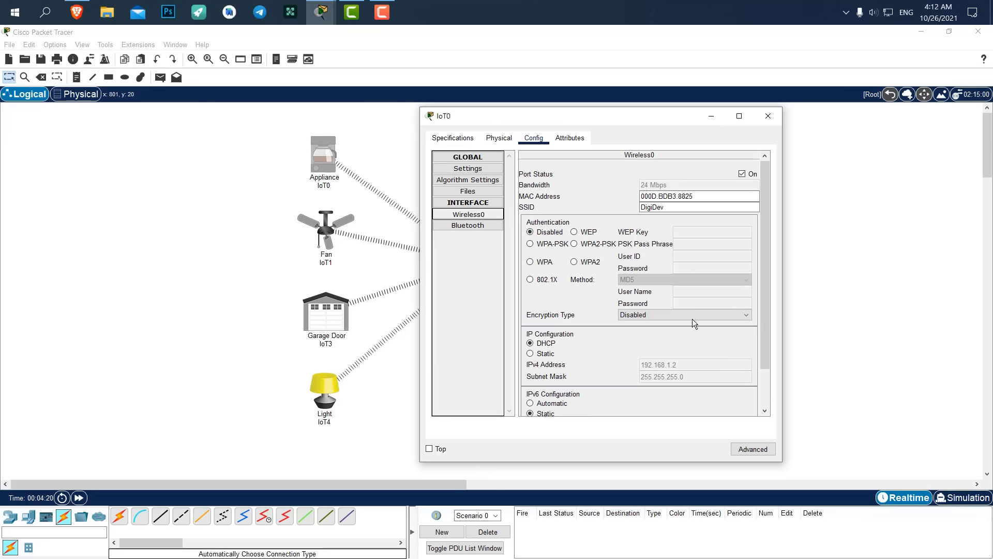
scroll(673, 313, down, 3)
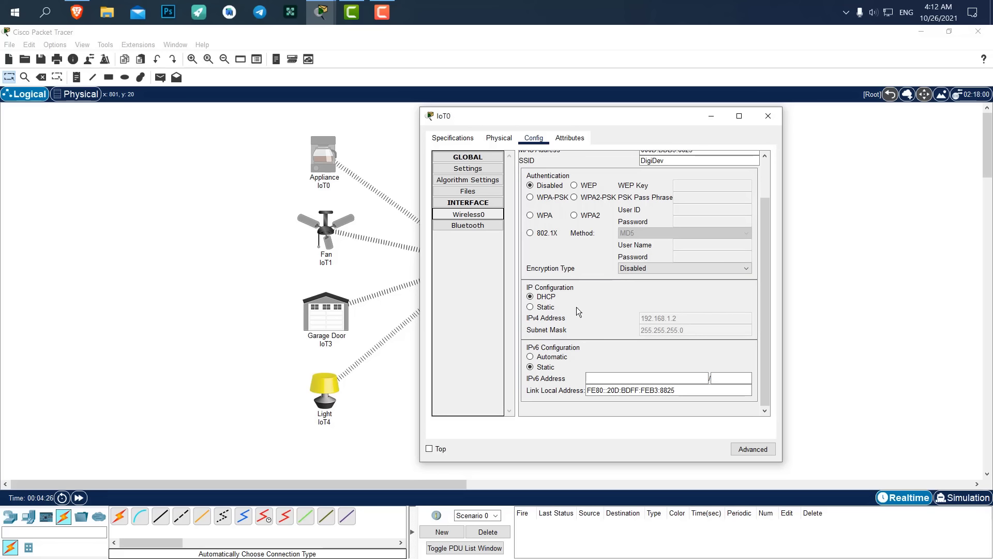
click(548, 308)
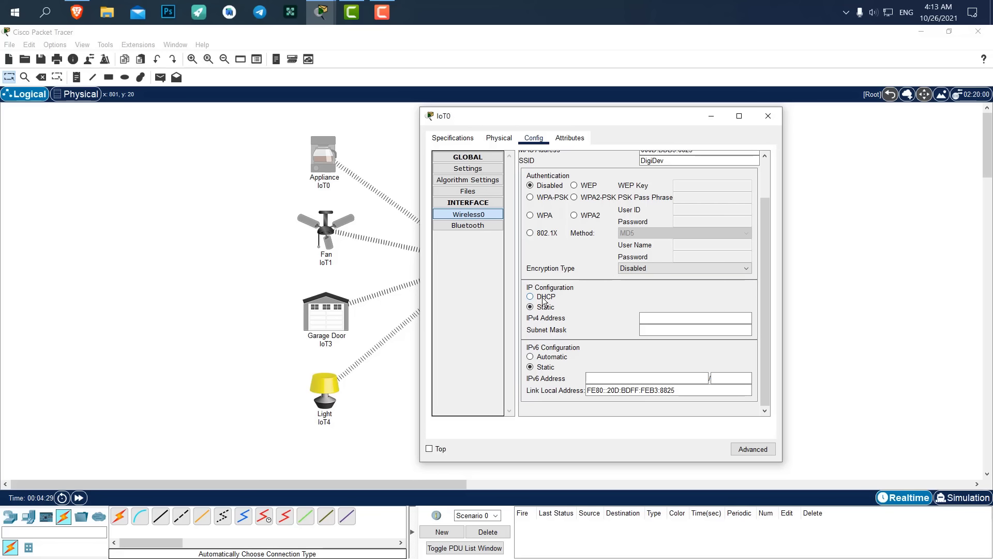
click(543, 299)
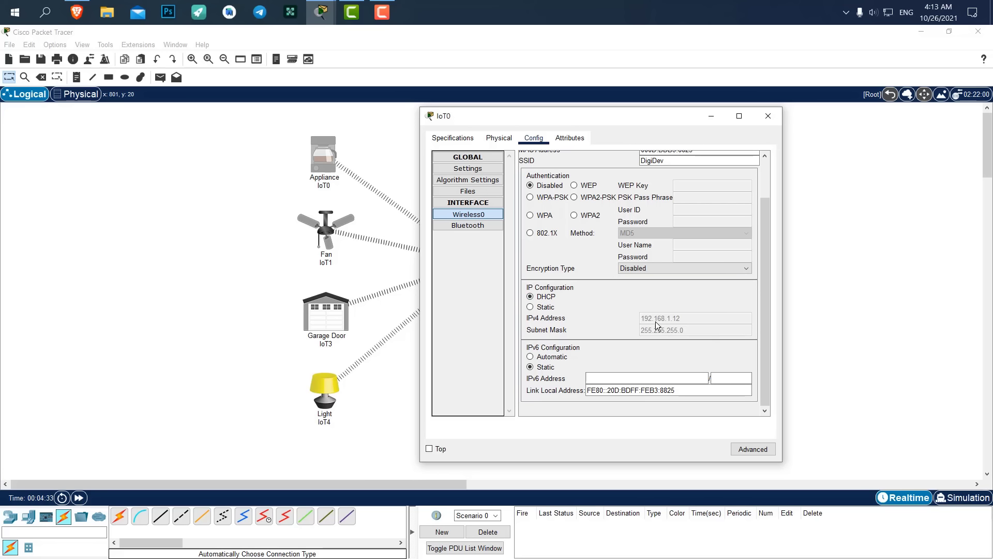
click(769, 114)
Toggle the fan IoT1's Wireless0 addressing to Static and back to DHCP.
click(327, 233)
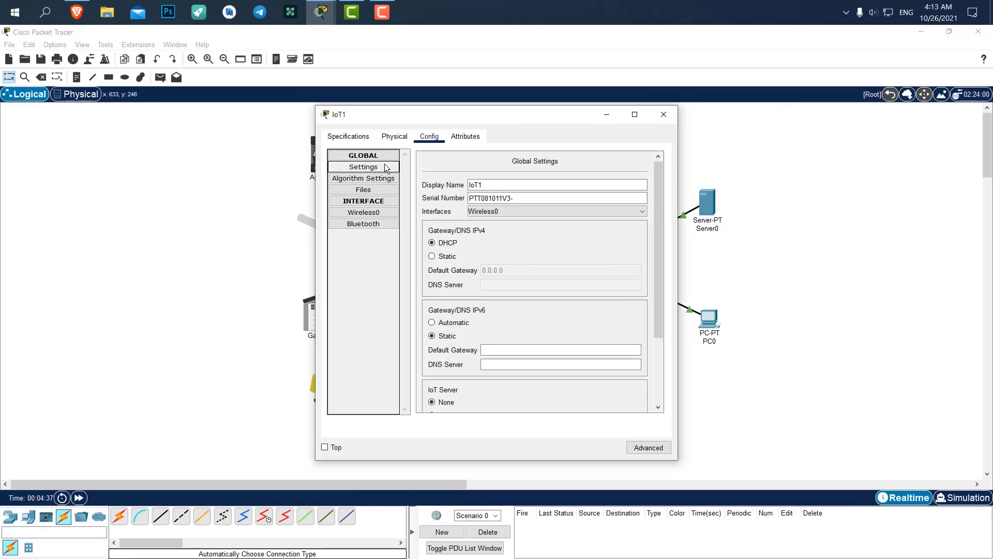
click(365, 213)
scroll(454, 307, down, 3)
click(440, 306)
click(439, 296)
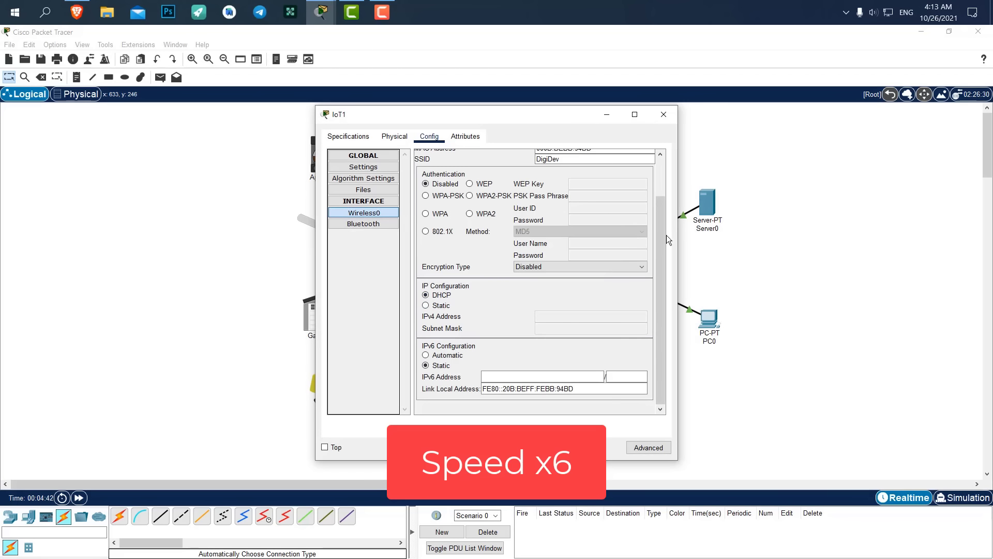
click(665, 115)
Check the garage door (IoT3) and light (IoT4) DHCP addresses, such as 192.168.1.15.
click(334, 320)
click(370, 214)
scroll(454, 305, down, 3)
click(671, 116)
click(326, 388)
click(364, 213)
scroll(457, 284, down, 3)
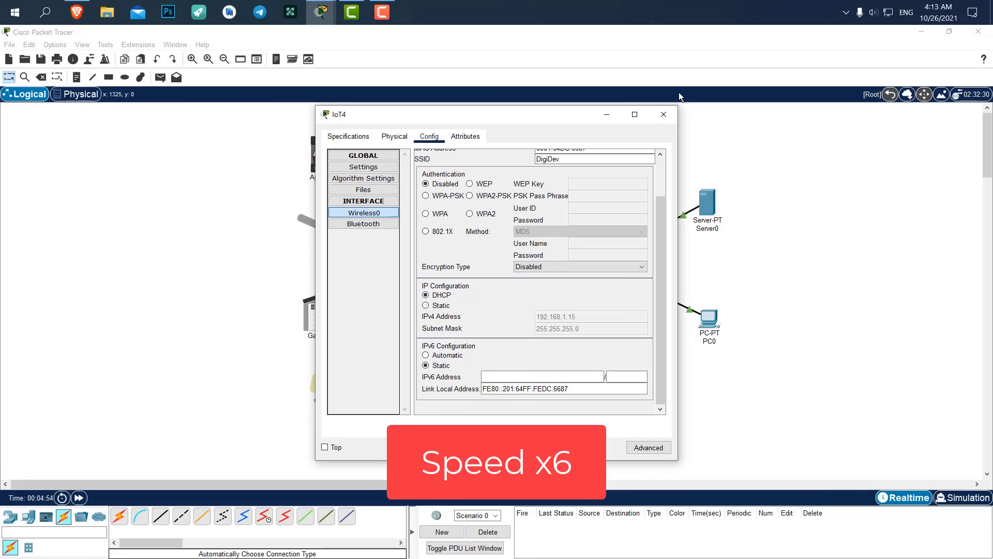
click(667, 115)
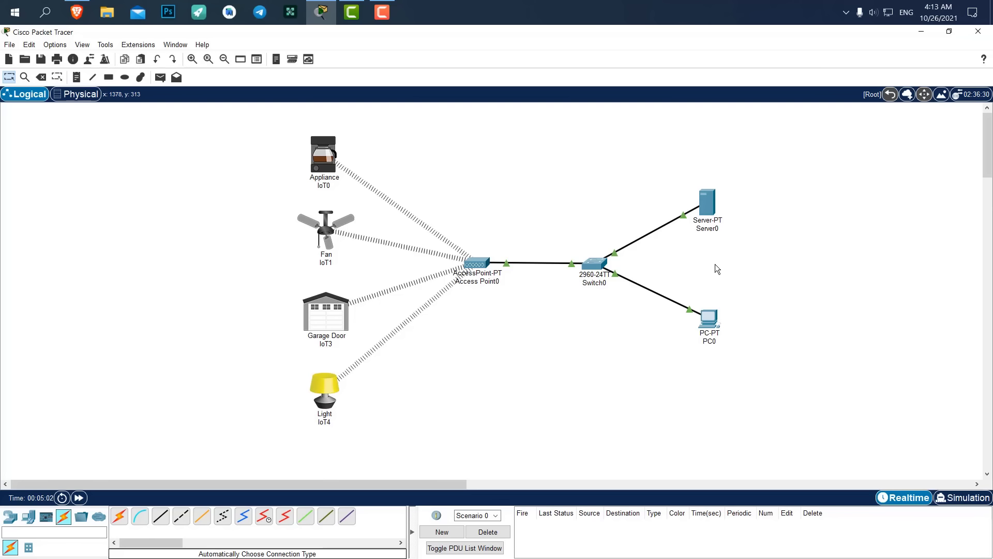
Open Server0's IoT Monitor and attempt a login with a 192.168.1 server address.
click(712, 201)
click(448, 139)
click(547, 293)
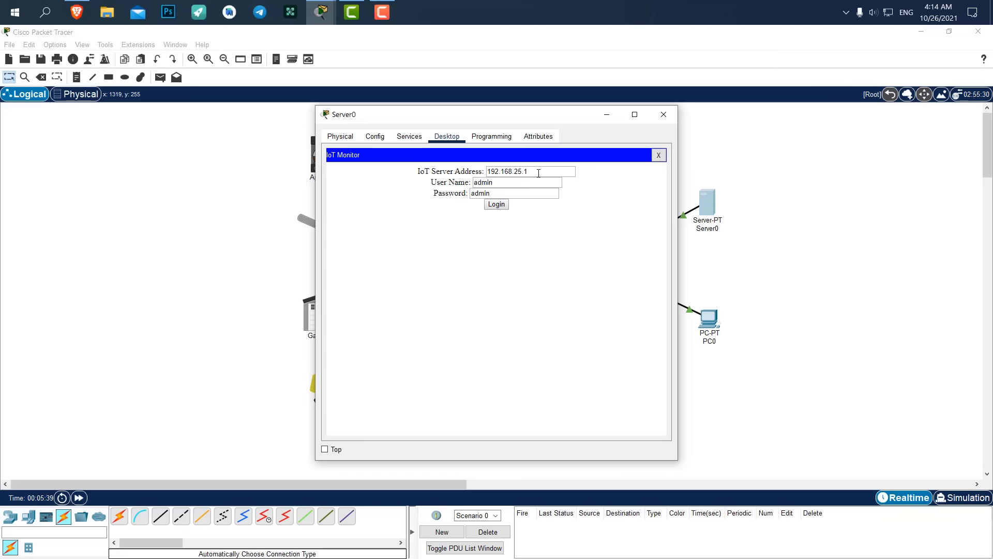
drag(539, 174, 476, 171)
text(192.168.1)
click(489, 204)
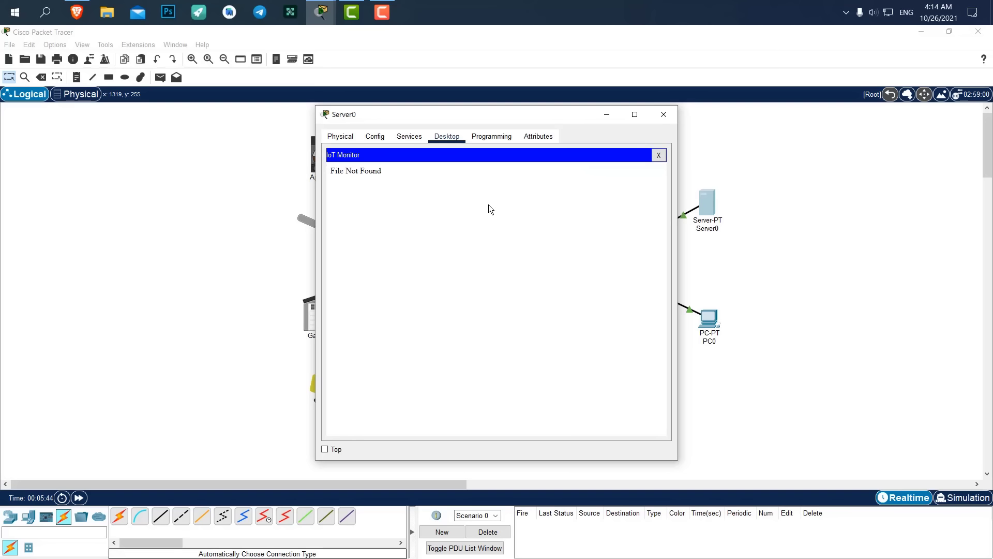
Check Server0's IoT registration service, then retry the login, getting a wrong username or password.
drag(345, 171, 396, 176)
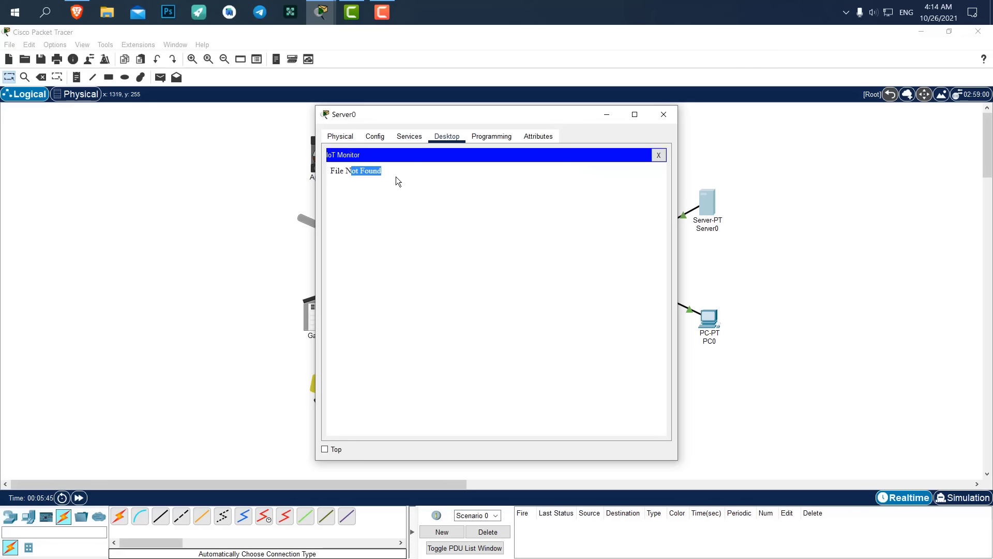
click(408, 136)
click(362, 280)
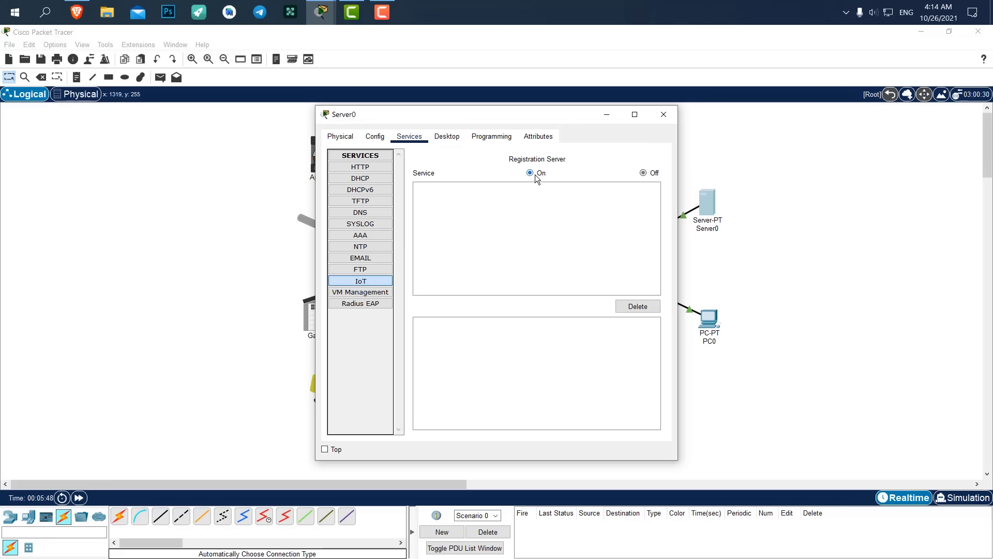
click(448, 136)
click(657, 155)
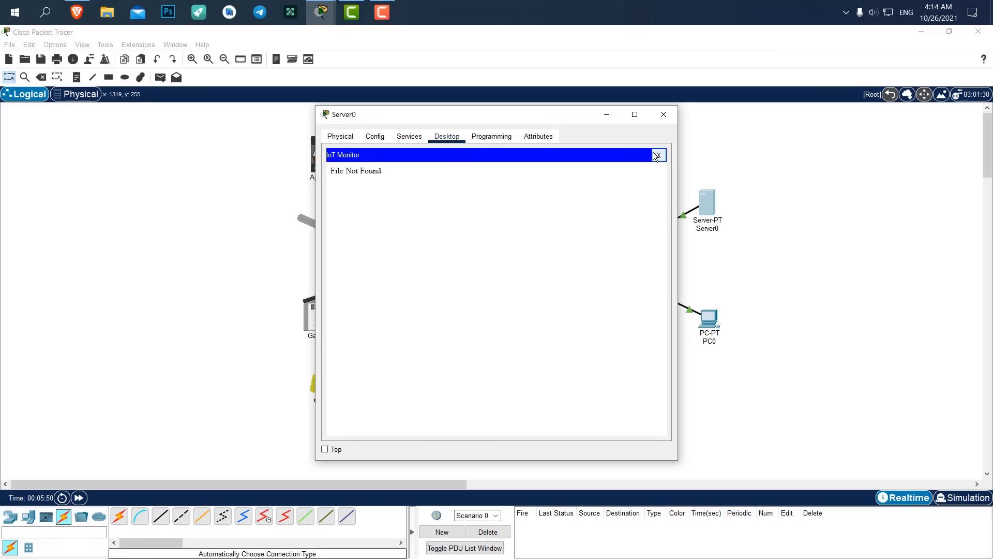
scroll(509, 351, down, 3)
click(556, 303)
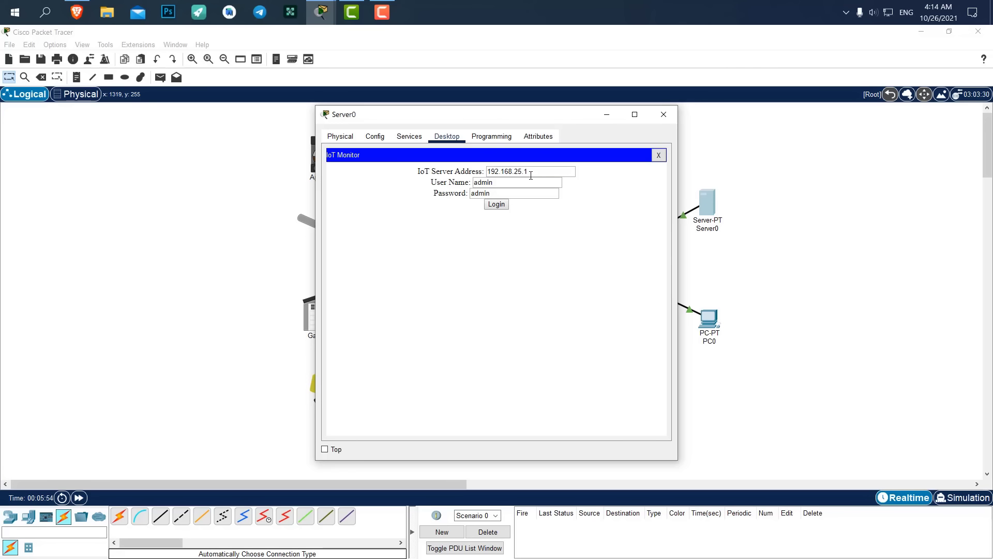
drag(558, 172, 465, 170)
click(495, 206)
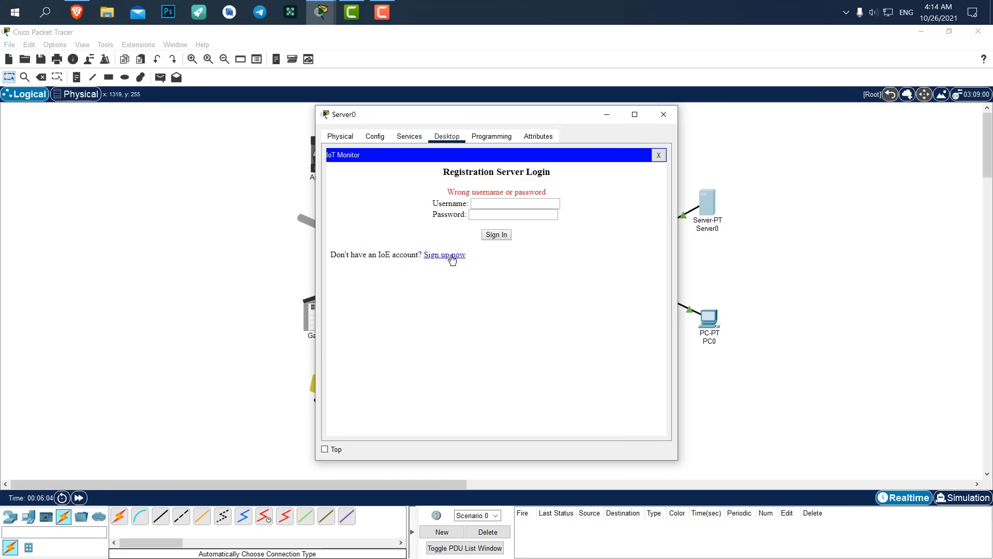
Confirm Server0's IoT service is on, then create a registration account in IoT Monitor and sign in.
click(409, 135)
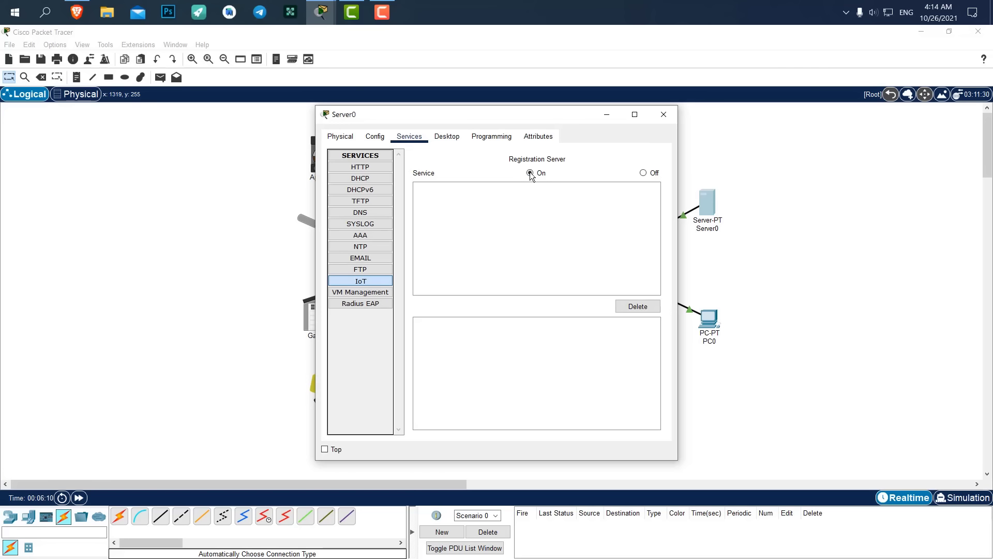
click(447, 136)
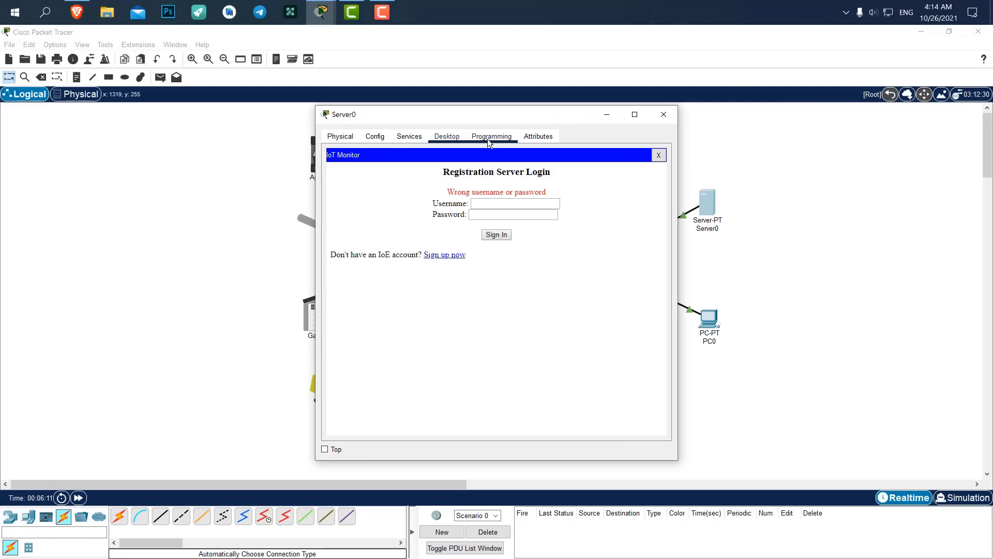
click(438, 254)
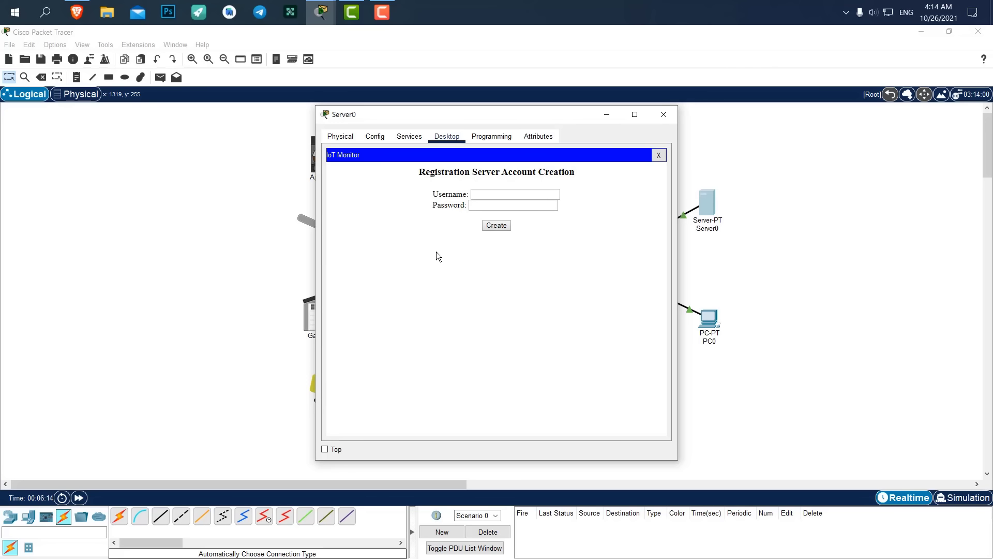
click(497, 193)
text(admin)
key(Tab)
text(admin)
click(497, 225)
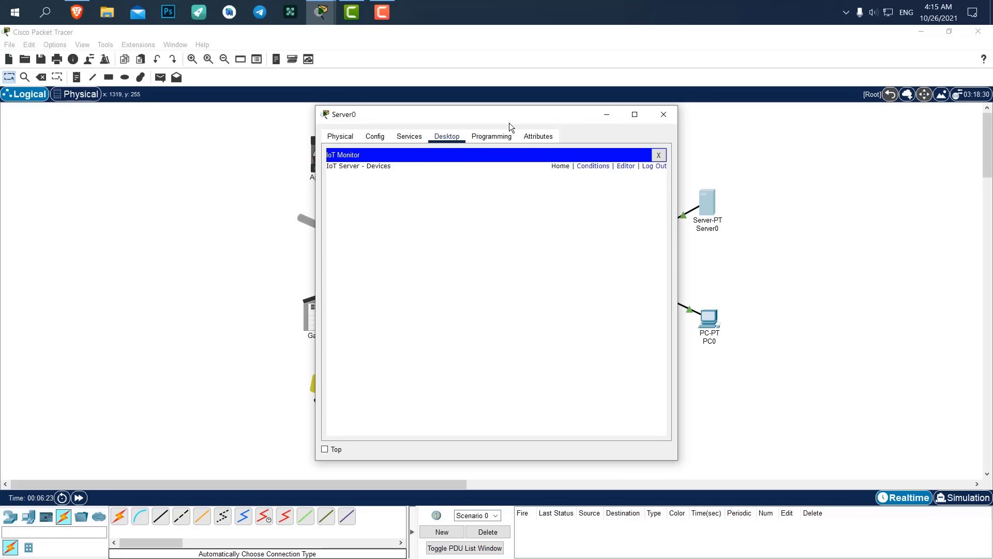
Review Server0's empty IoT device list, close Server0, and open the Appliance IoT0 settings.
drag(440, 120, 660, 104)
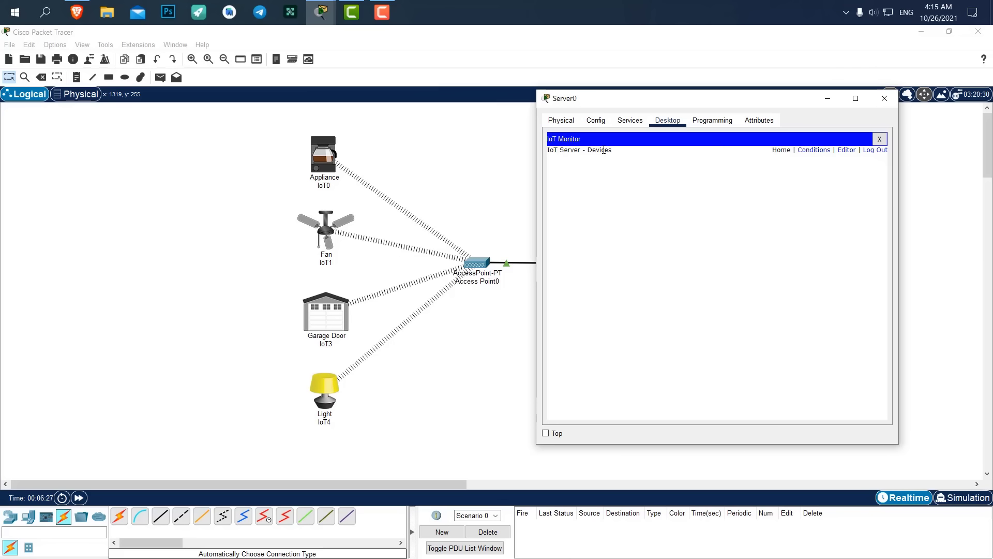
click(631, 120)
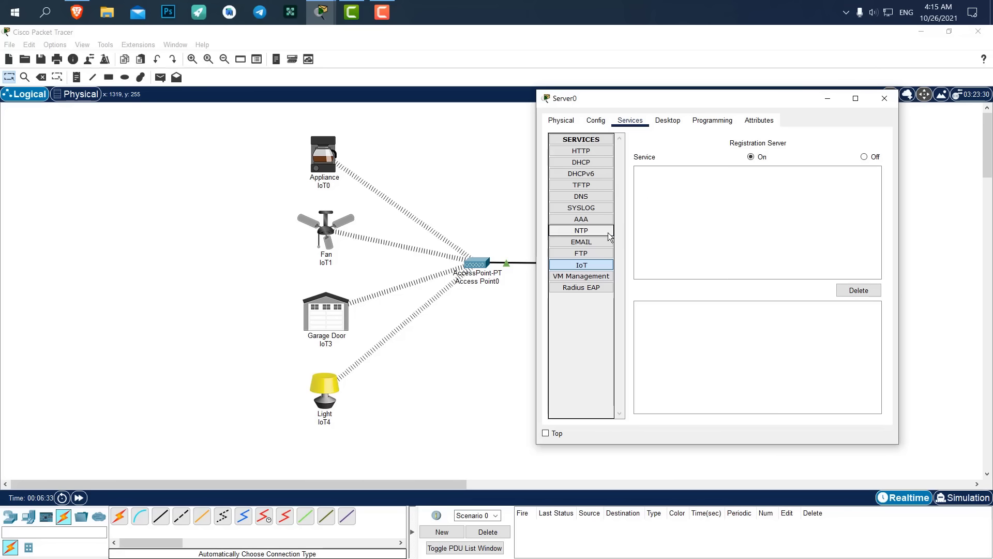
click(703, 119)
click(669, 122)
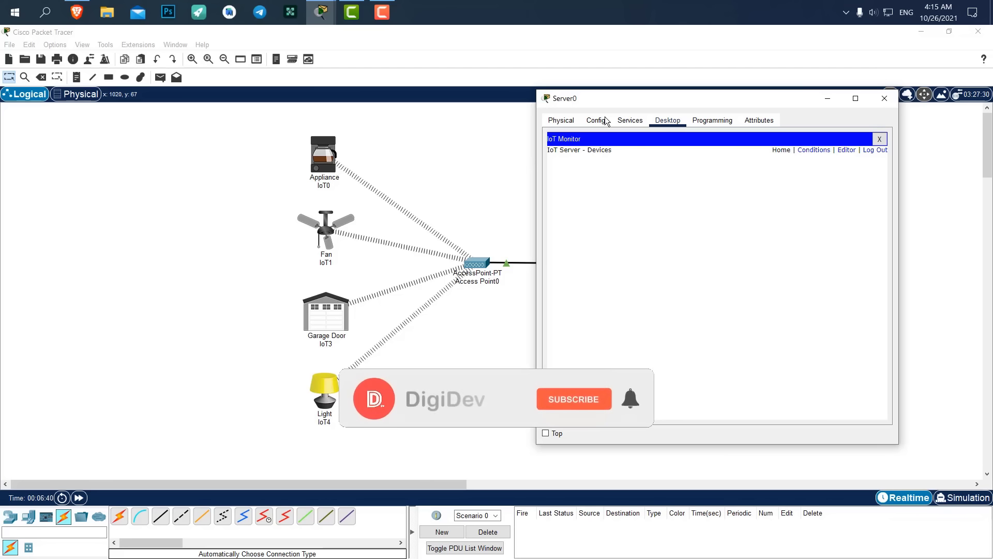
mouse_move(624, 98)
mouse_down()
mouse_move(681, 93)
mouse_move(632, 96)
mouse_up()
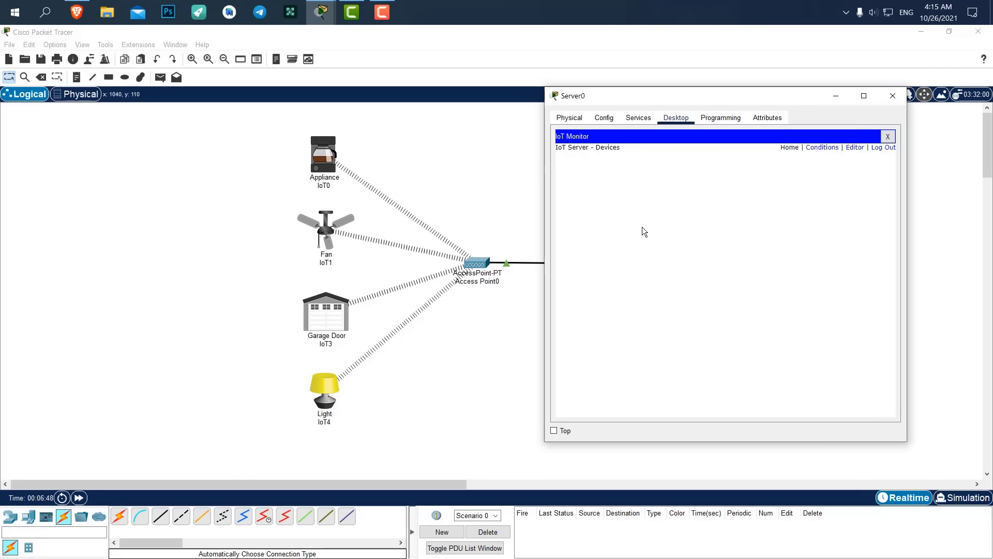
click(893, 97)
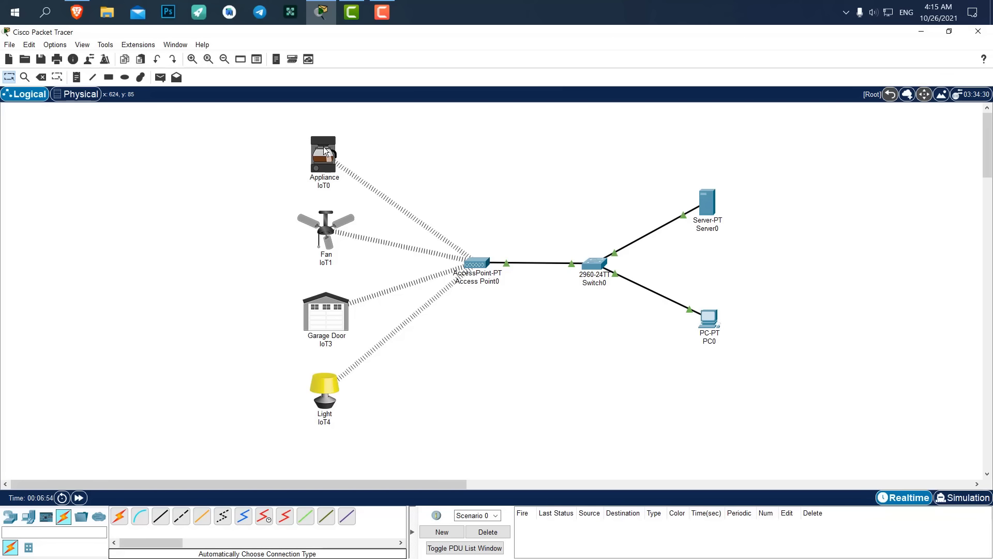
click(324, 147)
Set IoT0's IoT Server to Remote Server 192.168.1.1 with the account's username and password, and connect.
drag(389, 122, 523, 119)
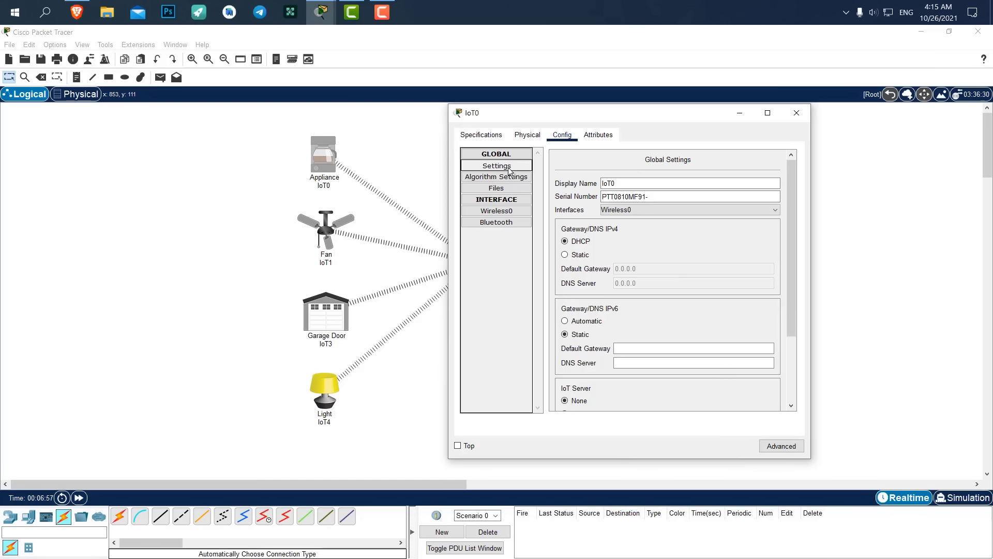
scroll(571, 208, down, 3)
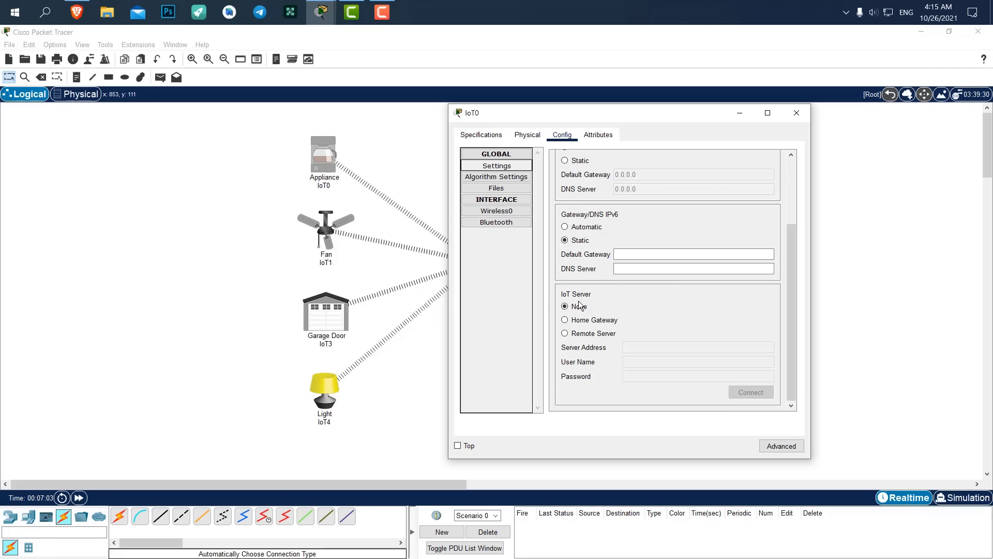
click(572, 336)
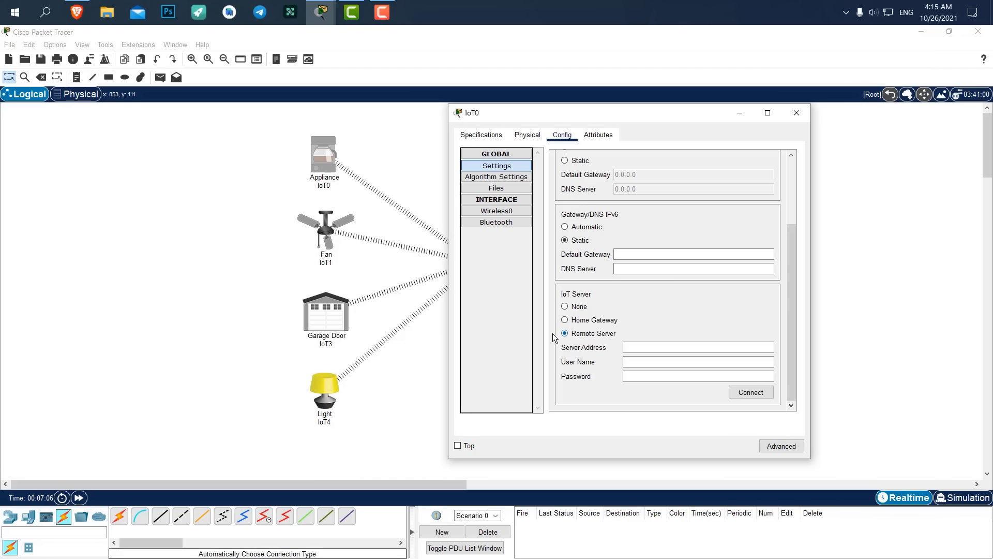
click(644, 348)
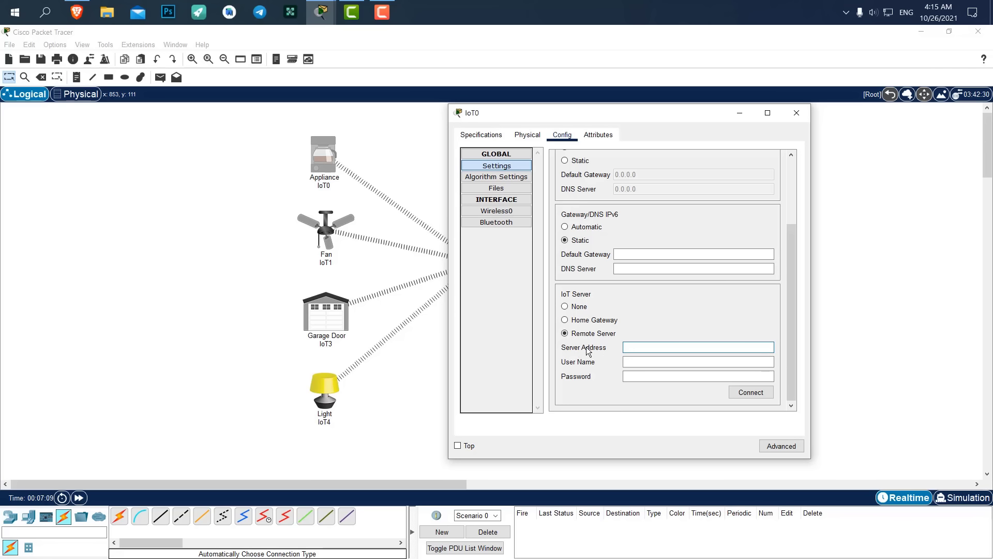
text(192.168.1.1)
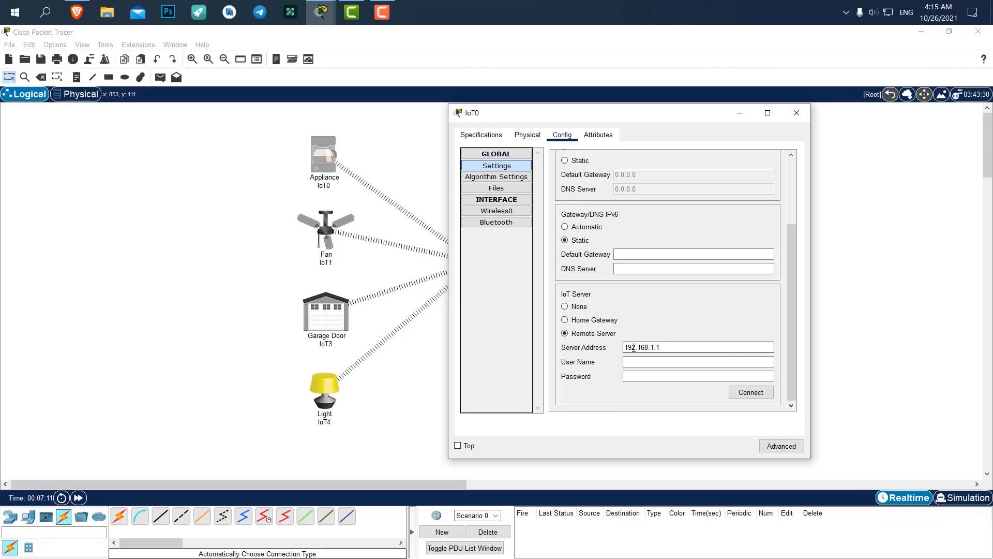
click(657, 361)
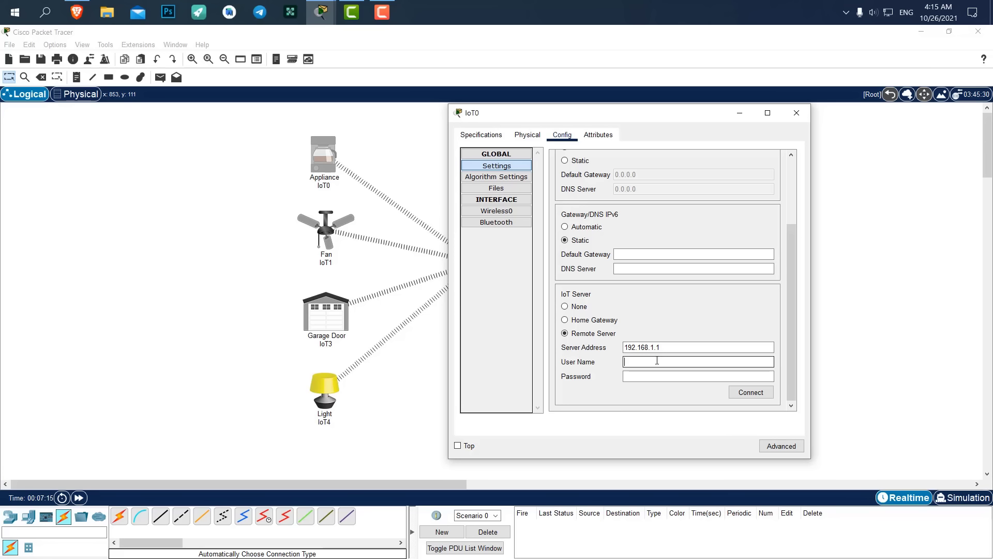
text(admin)
key(Tab)
text(admin)
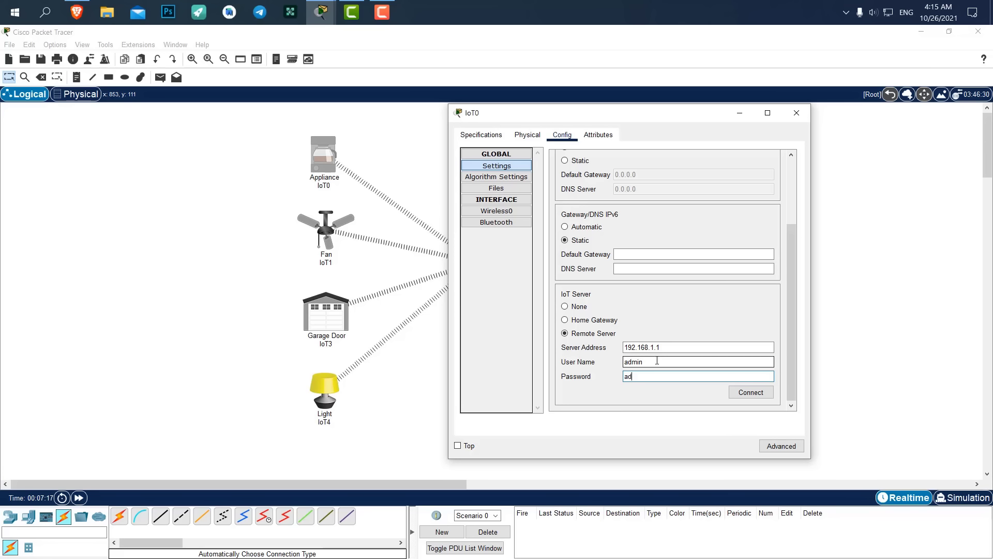
click(745, 393)
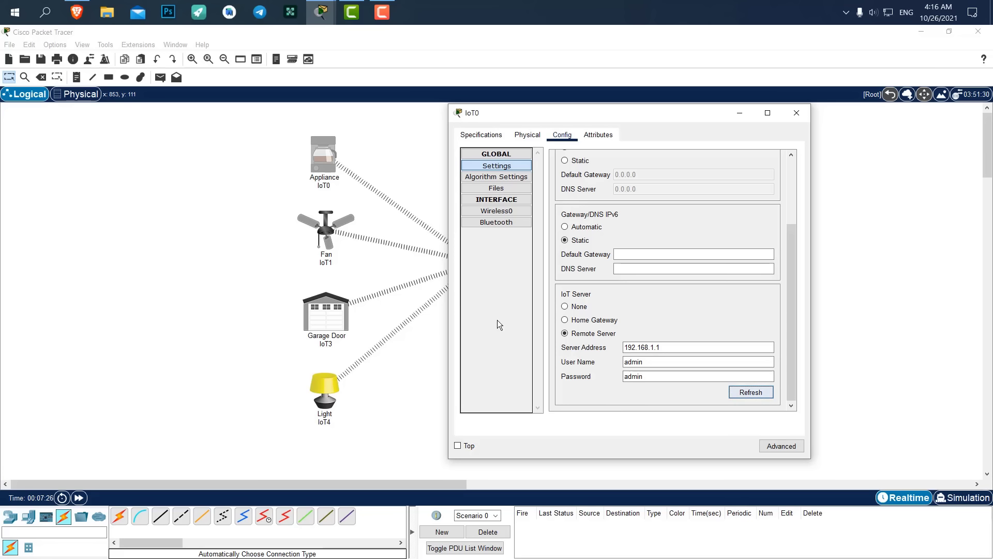
Close IoT0 and point Fan IoT1 to Remote Server 192.168.1.1 with the account username and a password.
click(795, 113)
click(335, 227)
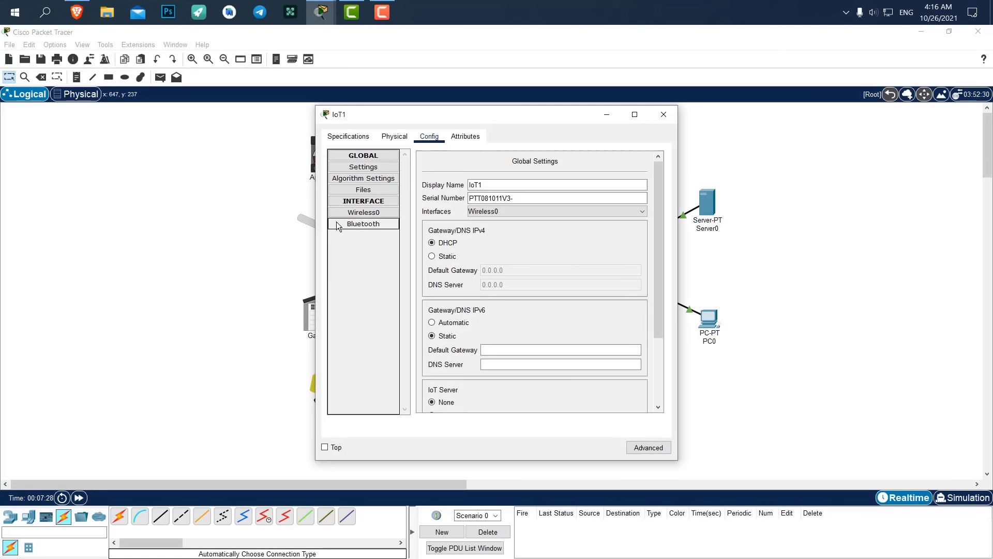
scroll(460, 310, down, 3)
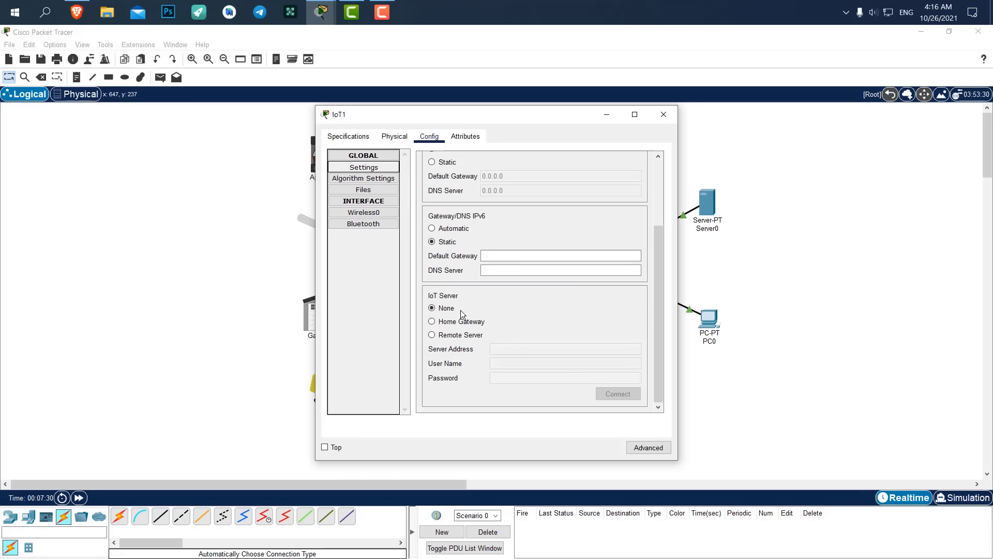
click(451, 335)
click(520, 347)
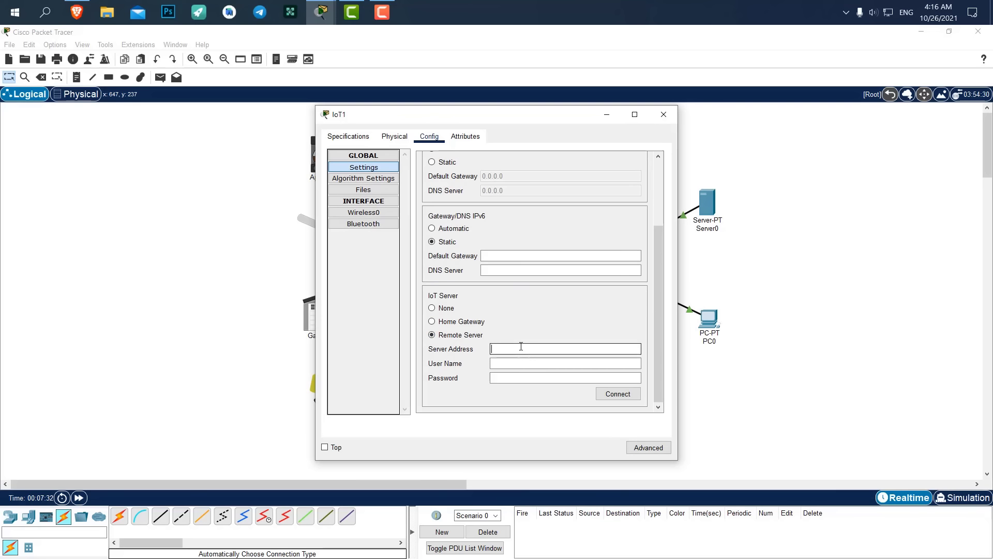
text(192.168.1.1)
click(542, 363)
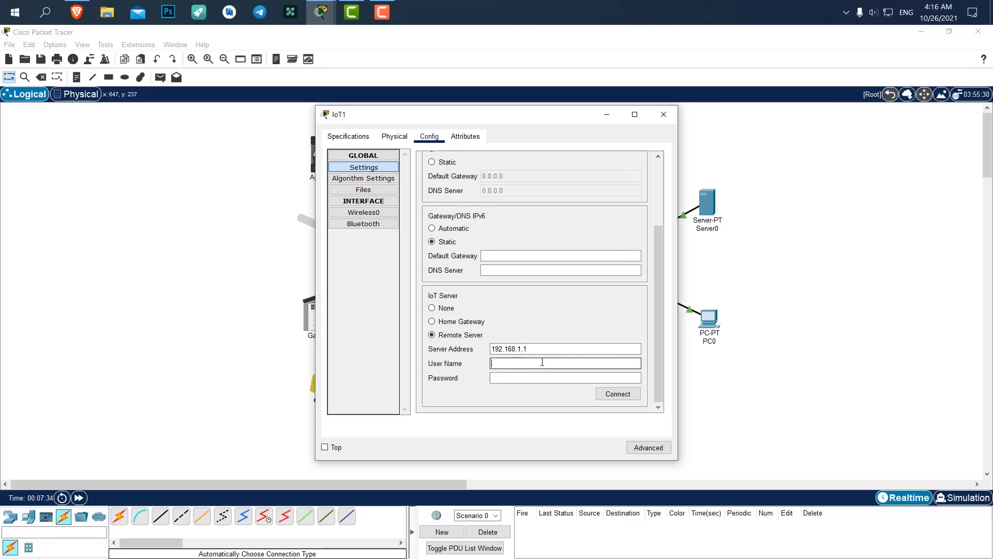
text(admin)
key(Tab)
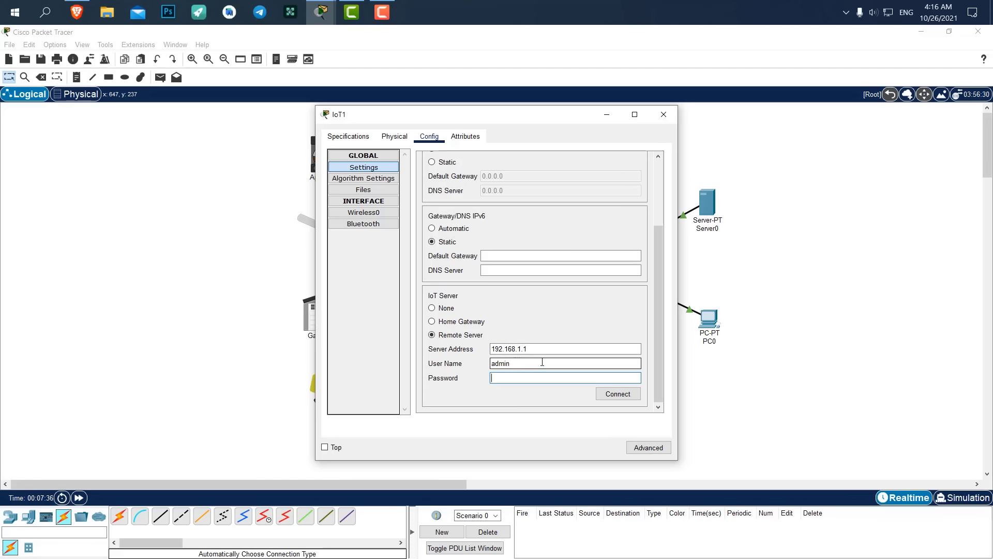
text(123)
click(618, 396)
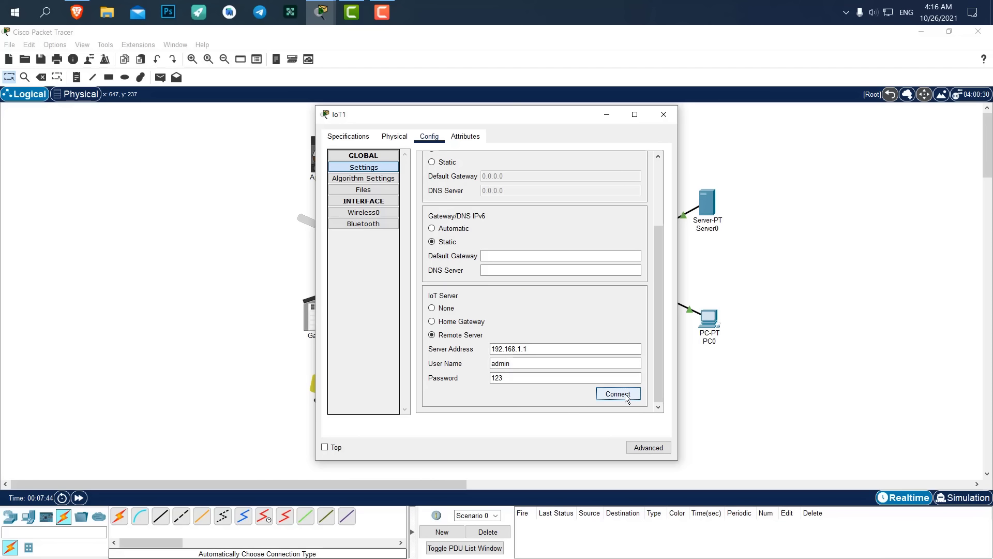
Replace IoT1's wrong password with the account password, reconnect, and close its settings.
click(528, 379)
drag(528, 379, 450, 378)
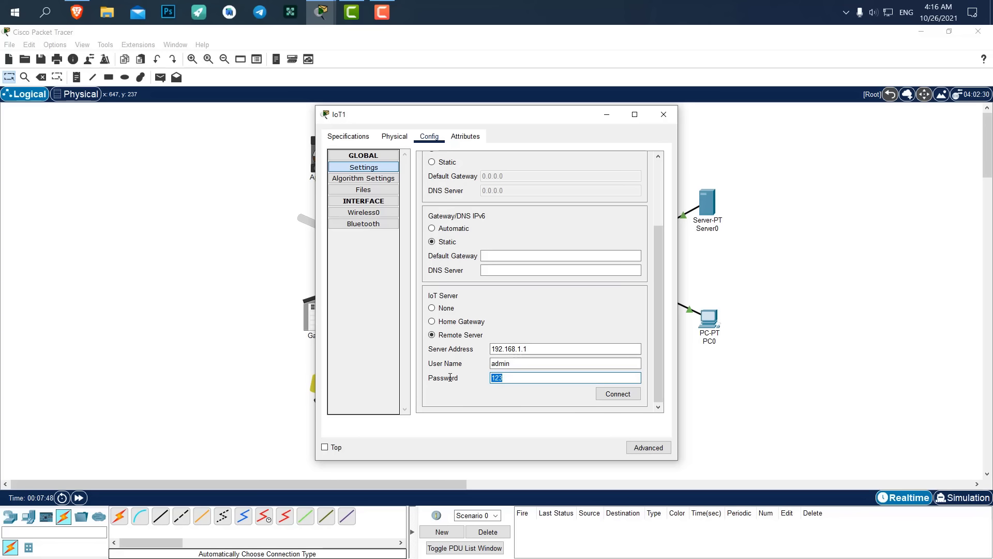
text(admin)
click(610, 395)
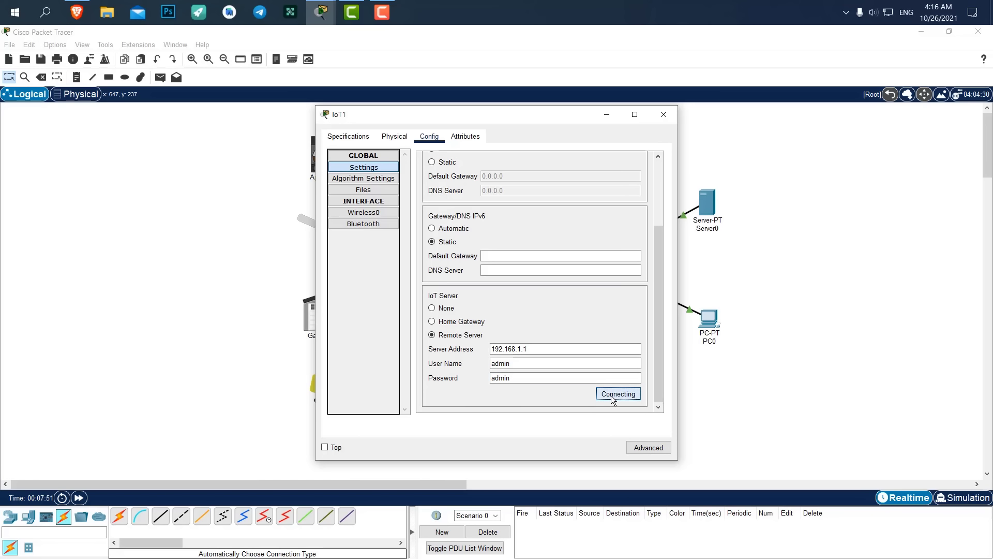
click(669, 116)
Connect Garage Door IoT3 to Remote Server 192.168.1.1 with the account credentials, then close its settings.
double_click(326, 316)
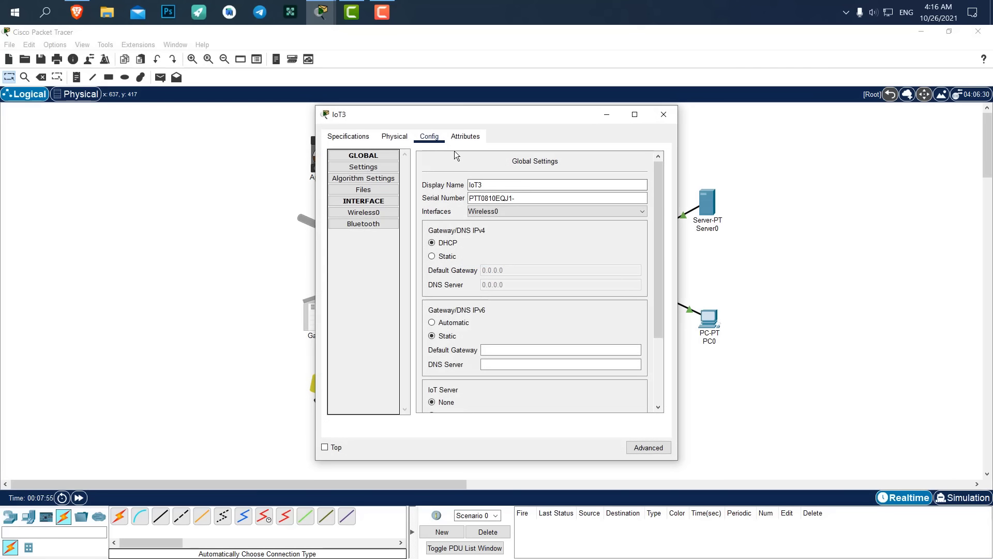
scroll(462, 294, down, 3)
click(452, 336)
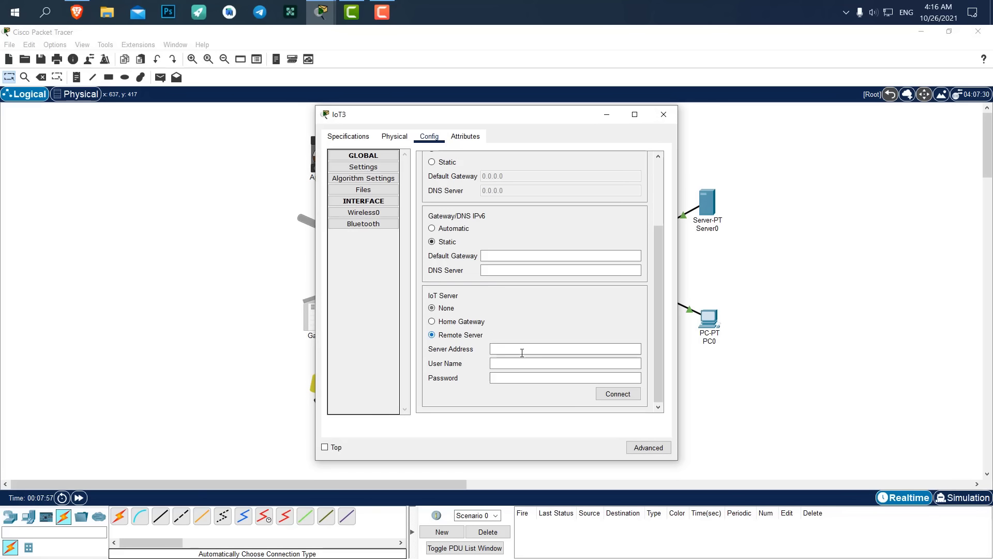
click(522, 350)
text(192.168.1.1)
click(519, 361)
text(admin)
key(Tab)
text(admin)
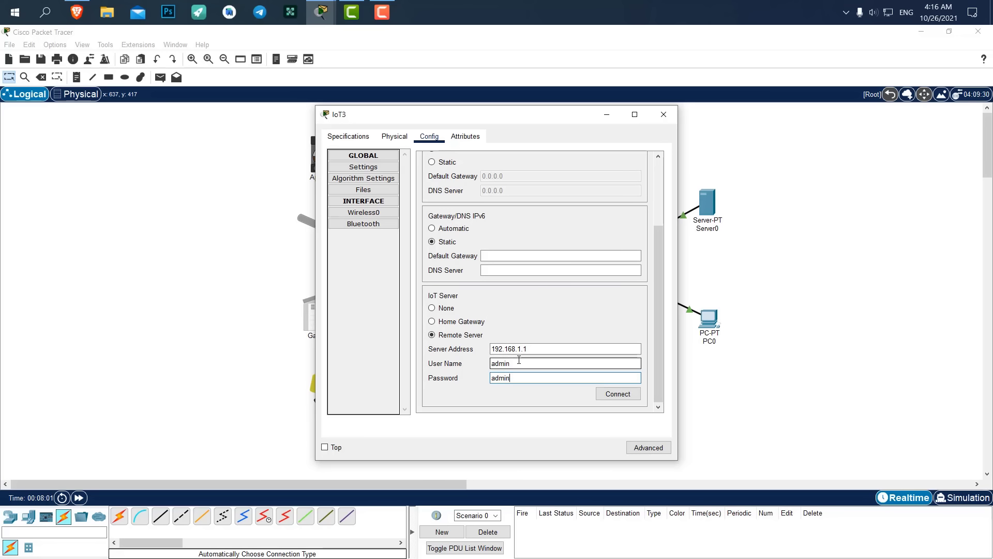
click(609, 393)
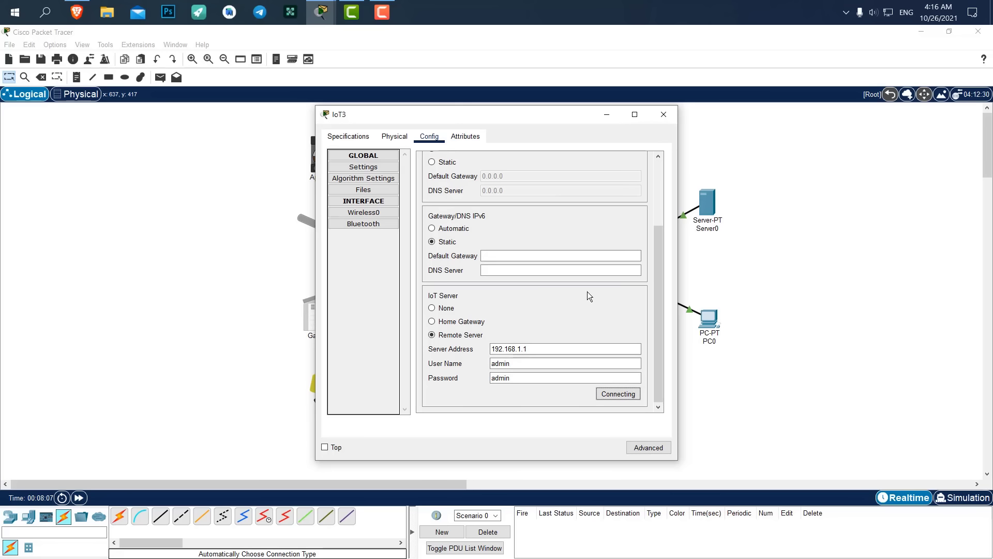
click(663, 115)
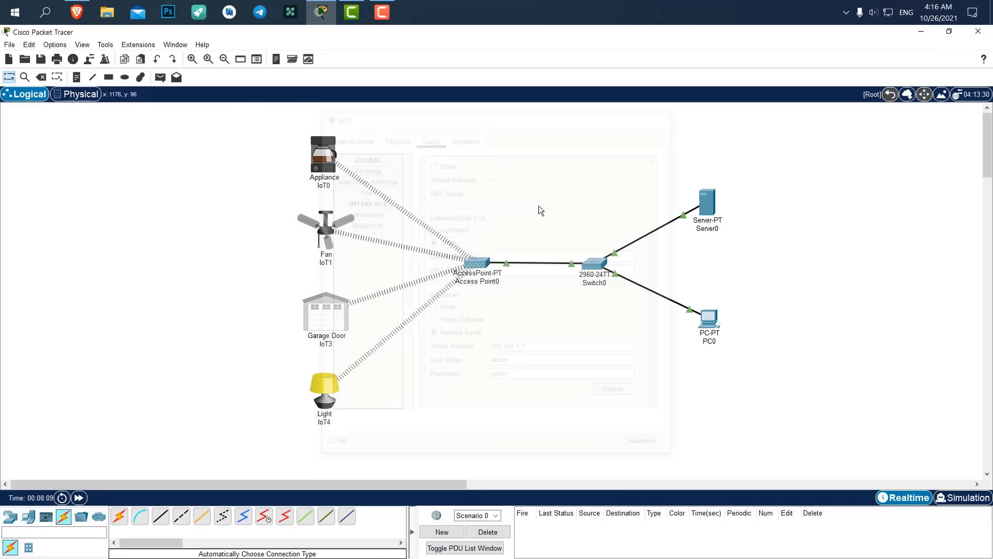
Set Light IoT4 to Remote Server 192.168.1.1 with the account username and password, then close it.
click(322, 386)
click(429, 136)
scroll(525, 300, down, 2)
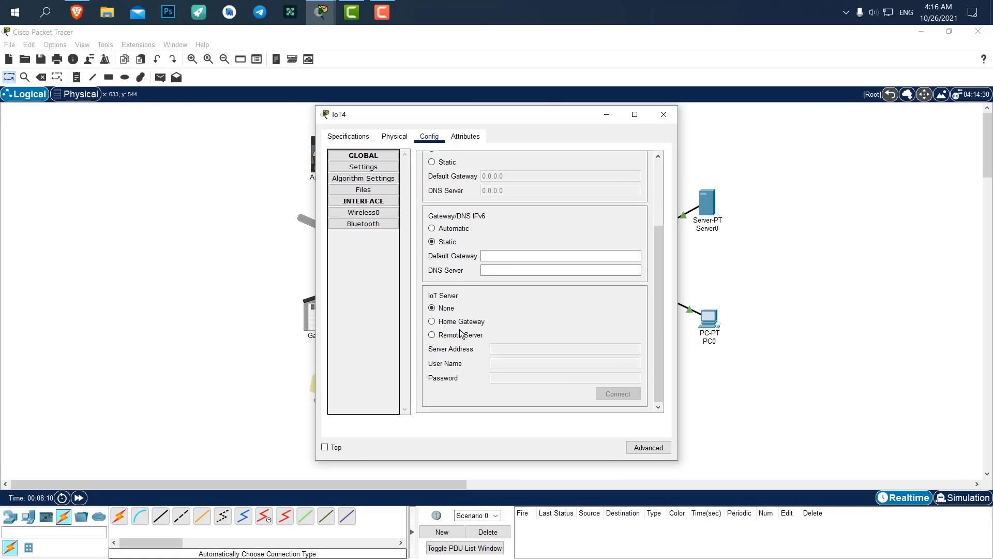
click(456, 335)
click(525, 349)
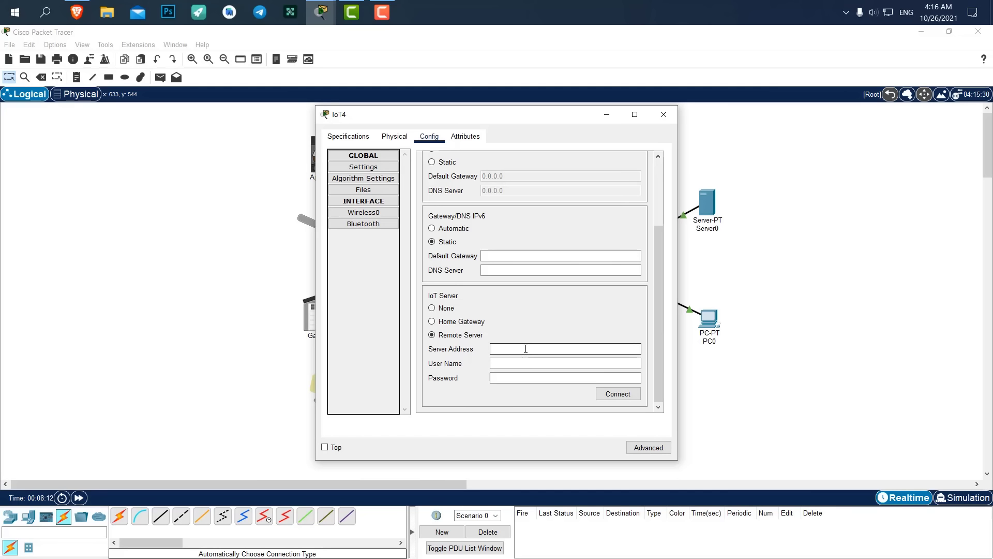
text(192.168.1.1)
key(Tab)
text(admin)
key(Tab)
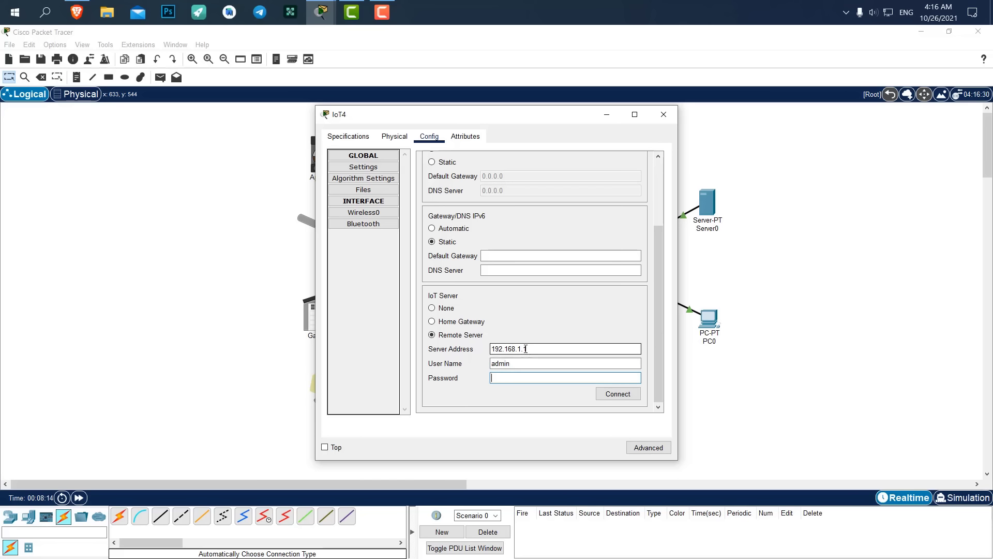
text(admin)
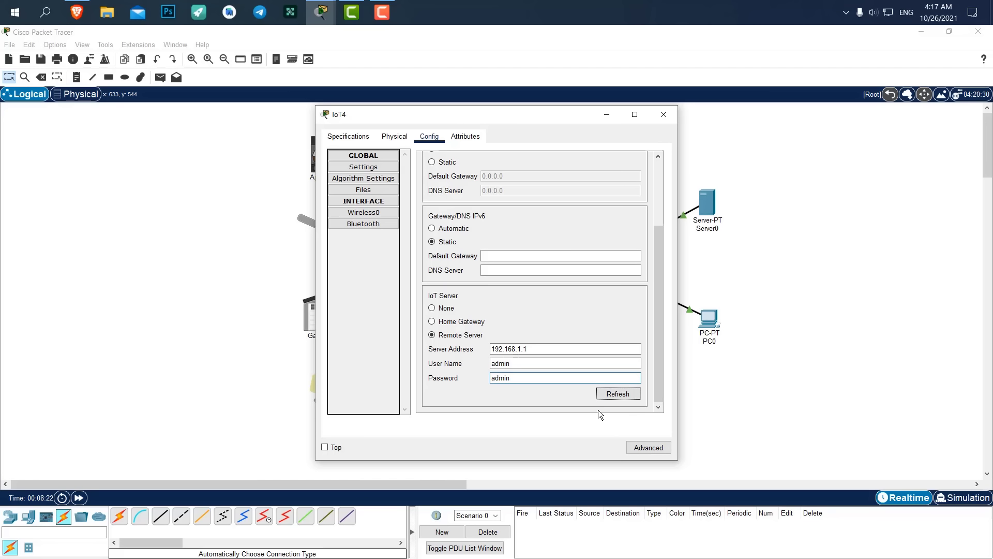
click(657, 114)
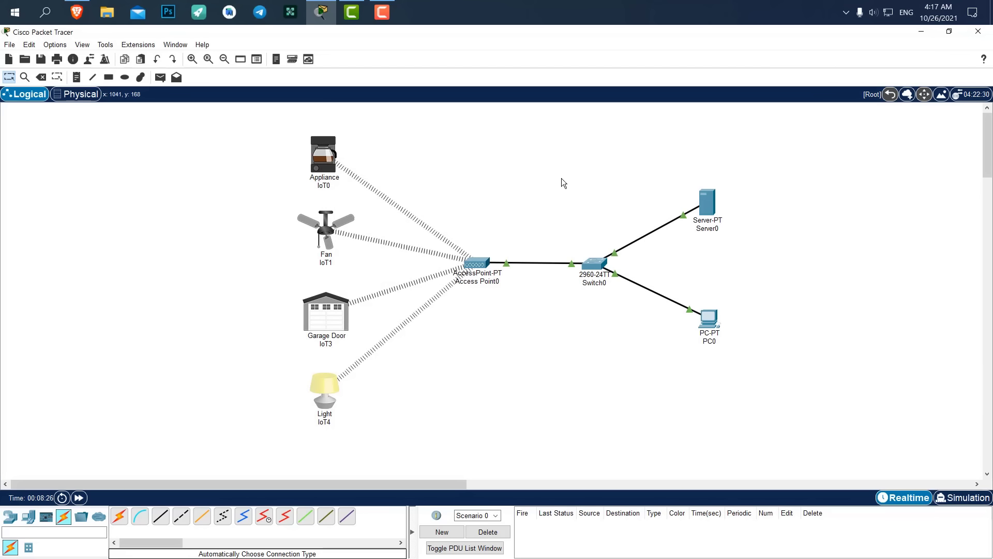
Open Server0's IoT Monitor to view the four registered IoT devices.
click(704, 202)
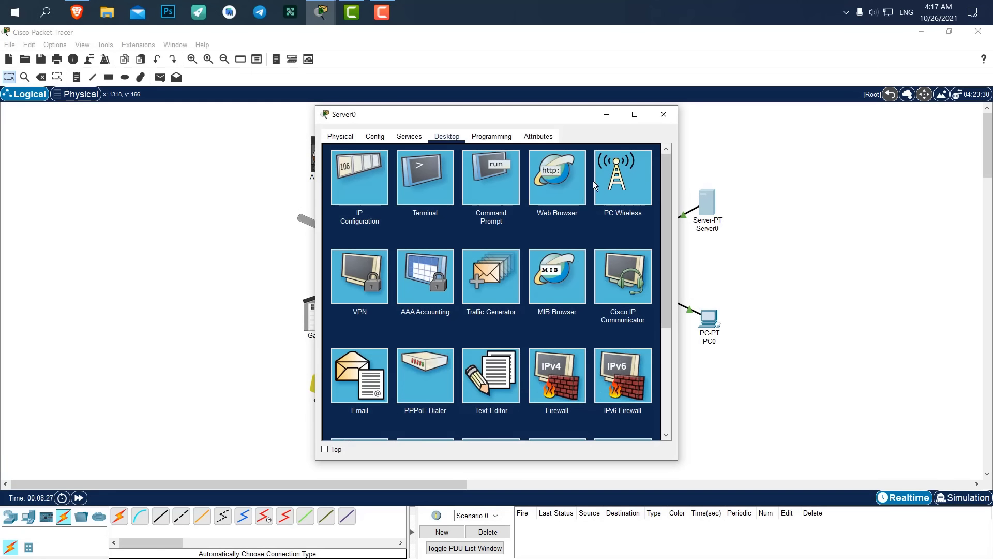
scroll(514, 243, down, 5)
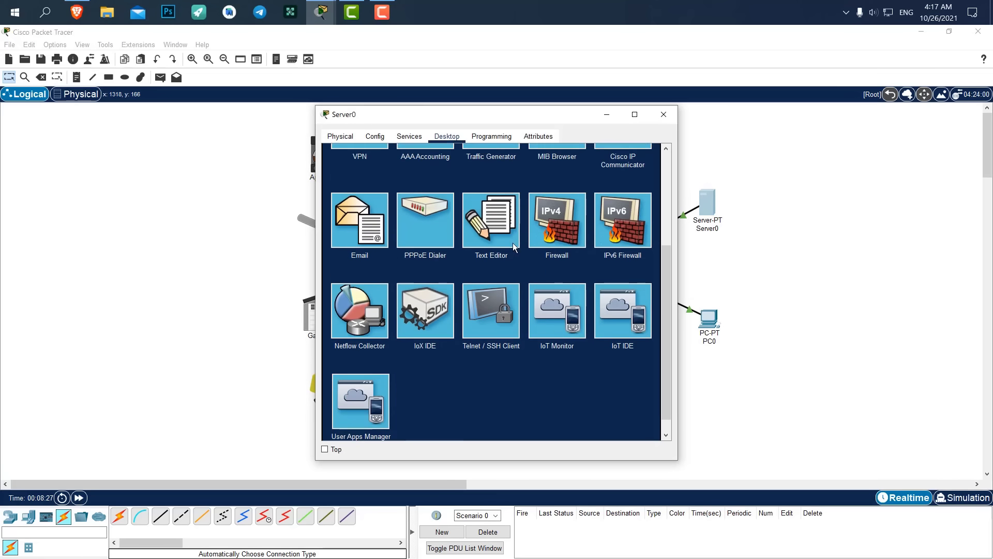
click(554, 305)
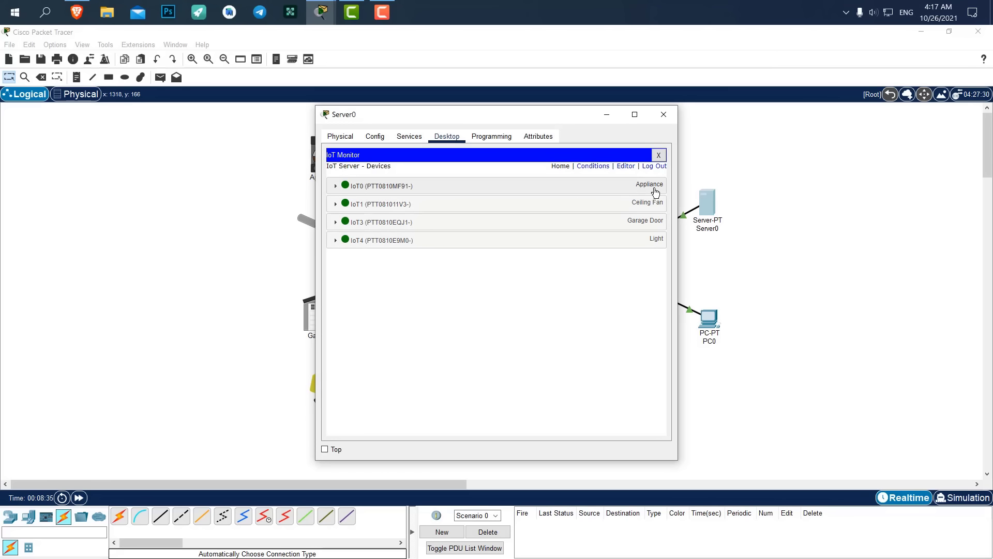
drag(403, 115, 624, 119)
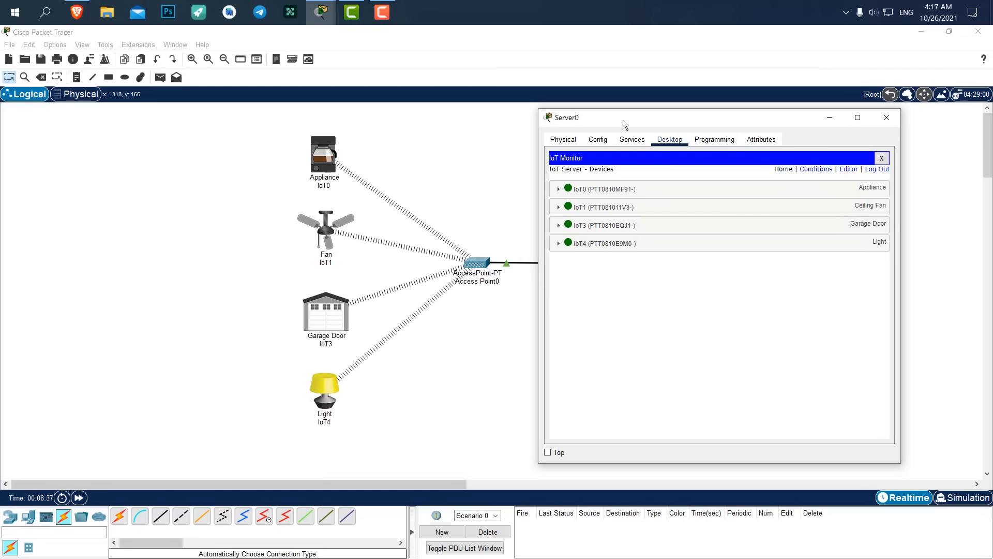
Expand the IoT0 appliance, toggle it on from the monitor, then close Server0.
click(559, 190)
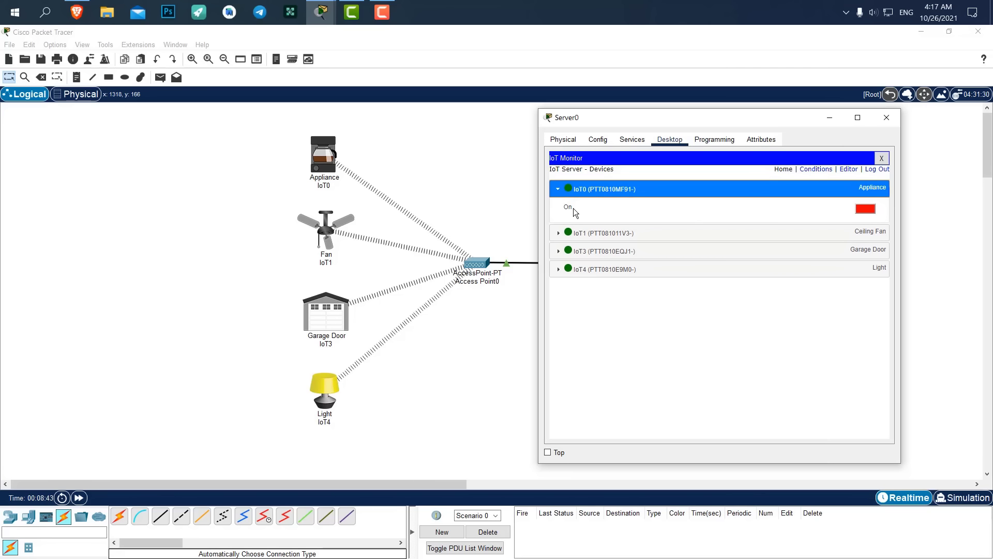
click(864, 209)
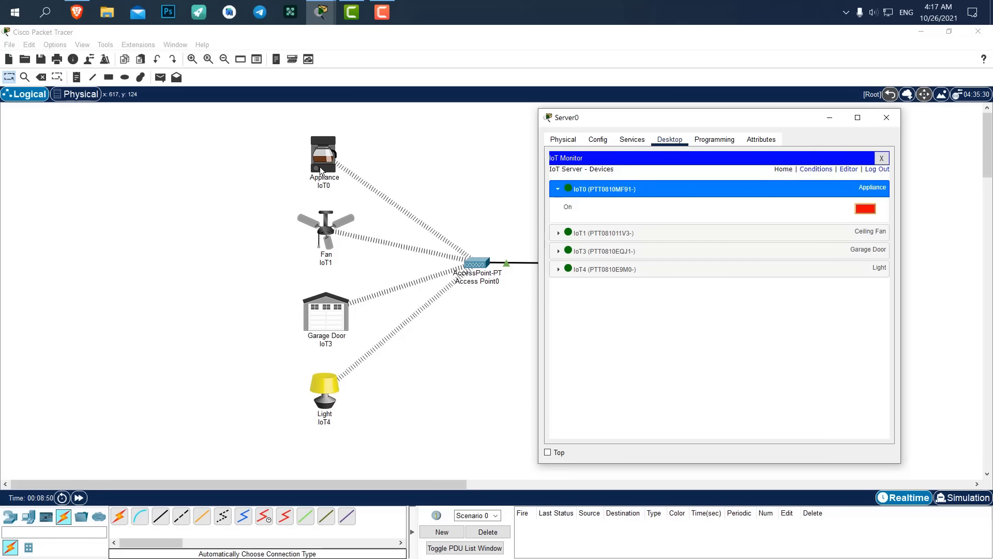
click(865, 210)
drag(638, 119, 679, 116)
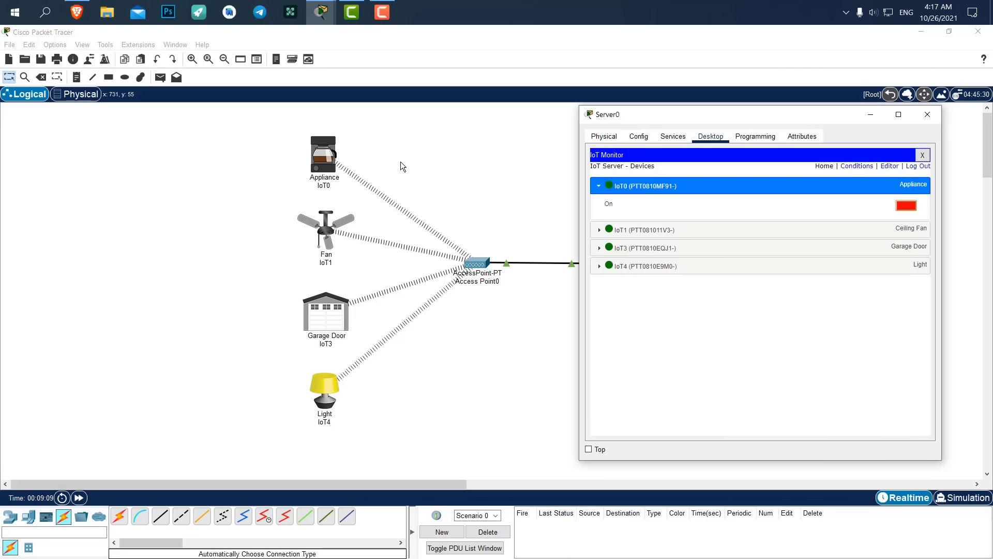
click(928, 114)
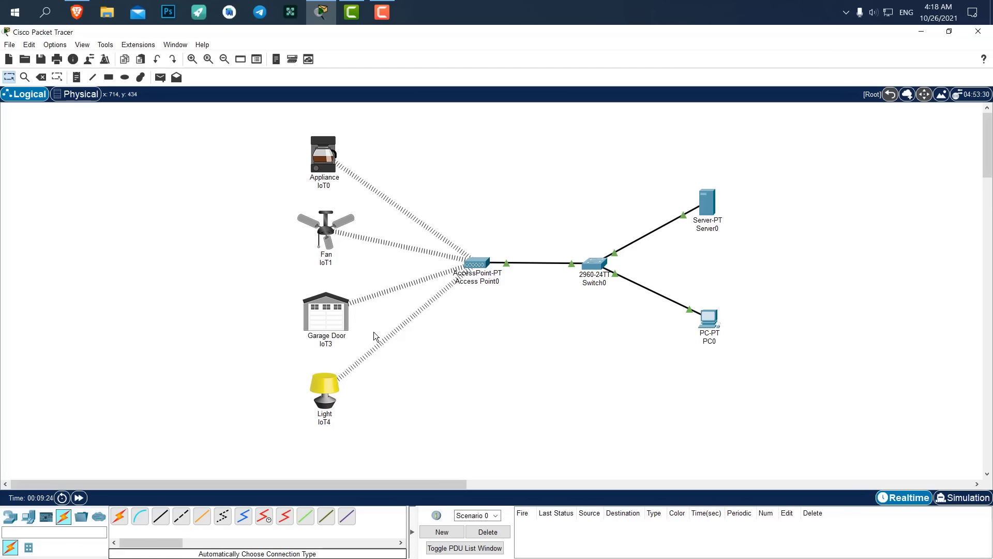
Switch the ceiling fan on and back off directly, then bring up PC0's Desktop apps.
alt+click(323, 231)
alt+click(333, 221)
click(712, 318)
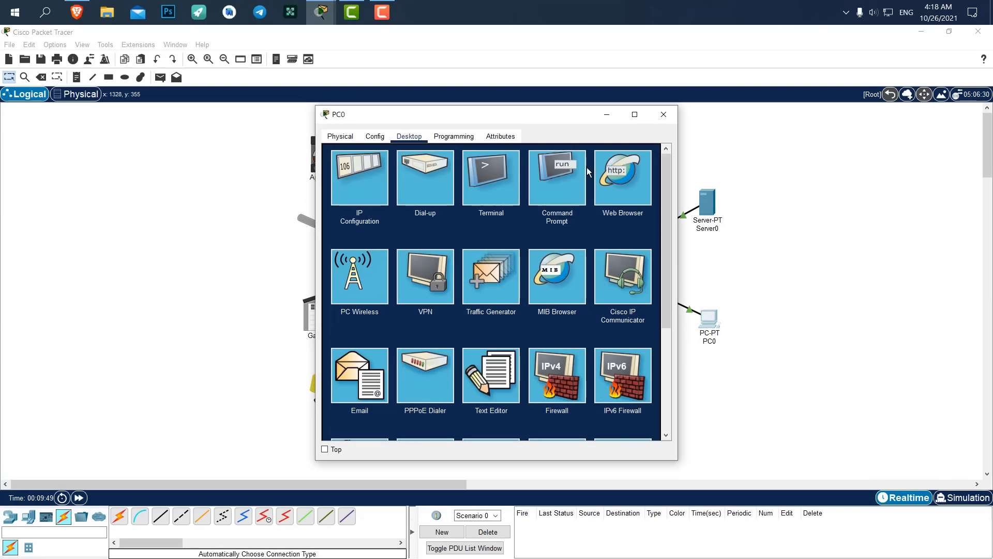
drag(551, 113, 746, 99)
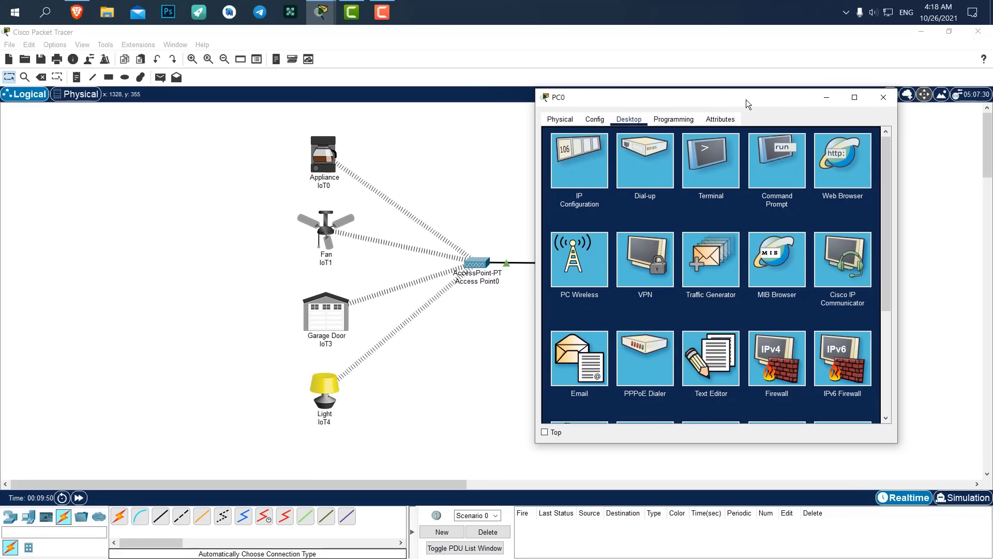
scroll(751, 229, down, 3)
scroll(753, 235, up, 2)
scroll(754, 228, up, 1)
drag(750, 98, 777, 97)
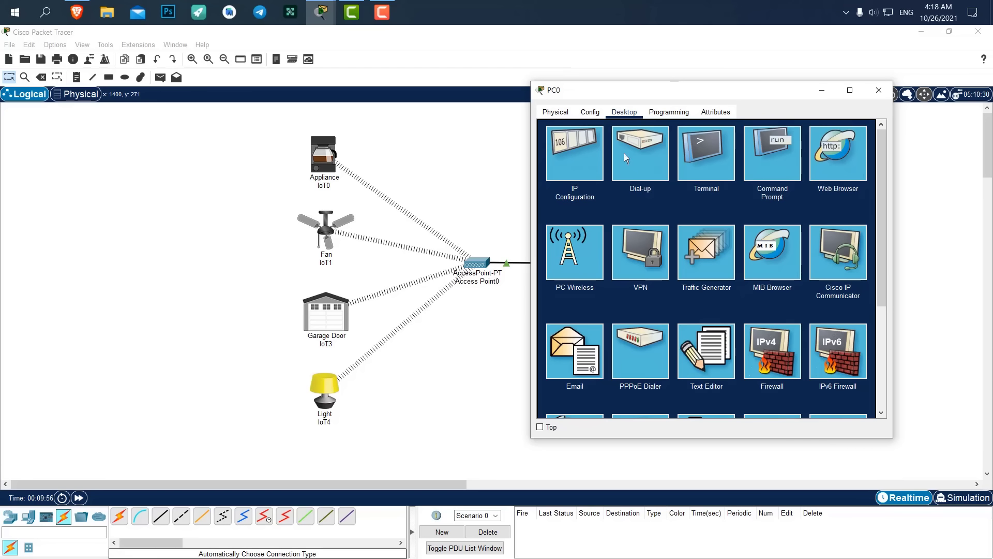
scroll(678, 267, down, 3)
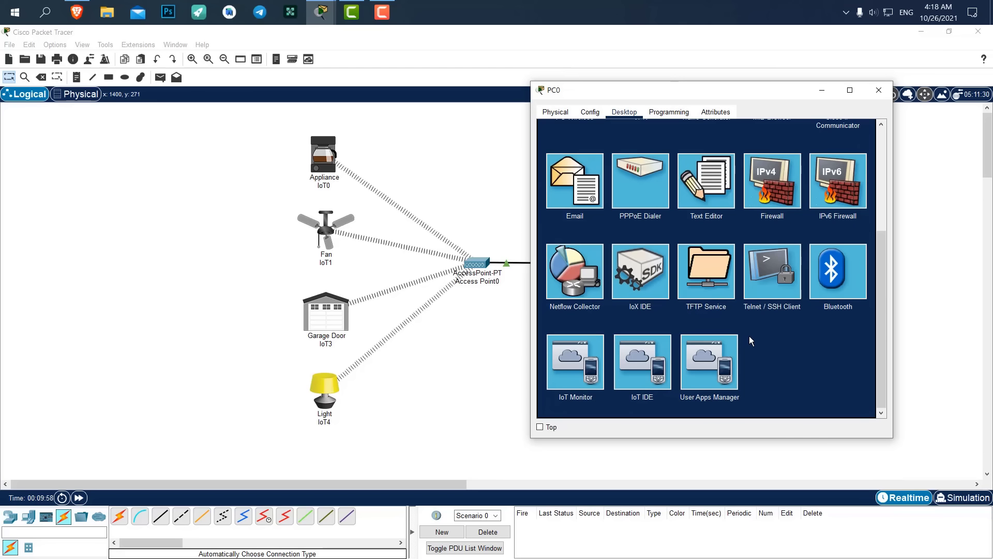
Log PC0's IoT Monitor into server 192.168.1.1 instead of 192.168.25.1.
click(582, 355)
drag(750, 150, 636, 144)
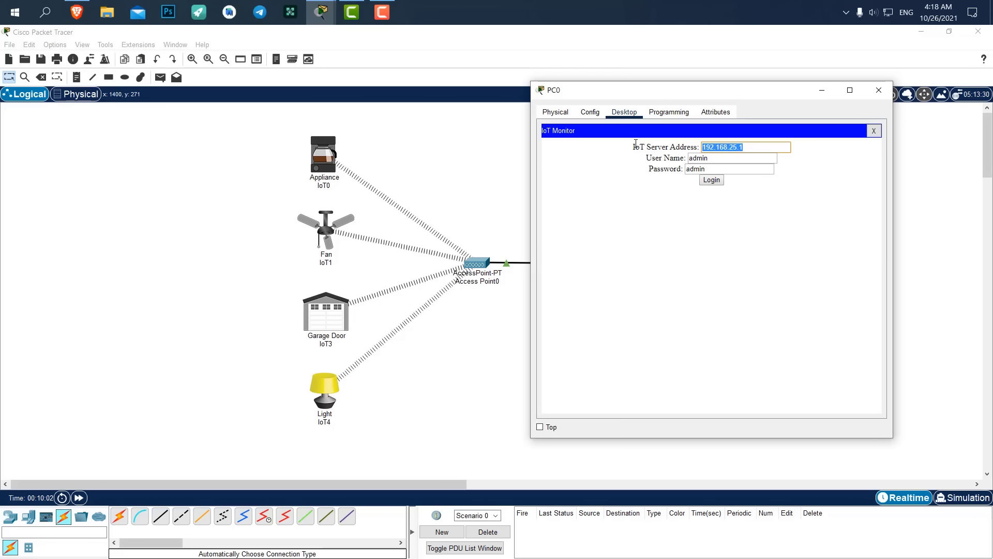
text(192.168.1.1)
click(713, 181)
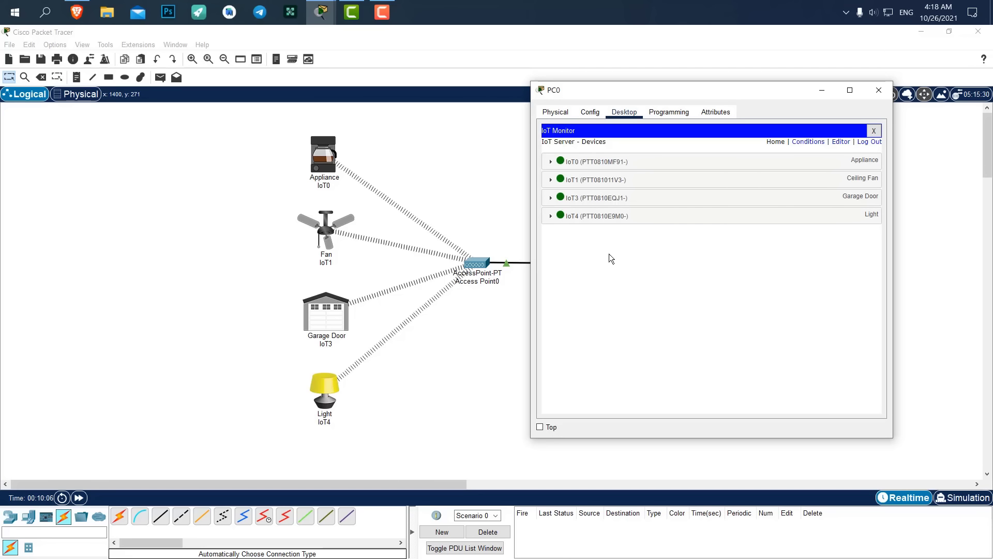
Run the ceiling fan at High, open and close the garage door, then close PC0.
drag(699, 87, 720, 99)
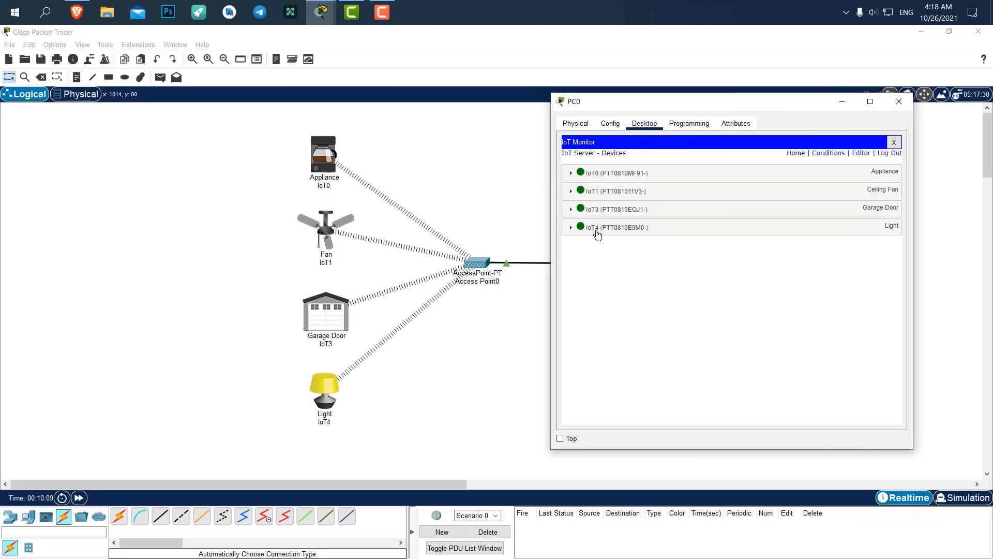
drag(643, 102, 410, 94)
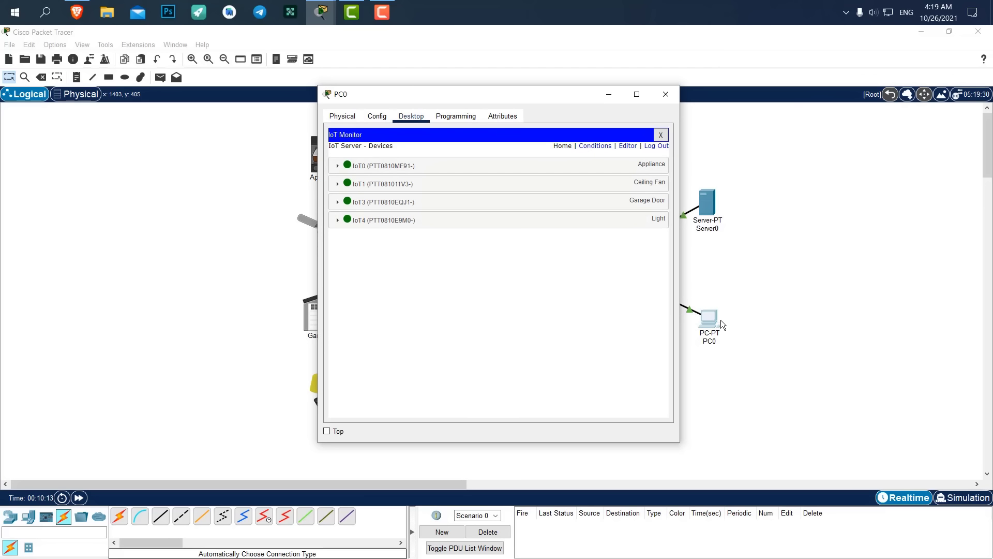
drag(530, 99, 679, 101)
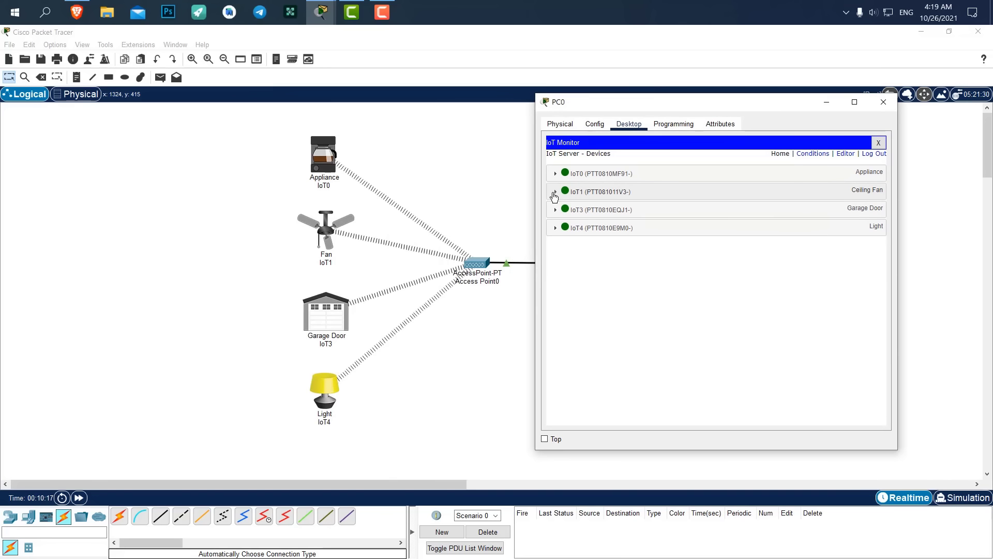
click(555, 191)
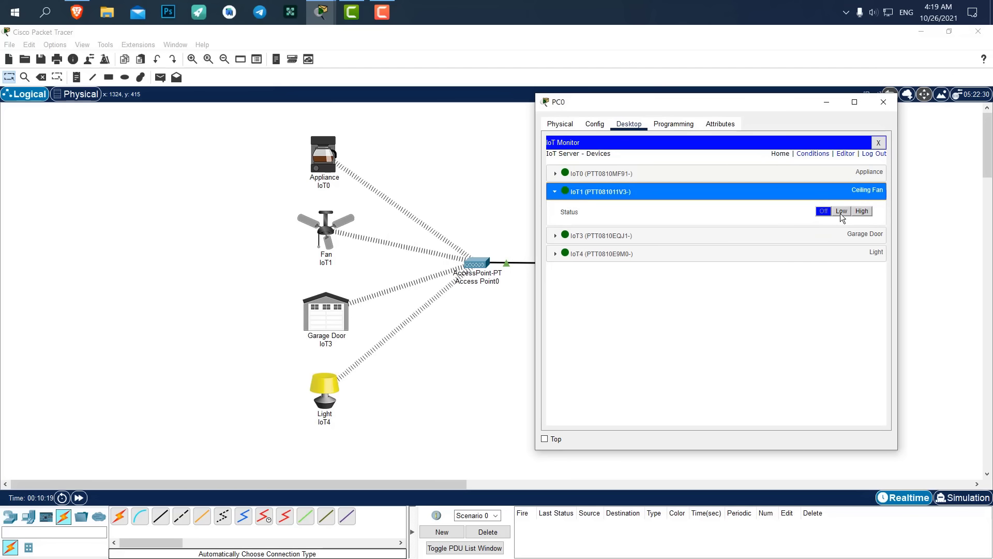
click(843, 212)
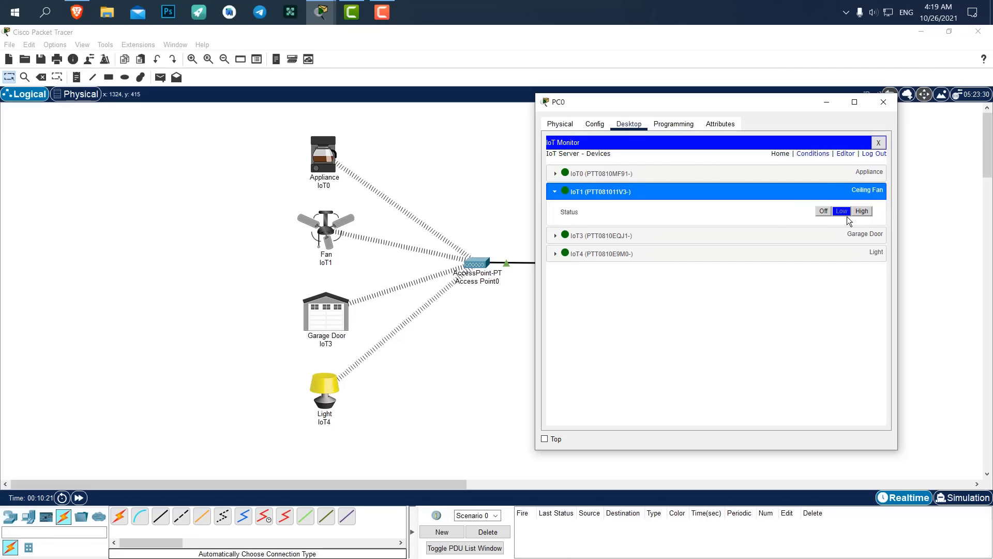
click(863, 212)
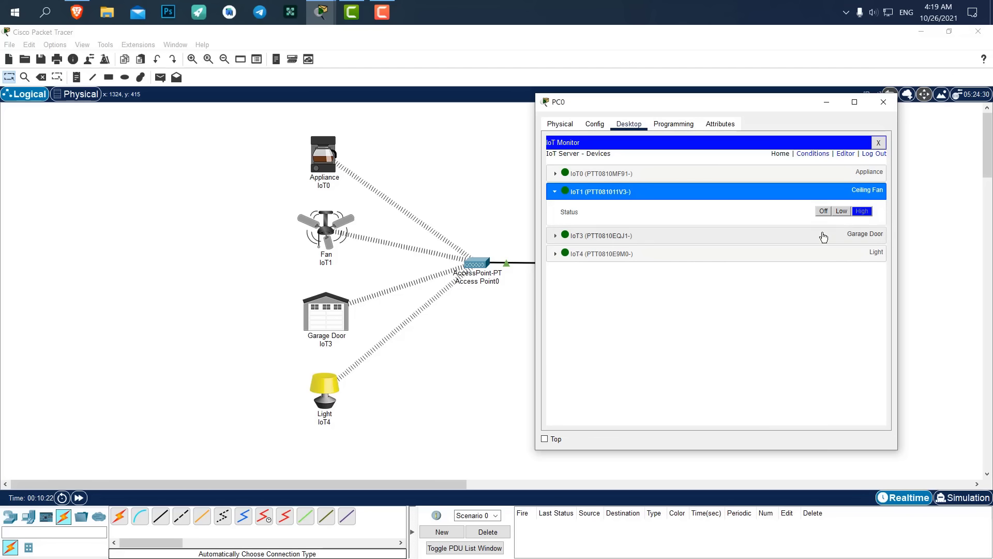
click(822, 235)
click(863, 255)
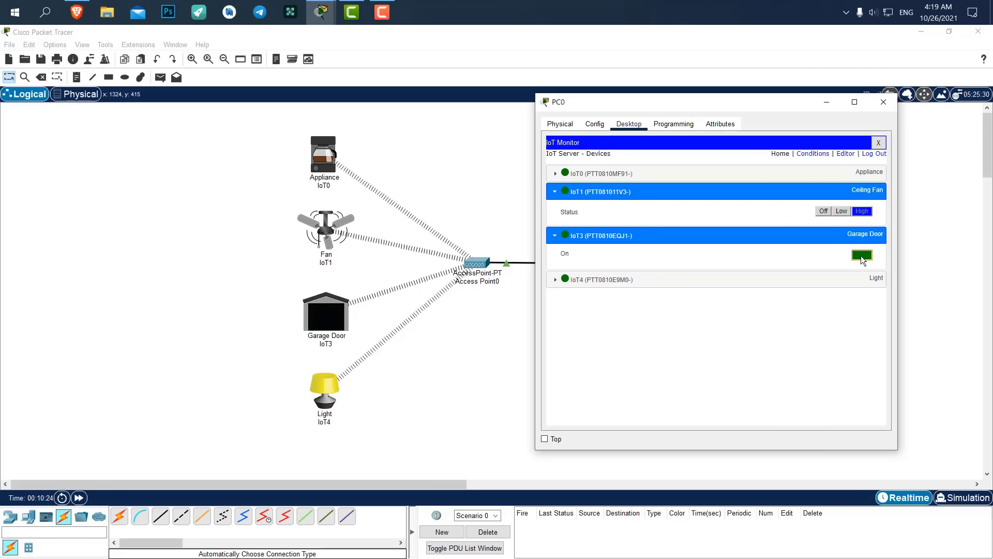
click(861, 256)
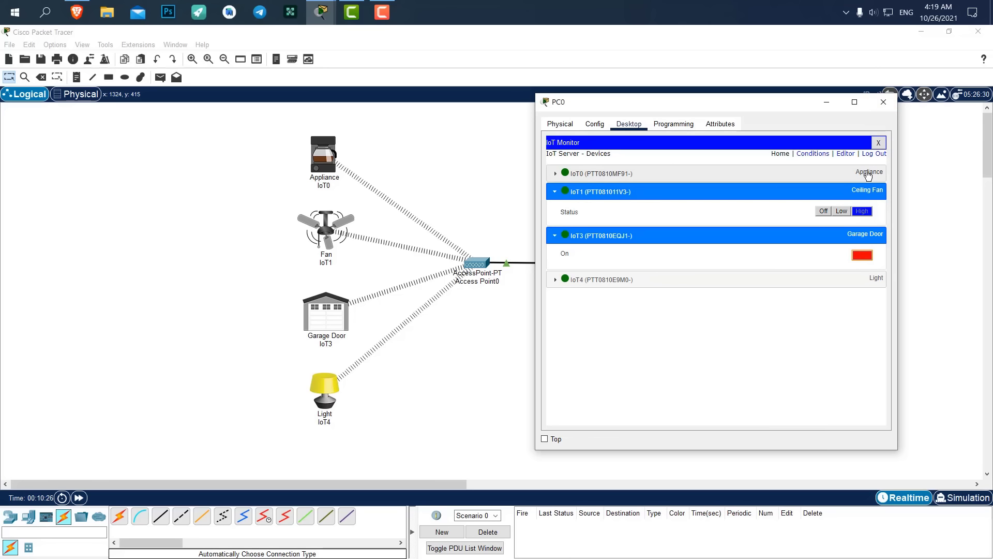
click(885, 99)
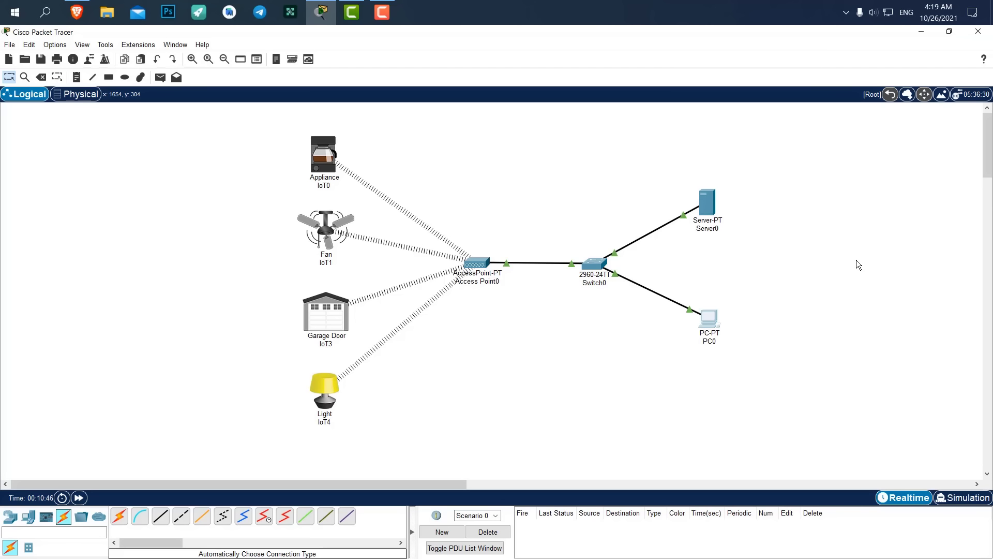
Browse Network Devices and Switches, then End Devices' Home and other IoT device groups.
drag(795, 109, 786, 231)
click(10, 516)
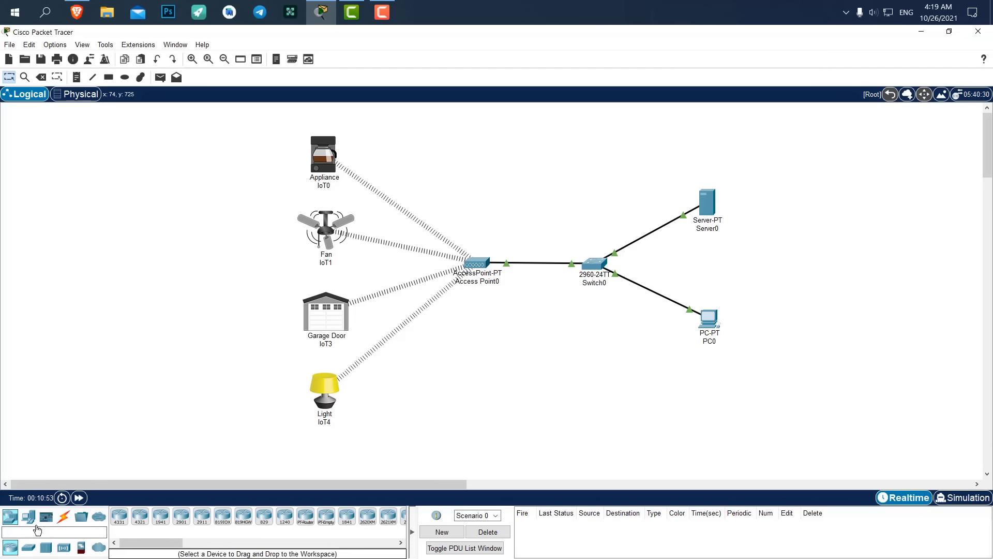
click(28, 548)
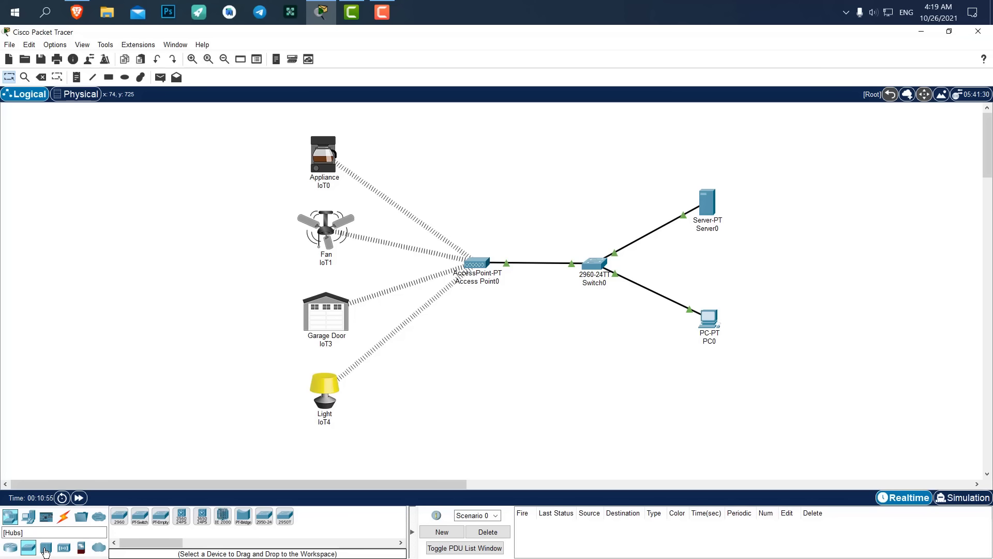
click(28, 517)
click(31, 549)
click(46, 547)
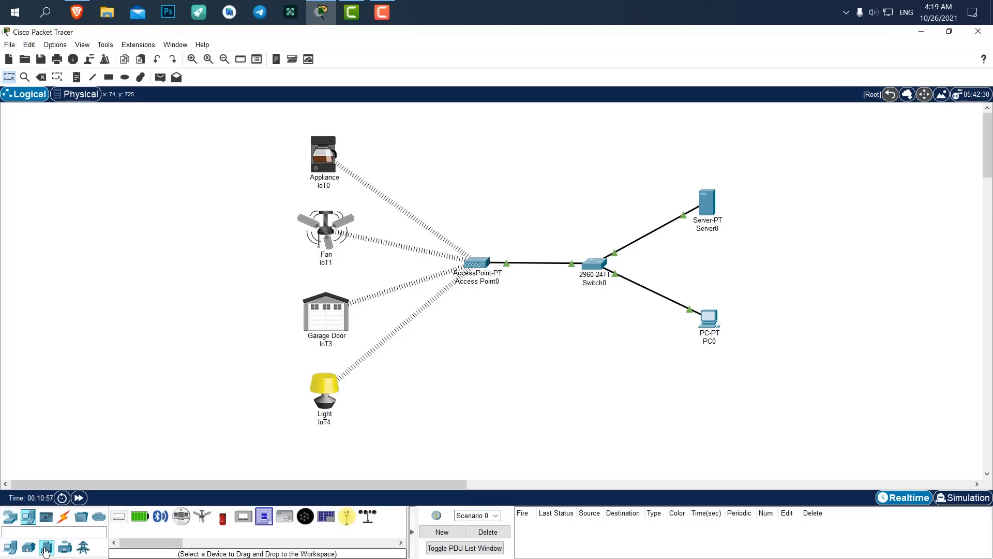